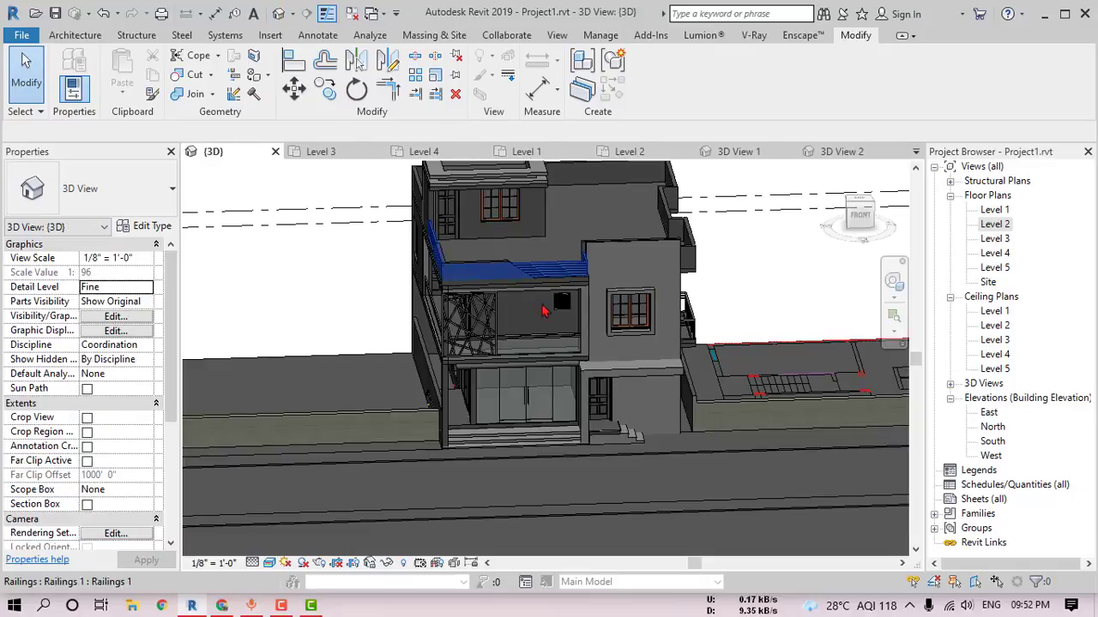
Step: Select the lattice screen and switch to a front view of the building
{"action": "scroll", "coordinate": [512, 293], "scroll_direction": "up", "scroll_amount": 5}
{"action": "scroll", "coordinate": [512, 292], "scroll_direction": "up", "scroll_amount": 2}
{"action": "left_click", "coordinate": [512, 293]}
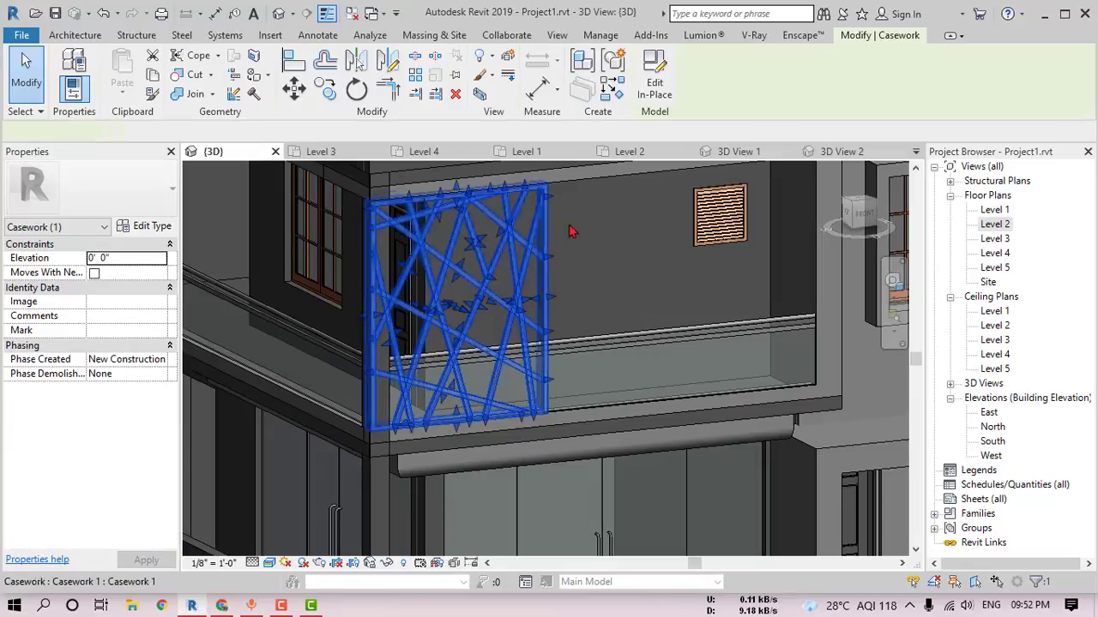
{"action": "left_click", "coordinate": [858, 212]}
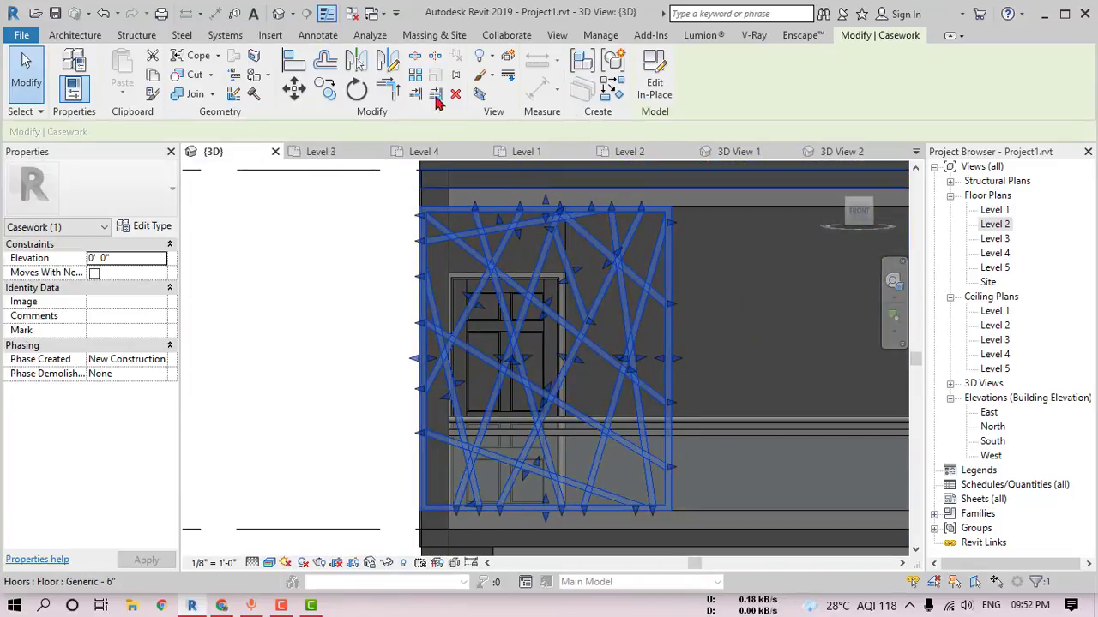
Step: Move the lattice screen from its upper-left corner onto the wooden border corner
{"action": "left_click", "coordinate": [294, 89]}
{"action": "scroll", "coordinate": [424, 211], "scroll_direction": "up", "scroll_amount": 2}
{"action": "scroll", "coordinate": [458, 245], "scroll_direction": "up", "scroll_amount": 2}
{"action": "scroll", "coordinate": [446, 228], "scroll_direction": "up", "scroll_amount": 1}
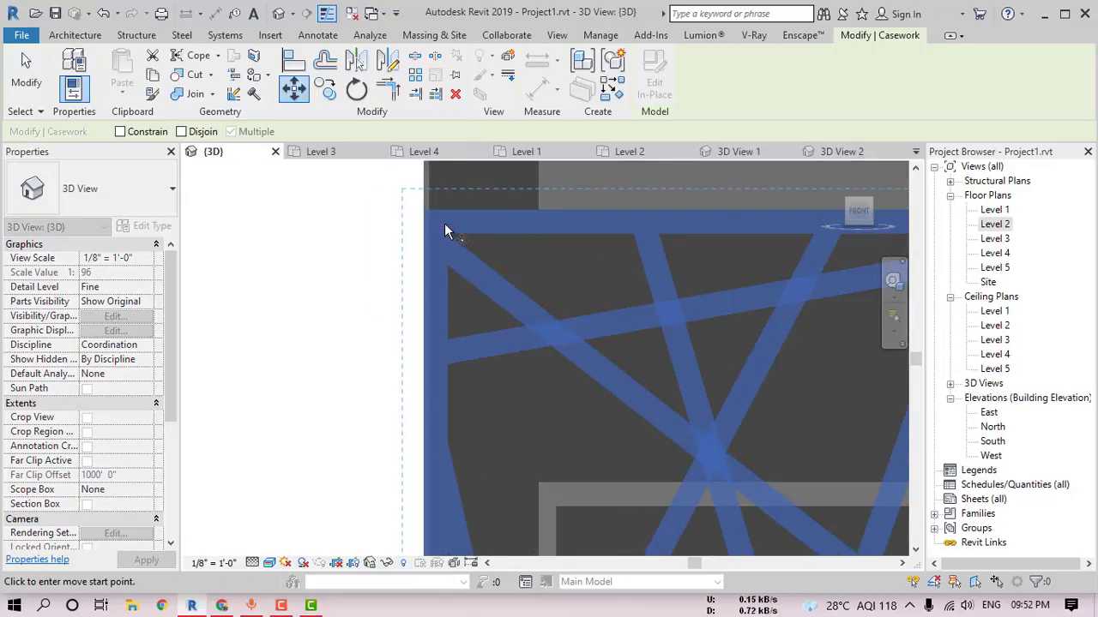
{"action": "scroll", "coordinate": [421, 213], "scroll_direction": "up", "scroll_amount": 2}
{"action": "left_click", "coordinate": [435, 207]}
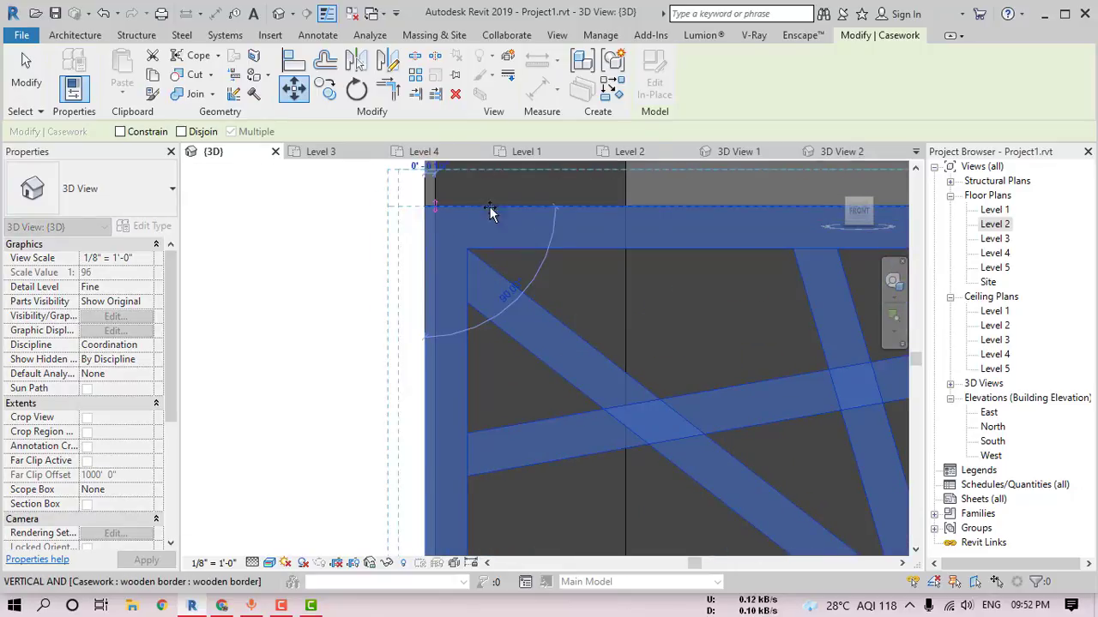
{"action": "left_click", "coordinate": [626, 211]}
Step: Clear the selection and orbit to see the column beside the lattice
{"action": "key", "text": "Escape"}
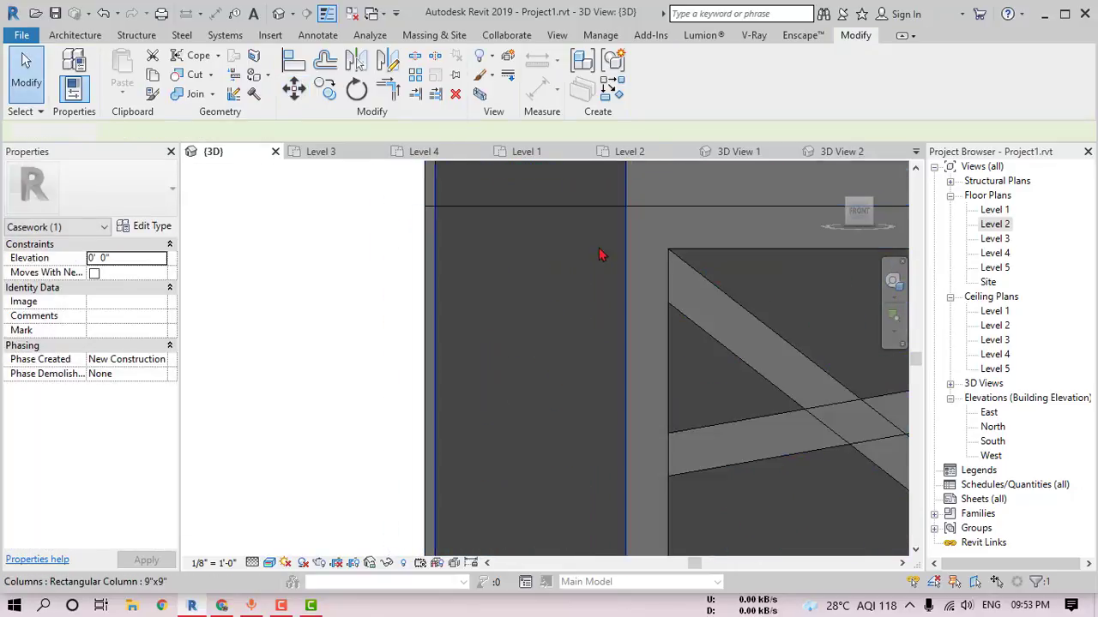
{"action": "scroll", "coordinate": [604, 258], "scroll_direction": "down", "scroll_amount": 3}
{"action": "scroll", "coordinate": [652, 276], "scroll_direction": "down", "scroll_amount": 2}
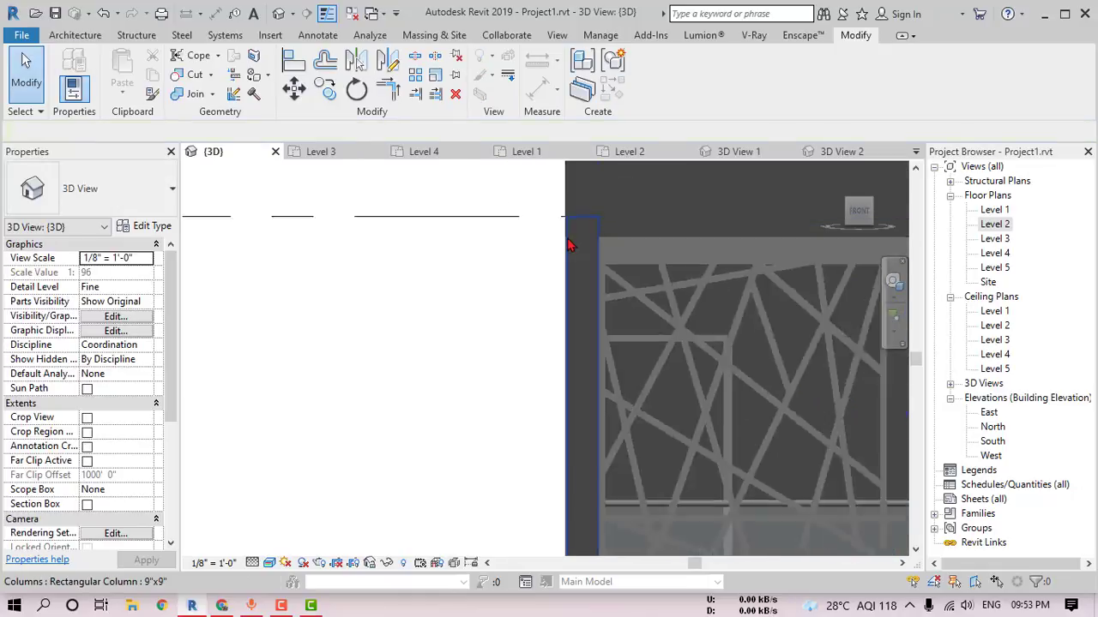
{"action": "scroll", "coordinate": [589, 245], "scroll_direction": "up", "scroll_amount": 3}
{"action": "mouse_move", "coordinate": [588, 246]}
{"action": "middle_mouse_down", "text": "shift"}
{"action": "mouse_move", "coordinate": [615, 258]}
{"action": "mouse_move", "coordinate": [603, 259]}
{"action": "middle_mouse_up", "text": "shift"}
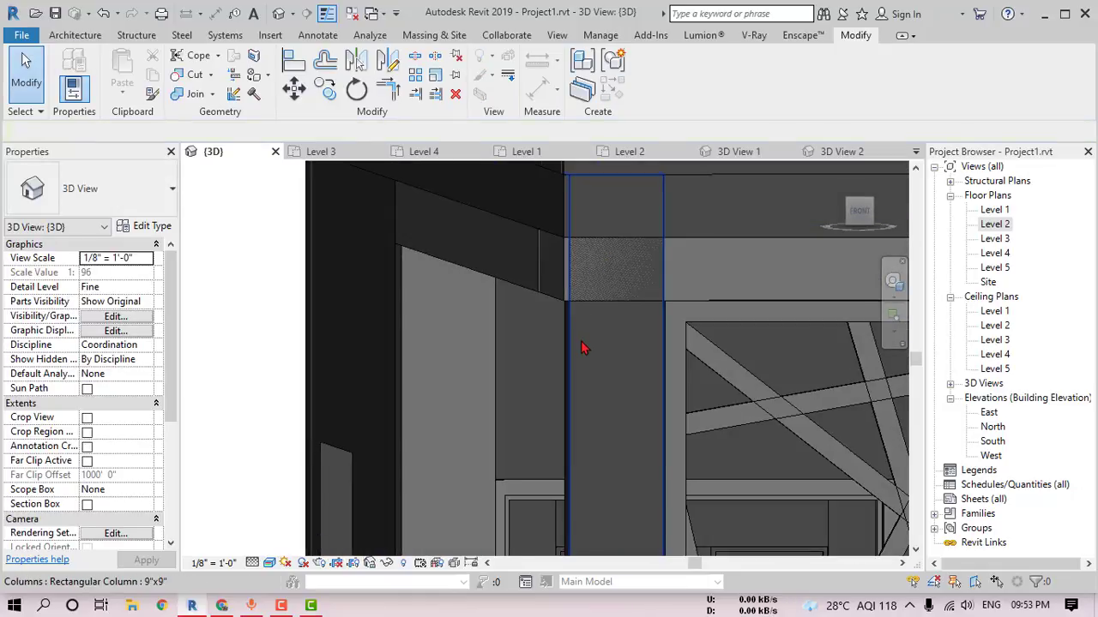
{"action": "middle_click_drag", "start_coordinate": [580, 347], "coordinate": [612, 361], "text": "shift"}
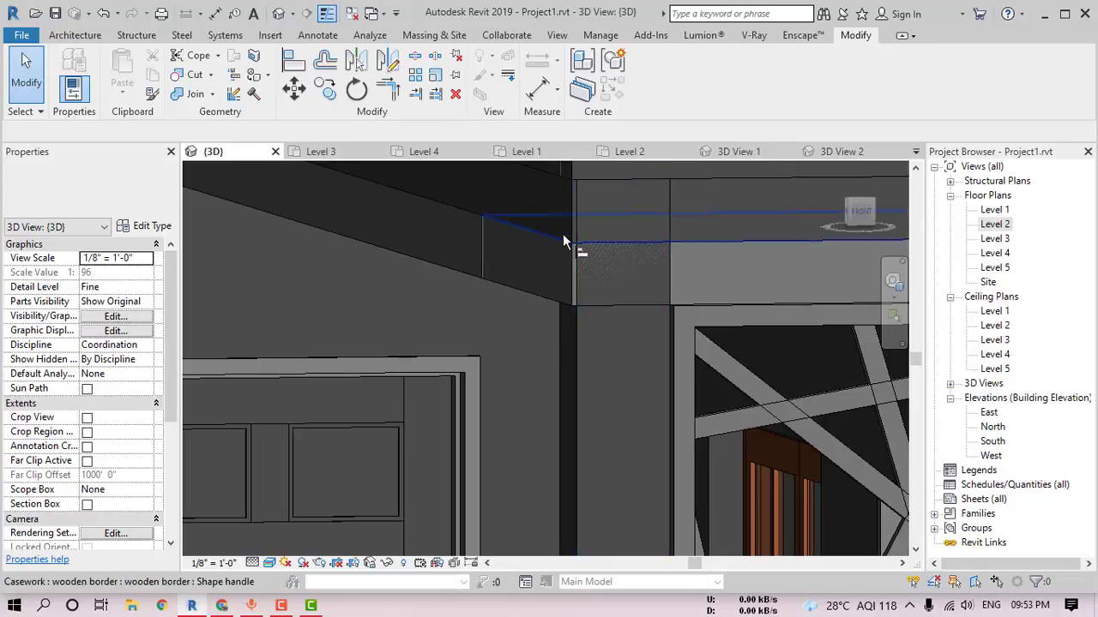
Step: Align the lattice screen's edge to the column face using AL
{"action": "key", "text": "a"}
{"action": "key", "text": "l"}
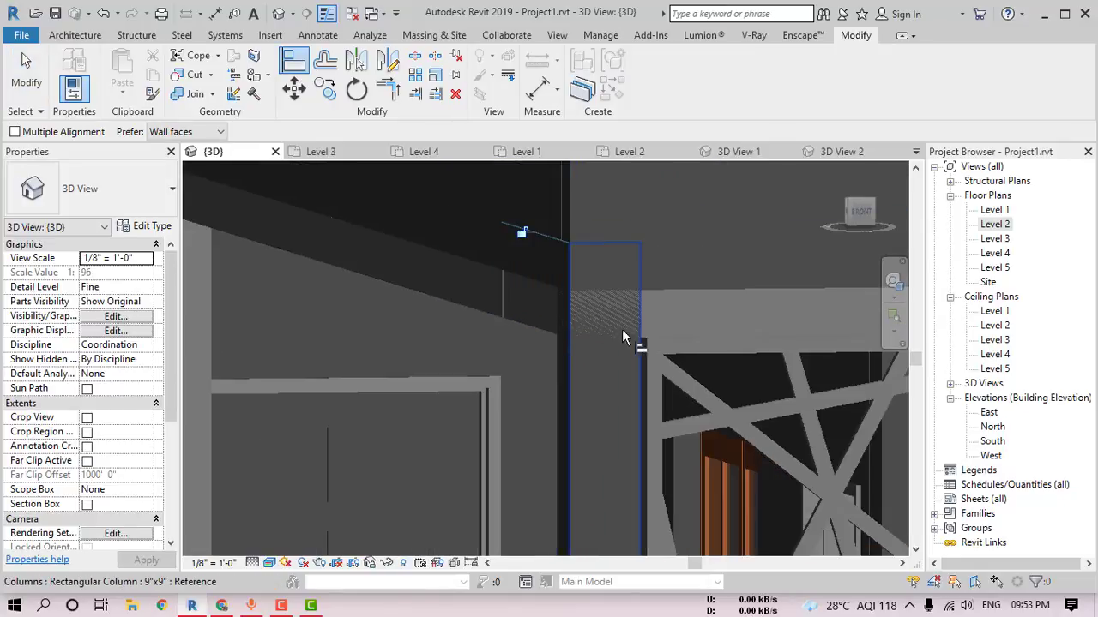
{"action": "scroll", "coordinate": [644, 362], "scroll_direction": "up", "scroll_amount": 3}
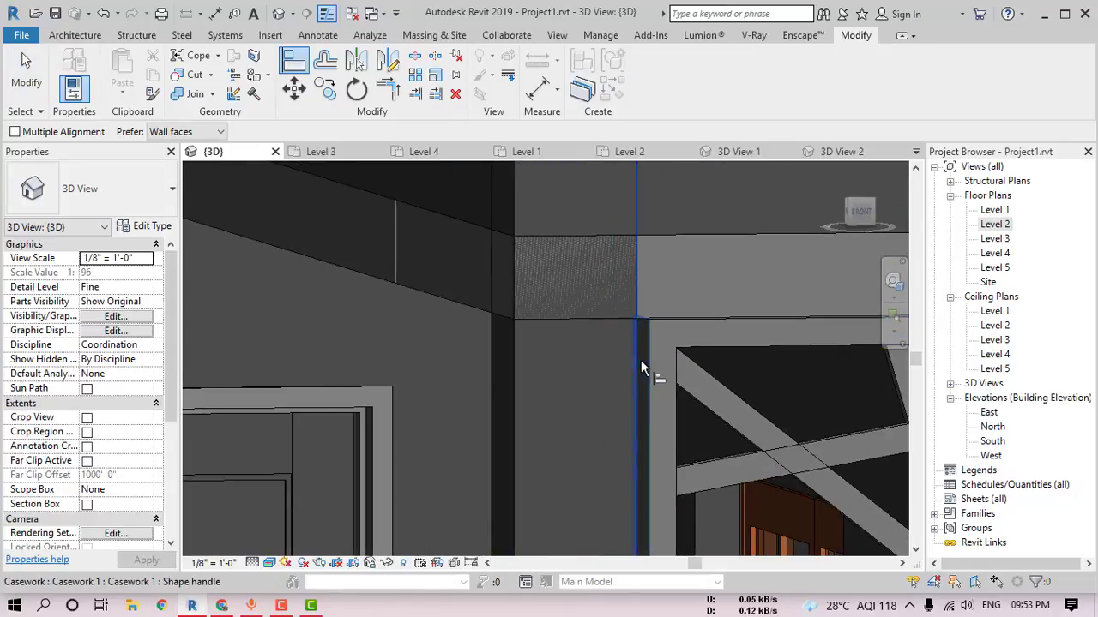
{"action": "left_click", "coordinate": [641, 360]}
Step: Orbit around the column to check the aligned corner
{"action": "middle_click_drag", "start_coordinate": [645, 354], "coordinate": [617, 355], "text": "shift"}
{"action": "mouse_move", "coordinate": [670, 325]}
{"action": "middle_mouse_down", "text": "shift"}
{"action": "mouse_move", "coordinate": [596, 335]}
{"action": "mouse_move", "coordinate": [621, 341]}
{"action": "mouse_move", "coordinate": [578, 363]}
{"action": "mouse_move", "coordinate": [798, 413]}
{"action": "mouse_move", "coordinate": [498, 293]}
{"action": "middle_mouse_up", "text": "shift"}
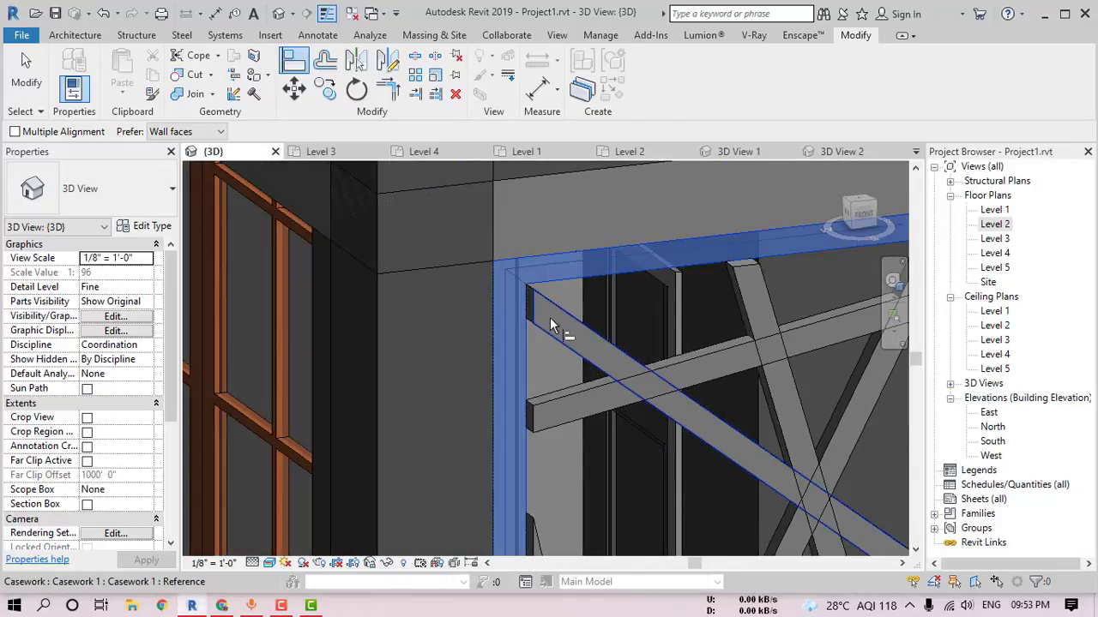
{"action": "mouse_move", "coordinate": [550, 317]}
{"action": "middle_mouse_down", "text": "shift"}
{"action": "mouse_move", "coordinate": [530, 327]}
{"action": "mouse_move", "coordinate": [529, 348]}
{"action": "mouse_move", "coordinate": [490, 363]}
{"action": "mouse_move", "coordinate": [567, 344]}
{"action": "mouse_move", "coordinate": [658, 357]}
{"action": "mouse_move", "coordinate": [635, 356]}
{"action": "mouse_move", "coordinate": [630, 343]}
{"action": "mouse_move", "coordinate": [654, 307]}
{"action": "mouse_move", "coordinate": [558, 314]}
{"action": "middle_mouse_up", "text": "shift"}
{"action": "scroll", "coordinate": [498, 361], "scroll_direction": "up", "scroll_amount": 3}
{"action": "scroll", "coordinate": [493, 354], "scroll_direction": "up", "scroll_amount": 2}
{"action": "scroll", "coordinate": [566, 312], "scroll_direction": "down", "scroll_amount": 3}
{"action": "scroll", "coordinate": [595, 318], "scroll_direction": "down", "scroll_amount": 3}
{"action": "scroll", "coordinate": [697, 372], "scroll_direction": "up", "scroll_amount": 2}
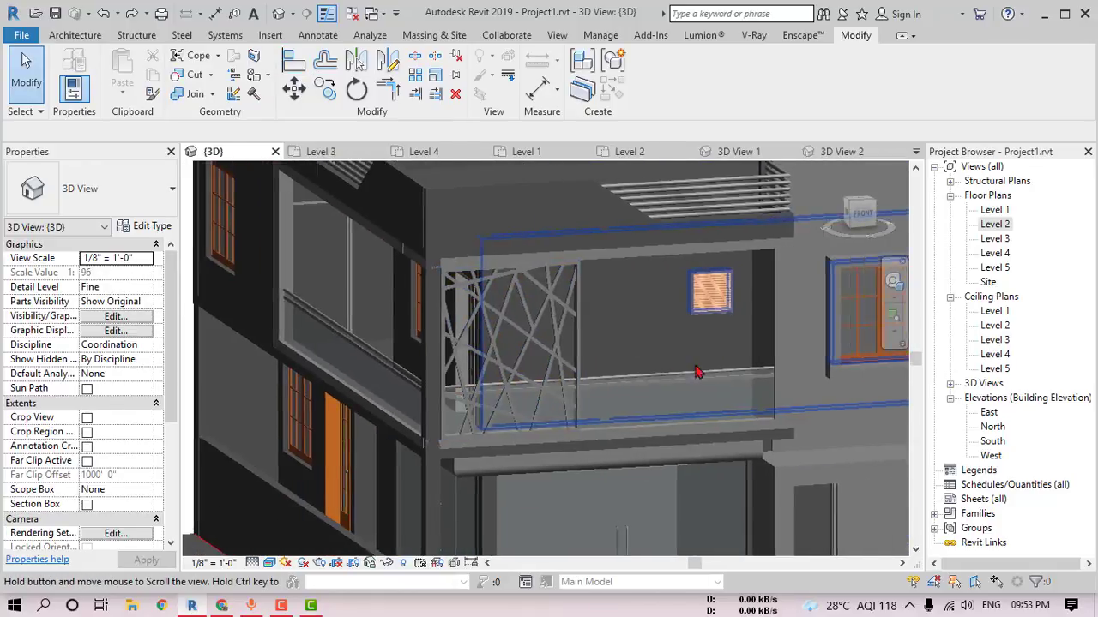
{"action": "scroll", "coordinate": [696, 372], "scroll_direction": "down", "scroll_amount": 2}
Step: Select the rectangular column at the balcony corner from a frontal view
{"action": "middle_click_drag", "start_coordinate": [697, 372], "coordinate": [551, 387], "text": "shift"}
{"action": "scroll", "coordinate": [551, 387], "scroll_direction": "down", "scroll_amount": 2}
{"action": "scroll", "coordinate": [566, 358], "scroll_direction": "up", "scroll_amount": 2}
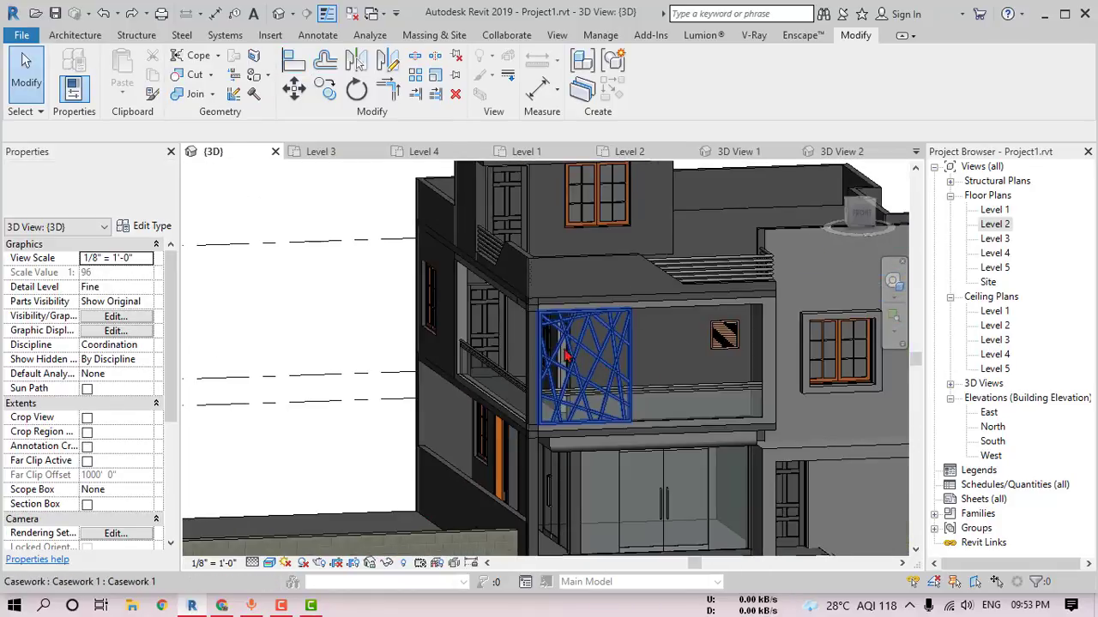
{"action": "scroll", "coordinate": [566, 358], "scroll_direction": "up", "scroll_amount": 3}
{"action": "scroll", "coordinate": [522, 338], "scroll_direction": "up", "scroll_amount": 2}
{"action": "left_click", "coordinate": [537, 321]}
Step: Set the column's Top Offset to -1' 0" in Properties
{"action": "scroll", "coordinate": [497, 269], "scroll_direction": "up", "scroll_amount": 2}
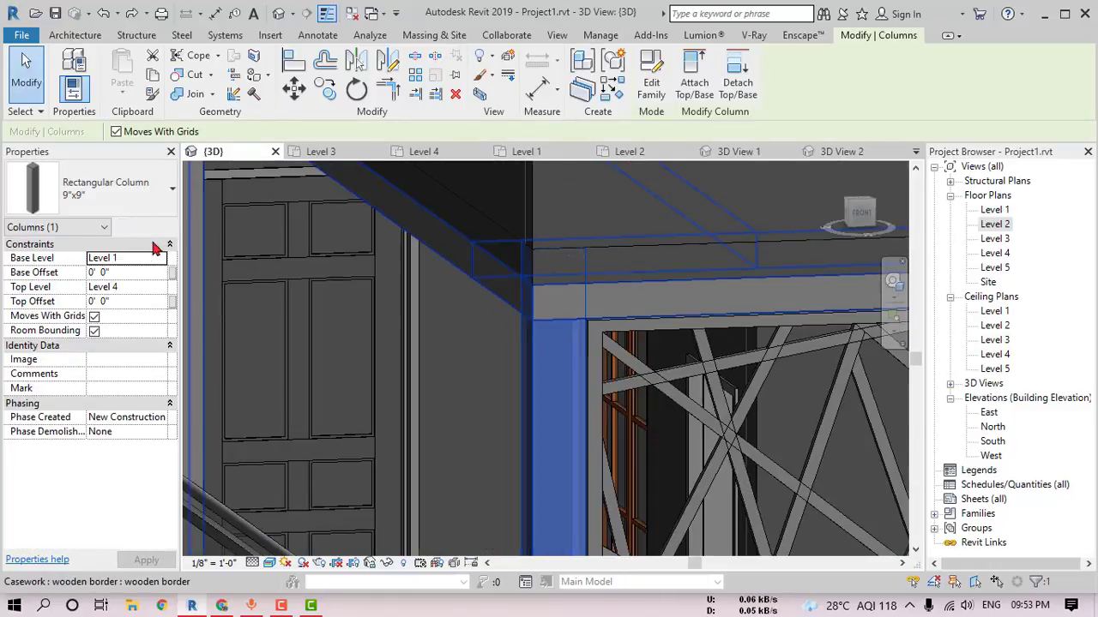
{"action": "left_click", "coordinate": [127, 302]}
{"action": "type", "text": "-1"}
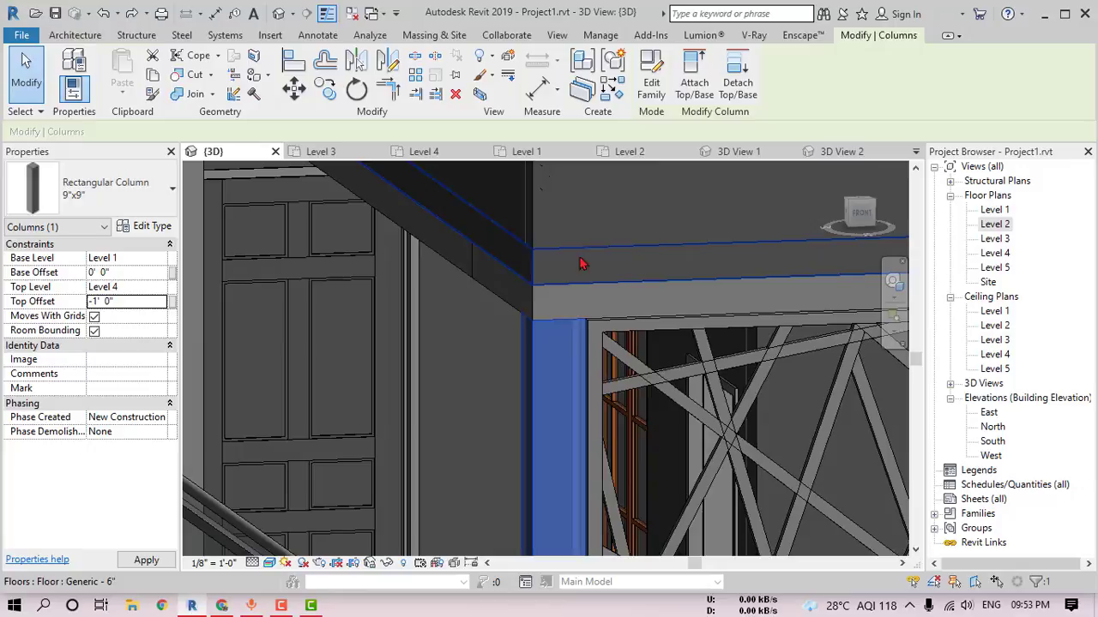
{"action": "key", "text": "Escape"}
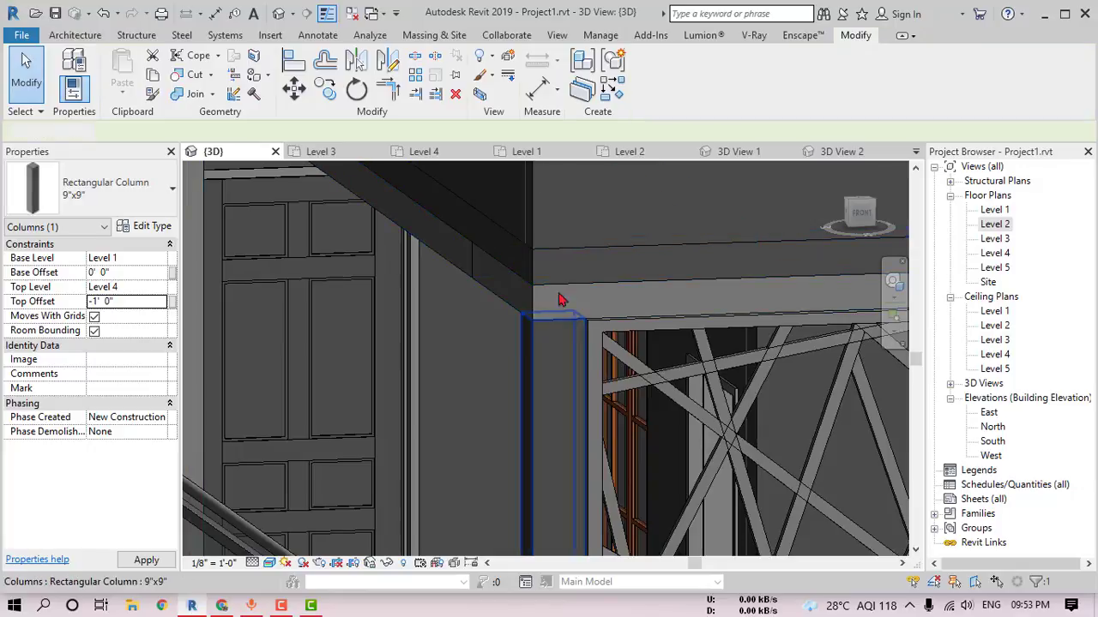
Step: Orbit, zoom out and pan to inspect the lowered column top against the slab
{"action": "scroll", "coordinate": [549, 313], "scroll_direction": "down", "scroll_amount": 1}
{"action": "mouse_move", "coordinate": [549, 313]}
{"action": "middle_mouse_down", "text": "shift"}
{"action": "mouse_move", "coordinate": [541, 381]}
{"action": "mouse_move", "coordinate": [494, 411]}
{"action": "mouse_move", "coordinate": [540, 406]}
{"action": "middle_mouse_up", "text": "shift"}
{"action": "scroll", "coordinate": [541, 406], "scroll_direction": "down", "scroll_amount": 2}
{"action": "scroll", "coordinate": [480, 395], "scroll_direction": "down", "scroll_amount": 2}
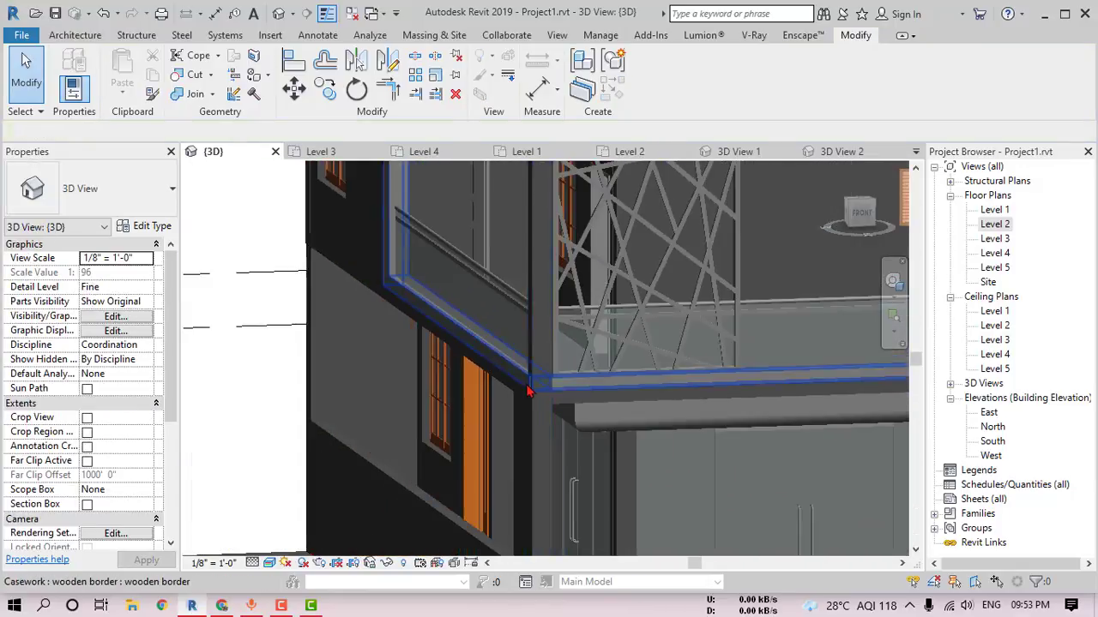
{"action": "scroll", "coordinate": [519, 390], "scroll_direction": "down", "scroll_amount": 2}
{"action": "scroll", "coordinate": [510, 419], "scroll_direction": "down", "scroll_amount": 1}
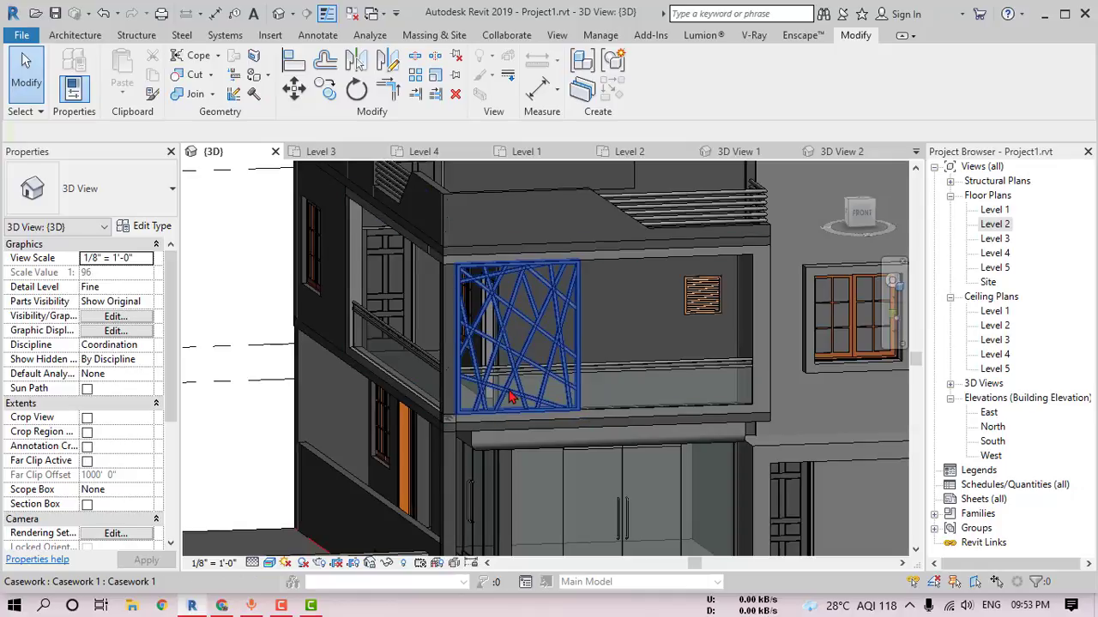
{"action": "mouse_move", "coordinate": [552, 348]}
{"action": "middle_mouse_down"}
{"action": "mouse_move", "coordinate": [566, 382]}
{"action": "mouse_move", "coordinate": [557, 399]}
{"action": "middle_mouse_up"}
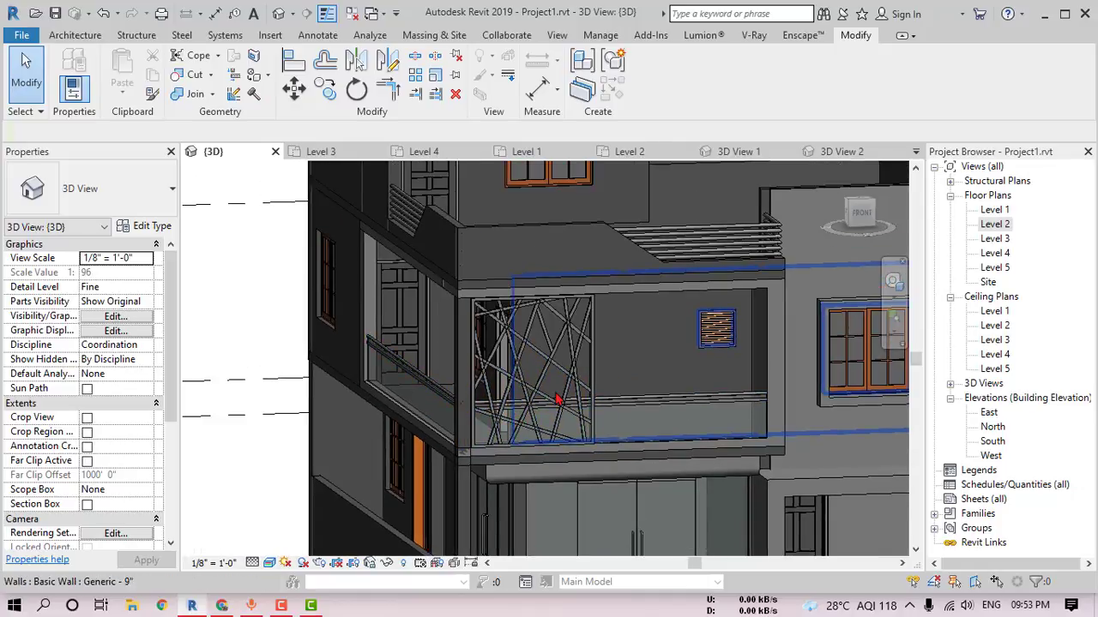
{"action": "middle_click_drag", "start_coordinate": [632, 393], "coordinate": [595, 386], "text": "shift"}
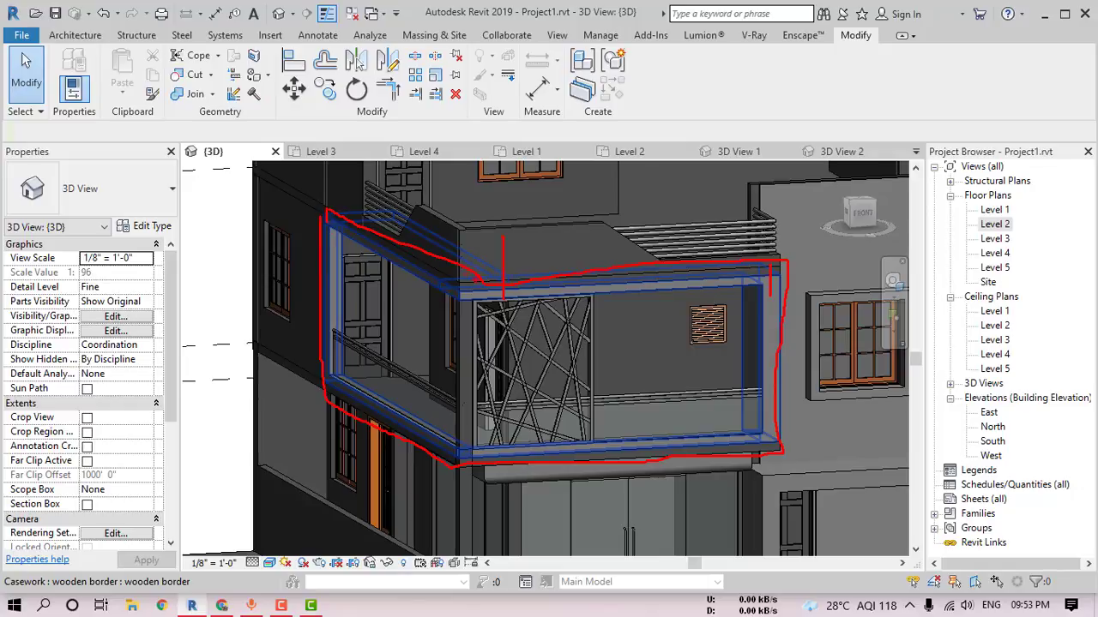
Step: Clear the selection and switch to the Architecture tools
{"action": "key", "text": "Escape"}
{"action": "left_click", "coordinate": [75, 34]}
Step: Create an in-place Casework family with the default name Casework 3
{"action": "left_click", "coordinate": [192, 86]}
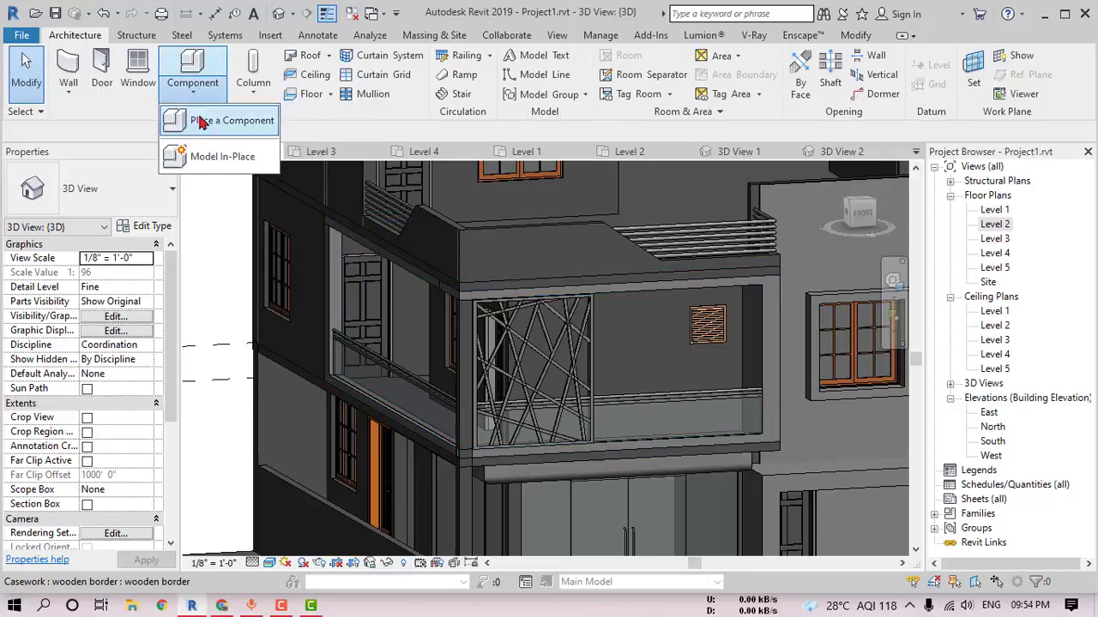
{"action": "left_click", "coordinate": [202, 153]}
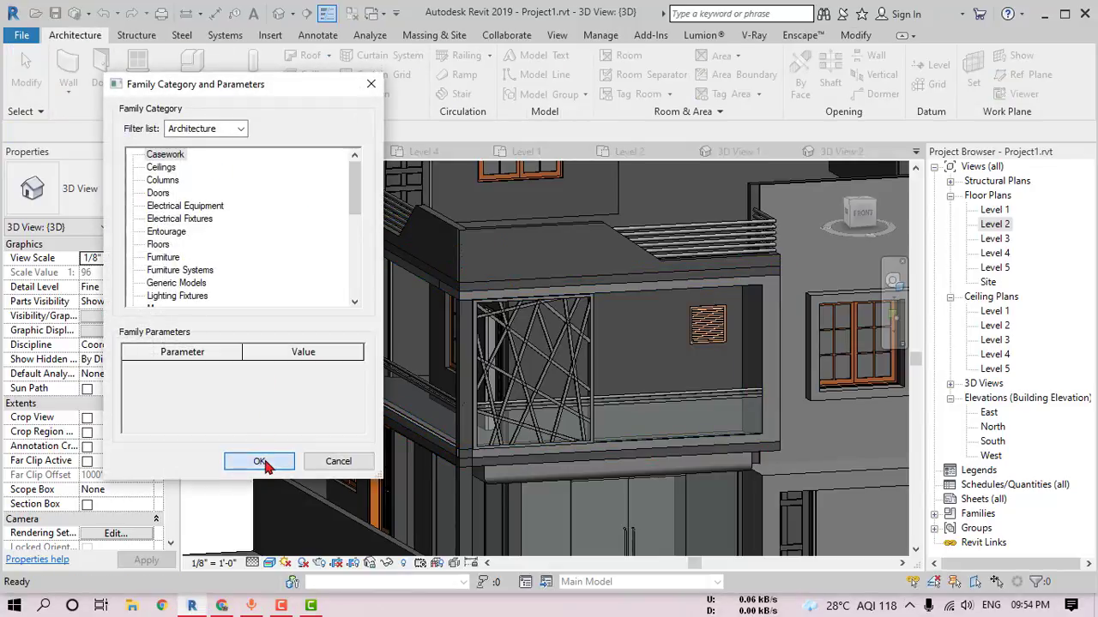
{"action": "left_click", "coordinate": [259, 462]}
{"action": "left_click", "coordinate": [483, 256]}
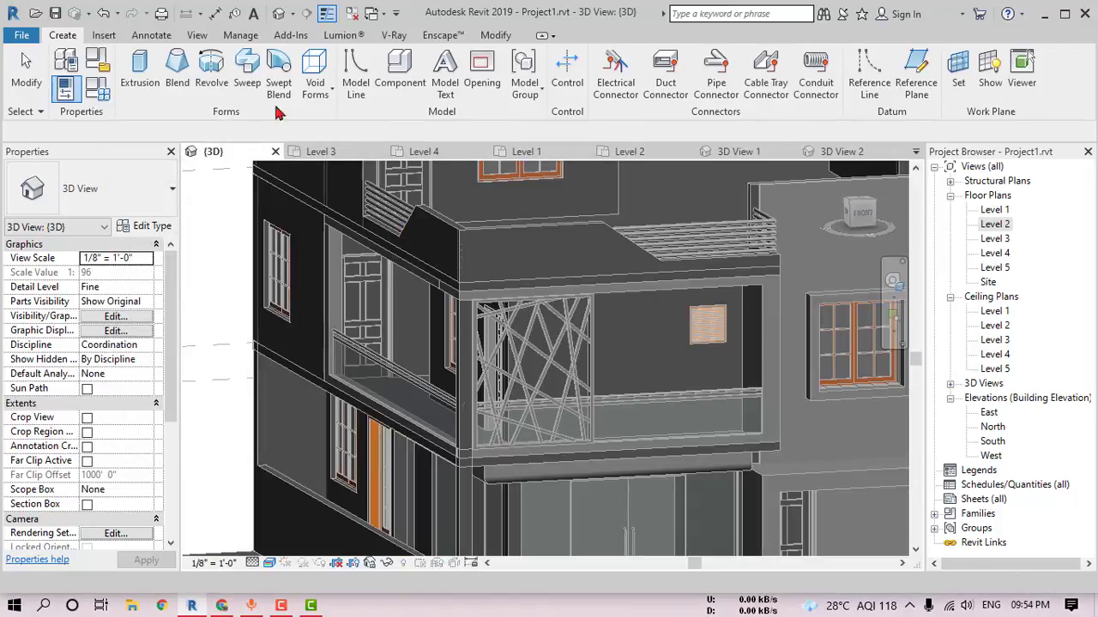
Step: Start a sweep and pick the frame's top, right, bottom and left edges as its path
{"action": "left_click", "coordinate": [245, 77]}
{"action": "left_click", "coordinate": [717, 89]}
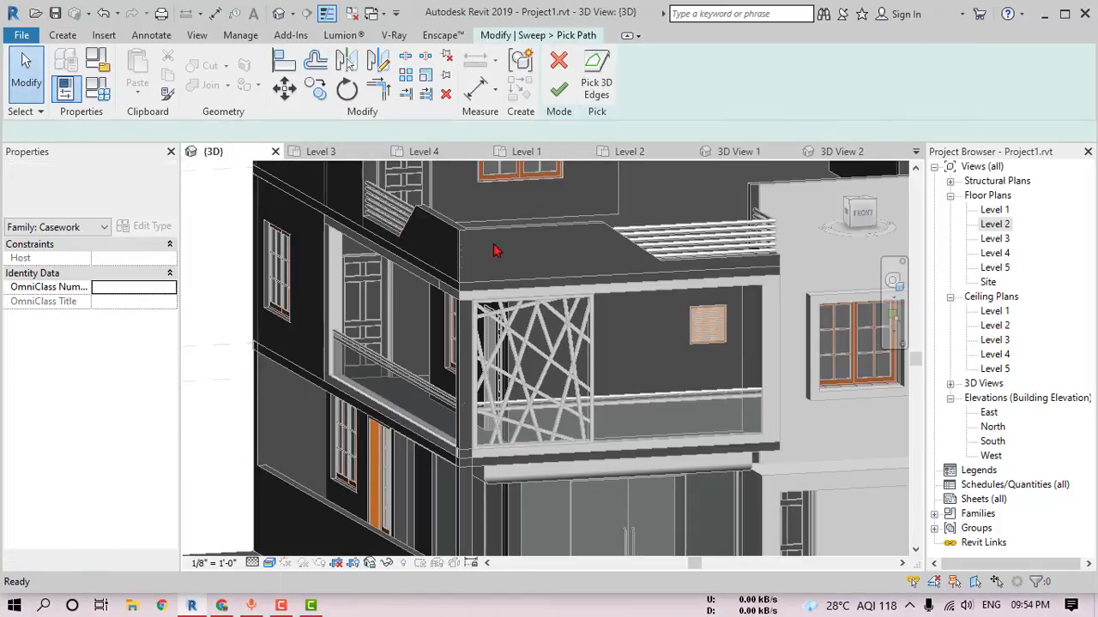
{"action": "scroll", "coordinate": [445, 274], "scroll_direction": "up", "scroll_amount": 2}
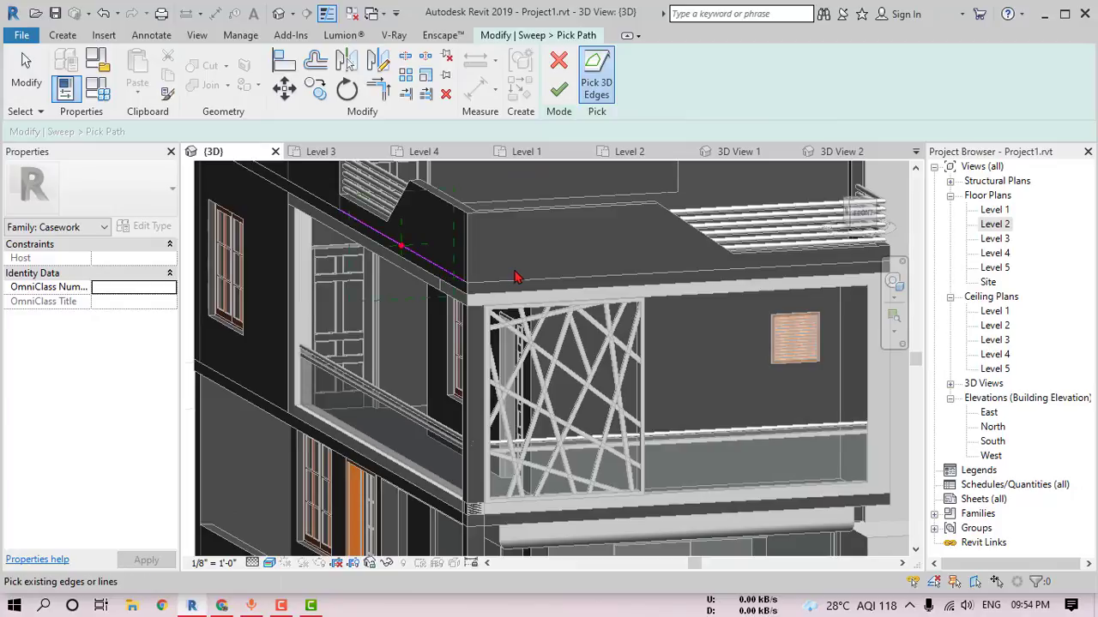
{"action": "left_click", "coordinate": [599, 298]}
{"action": "middle_click_drag", "start_coordinate": [599, 299], "coordinate": [501, 268]}
{"action": "left_click", "coordinate": [792, 279]}
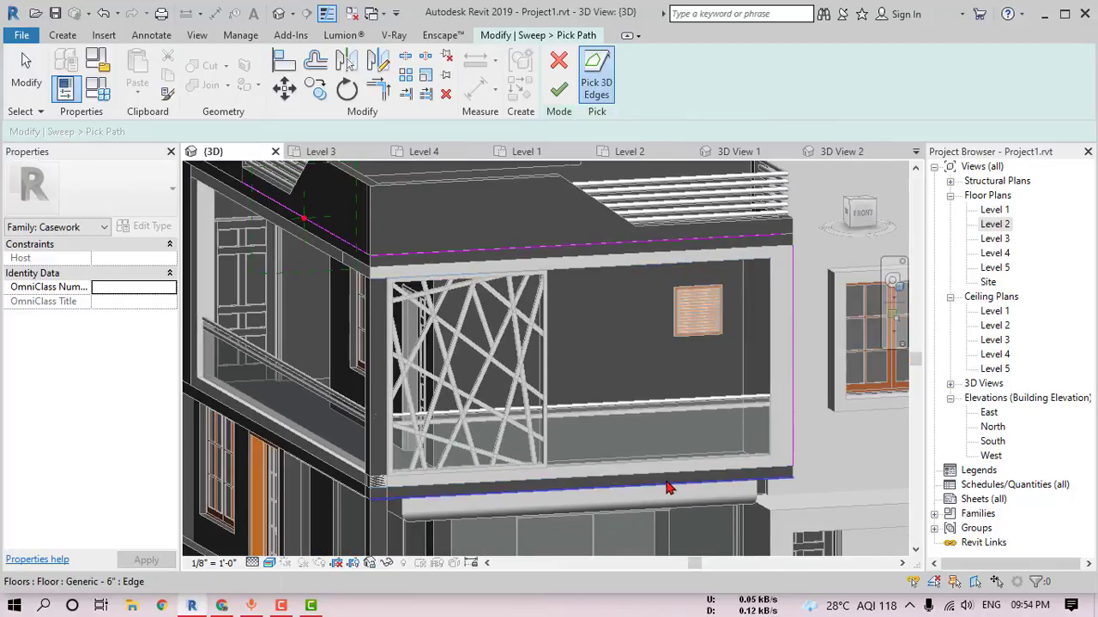
{"action": "left_click", "coordinate": [669, 487]}
{"action": "scroll", "coordinate": [294, 466], "scroll_direction": "up", "scroll_amount": 2}
{"action": "scroll", "coordinate": [334, 418], "scroll_direction": "up", "scroll_amount": 4}
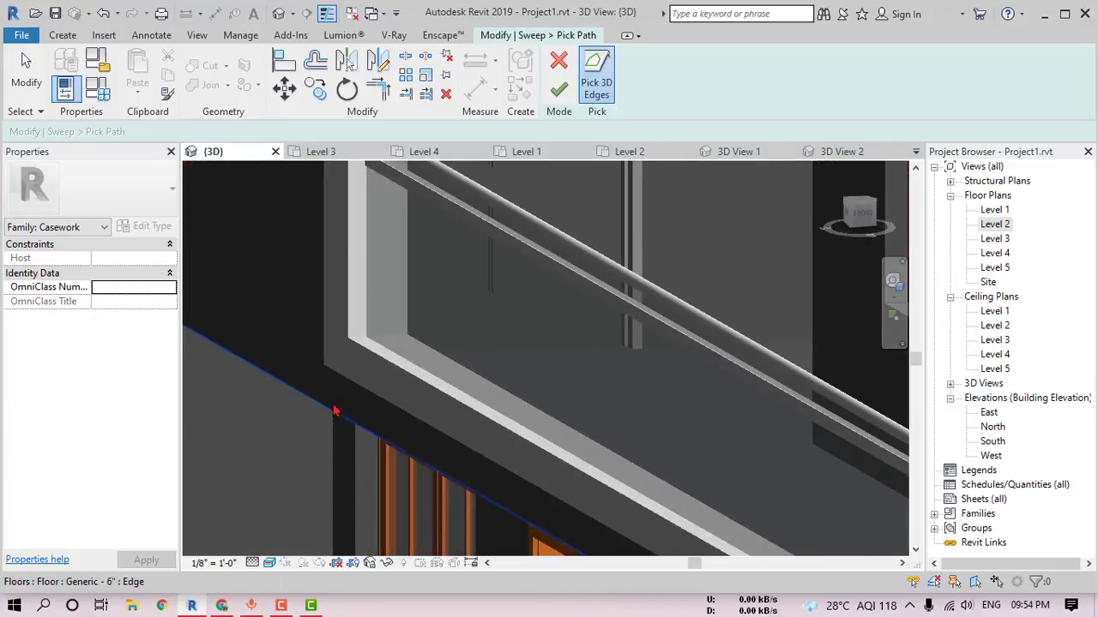
{"action": "left_click", "coordinate": [323, 348]}
{"action": "key", "text": "Escape"}
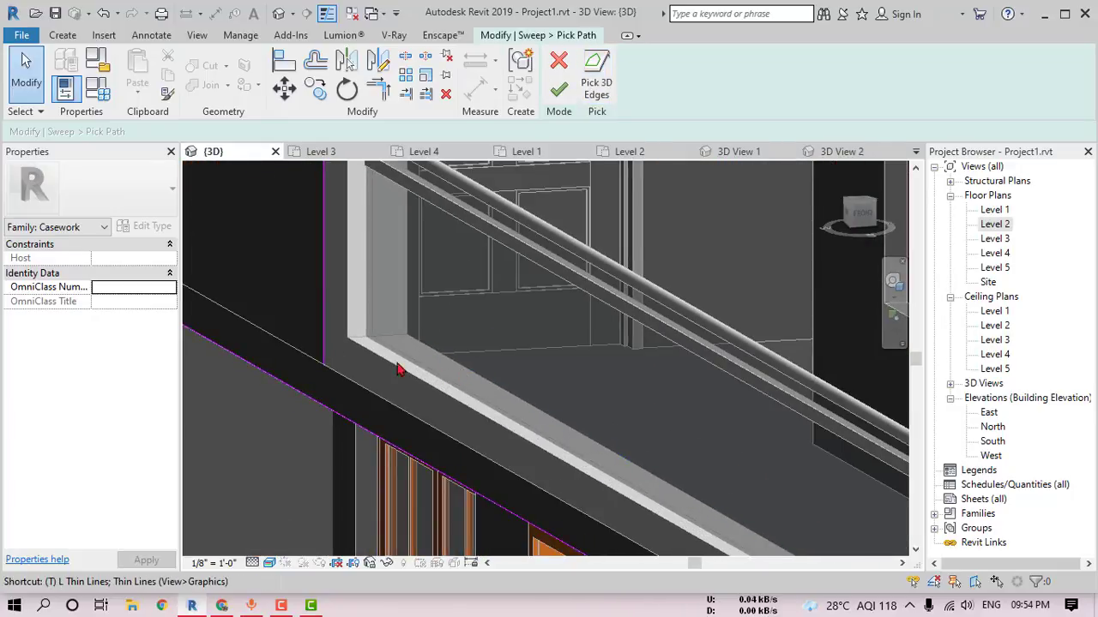
Step: Join the top path line into a corner with Trim/Extend to Corner
{"action": "key", "text": "r"}
{"action": "scroll", "coordinate": [326, 407], "scroll_direction": "down", "scroll_amount": 2}
{"action": "middle_click_drag", "start_coordinate": [338, 412], "coordinate": [284, 272]}
{"action": "scroll", "coordinate": [417, 246], "scroll_direction": "down", "scroll_amount": 3}
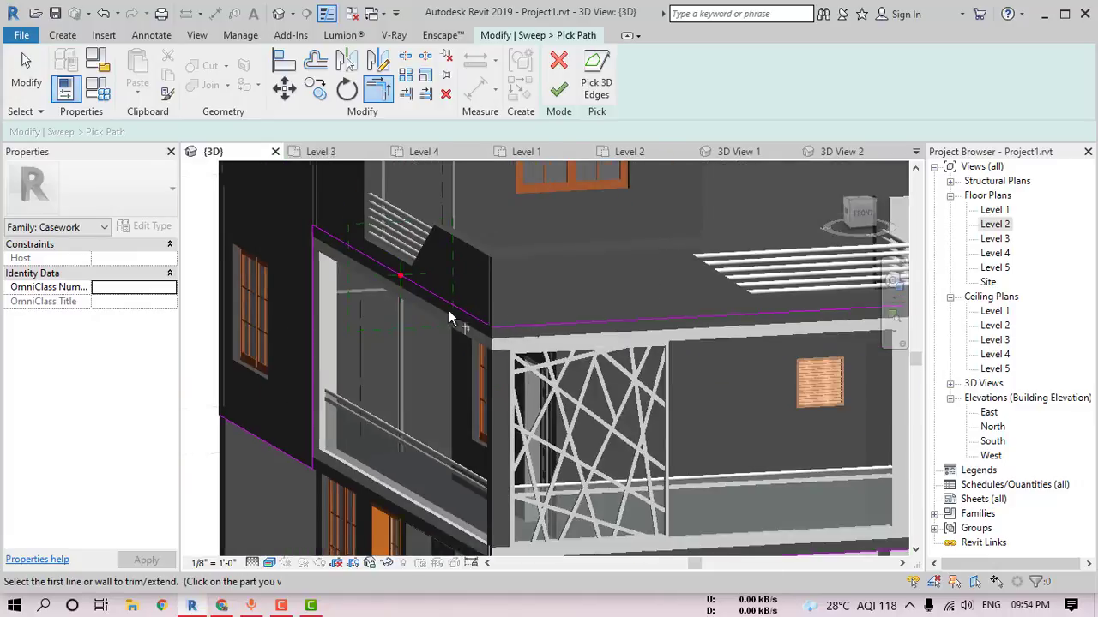
{"action": "scroll", "coordinate": [499, 266], "scroll_direction": "up", "scroll_amount": 3}
{"action": "left_click", "coordinate": [696, 343]}
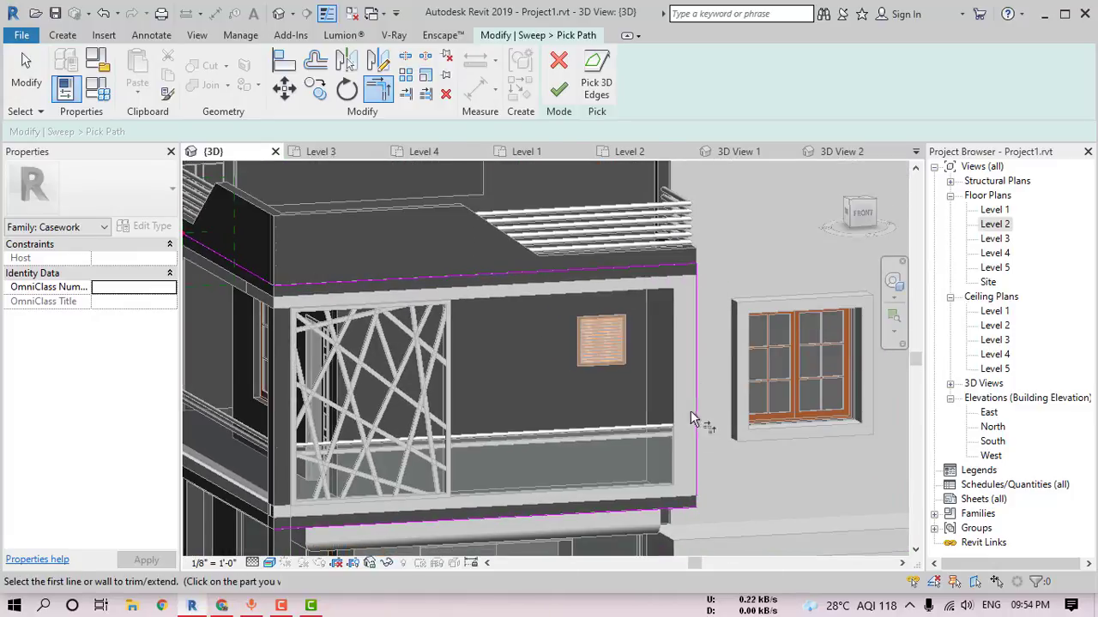
Step: Switch the view's visual style to Hidden Line
{"action": "left_click", "coordinate": [269, 562]}
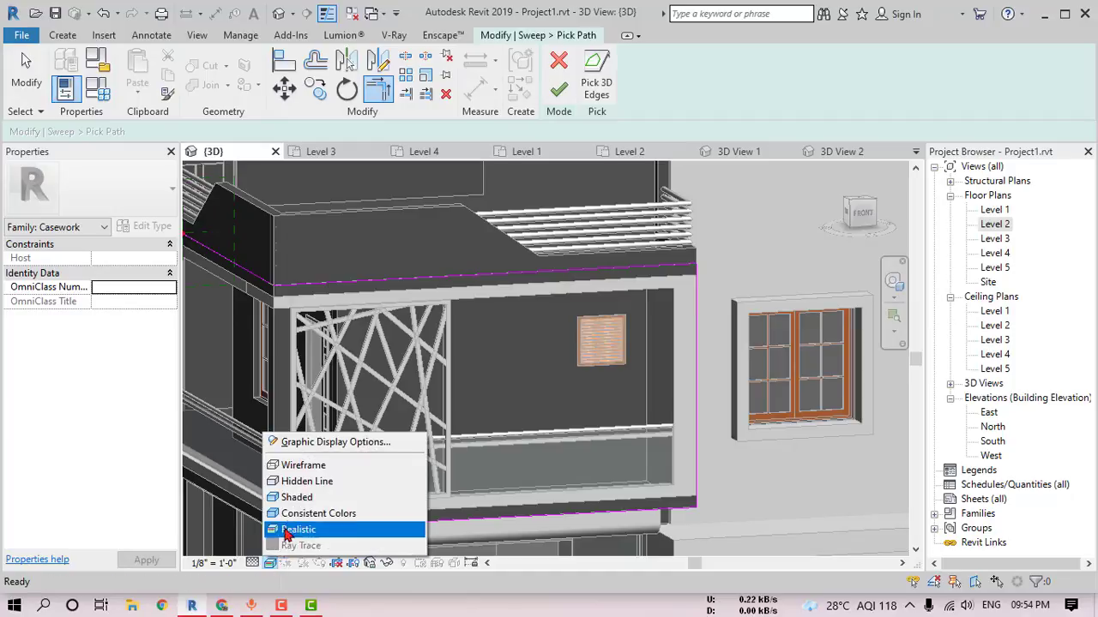
{"action": "left_click", "coordinate": [317, 512]}
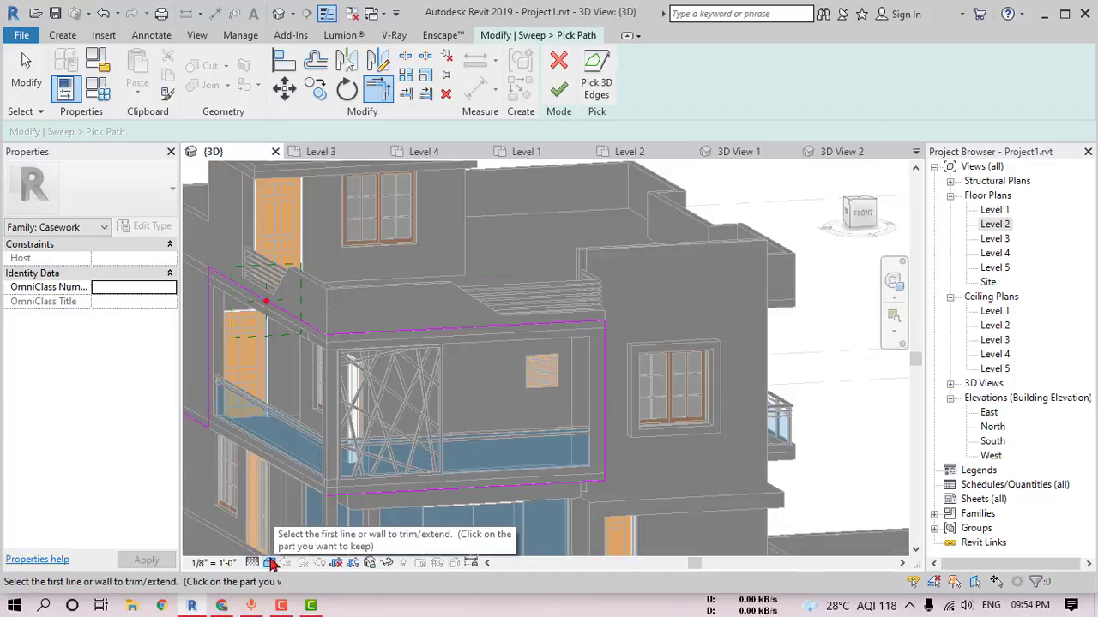
{"action": "left_click", "coordinate": [271, 562]}
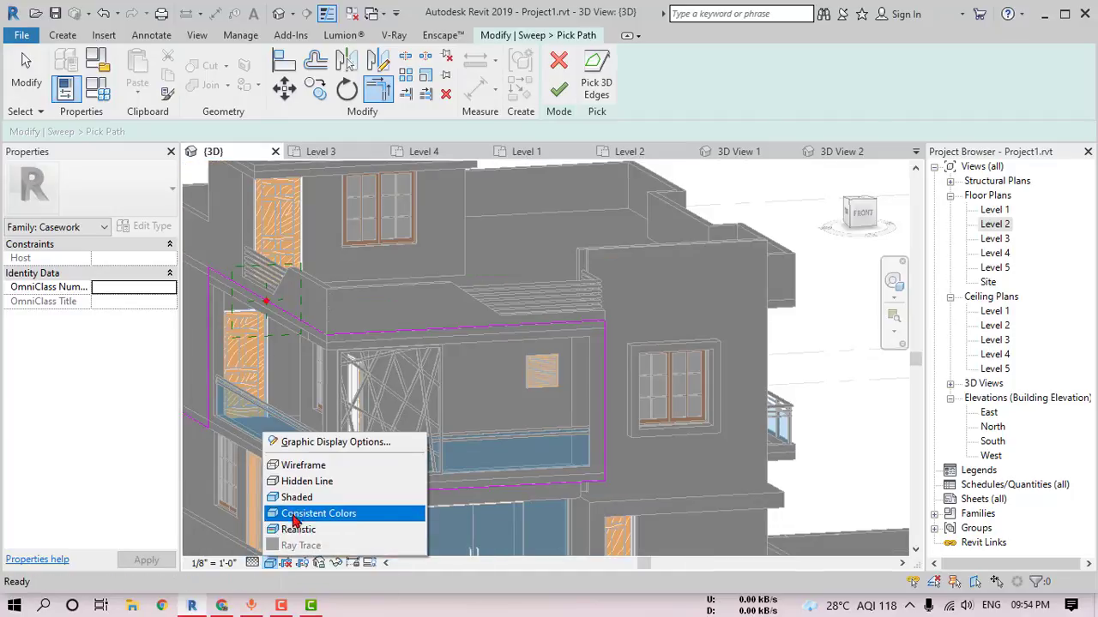
{"action": "left_click", "coordinate": [317, 480]}
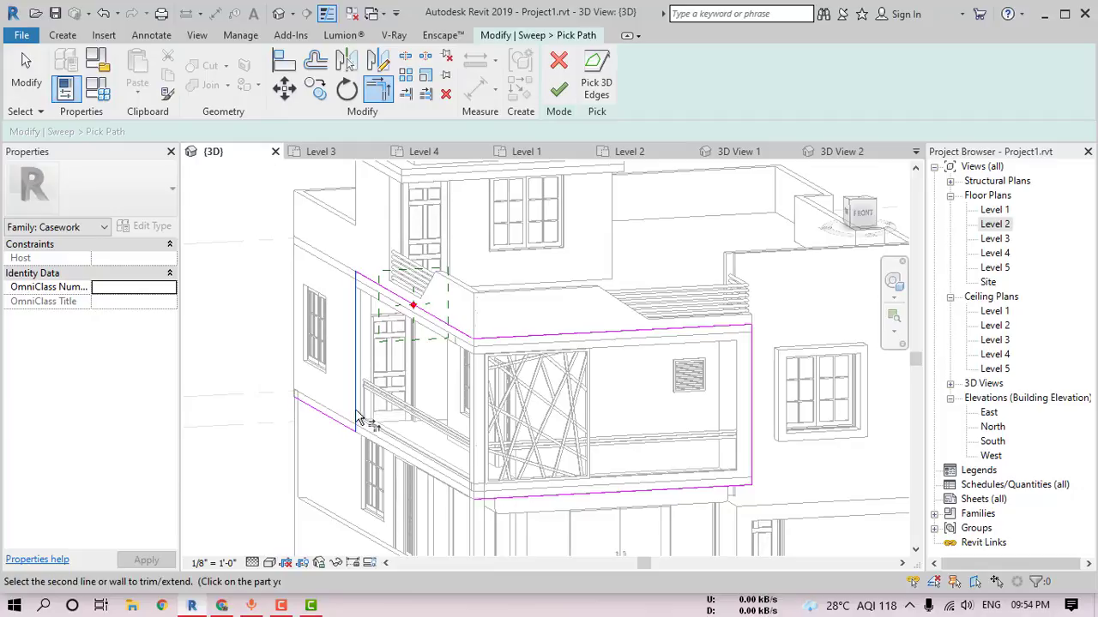
Step: Extend the path line down to join the lower corner with TR
{"action": "key", "text": "Escape"}
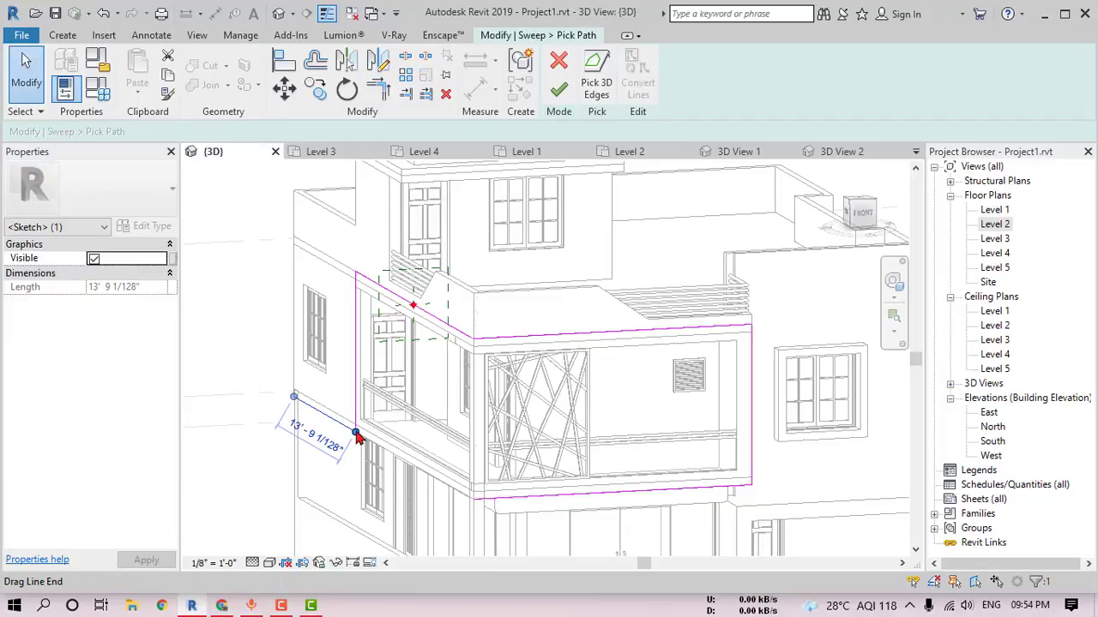
{"action": "key", "text": "t"}
{"action": "key", "text": "r"}
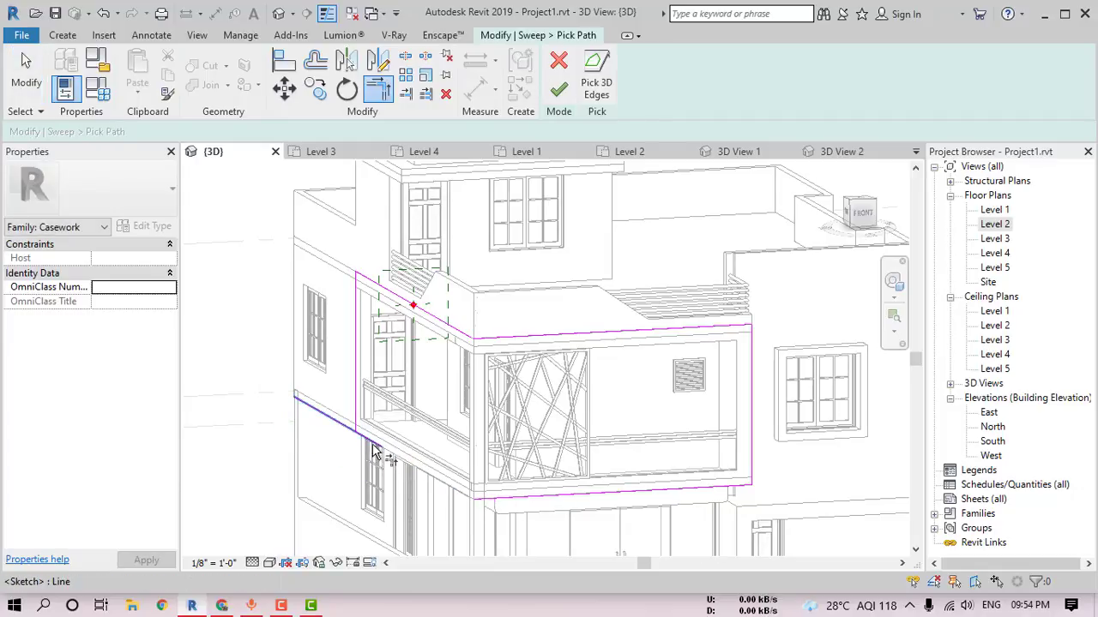
{"action": "left_click", "coordinate": [498, 497]}
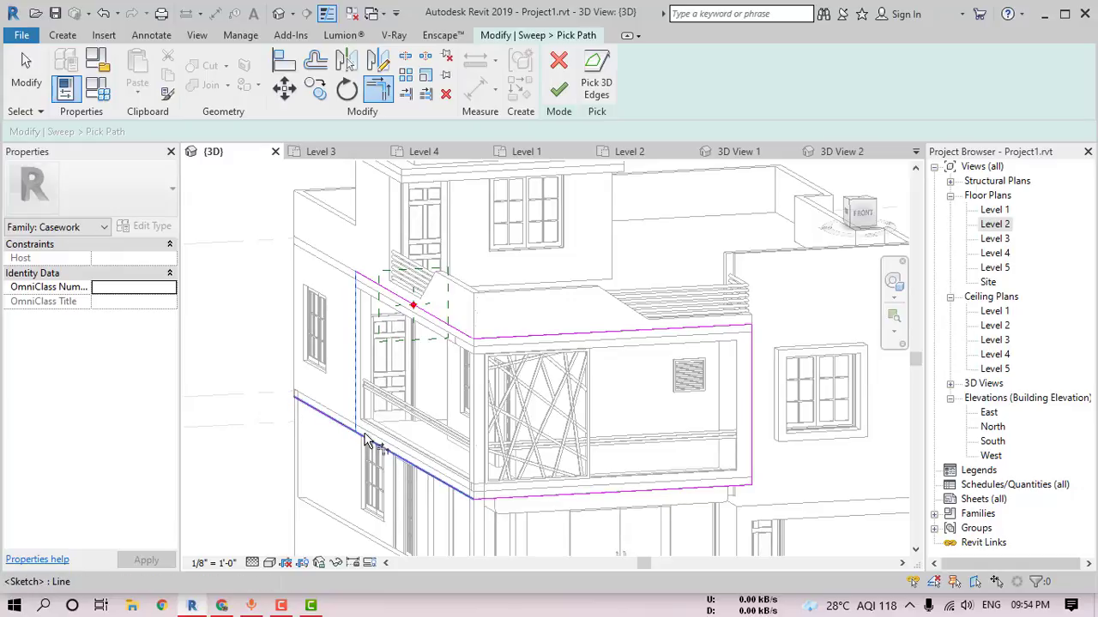
{"action": "key", "text": "Escape"}
Step: Finish the sweep path and begin editing the sweep's profile
{"action": "scroll", "coordinate": [411, 433], "scroll_direction": "down", "scroll_amount": 3}
{"action": "scroll", "coordinate": [412, 433], "scroll_direction": "down", "scroll_amount": 2}
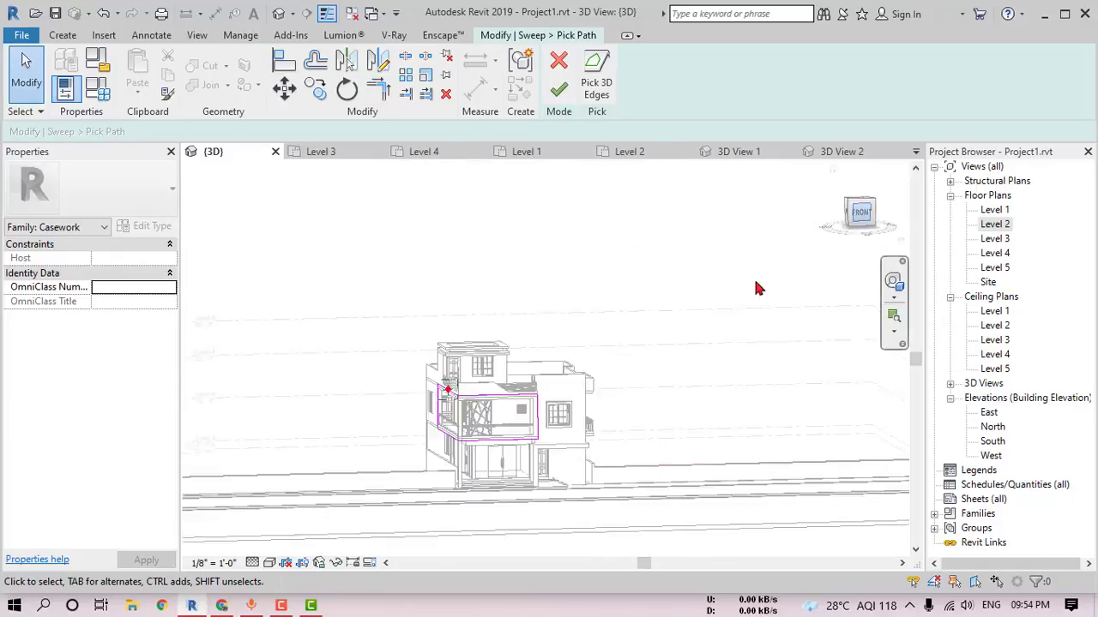
{"action": "scroll", "coordinate": [443, 421], "scroll_direction": "down", "scroll_amount": 1}
{"action": "scroll", "coordinate": [477, 335], "scroll_direction": "up", "scroll_amount": 2}
{"action": "scroll", "coordinate": [488, 320], "scroll_direction": "up", "scroll_amount": 3}
{"action": "left_click", "coordinate": [558, 89]}
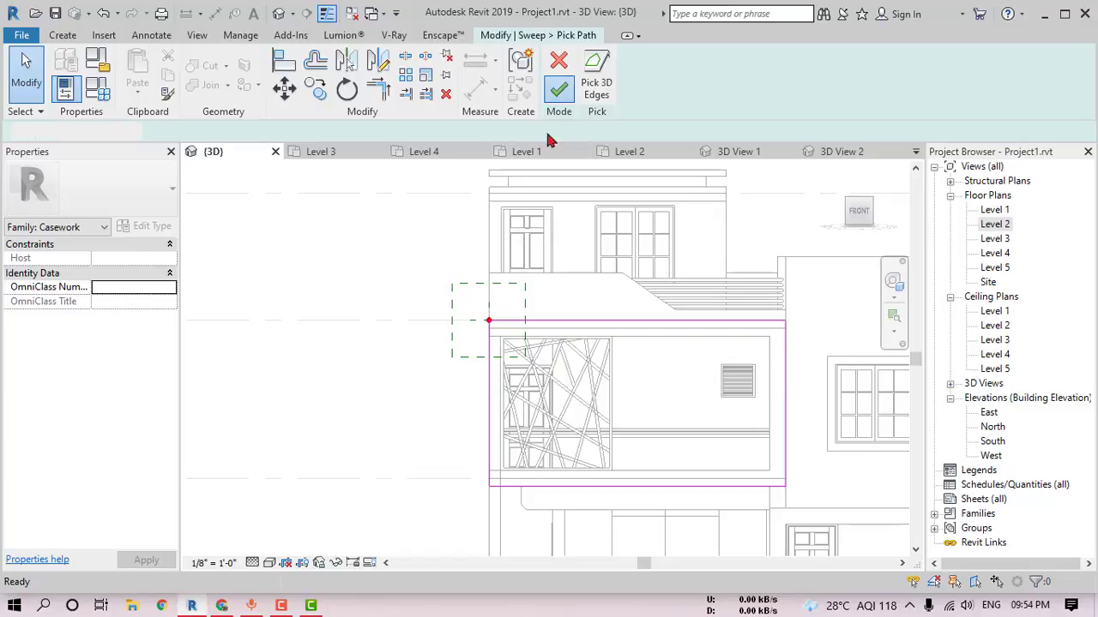
{"action": "left_click", "coordinate": [826, 88]}
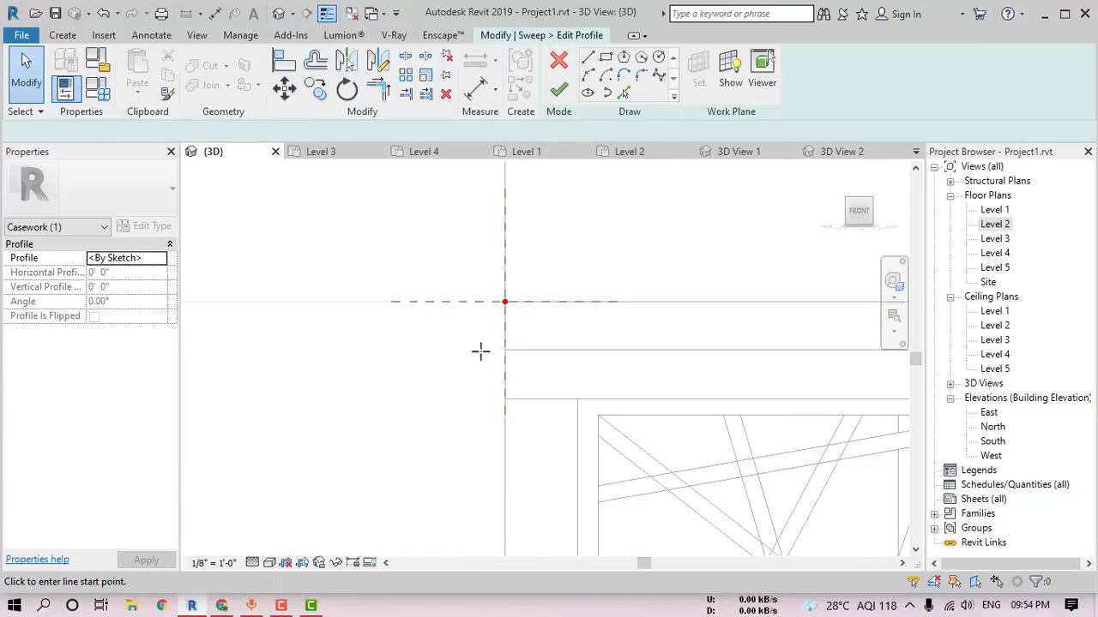
Step: Sketch a closed rectangular profile at the path point and finish it to build the sweep
{"action": "left_click", "coordinate": [504, 302]}
{"action": "left_click", "coordinate": [505, 399]}
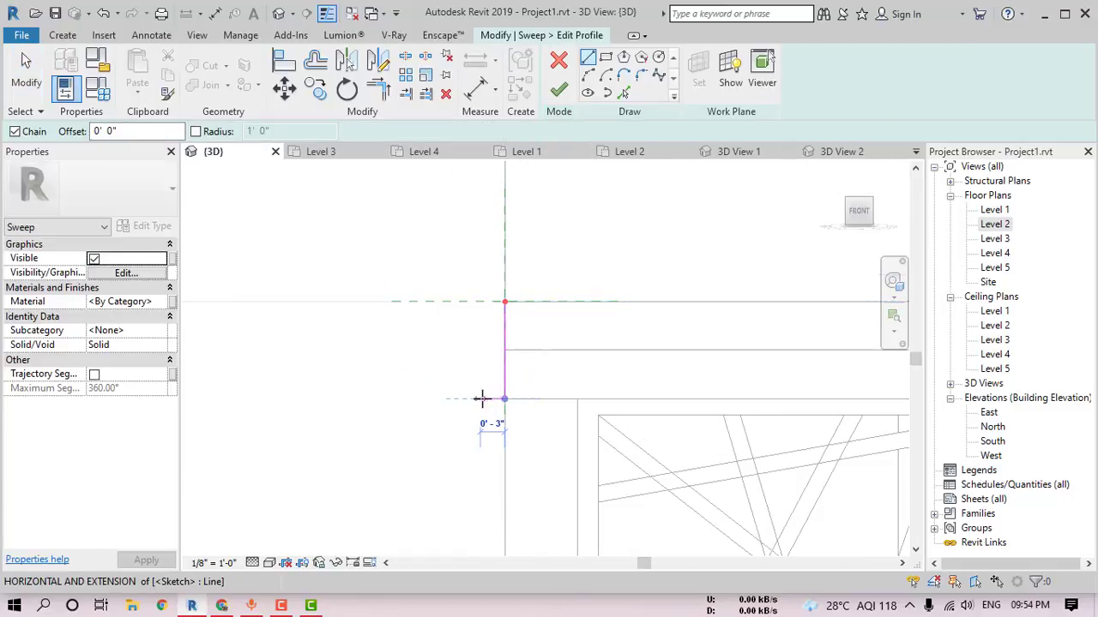
{"action": "left_click", "coordinate": [472, 399]}
{"action": "left_click", "coordinate": [472, 302]}
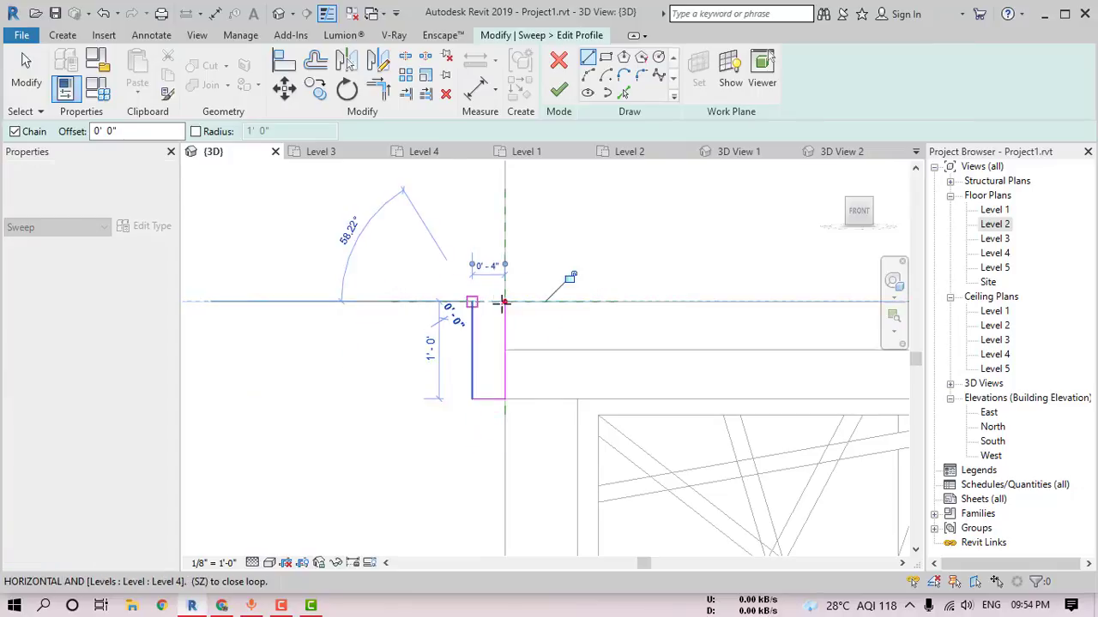
{"action": "left_click", "coordinate": [504, 302]}
{"action": "left_click", "coordinate": [558, 89]}
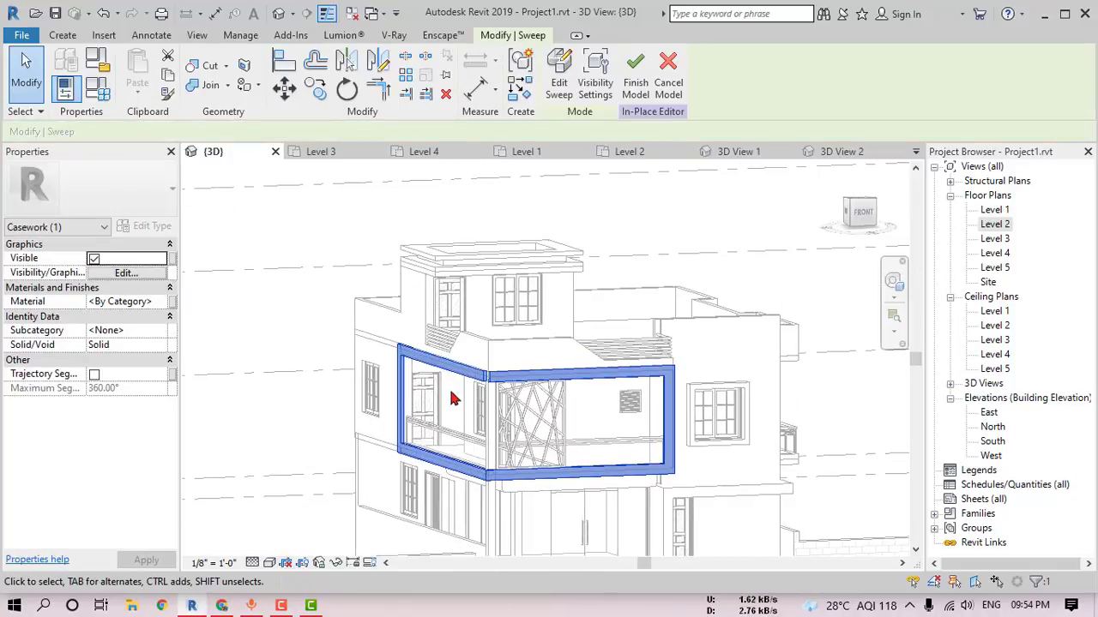
{"action": "scroll", "coordinate": [496, 379], "scroll_direction": "up", "scroll_amount": 2}
{"action": "scroll", "coordinate": [523, 360], "scroll_direction": "up", "scroll_amount": 2}
{"action": "scroll", "coordinate": [519, 360], "scroll_direction": "up", "scroll_amount": 2}
Step: Edit the sweep path to close the corner gap between two path lines, then finish the sweep
{"action": "scroll", "coordinate": [519, 361], "scroll_direction": "up", "scroll_amount": 1}
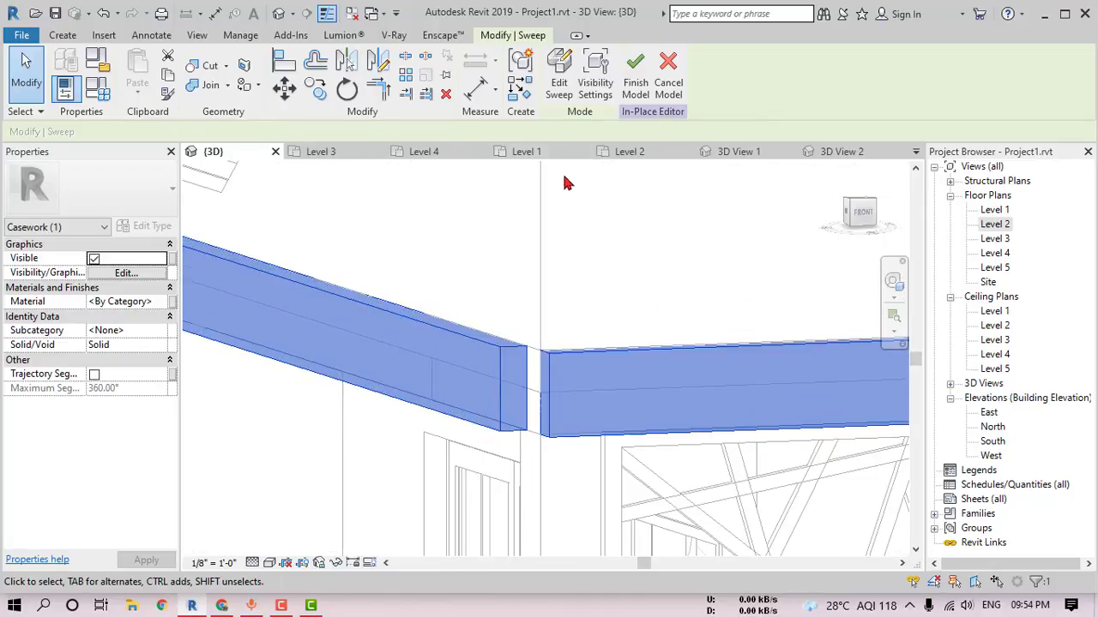
{"action": "left_click", "coordinate": [558, 77]}
{"action": "left_click", "coordinate": [712, 90]}
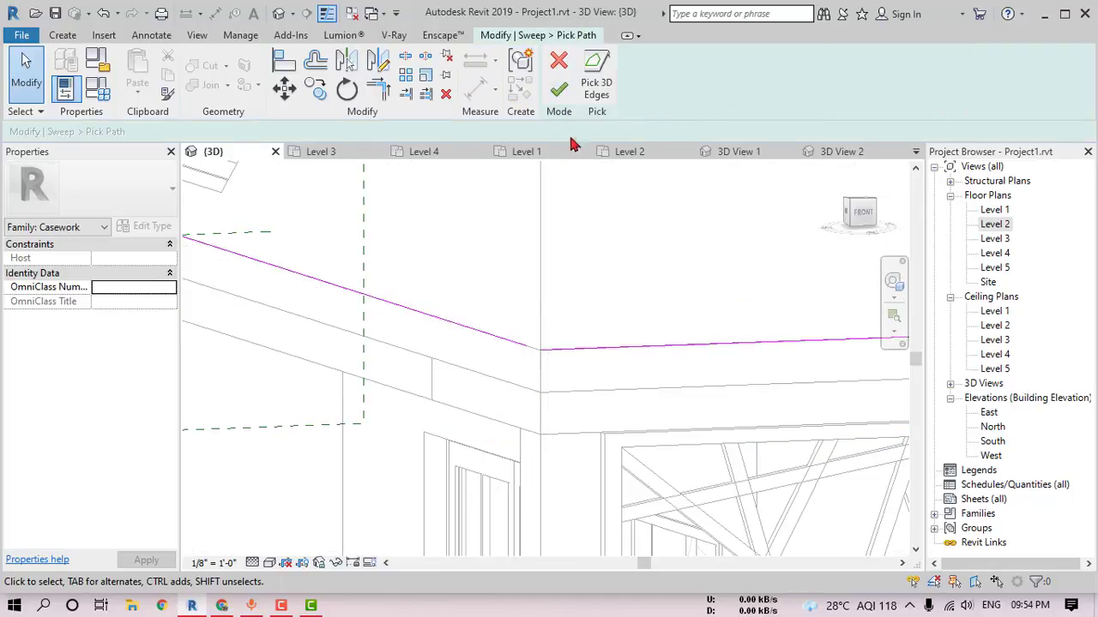
{"action": "left_click", "coordinate": [378, 89]}
{"action": "left_click", "coordinate": [524, 344]}
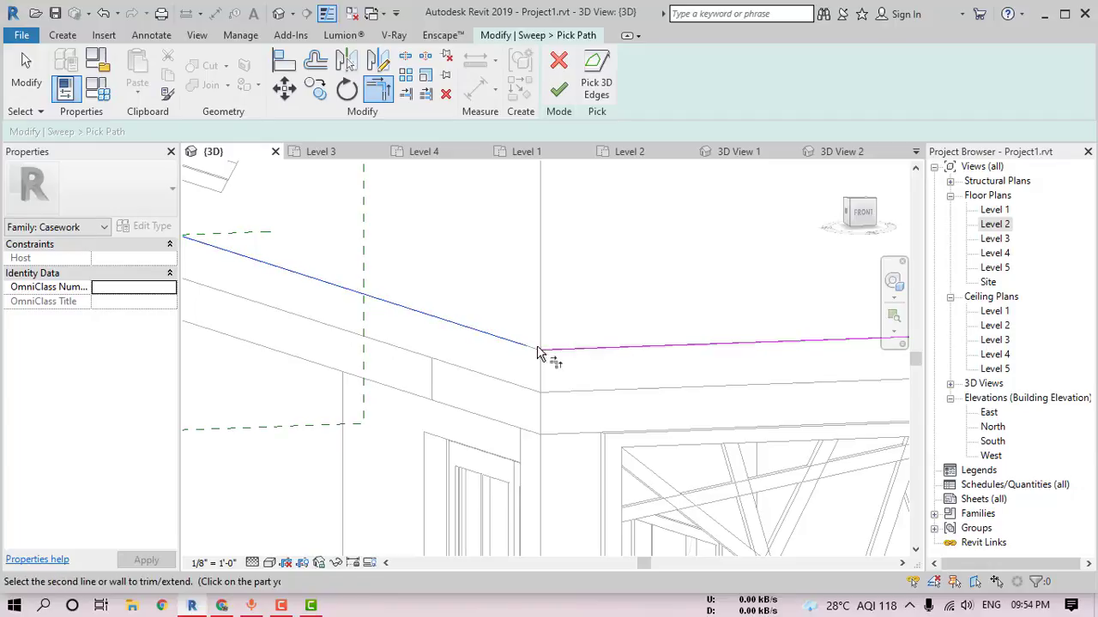
{"action": "left_click", "coordinate": [567, 349]}
{"action": "key", "text": "Escape"}
{"action": "left_click", "coordinate": [559, 94]}
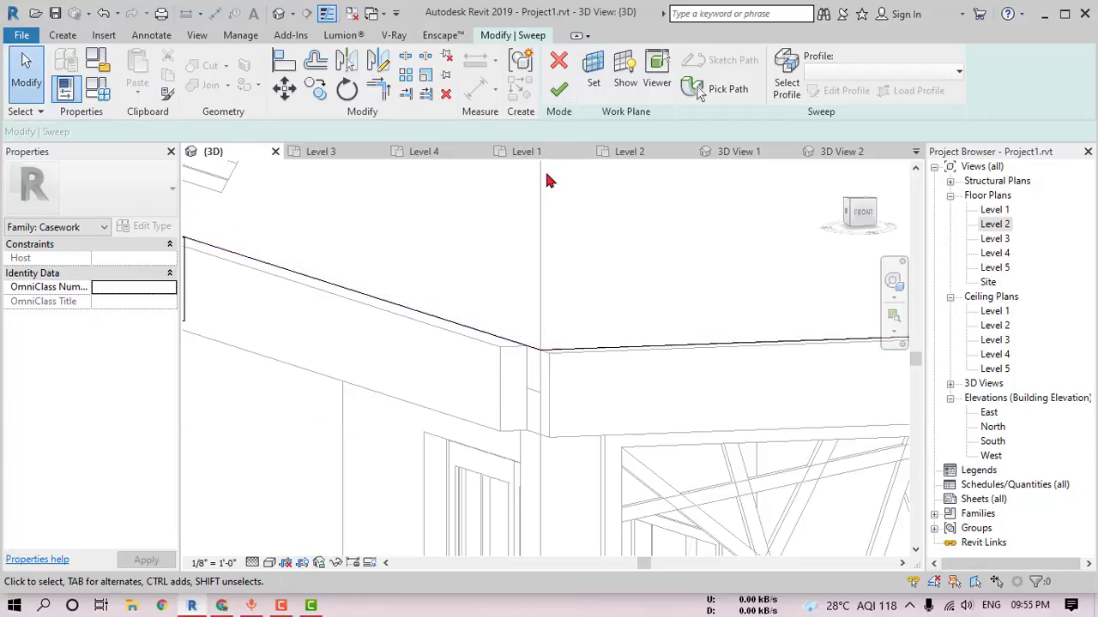
{"action": "left_click", "coordinate": [558, 96]}
Step: Switch to the Realistic visual style and finish the in-place model
{"action": "left_click", "coordinate": [269, 562]}
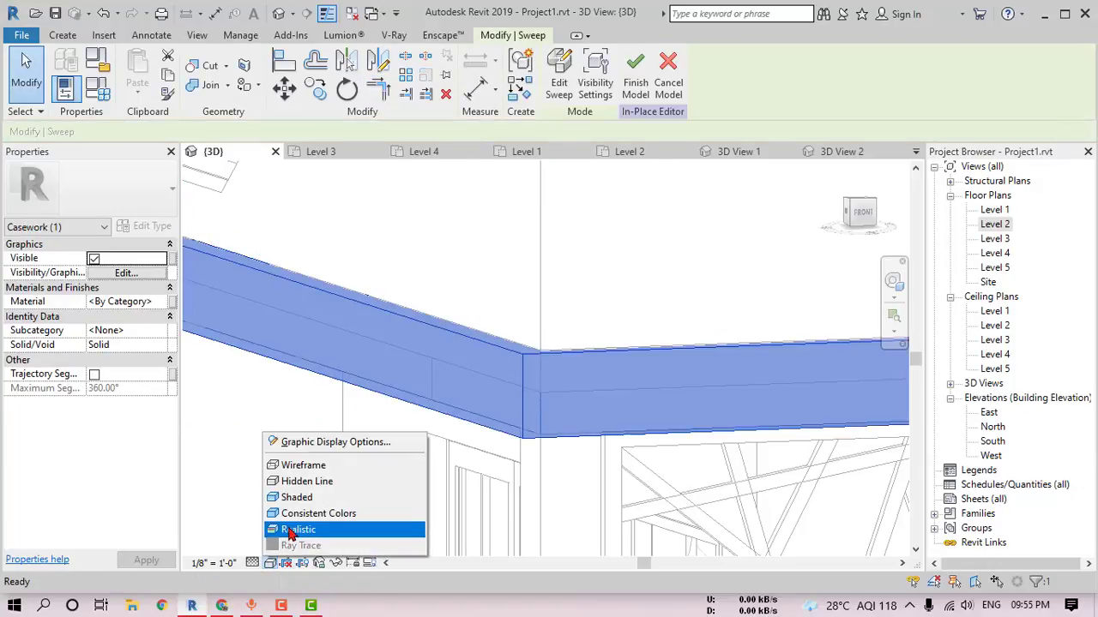
{"action": "left_click", "coordinate": [292, 530]}
{"action": "scroll", "coordinate": [541, 314], "scroll_direction": "down", "scroll_amount": 3}
{"action": "scroll", "coordinate": [541, 314], "scroll_direction": "down", "scroll_amount": 2}
{"action": "mouse_move", "coordinate": [652, 369]}
{"action": "middle_mouse_down", "text": "shift"}
{"action": "mouse_move", "coordinate": [708, 347]}
{"action": "mouse_move", "coordinate": [625, 338]}
{"action": "mouse_move", "coordinate": [569, 380]}
{"action": "mouse_move", "coordinate": [730, 404]}
{"action": "mouse_move", "coordinate": [624, 389]}
{"action": "middle_mouse_up", "text": "shift"}
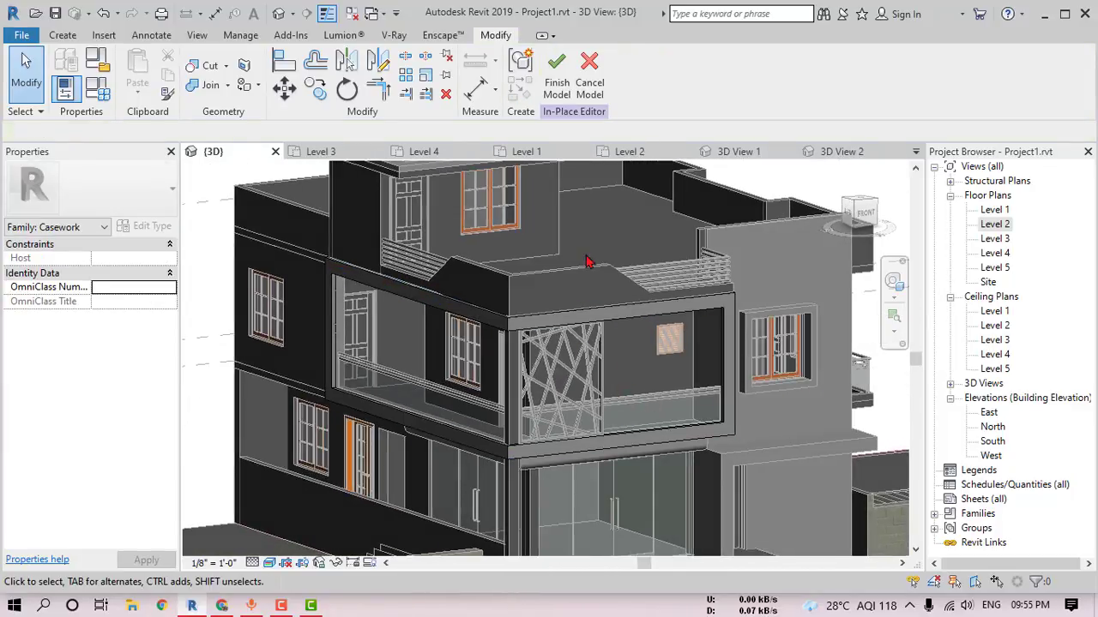
{"action": "left_click", "coordinate": [563, 93]}
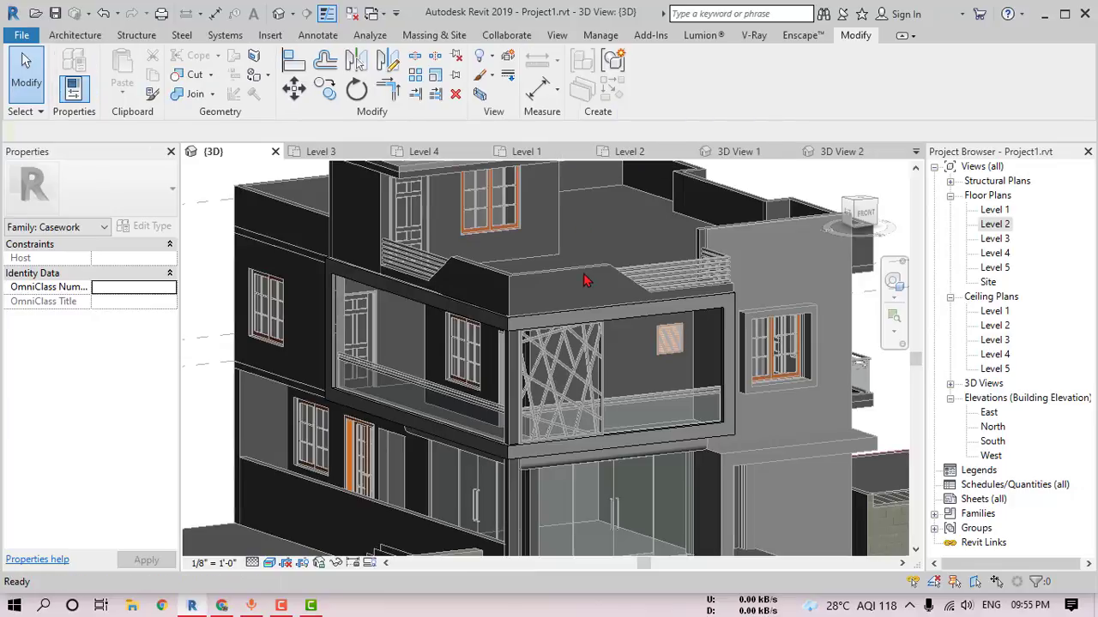
Step: Create a new material in the Material Browser from the Manage tab
{"action": "middle_click_drag", "start_coordinate": [673, 361], "coordinate": [600, 360], "text": "shift"}
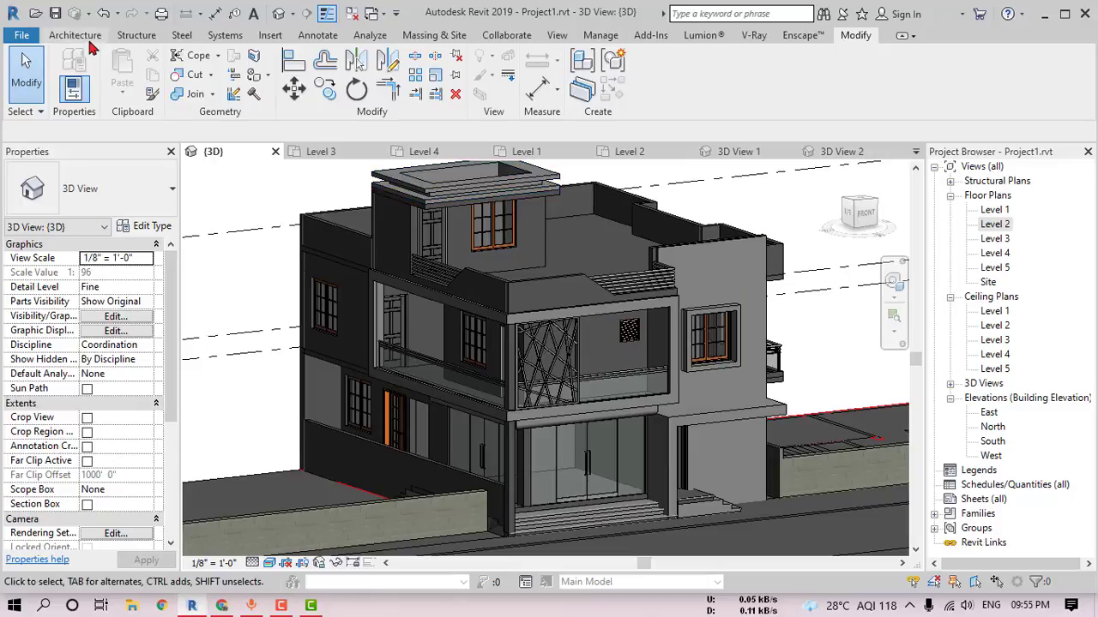
{"action": "left_click", "coordinate": [192, 94]}
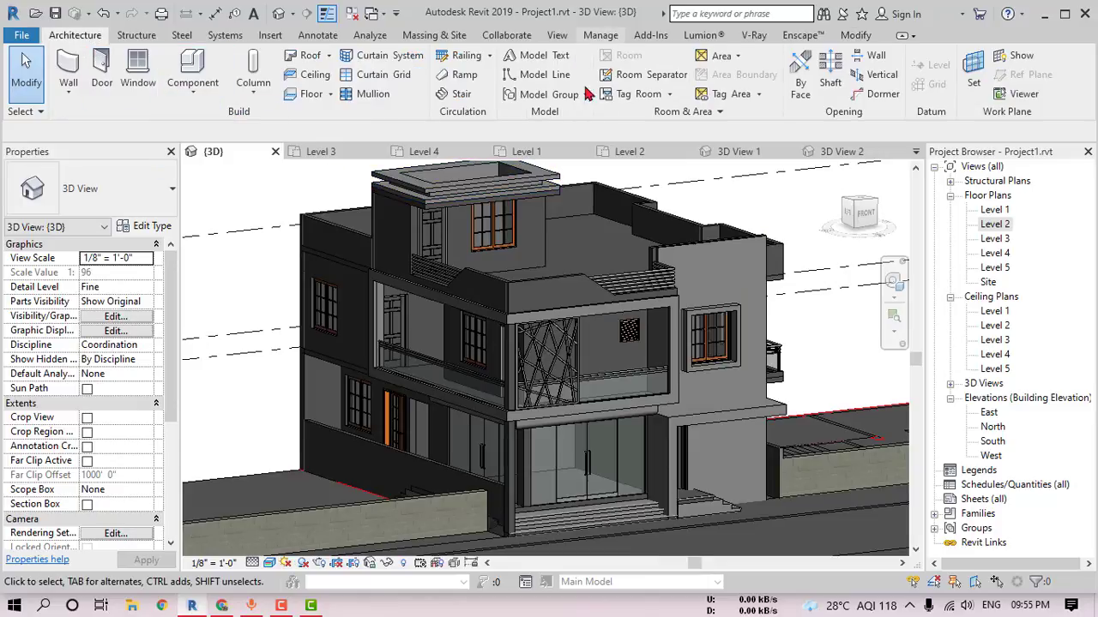
{"action": "left_click", "coordinate": [600, 35]}
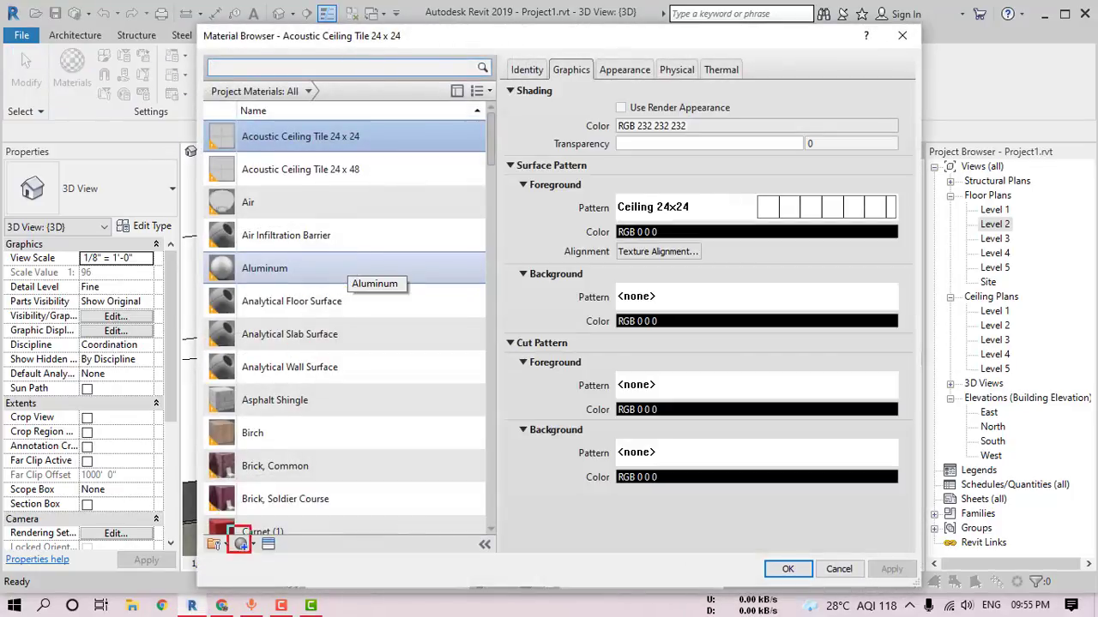
{"action": "left_click", "coordinate": [253, 547]}
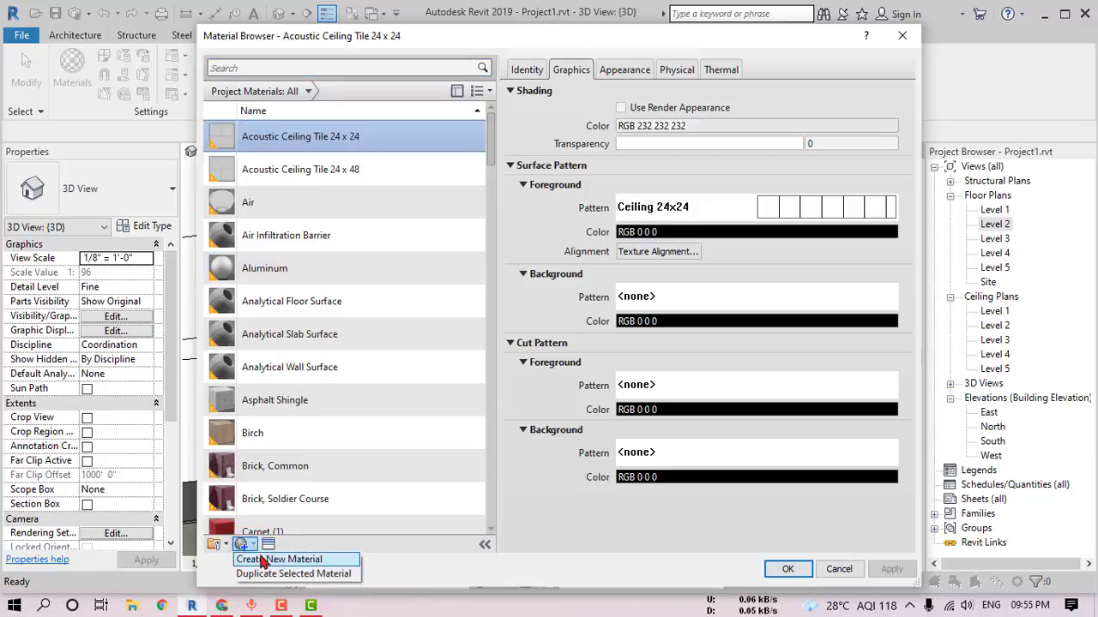
{"action": "left_click", "coordinate": [263, 559]}
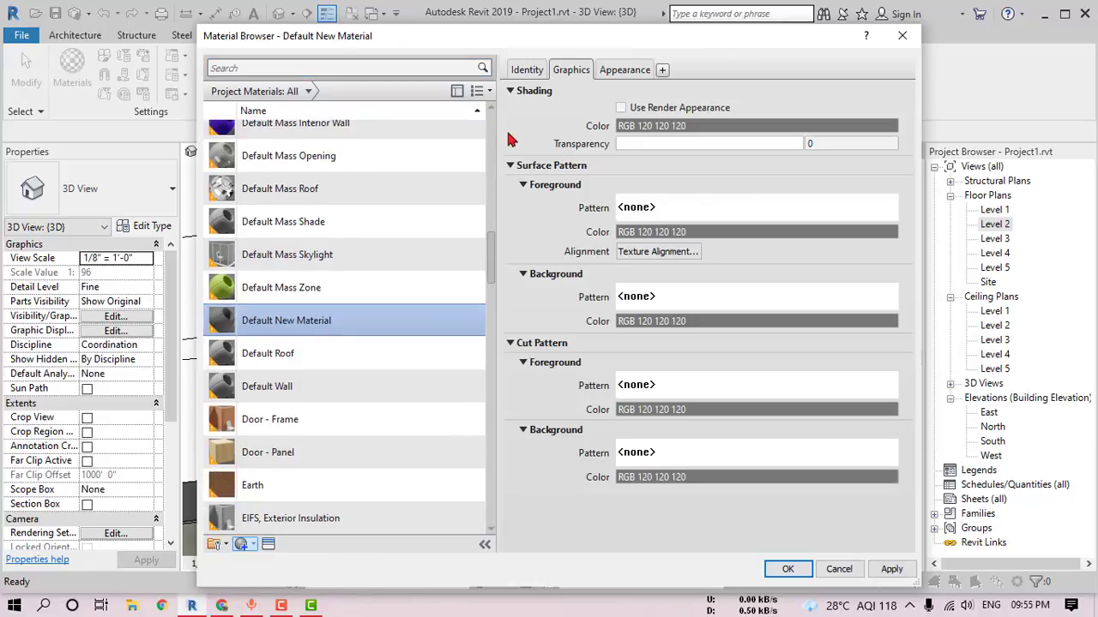
Step: Rename the material to 01. White Paint and enable Use Render Appearance
{"action": "left_click", "coordinate": [530, 72]}
{"action": "triple_click", "coordinate": [731, 92]}
{"action": "type", "text": "01. White Paint"}
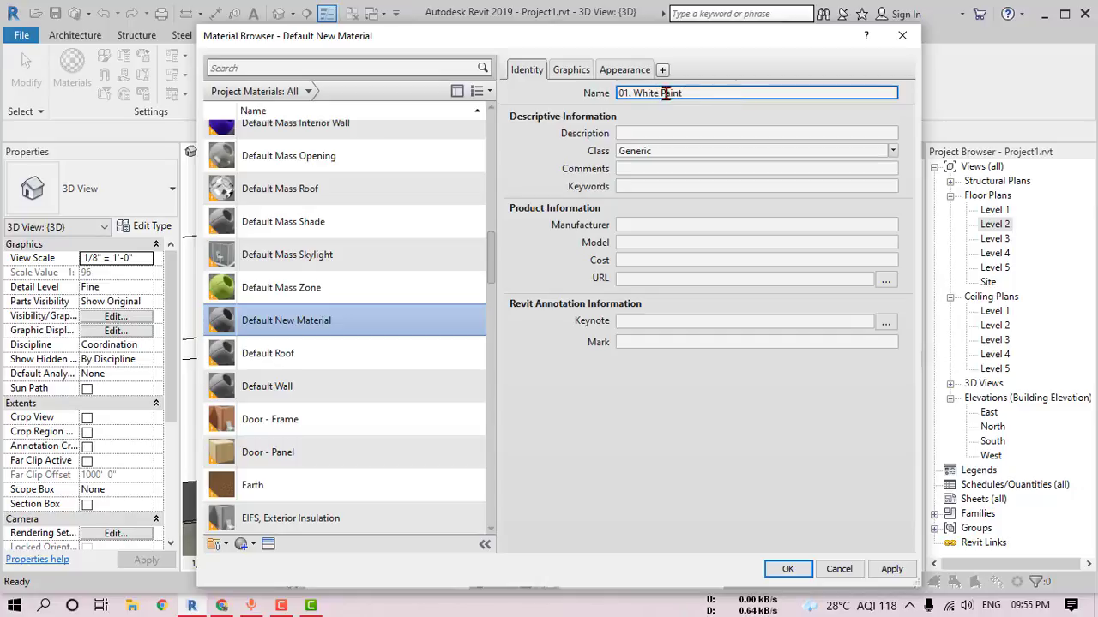
{"action": "left_click", "coordinate": [568, 73]}
{"action": "left_click", "coordinate": [631, 109]}
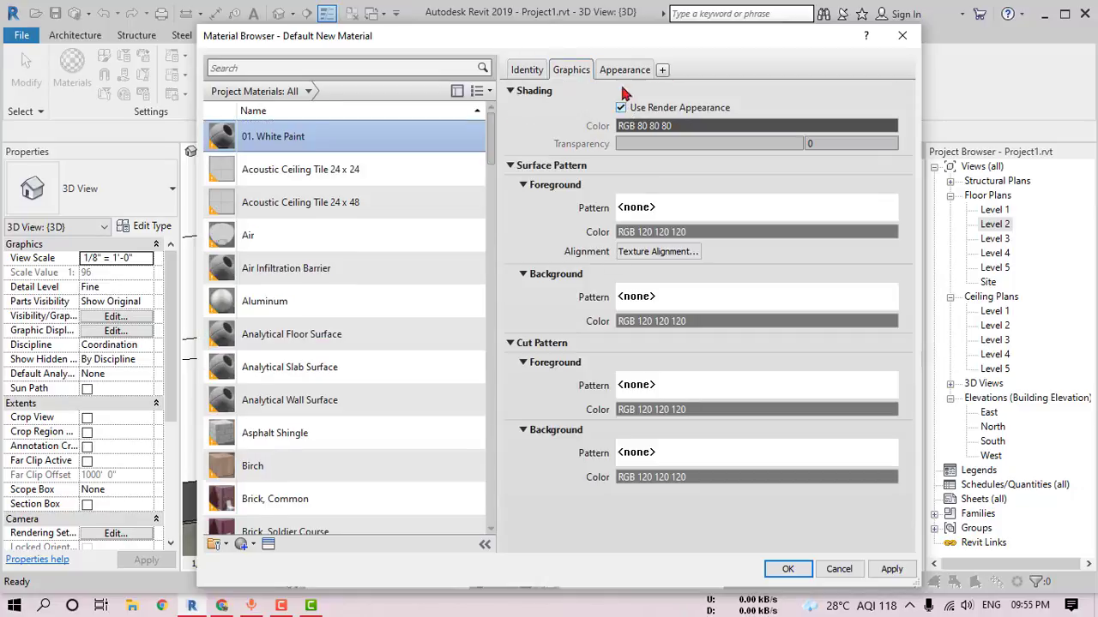
{"action": "left_click", "coordinate": [624, 69]}
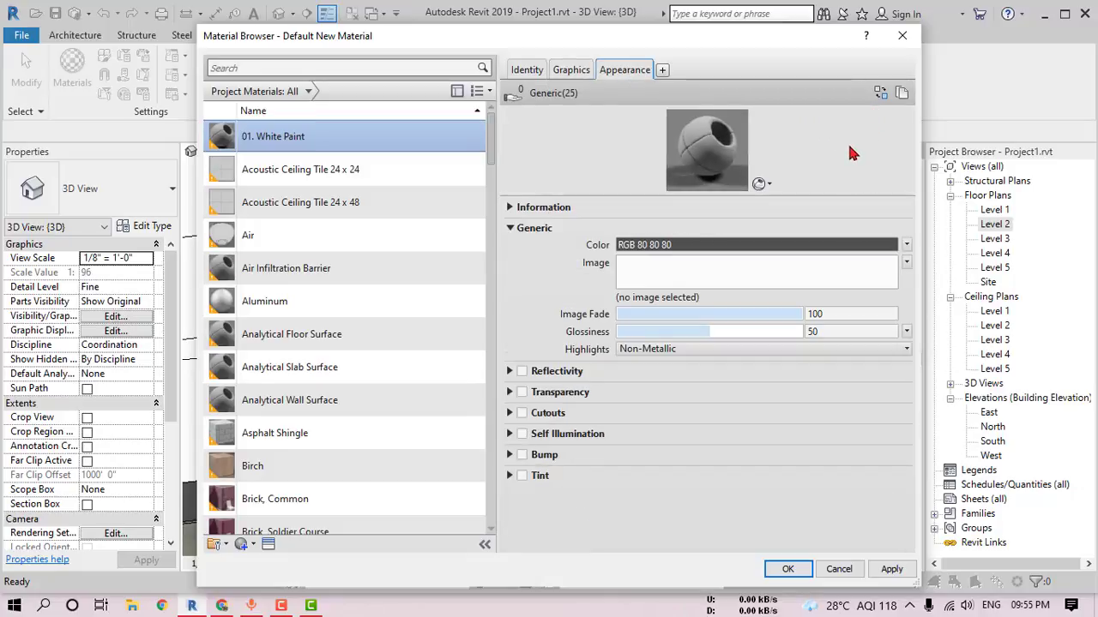
Step: Assign cream paint 01.jpg from the paint textures folder as the generic image
{"action": "left_click", "coordinate": [678, 275]}
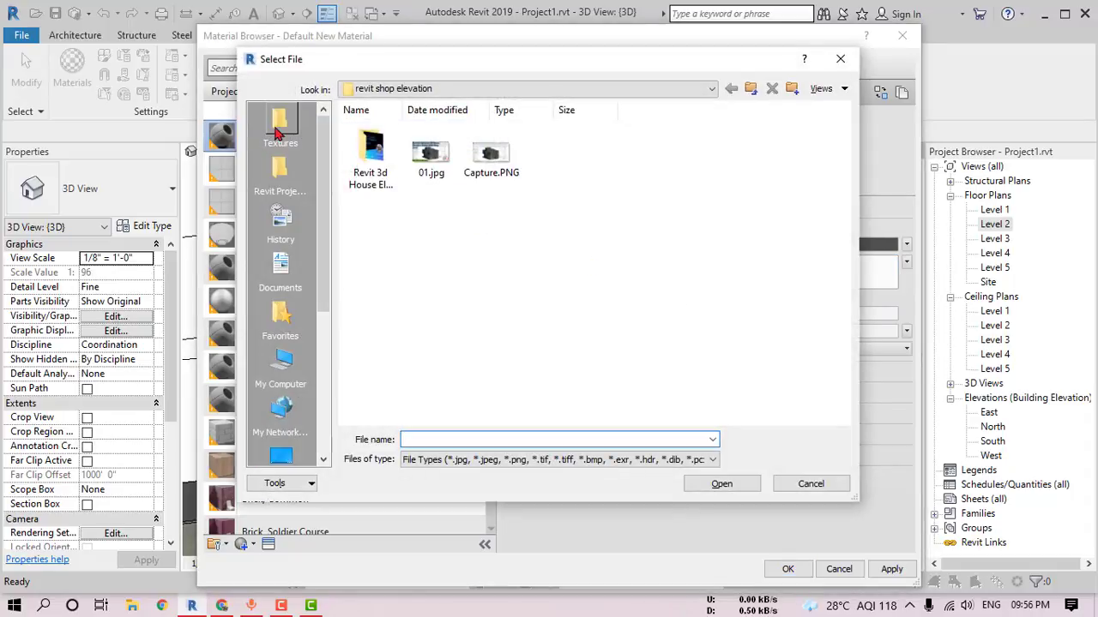
{"action": "double_click", "coordinate": [731, 227]}
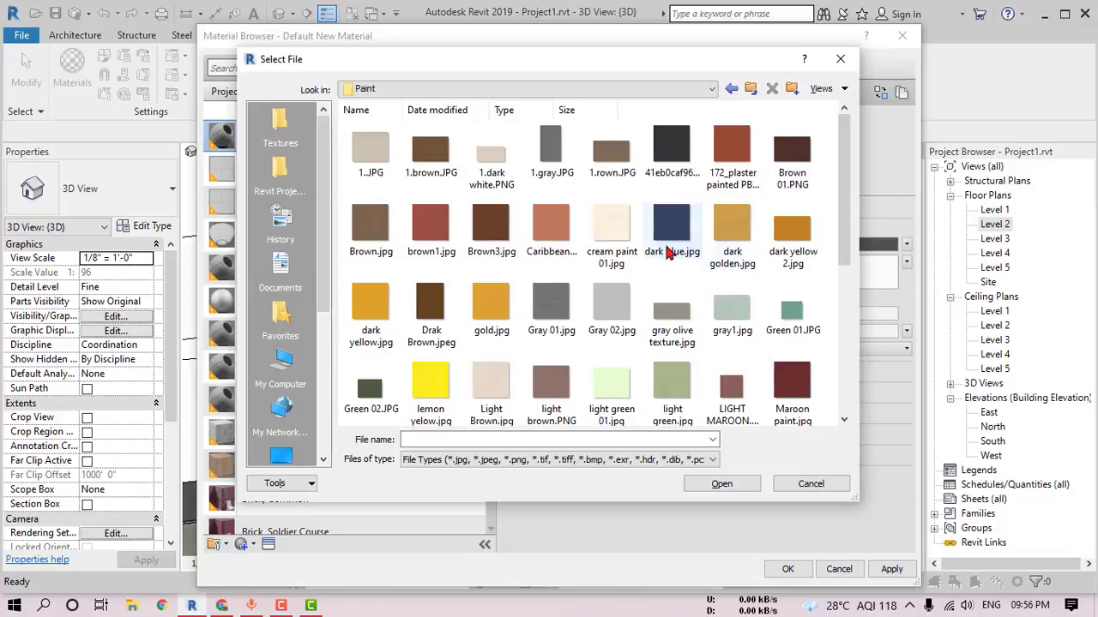
{"action": "scroll", "coordinate": [704, 224], "scroll_direction": "up", "scroll_amount": 2, "text": "ctrl"}
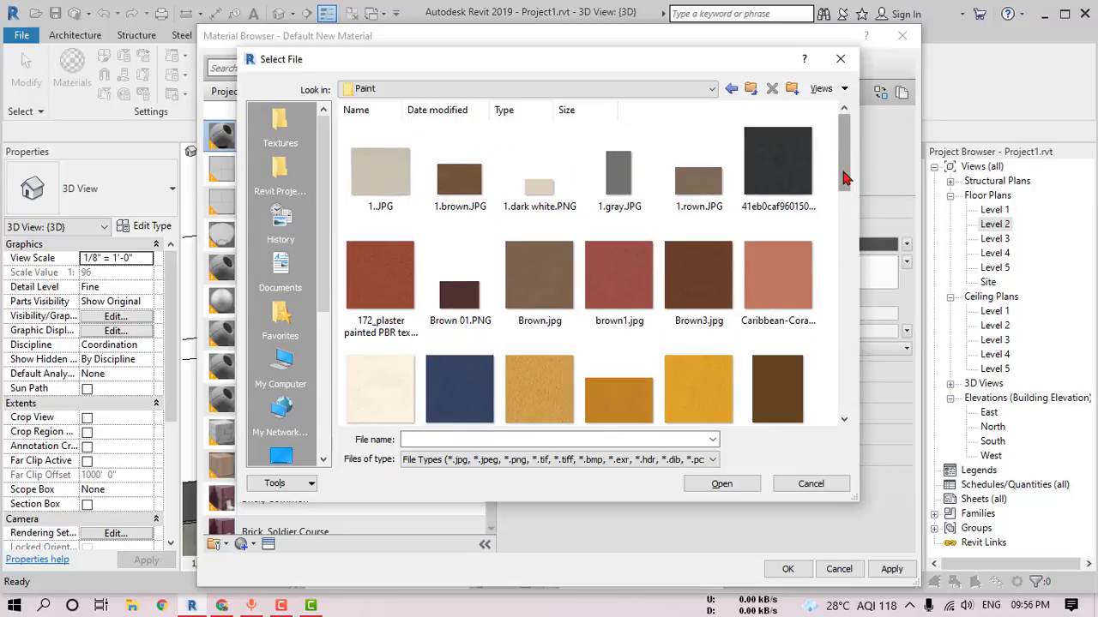
{"action": "left_click_drag", "start_coordinate": [845, 178], "coordinate": [844, 205]}
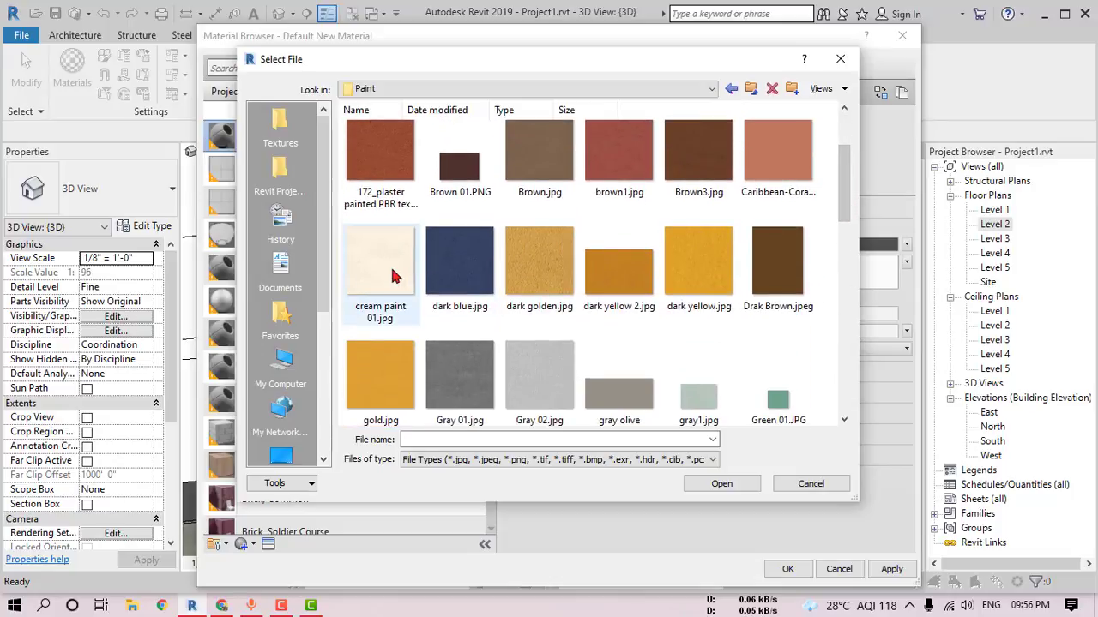
{"action": "left_click", "coordinate": [382, 274]}
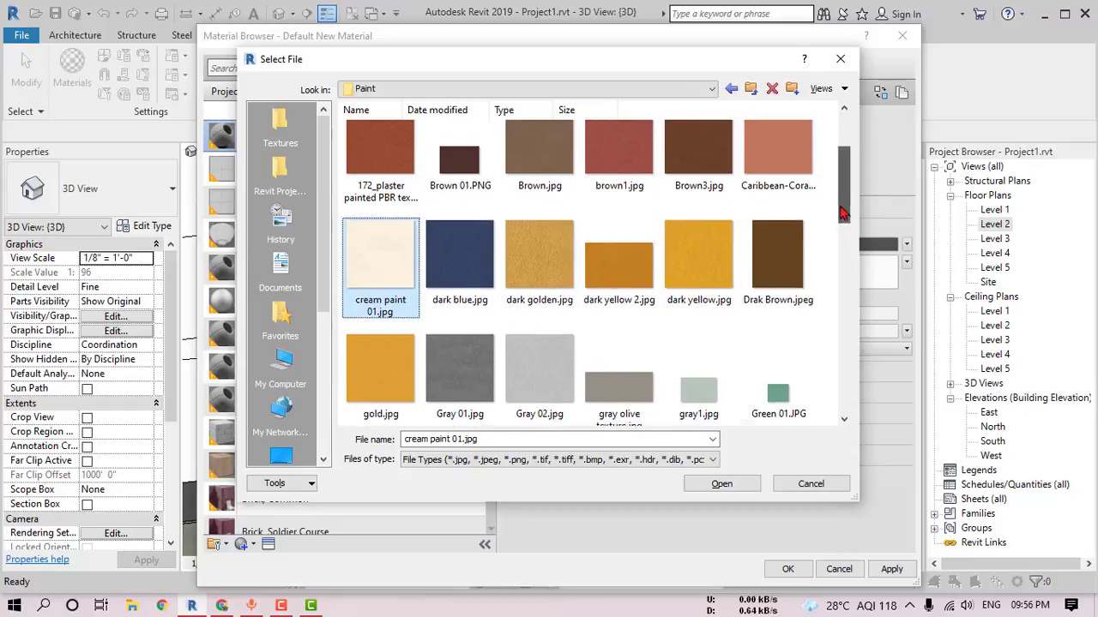
{"action": "left_click_drag", "start_coordinate": [844, 208], "coordinate": [845, 237]}
{"action": "scroll", "coordinate": [845, 237], "scroll_direction": "down", "scroll_amount": 1}
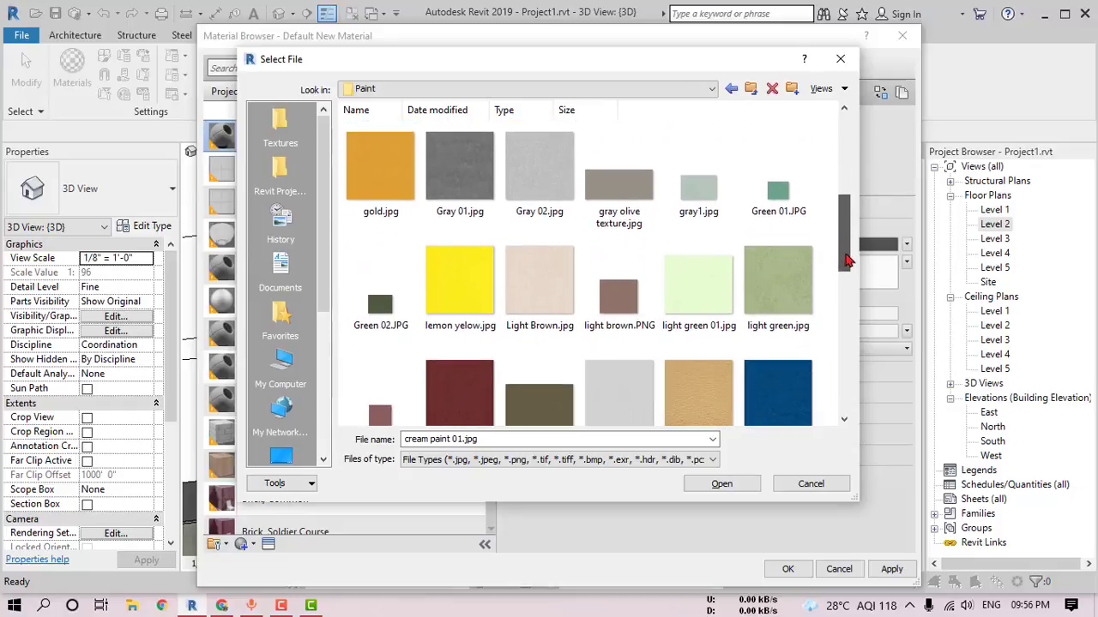
{"action": "mouse_move", "coordinate": [847, 247]}
{"action": "left_mouse_down"}
{"action": "mouse_move", "coordinate": [846, 317]}
{"action": "mouse_move", "coordinate": [845, 206]}
{"action": "left_mouse_up"}
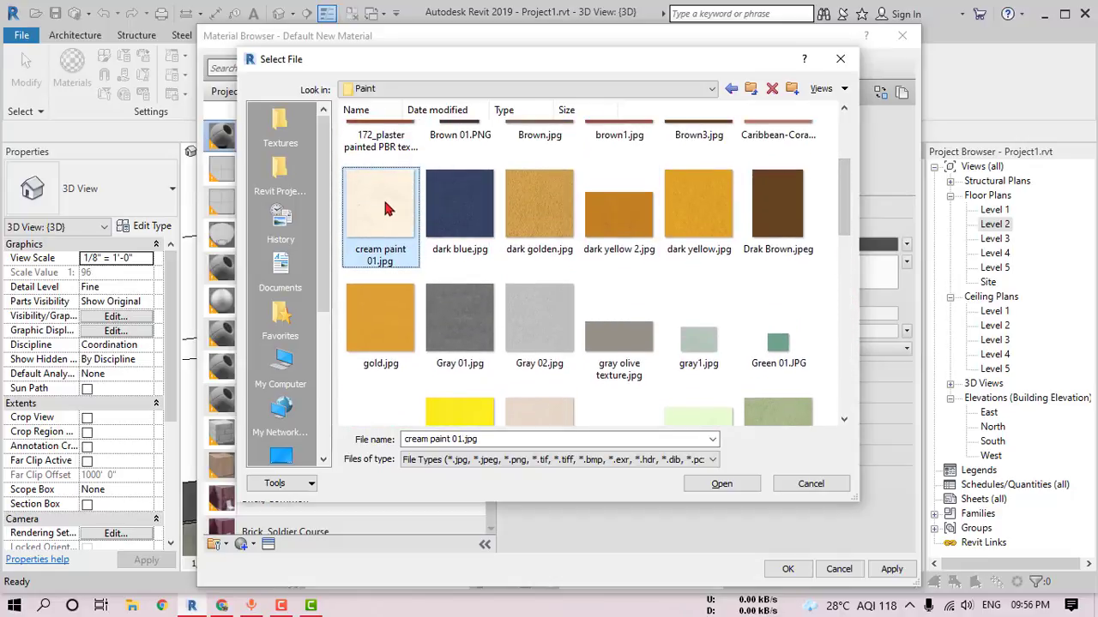
{"action": "left_click", "coordinate": [719, 485]}
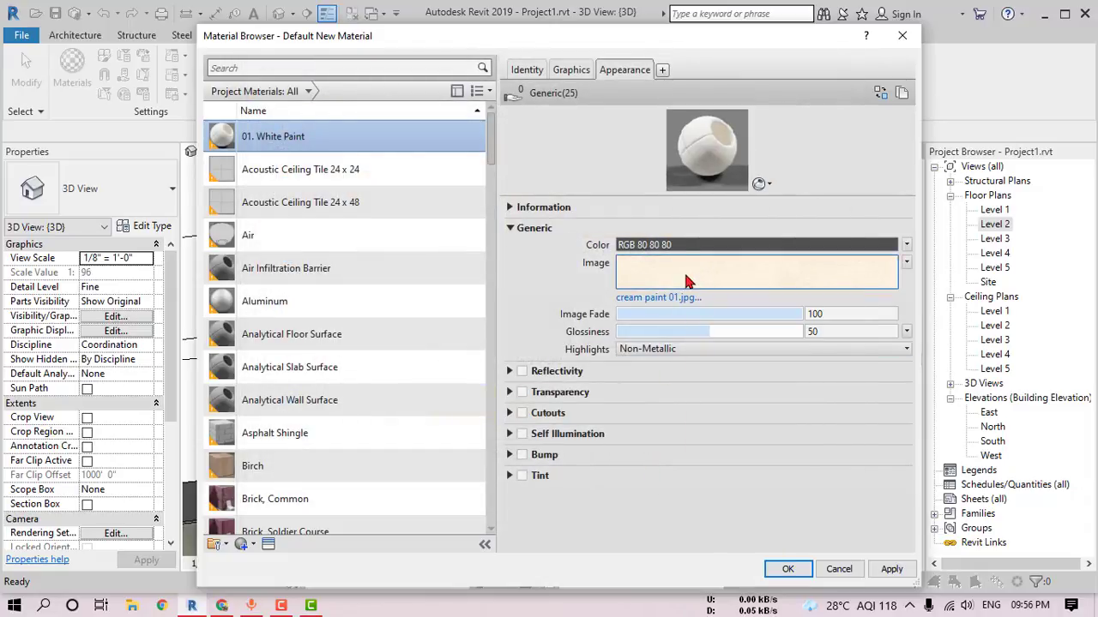
Step: Turn on reflectivity for 01. White Paint with Direct set to 10
{"action": "left_click", "coordinate": [521, 372]}
{"action": "left_click", "coordinate": [828, 388]}
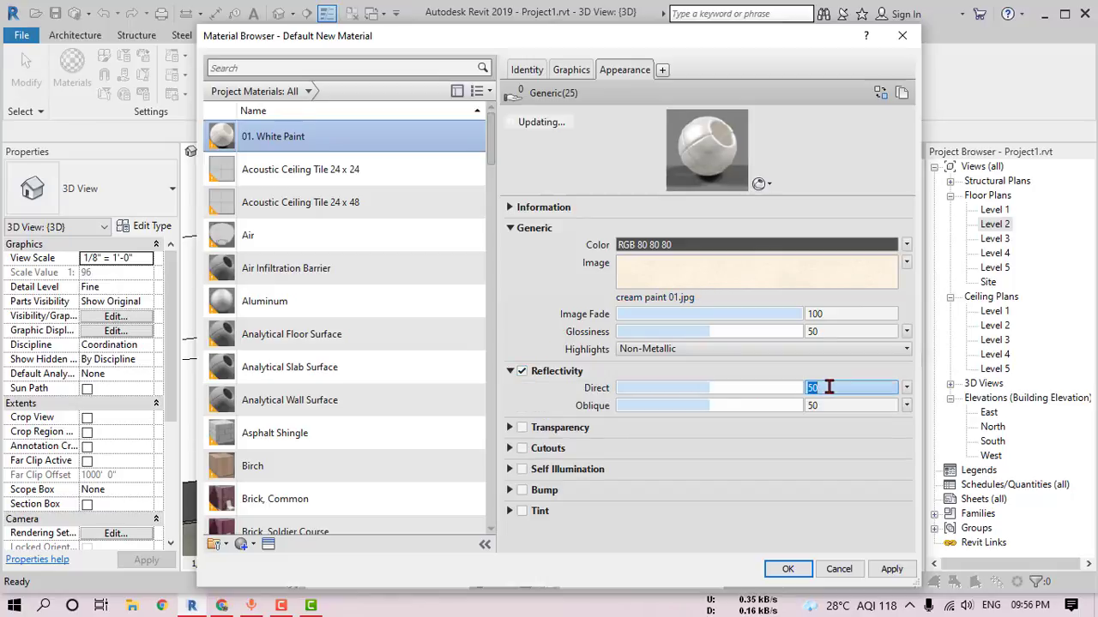
{"action": "type", "text": "10"}
{"action": "key", "text": "Return"}
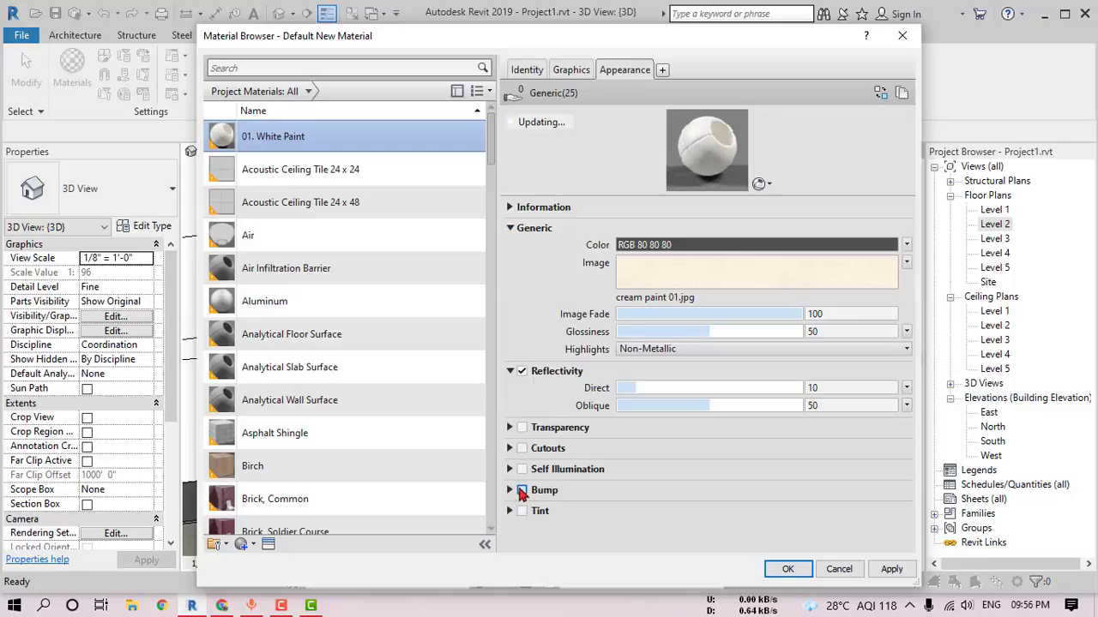
Step: Enable bump and load Gray 01.jpg as the bump image
{"action": "left_click", "coordinate": [523, 490]}
{"action": "left_click", "coordinate": [703, 480]}
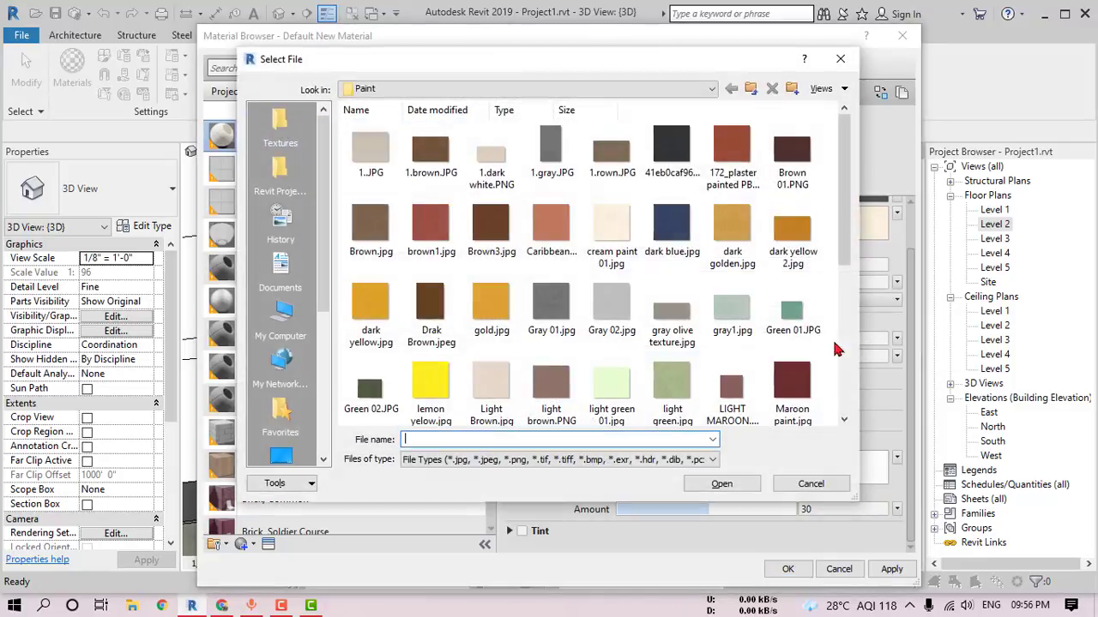
{"action": "left_click", "coordinate": [572, 320]}
{"action": "scroll", "coordinate": [566, 313], "scroll_direction": "up", "scroll_amount": 2, "text": "ctrl"}
{"action": "scroll", "coordinate": [596, 323], "scroll_direction": "up", "scroll_amount": 2, "text": "ctrl"}
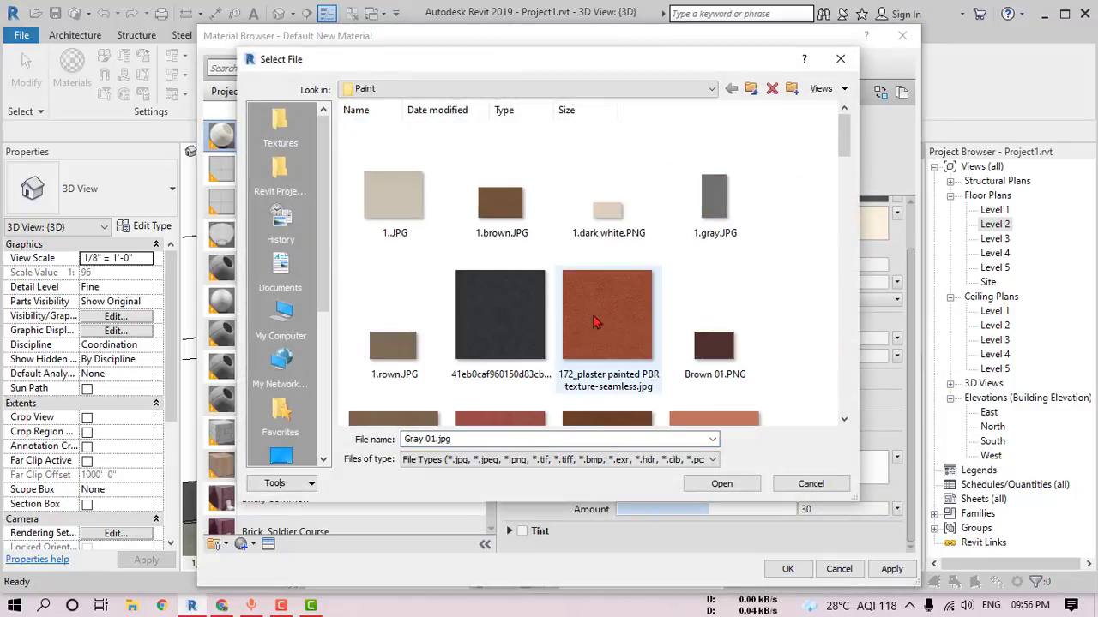
{"action": "scroll", "coordinate": [649, 331], "scroll_direction": "down", "scroll_amount": 3}
{"action": "scroll", "coordinate": [667, 318], "scroll_direction": "down", "scroll_amount": 2}
{"action": "scroll", "coordinate": [710, 315], "scroll_direction": "up", "scroll_amount": 2}
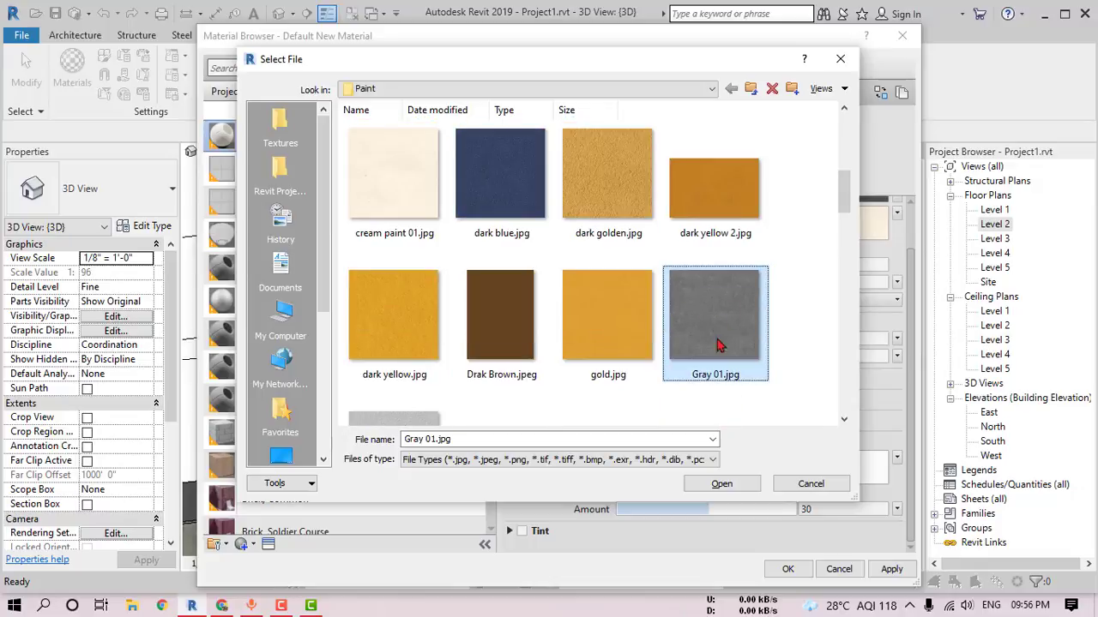
{"action": "left_click", "coordinate": [723, 484]}
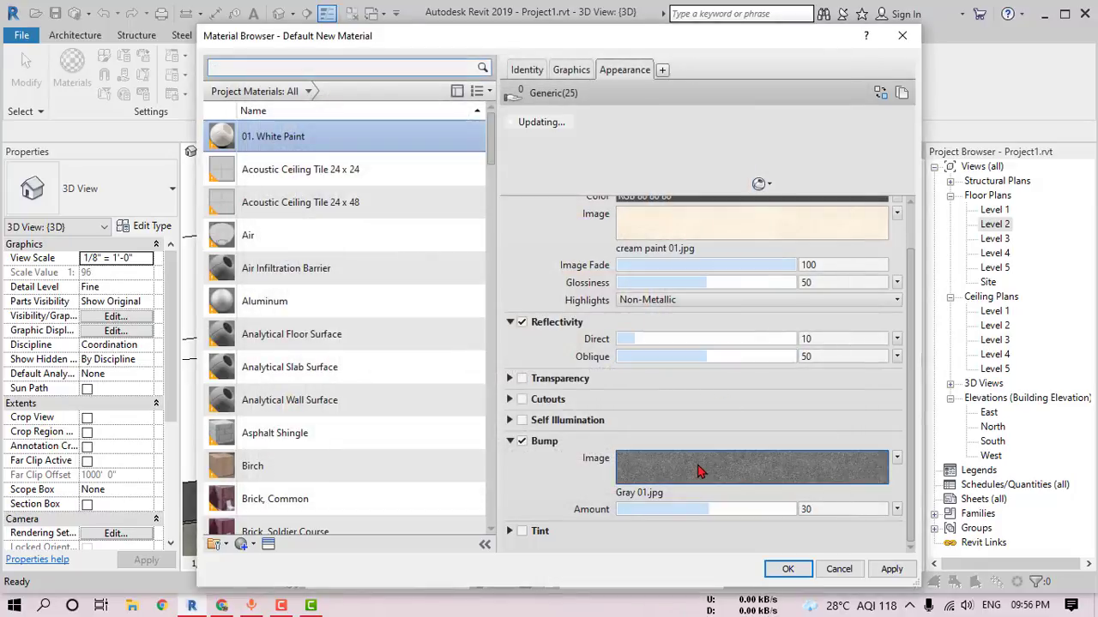
Step: Adjust the bump texture's sample size, then apply the material changes
{"action": "left_click", "coordinate": [801, 454]}
{"action": "scroll", "coordinate": [154, 454], "scroll_direction": "down", "scroll_amount": 3}
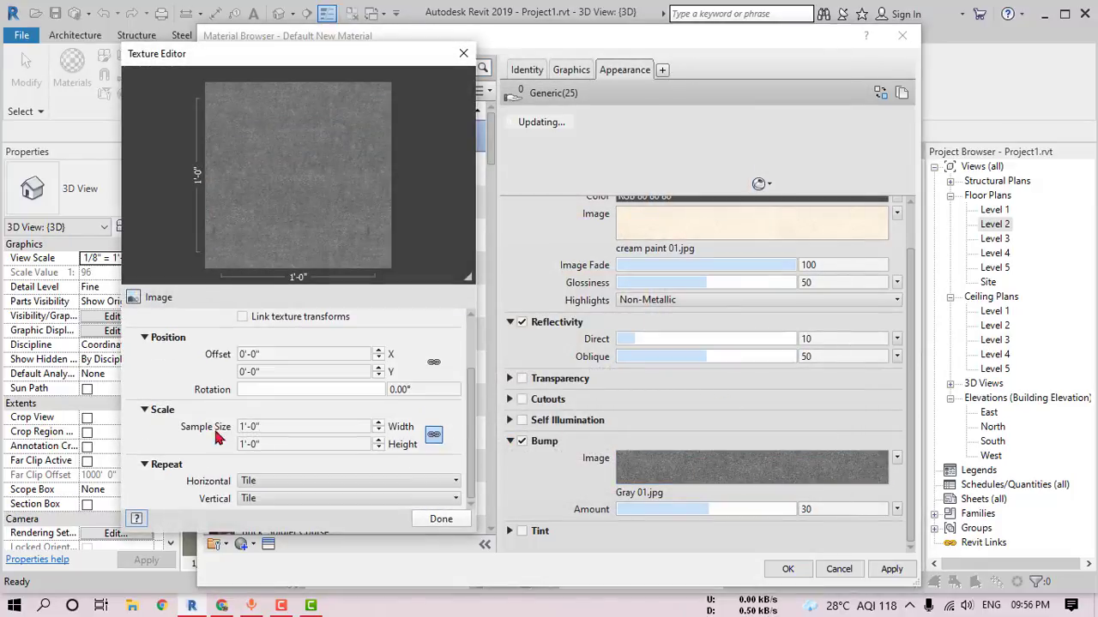
{"action": "double_click", "coordinate": [278, 427]}
{"action": "type", "text": "5"}
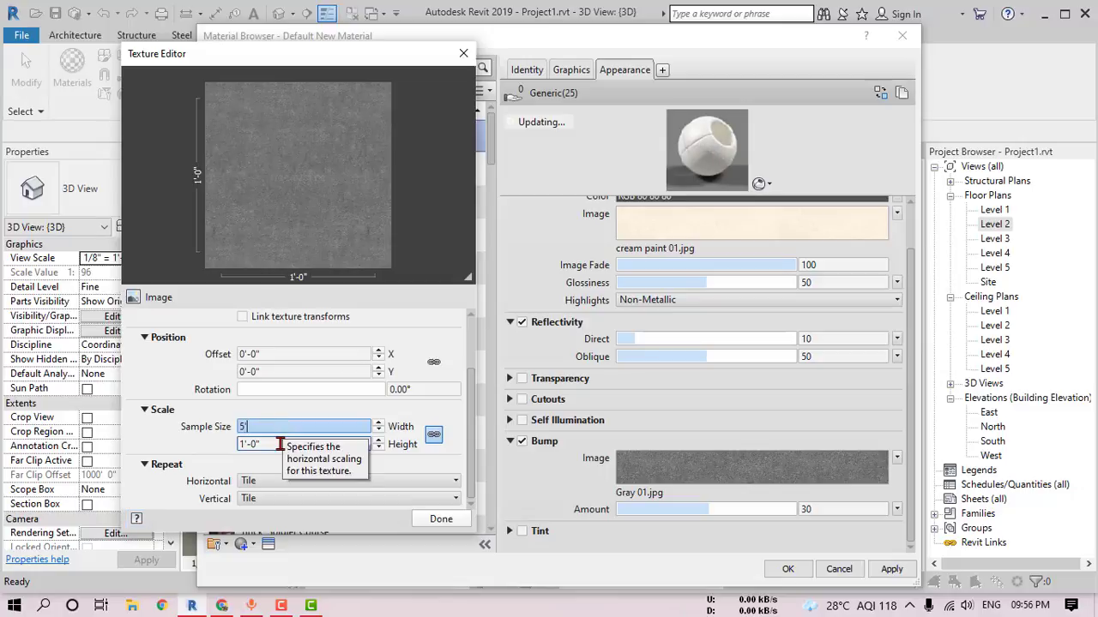
{"action": "left_click", "coordinate": [441, 519]}
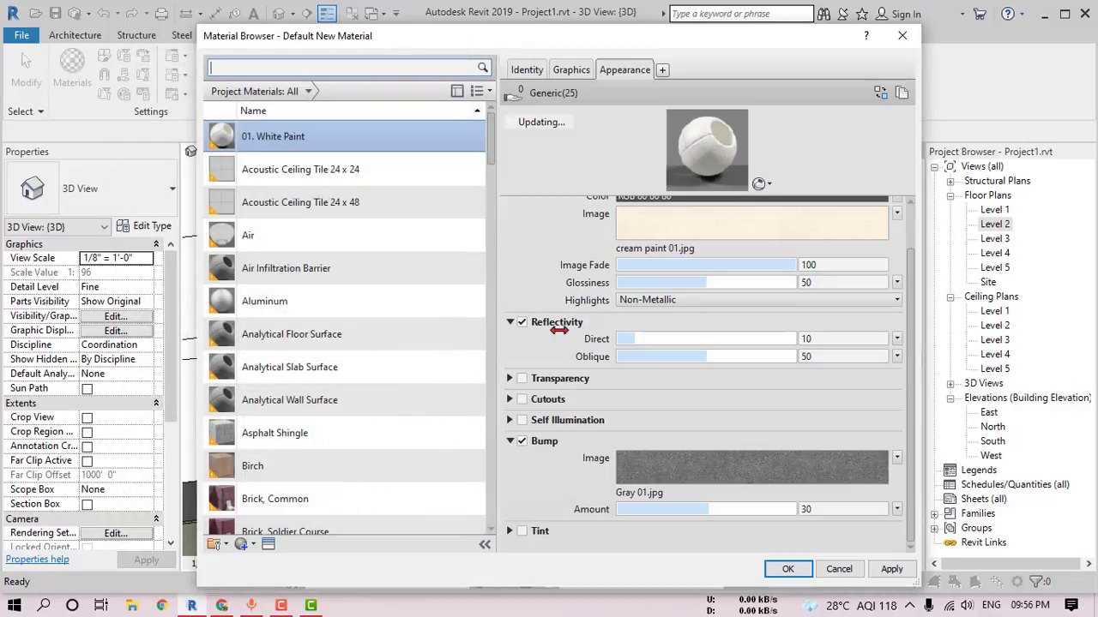
{"action": "left_click", "coordinate": [787, 569]}
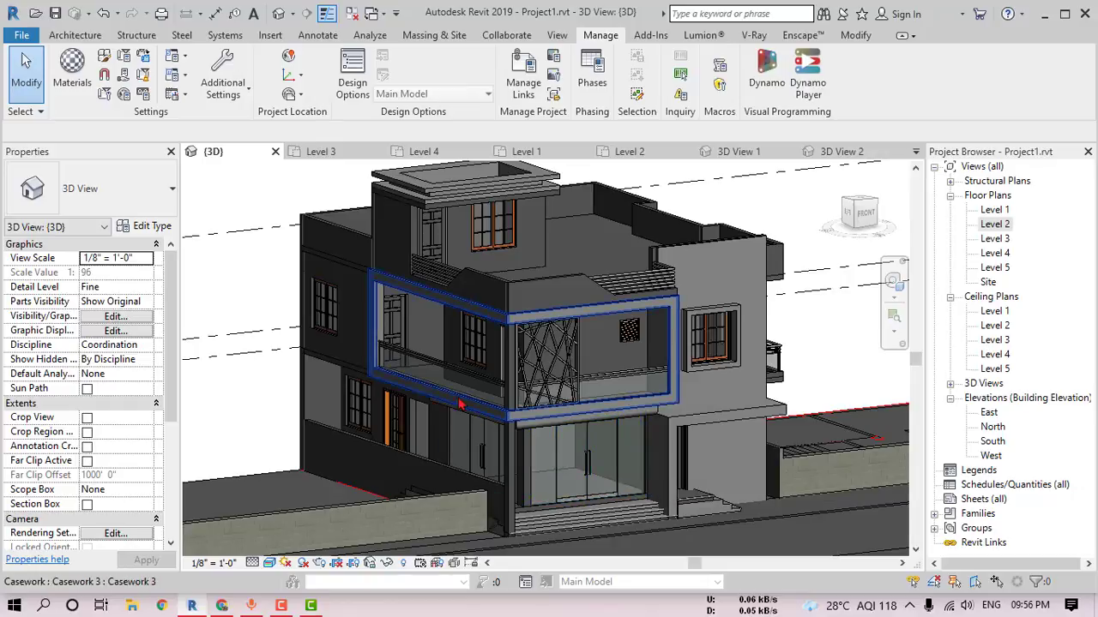
Step: Zoom in and select the upper-storey Generic - 9" wall
{"action": "scroll", "coordinate": [377, 356], "scroll_direction": "up", "scroll_amount": 1}
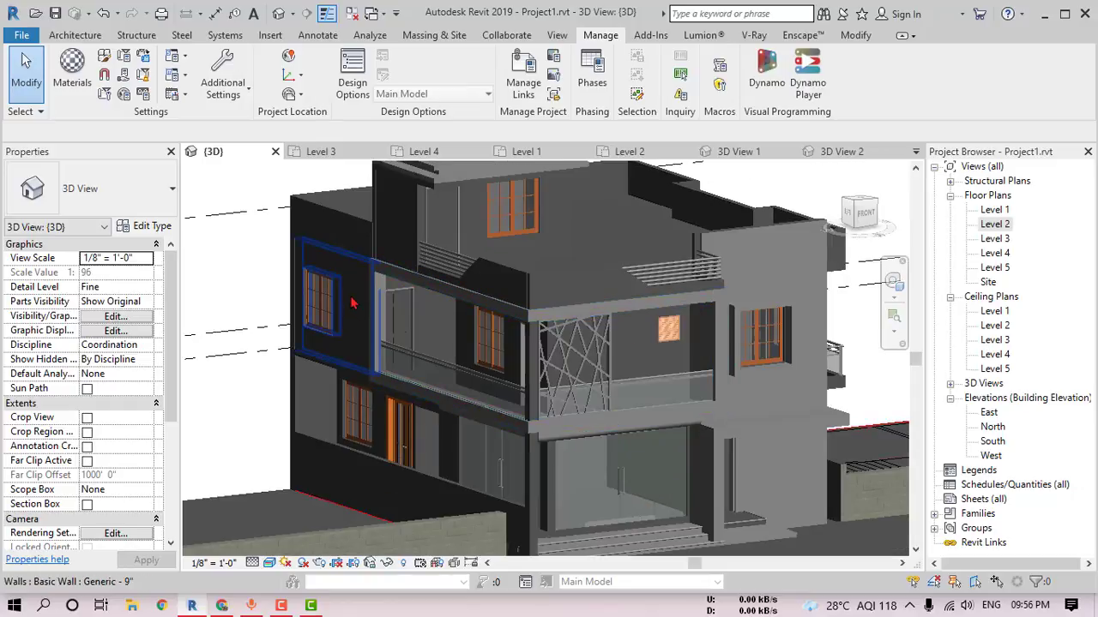
{"action": "left_click", "coordinate": [353, 303]}
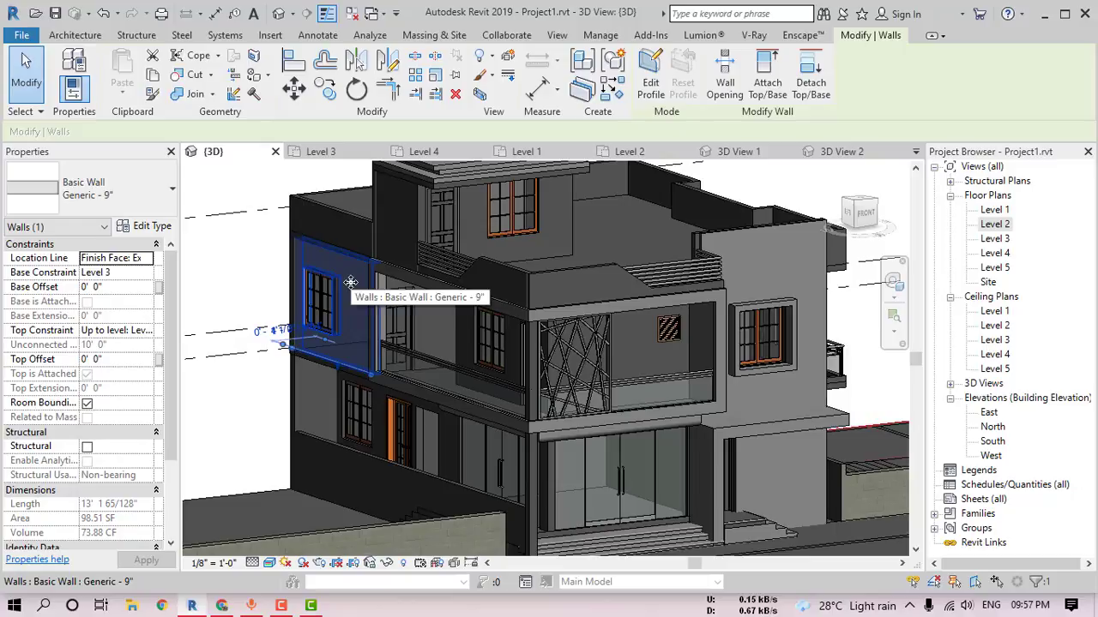
Step: Set the Generic - 9" wall type's structure layer material to 01. White Paint
{"action": "left_click", "coordinate": [148, 228]}
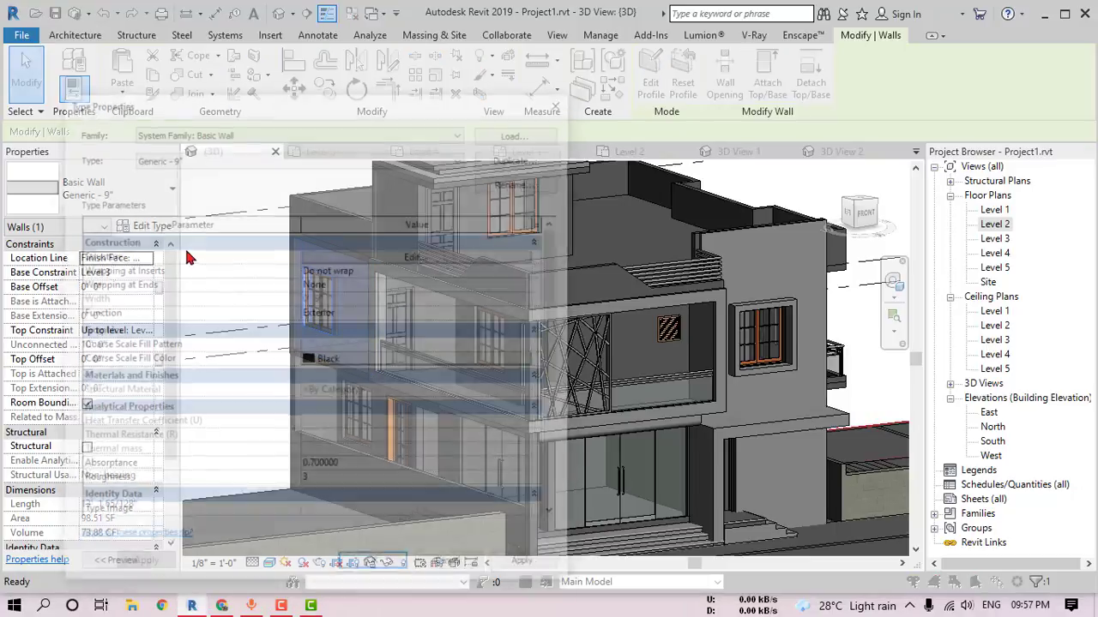
{"action": "left_click", "coordinate": [416, 256]}
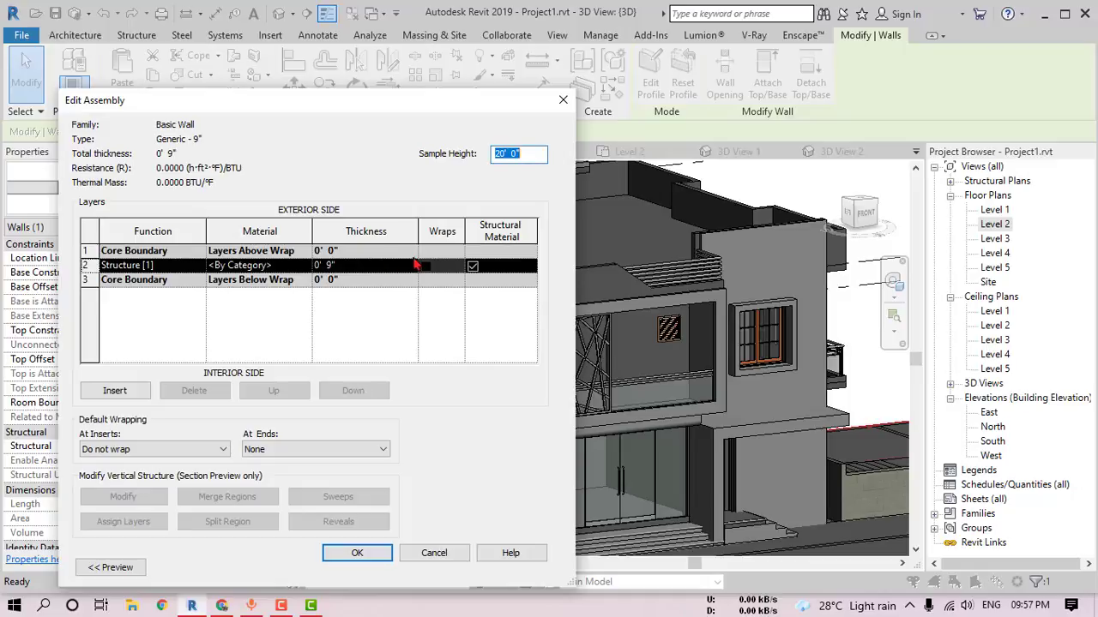
{"action": "left_click", "coordinate": [283, 268]}
{"action": "left_click", "coordinate": [305, 265]}
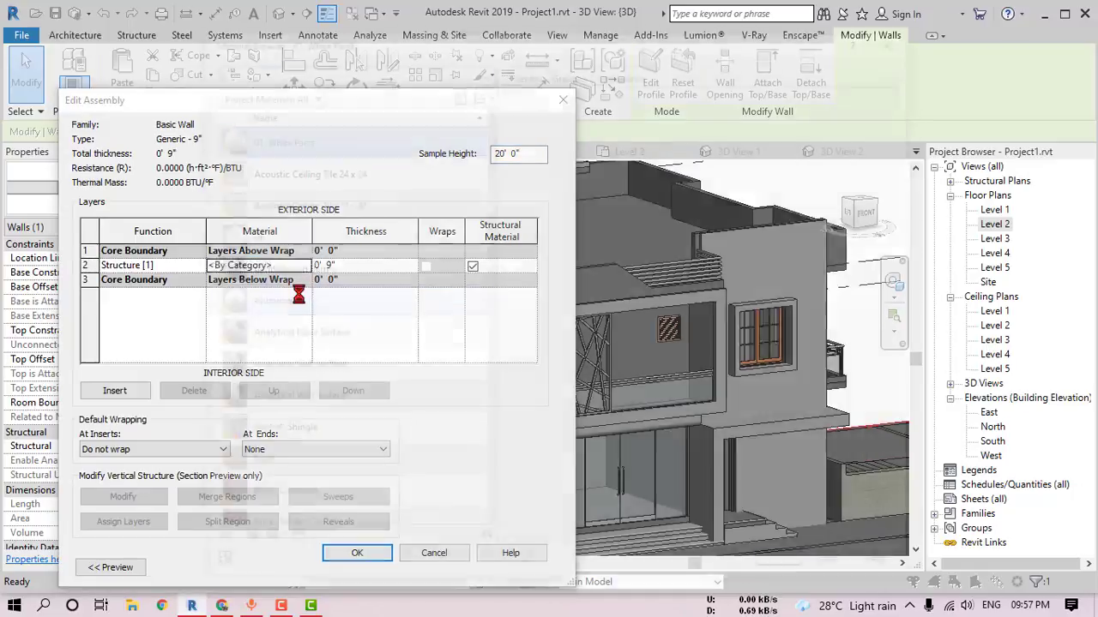
{"action": "left_click", "coordinate": [781, 569]}
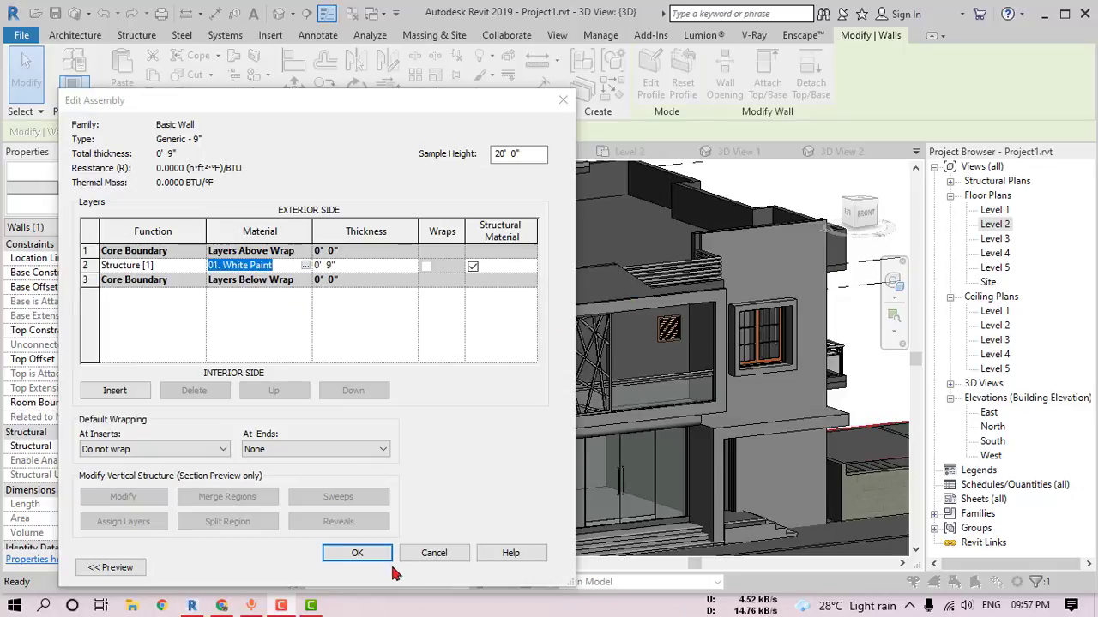
{"action": "left_click", "coordinate": [365, 556]}
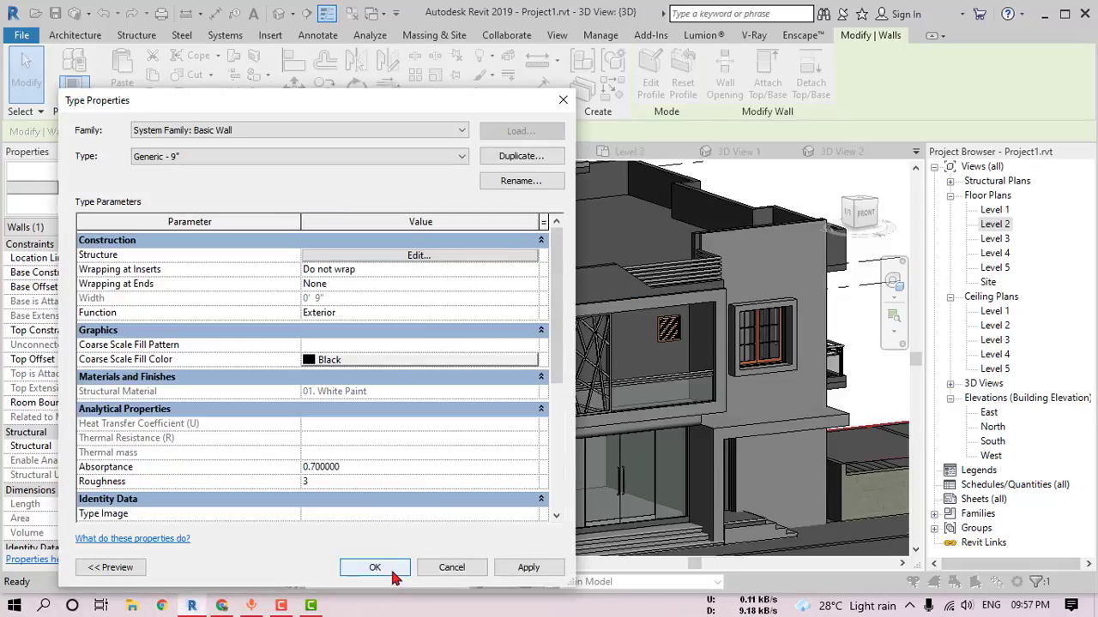
{"action": "left_click", "coordinate": [374, 568]}
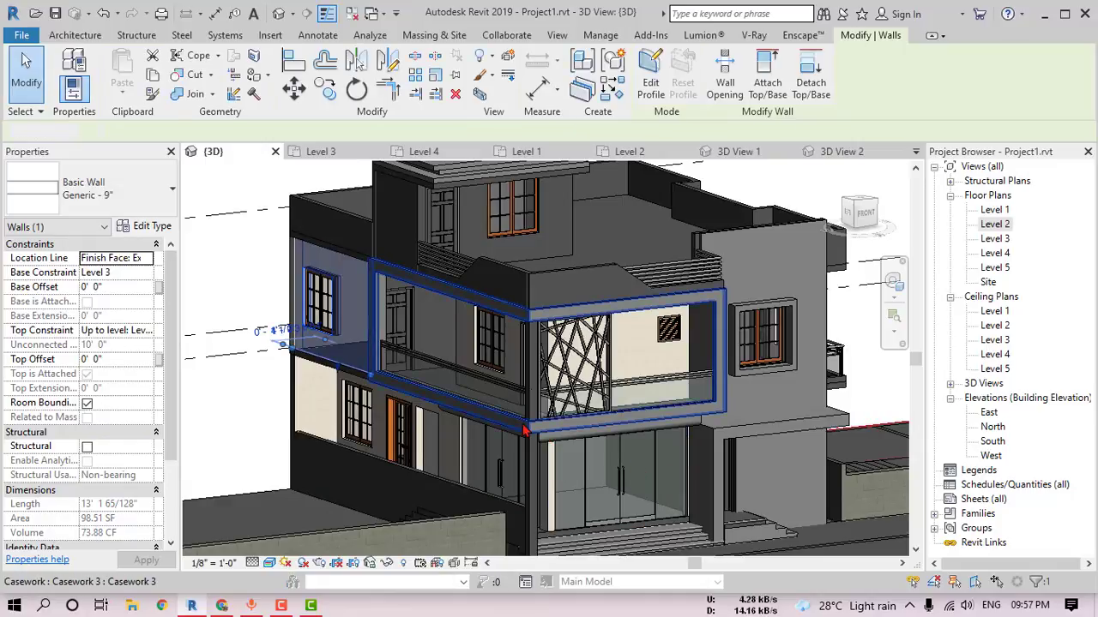
Step: Orbit around the building and select the balcony parapet wall
{"action": "key", "text": "Escape"}
{"action": "middle_click_drag", "start_coordinate": [705, 451], "coordinate": [675, 443], "text": "shift"}
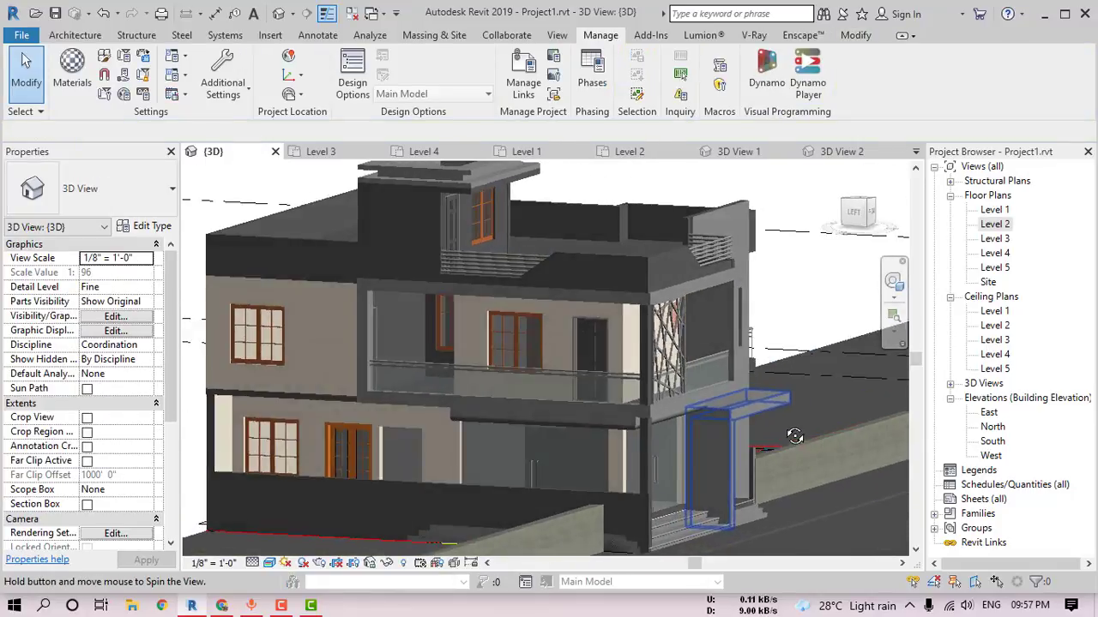
{"action": "scroll", "coordinate": [532, 287], "scroll_direction": "up", "scroll_amount": 3}
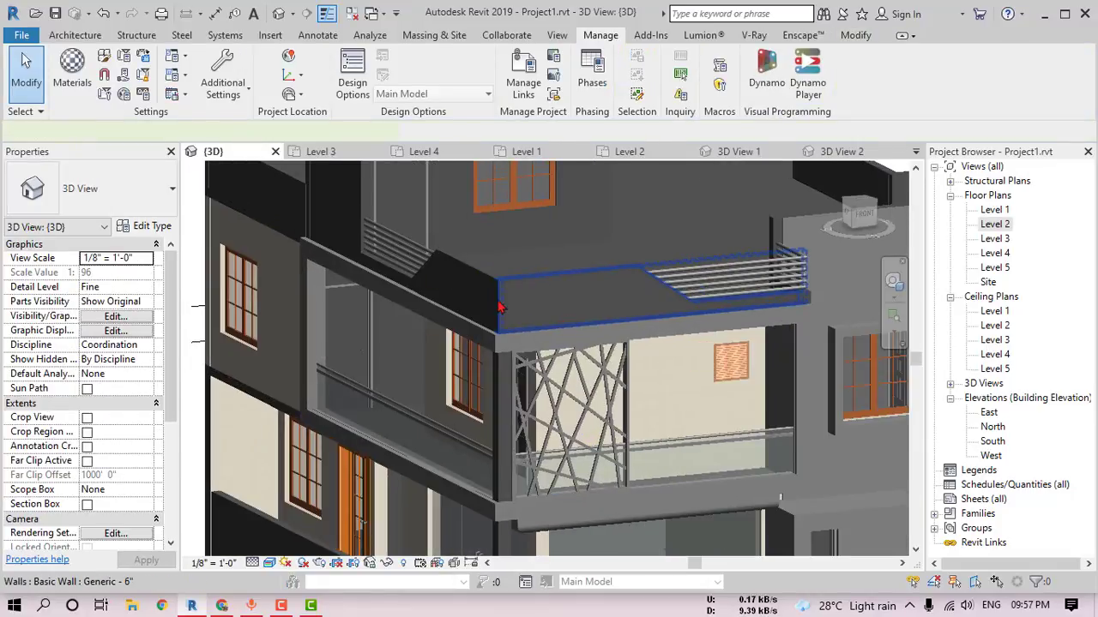
{"action": "left_click", "coordinate": [501, 307]}
Step: Assign 01. White Paint to the Generic - 6" wall type's structure layer
{"action": "left_click", "coordinate": [148, 233]}
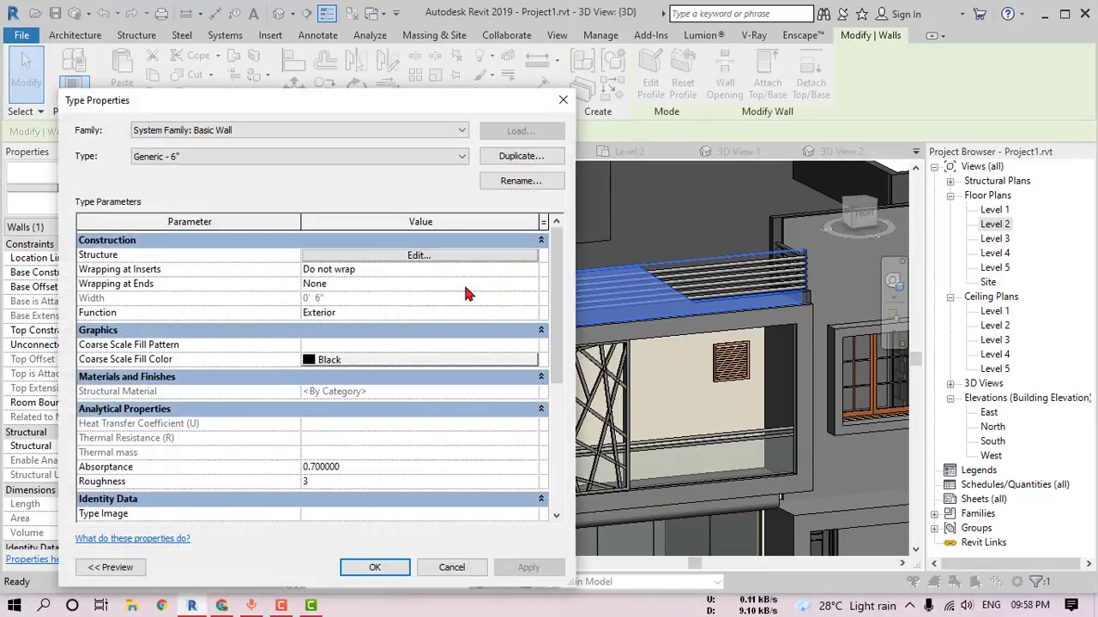
{"action": "left_click", "coordinate": [405, 259]}
{"action": "left_click", "coordinate": [291, 268]}
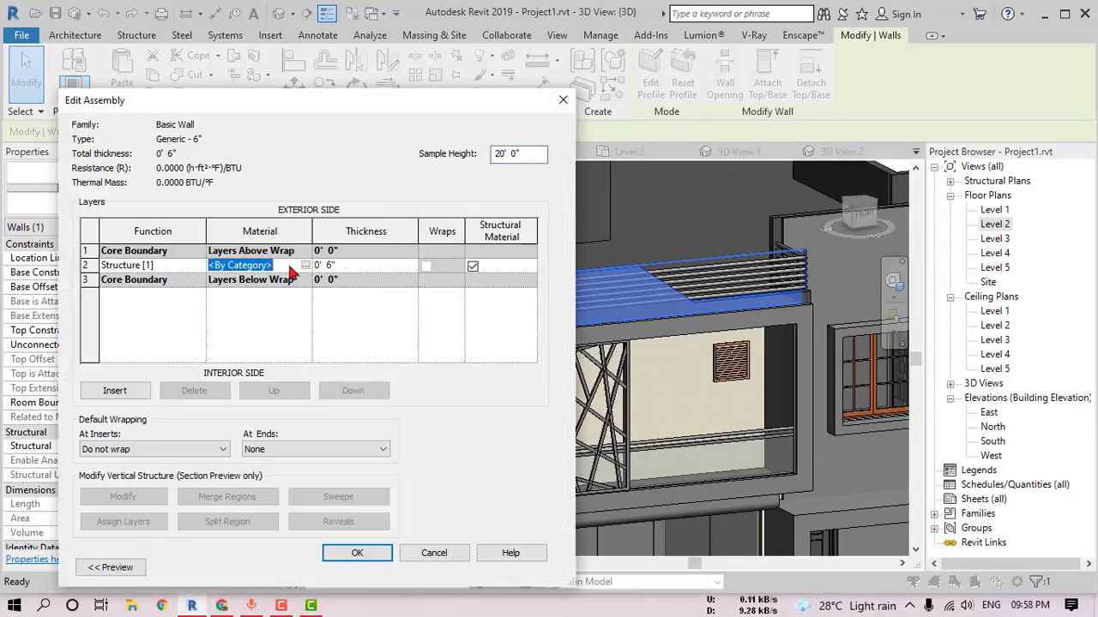
{"action": "left_click", "coordinate": [355, 556]}
{"action": "left_click", "coordinate": [375, 568]}
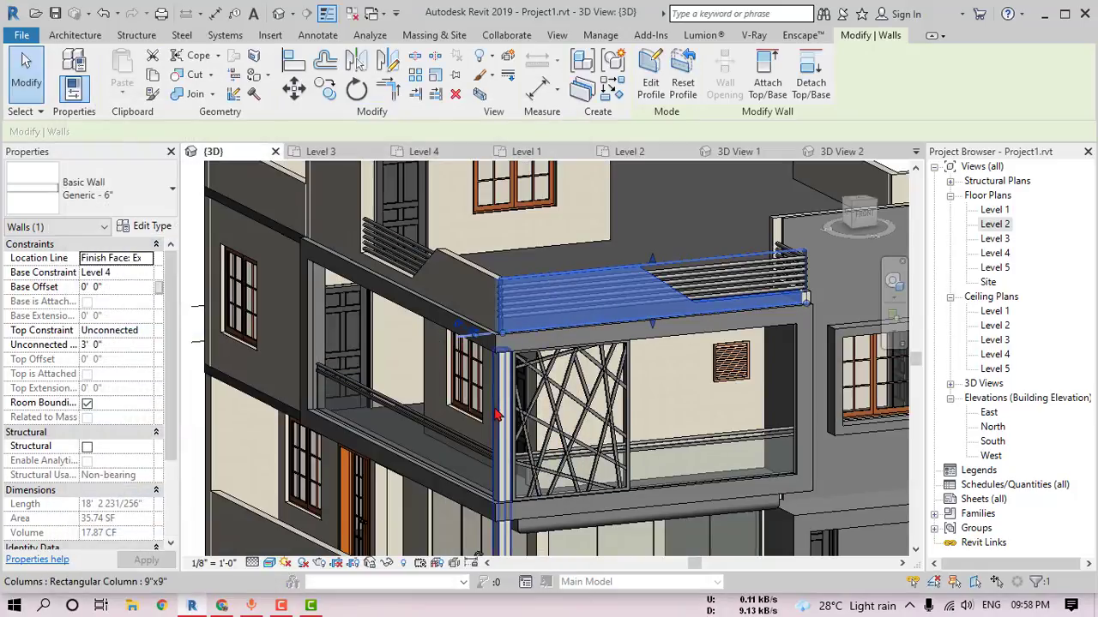
{"action": "scroll", "coordinate": [636, 433], "scroll_direction": "down", "scroll_amount": 5}
{"action": "mouse_move", "coordinate": [636, 433]}
{"action": "middle_mouse_down", "text": "shift"}
{"action": "mouse_move", "coordinate": [626, 442]}
{"action": "mouse_move", "coordinate": [601, 386]}
{"action": "middle_mouse_up", "text": "shift"}
Step: Select the top floor slab and give its structure layer the 01. White Paint material
{"action": "scroll", "coordinate": [558, 326], "scroll_direction": "up", "scroll_amount": 3}
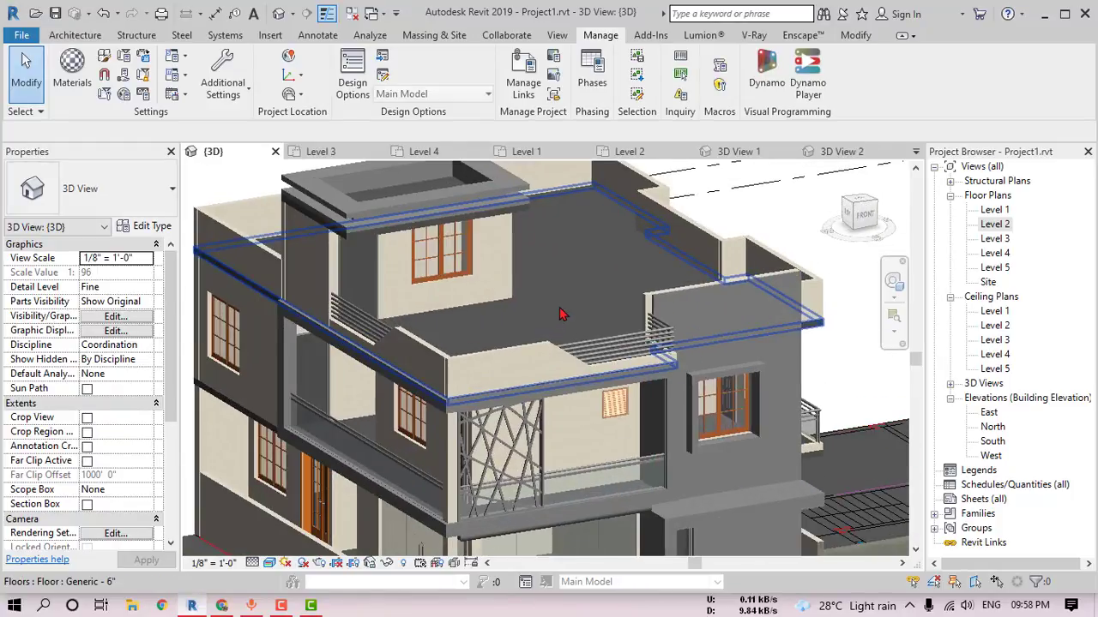
{"action": "left_click", "coordinate": [532, 283]}
{"action": "left_click", "coordinate": [149, 233]}
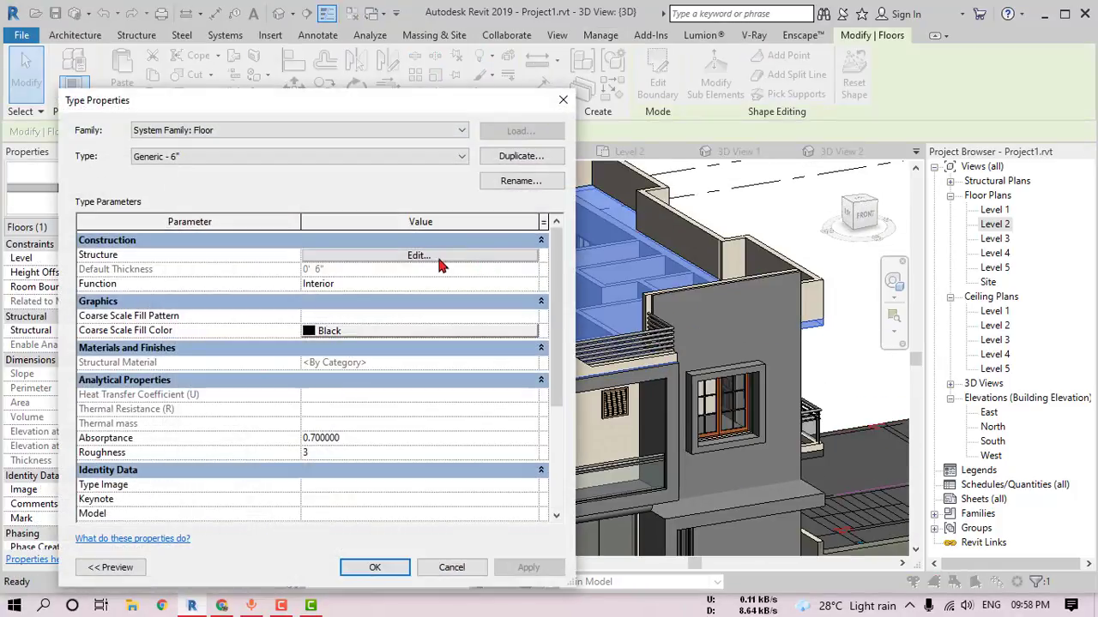
{"action": "left_click", "coordinate": [505, 258]}
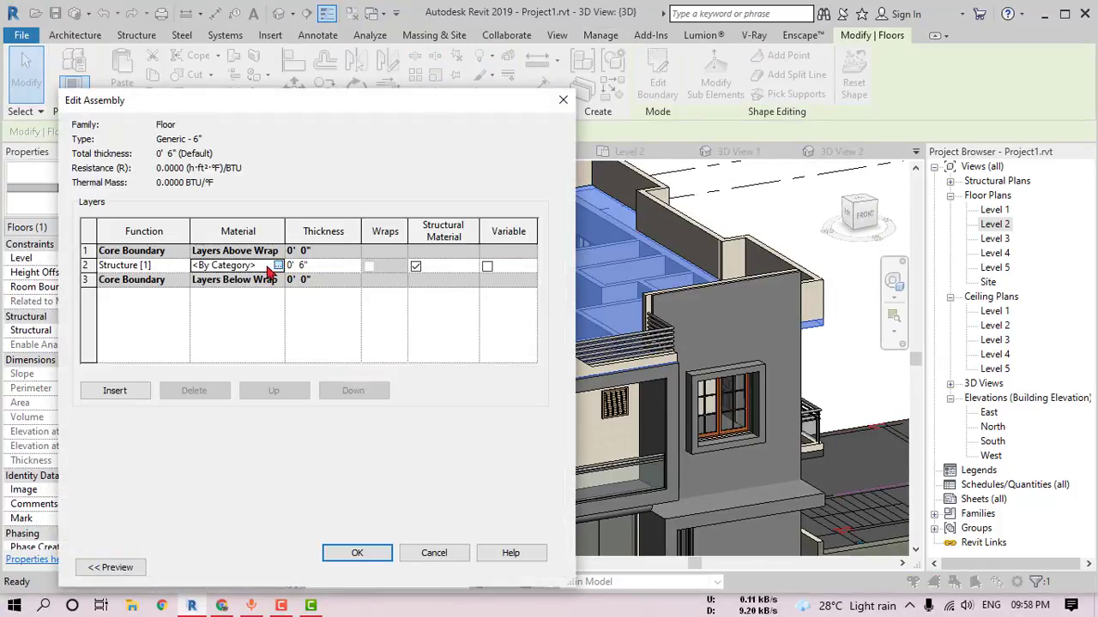
{"action": "left_click", "coordinate": [278, 266]}
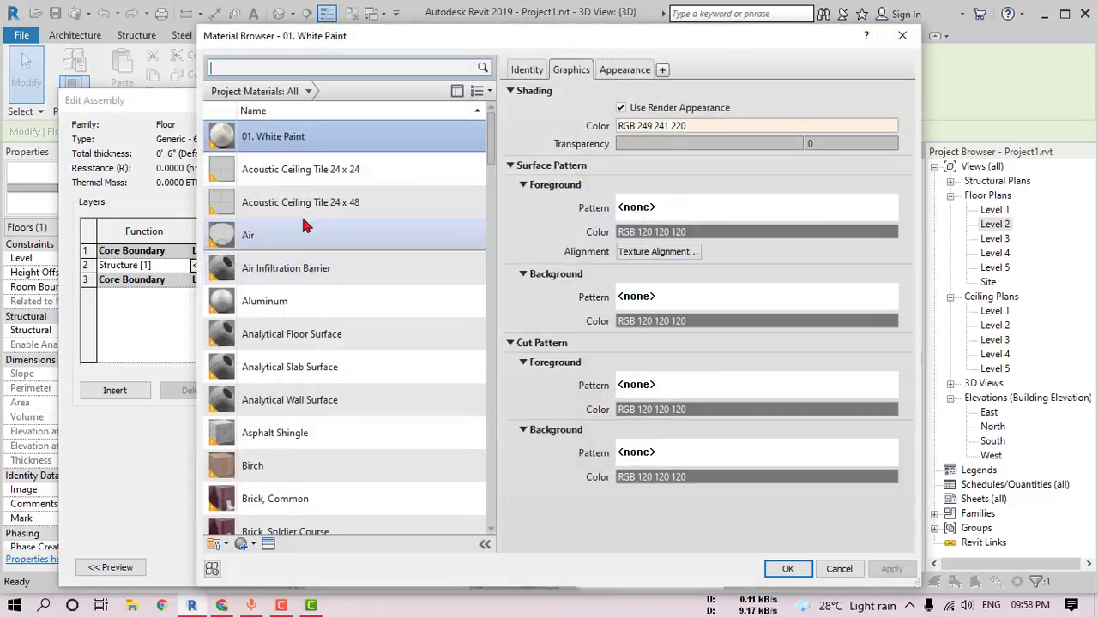
{"action": "left_click", "coordinate": [785, 569]}
{"action": "left_click", "coordinate": [382, 558]}
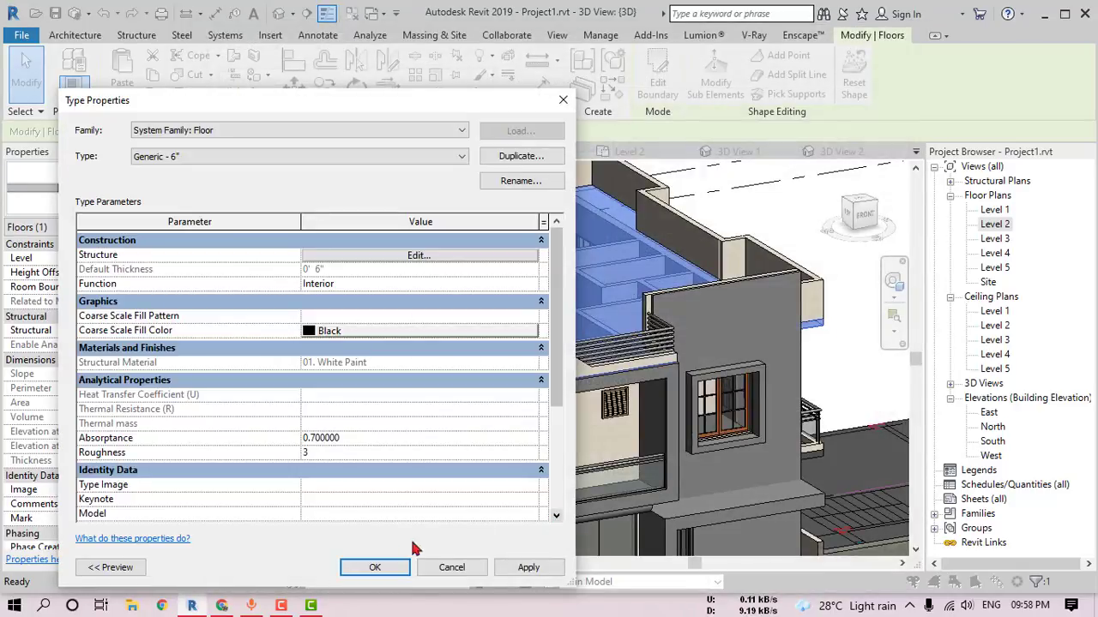
{"action": "left_click", "coordinate": [375, 568]}
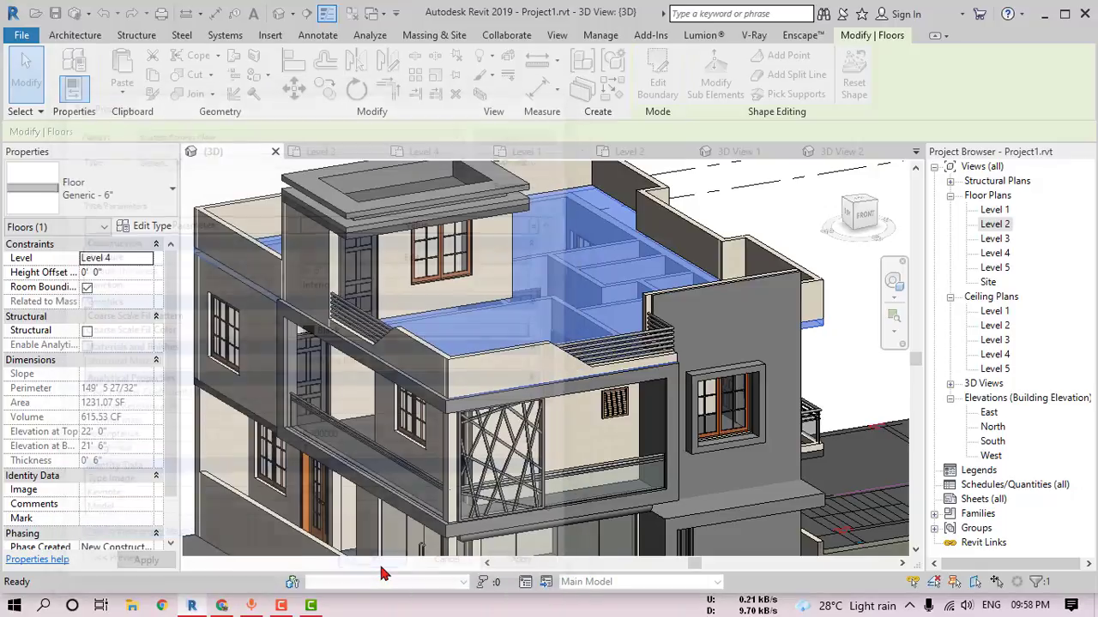
Step: Orbit to the front of the house and zoom in on the top-floor roof edge
{"action": "key", "text": "Escape"}
{"action": "middle_click_drag", "start_coordinate": [617, 475], "coordinate": [557, 335], "text": "shift"}
{"action": "scroll", "coordinate": [554, 330], "scroll_direction": "up", "scroll_amount": 3}
{"action": "scroll", "coordinate": [555, 306], "scroll_direction": "up", "scroll_amount": 1}
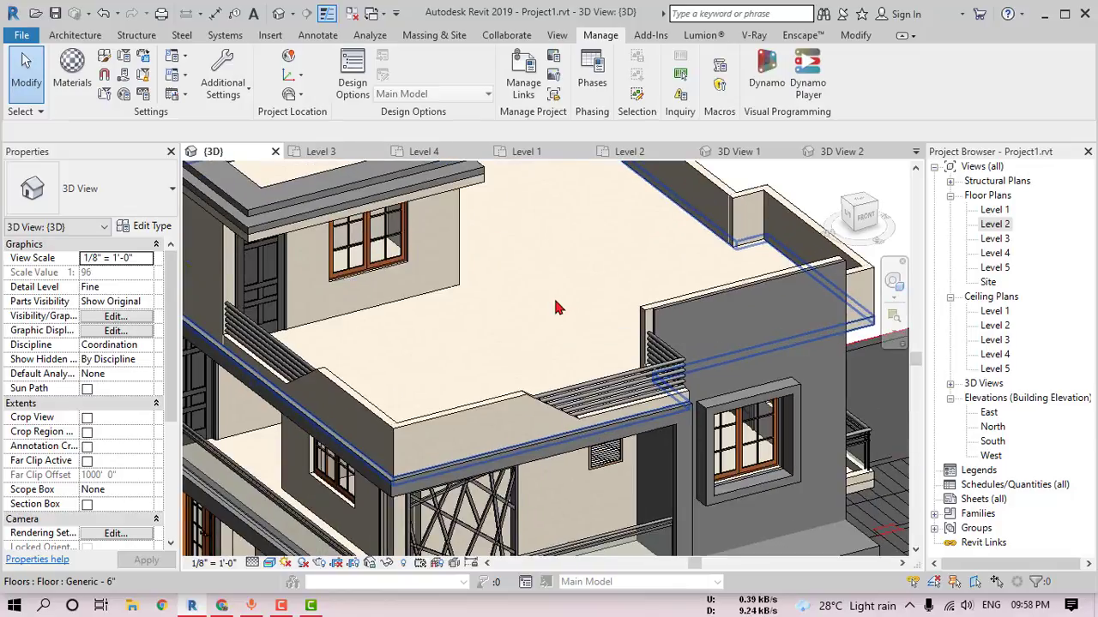
{"action": "scroll", "coordinate": [556, 309], "scroll_direction": "down", "scroll_amount": 4}
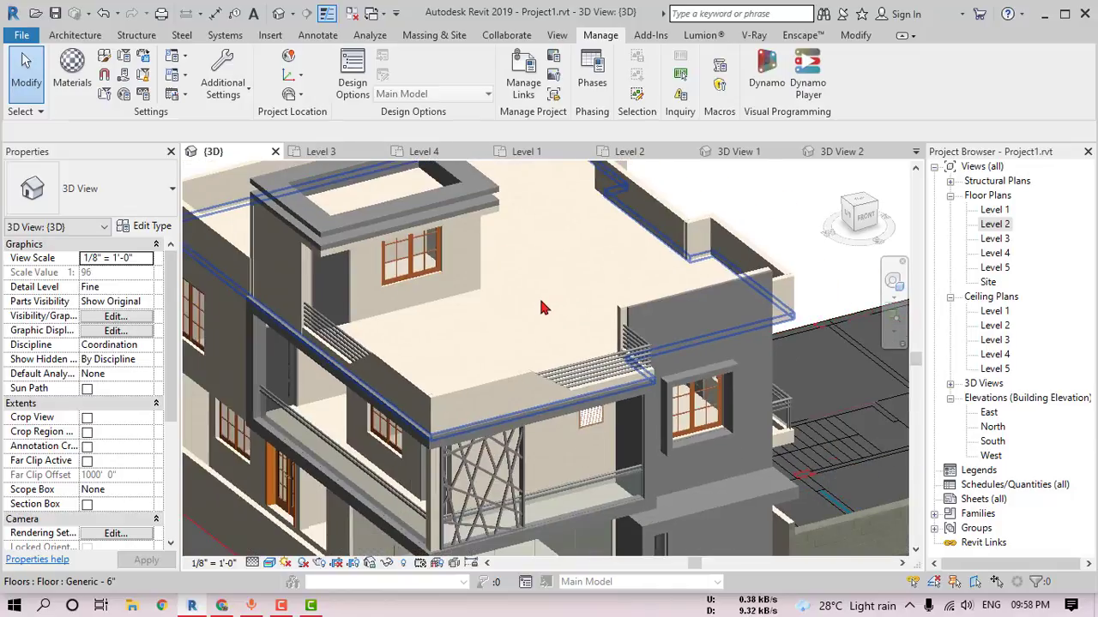
{"action": "mouse_move", "coordinate": [554, 324]}
{"action": "middle_mouse_down"}
{"action": "mouse_move", "coordinate": [604, 371]}
{"action": "mouse_move", "coordinate": [566, 378]}
{"action": "middle_mouse_up"}
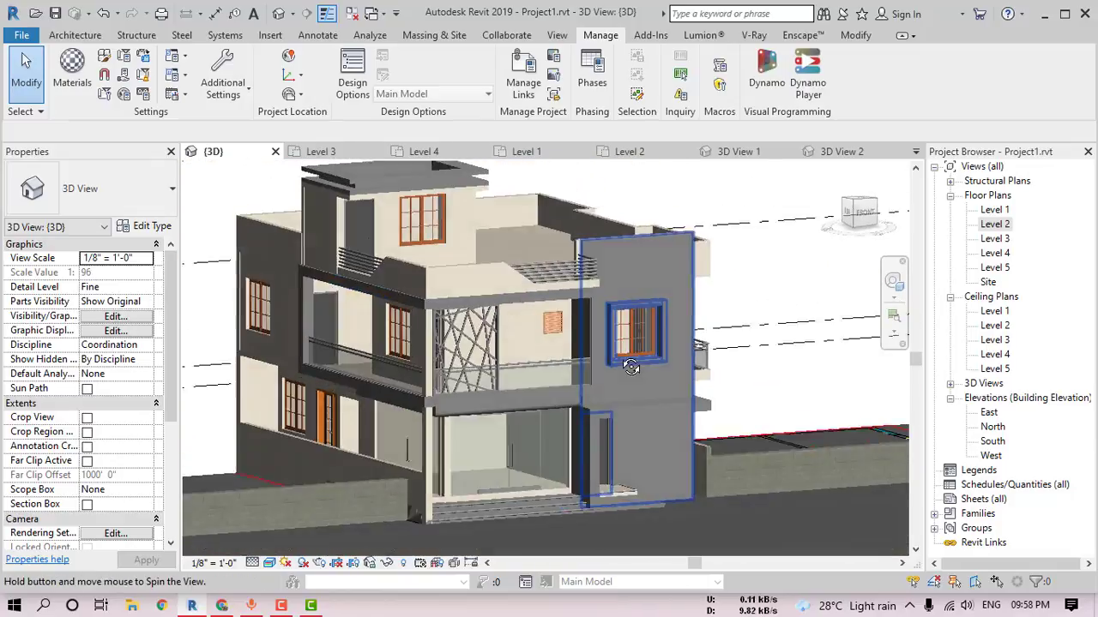
{"action": "scroll", "coordinate": [578, 392], "scroll_direction": "up", "scroll_amount": 2}
{"action": "scroll", "coordinate": [417, 271], "scroll_direction": "up", "scroll_amount": 2}
Step: Open the roof casework in place and pick a new path for its sweep
{"action": "left_click", "coordinate": [418, 271]}
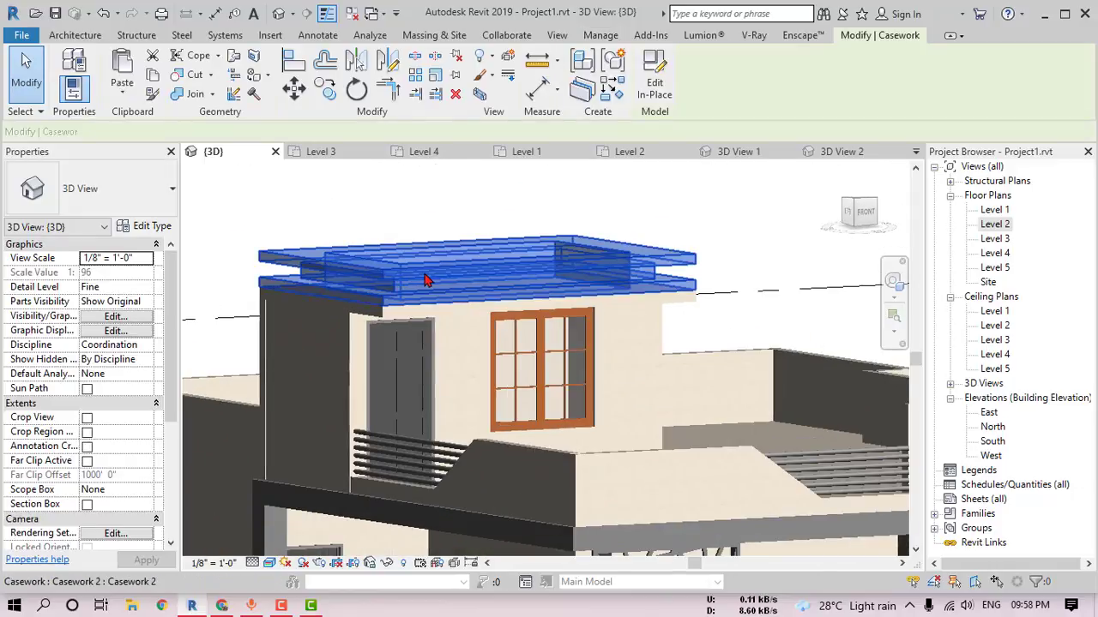
{"action": "scroll", "coordinate": [420, 273], "scroll_direction": "up", "scroll_amount": 2}
{"action": "double_click", "coordinate": [497, 276]}
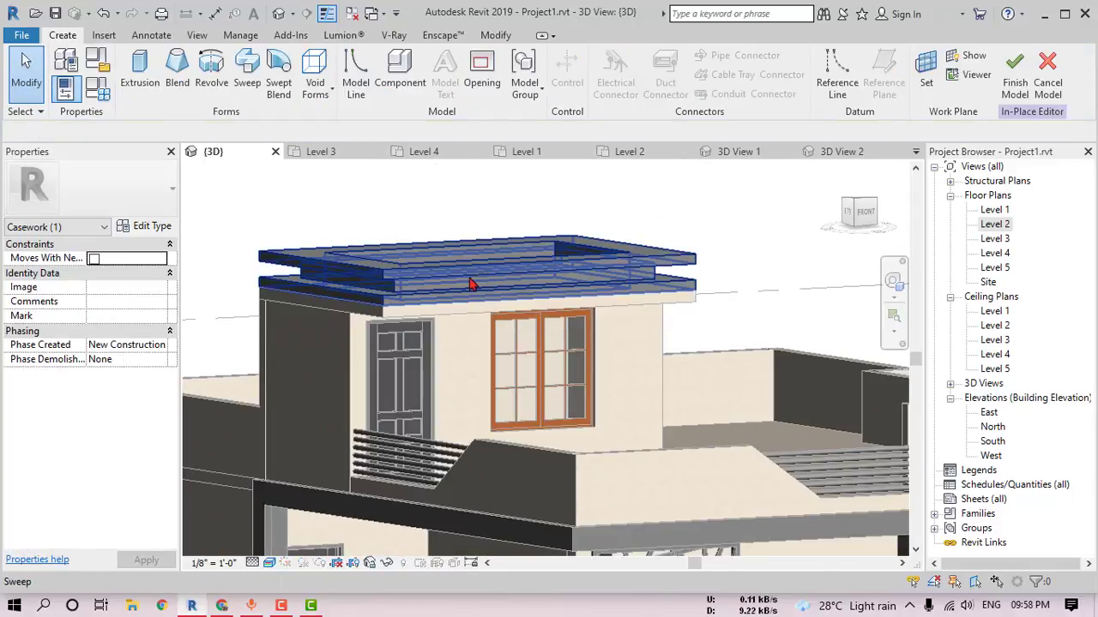
{"action": "left_click", "coordinate": [471, 283]}
{"action": "left_click", "coordinate": [559, 77]}
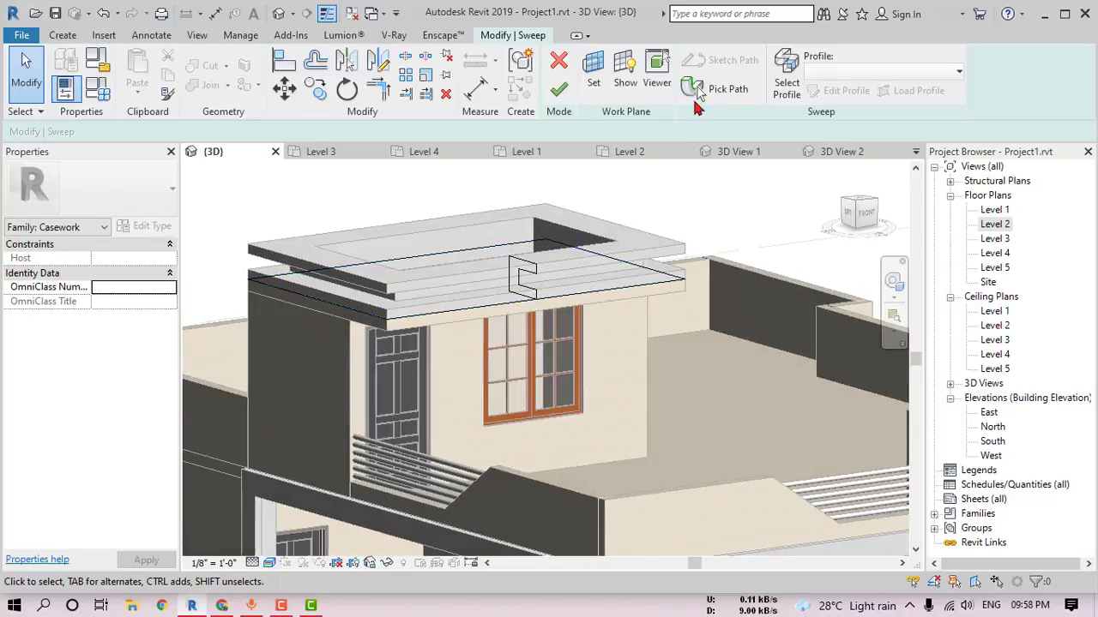
{"action": "left_click", "coordinate": [697, 86]}
{"action": "left_click", "coordinate": [558, 88]}
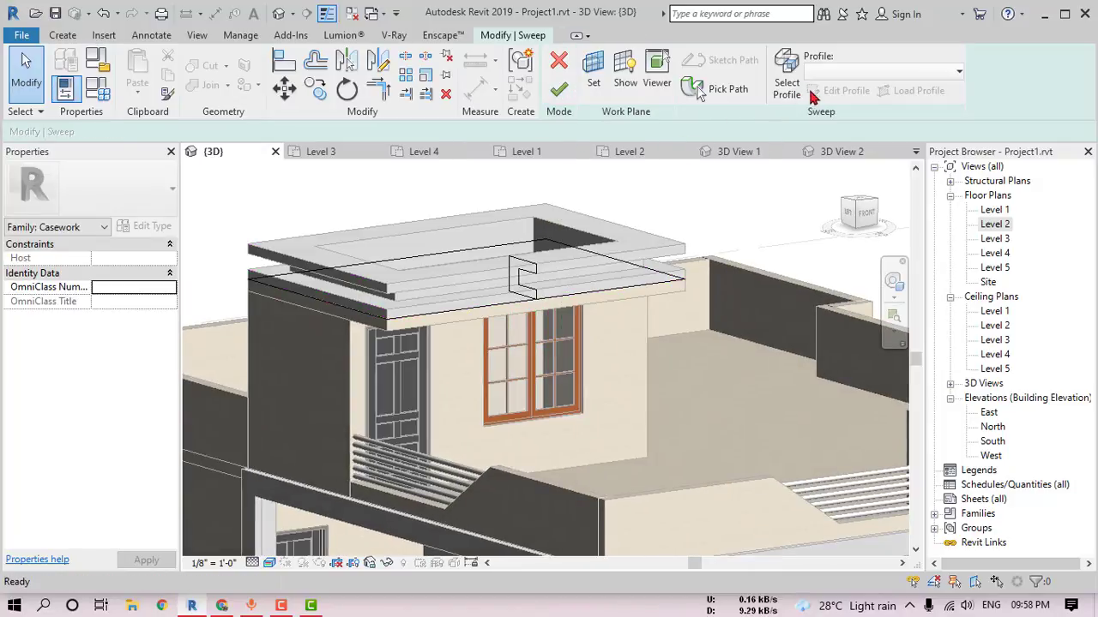
Step: Open the sweep profile sketch and trim the short line to a corner
{"action": "left_click", "coordinate": [785, 85]}
{"action": "left_click", "coordinate": [836, 90]}
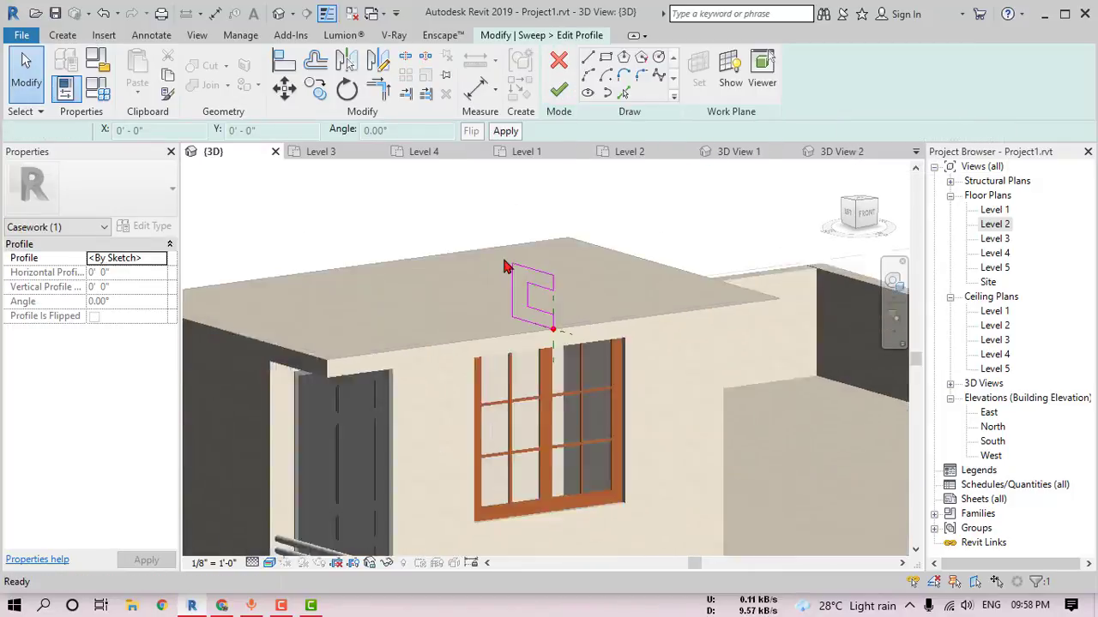
{"action": "left_click_drag", "start_coordinate": [669, 242], "coordinate": [429, 297]}
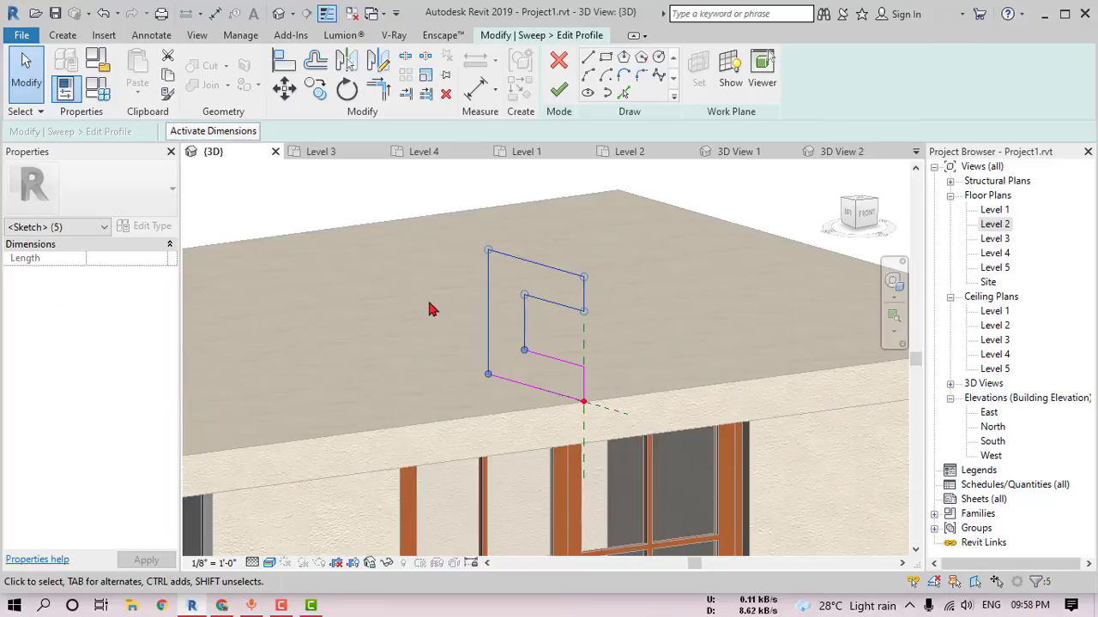
{"action": "left_click", "coordinate": [569, 291]}
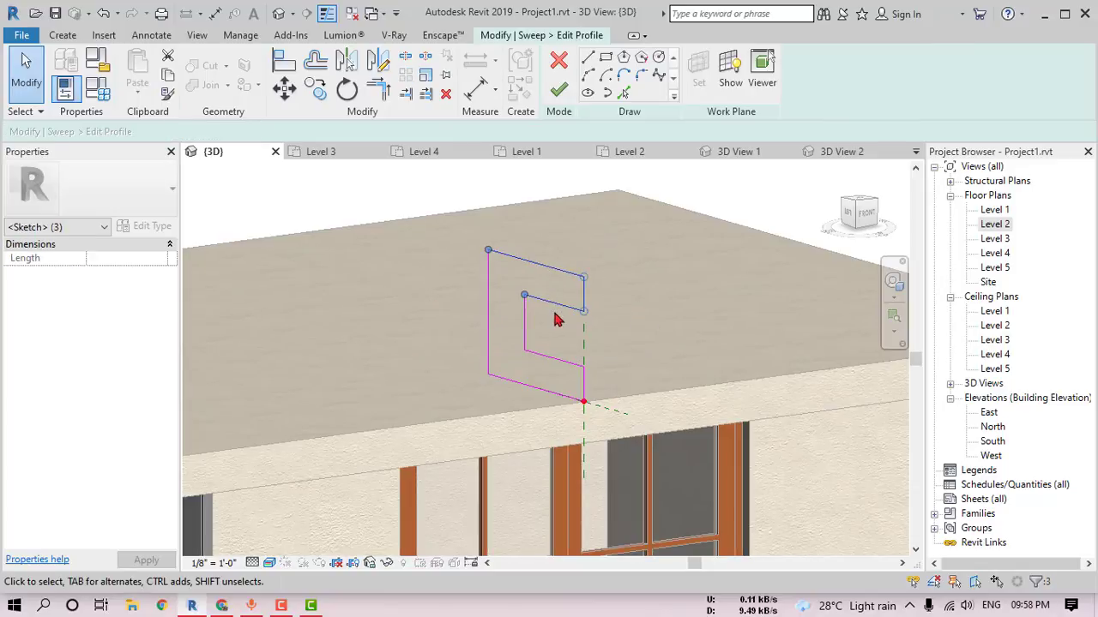
{"action": "left_click", "coordinate": [597, 314]}
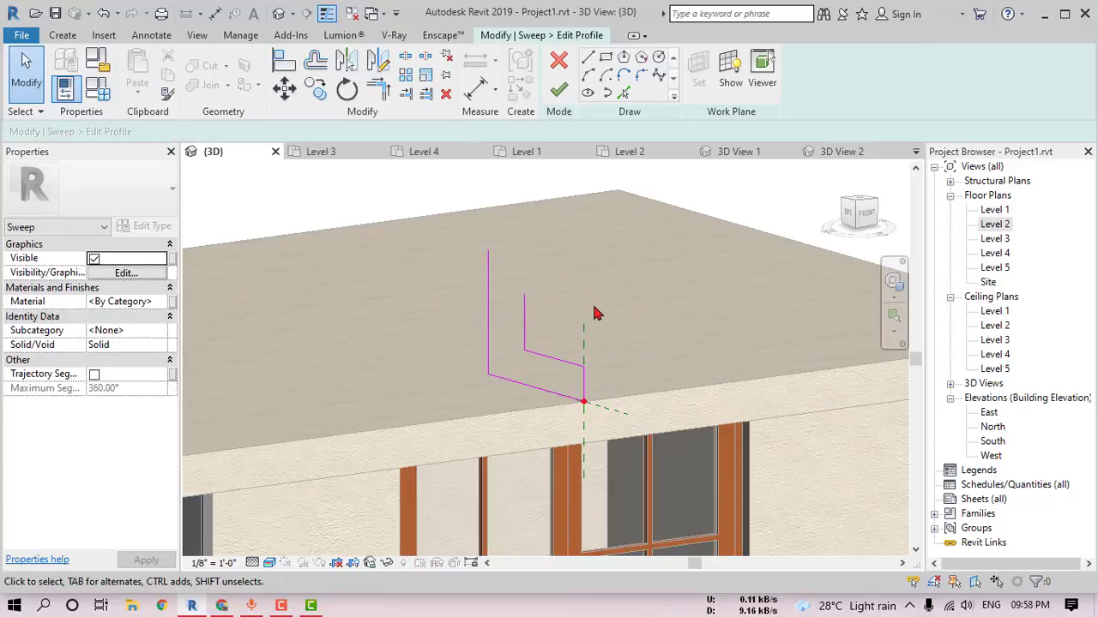
{"action": "key", "text": "r"}
{"action": "left_click", "coordinate": [533, 352]}
{"action": "key", "text": "Escape"}
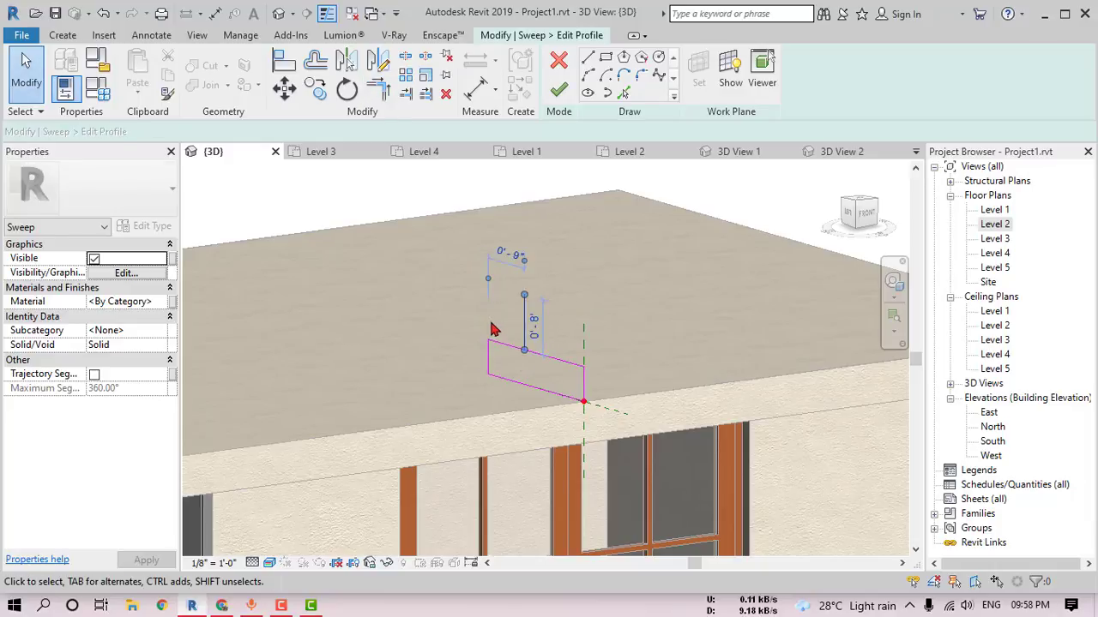
Step: Delete the vertical profile line, offset lines by 2 inches, and finish the sweep
{"action": "left_click", "coordinate": [524, 322]}
{"action": "key", "text": "Delete"}
{"action": "left_click", "coordinate": [316, 60]}
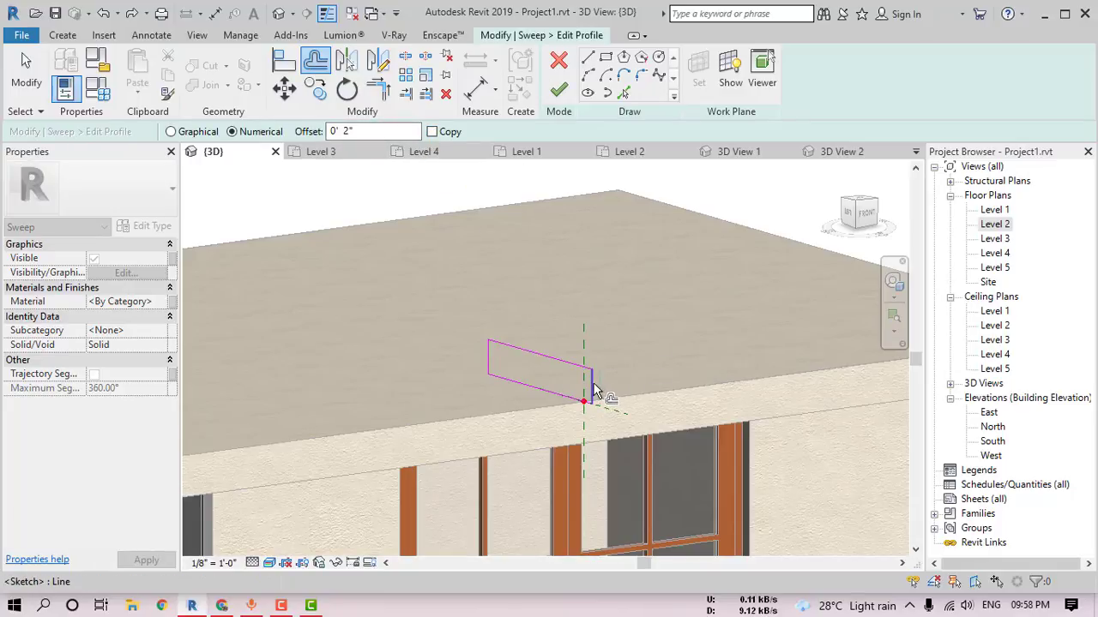
{"action": "left_click", "coordinate": [558, 90]}
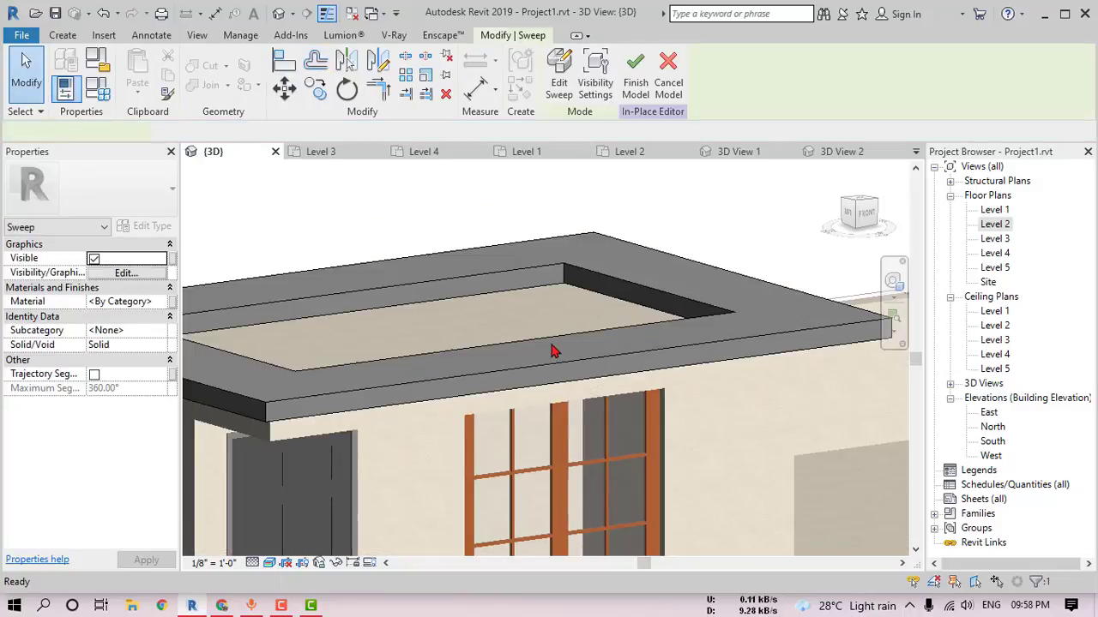
{"action": "scroll", "coordinate": [553, 352], "scroll_direction": "down", "scroll_amount": 5}
{"action": "middle_click_drag", "start_coordinate": [553, 352], "coordinate": [676, 359]}
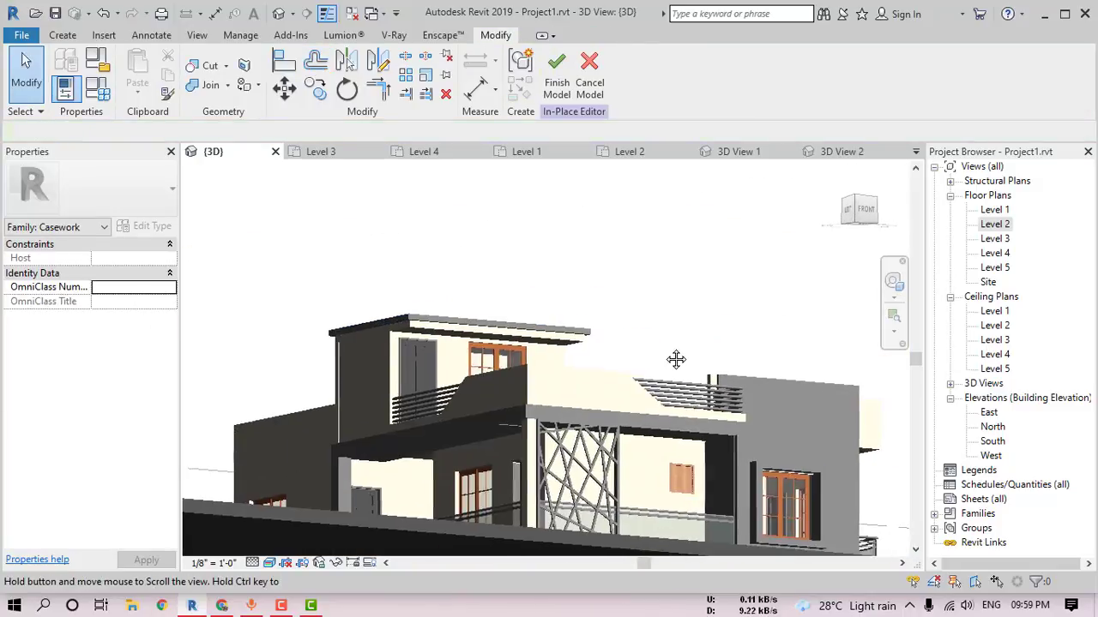
Step: Finish the roof casework model and orbit to a frontal view of the house
{"action": "left_click", "coordinate": [556, 81]}
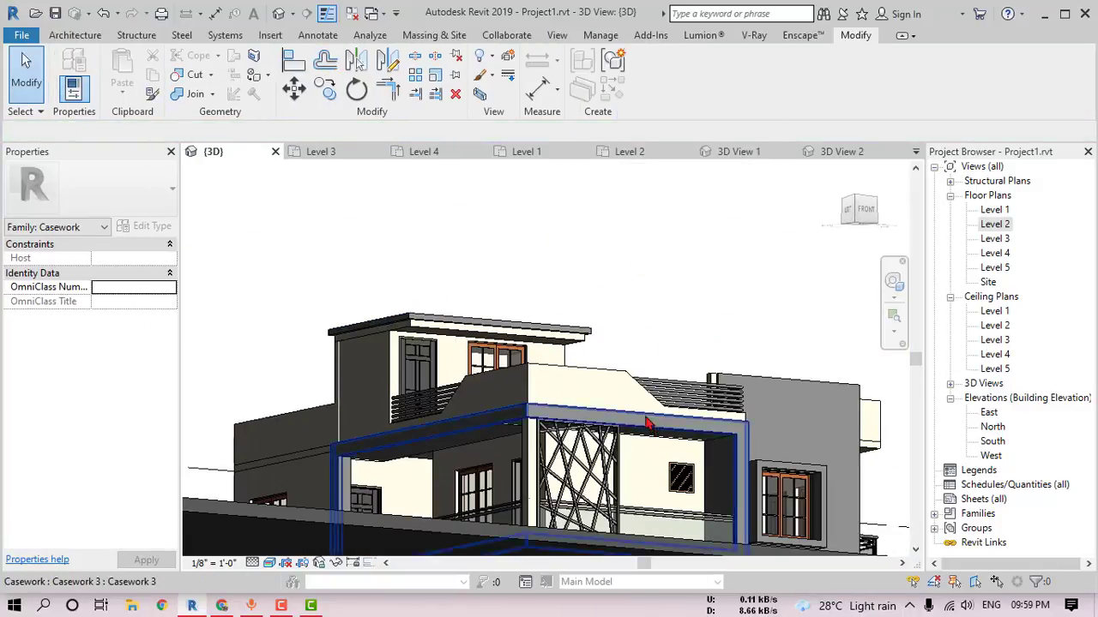
{"action": "key", "text": "Escape"}
{"action": "mouse_move", "coordinate": [649, 422]}
{"action": "middle_mouse_down", "text": "shift"}
{"action": "mouse_move", "coordinate": [666, 366]}
{"action": "mouse_move", "coordinate": [549, 309]}
{"action": "mouse_move", "coordinate": [660, 277]}
{"action": "mouse_move", "coordinate": [664, 254]}
{"action": "middle_mouse_up", "text": "shift"}
{"action": "left_click", "coordinate": [549, 309]}
{"action": "scroll", "coordinate": [660, 277], "scroll_direction": "up", "scroll_amount": 3}
{"action": "scroll", "coordinate": [660, 276], "scroll_direction": "down", "scroll_amount": 3}
{"action": "scroll", "coordinate": [491, 246], "scroll_direction": "up", "scroll_amount": 3}
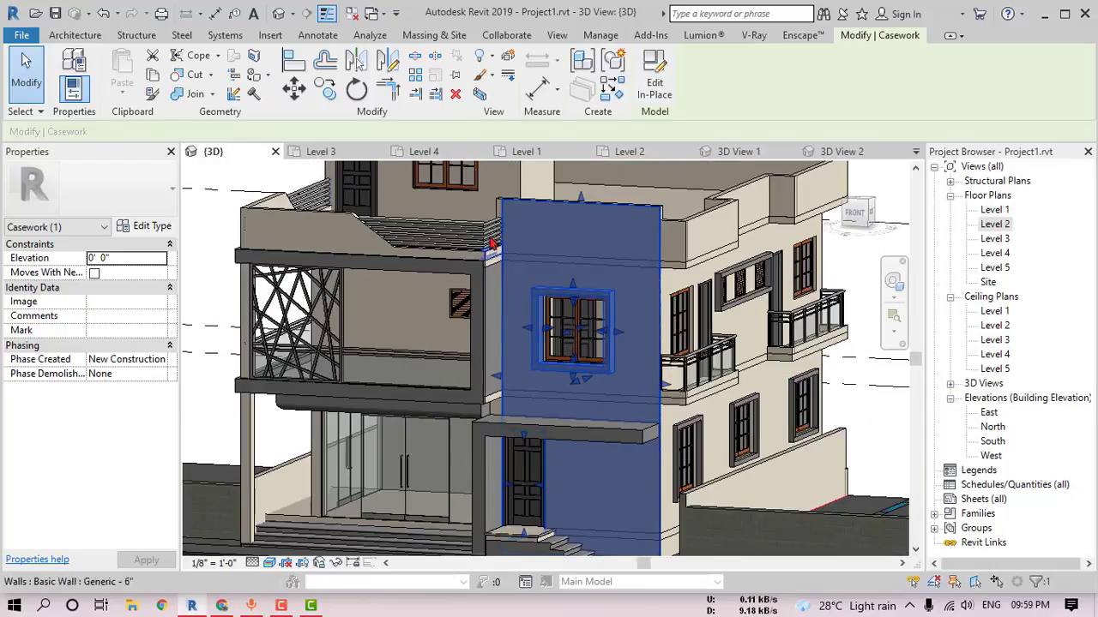
{"action": "mouse_move", "coordinate": [665, 460]}
{"action": "middle_mouse_down", "text": "shift"}
{"action": "mouse_move", "coordinate": [629, 369]}
{"action": "mouse_move", "coordinate": [660, 433]}
{"action": "middle_mouse_up", "text": "shift"}
{"action": "key", "text": "Escape"}
Step: Select the front wall tile casework, start Align, then cancel it
{"action": "scroll", "coordinate": [600, 301], "scroll_direction": "up", "scroll_amount": 3}
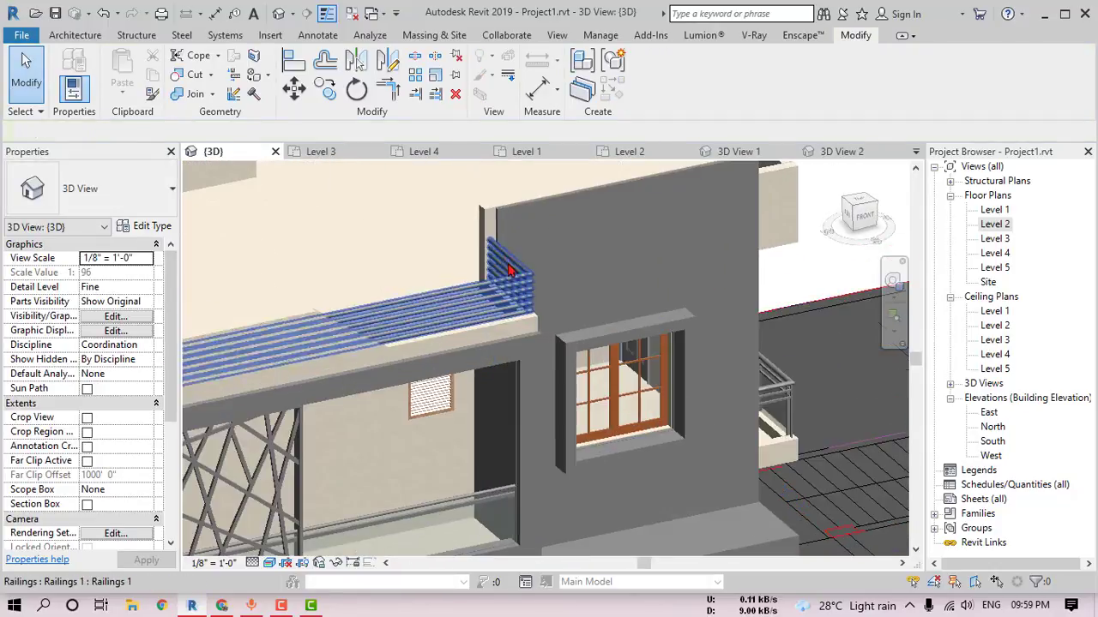
{"action": "scroll", "coordinate": [558, 240], "scroll_direction": "up", "scroll_amount": 3}
{"action": "scroll", "coordinate": [540, 214], "scroll_direction": "up", "scroll_amount": 2}
{"action": "left_click", "coordinate": [540, 208]}
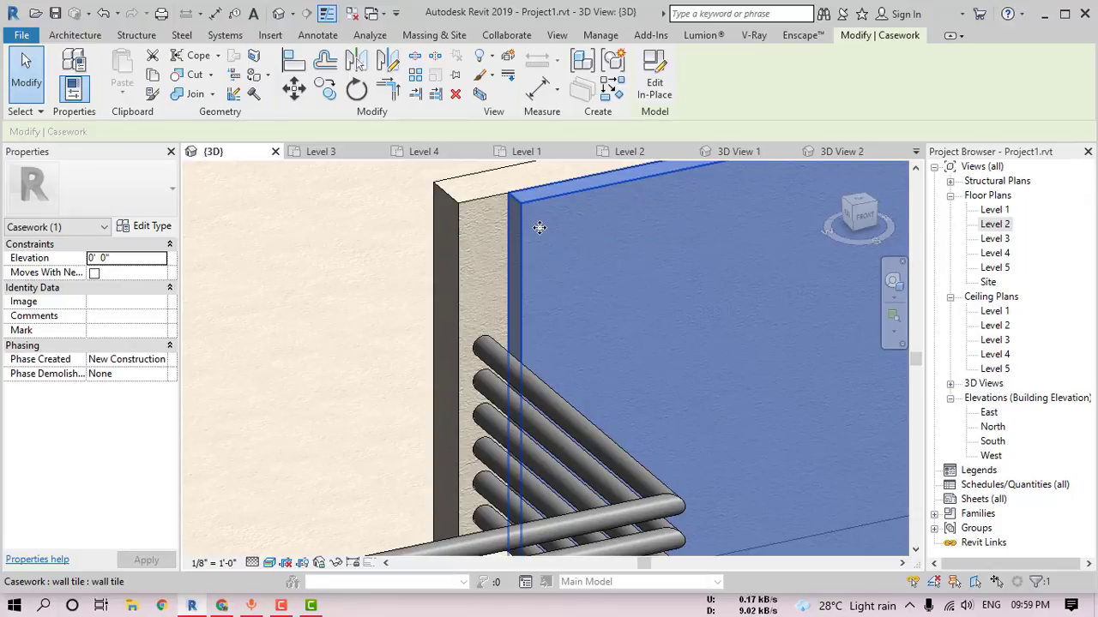
{"action": "left_click", "coordinate": [293, 61]}
{"action": "scroll", "coordinate": [450, 225], "scroll_direction": "up", "scroll_amount": 2}
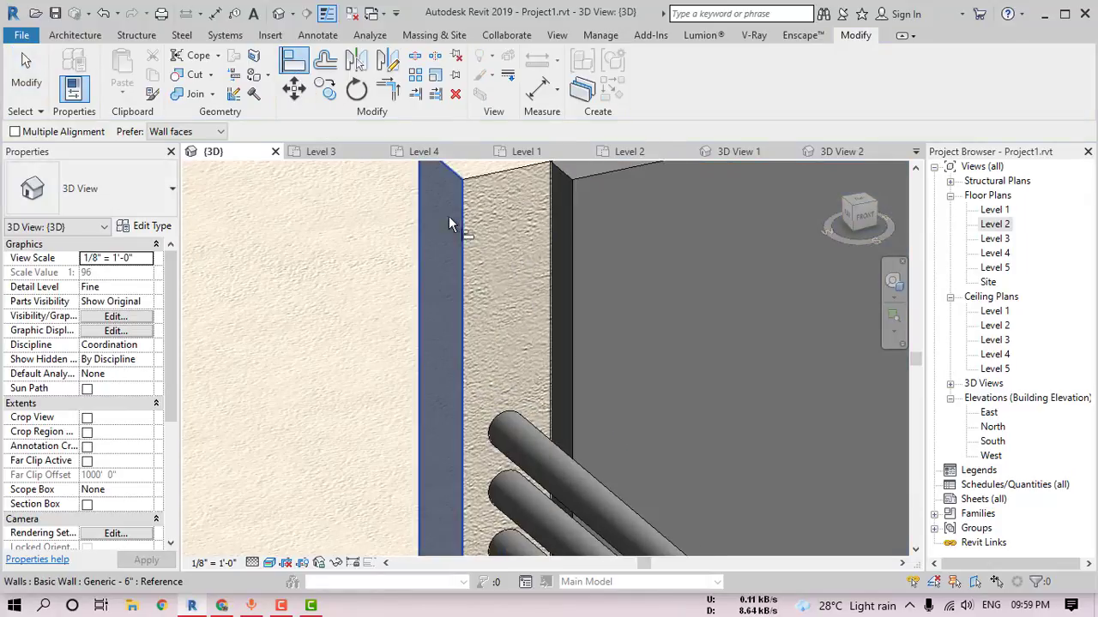
{"action": "scroll", "coordinate": [488, 254], "scroll_direction": "down", "scroll_amount": 3}
{"action": "scroll", "coordinate": [514, 253], "scroll_direction": "down", "scroll_amount": 3}
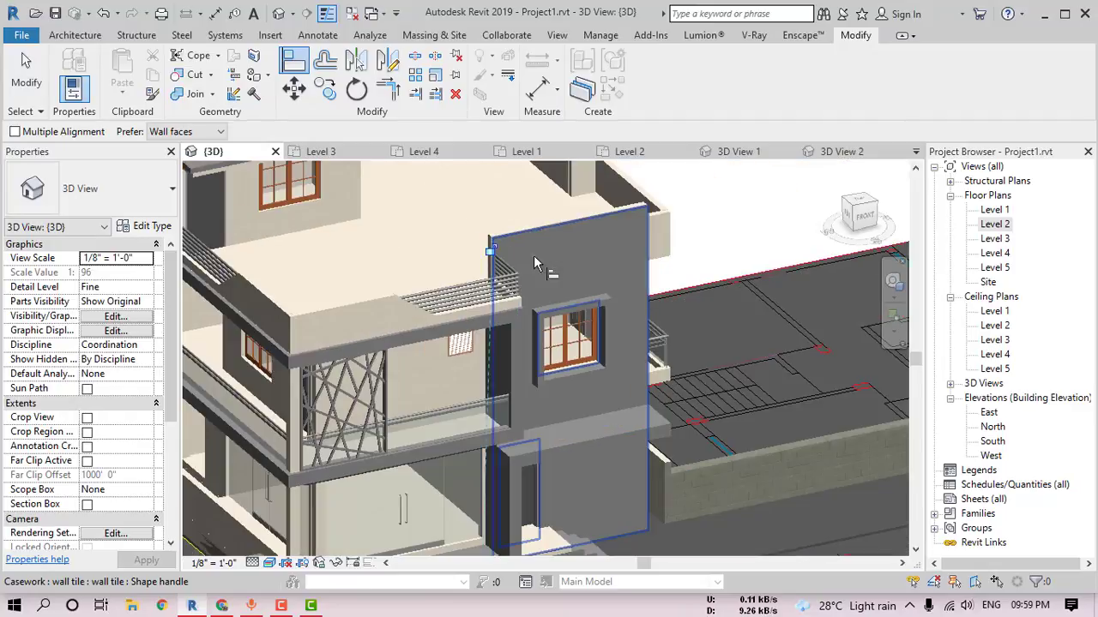
{"action": "mouse_move", "coordinate": [534, 256]}
{"action": "middle_mouse_down", "text": "shift"}
{"action": "mouse_move", "coordinate": [591, 287]}
{"action": "mouse_move", "coordinate": [544, 313]}
{"action": "mouse_move", "coordinate": [538, 334]}
{"action": "middle_mouse_up", "text": "shift"}
{"action": "key", "text": "Escape"}
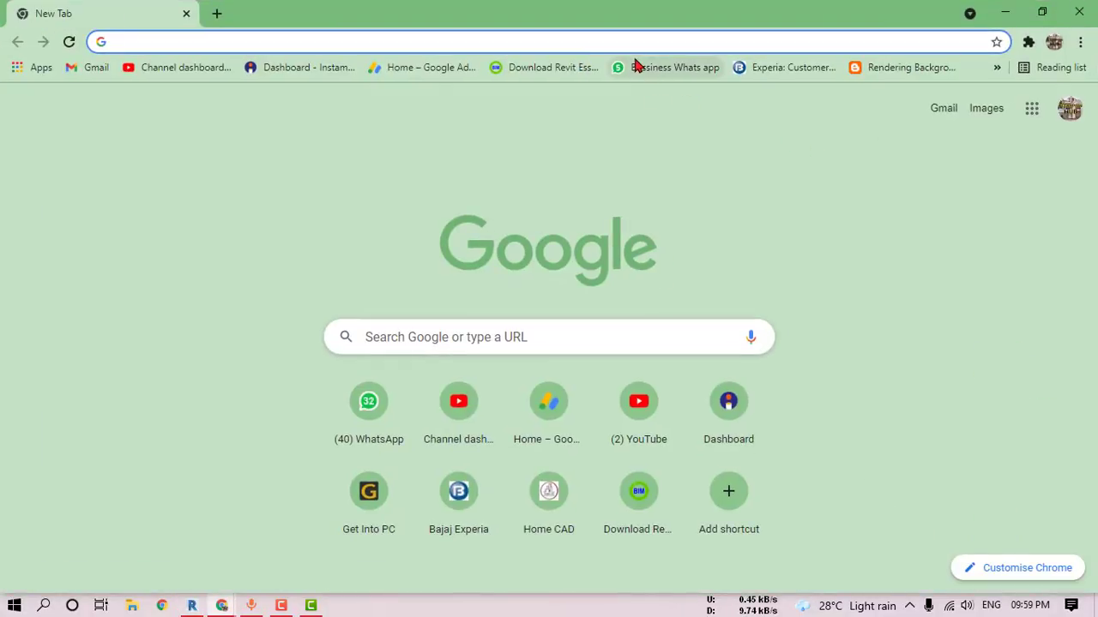
Step: Search for 'cc0tex' and open ambientCG's material categories
{"action": "type", "text": "cc0"}
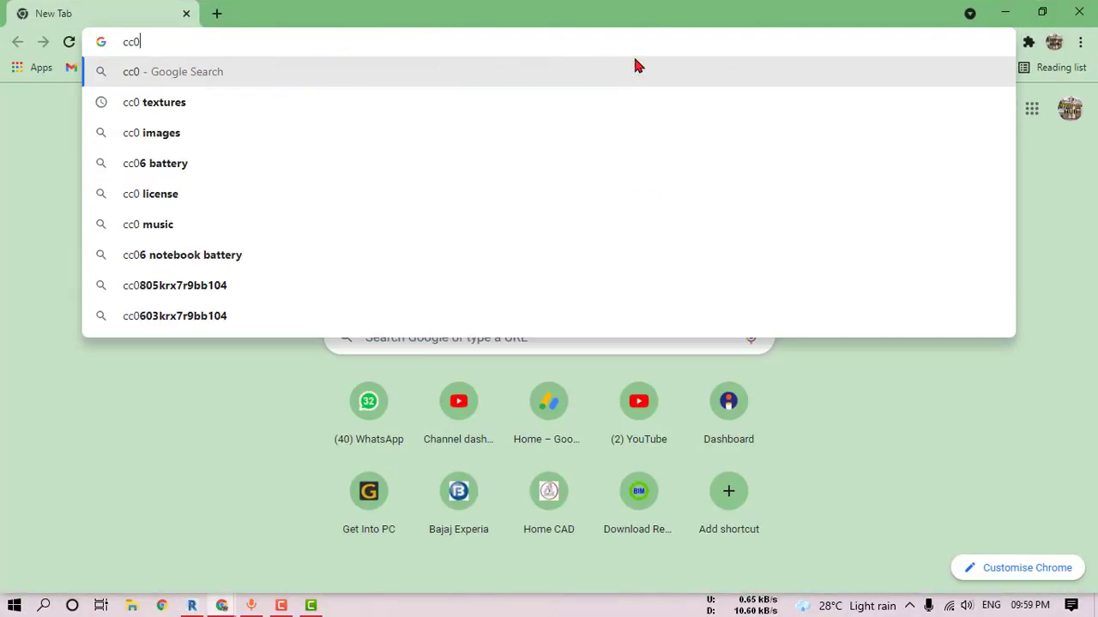
{"action": "type", "text": "tex"}
{"action": "key", "text": "Return"}
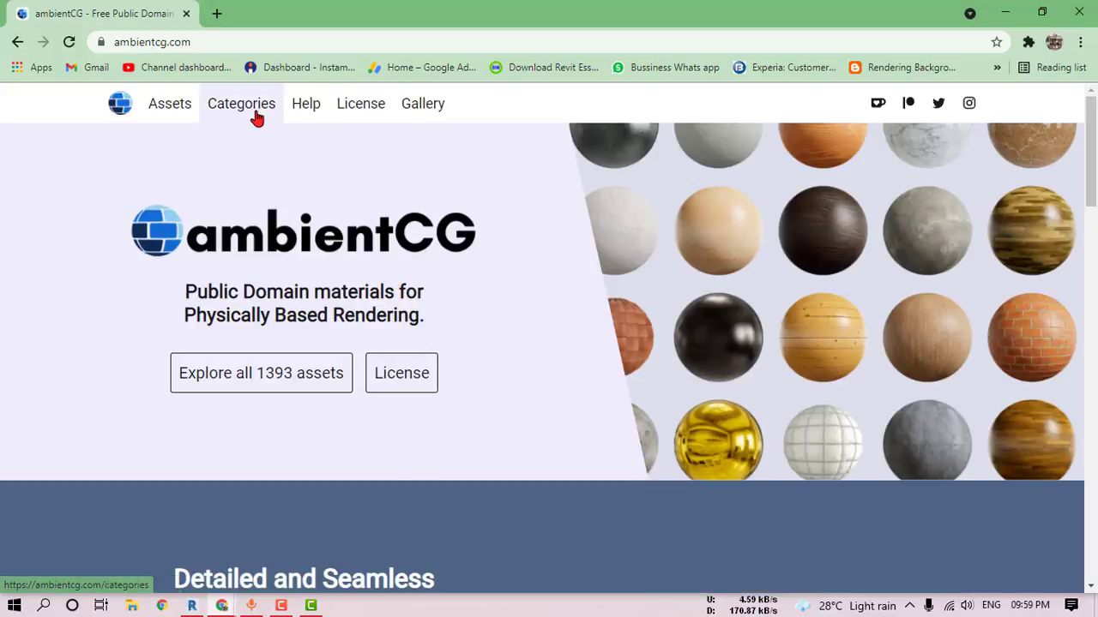
{"action": "left_click", "coordinate": [254, 111]}
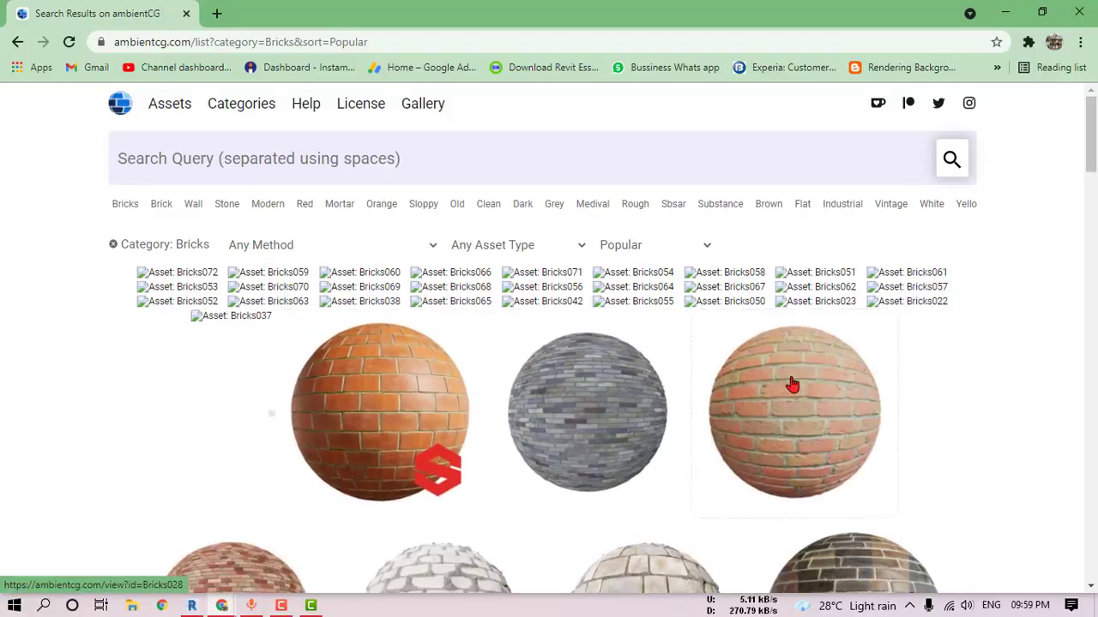
Step: Back on ambientCG's categories page, open Bricks and Tiles in new tabs
{"action": "scroll", "coordinate": [791, 385], "scroll_direction": "down", "scroll_amount": 3}
{"action": "scroll", "coordinate": [792, 386], "scroll_direction": "down", "scroll_amount": 3}
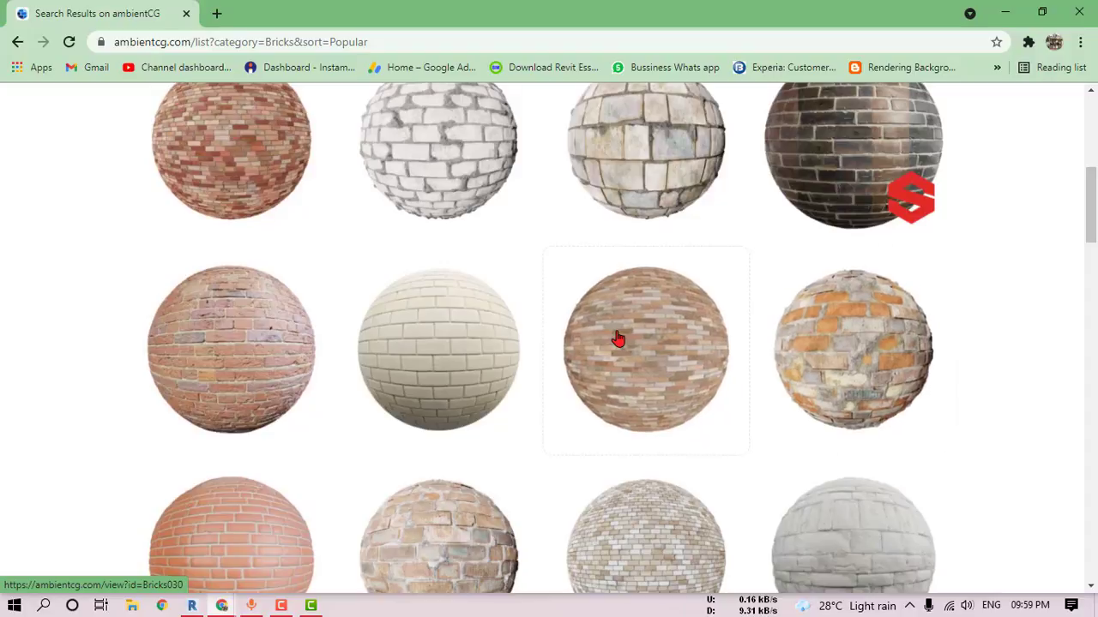
{"action": "scroll", "coordinate": [617, 341], "scroll_direction": "down", "scroll_amount": 2}
{"action": "scroll", "coordinate": [617, 340], "scroll_direction": "down", "scroll_amount": 3}
{"action": "scroll", "coordinate": [620, 343], "scroll_direction": "down", "scroll_amount": 2}
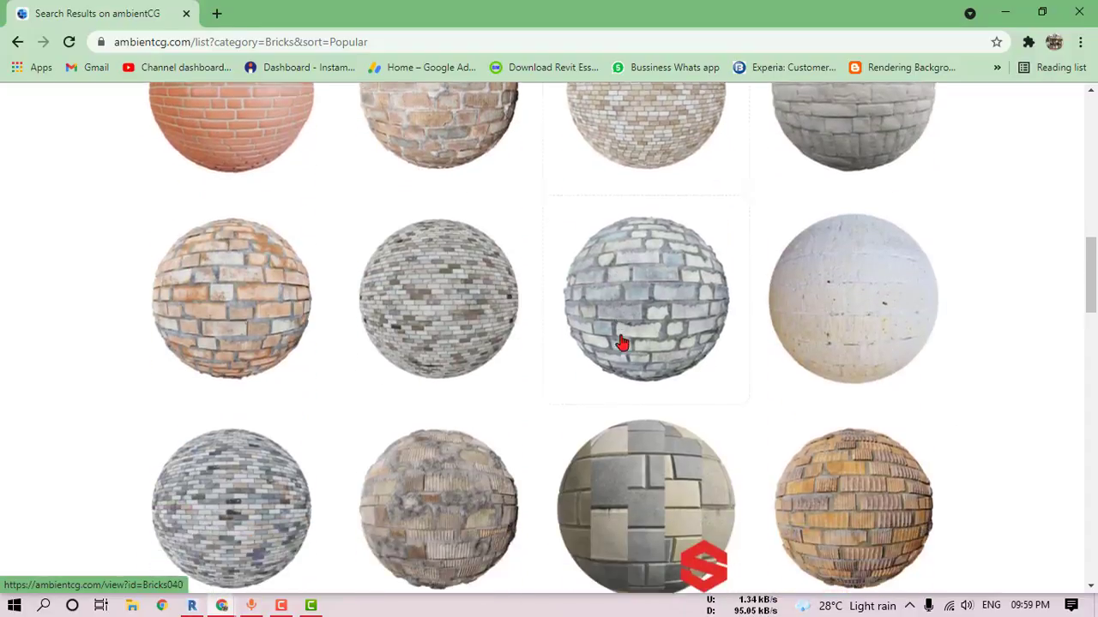
{"action": "scroll", "coordinate": [620, 343], "scroll_direction": "down", "scroll_amount": 1}
{"action": "left_click", "coordinate": [17, 42]}
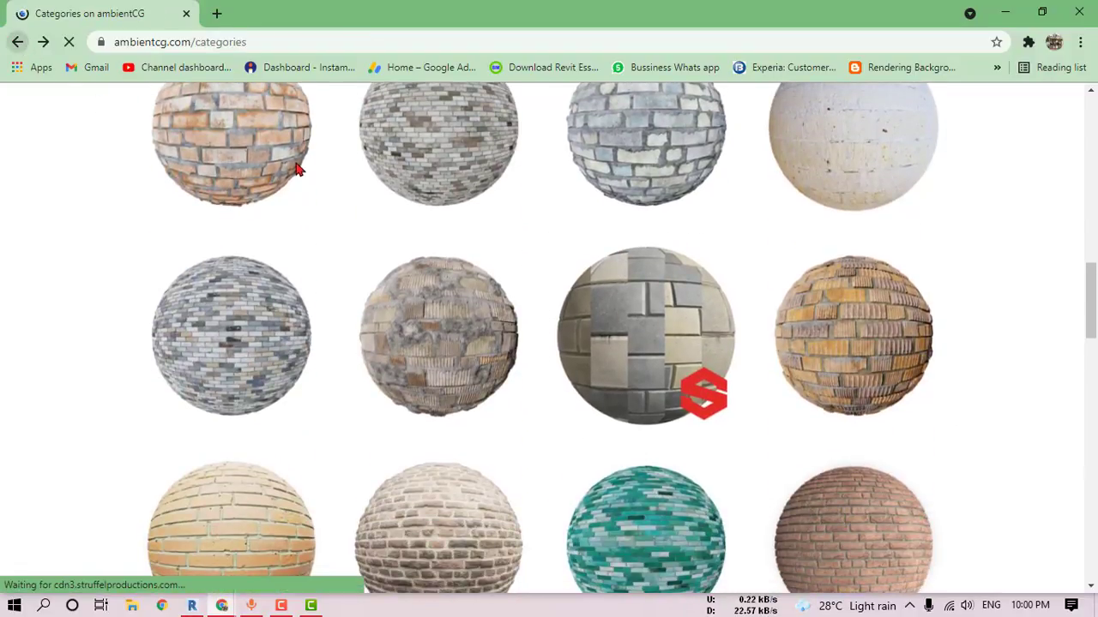
{"action": "right_click", "coordinate": [657, 267]}
{"action": "left_click", "coordinate": [697, 274]}
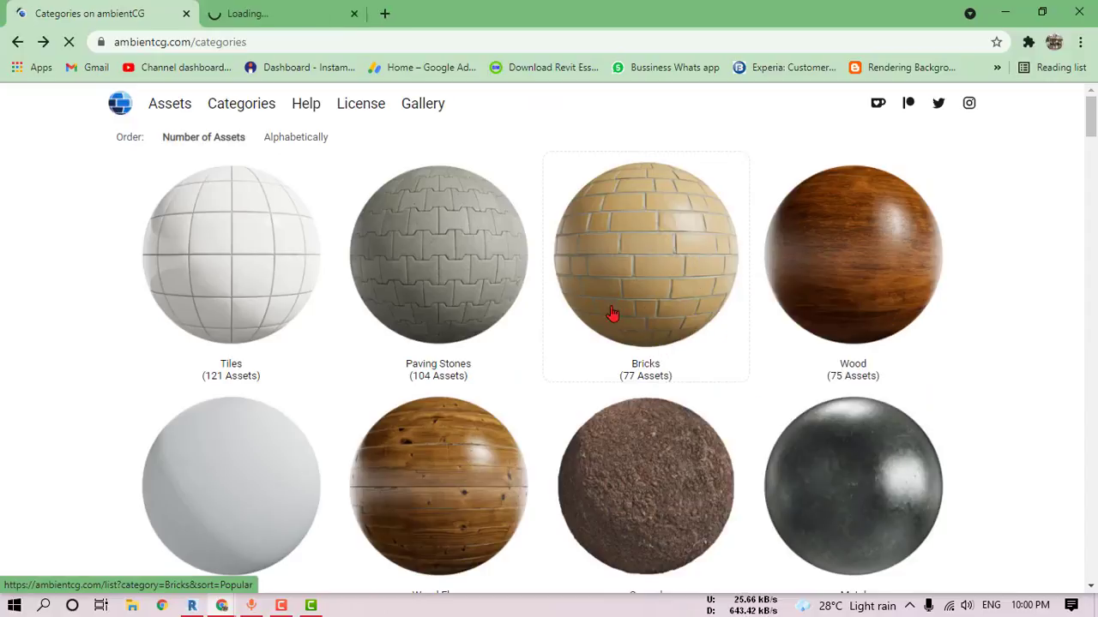
{"action": "scroll", "coordinate": [342, 326], "scroll_direction": "down", "scroll_amount": 1}
{"action": "right_click", "coordinate": [221, 180]}
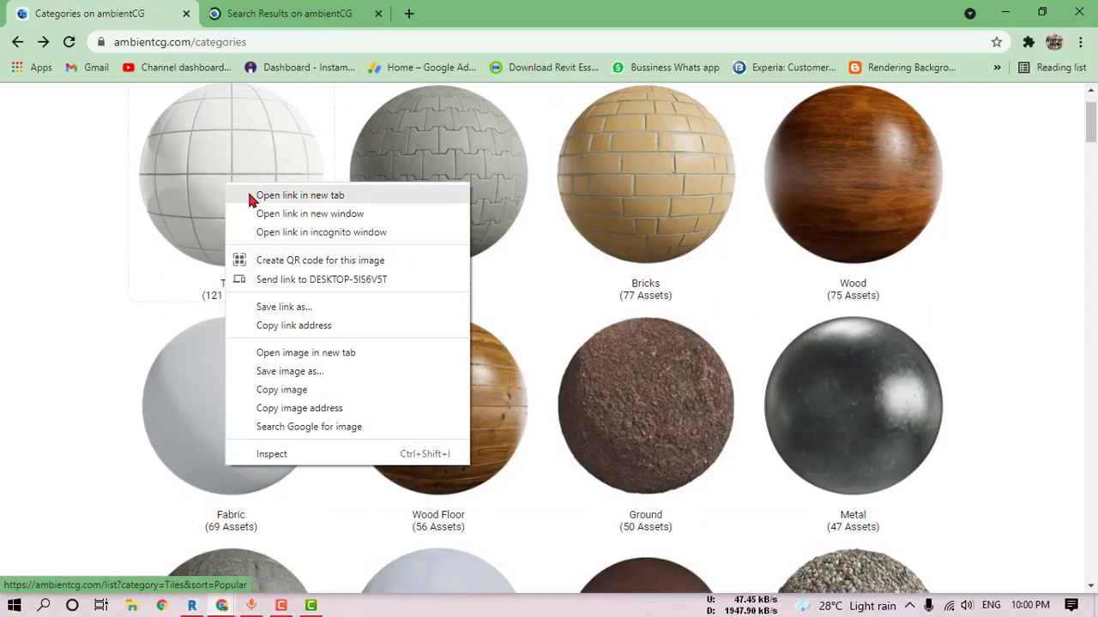
{"action": "left_click", "coordinate": [247, 190]}
Step: Open the Marble and Planks categories in new tabs
{"action": "scroll", "coordinate": [257, 277], "scroll_direction": "down", "scroll_amount": 3}
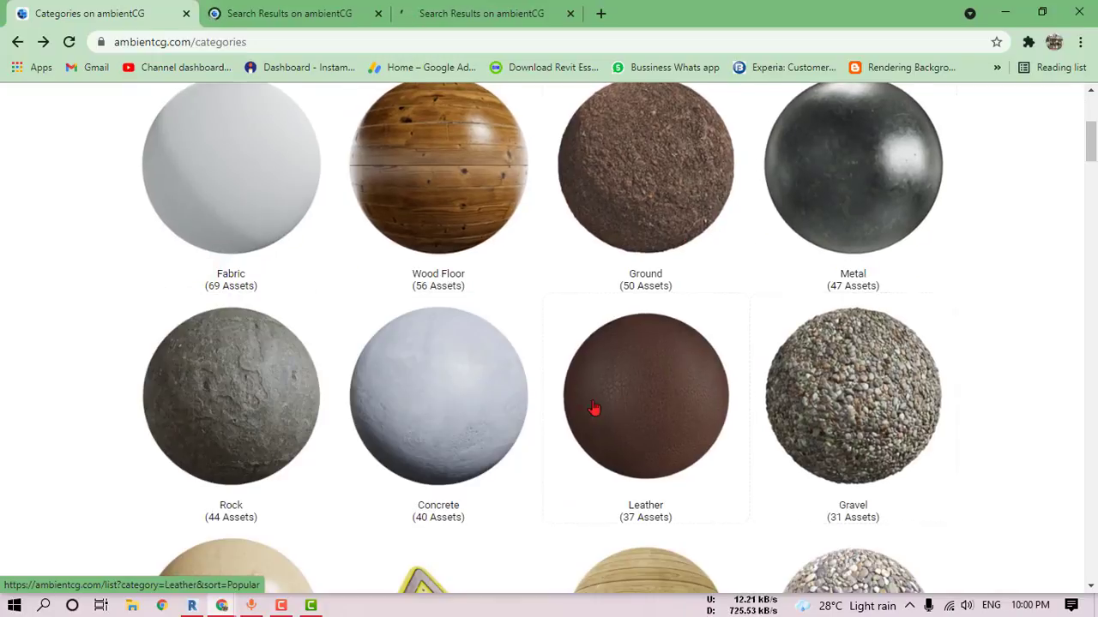
{"action": "scroll", "coordinate": [376, 328], "scroll_direction": "down", "scroll_amount": 3}
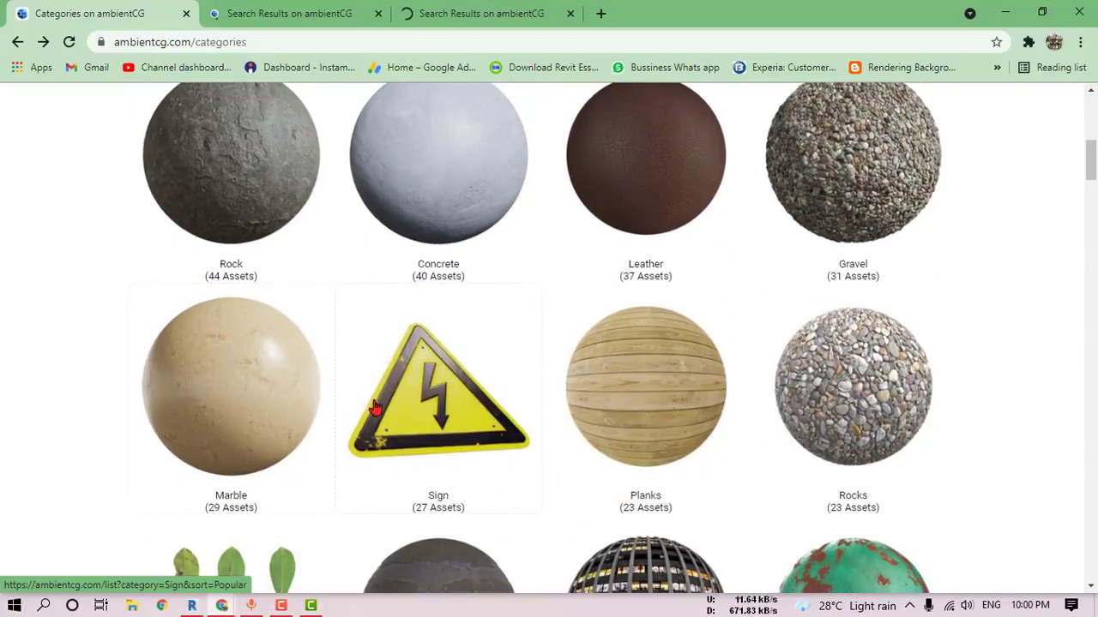
{"action": "right_click", "coordinate": [248, 391]}
{"action": "left_click", "coordinate": [323, 115]}
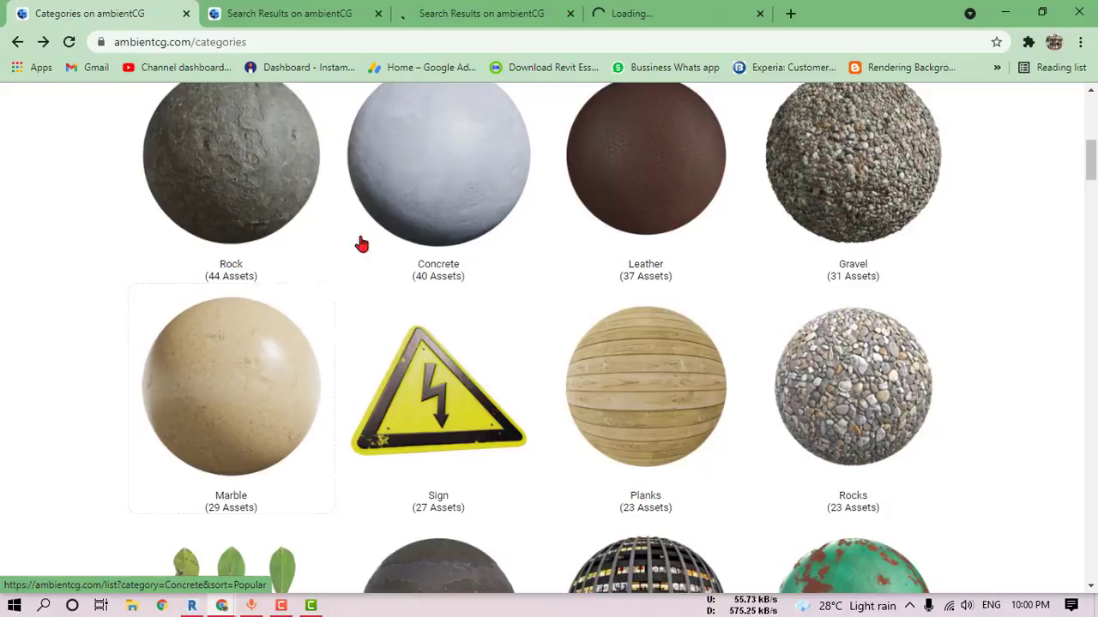
{"action": "scroll", "coordinate": [363, 243], "scroll_direction": "down", "scroll_amount": 2}
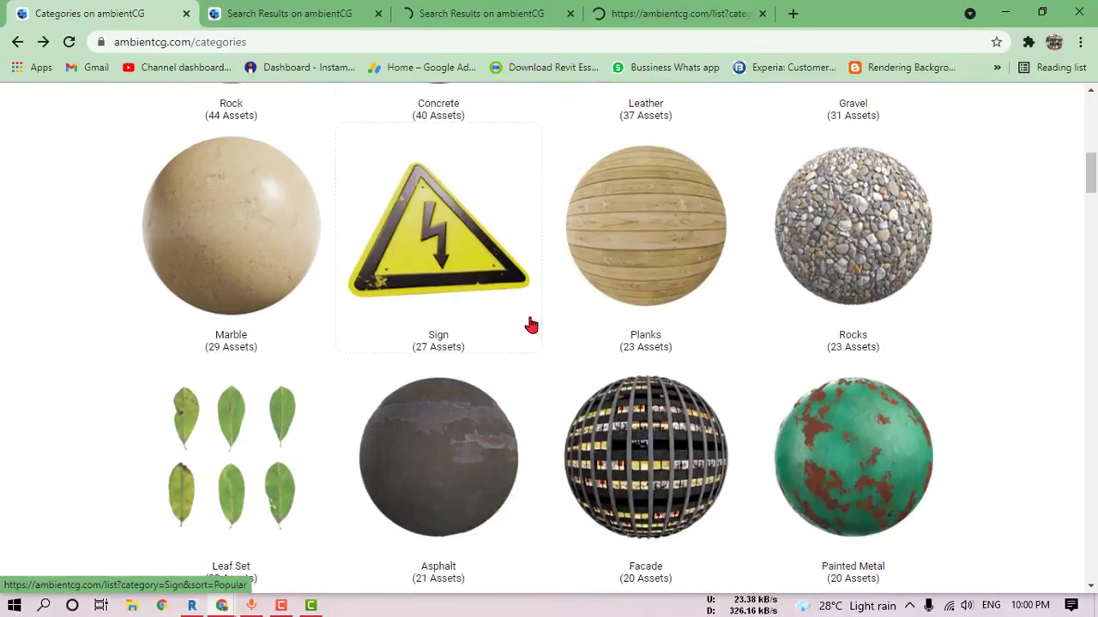
{"action": "right_click", "coordinate": [659, 250]}
{"action": "left_click", "coordinate": [694, 260]}
Step: Scroll through the remaining categories, then switch to the Bricks results tab
{"action": "scroll", "coordinate": [545, 322], "scroll_direction": "down", "scroll_amount": 3}
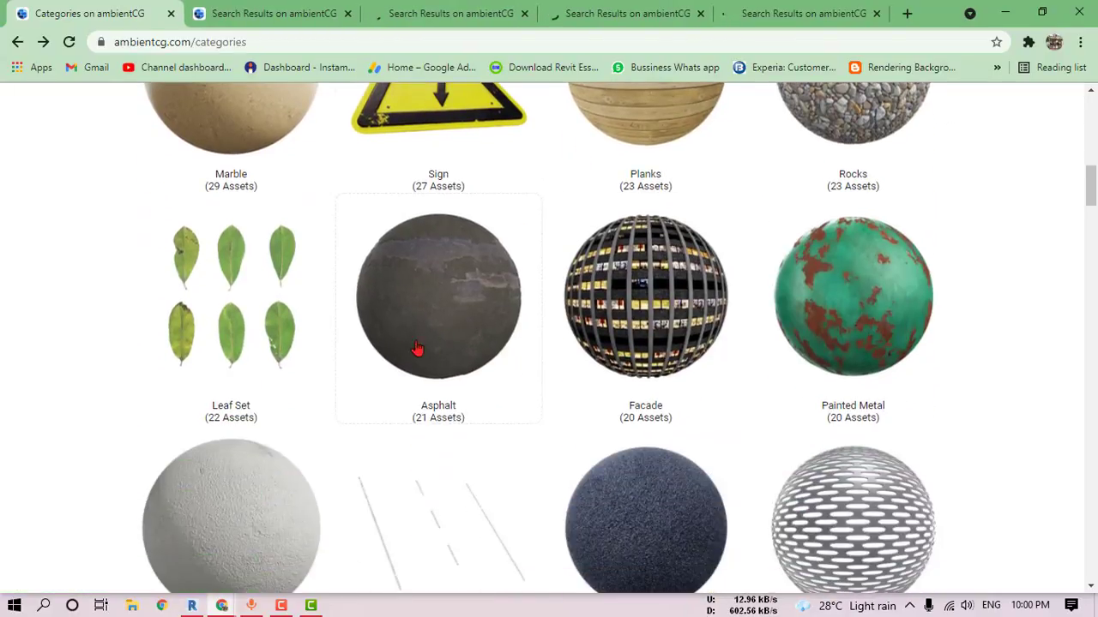
{"action": "scroll", "coordinate": [873, 342], "scroll_direction": "down", "scroll_amount": 1}
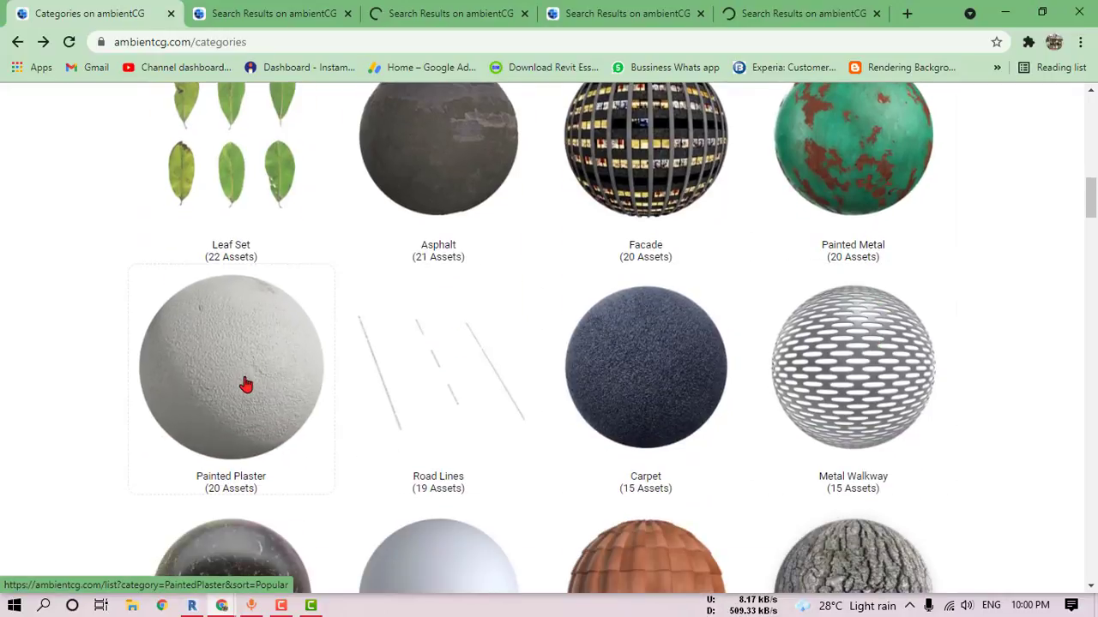
{"action": "scroll", "coordinate": [249, 384], "scroll_direction": "down", "scroll_amount": 1}
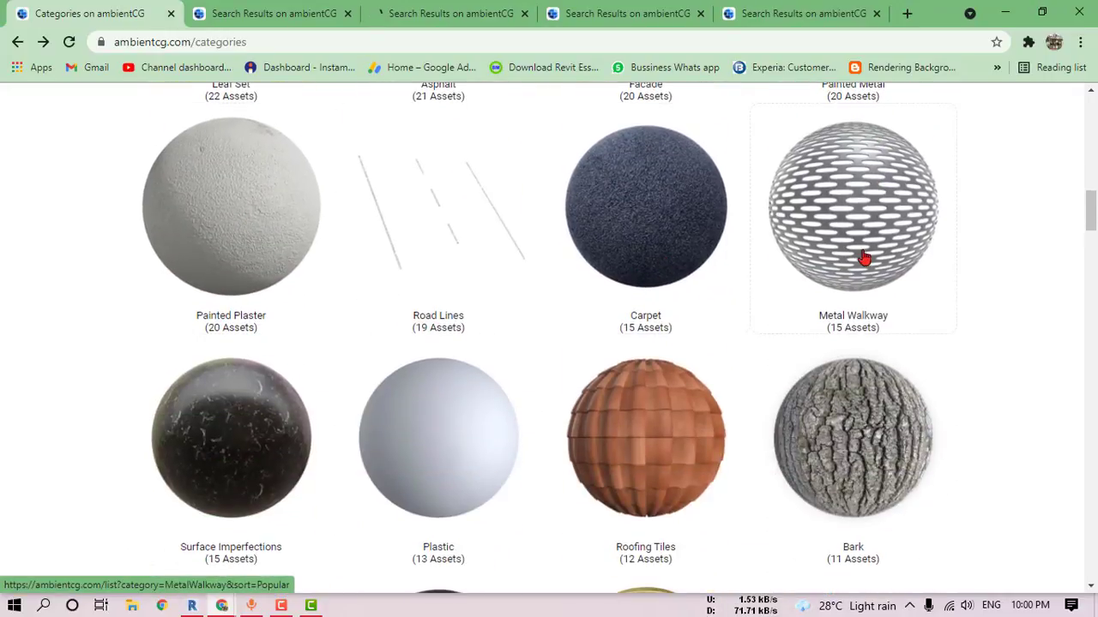
{"action": "scroll", "coordinate": [852, 362], "scroll_direction": "down", "scroll_amount": 2}
{"action": "scroll", "coordinate": [257, 313], "scroll_direction": "down", "scroll_amount": 2}
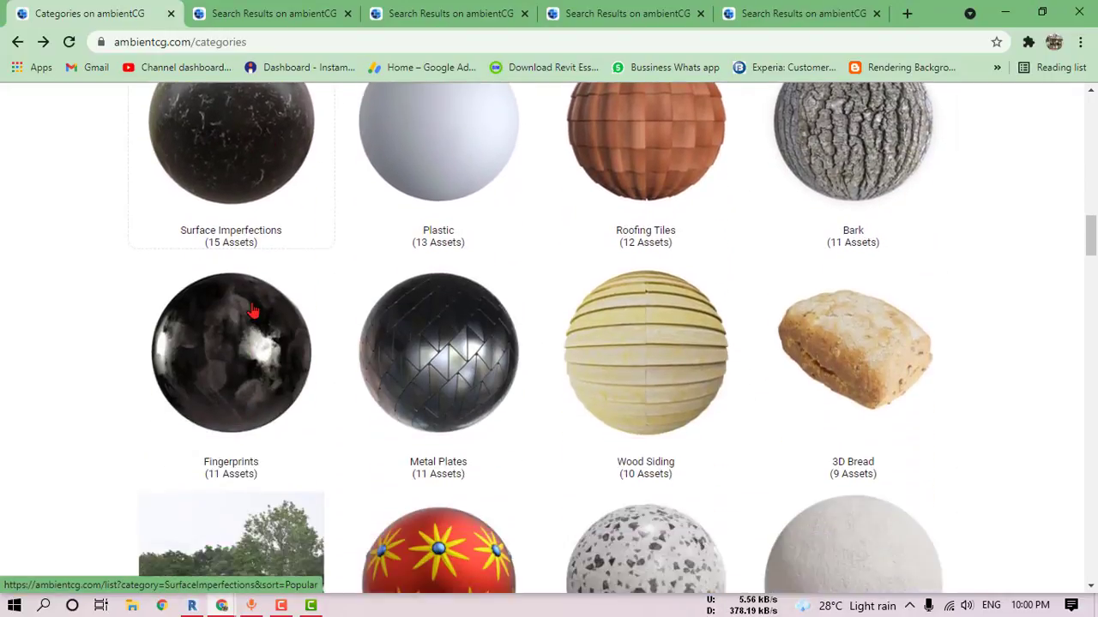
{"action": "scroll", "coordinate": [269, 314], "scroll_direction": "down", "scroll_amount": 1}
{"action": "scroll", "coordinate": [887, 380], "scroll_direction": "down", "scroll_amount": 2}
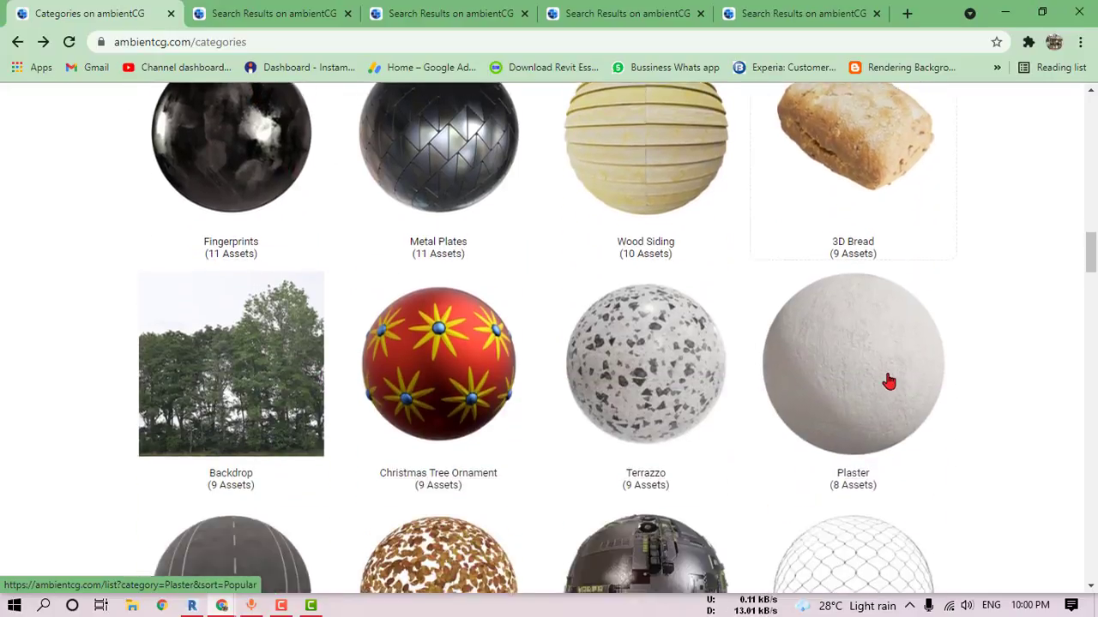
{"action": "scroll", "coordinate": [799, 375], "scroll_direction": "down", "scroll_amount": 2}
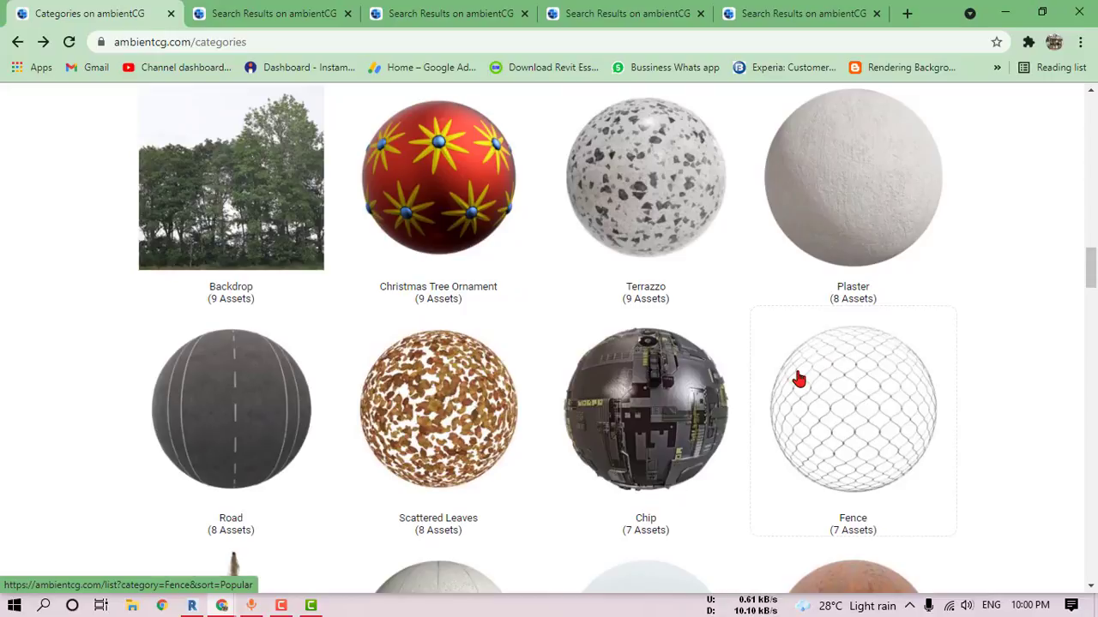
{"action": "scroll", "coordinate": [798, 379], "scroll_direction": "down", "scroll_amount": 1}
{"action": "scroll", "coordinate": [798, 379], "scroll_direction": "down", "scroll_amount": 2}
{"action": "scroll", "coordinate": [798, 379], "scroll_direction": "down", "scroll_amount": 2}
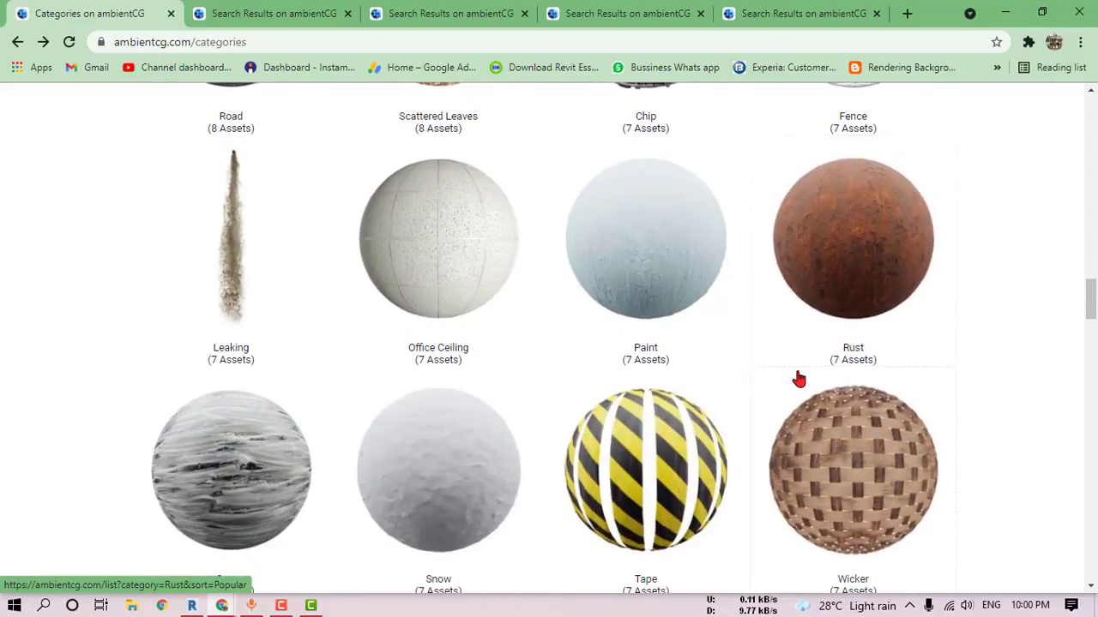
{"action": "scroll", "coordinate": [798, 379], "scroll_direction": "down", "scroll_amount": 2}
{"action": "left_click", "coordinate": [240, 13]}
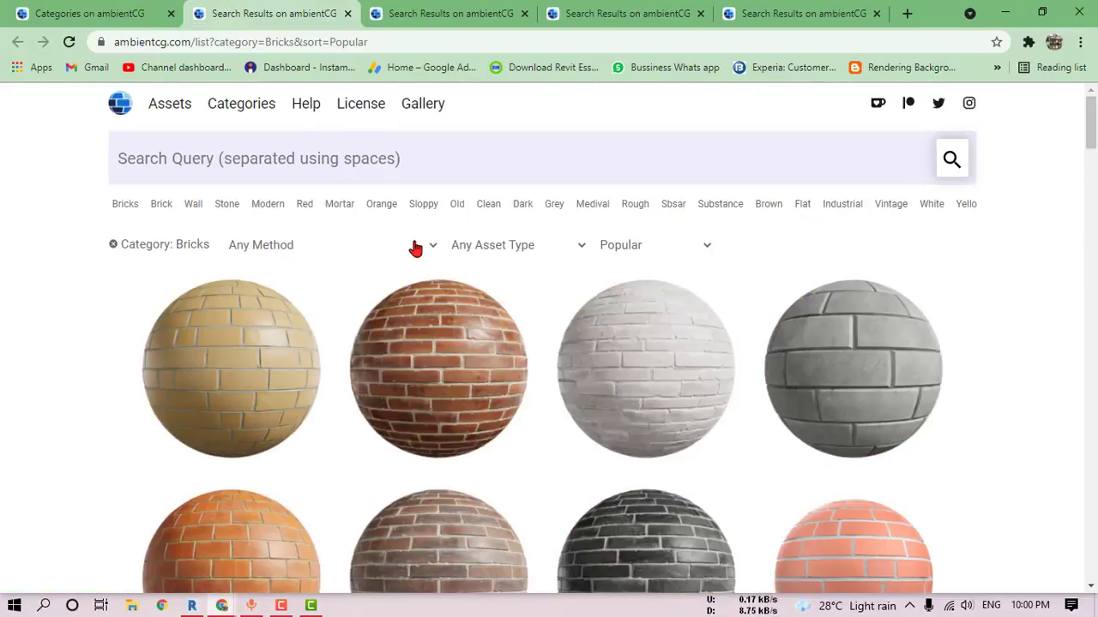
Step: Open the Tiles 028 texture page from ambientCG's Tiles category results
{"action": "left_click", "coordinate": [458, 11]}
{"action": "scroll", "coordinate": [467, 226], "scroll_direction": "down", "scroll_amount": 1}
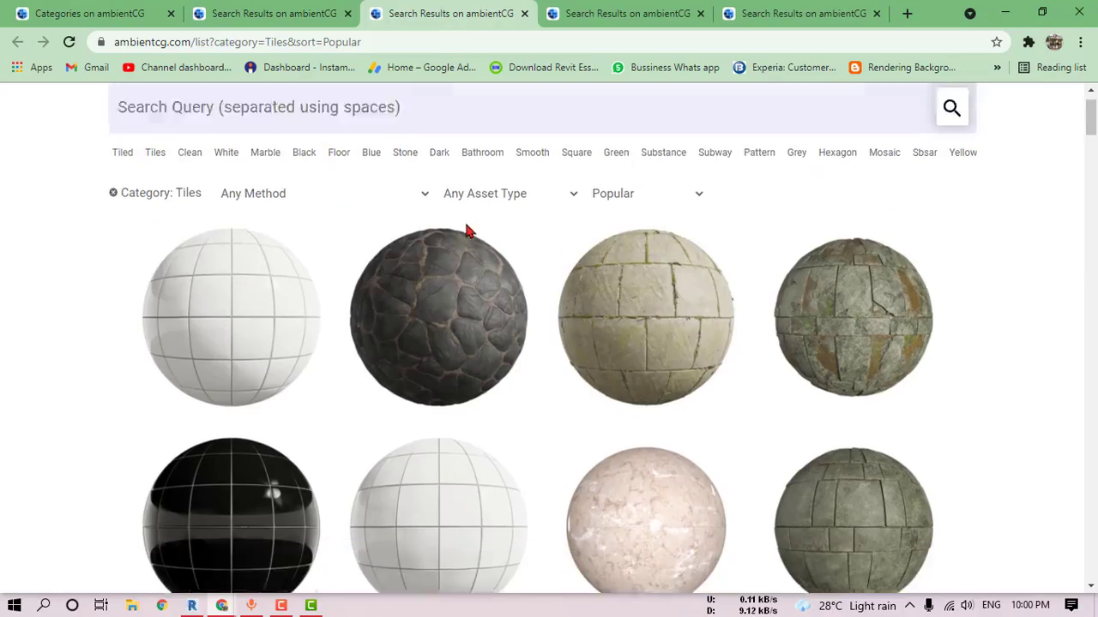
{"action": "scroll", "coordinate": [468, 281], "scroll_direction": "down", "scroll_amount": 2}
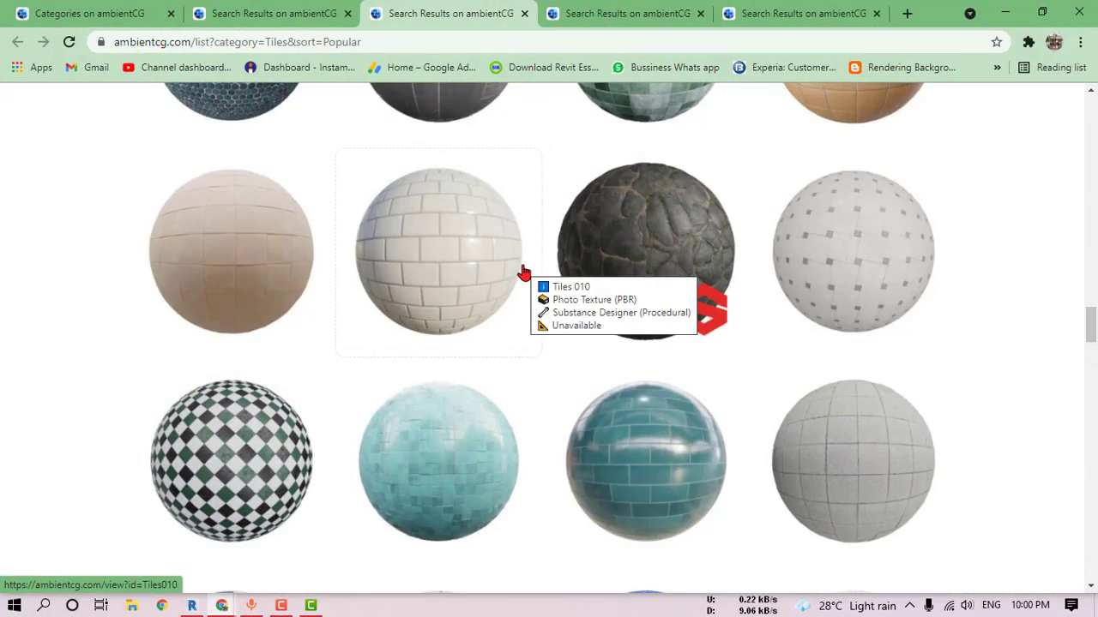
{"action": "left_click", "coordinate": [252, 246]}
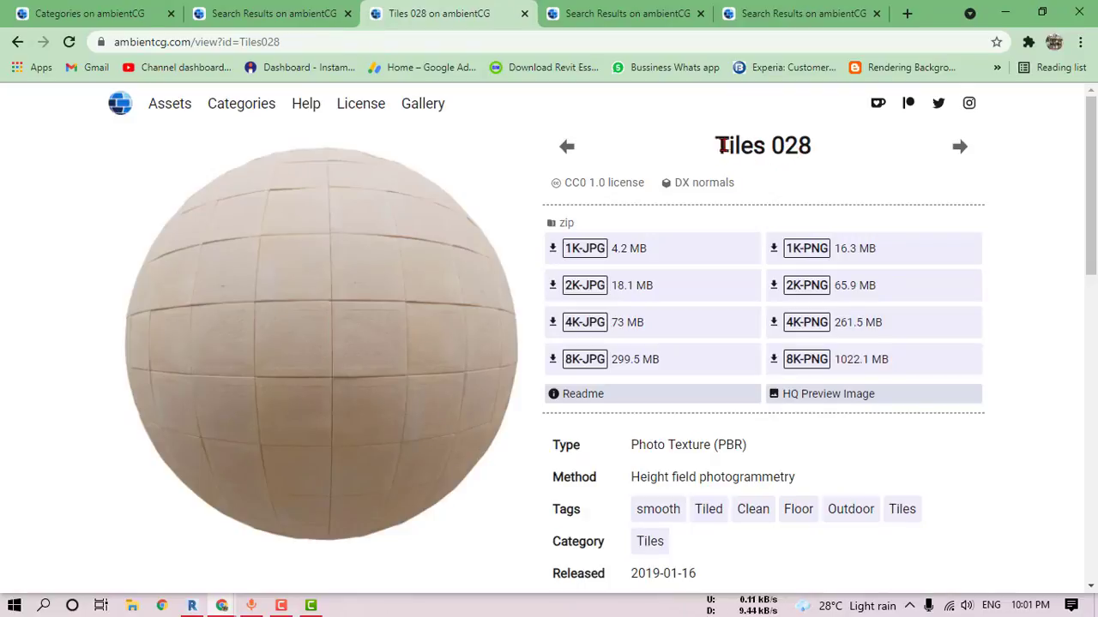
Step: Select the Tiles 028 title, start the 2K-JPG download, and return to Revit
{"action": "left_click_drag", "start_coordinate": [722, 146], "coordinate": [817, 146]}
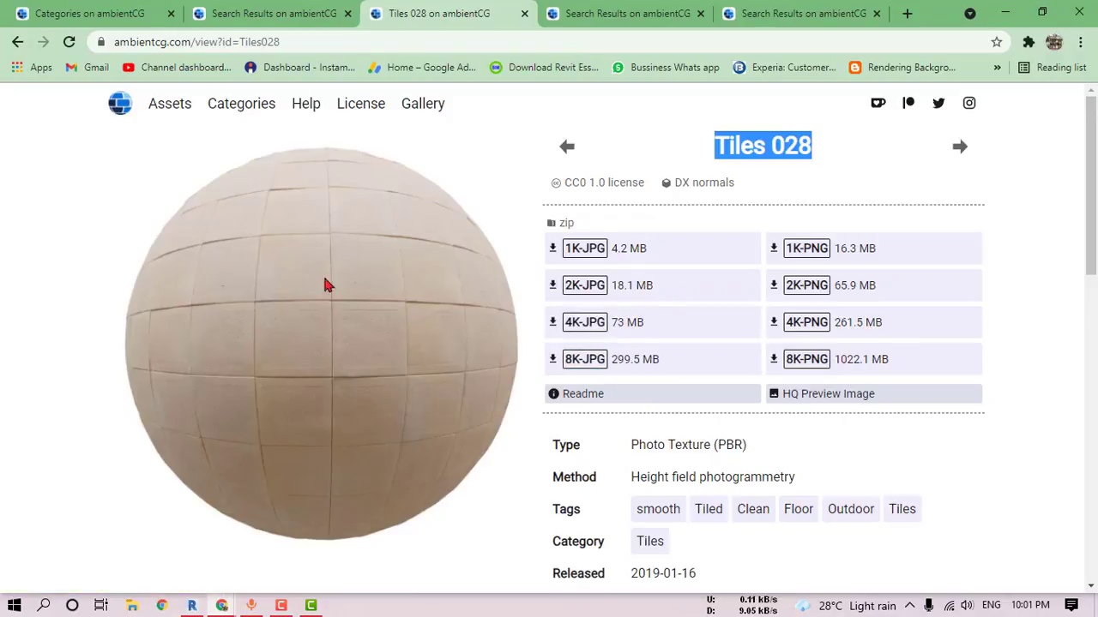
{"action": "left_click_drag", "start_coordinate": [718, 146], "coordinate": [817, 144]}
{"action": "left_click", "coordinate": [669, 292]}
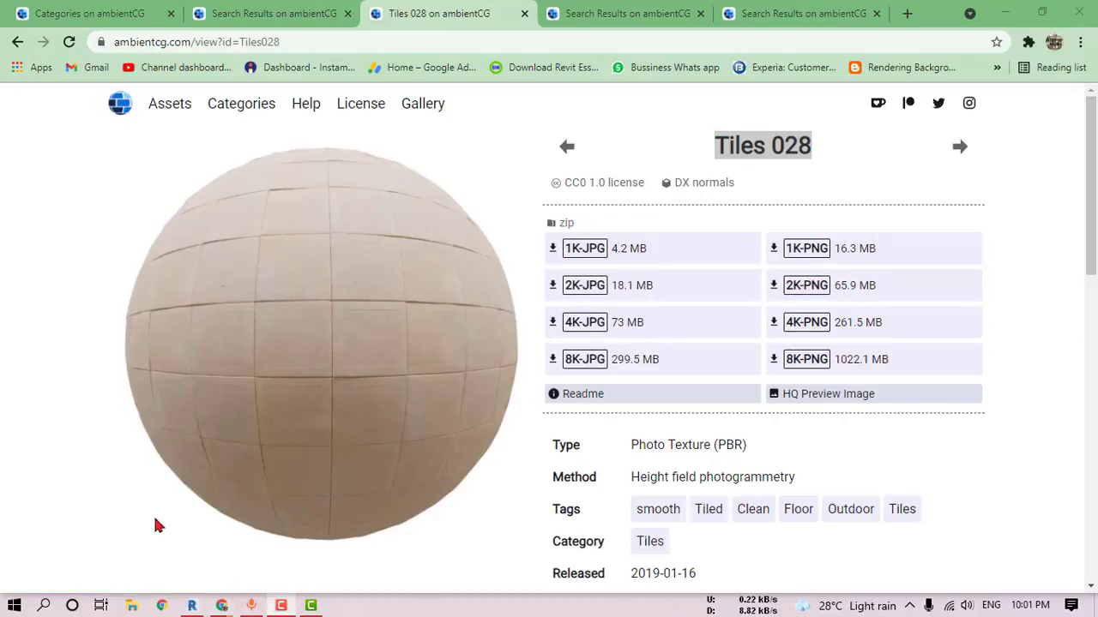
{"action": "left_click", "coordinate": [192, 605]}
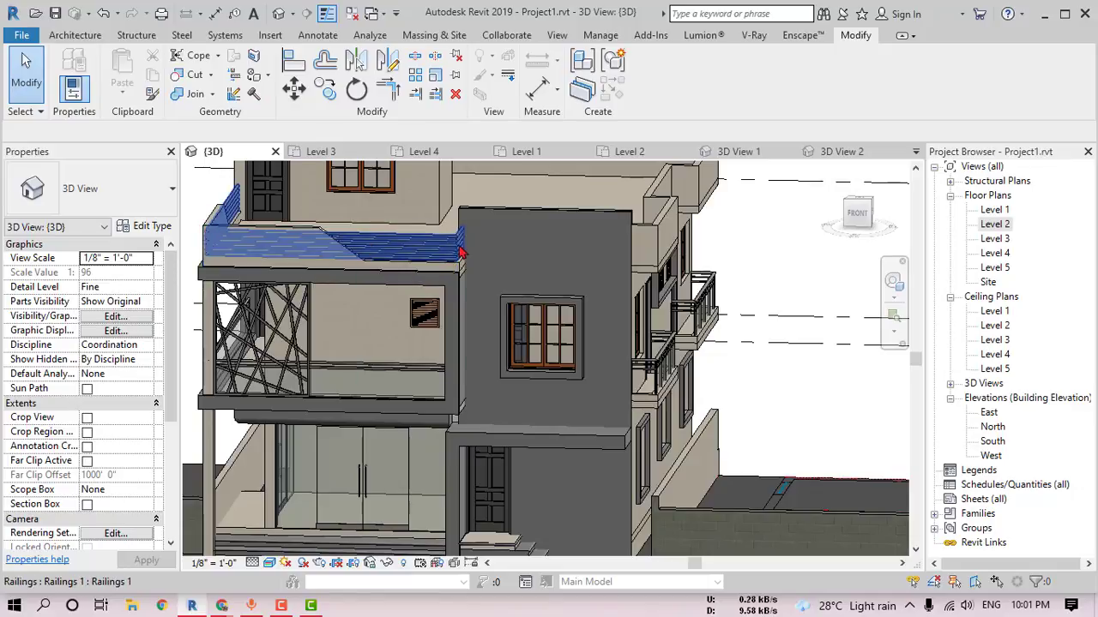
Step: Create a new material in the Material Browser and name it '02 wall front tile'
{"action": "left_click", "coordinate": [602, 39]}
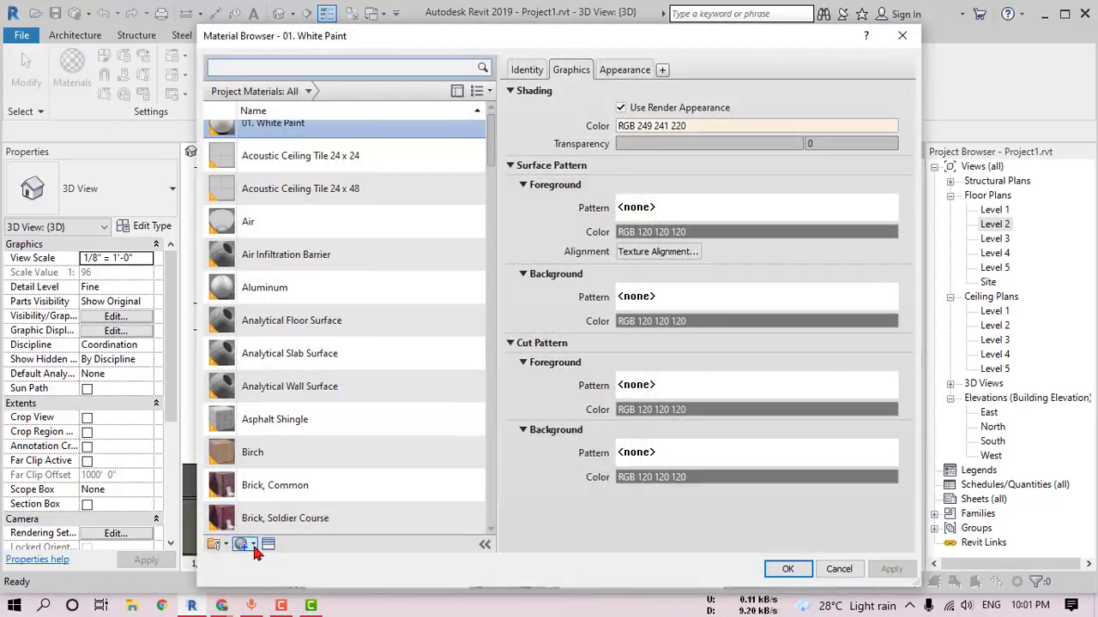
{"action": "left_click", "coordinate": [254, 544]}
{"action": "left_click", "coordinate": [292, 559]}
{"action": "left_click", "coordinate": [526, 69]}
{"action": "left_click", "coordinate": [766, 92]}
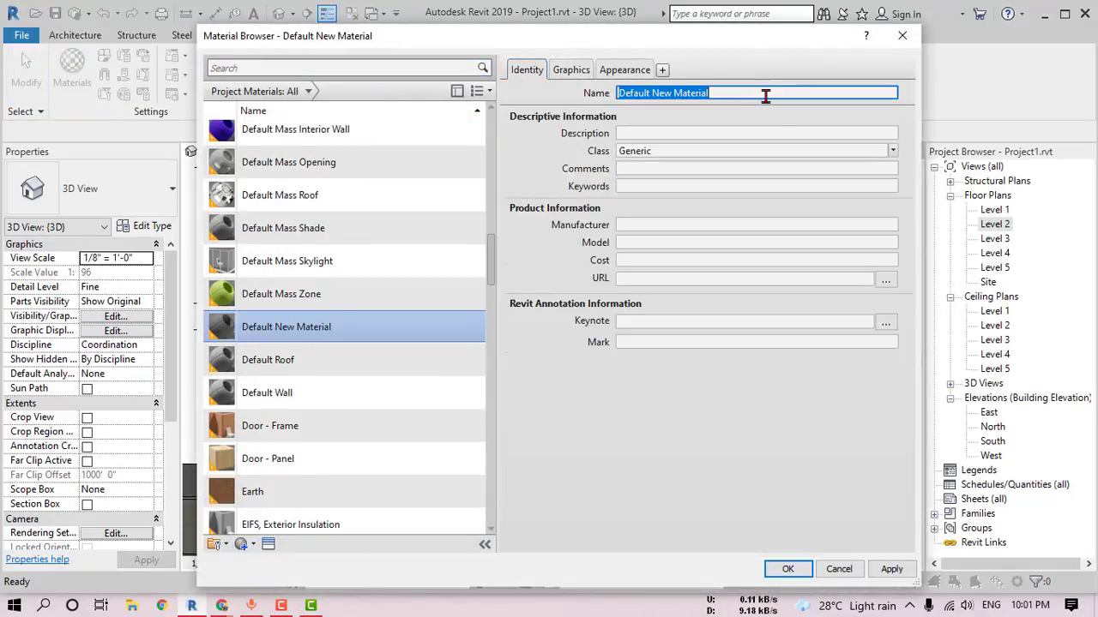
{"action": "type", "text": "02 wall front tile"}
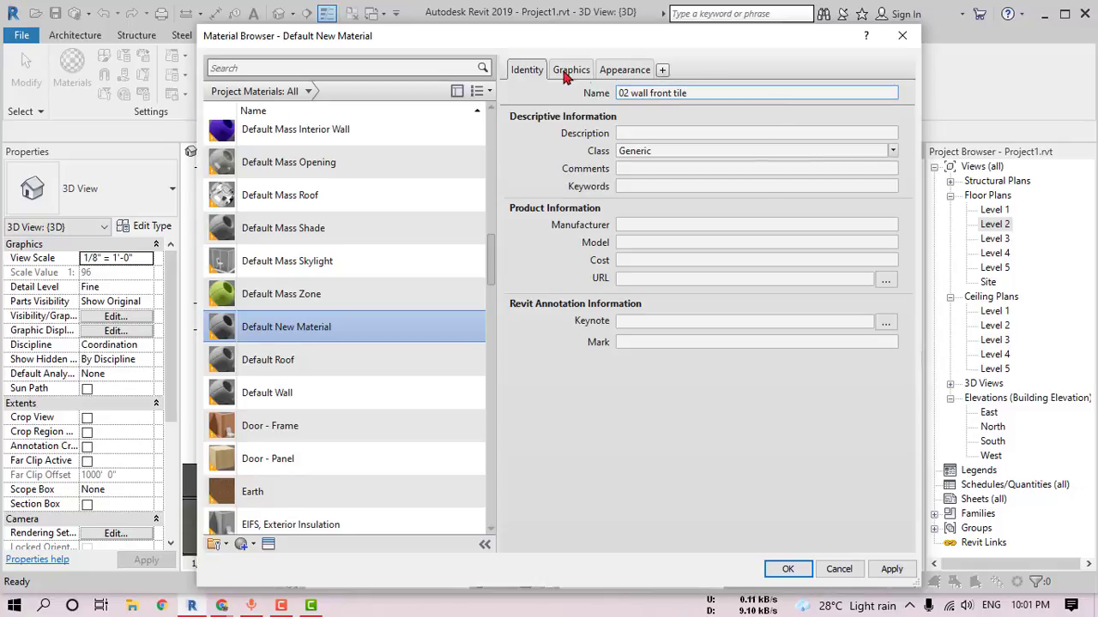
Step: Start replacing the new material's appearance asset from the asset library
{"action": "left_click", "coordinate": [566, 72]}
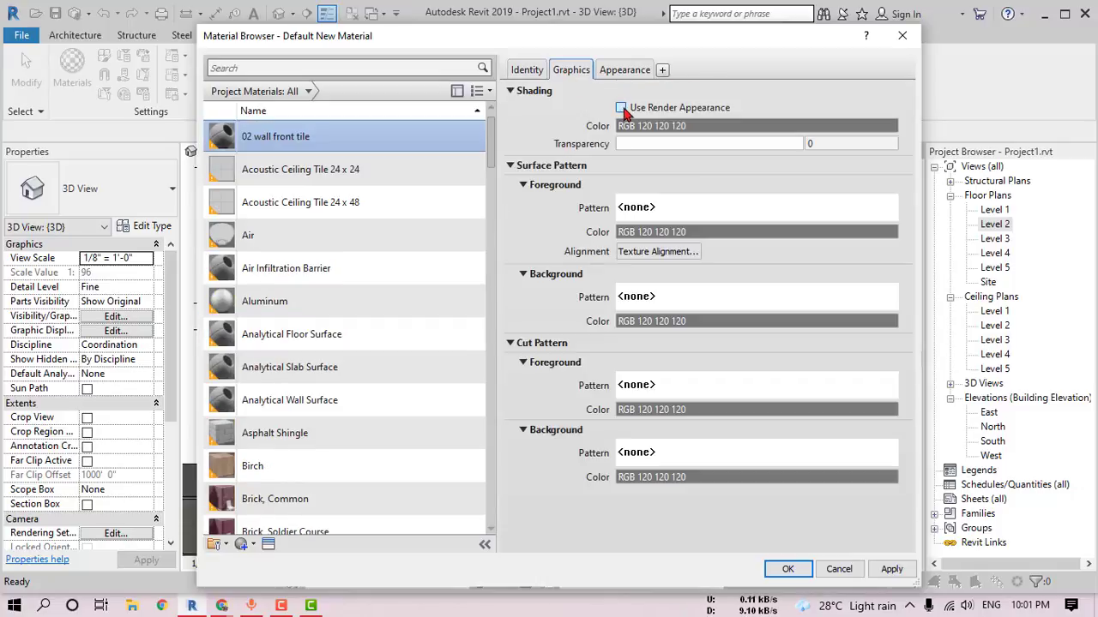
{"action": "left_click", "coordinate": [627, 69]}
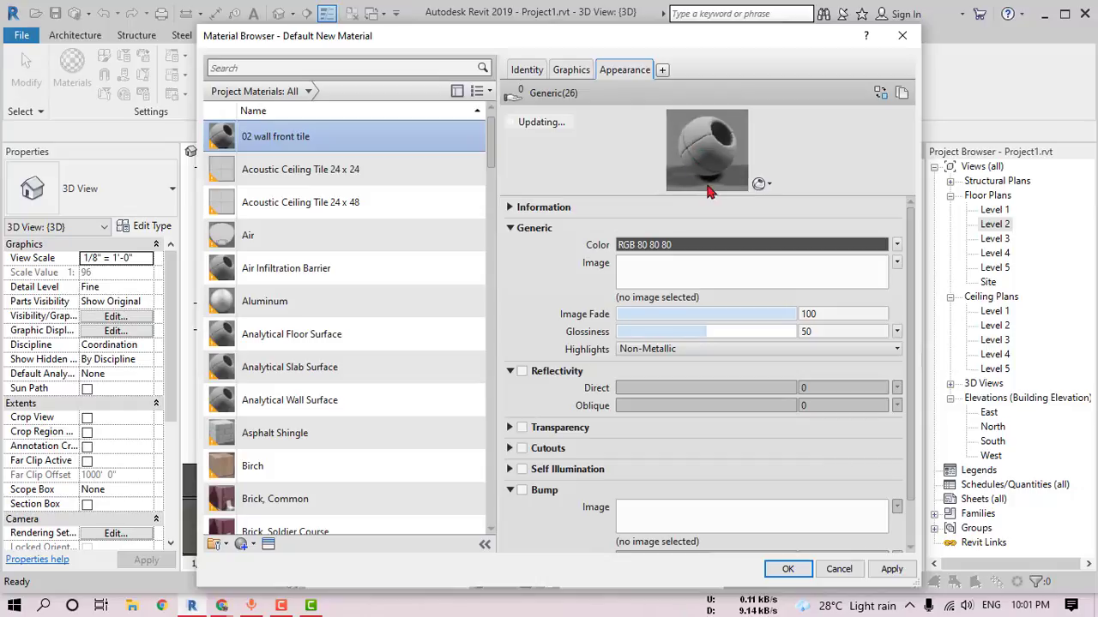
{"action": "left_click", "coordinate": [880, 92]}
Step: Switch the Asset Browser to thumbnails and apply Birch - Glossy from the Wood appearance library
{"action": "left_click", "coordinate": [183, 124]}
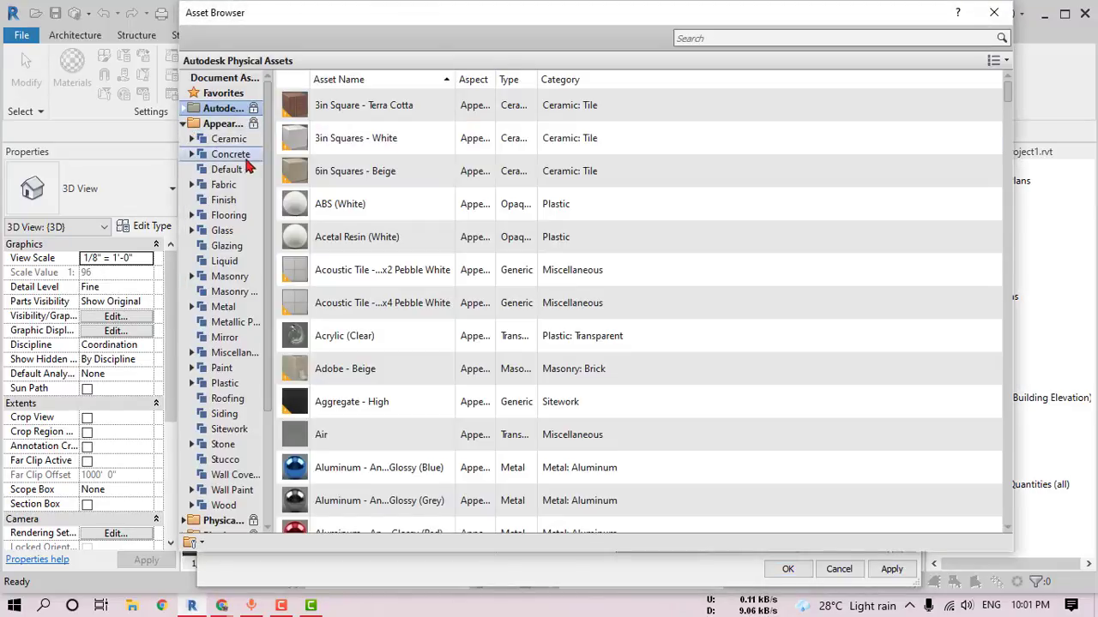
{"action": "left_click_drag", "start_coordinate": [273, 168], "coordinate": [382, 167]}
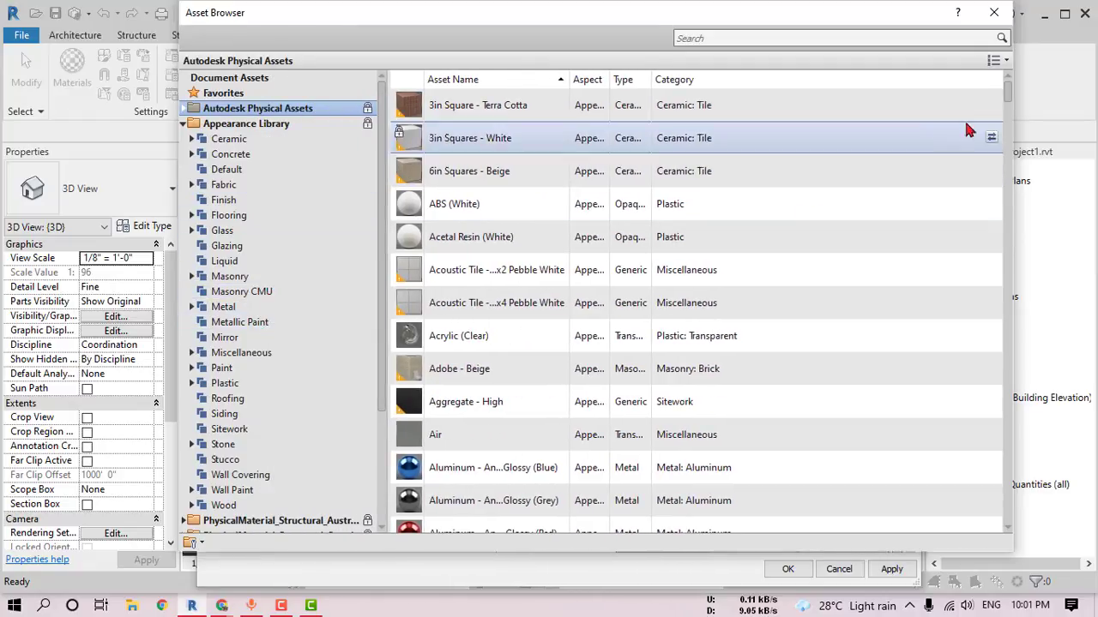
{"action": "left_click", "coordinate": [997, 60]}
{"action": "left_click", "coordinate": [950, 340]}
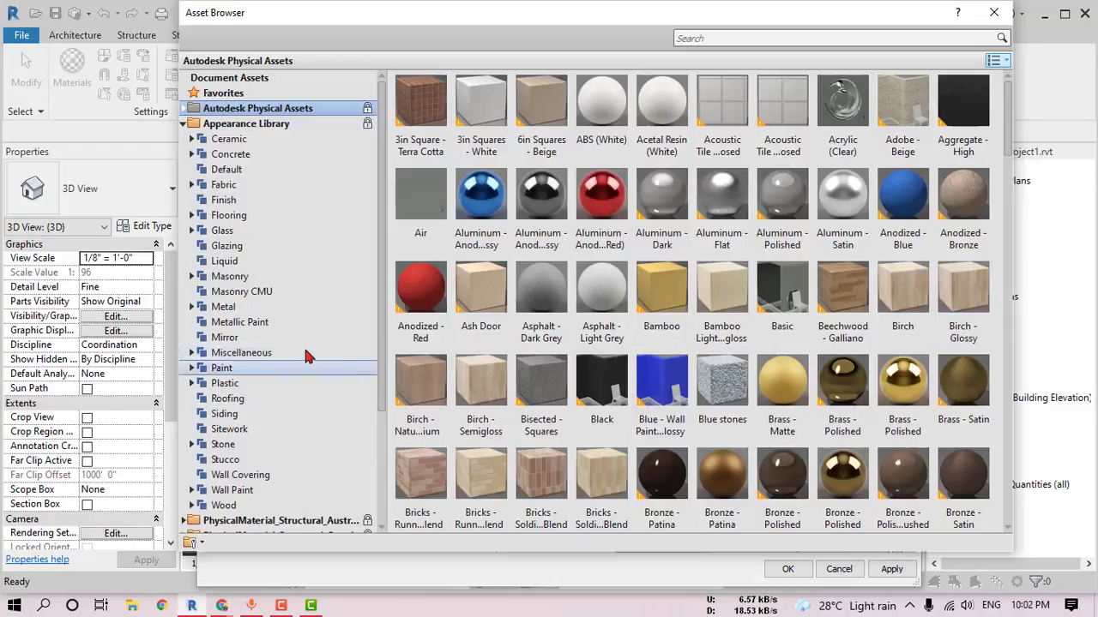
{"action": "scroll", "coordinate": [248, 425], "scroll_direction": "down", "scroll_amount": 1}
{"action": "left_click", "coordinate": [230, 458]}
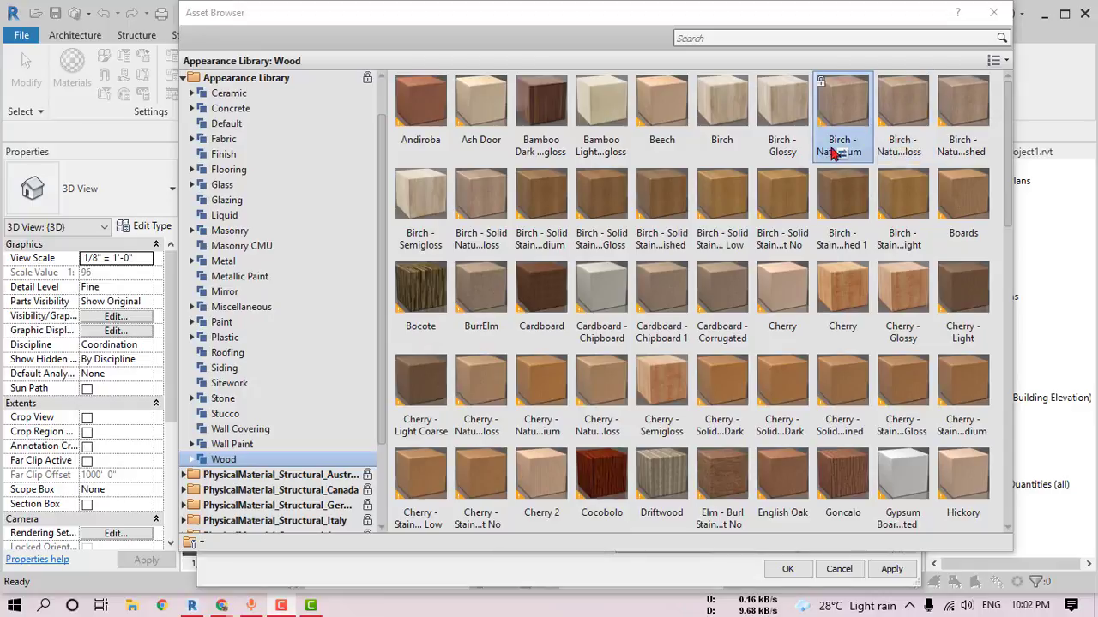
{"action": "double_click", "coordinate": [782, 137]}
{"action": "left_click", "coordinate": [993, 12]}
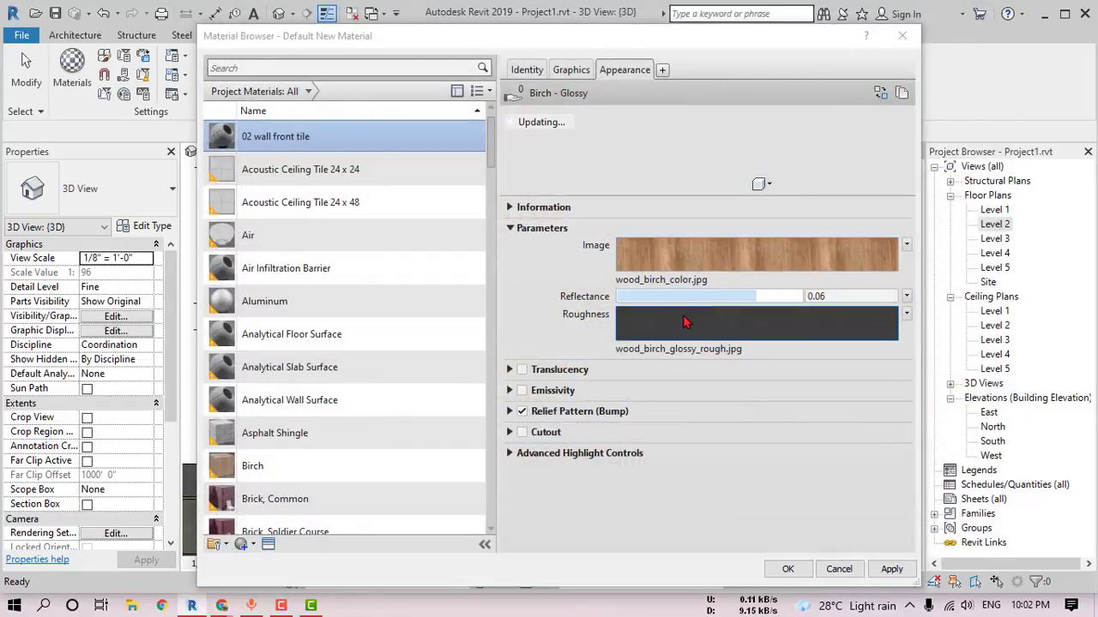
Step: Browse to Textures > 01.HQ Textures > Tiles to choose a new appearance colour image
{"action": "left_click", "coordinate": [511, 411]}
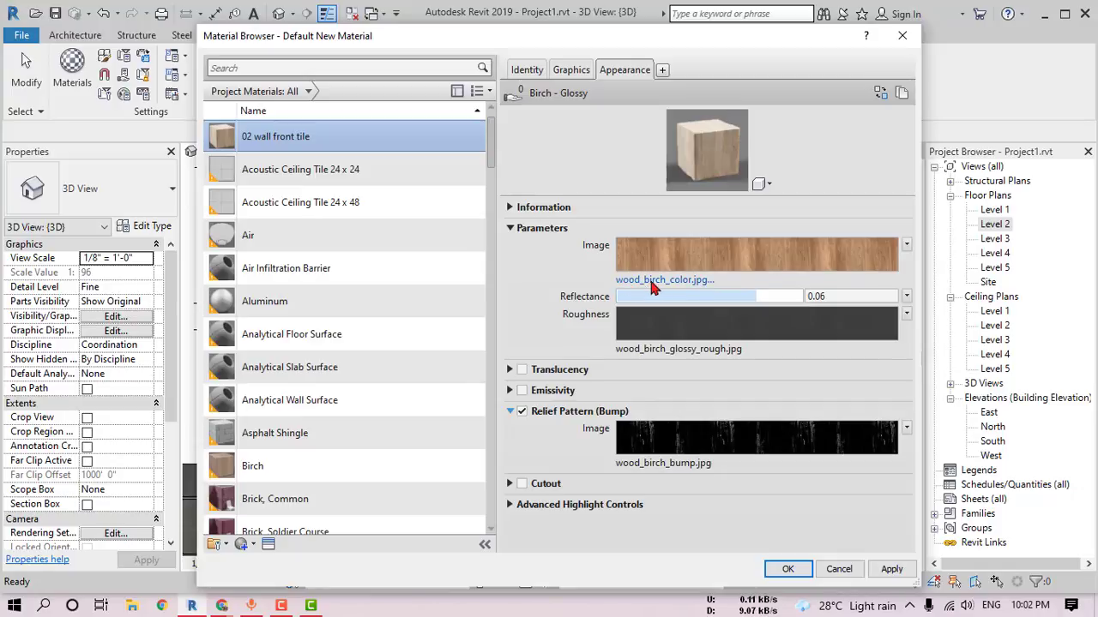
{"action": "left_click", "coordinate": [651, 281]}
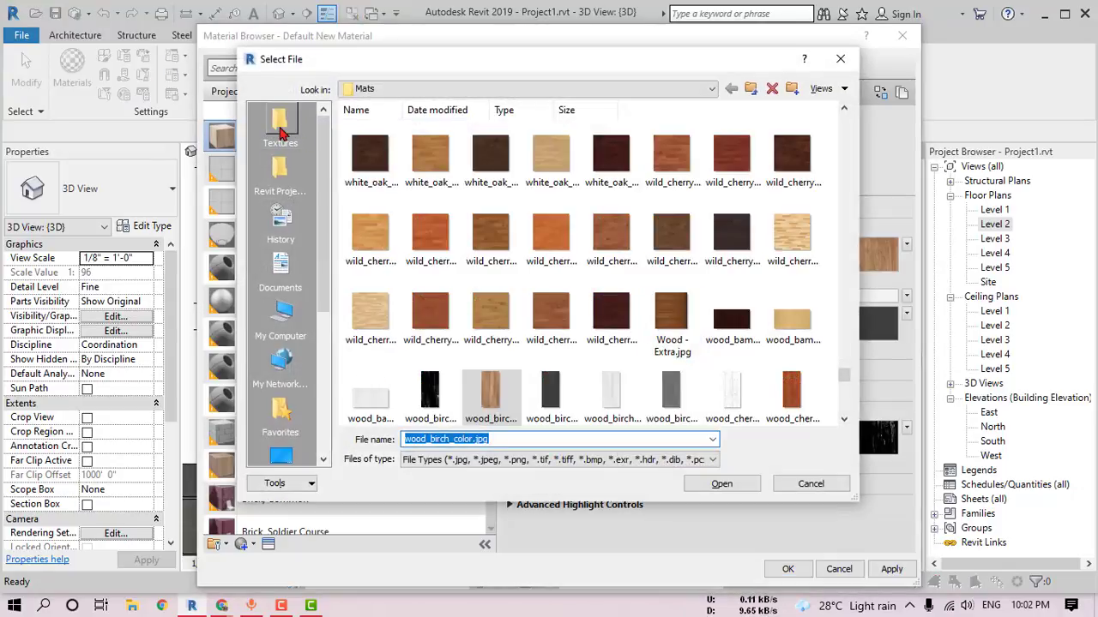
{"action": "left_click", "coordinate": [279, 128]}
{"action": "double_click", "coordinate": [367, 154]}
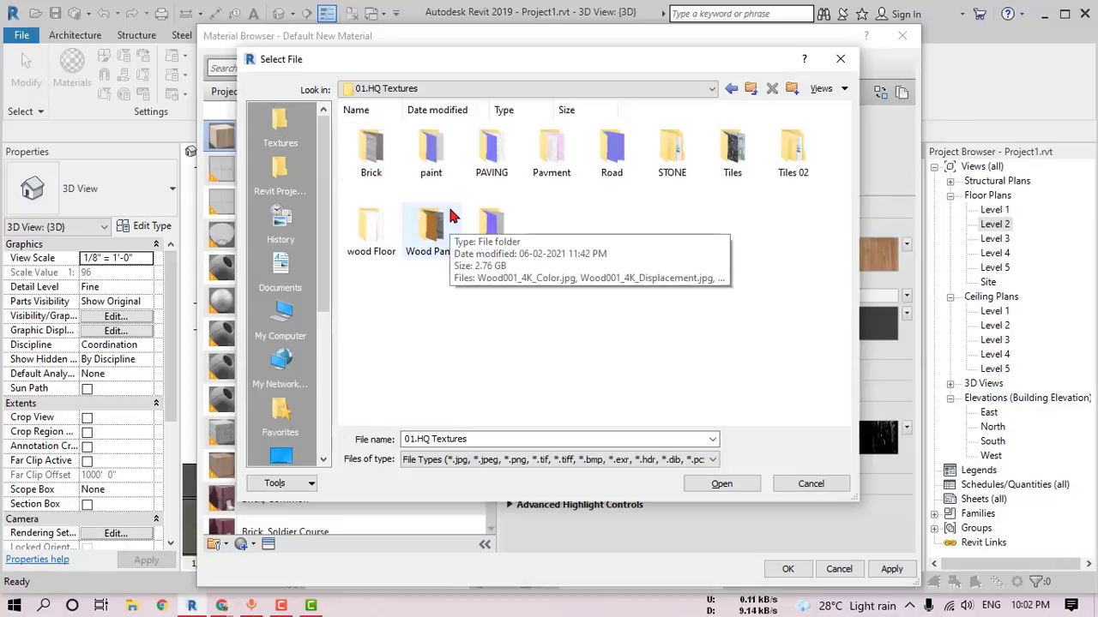
{"action": "double_click", "coordinate": [728, 144]}
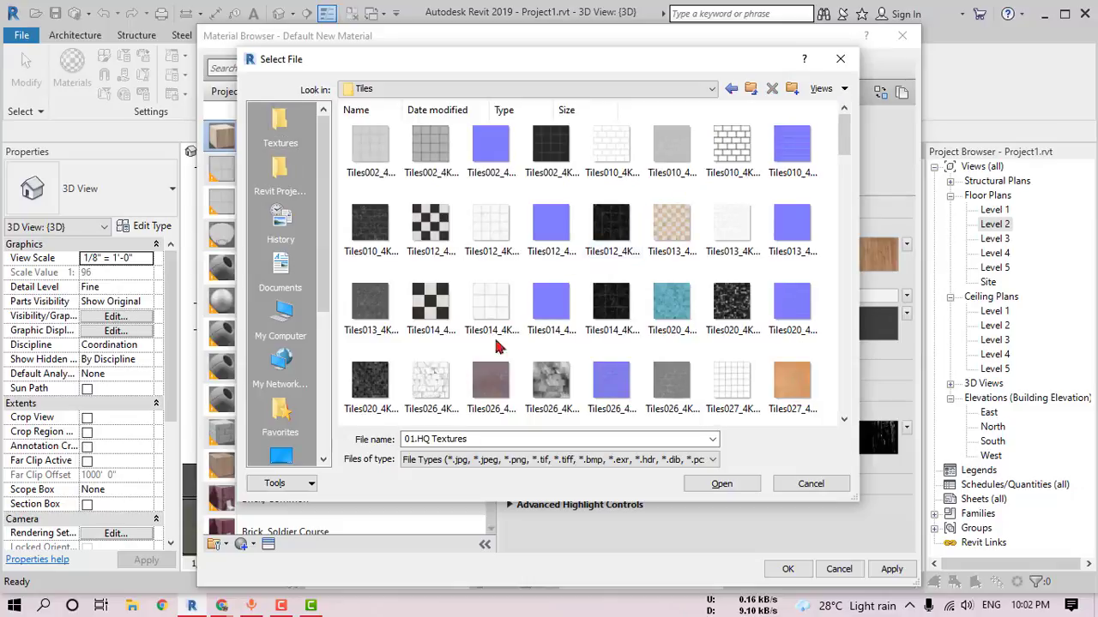
{"action": "mouse_move", "coordinate": [221, 605]}
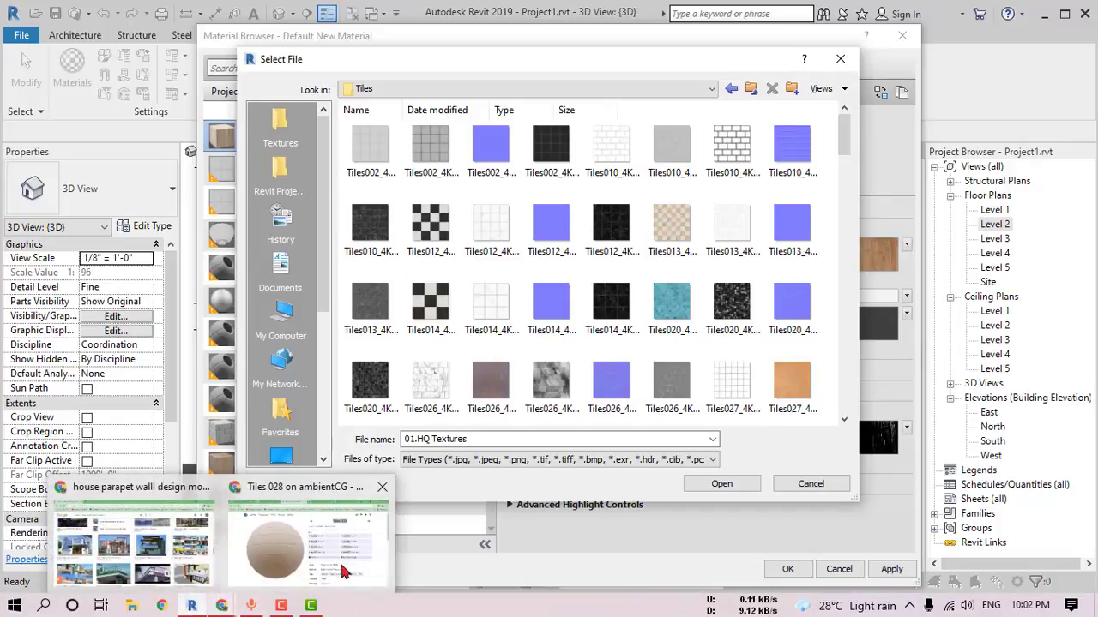
Step: Check the Tiles 028 name in Chrome, then load Tiles028_4K_Color.jpg as the image
{"action": "left_click", "coordinate": [355, 543]}
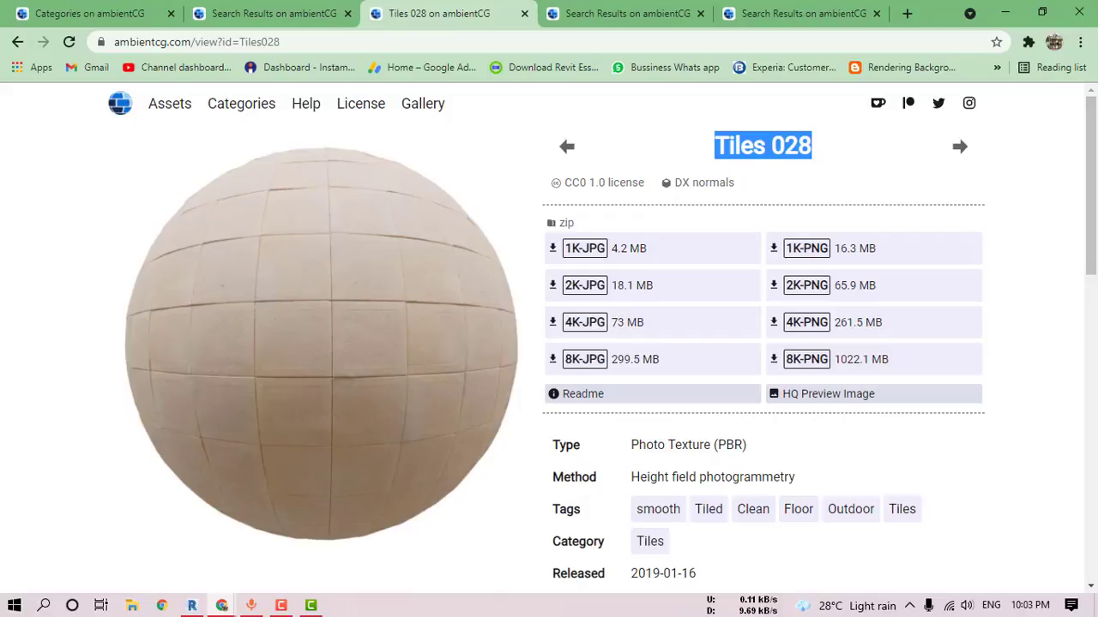
{"action": "left_click", "coordinate": [192, 605]}
{"action": "left_click", "coordinate": [485, 298]}
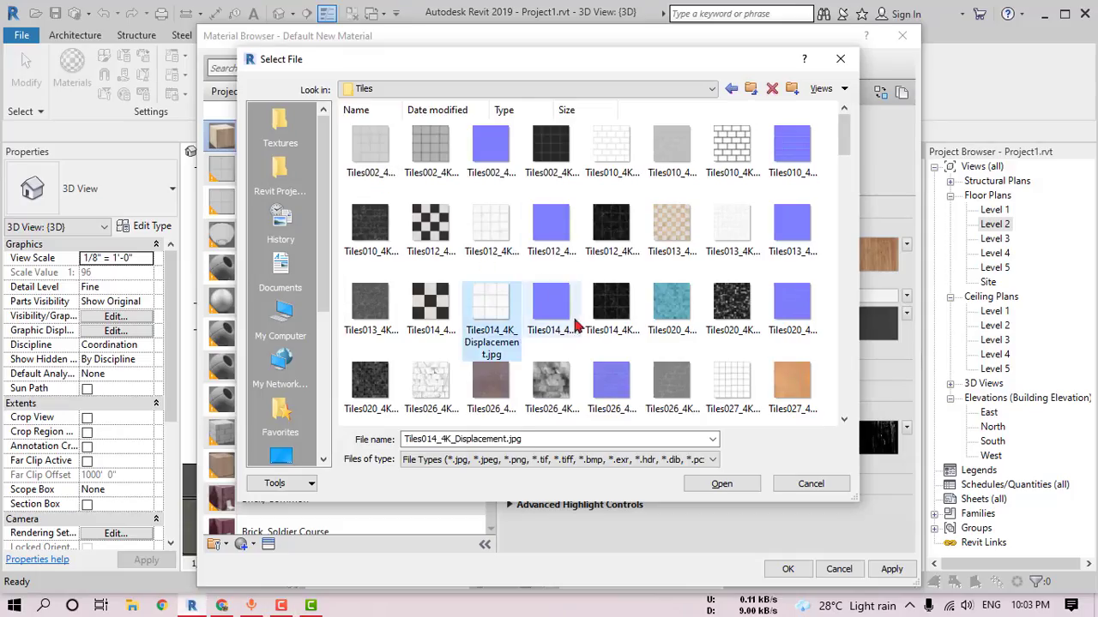
{"action": "scroll", "coordinate": [493, 300], "scroll_direction": "down", "scroll_amount": 1}
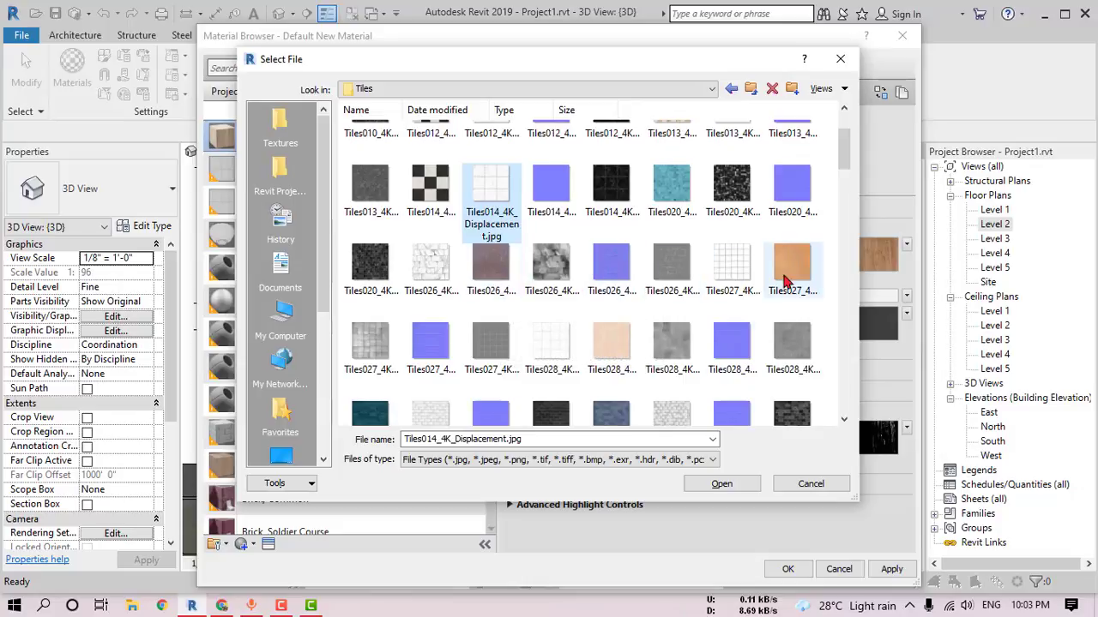
{"action": "left_click", "coordinate": [791, 273]}
{"action": "left_click", "coordinate": [612, 352]}
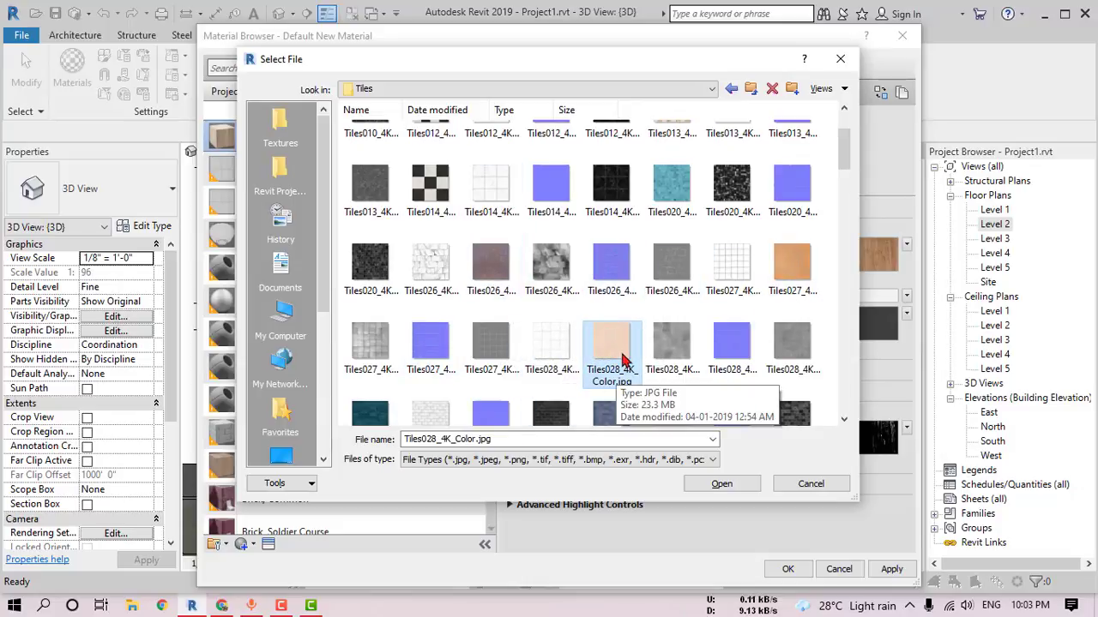
{"action": "left_click", "coordinate": [721, 485]}
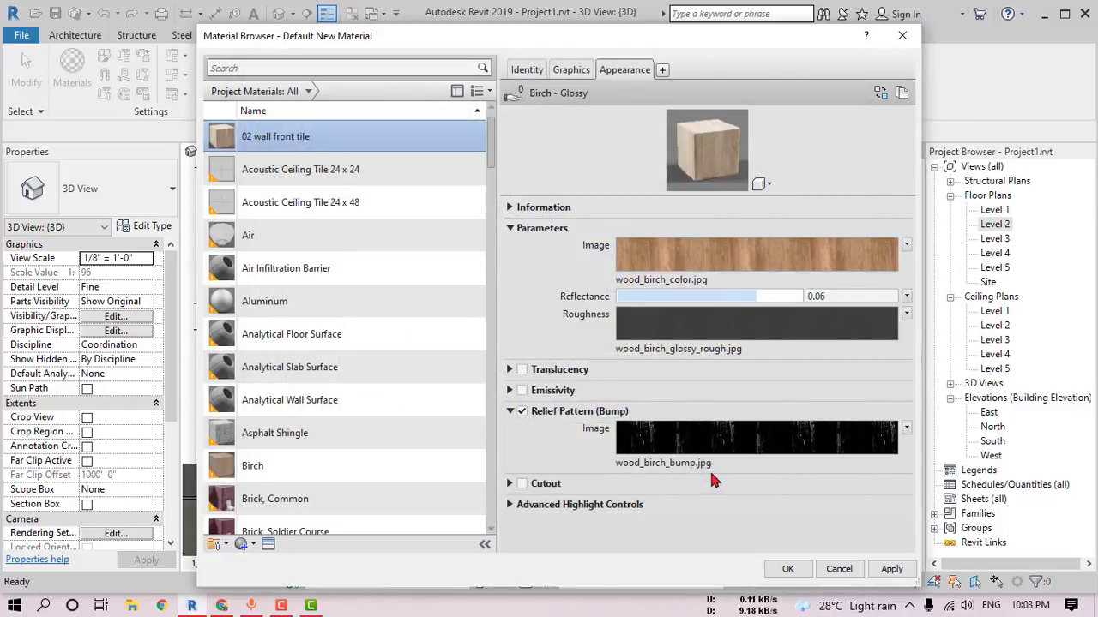
Step: In the Texture Editor, set the colour image sample size to 4'-0" by 4'-0"
{"action": "left_click", "coordinate": [752, 276]}
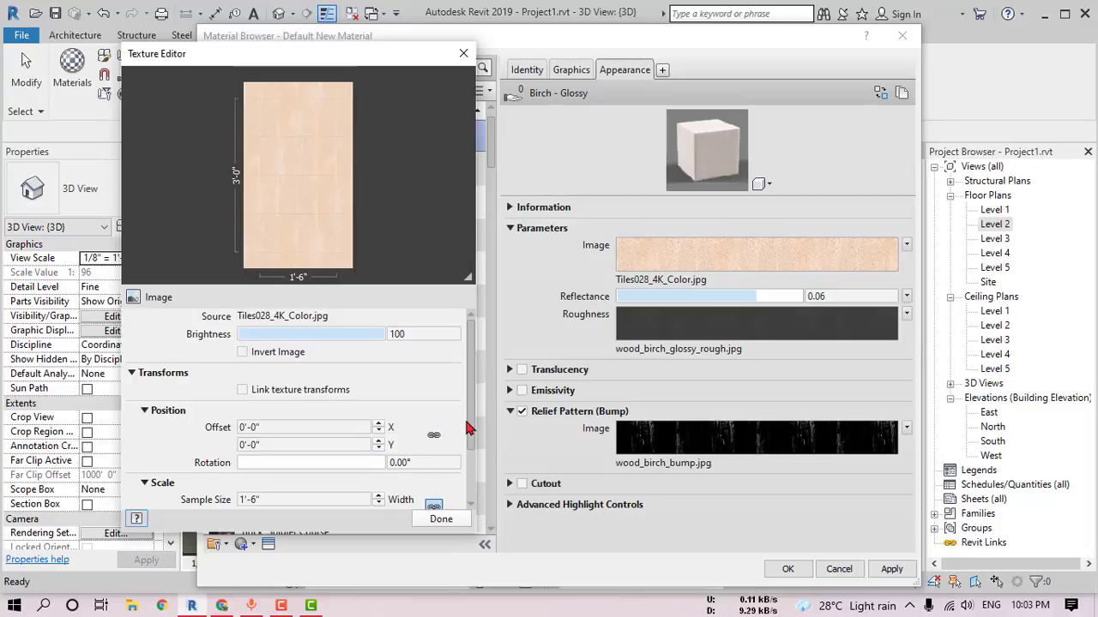
{"action": "scroll", "coordinate": [470, 429], "scroll_direction": "down", "scroll_amount": 2}
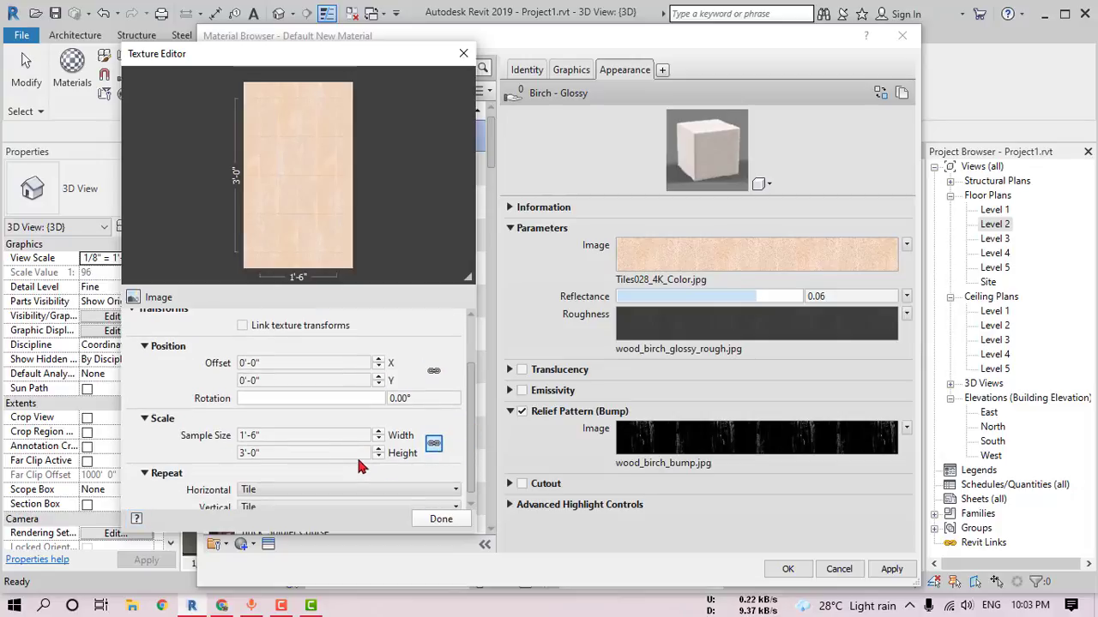
{"action": "double_click", "coordinate": [291, 438]}
{"action": "type", "text": "6'"}
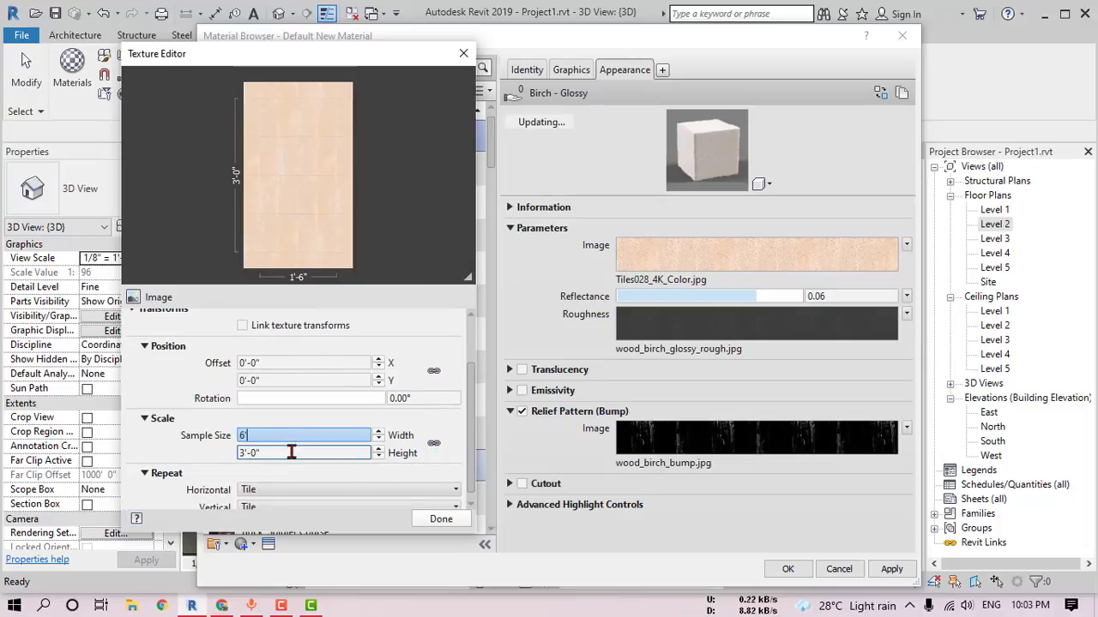
{"action": "key", "text": "Tab"}
{"action": "type", "text": "6"}
{"action": "key", "text": "Return"}
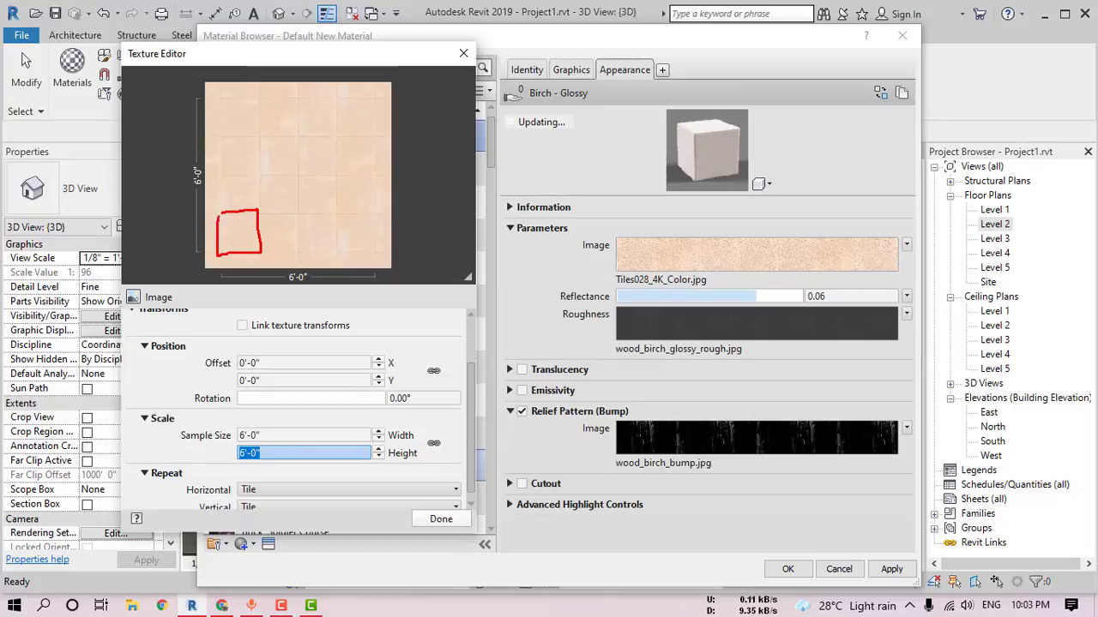
{"action": "left_click", "coordinate": [276, 440]}
{"action": "type", "text": "4'"}
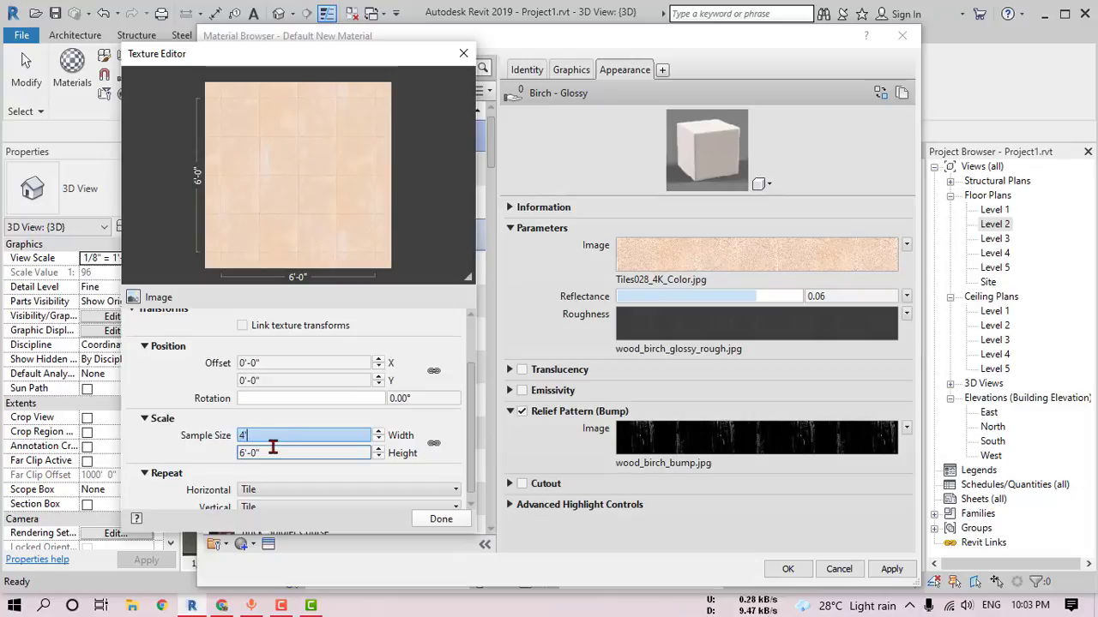
{"action": "key", "text": "Tab"}
{"action": "type", "text": "4'"}
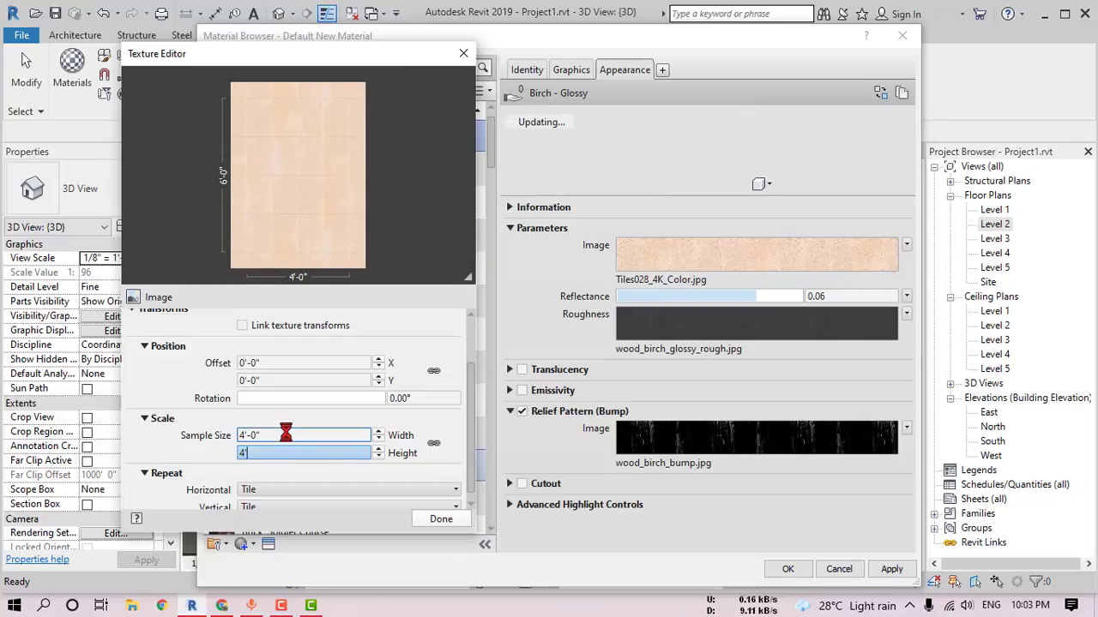
{"action": "left_click", "coordinate": [287, 434]}
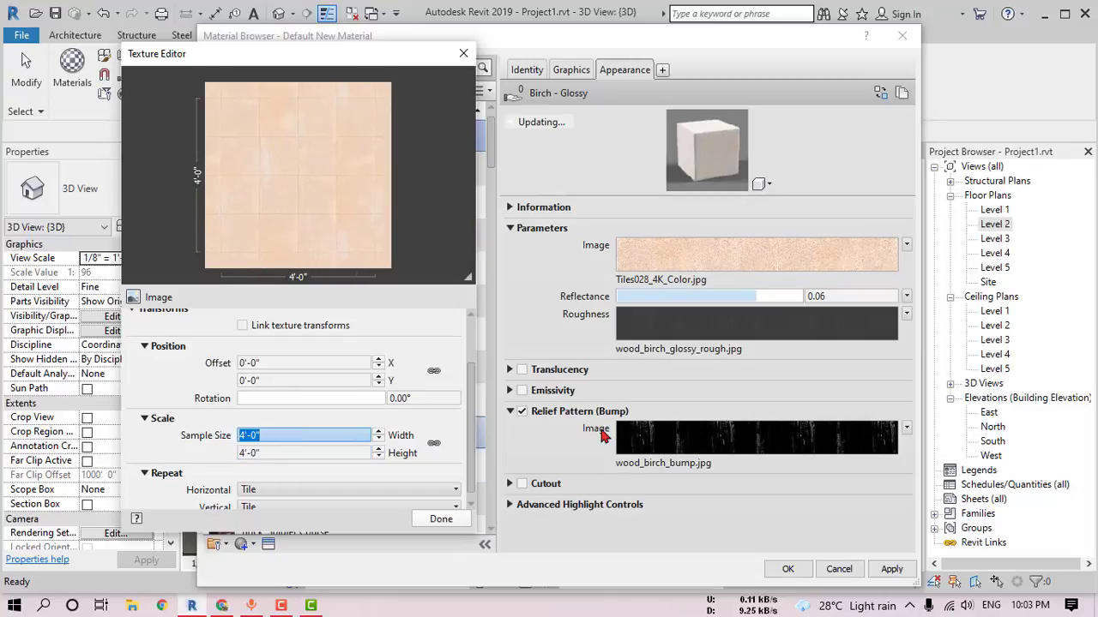
Step: Load Tiles028_4K_Roughness.jpg from the Tiles folder as the roughness image
{"action": "left_click", "coordinate": [440, 520]}
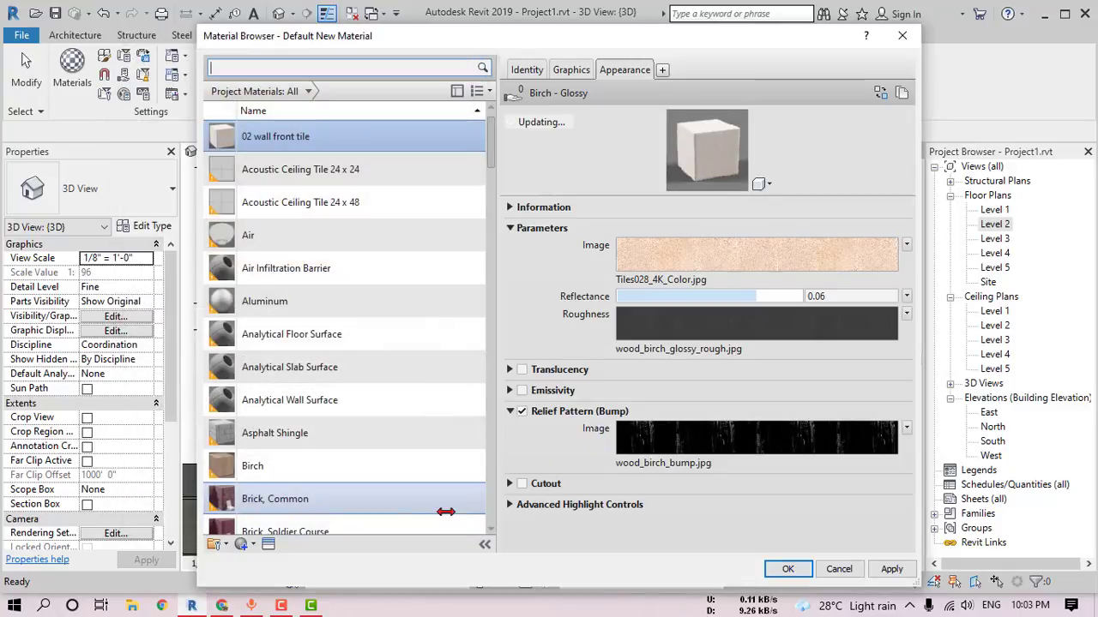
{"action": "left_click", "coordinate": [684, 350]}
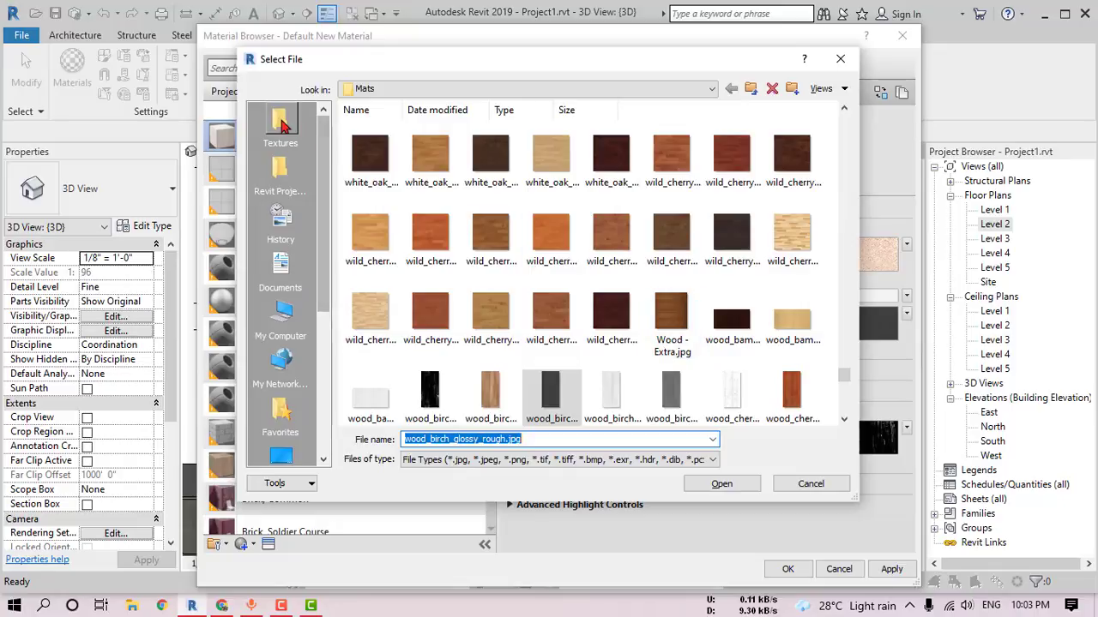
{"action": "left_click", "coordinate": [280, 129]}
{"action": "double_click", "coordinate": [371, 153]}
{"action": "double_click", "coordinate": [729, 154]}
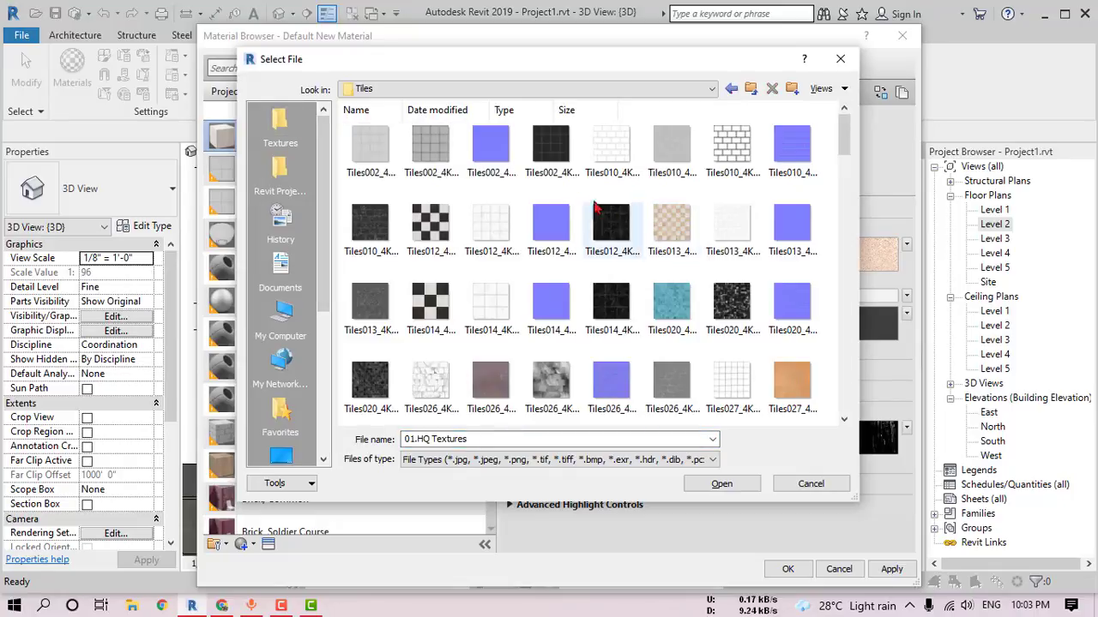
{"action": "left_click", "coordinate": [785, 381]}
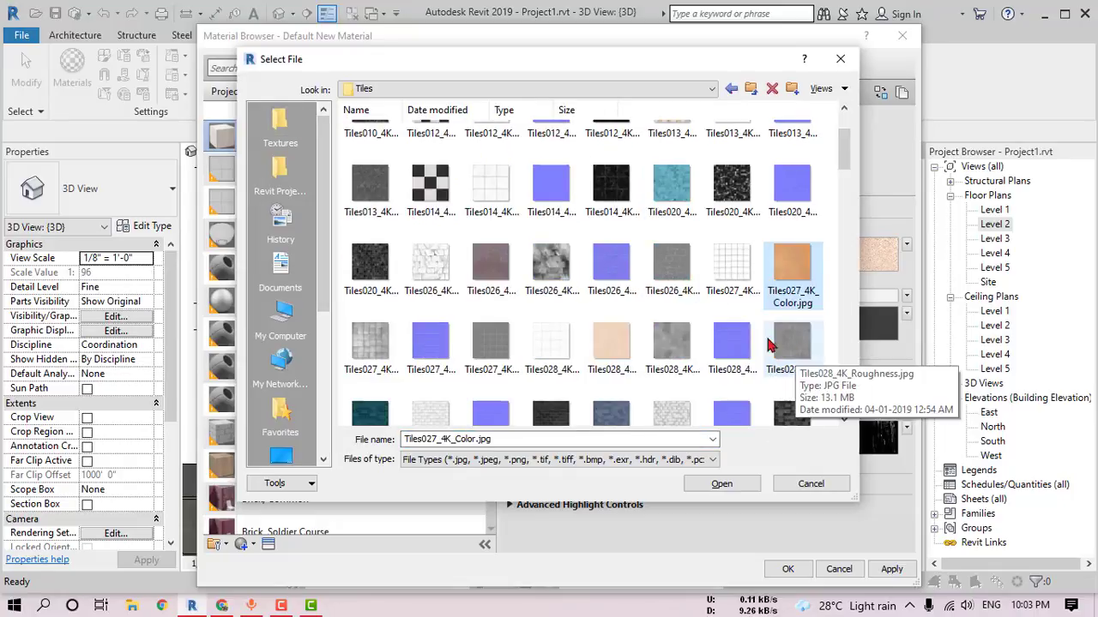
{"action": "left_click", "coordinate": [613, 343]}
{"action": "left_click", "coordinate": [672, 343]}
{"action": "left_click", "coordinate": [797, 352]}
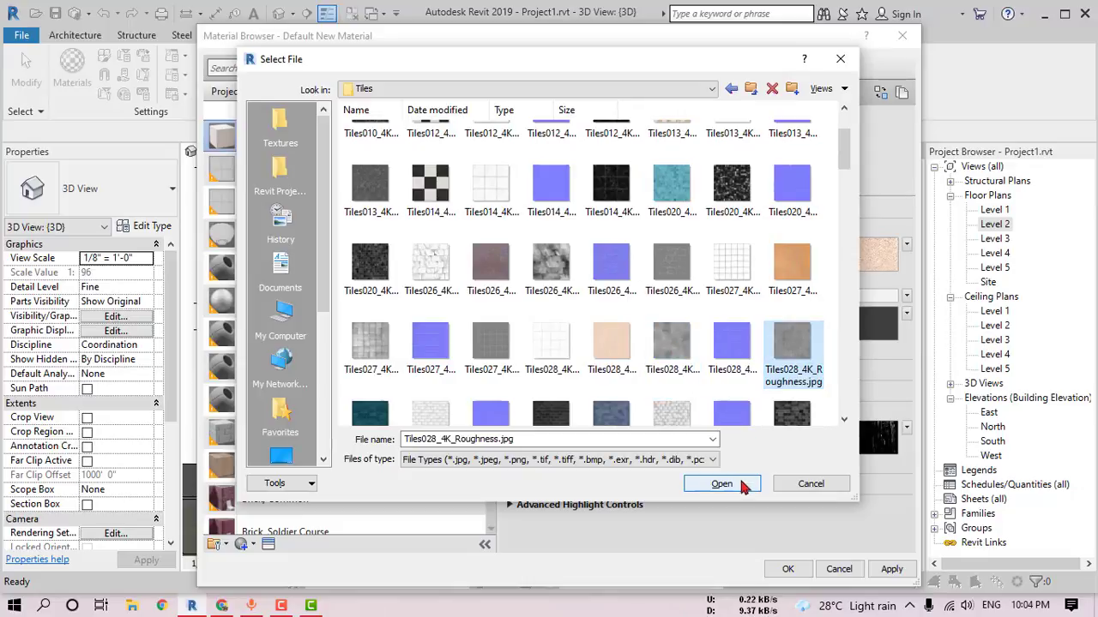
{"action": "left_click", "coordinate": [721, 484]}
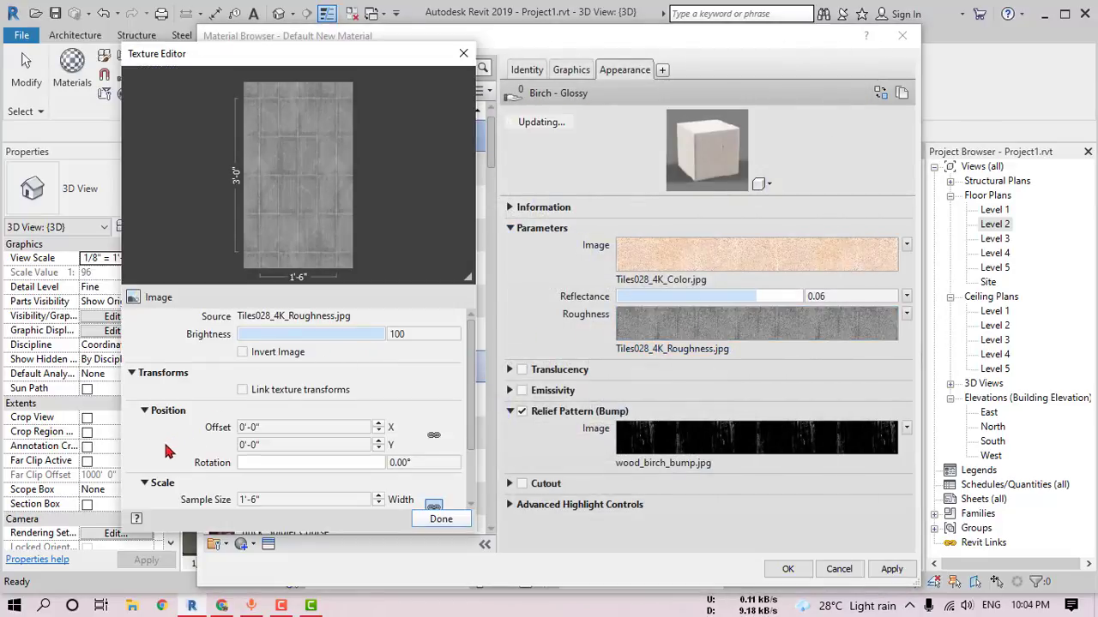
Step: Set the roughness texture sample size to 4'-0" by 4'-0", replacing the 8'-0" height
{"action": "scroll", "coordinate": [266, 414], "scroll_direction": "down", "scroll_amount": 3}
{"action": "left_click", "coordinate": [275, 427]}
{"action": "type", "text": "4'"}
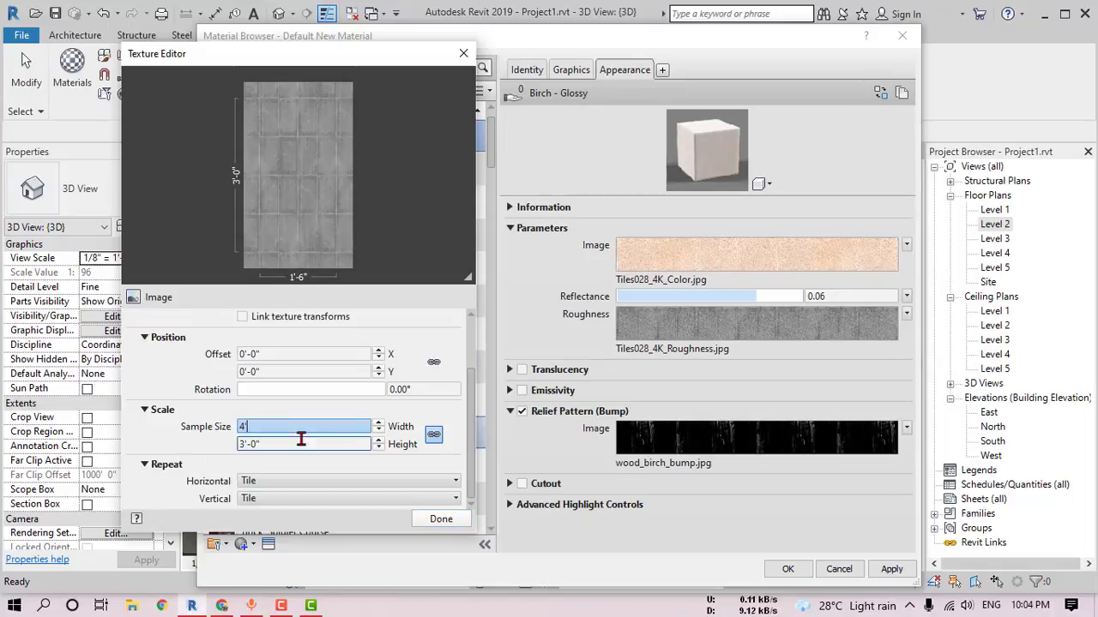
{"action": "key", "text": "Return"}
{"action": "left_click", "coordinate": [280, 444]}
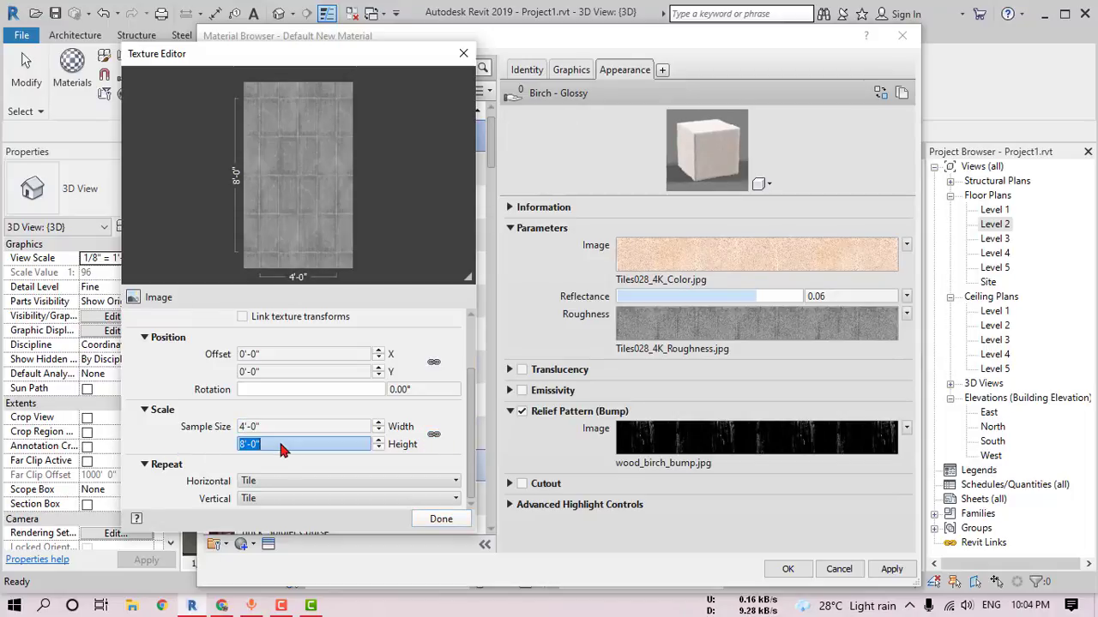
{"action": "type", "text": "4"}
{"action": "key", "text": "Return"}
{"action": "left_click", "coordinate": [287, 426]}
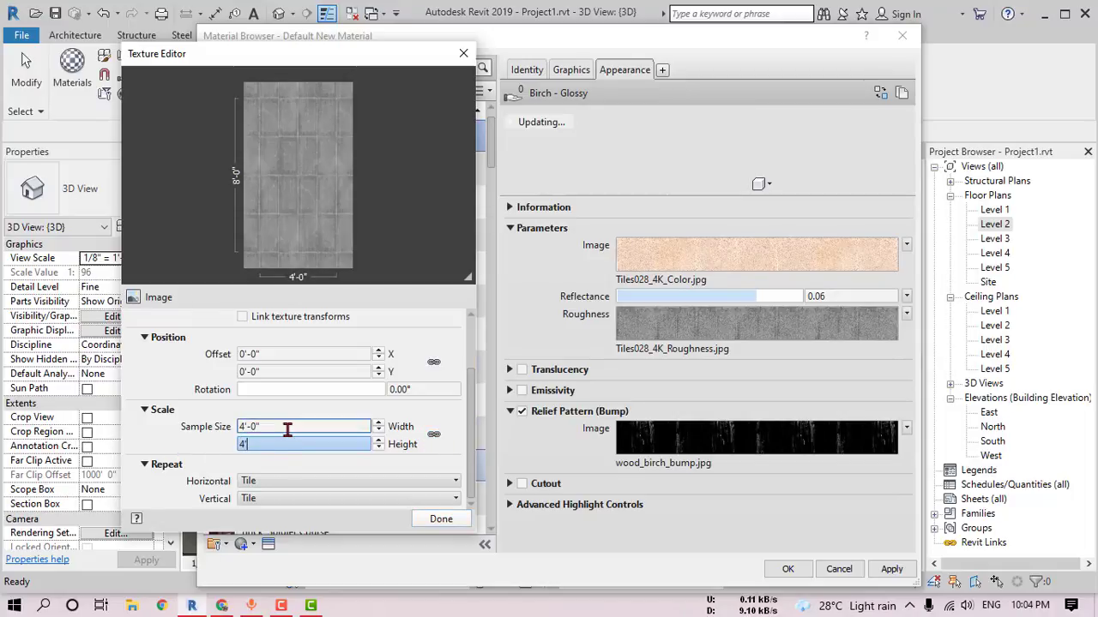
{"action": "left_click", "coordinate": [441, 519]}
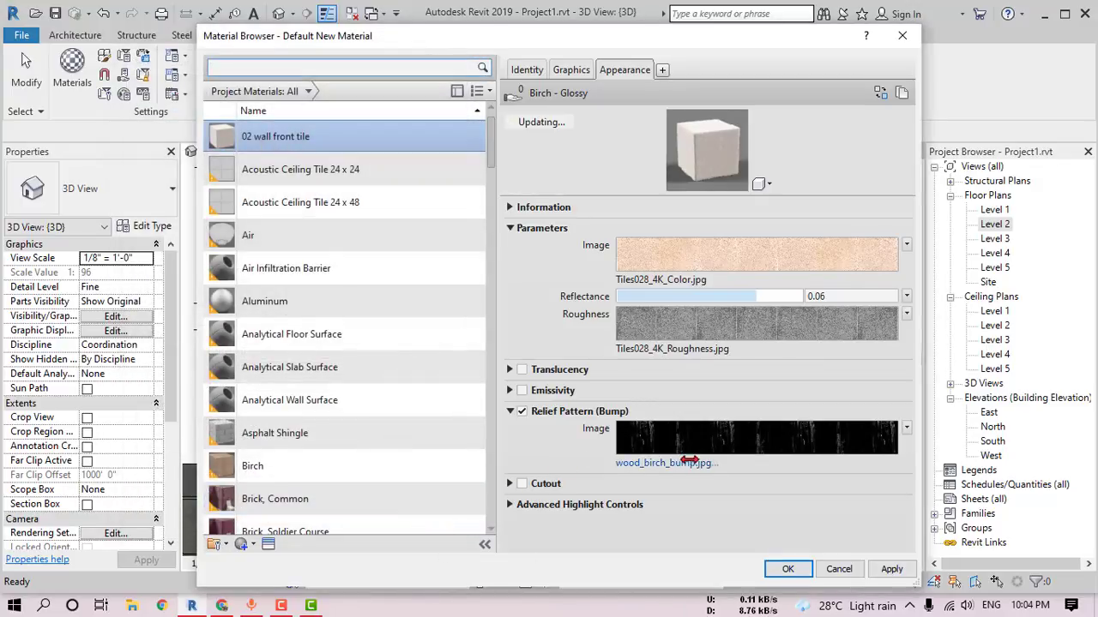
Step: Load Tiles028_4K_Displacement.jpg from the Tiles folder as the bump image
{"action": "left_click", "coordinate": [667, 463]}
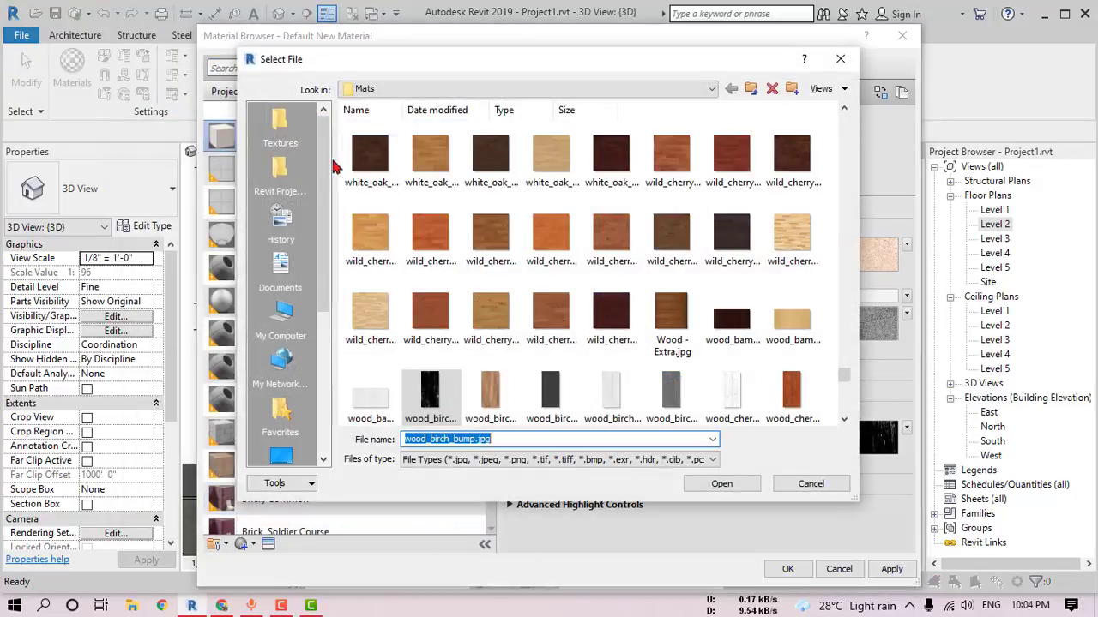
{"action": "left_click", "coordinate": [280, 129]}
{"action": "double_click", "coordinate": [401, 190]}
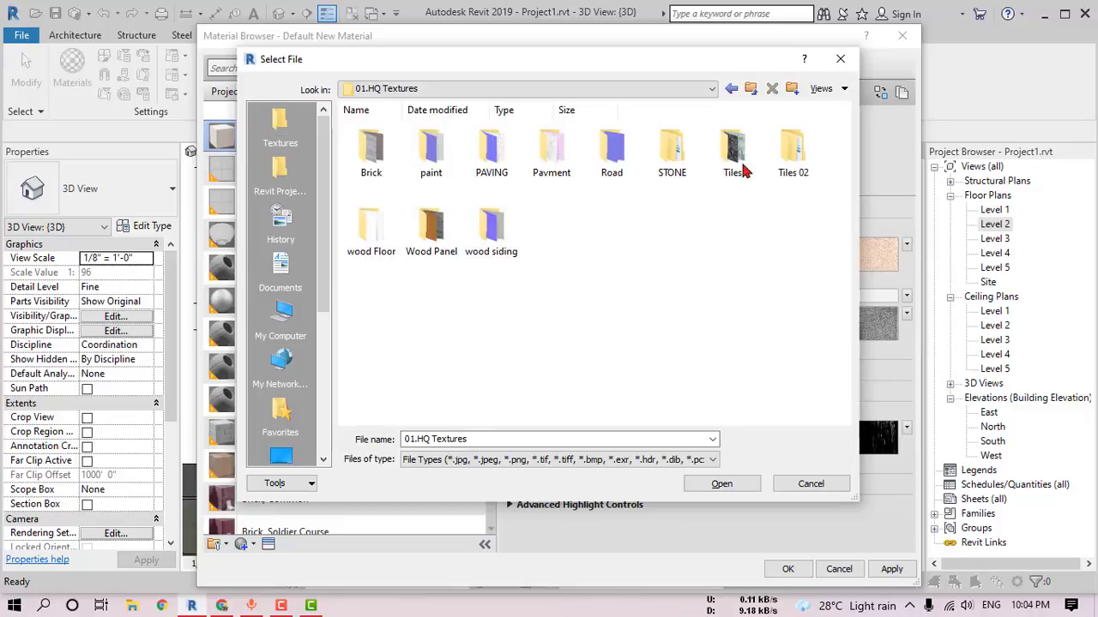
{"action": "double_click", "coordinate": [735, 153]}
{"action": "scroll", "coordinate": [652, 377], "scroll_direction": "down", "scroll_amount": 3}
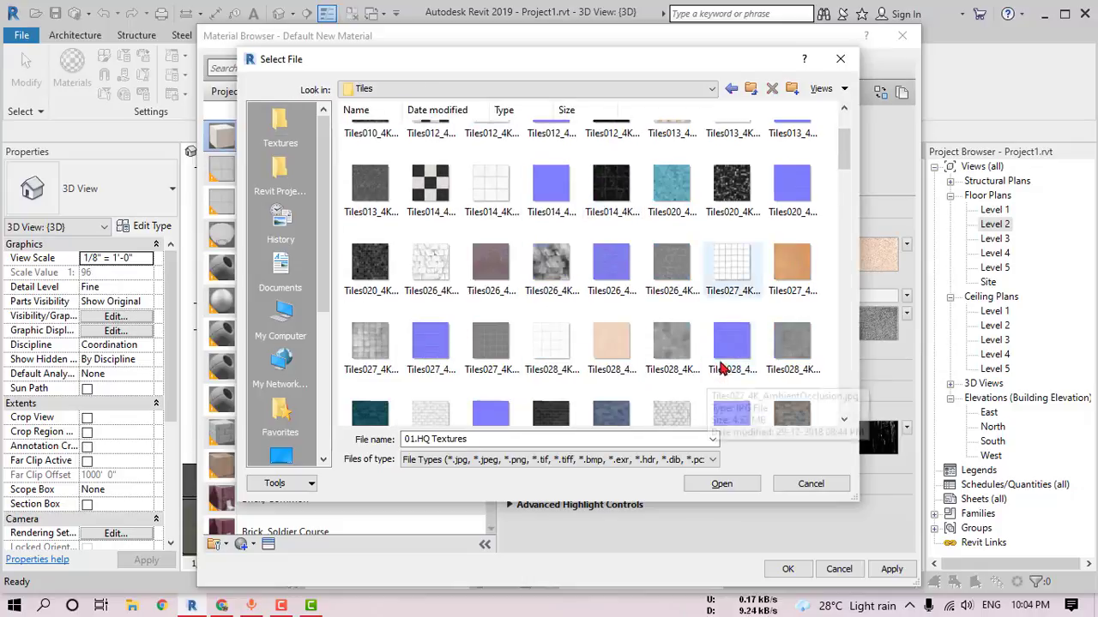
{"action": "left_click", "coordinate": [659, 352]}
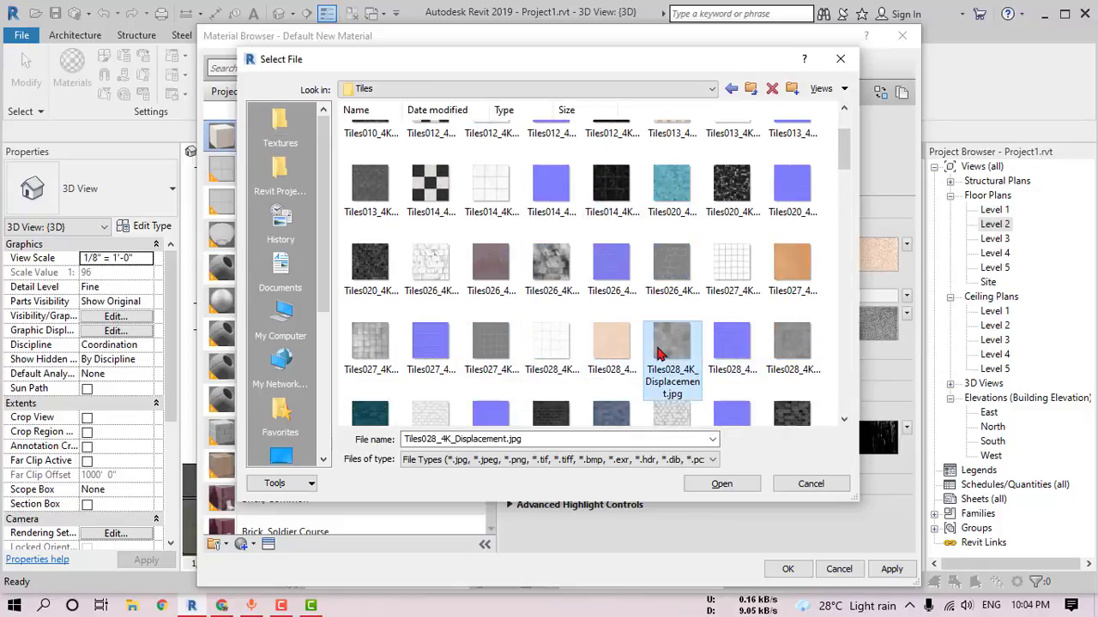
{"action": "left_click", "coordinate": [717, 484]}
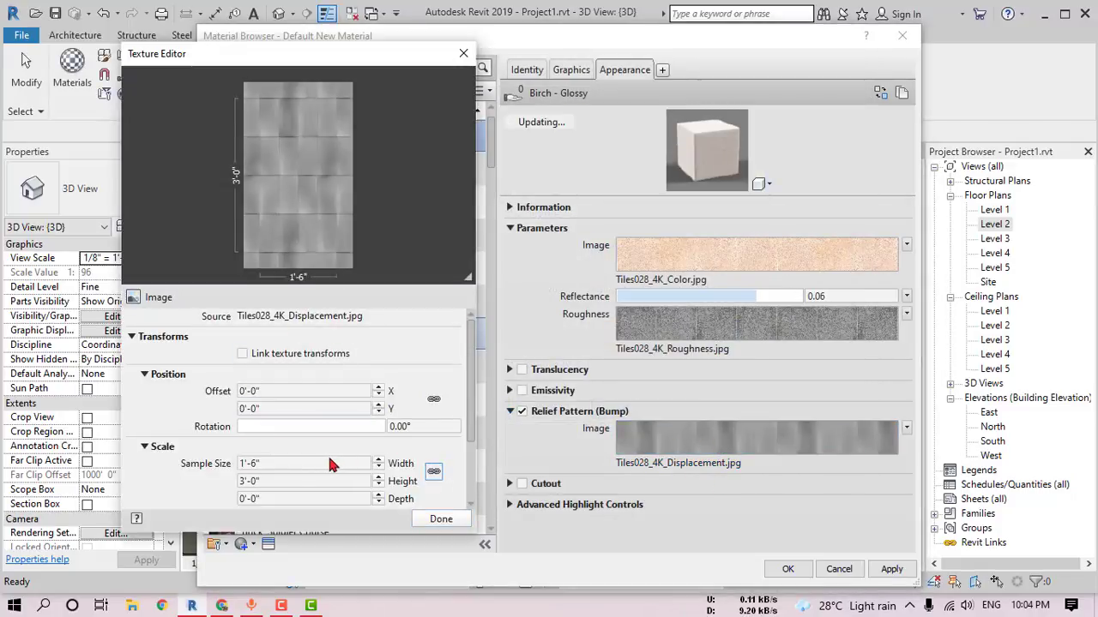
Step: Set the bump texture to 4'-0" by 4'-0" with a 1/4" depth
{"action": "left_click", "coordinate": [330, 460]}
{"action": "type", "text": "4"}
{"action": "left_click", "coordinate": [324, 478]}
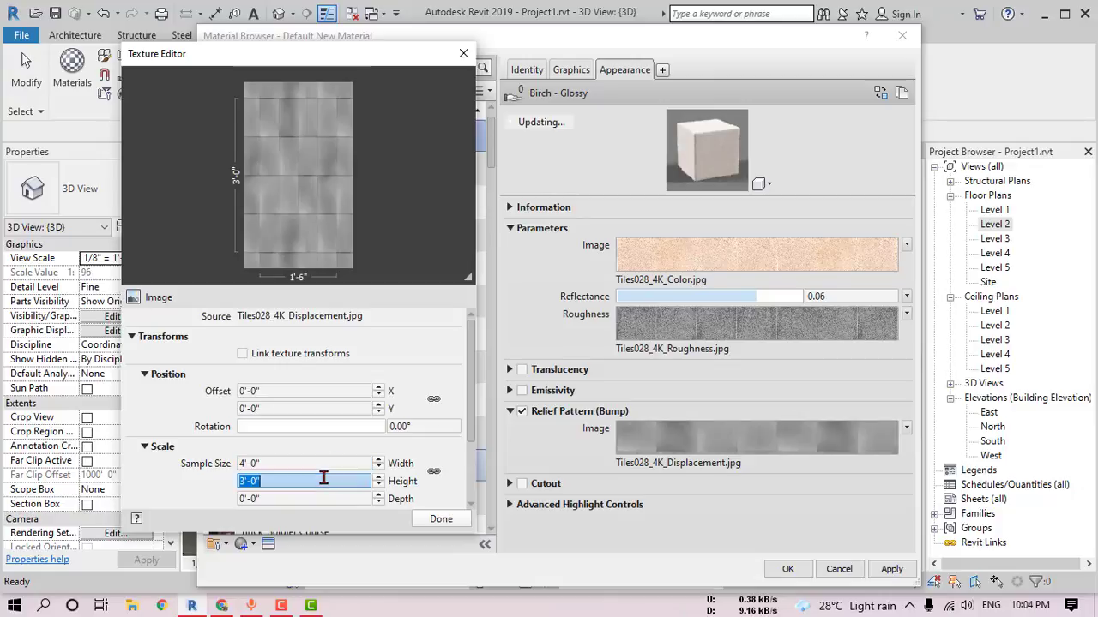
{"action": "type", "text": "4"}
{"action": "left_click", "coordinate": [319, 499]}
{"action": "type", "text": ".25"}
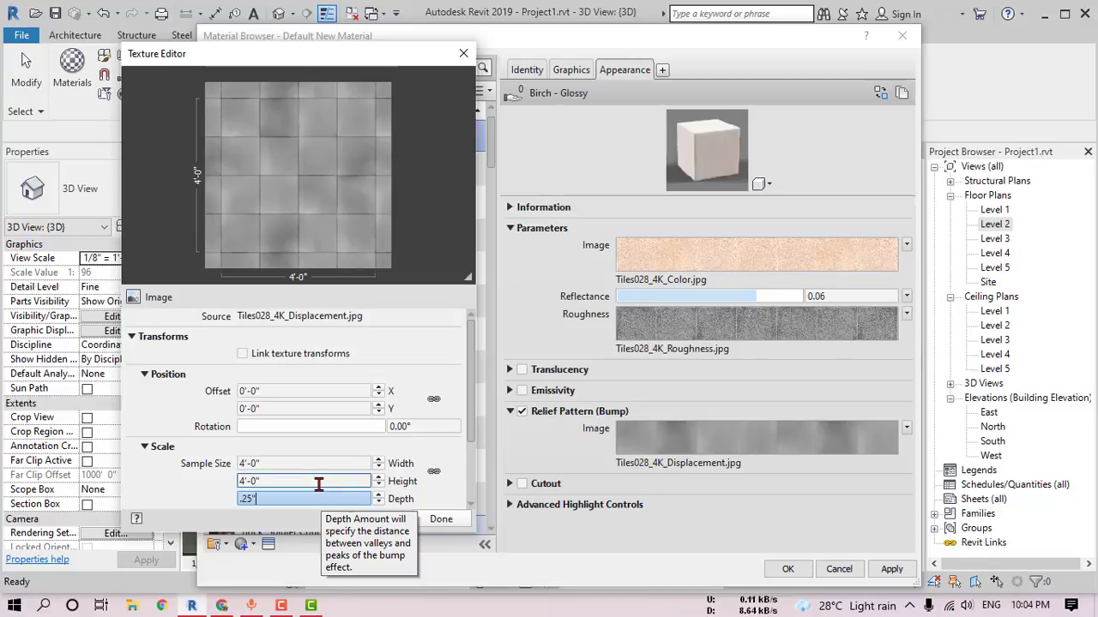
{"action": "left_click", "coordinate": [318, 482]}
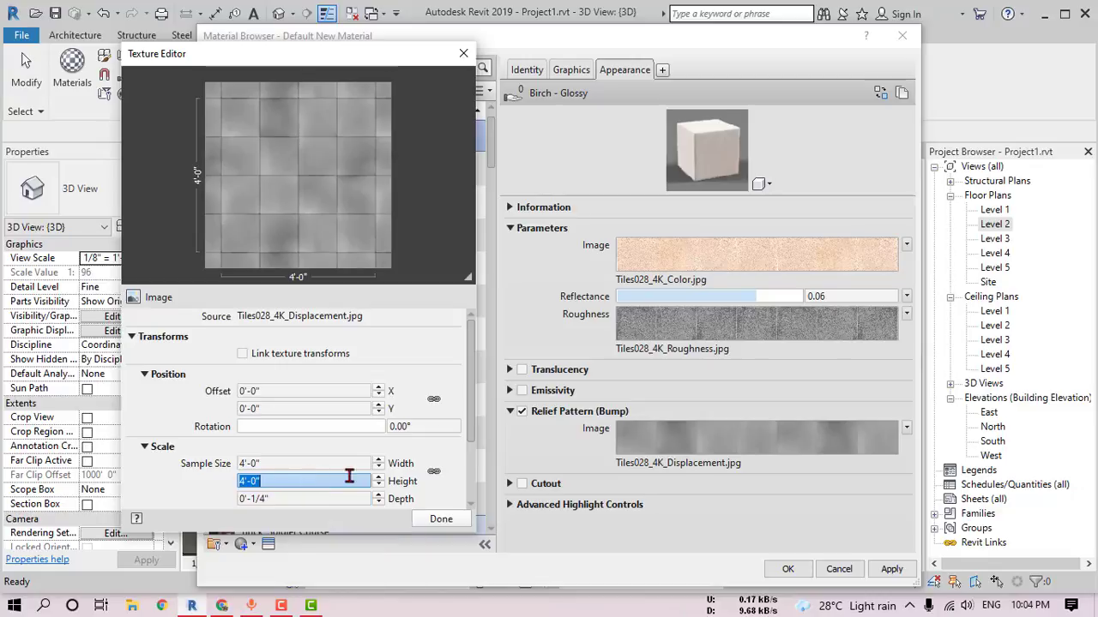
{"action": "left_click", "coordinate": [440, 520]}
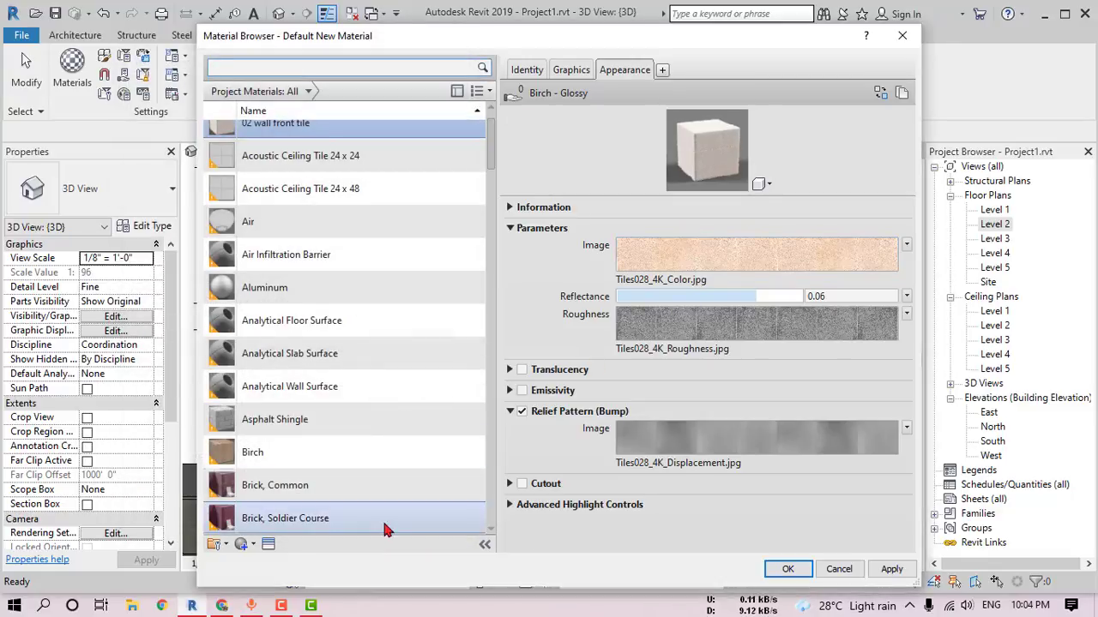
Step: Assign the 02 wall front tile material to the in-place wall-tile extrusion
{"action": "left_click", "coordinate": [789, 564]}
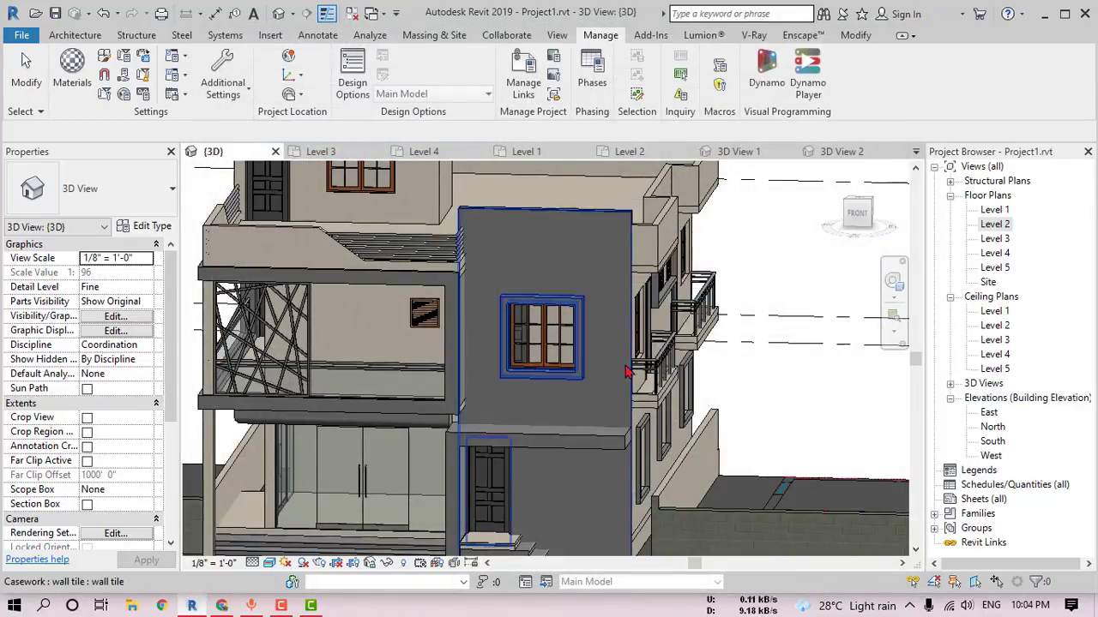
{"action": "left_click", "coordinate": [570, 255]}
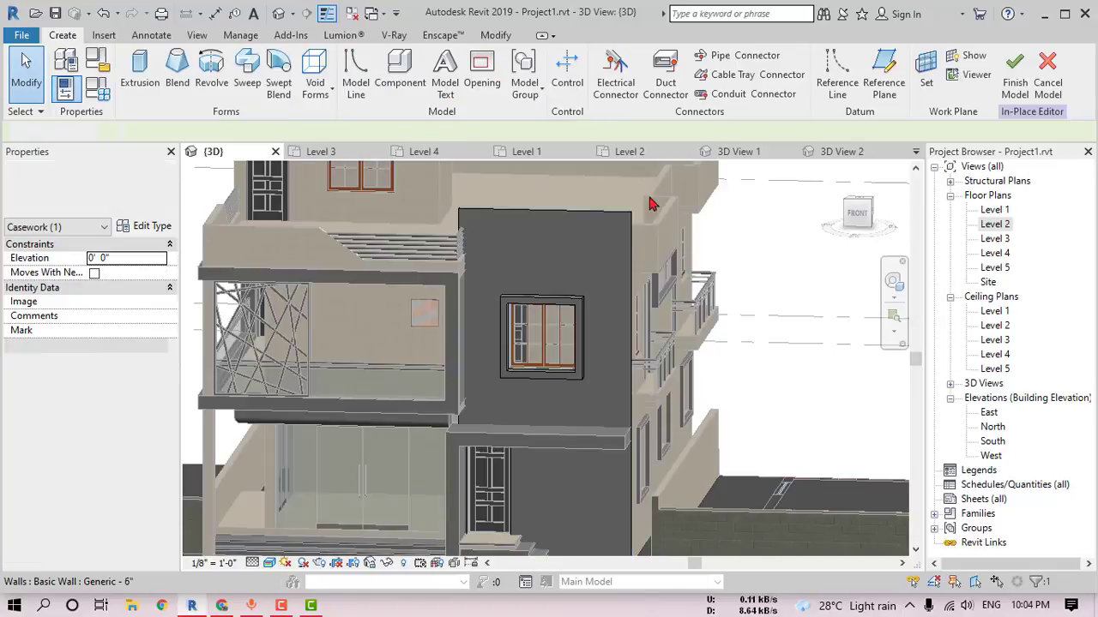
{"action": "left_click", "coordinate": [588, 247]}
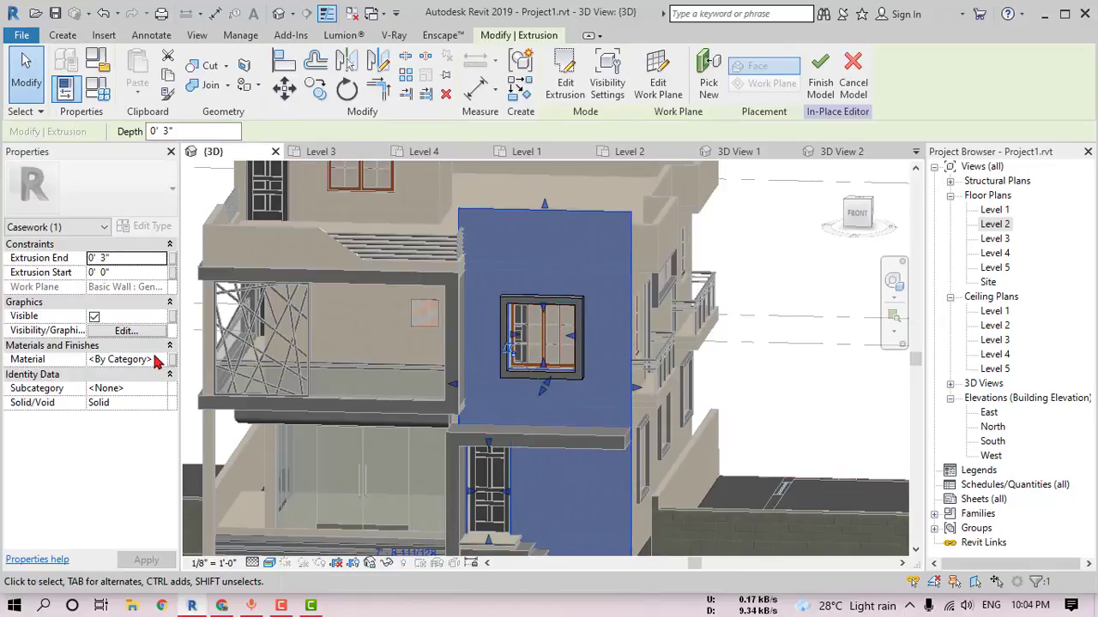
{"action": "left_click", "coordinate": [155, 360]}
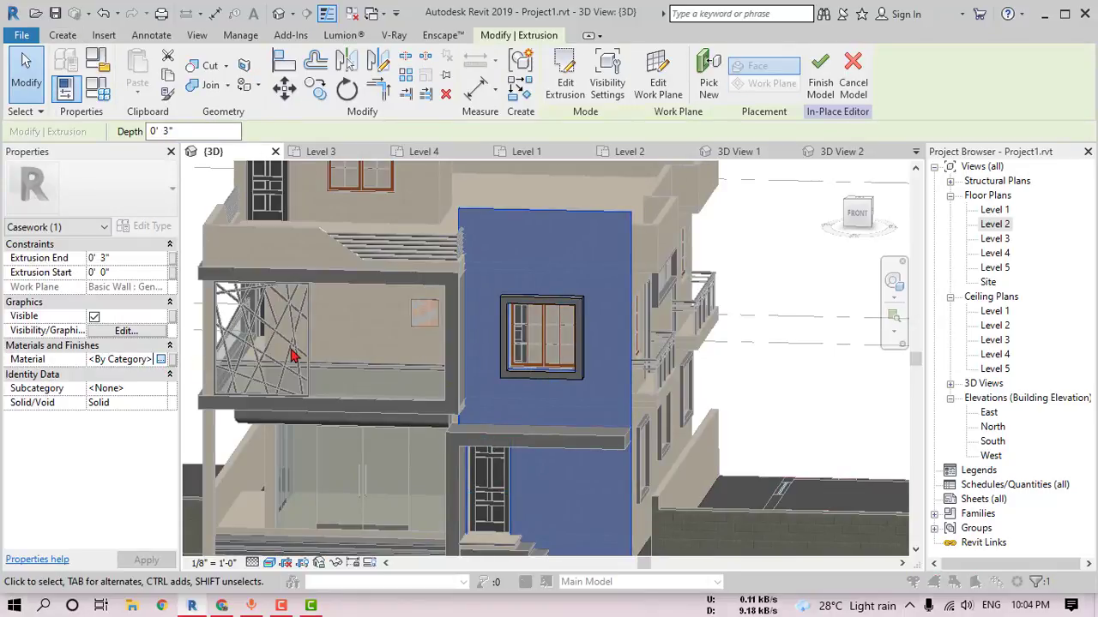
{"action": "left_click", "coordinate": [160, 360]}
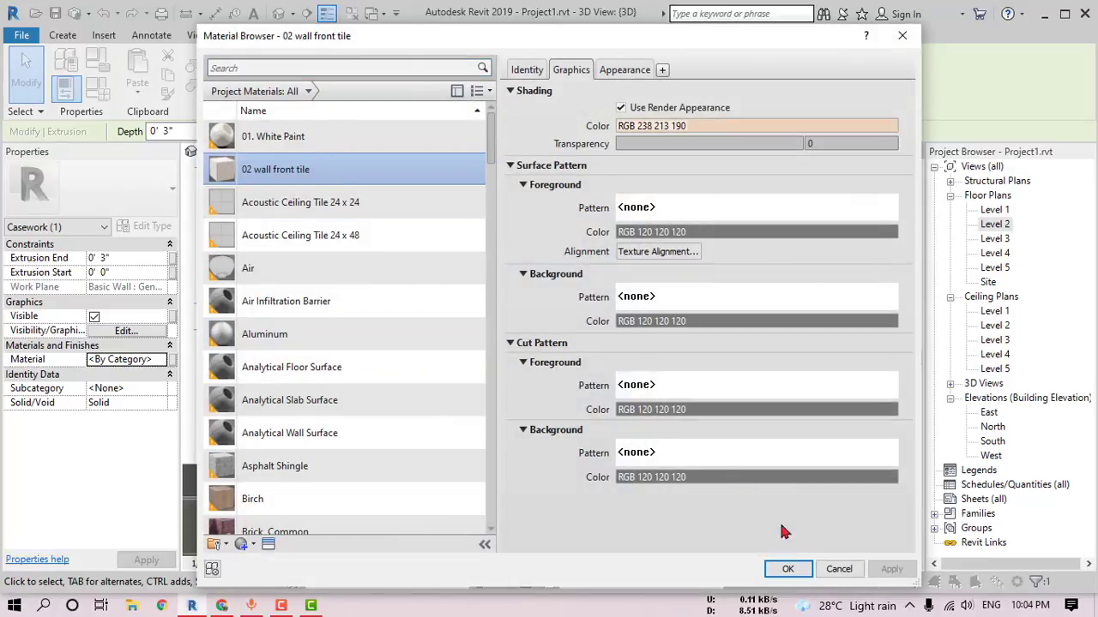
{"action": "left_click", "coordinate": [788, 570]}
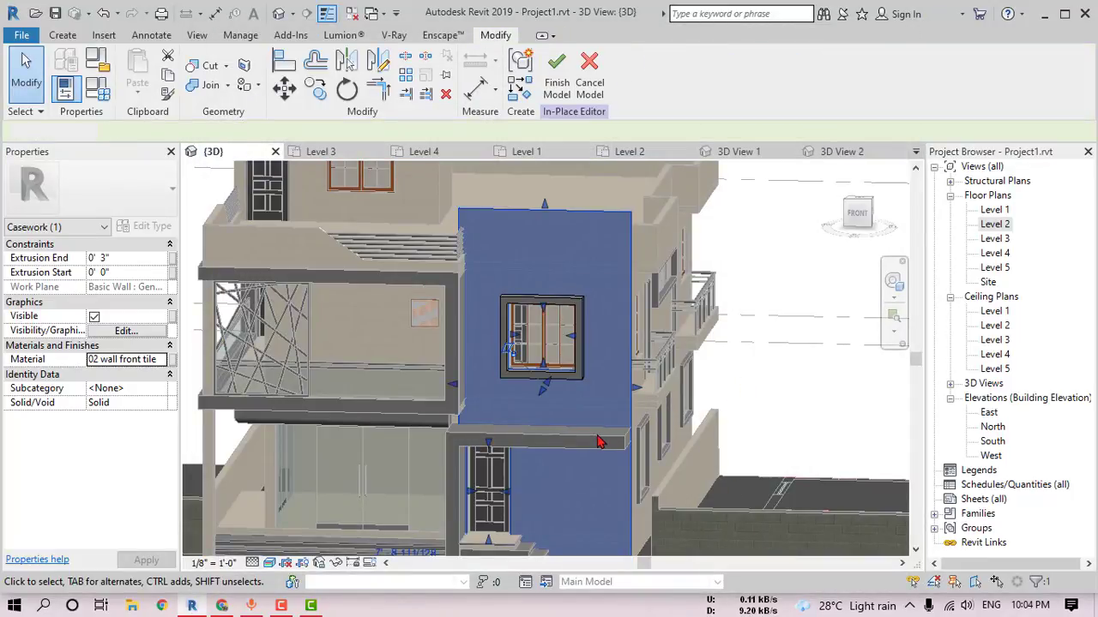
Step: Zoom and orbit in close to inspect the tile grid on the wall
{"action": "key", "text": "Escape"}
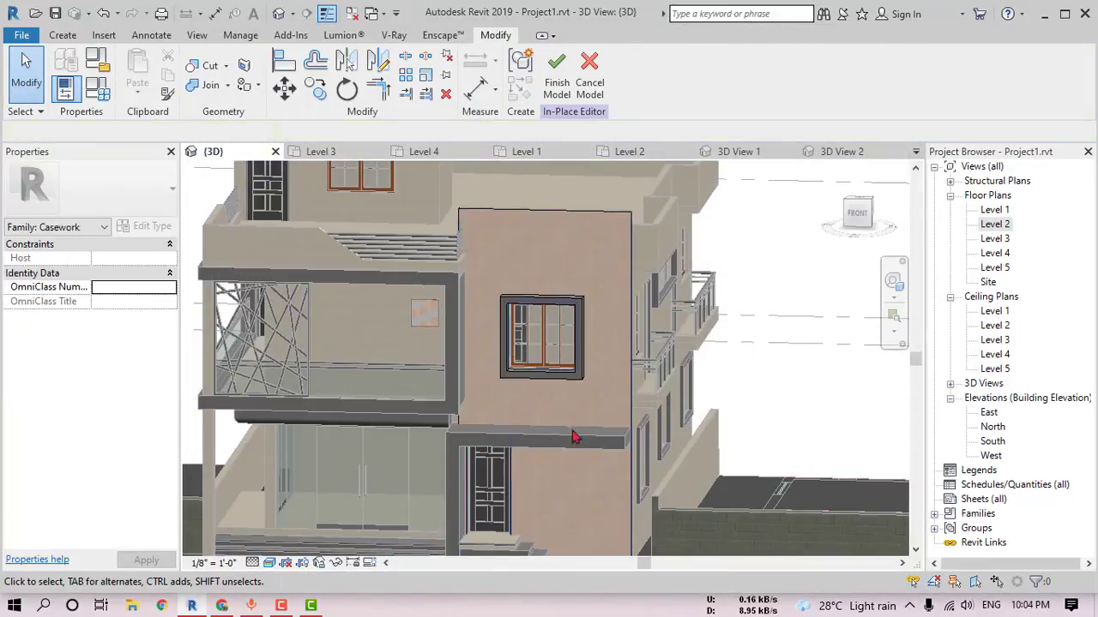
{"action": "scroll", "coordinate": [591, 360], "scroll_direction": "up", "scroll_amount": 3}
{"action": "middle_click_drag", "start_coordinate": [591, 360], "coordinate": [580, 247], "text": "shift"}
{"action": "scroll", "coordinate": [586, 315], "scroll_direction": "up", "scroll_amount": 3}
{"action": "mouse_move", "coordinate": [586, 315]}
{"action": "middle_mouse_down", "text": "shift"}
{"action": "mouse_move", "coordinate": [520, 321]}
{"action": "mouse_move", "coordinate": [524, 360]}
{"action": "mouse_move", "coordinate": [534, 277]}
{"action": "mouse_move", "coordinate": [545, 325]}
{"action": "mouse_move", "coordinate": [507, 340]}
{"action": "mouse_move", "coordinate": [561, 348]}
{"action": "mouse_move", "coordinate": [698, 306]}
{"action": "mouse_move", "coordinate": [666, 338]}
{"action": "mouse_move", "coordinate": [551, 343]}
{"action": "mouse_move", "coordinate": [490, 324]}
{"action": "middle_mouse_up", "text": "shift"}
Step: Orbit to an isometric 3D view and finish the in-place wall-tile model
{"action": "scroll", "coordinate": [506, 334], "scroll_direction": "down", "scroll_amount": 2}
{"action": "scroll", "coordinate": [511, 337], "scroll_direction": "down", "scroll_amount": 5}
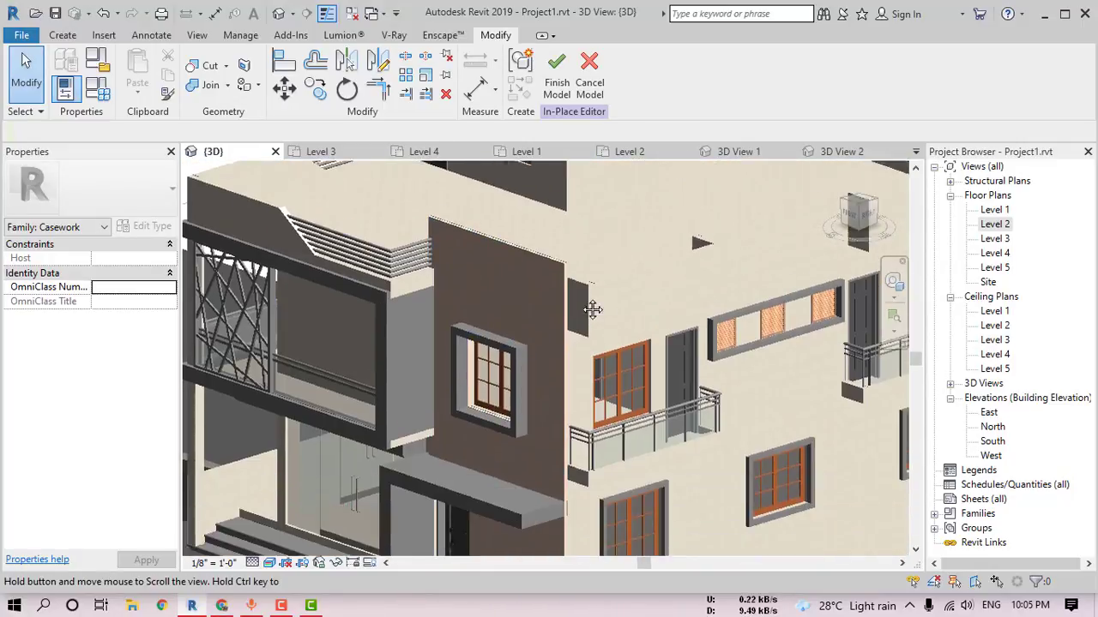
{"action": "scroll", "coordinate": [511, 337], "scroll_direction": "down", "scroll_amount": 3}
{"action": "scroll", "coordinate": [511, 337], "scroll_direction": "down", "scroll_amount": 5}
{"action": "scroll", "coordinate": [511, 337], "scroll_direction": "down", "scroll_amount": 3}
{"action": "scroll", "coordinate": [600, 369], "scroll_direction": "up", "scroll_amount": 2}
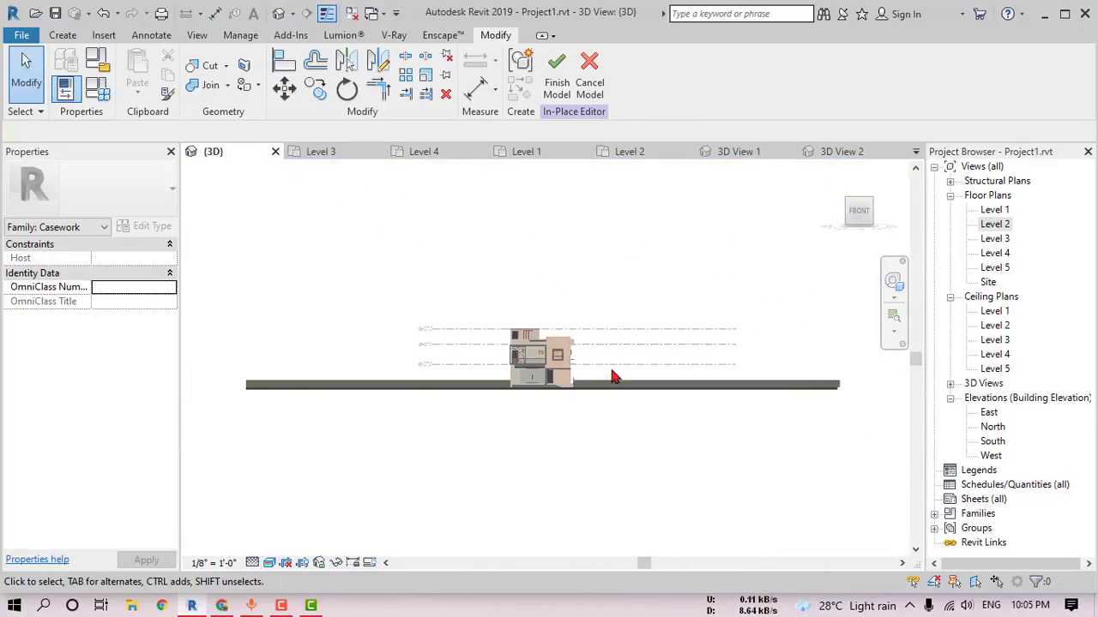
{"action": "scroll", "coordinate": [566, 357], "scroll_direction": "up", "scroll_amount": 5}
{"action": "scroll", "coordinate": [556, 360], "scroll_direction": "up", "scroll_amount": 2}
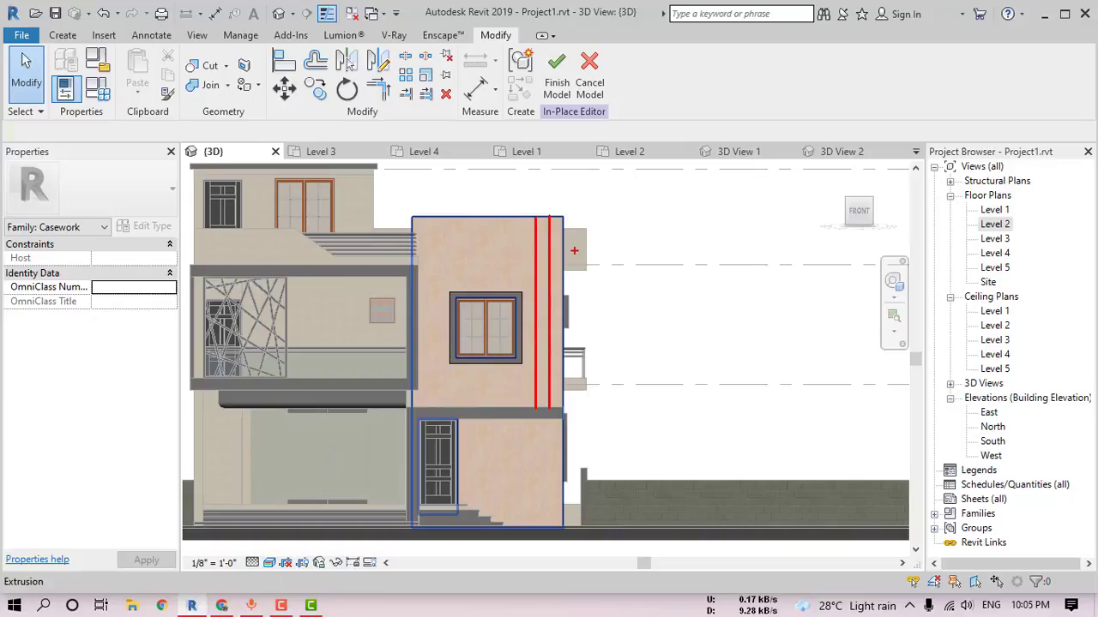
{"action": "middle_click_drag", "start_coordinate": [584, 274], "coordinate": [538, 268], "text": "shift"}
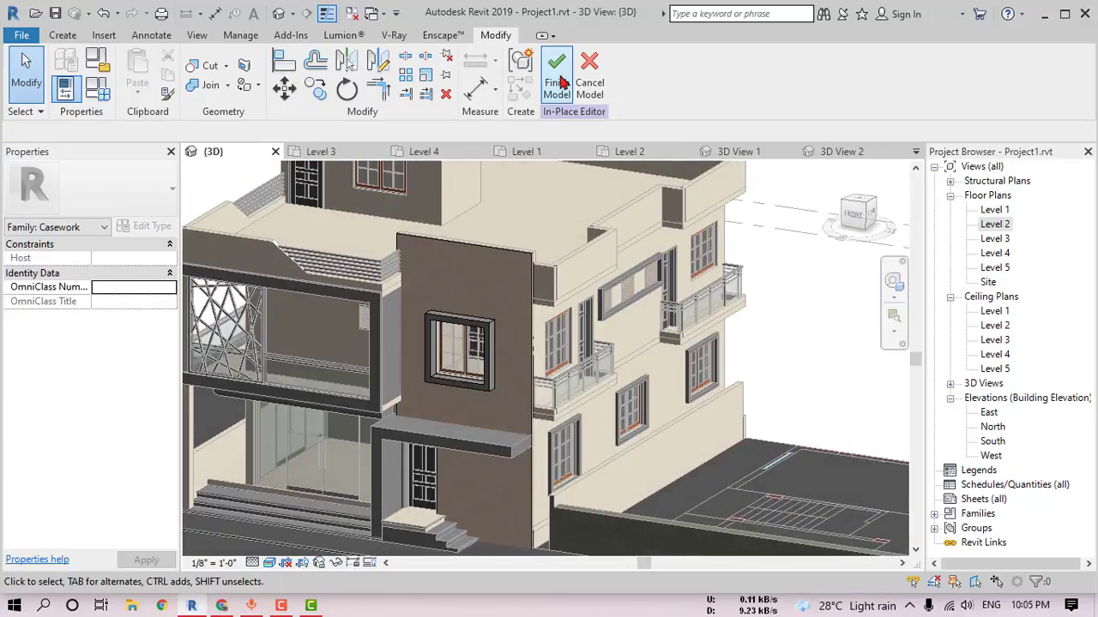
{"action": "left_click", "coordinate": [560, 81]}
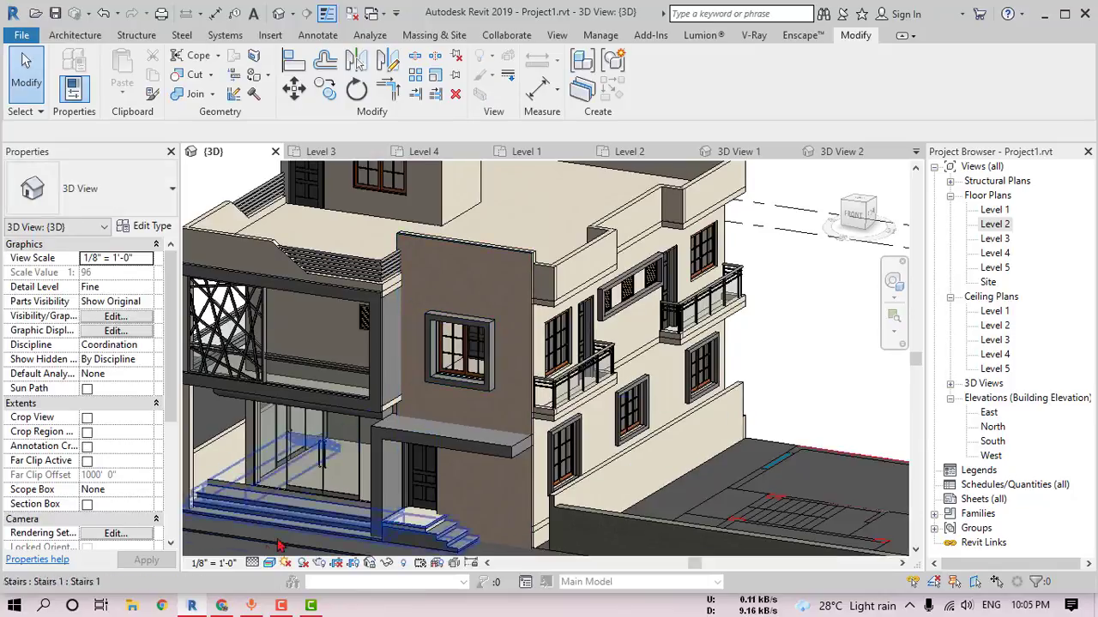
Step: Review the open ambientCG Marble, Planks, Bricks and Tiles 028 pages in Chrome
{"action": "left_click", "coordinate": [221, 605]}
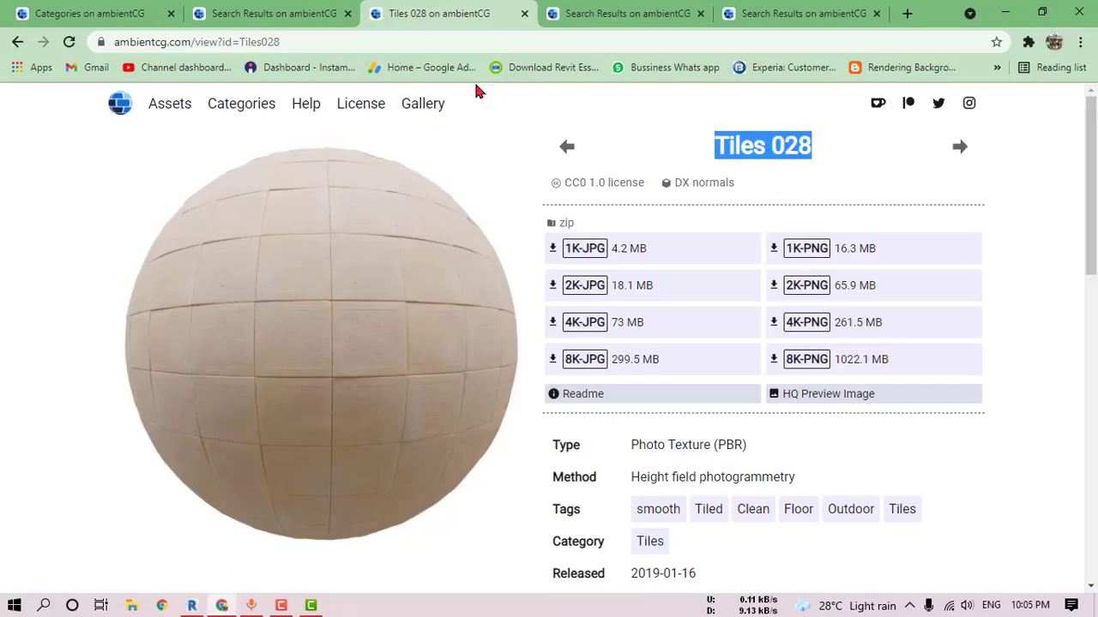
{"action": "left_click", "coordinate": [643, 12]}
{"action": "left_click", "coordinate": [772, 12]}
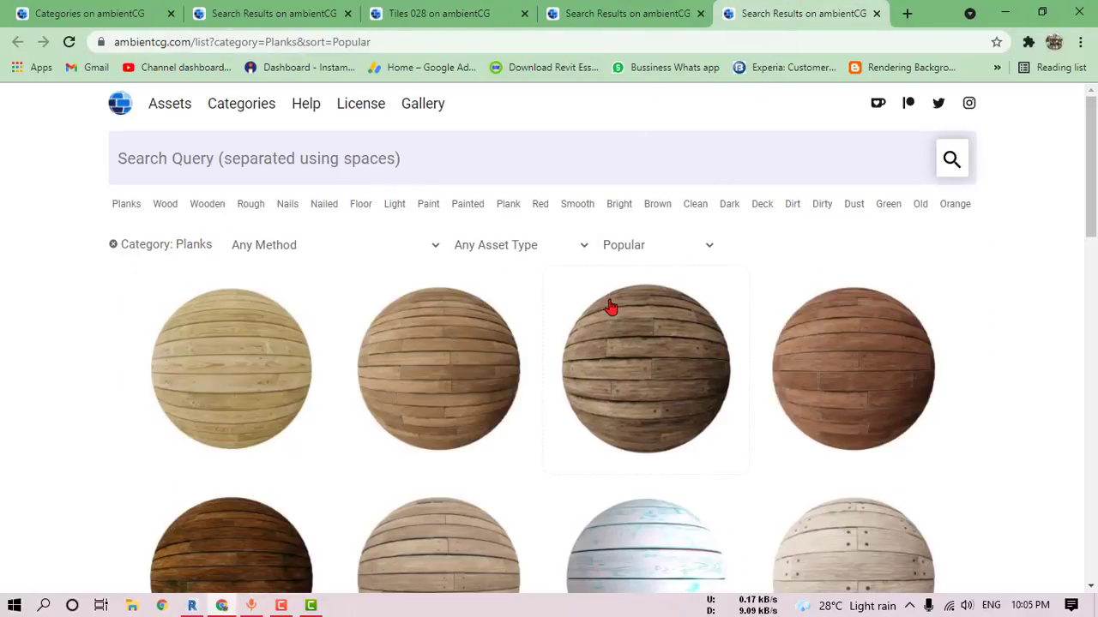
{"action": "scroll", "coordinate": [613, 306], "scroll_direction": "down", "scroll_amount": 2}
{"action": "scroll", "coordinate": [596, 312], "scroll_direction": "up", "scroll_amount": 2}
{"action": "scroll", "coordinate": [597, 312], "scroll_direction": "down", "scroll_amount": 2}
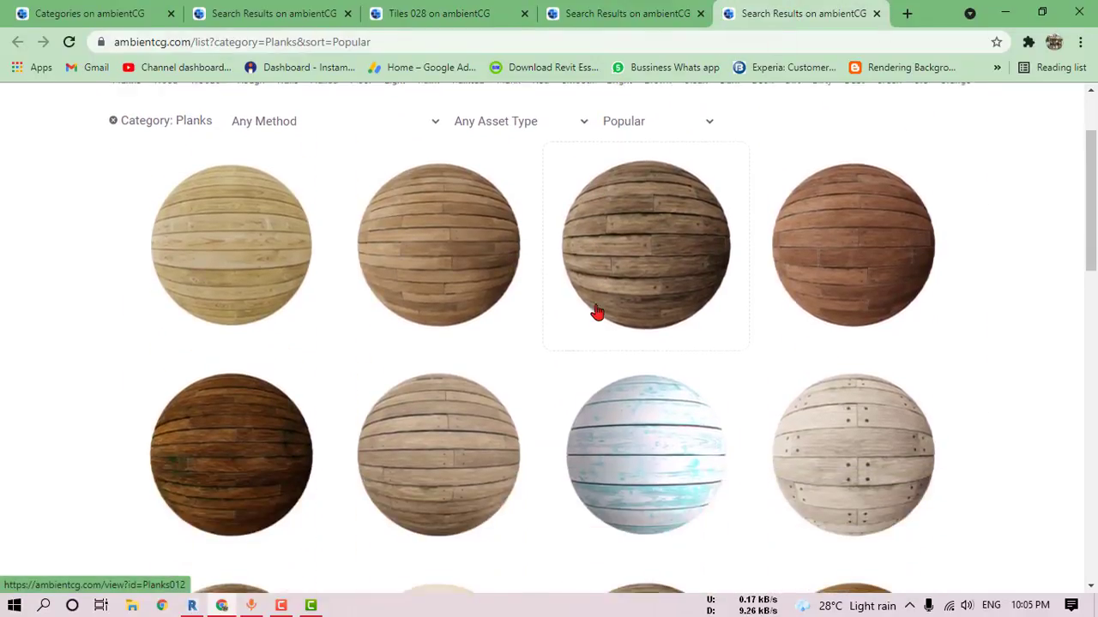
{"action": "scroll", "coordinate": [596, 312], "scroll_direction": "down", "scroll_amount": 1}
{"action": "scroll", "coordinate": [597, 312], "scroll_direction": "down", "scroll_amount": 1}
{"action": "scroll", "coordinate": [597, 312], "scroll_direction": "down", "scroll_amount": 1}
{"action": "scroll", "coordinate": [597, 312], "scroll_direction": "down", "scroll_amount": 2}
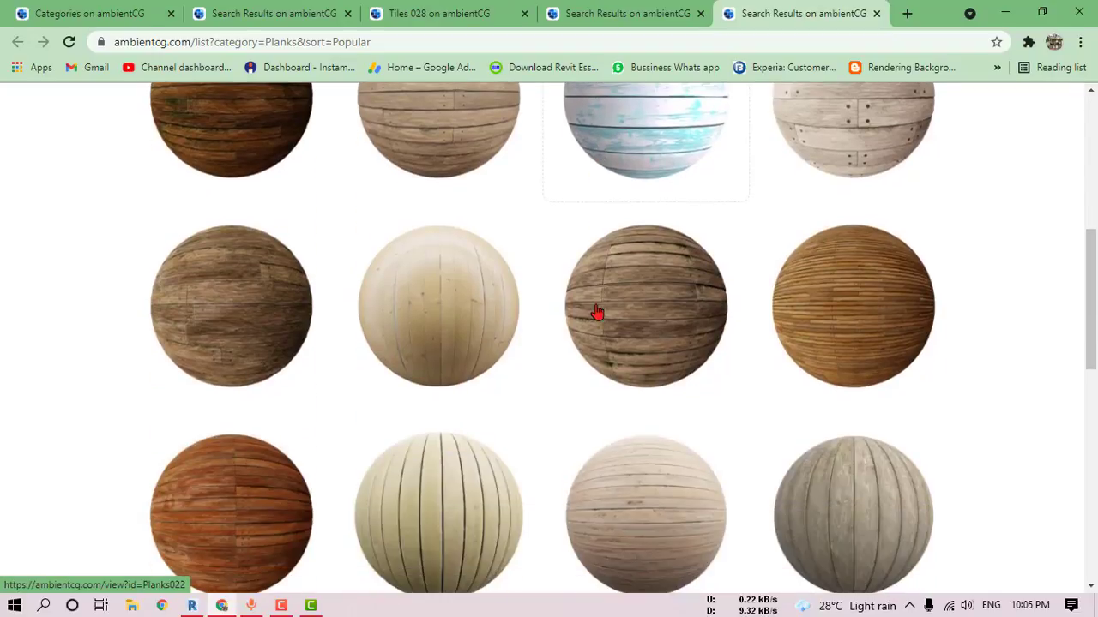
{"action": "scroll", "coordinate": [597, 312], "scroll_direction": "down", "scroll_amount": 2}
{"action": "scroll", "coordinate": [597, 313], "scroll_direction": "down", "scroll_amount": 2}
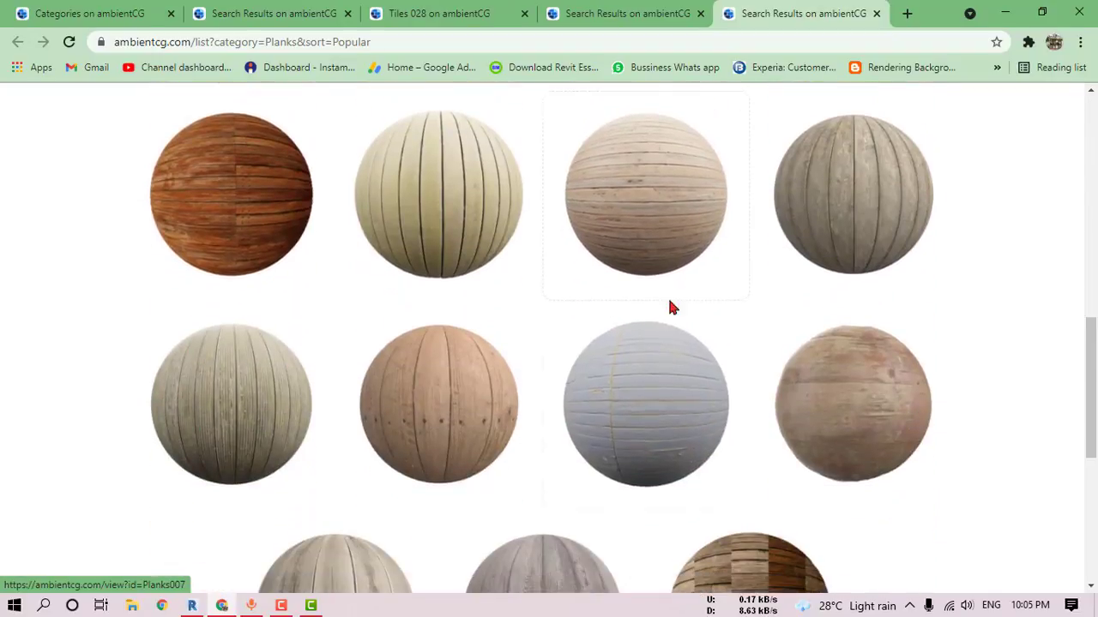
{"action": "scroll", "coordinate": [264, 412], "scroll_direction": "down", "scroll_amount": 5}
{"action": "scroll", "coordinate": [674, 279], "scroll_direction": "up", "scroll_amount": 2}
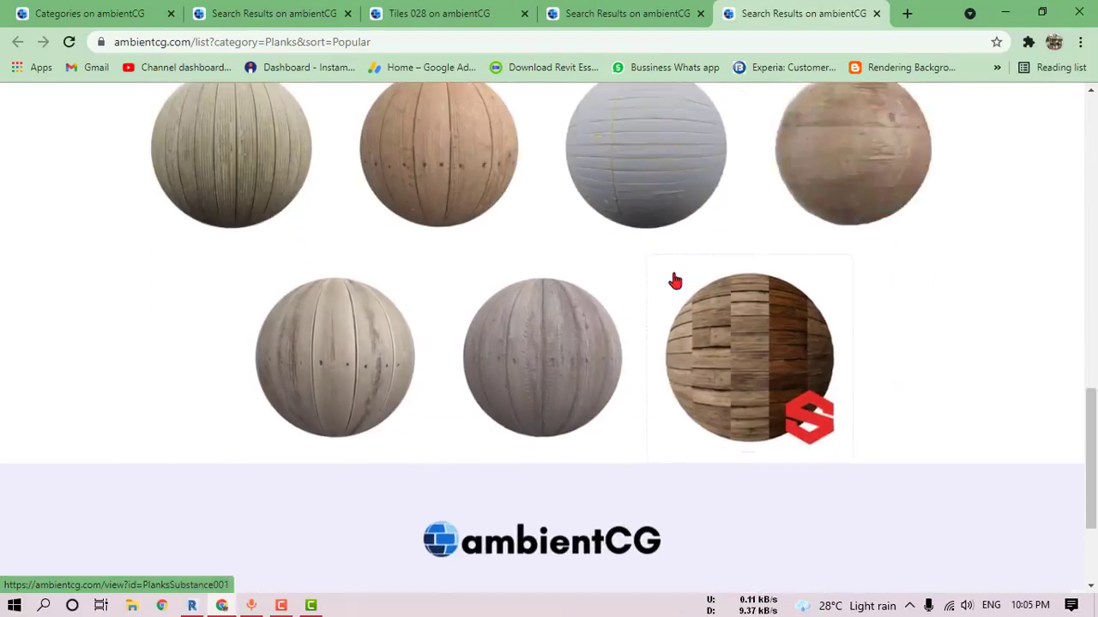
{"action": "scroll", "coordinate": [674, 280], "scroll_direction": "up", "scroll_amount": 5}
{"action": "left_click", "coordinate": [324, 7]}
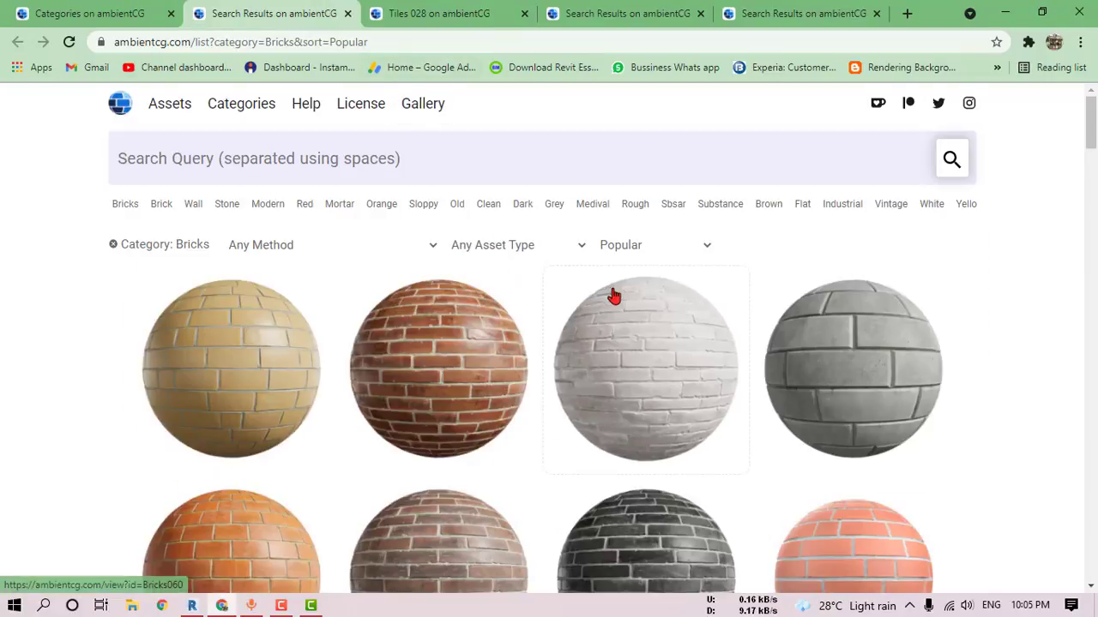
{"action": "scroll", "coordinate": [613, 294], "scroll_direction": "down", "scroll_amount": 2}
{"action": "left_click", "coordinate": [398, 8]}
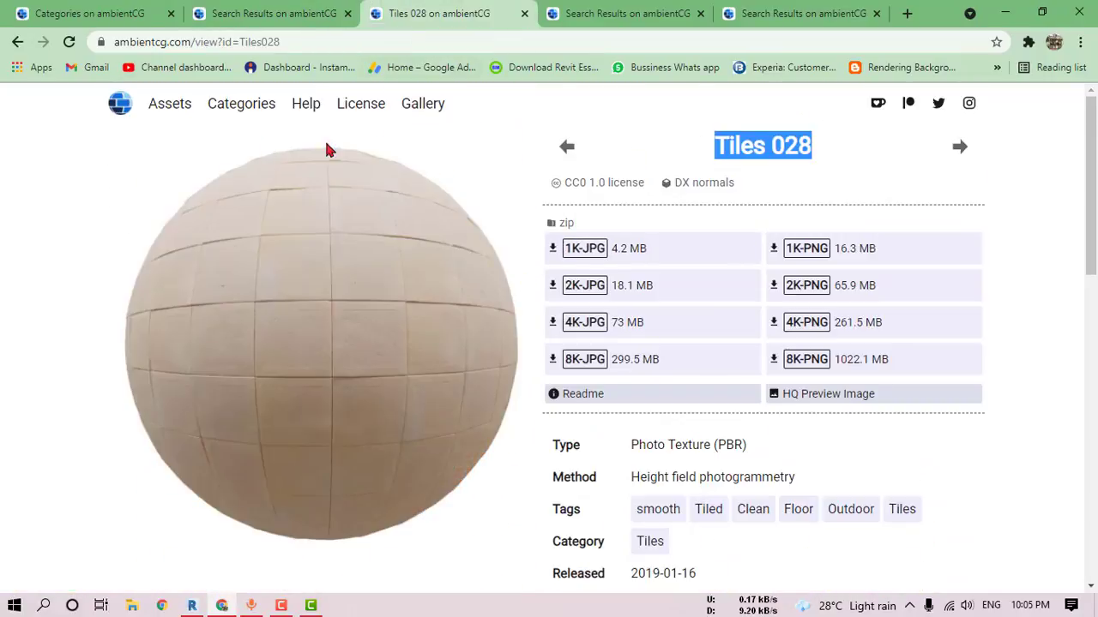
{"action": "left_click", "coordinate": [17, 41]}
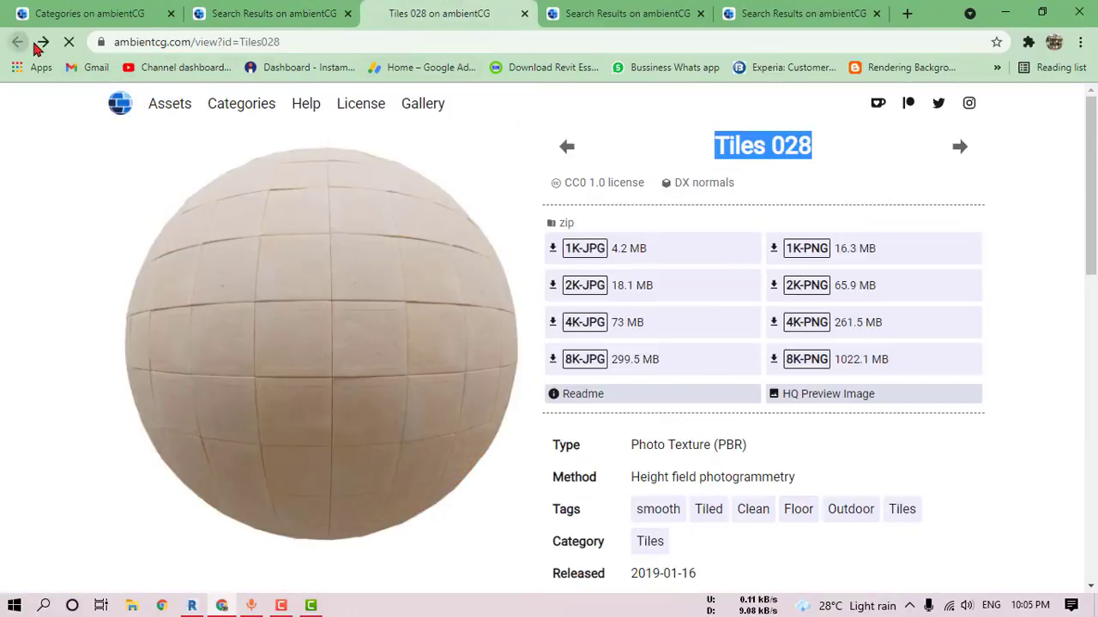
{"action": "scroll", "coordinate": [757, 391], "scroll_direction": "down", "scroll_amount": 5}
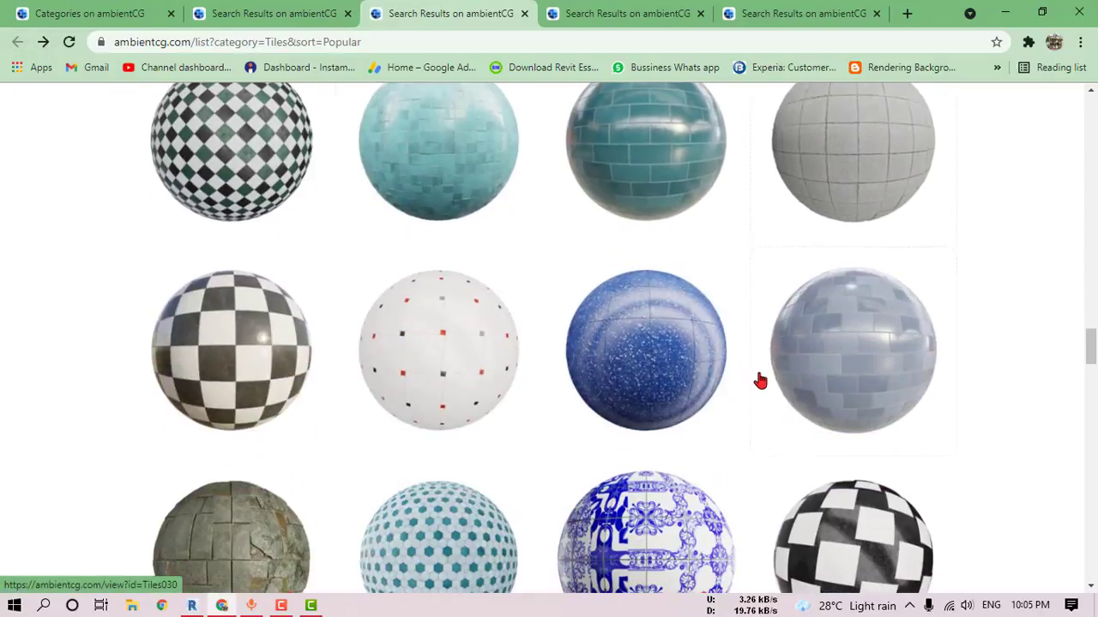
{"action": "left_click", "coordinate": [275, 11]}
{"action": "scroll", "coordinate": [554, 311], "scroll_direction": "down", "scroll_amount": 2}
{"action": "scroll", "coordinate": [554, 311], "scroll_direction": "down", "scroll_amount": 2}
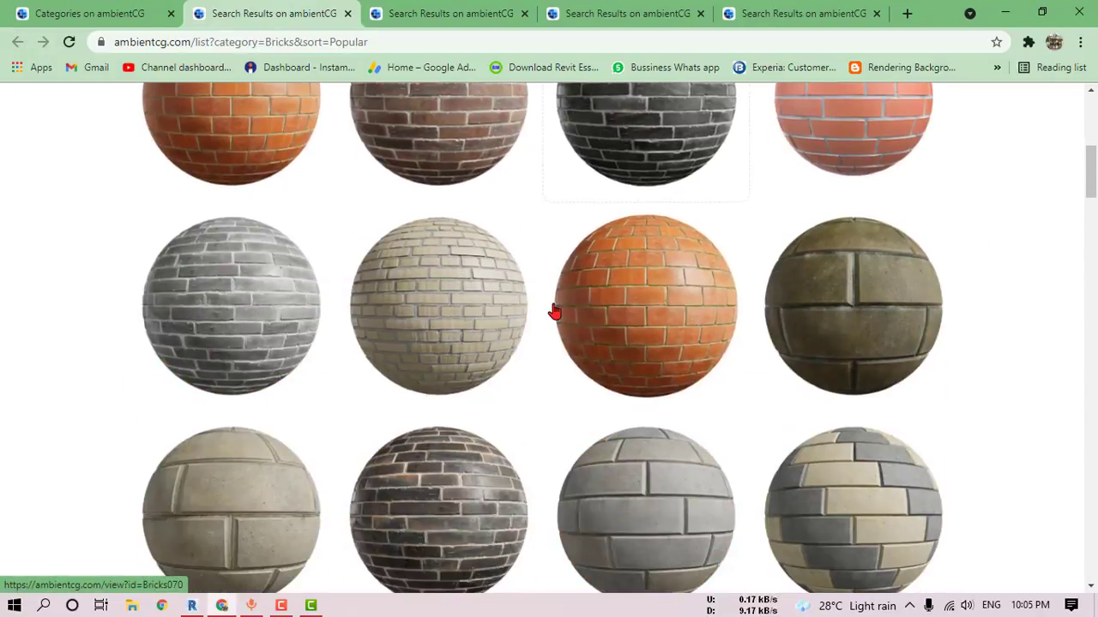
{"action": "scroll", "coordinate": [553, 311], "scroll_direction": "down", "scroll_amount": 4}
{"action": "scroll", "coordinate": [566, 317], "scroll_direction": "down", "scroll_amount": 4}
{"action": "scroll", "coordinate": [569, 318], "scroll_direction": "down", "scroll_amount": 4}
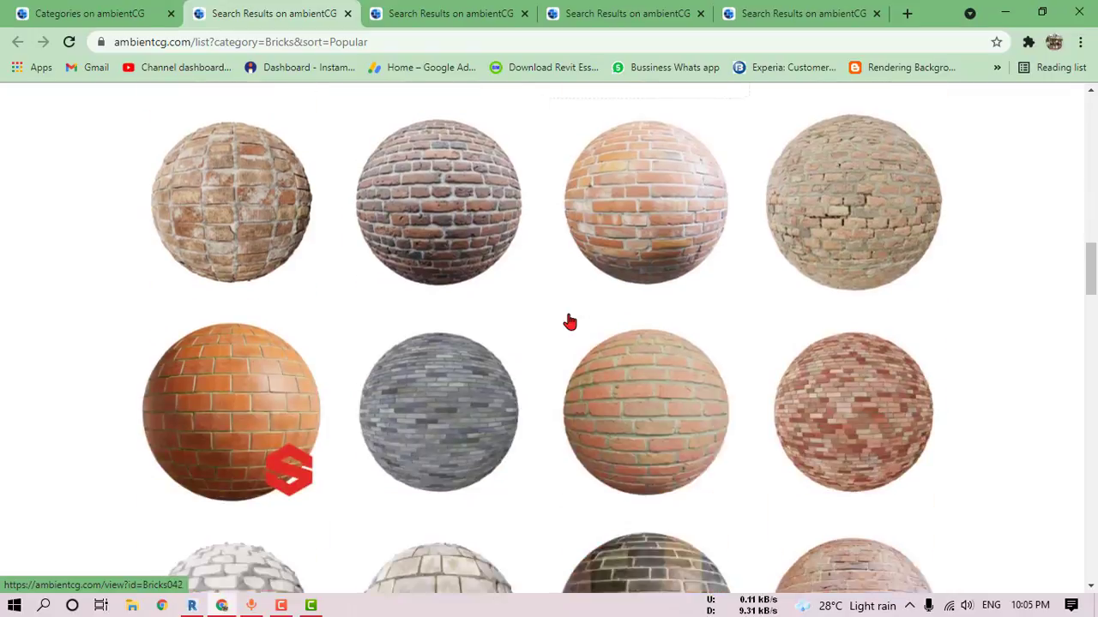
{"action": "scroll", "coordinate": [131, 128], "scroll_direction": "up", "scroll_amount": 8}
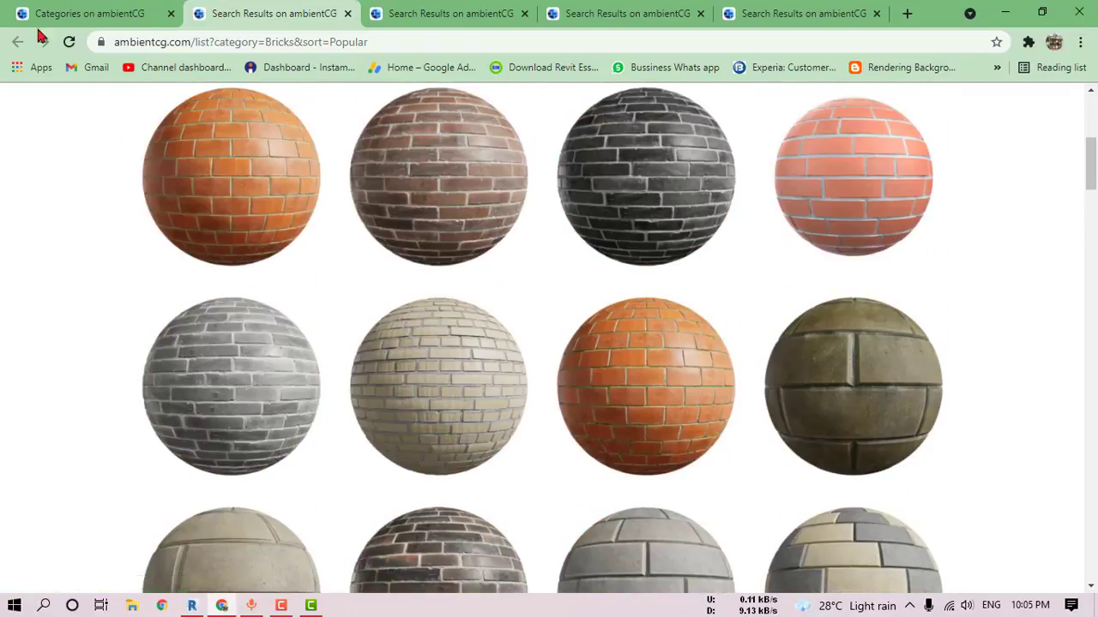
Step: From ambientCG's Wood category, open the Wood 044 page and choose its 8K JPG download
{"action": "left_click", "coordinate": [90, 14]}
{"action": "scroll", "coordinate": [776, 341], "scroll_direction": "up", "scroll_amount": 2}
{"action": "scroll", "coordinate": [507, 321], "scroll_direction": "up", "scroll_amount": 4}
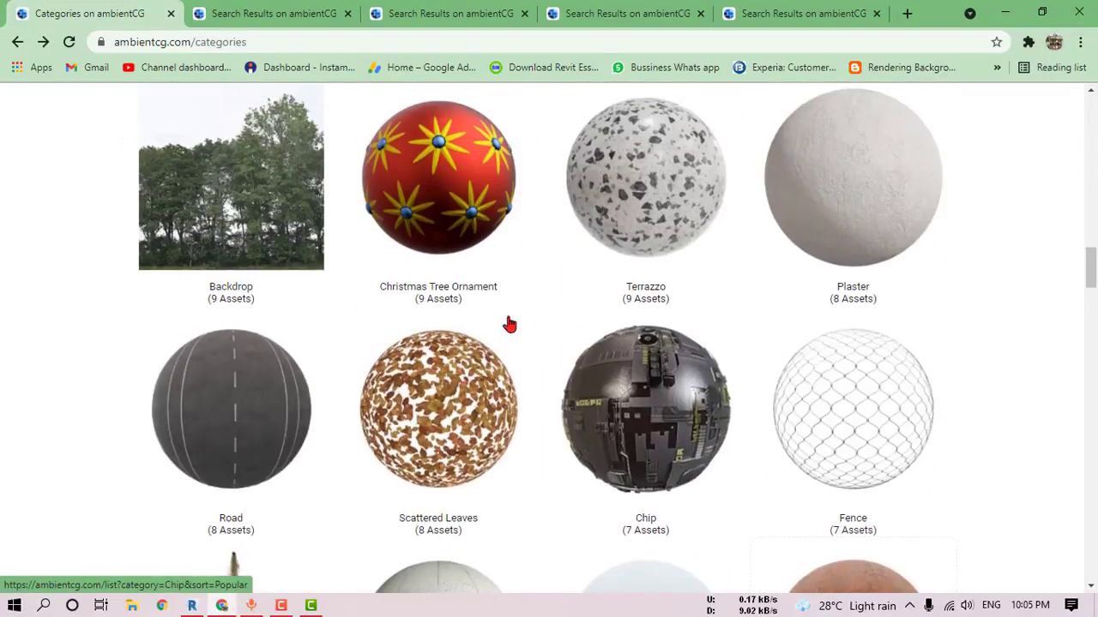
{"action": "scroll", "coordinate": [490, 320], "scroll_direction": "up", "scroll_amount": 4}
{"action": "scroll", "coordinate": [488, 321], "scroll_direction": "up", "scroll_amount": 2}
{"action": "scroll", "coordinate": [490, 323], "scroll_direction": "up", "scroll_amount": 3}
{"action": "scroll", "coordinate": [490, 323], "scroll_direction": "up", "scroll_amount": 3}
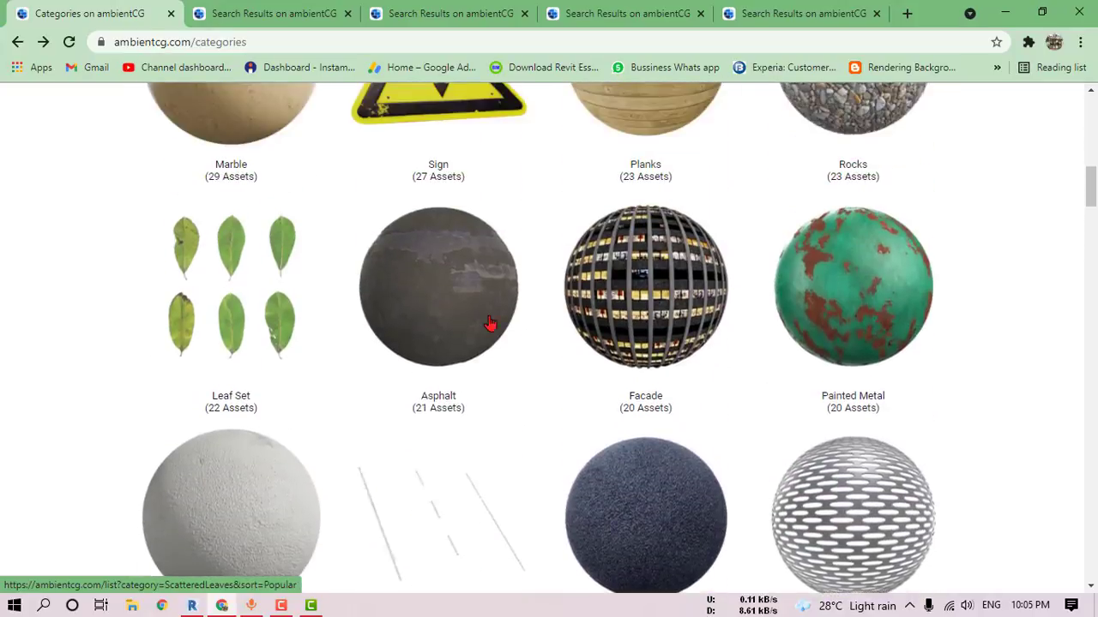
{"action": "scroll", "coordinate": [490, 323], "scroll_direction": "up", "scroll_amount": 3}
{"action": "scroll", "coordinate": [490, 324], "scroll_direction": "up", "scroll_amount": 3}
{"action": "scroll", "coordinate": [489, 324], "scroll_direction": "up", "scroll_amount": 2}
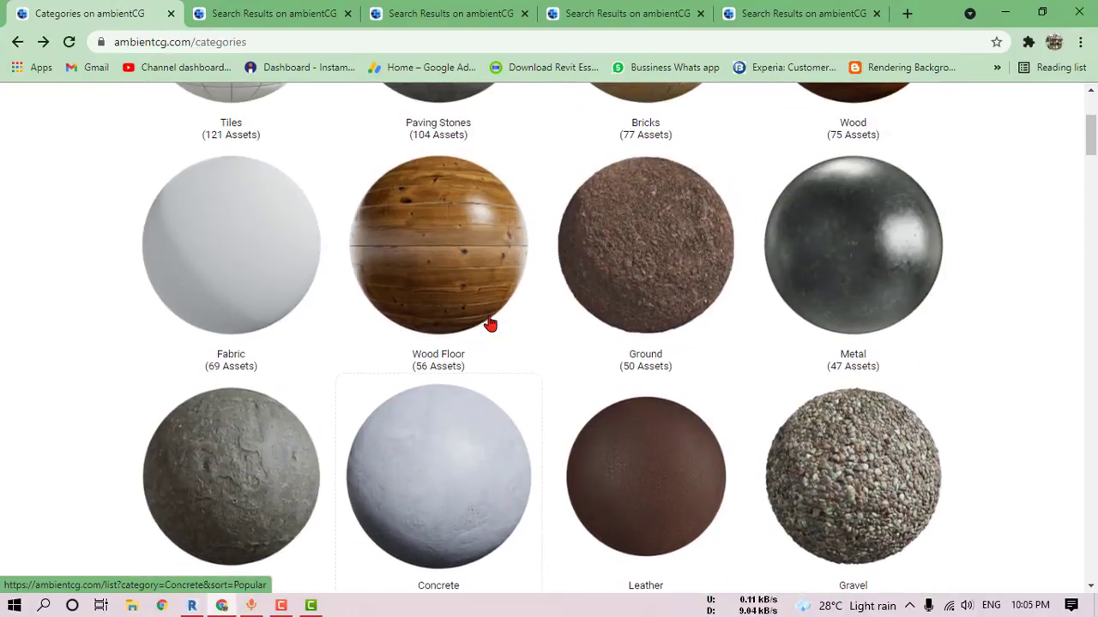
{"action": "scroll", "coordinate": [448, 277], "scroll_direction": "up", "scroll_amount": 1}
{"action": "scroll", "coordinate": [448, 277], "scroll_direction": "up", "scroll_amount": 2}
{"action": "left_click", "coordinate": [853, 297]}
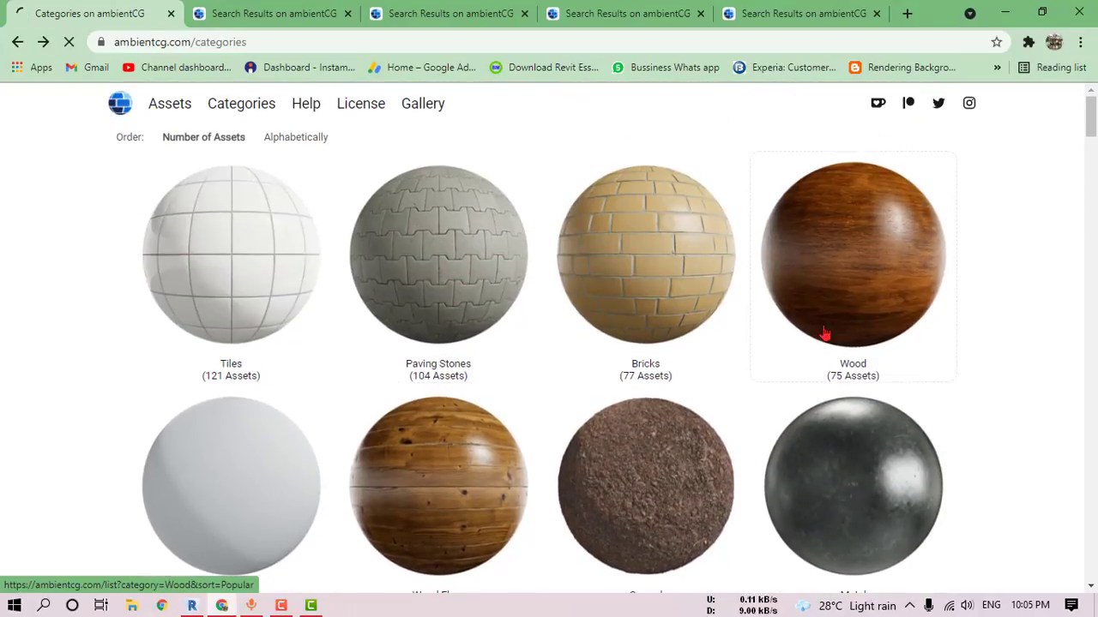
{"action": "scroll", "coordinate": [588, 371], "scroll_direction": "down", "scroll_amount": 1}
{"action": "scroll", "coordinate": [588, 370], "scroll_direction": "down", "scroll_amount": 1}
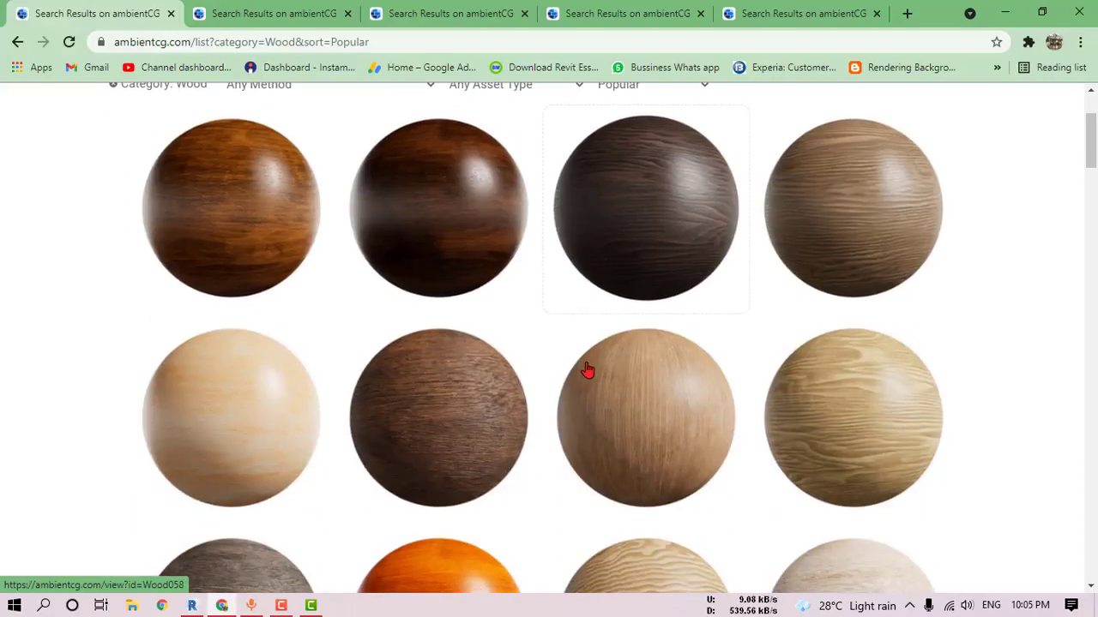
{"action": "scroll", "coordinate": [588, 371], "scroll_direction": "down", "scroll_amount": 2}
{"action": "scroll", "coordinate": [587, 370], "scroll_direction": "down", "scroll_amount": 2}
{"action": "scroll", "coordinate": [588, 370], "scroll_direction": "down", "scroll_amount": 3}
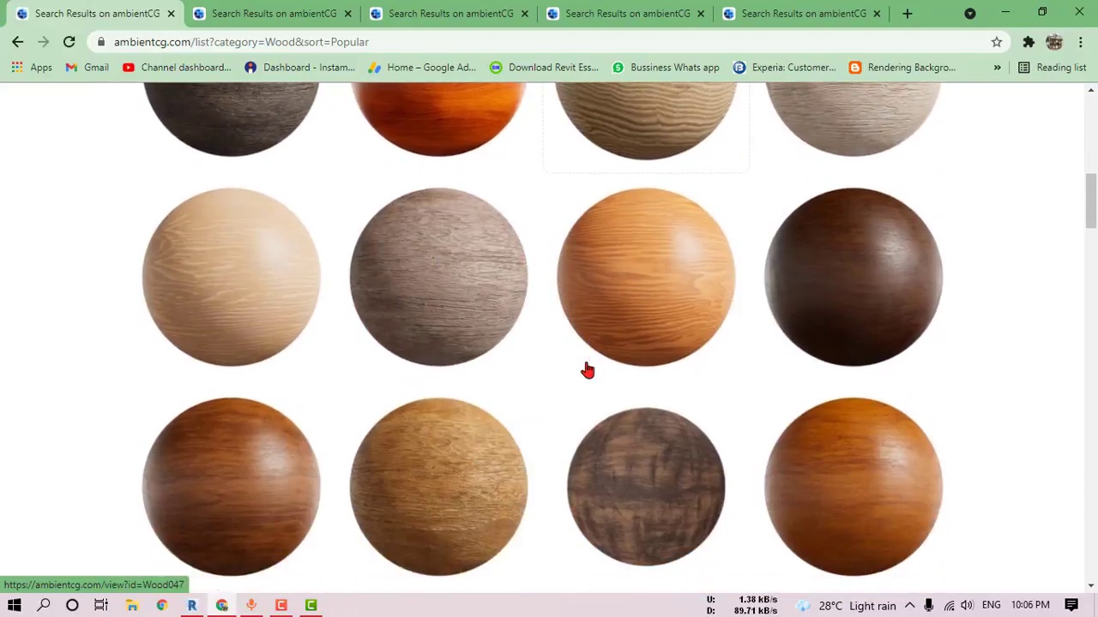
{"action": "scroll", "coordinate": [588, 370], "scroll_direction": "down", "scroll_amount": 2}
{"action": "scroll", "coordinate": [588, 371], "scroll_direction": "down", "scroll_amount": 2}
{"action": "scroll", "coordinate": [588, 370], "scroll_direction": "down", "scroll_amount": 2}
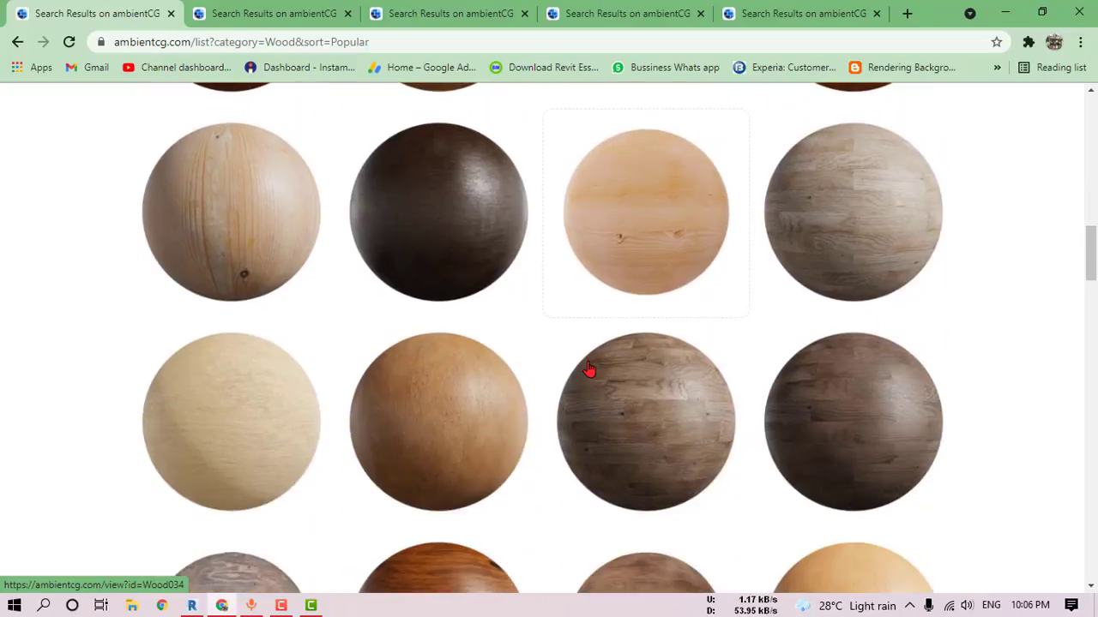
{"action": "scroll", "coordinate": [588, 370], "scroll_direction": "down", "scroll_amount": 2}
{"action": "scroll", "coordinate": [587, 371], "scroll_direction": "down", "scroll_amount": 2}
{"action": "scroll", "coordinate": [587, 371], "scroll_direction": "down", "scroll_amount": 2}
{"action": "scroll", "coordinate": [588, 370], "scroll_direction": "down", "scroll_amount": 2}
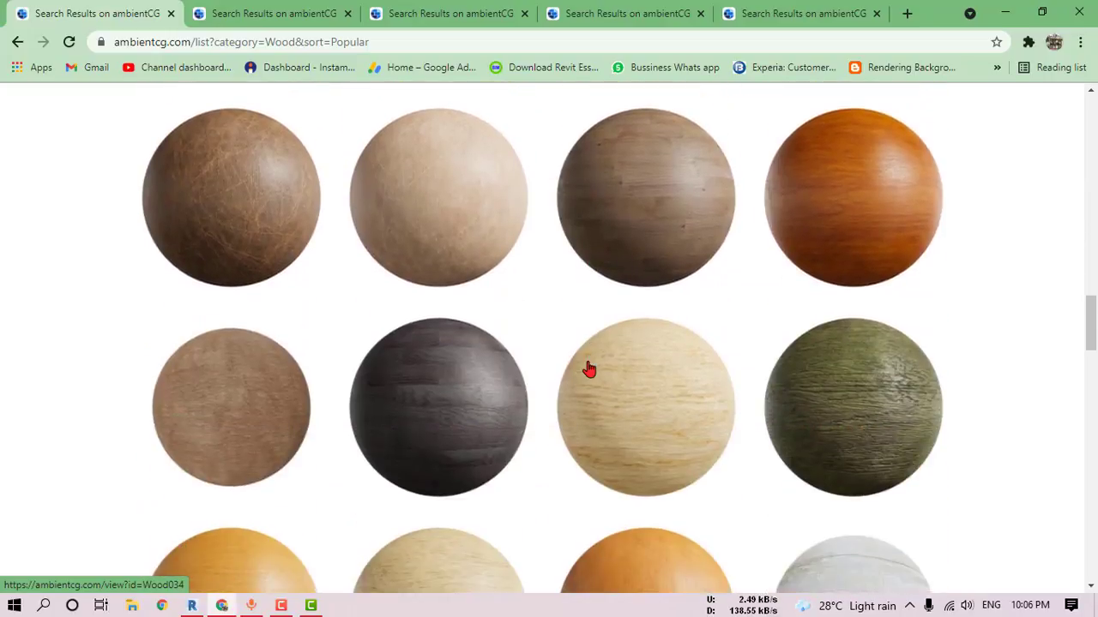
{"action": "scroll", "coordinate": [588, 370], "scroll_direction": "down", "scroll_amount": 2}
{"action": "scroll", "coordinate": [589, 370], "scroll_direction": "down", "scroll_amount": 1}
{"action": "scroll", "coordinate": [588, 370], "scroll_direction": "down", "scroll_amount": 2}
{"action": "scroll", "coordinate": [588, 368], "scroll_direction": "down", "scroll_amount": 2}
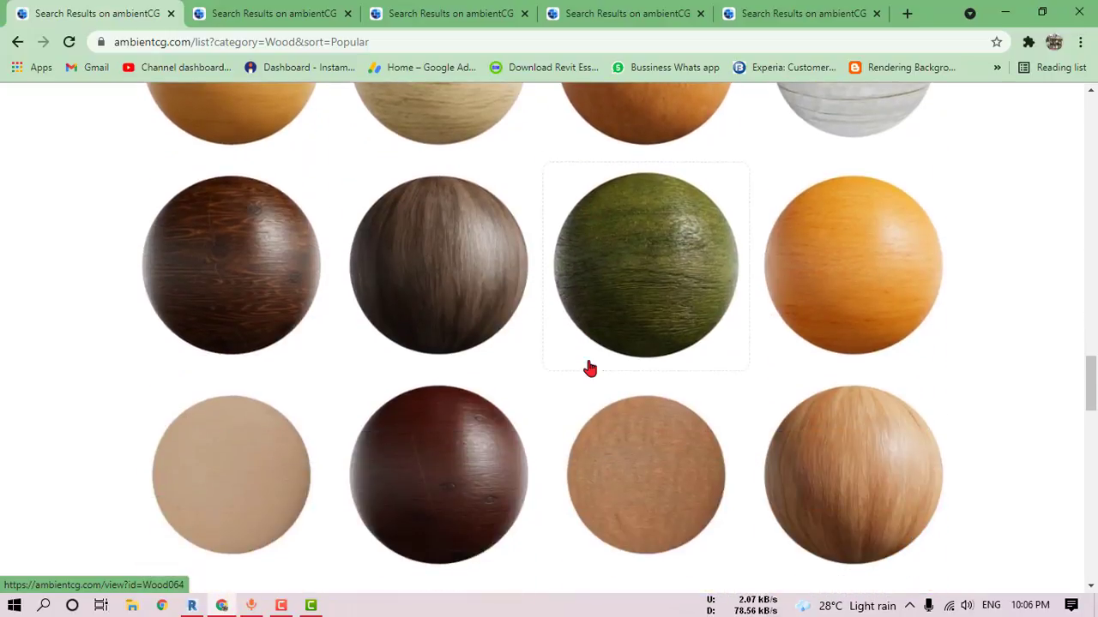
{"action": "scroll", "coordinate": [589, 368], "scroll_direction": "up", "scroll_amount": 5}
{"action": "scroll", "coordinate": [588, 369], "scroll_direction": "up", "scroll_amount": 1}
{"action": "scroll", "coordinate": [588, 367], "scroll_direction": "up", "scroll_amount": 1}
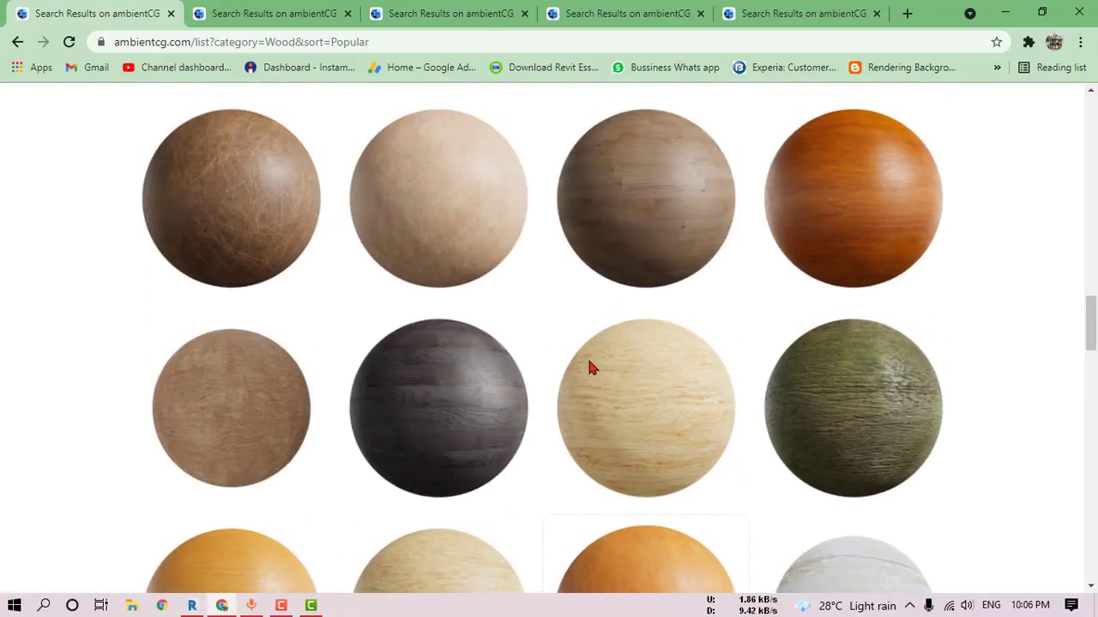
{"action": "scroll", "coordinate": [637, 331], "scroll_direction": "up", "scroll_amount": 1}
{"action": "left_click", "coordinate": [669, 300]}
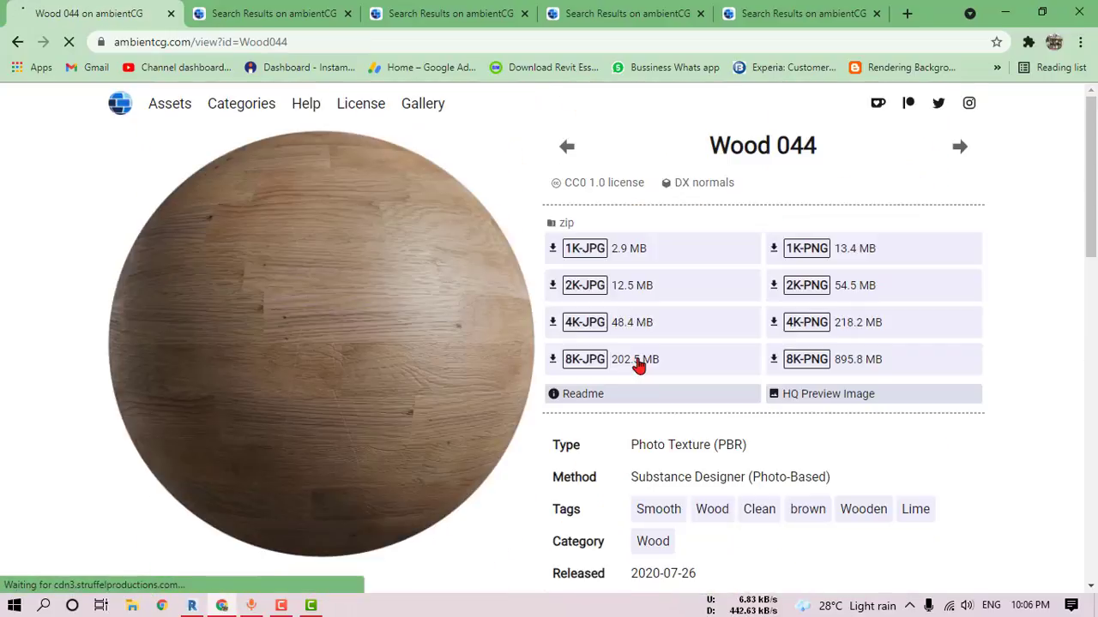
{"action": "left_click", "coordinate": [639, 365]}
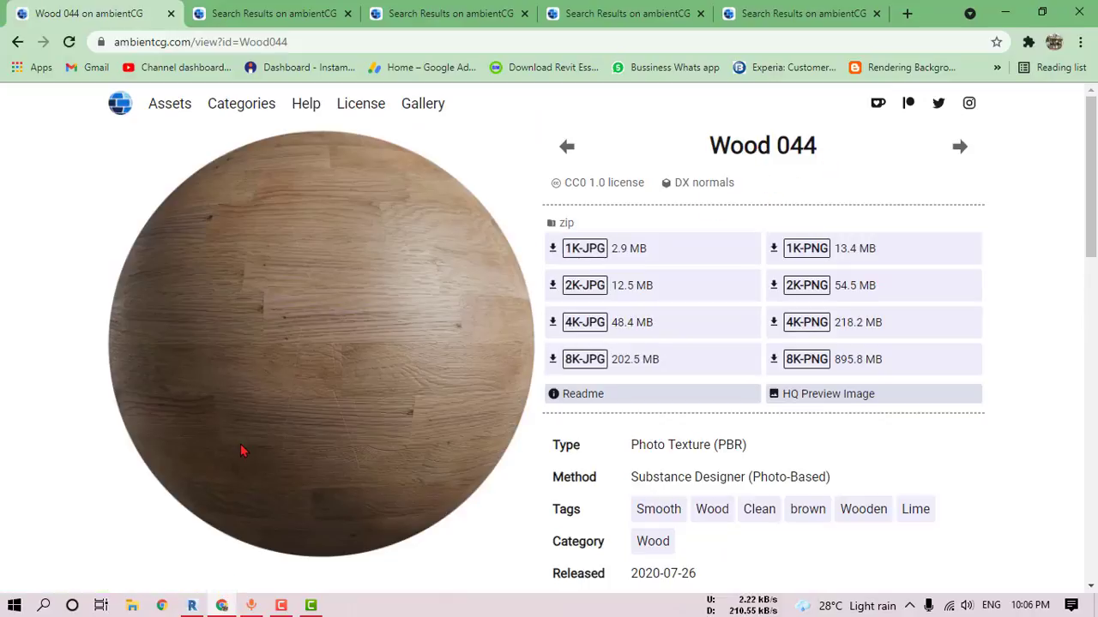
Step: Duplicate 02 wall front tile as '03 wood' with its own Birch - Glossy(1) appearance asset
{"action": "left_click", "coordinate": [192, 606]}
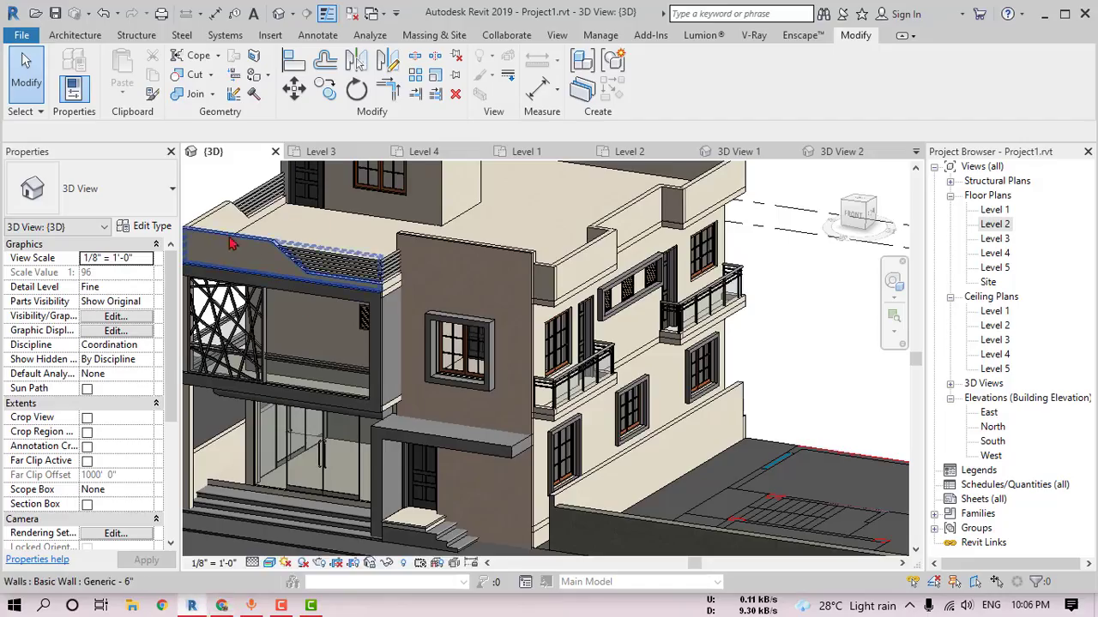
{"action": "left_click", "coordinate": [614, 39]}
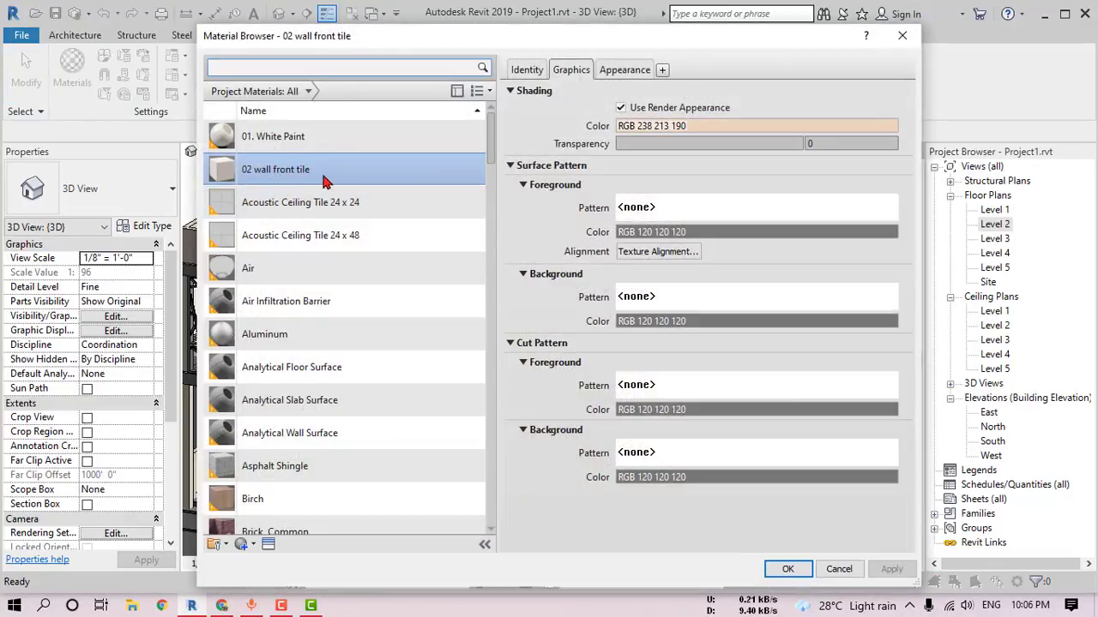
{"action": "right_click", "coordinate": [309, 171]}
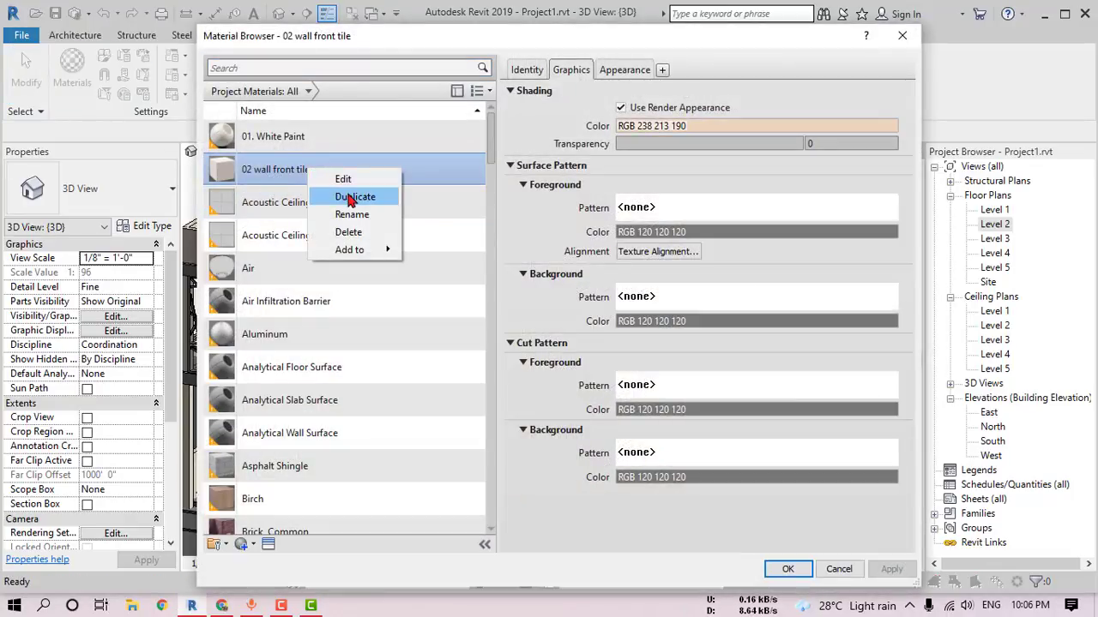
{"action": "left_click", "coordinate": [356, 197]}
{"action": "left_click", "coordinate": [521, 75]}
{"action": "type", "text": "03 wood"}
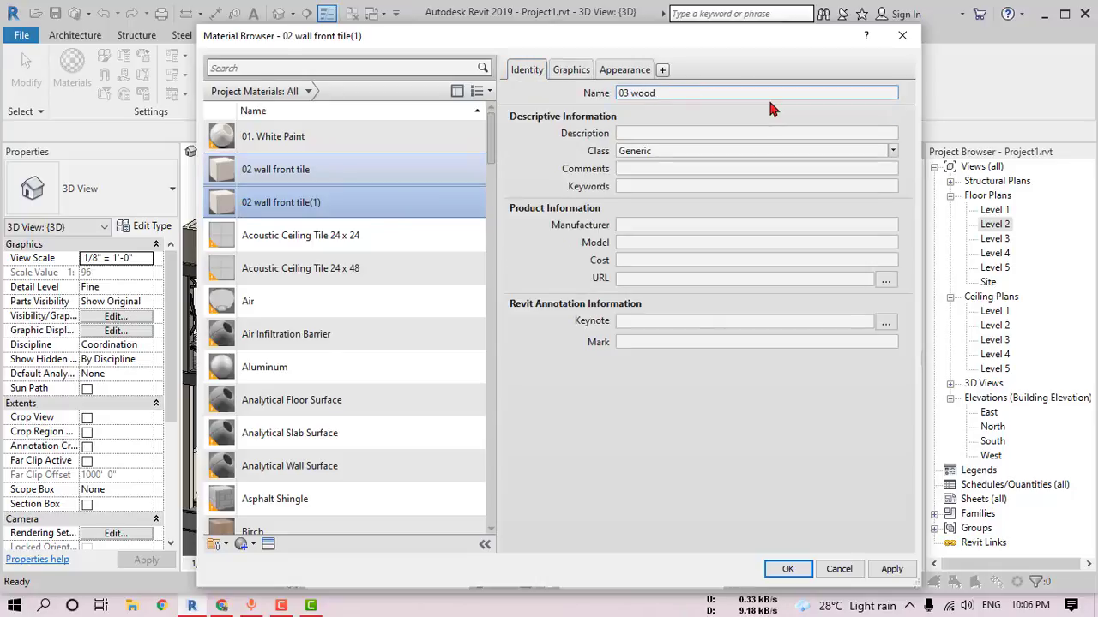
{"action": "left_click", "coordinate": [572, 71]}
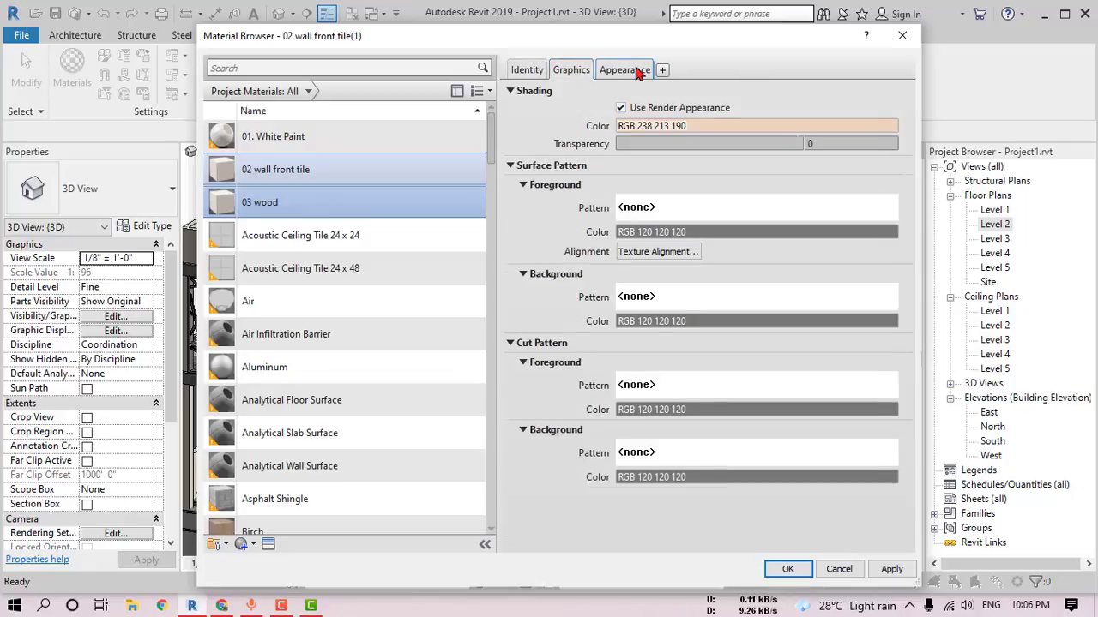
{"action": "left_click", "coordinate": [637, 72]}
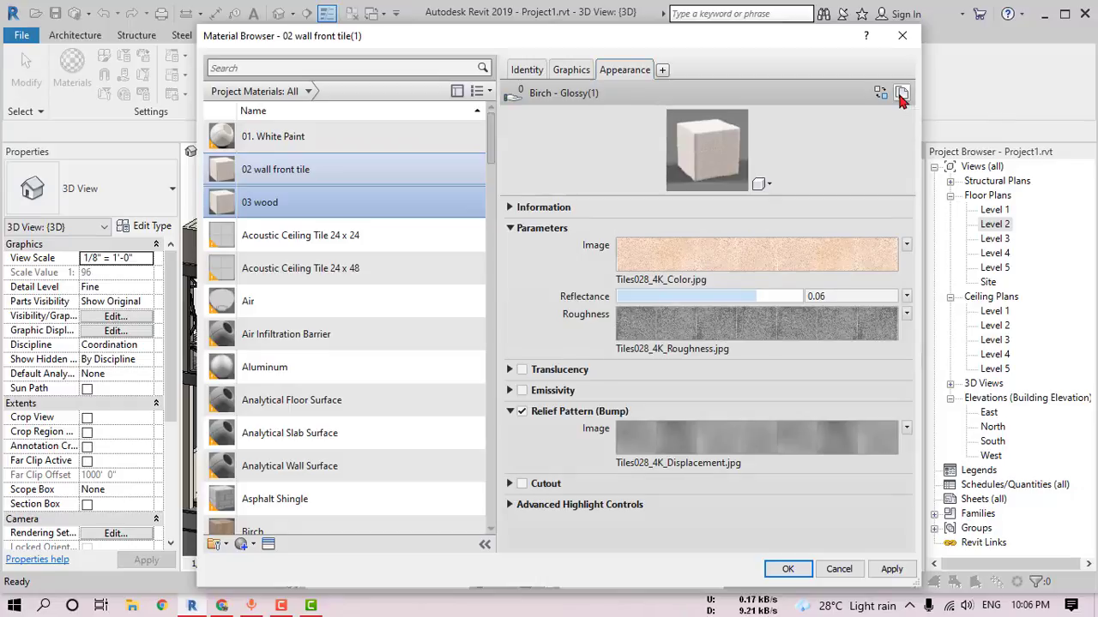
{"action": "left_click", "coordinate": [902, 94]}
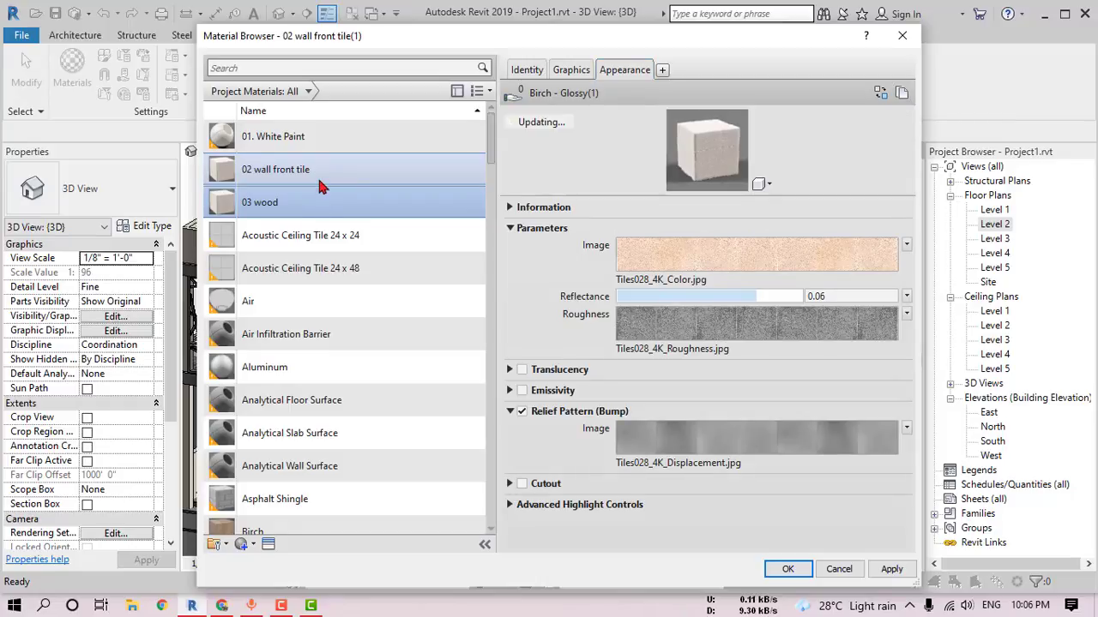
Step: Browse to the 01.HQ Textures > Wood Panel folder for the material's colour image
{"action": "left_click", "coordinate": [656, 263]}
{"action": "double_click", "coordinate": [362, 155]}
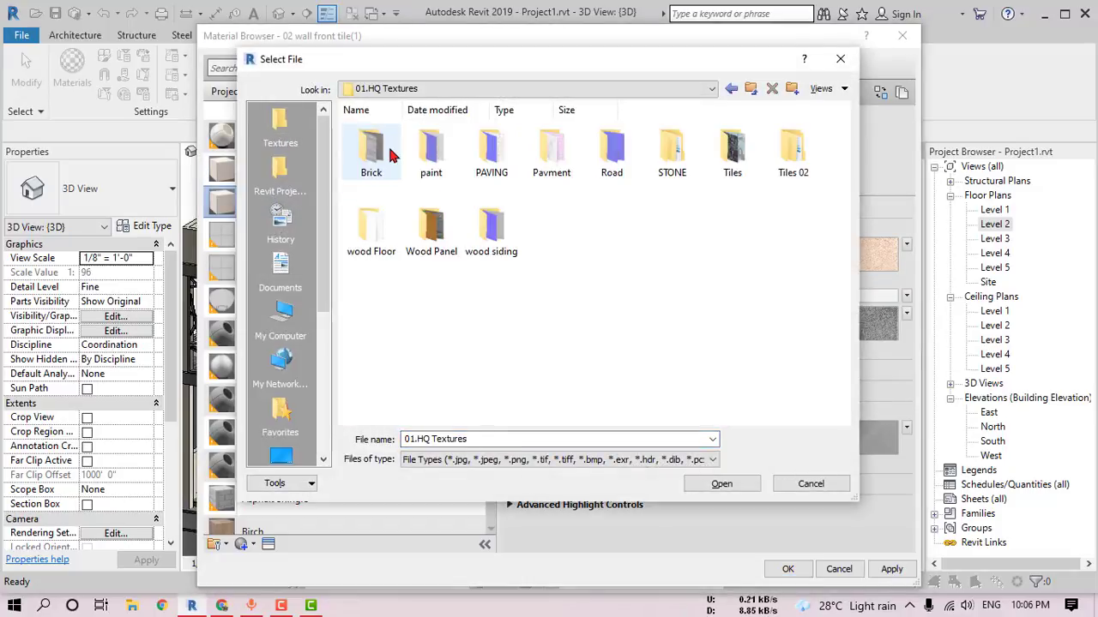
{"action": "double_click", "coordinate": [438, 233]}
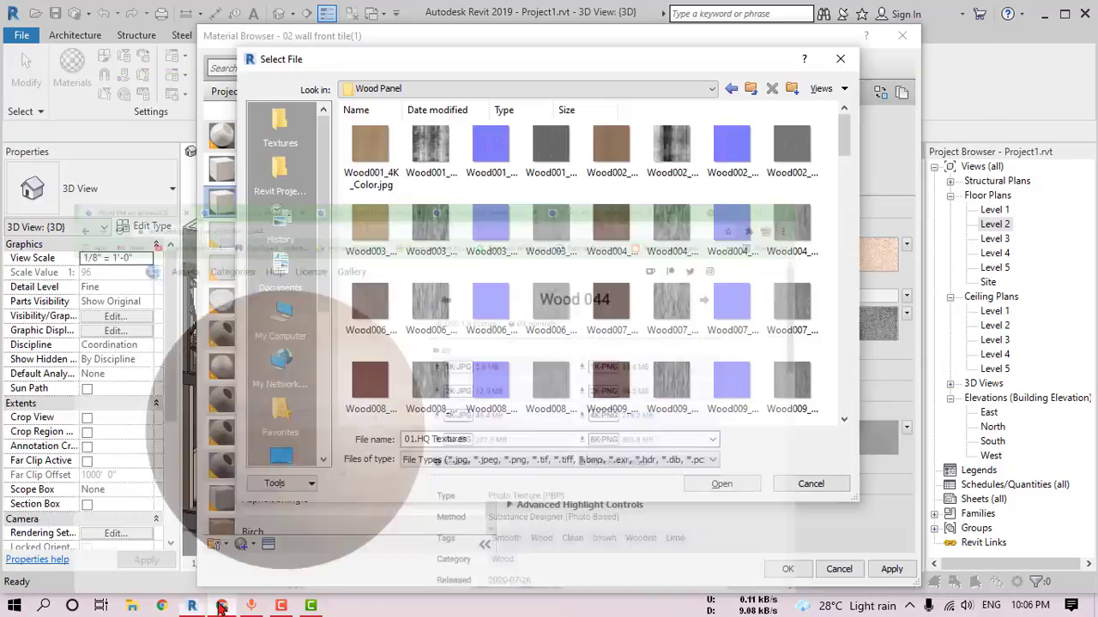
{"action": "scroll", "coordinate": [695, 291], "scroll_direction": "down", "scroll_amount": 3}
{"action": "scroll", "coordinate": [678, 290], "scroll_direction": "down", "scroll_amount": 3}
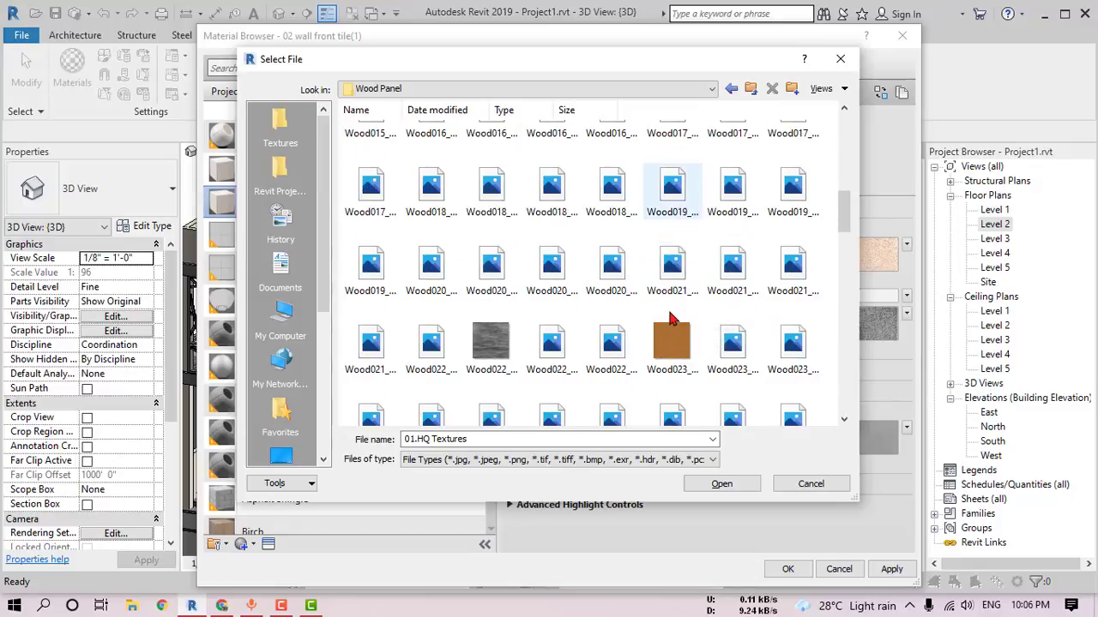
{"action": "scroll", "coordinate": [649, 360], "scroll_direction": "down", "scroll_amount": 2}
{"action": "scroll", "coordinate": [664, 360], "scroll_direction": "down", "scroll_amount": 1}
{"action": "scroll", "coordinate": [686, 369], "scroll_direction": "down", "scroll_amount": 3}
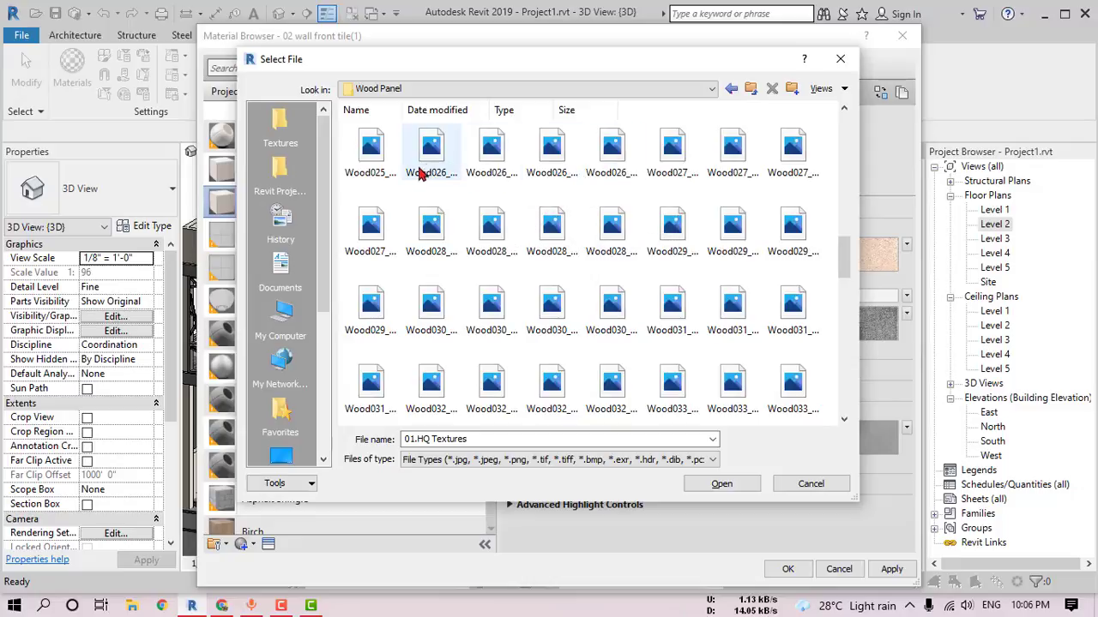
Step: Load Wood026_4K_Color.jpg as the 03 wood appearance colour image
{"action": "left_click", "coordinate": [426, 165]}
{"action": "left_click_drag", "start_coordinate": [846, 262], "coordinate": [847, 238]}
{"action": "left_click", "coordinate": [604, 244]}
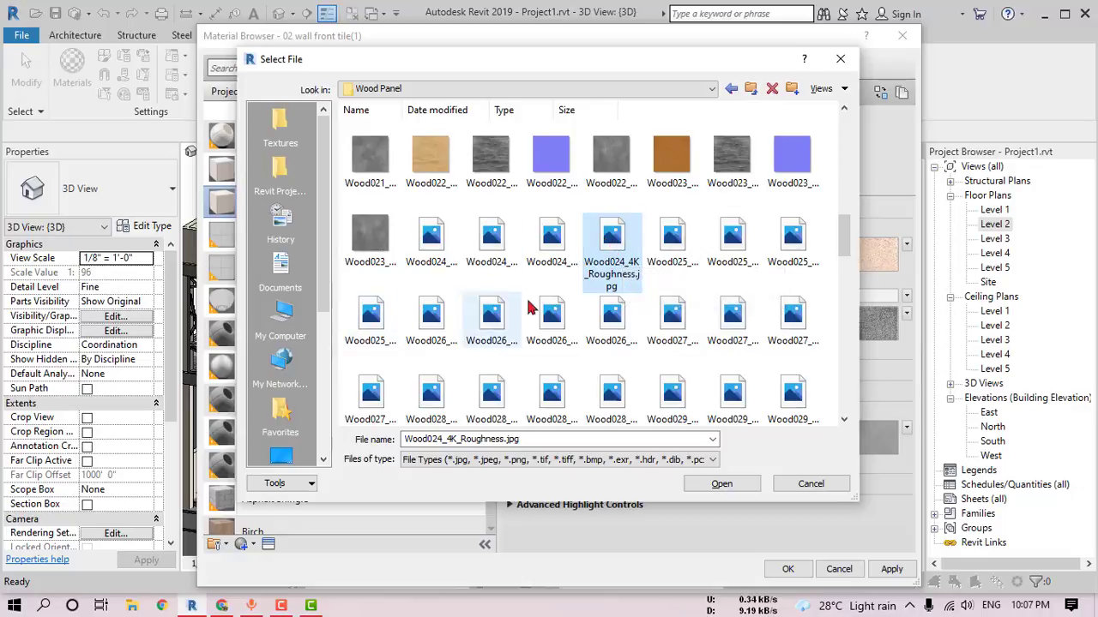
{"action": "left_click", "coordinate": [542, 253]}
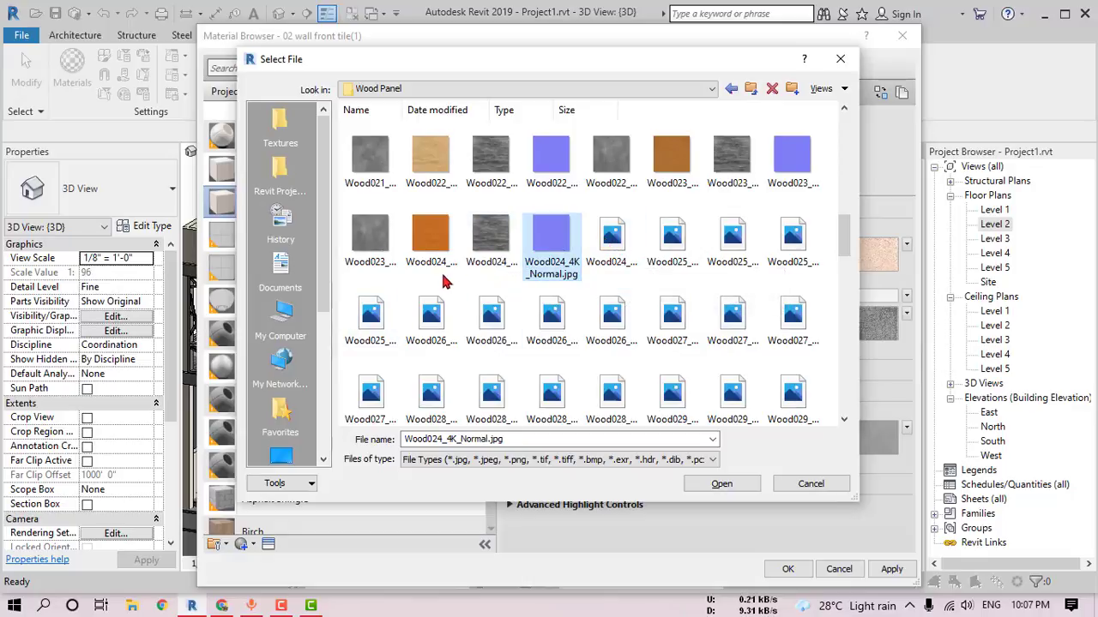
{"action": "left_click", "coordinate": [446, 276]}
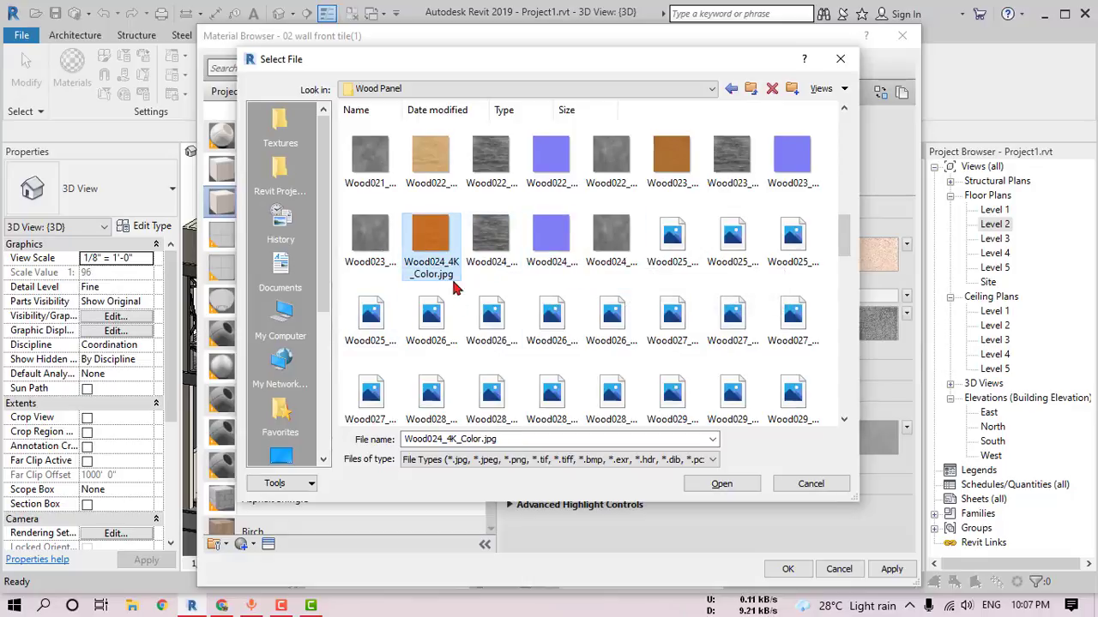
{"action": "left_click", "coordinate": [493, 240]}
{"action": "left_click", "coordinate": [413, 245]}
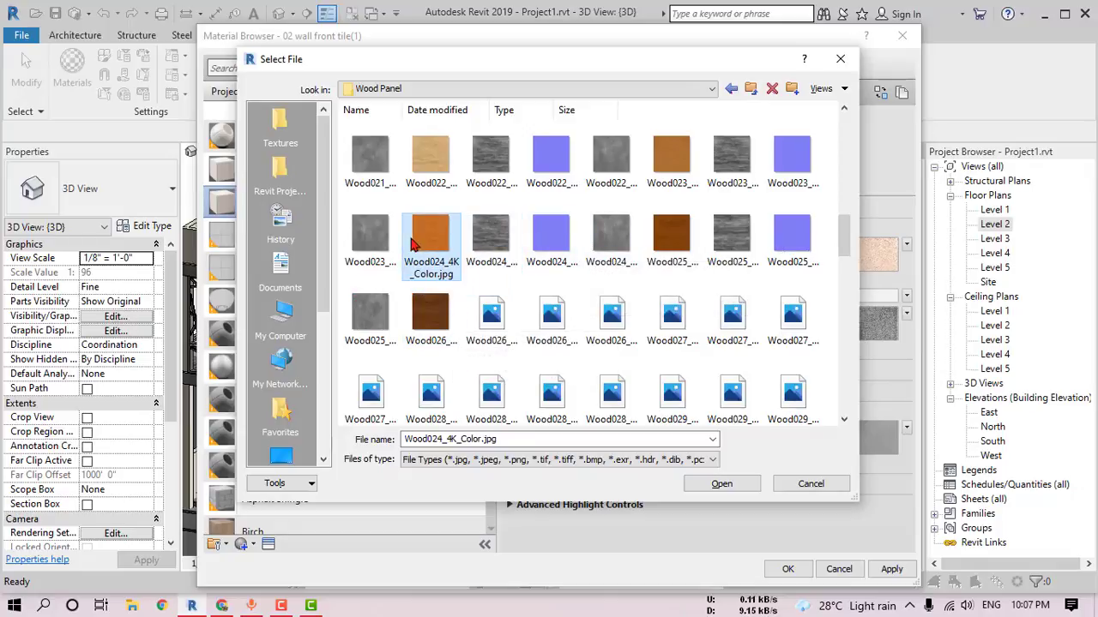
{"action": "left_click", "coordinate": [439, 319]}
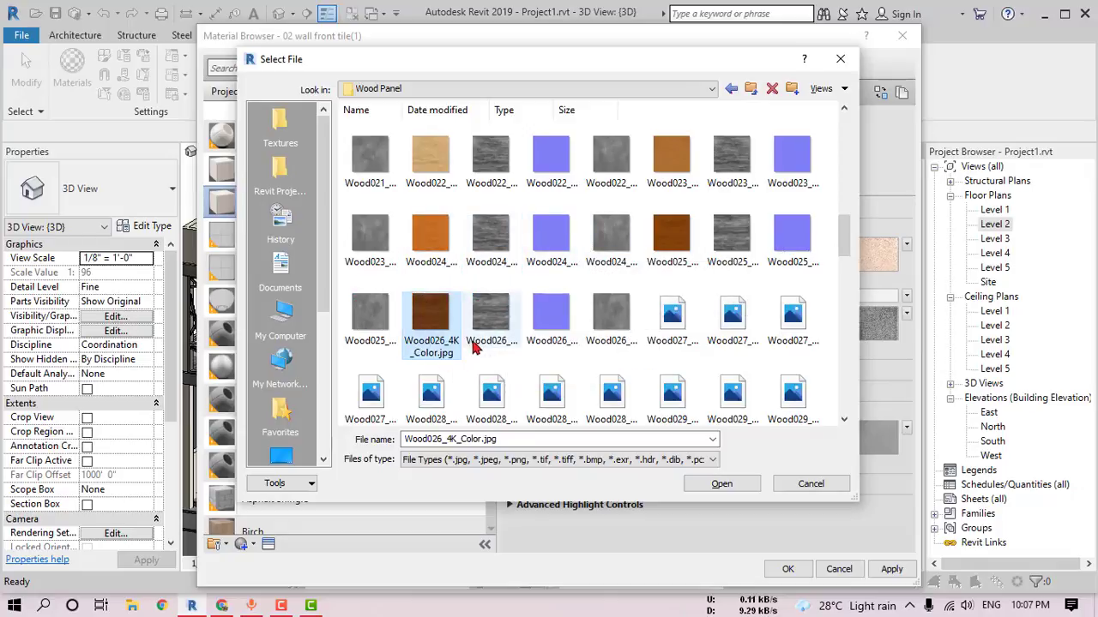
{"action": "left_click", "coordinate": [724, 485]}
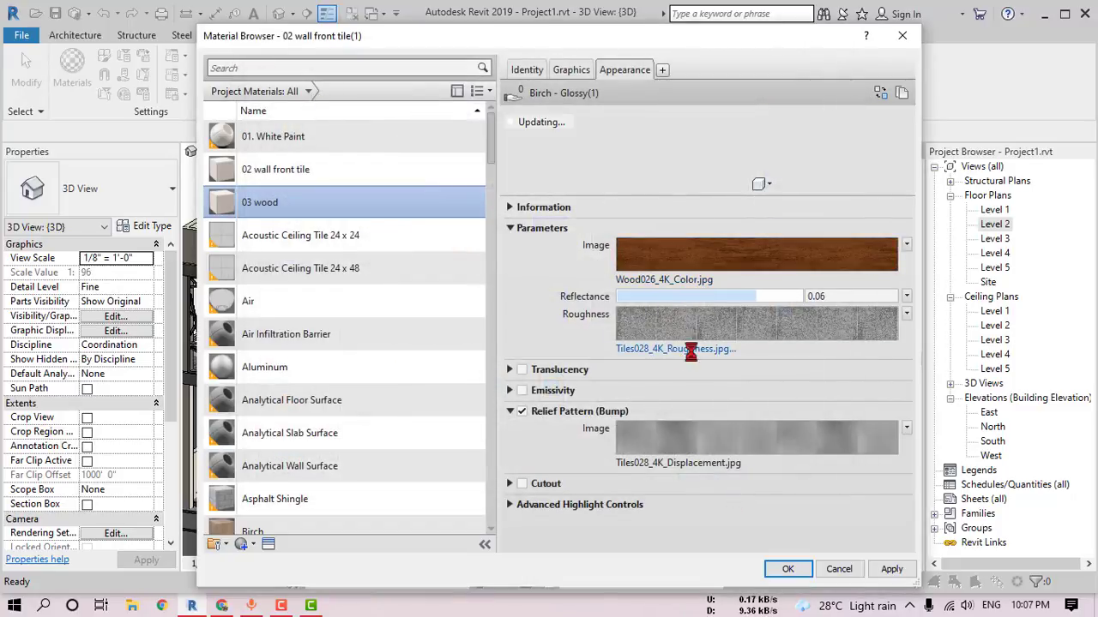
{"action": "left_click", "coordinate": [691, 350]}
Step: Set Wood026_4K_Roughness.jpg from the Wood Panel folder as the roughness image
{"action": "left_click", "coordinate": [281, 129]}
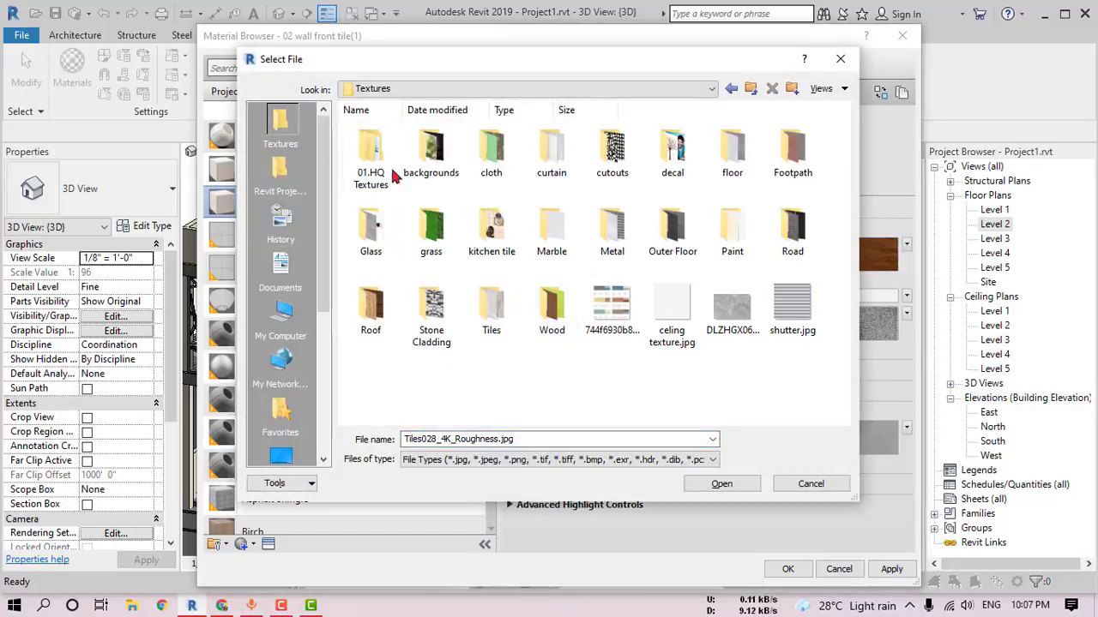
{"action": "double_click", "coordinate": [377, 163]}
{"action": "double_click", "coordinate": [431, 225]}
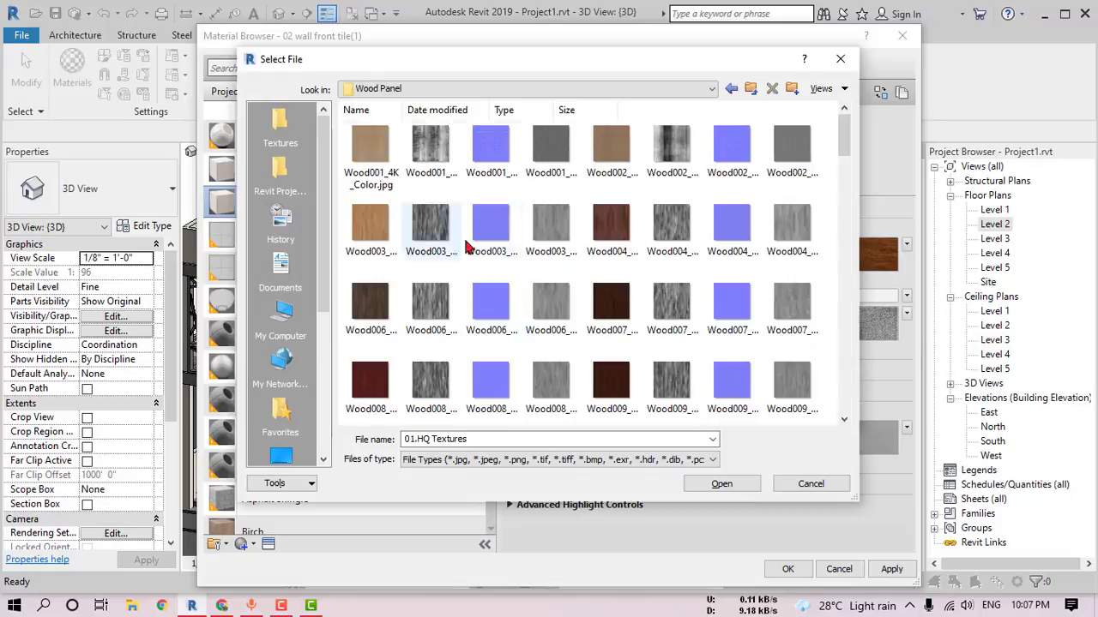
{"action": "scroll", "coordinate": [557, 334], "scroll_direction": "down", "scroll_amount": 3}
{"action": "scroll", "coordinate": [558, 338], "scroll_direction": "down", "scroll_amount": 2}
{"action": "scroll", "coordinate": [531, 360], "scroll_direction": "down", "scroll_amount": 1}
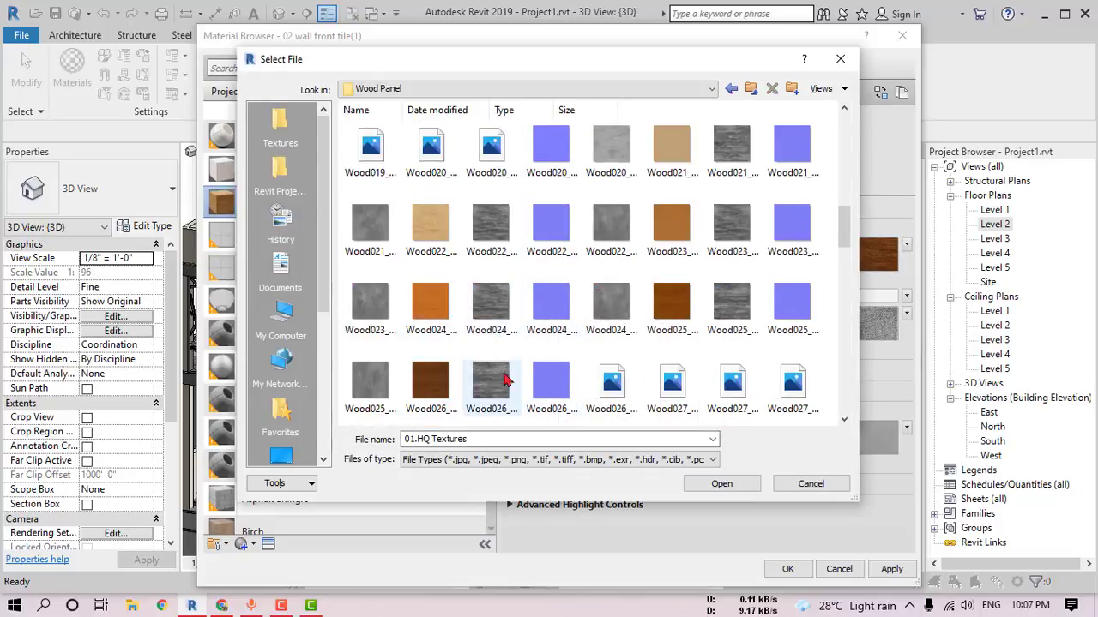
{"action": "left_click", "coordinate": [502, 384]}
{"action": "left_click", "coordinate": [612, 388]}
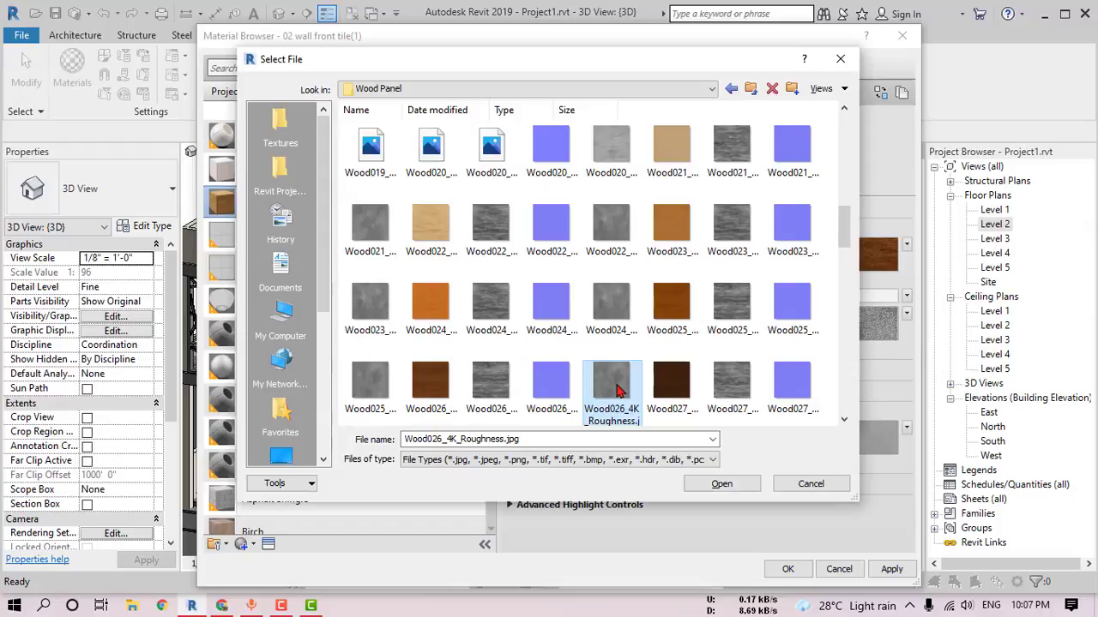
{"action": "left_click", "coordinate": [722, 485]}
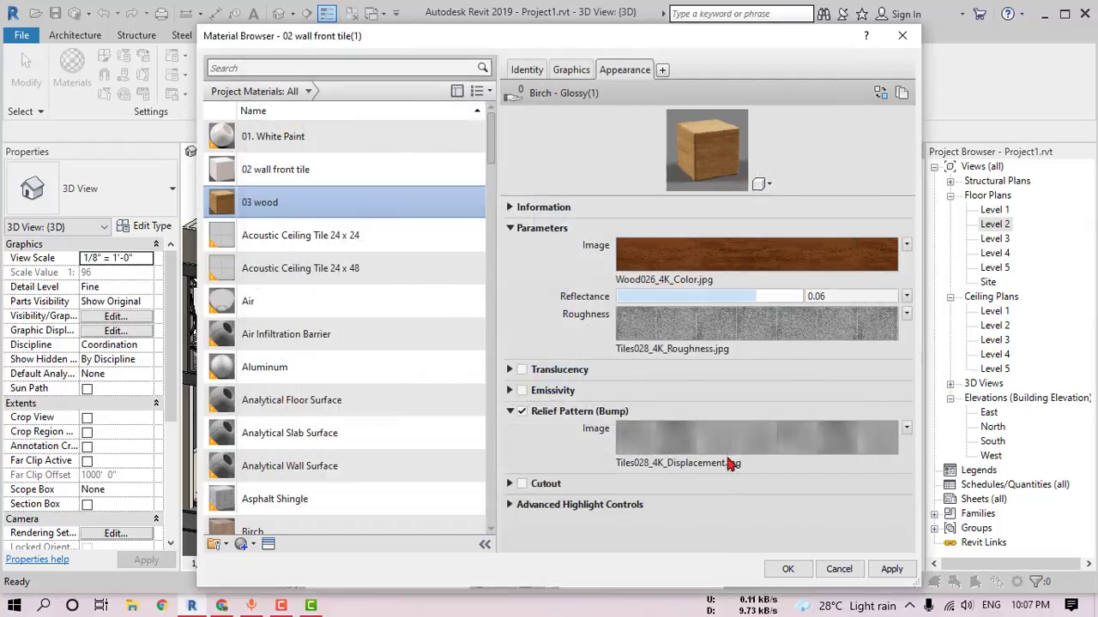
Step: Use Wood026_4K_Displacement.jpg from the Wood Panel folder as the relief pattern bump image
{"action": "left_click", "coordinate": [673, 463]}
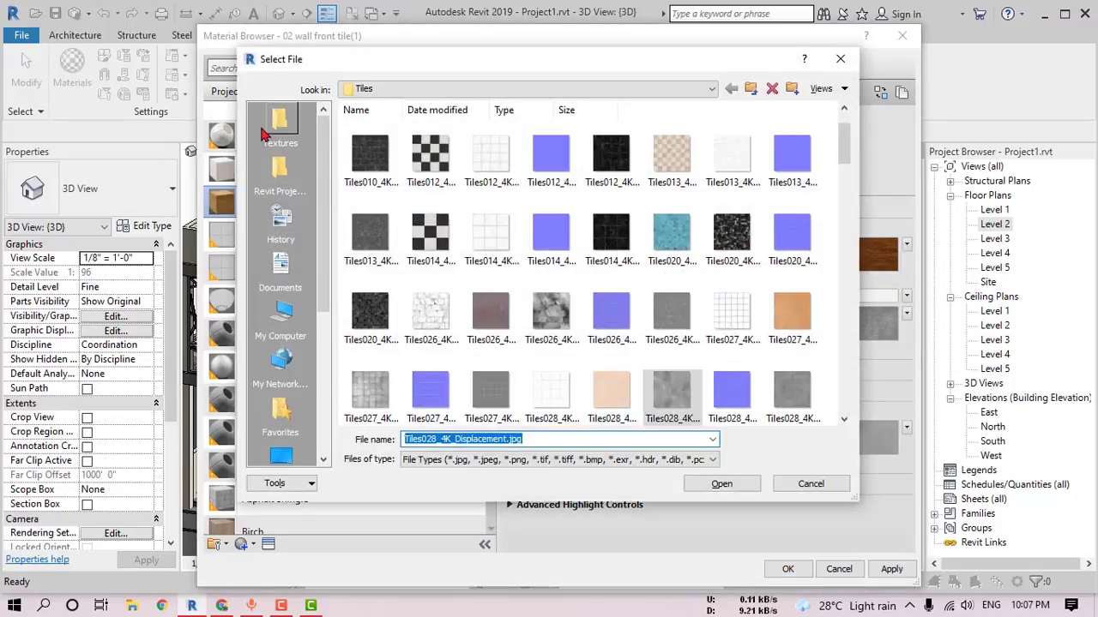
{"action": "left_click", "coordinate": [265, 133]}
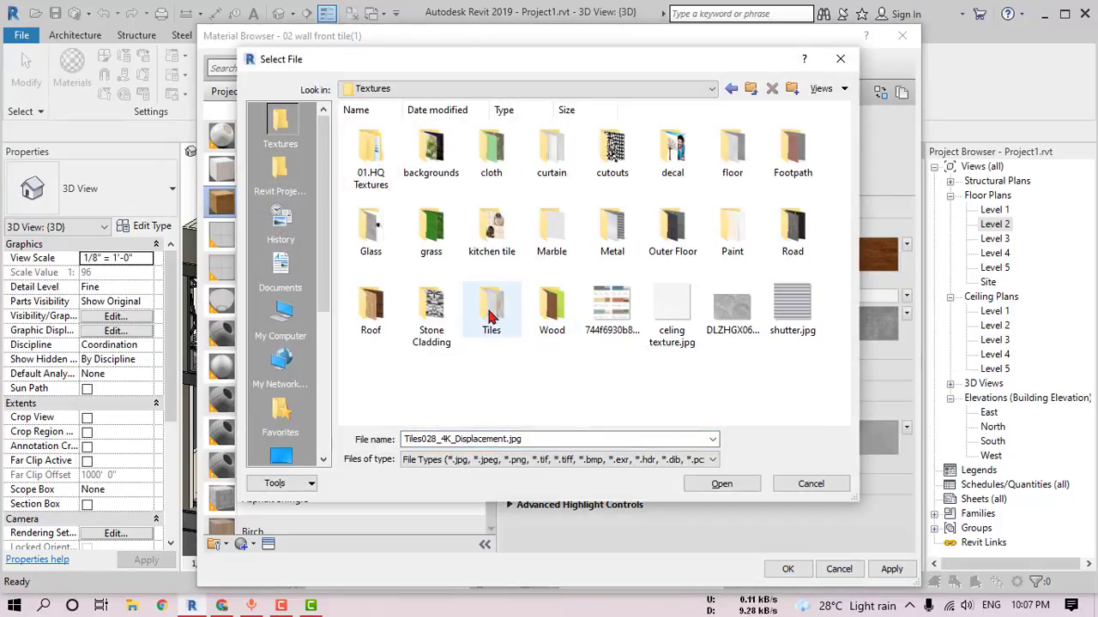
{"action": "double_click", "coordinate": [371, 153]}
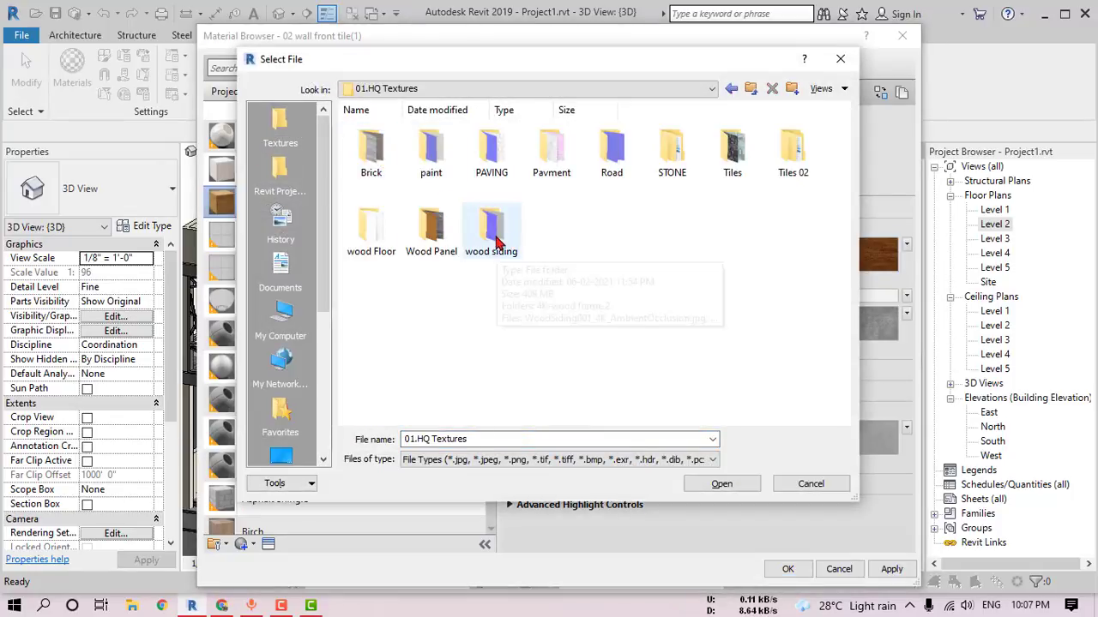
{"action": "double_click", "coordinate": [432, 224]}
{"action": "scroll", "coordinate": [591, 320], "scroll_direction": "down", "scroll_amount": 5}
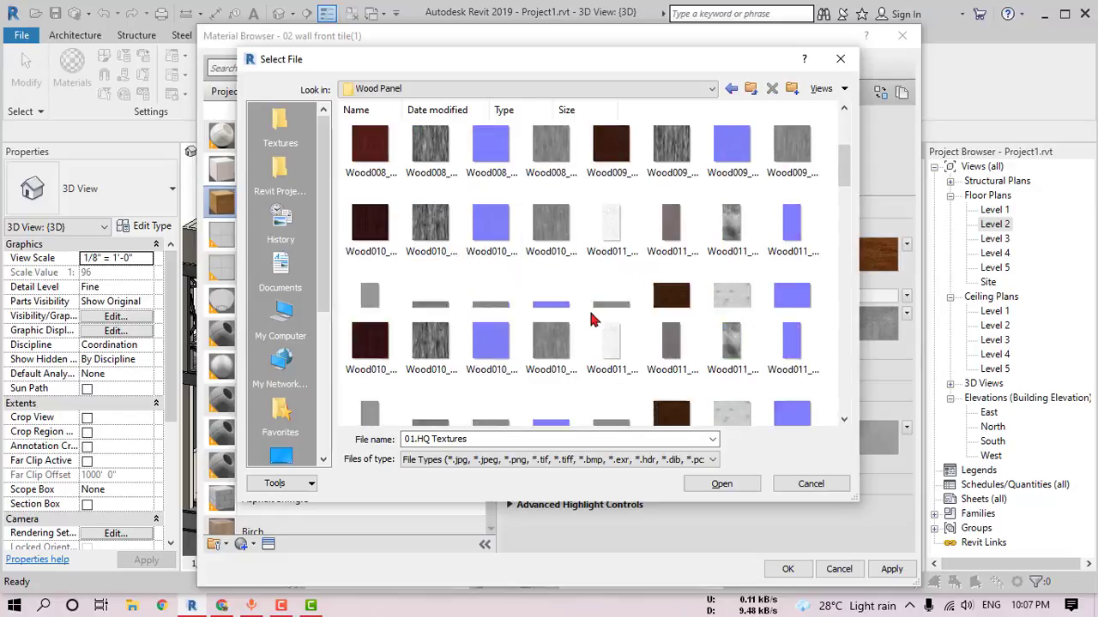
{"action": "scroll", "coordinate": [592, 320], "scroll_direction": "down", "scroll_amount": 2}
{"action": "scroll", "coordinate": [591, 321], "scroll_direction": "down", "scroll_amount": 2}
{"action": "scroll", "coordinate": [596, 326], "scroll_direction": "down", "scroll_amount": 2}
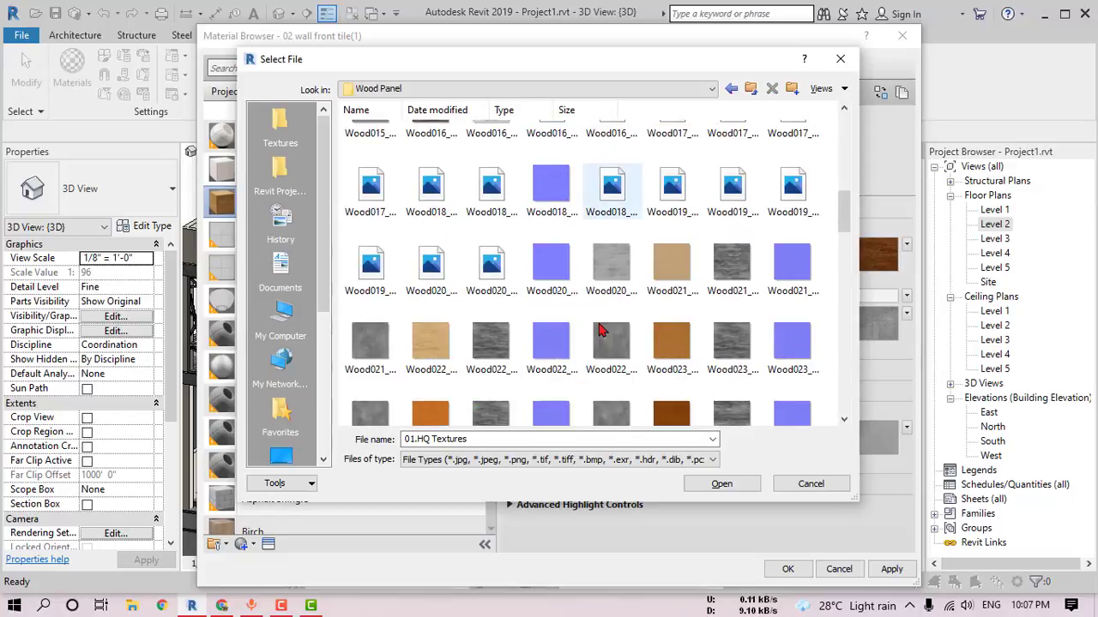
{"action": "scroll", "coordinate": [600, 334], "scroll_direction": "down", "scroll_amount": 3}
{"action": "left_click", "coordinate": [551, 386]}
{"action": "left_click", "coordinate": [611, 386]}
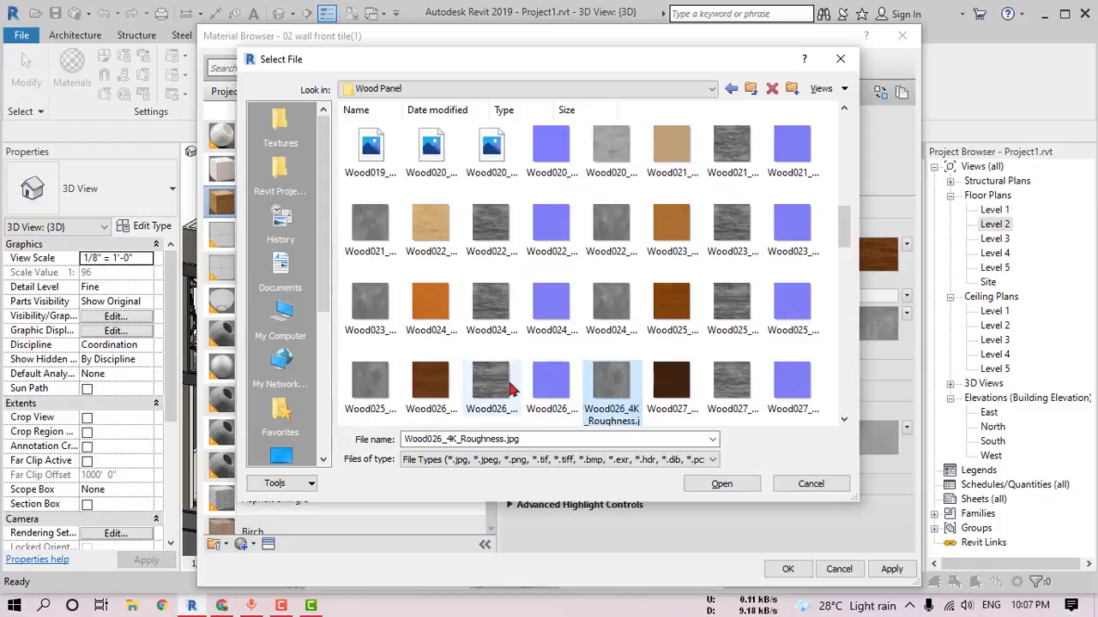
{"action": "left_click", "coordinate": [511, 388]}
{"action": "left_click", "coordinate": [722, 484]}
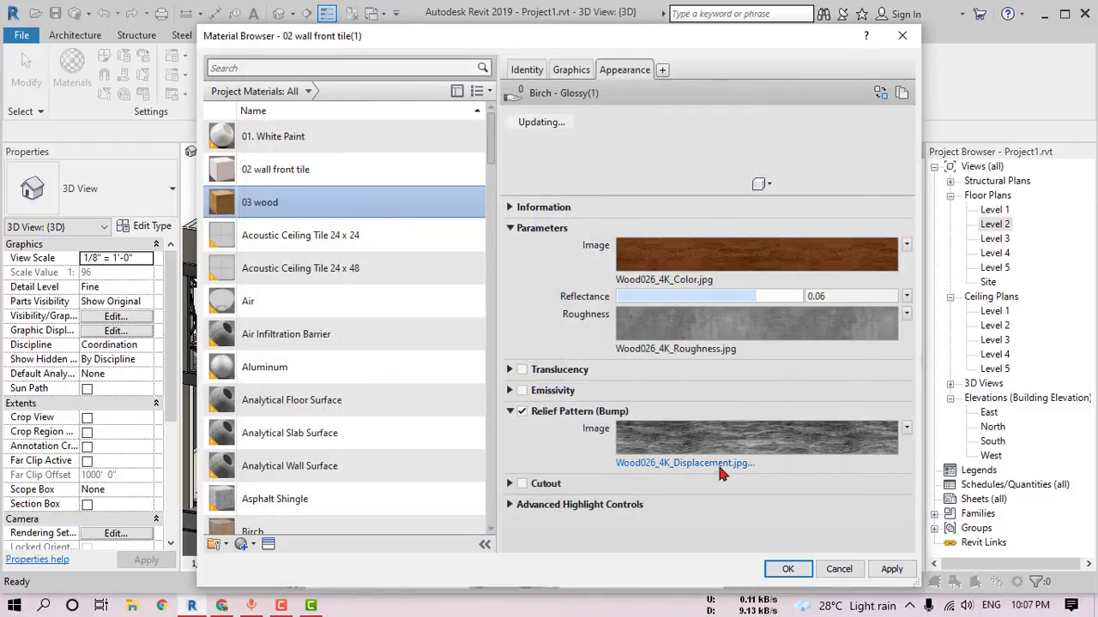
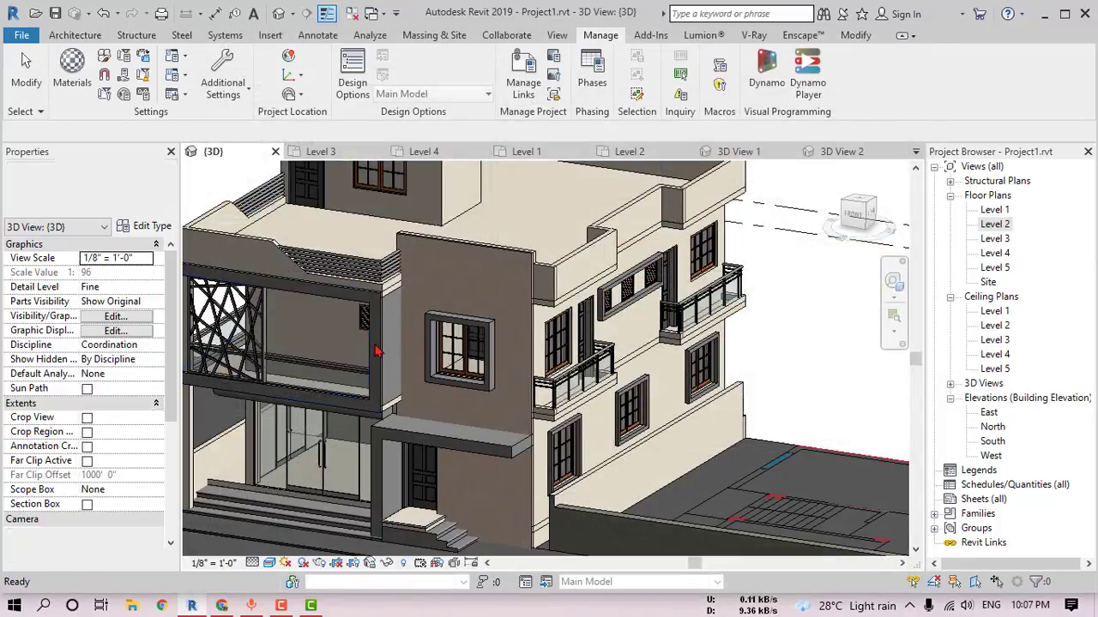
Step: Edit the balcony frame casework in place, give its sweep the 03 wood material, and finish the model
{"action": "scroll", "coordinate": [368, 346], "scroll_direction": "up", "scroll_amount": 3}
{"action": "left_click", "coordinate": [370, 345]}
{"action": "left_click", "coordinate": [645, 87]}
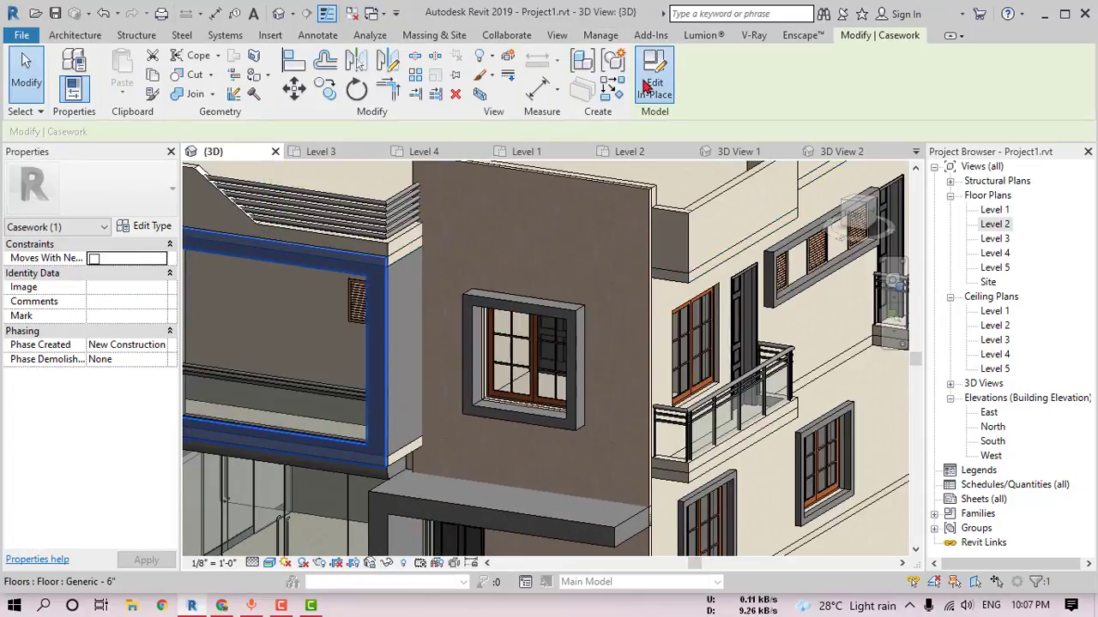
{"action": "left_click", "coordinate": [355, 274]}
{"action": "middle_click_drag", "start_coordinate": [465, 314], "coordinate": [163, 315], "text": "shift"}
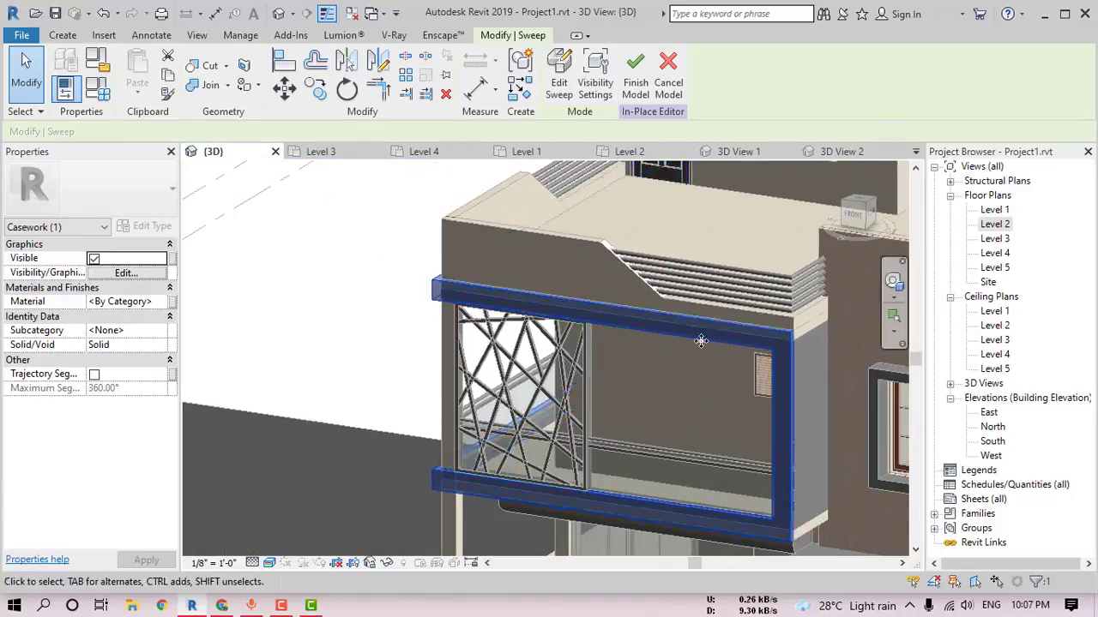
{"action": "left_click", "coordinate": [162, 305]}
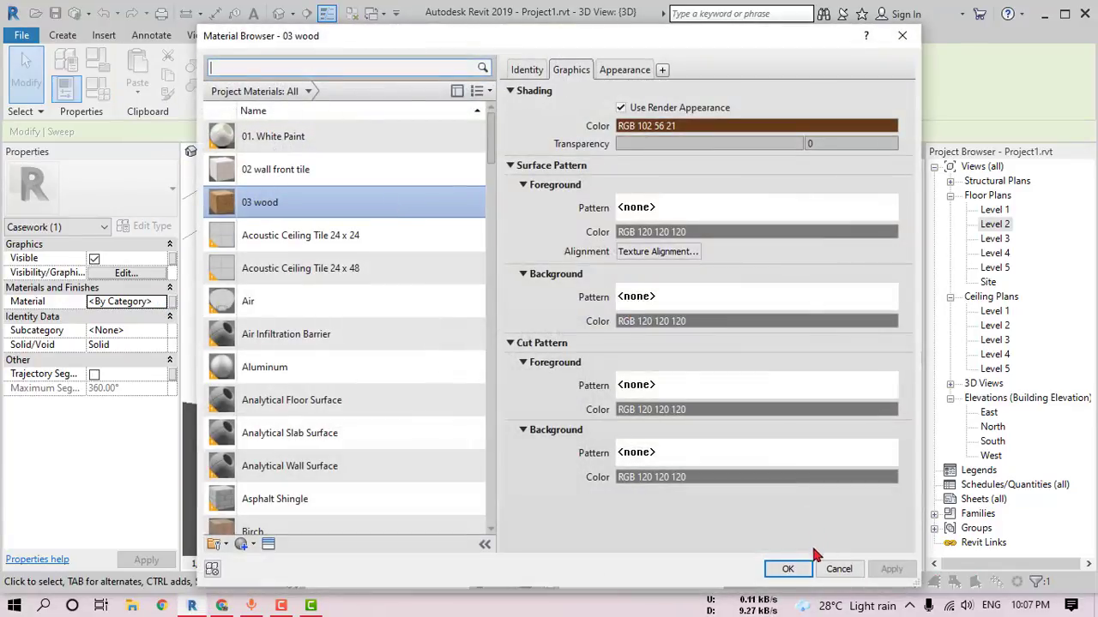
{"action": "left_click", "coordinate": [787, 568]}
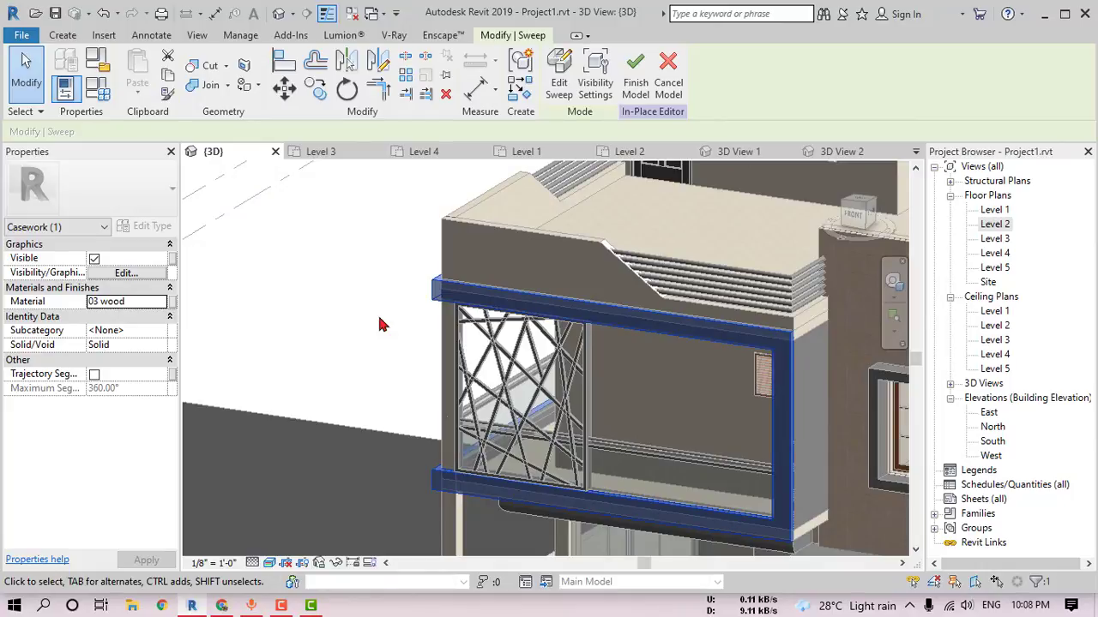
{"action": "left_click", "coordinate": [403, 344]}
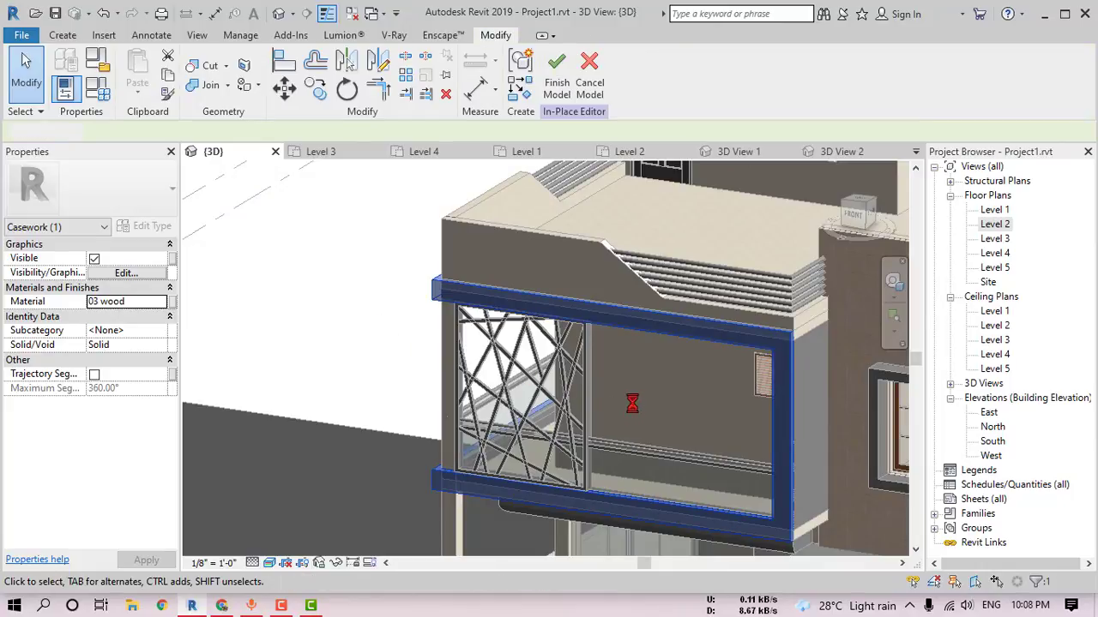
{"action": "mouse_move", "coordinate": [666, 415]}
{"action": "middle_mouse_down", "text": "shift"}
{"action": "mouse_move", "coordinate": [564, 400]}
{"action": "mouse_move", "coordinate": [728, 372]}
{"action": "mouse_move", "coordinate": [779, 332]}
{"action": "mouse_move", "coordinate": [877, 319]}
{"action": "mouse_move", "coordinate": [769, 308]}
{"action": "mouse_move", "coordinate": [703, 317]}
{"action": "middle_mouse_up", "text": "shift"}
{"action": "left_click", "coordinate": [557, 69]}
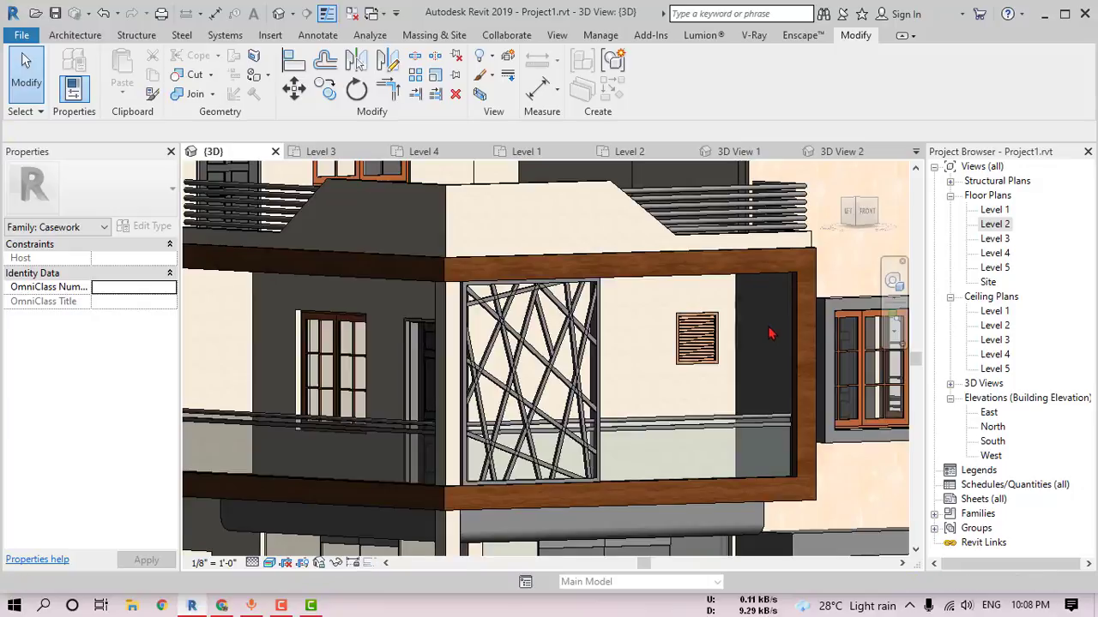
Step: Assign 03 wood to the balcony frame's extrusion, finish the in-place edit, and orbit to review
{"action": "left_click", "coordinate": [770, 328]}
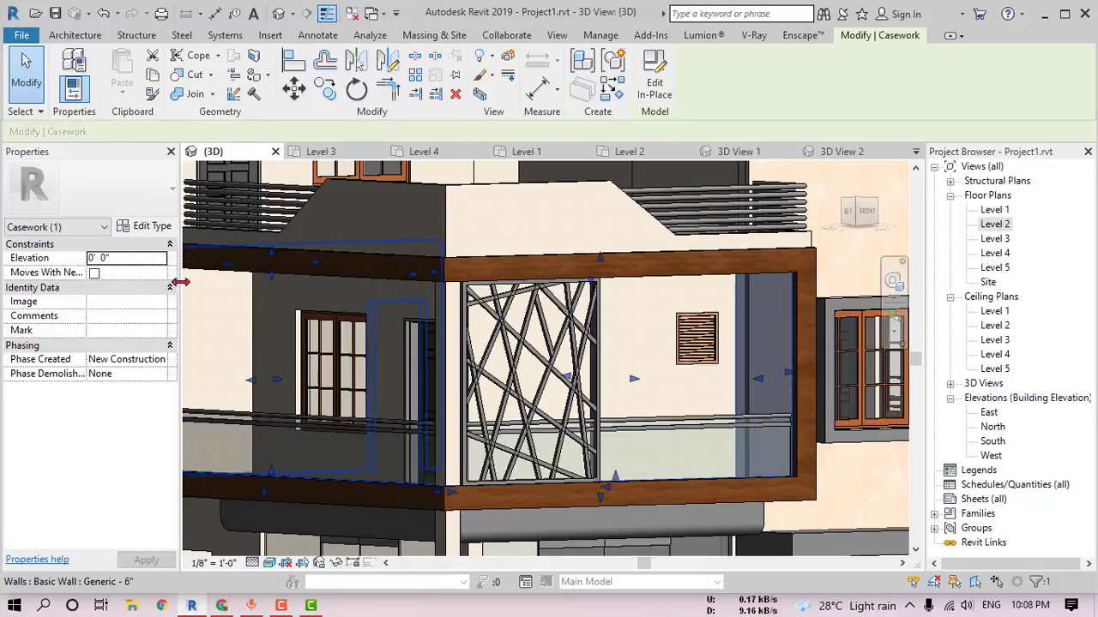
{"action": "left_click", "coordinate": [759, 363]}
{"action": "left_click", "coordinate": [161, 360]}
{"action": "left_click", "coordinate": [161, 361]}
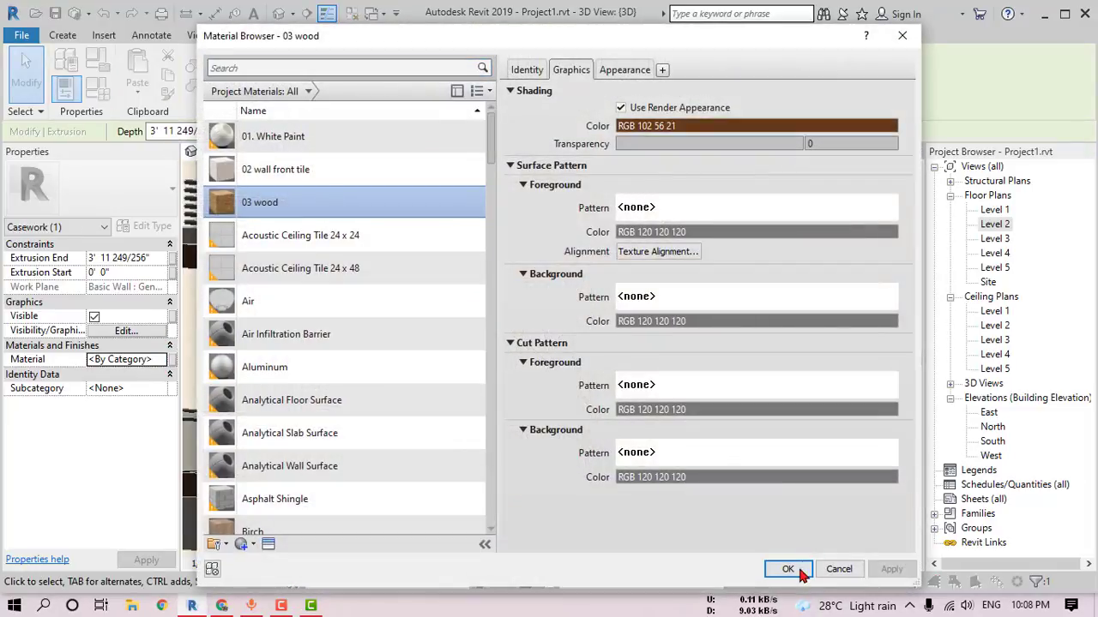
{"action": "left_click", "coordinate": [787, 569]}
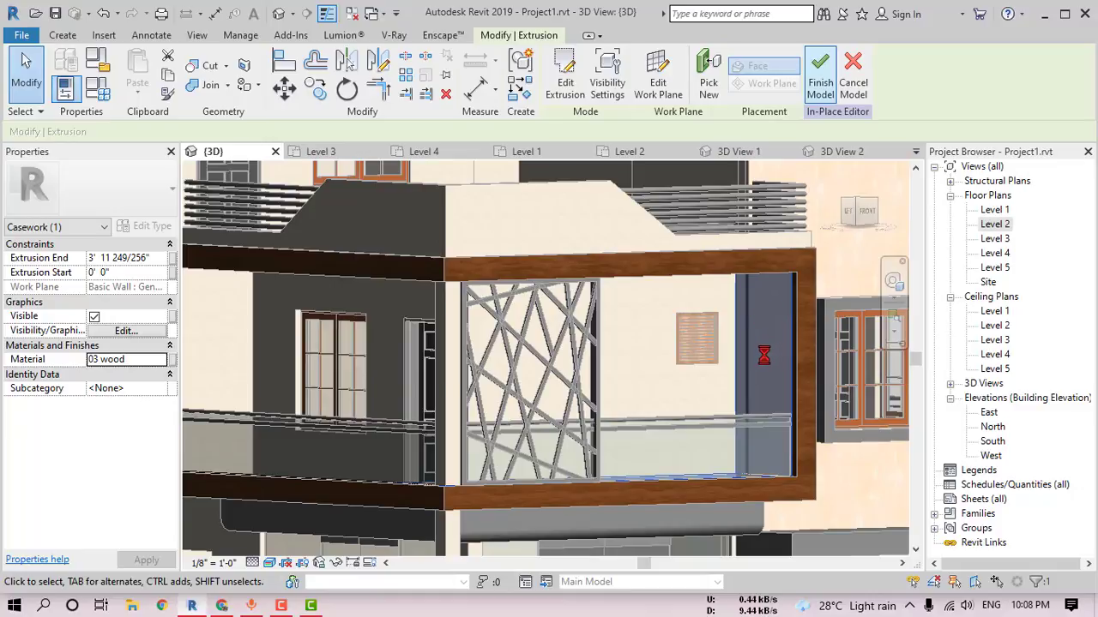
{"action": "left_click", "coordinate": [819, 75]}
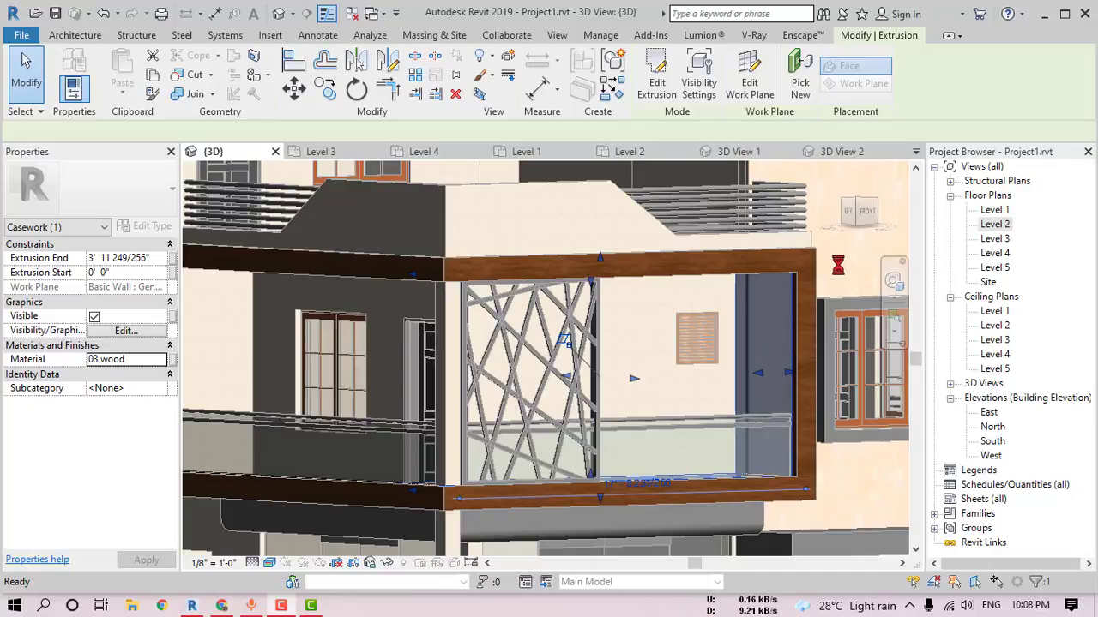
{"action": "scroll", "coordinate": [838, 268], "scroll_direction": "down", "scroll_amount": 2}
{"action": "key", "text": "Escape"}
{"action": "mouse_move", "coordinate": [838, 269]}
{"action": "middle_mouse_down", "text": "shift"}
{"action": "mouse_move", "coordinate": [742, 347]}
{"action": "mouse_move", "coordinate": [752, 396]}
{"action": "mouse_move", "coordinate": [774, 413]}
{"action": "mouse_move", "coordinate": [755, 363]}
{"action": "mouse_move", "coordinate": [680, 349]}
{"action": "middle_mouse_up", "text": "shift"}
{"action": "scroll", "coordinate": [680, 349], "scroll_direction": "up", "scroll_amount": 3}
{"action": "left_click", "coordinate": [551, 362]}
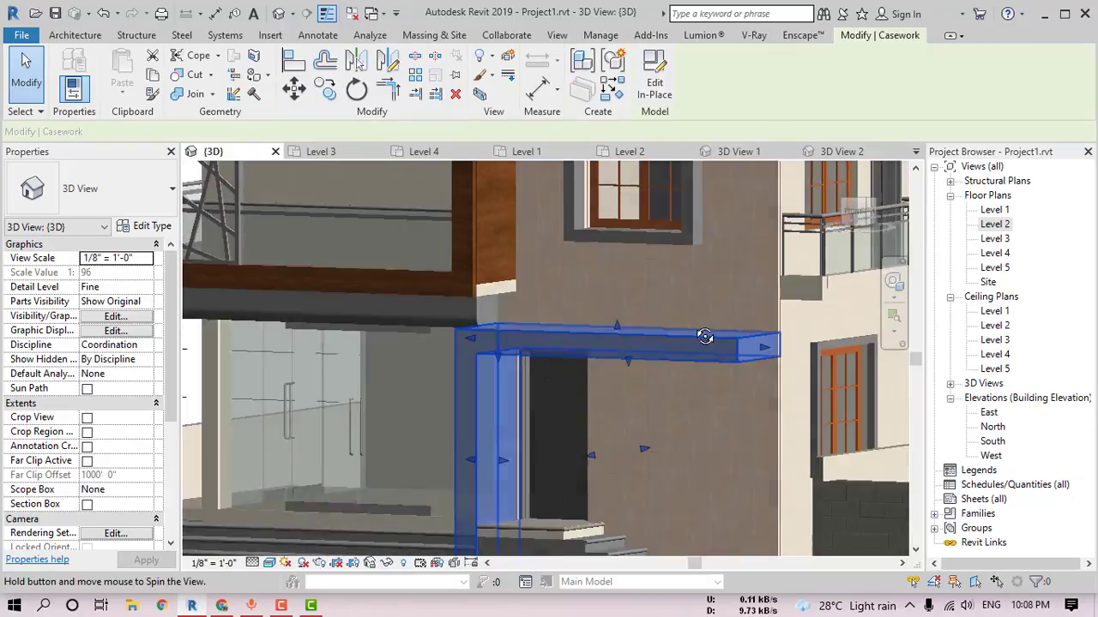
{"action": "mouse_move", "coordinate": [551, 363]}
{"action": "middle_mouse_down", "text": "shift"}
{"action": "mouse_move", "coordinate": [721, 357]}
{"action": "mouse_move", "coordinate": [515, 309]}
{"action": "middle_mouse_up", "text": "shift"}
{"action": "key", "text": "Escape"}
{"action": "scroll", "coordinate": [491, 295], "scroll_direction": "up", "scroll_amount": 4}
{"action": "scroll", "coordinate": [491, 296], "scroll_direction": "up", "scroll_amount": 3}
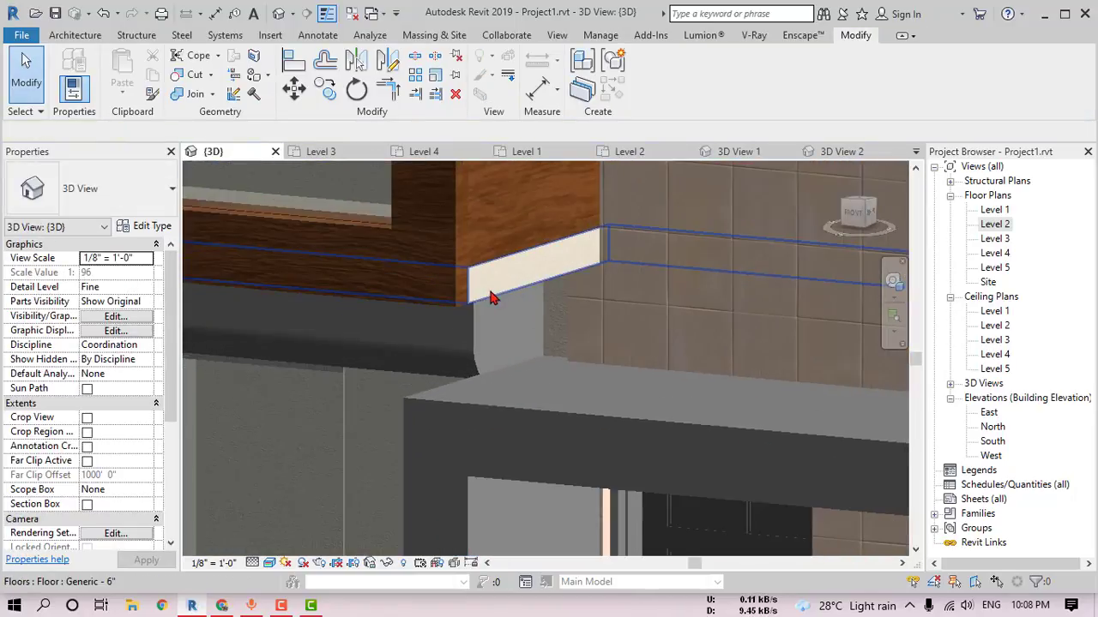
{"action": "key", "text": "t"}
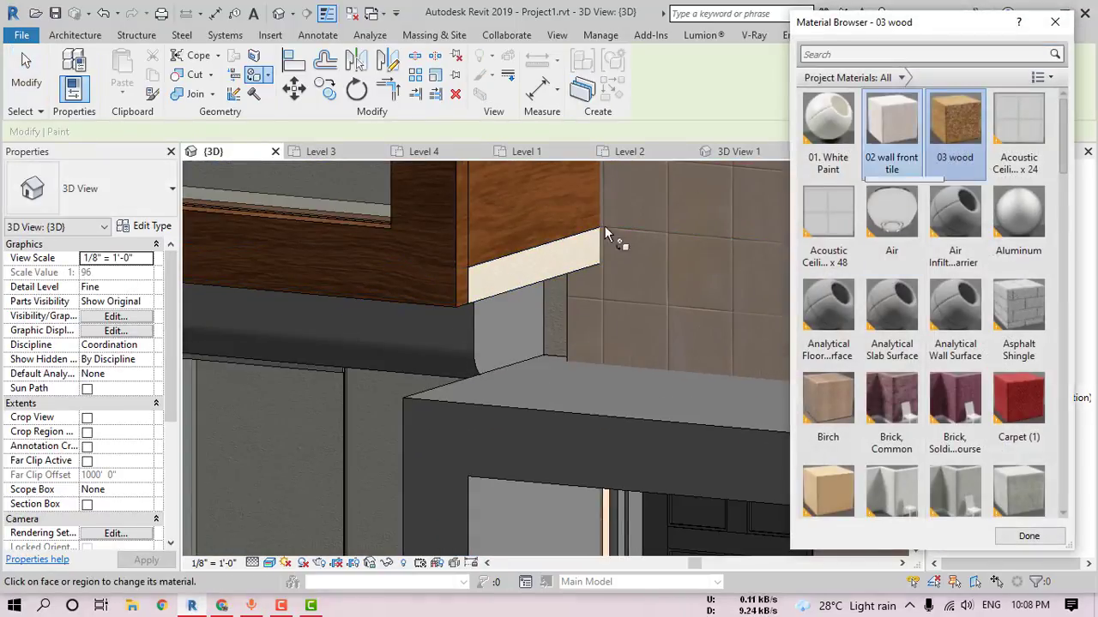
{"action": "key", "text": "Escape"}
{"action": "key", "text": "Escape"}
{"action": "scroll", "coordinate": [515, 313], "scroll_direction": "down", "scroll_amount": 3}
{"action": "scroll", "coordinate": [703, 382], "scroll_direction": "down", "scroll_amount": 2}
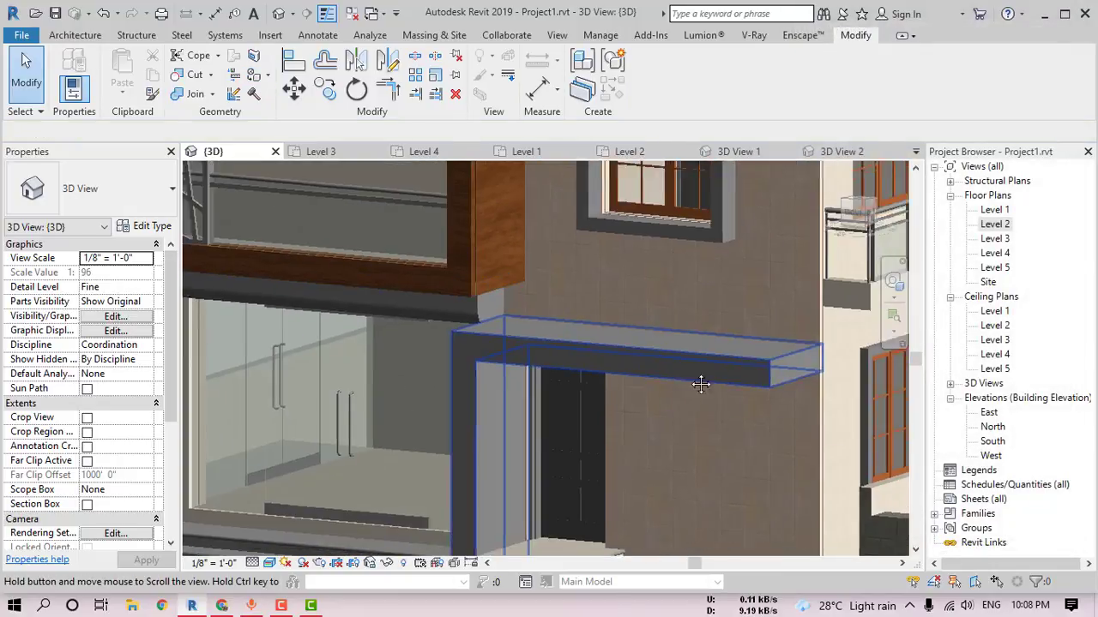
{"action": "scroll", "coordinate": [590, 327], "scroll_direction": "down", "scroll_amount": 3}
{"action": "mouse_move", "coordinate": [590, 328]}
{"action": "middle_mouse_down", "text": "shift"}
{"action": "mouse_move", "coordinate": [596, 376]}
{"action": "mouse_move", "coordinate": [651, 360]}
{"action": "middle_mouse_up", "text": "shift"}
{"action": "scroll", "coordinate": [691, 349], "scroll_direction": "up", "scroll_amount": 2}
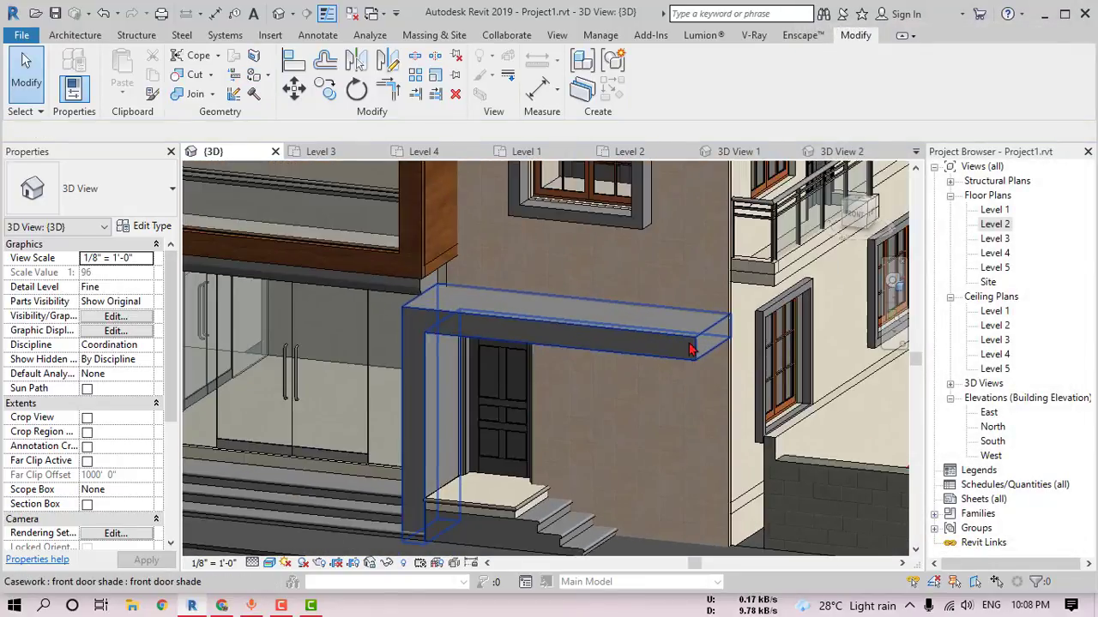
{"action": "scroll", "coordinate": [664, 391], "scroll_direction": "down", "scroll_amount": 2}
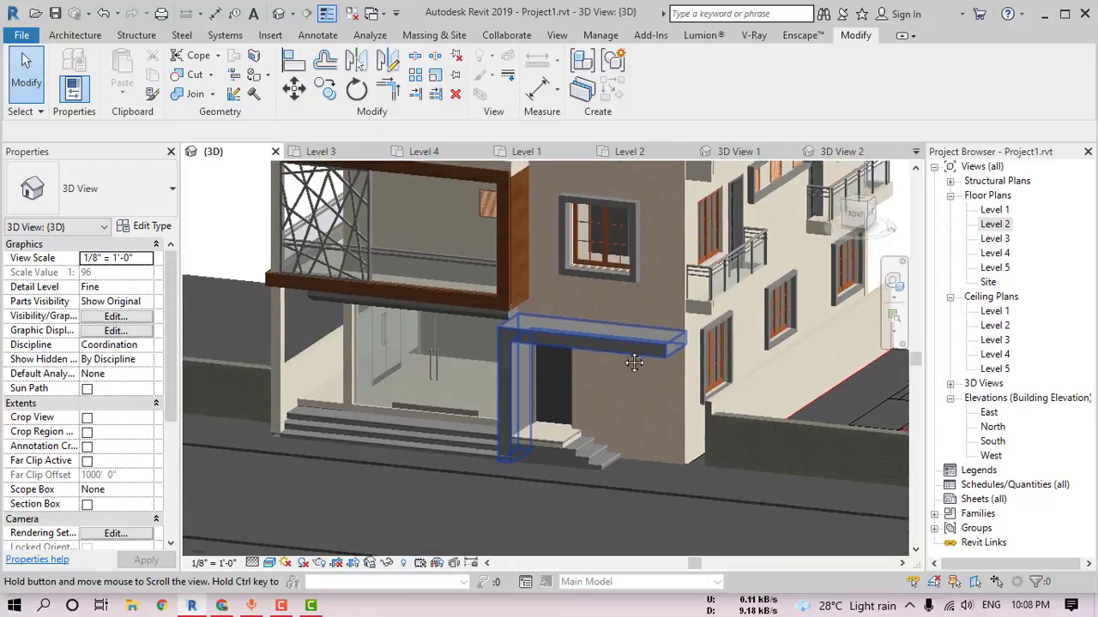
{"action": "scroll", "coordinate": [664, 391], "scroll_direction": "up", "scroll_amount": 2}
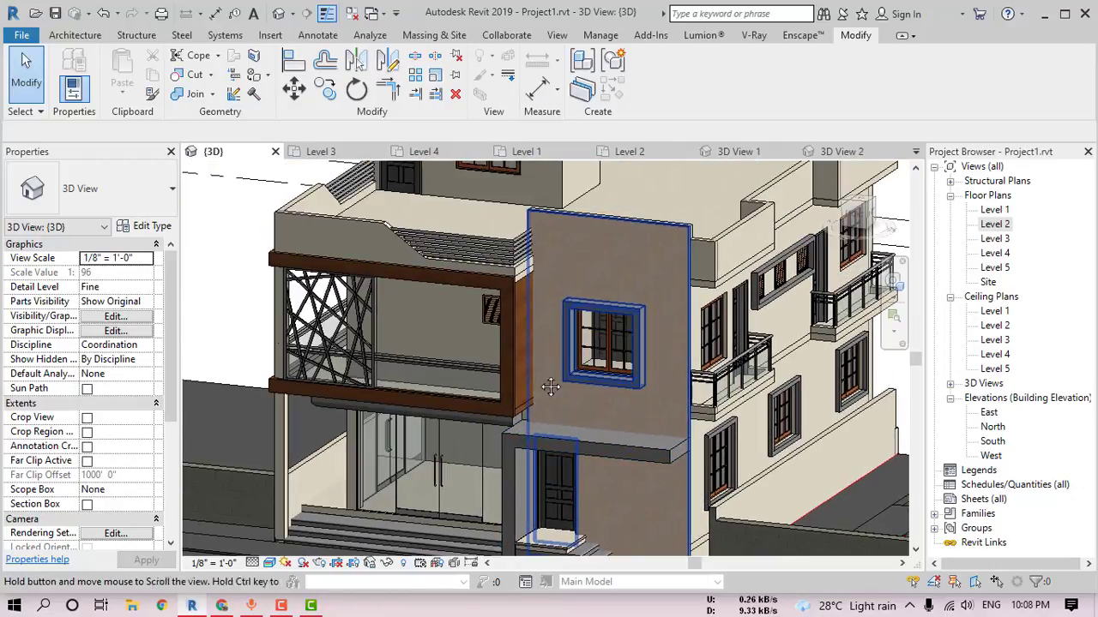
{"action": "mouse_move", "coordinate": [664, 391]}
{"action": "middle_mouse_down", "text": "shift"}
{"action": "mouse_move", "coordinate": [618, 381]}
{"action": "mouse_move", "coordinate": [633, 313]}
{"action": "mouse_move", "coordinate": [617, 157]}
{"action": "middle_mouse_up", "text": "shift"}
{"action": "scroll", "coordinate": [617, 382], "scroll_direction": "down", "scroll_amount": 2}
{"action": "scroll", "coordinate": [633, 313], "scroll_direction": "up", "scroll_amount": 2}
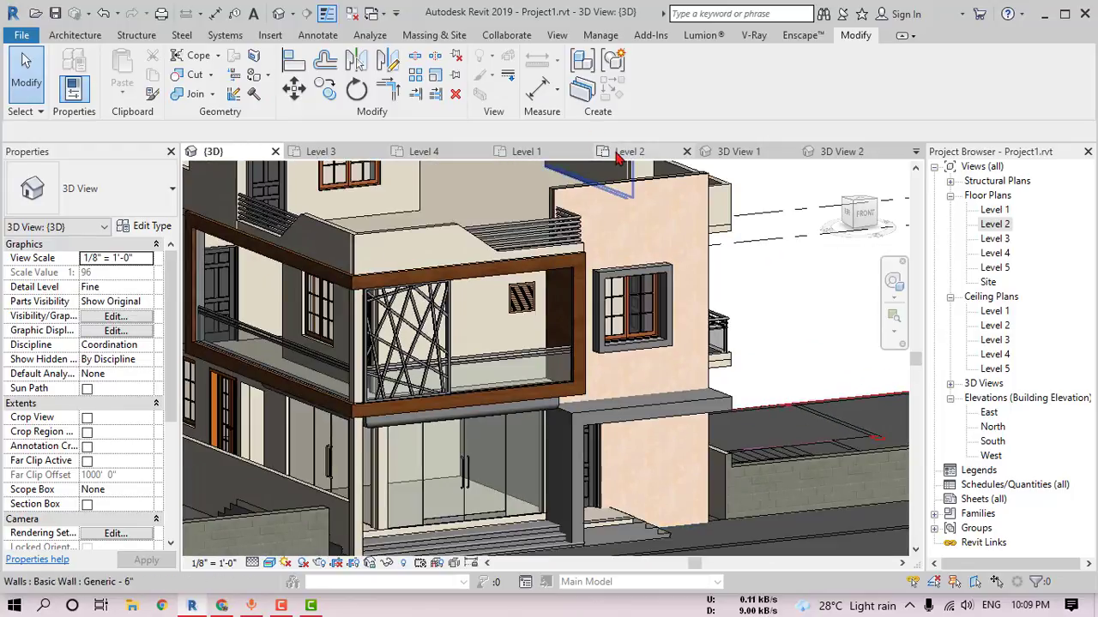
{"action": "left_click", "coordinate": [601, 35]}
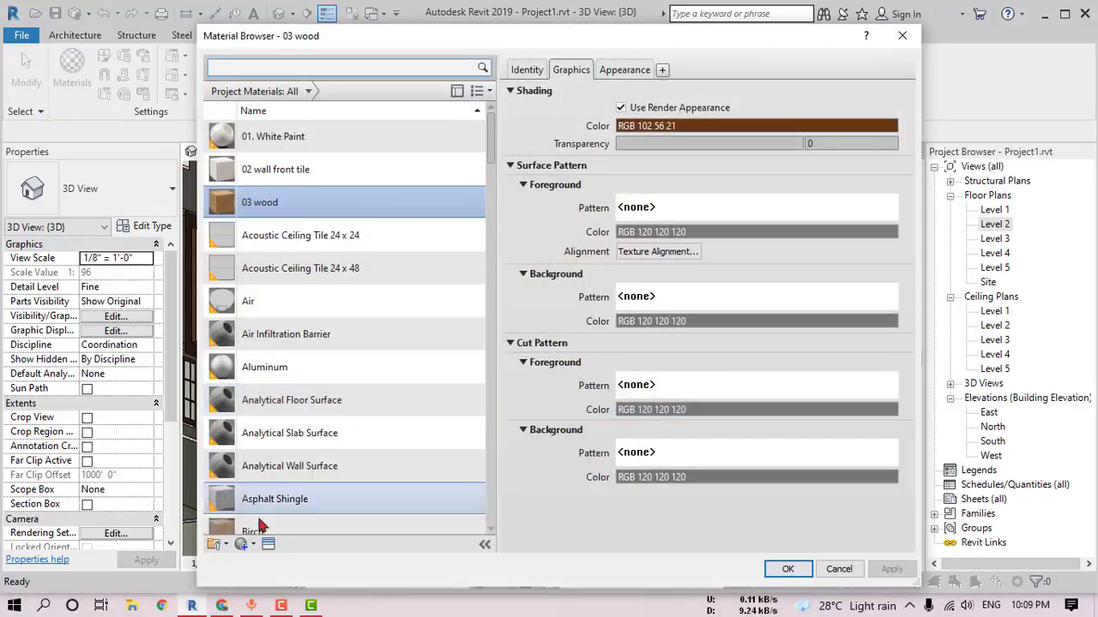
Step: Create a new project material named 04 grnaite
{"action": "left_click", "coordinate": [244, 544]}
{"action": "left_click", "coordinate": [260, 561]}
{"action": "left_click", "coordinate": [527, 70]}
{"action": "type", "text": "04 grnaite"}
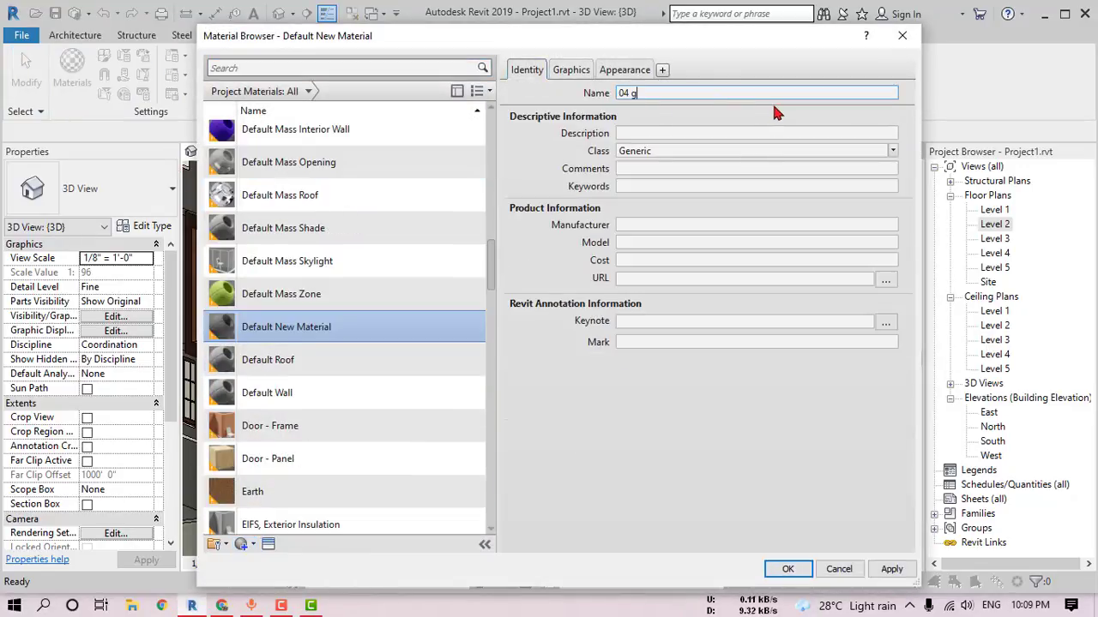
{"action": "left_click", "coordinate": [570, 70]}
Step: Replace the material's appearance with the Polished - Black stone asset from the library
{"action": "left_click", "coordinate": [620, 107]}
{"action": "left_click", "coordinate": [625, 69]}
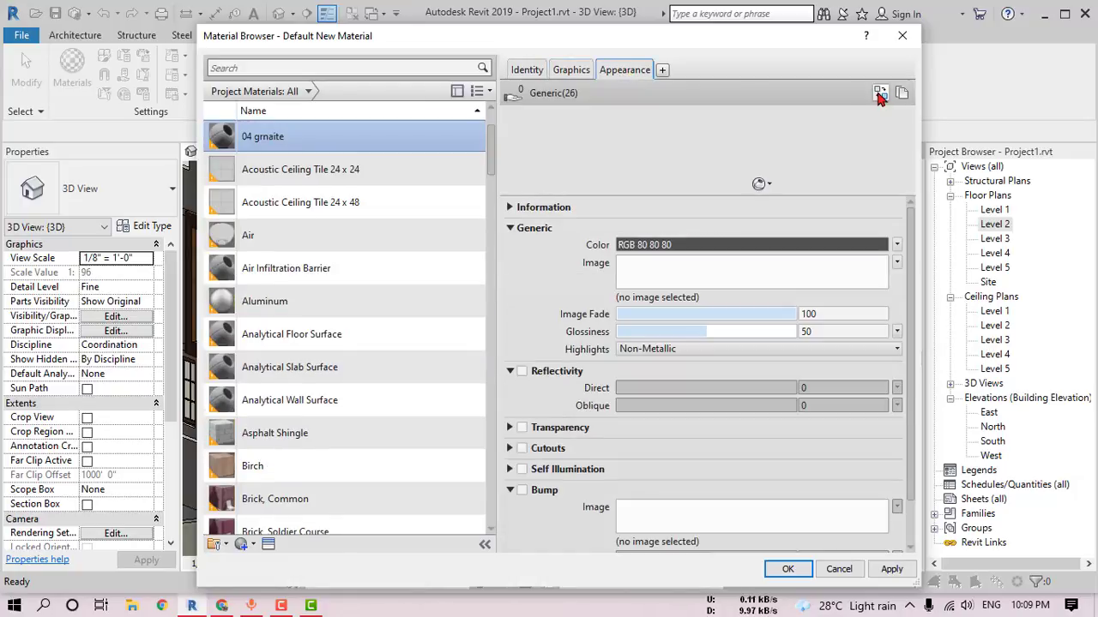
{"action": "left_click", "coordinate": [878, 94]}
{"action": "left_click", "coordinate": [185, 124]}
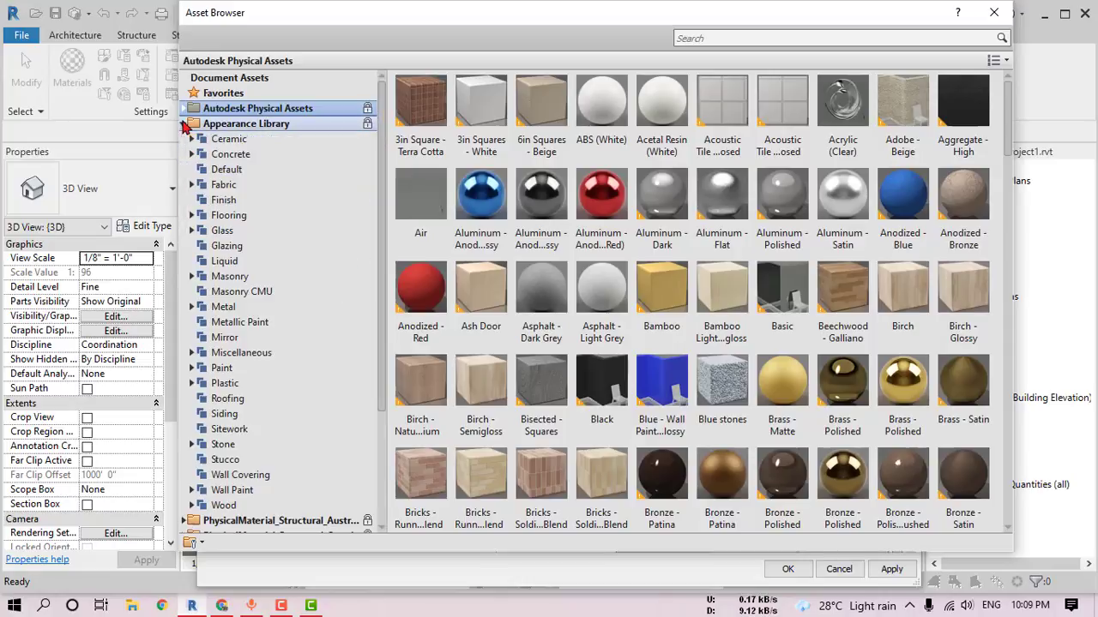
{"action": "left_click", "coordinate": [223, 444]}
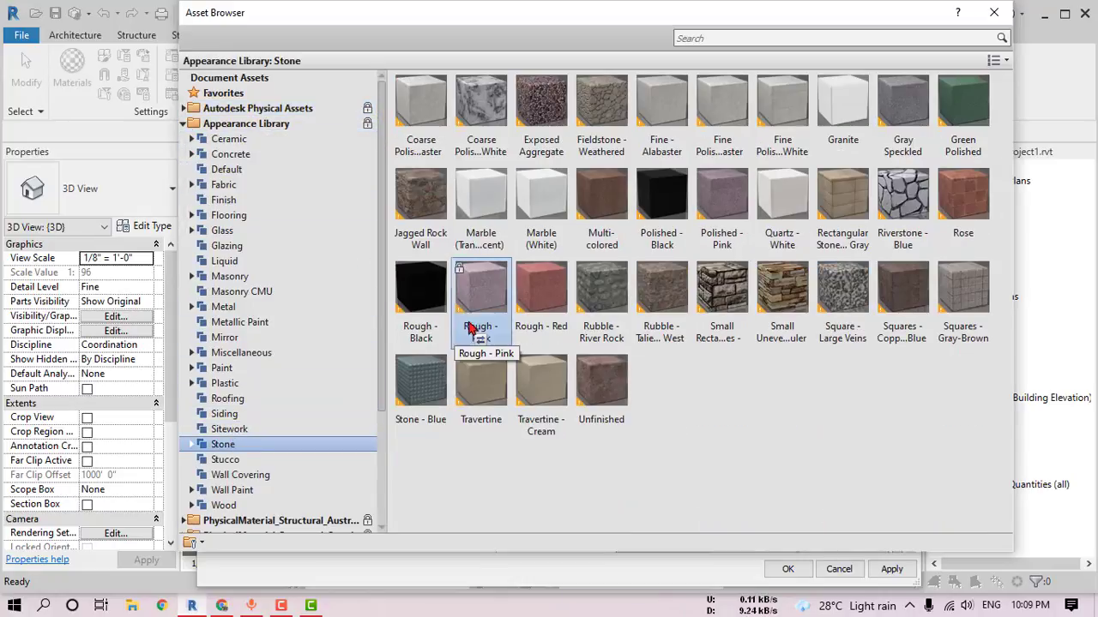
{"action": "double_click", "coordinate": [662, 249]}
{"action": "left_click", "coordinate": [993, 12]}
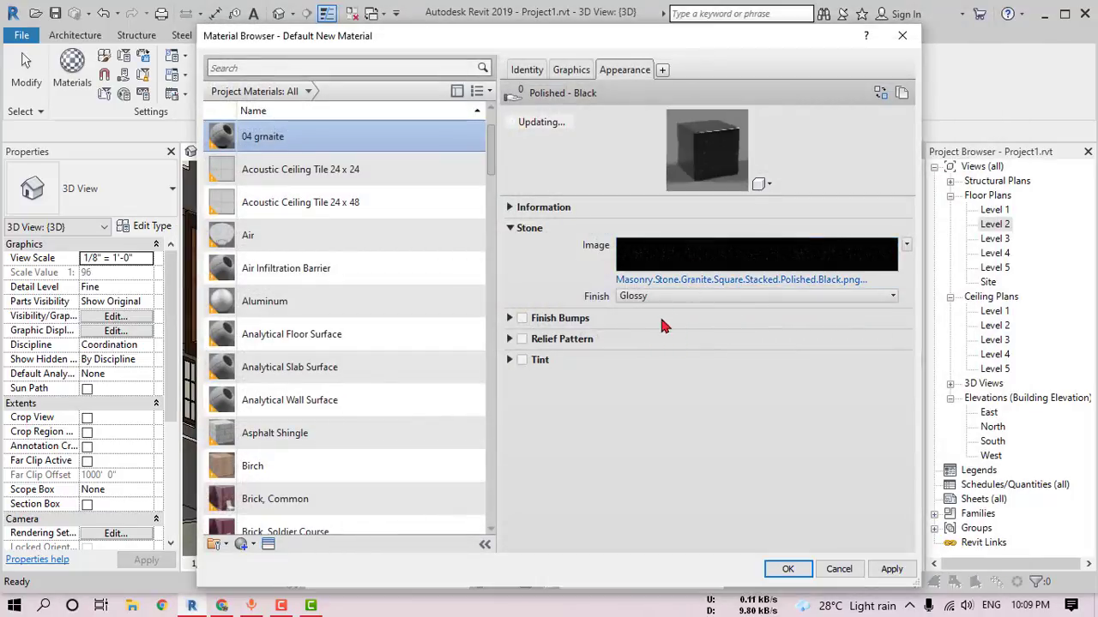
Step: Load stone.granite.jpg from the Textures folder as the stone image
{"action": "left_click", "coordinate": [676, 265]}
{"action": "left_click", "coordinate": [280, 128]}
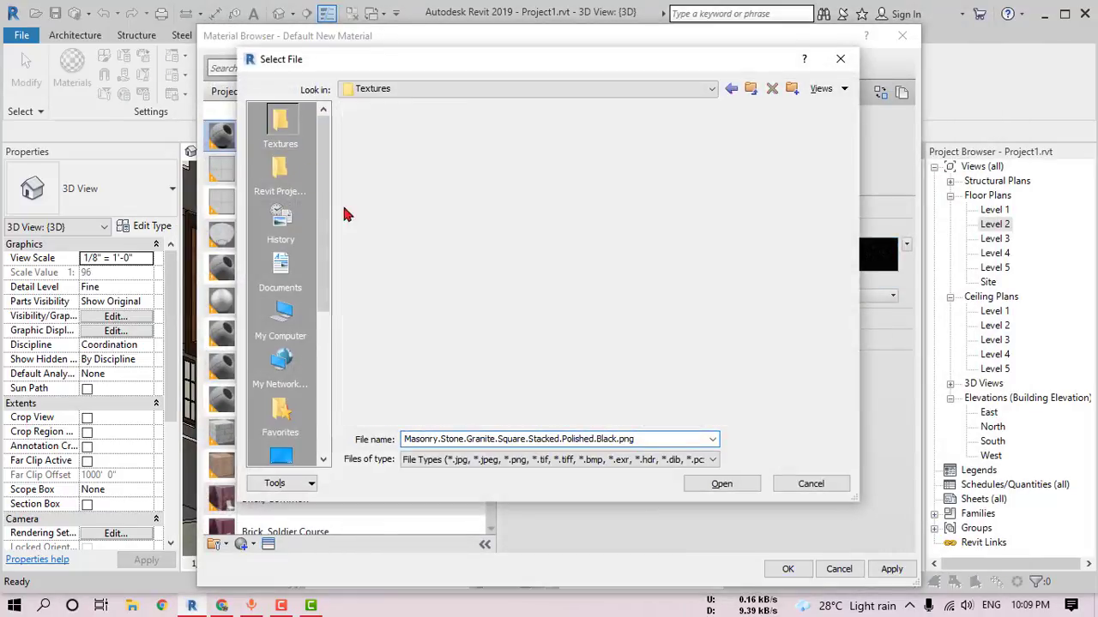
{"action": "double_click", "coordinate": [491, 308]}
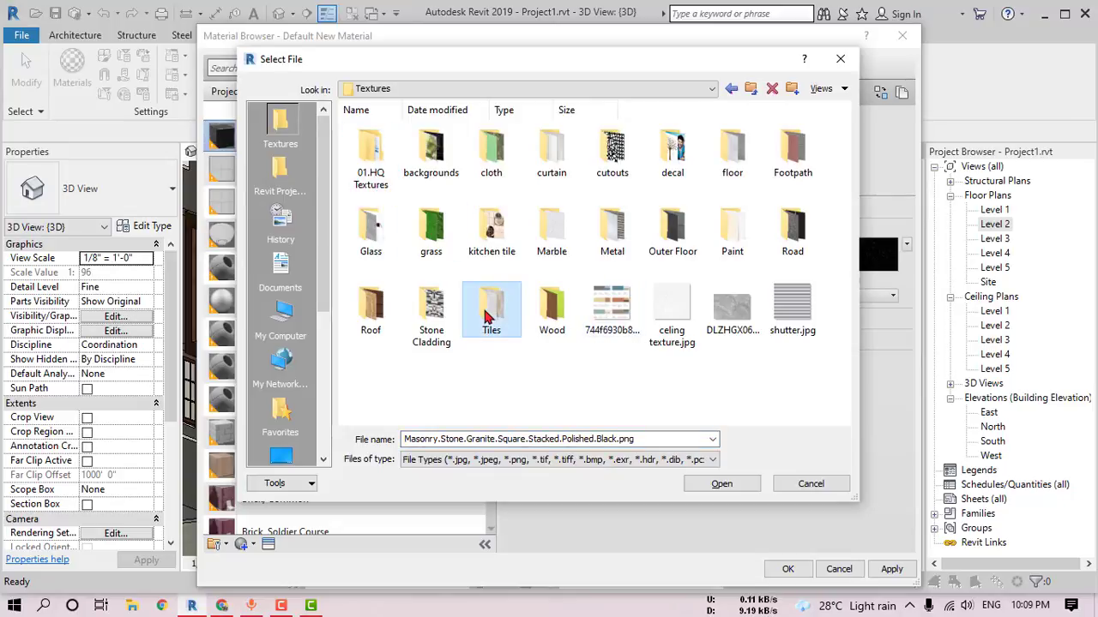
{"action": "scroll", "coordinate": [657, 283], "scroll_direction": "down", "scroll_amount": 2}
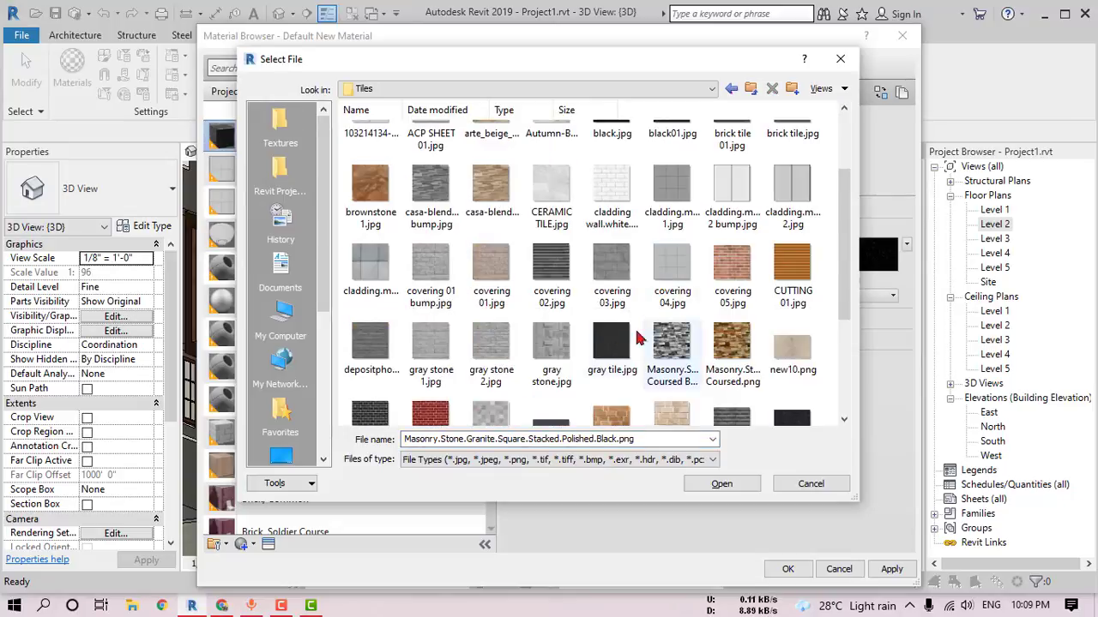
{"action": "left_click", "coordinate": [612, 345]}
{"action": "scroll", "coordinate": [686, 331], "scroll_direction": "up", "scroll_amount": 1, "text": "ctrl"}
{"action": "scroll", "coordinate": [652, 308], "scroll_direction": "up", "scroll_amount": 1, "text": "ctrl"}
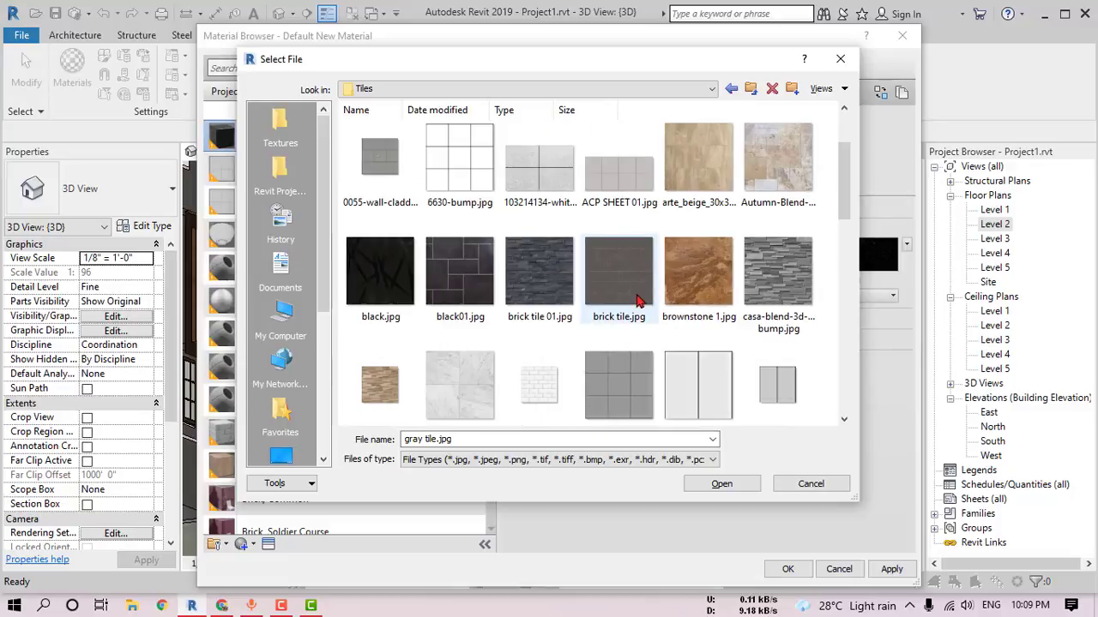
{"action": "scroll", "coordinate": [615, 294], "scroll_direction": "down", "scroll_amount": 1}
{"action": "scroll", "coordinate": [614, 293], "scroll_direction": "down", "scroll_amount": 2}
{"action": "scroll", "coordinate": [631, 295], "scroll_direction": "down", "scroll_amount": 1}
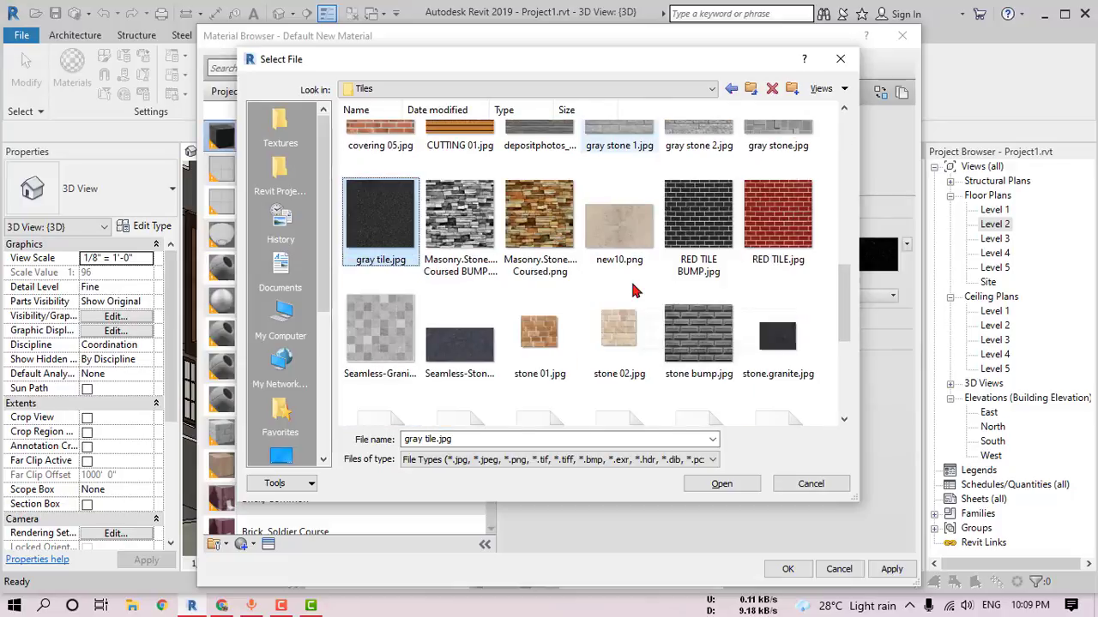
{"action": "left_click", "coordinate": [787, 367]}
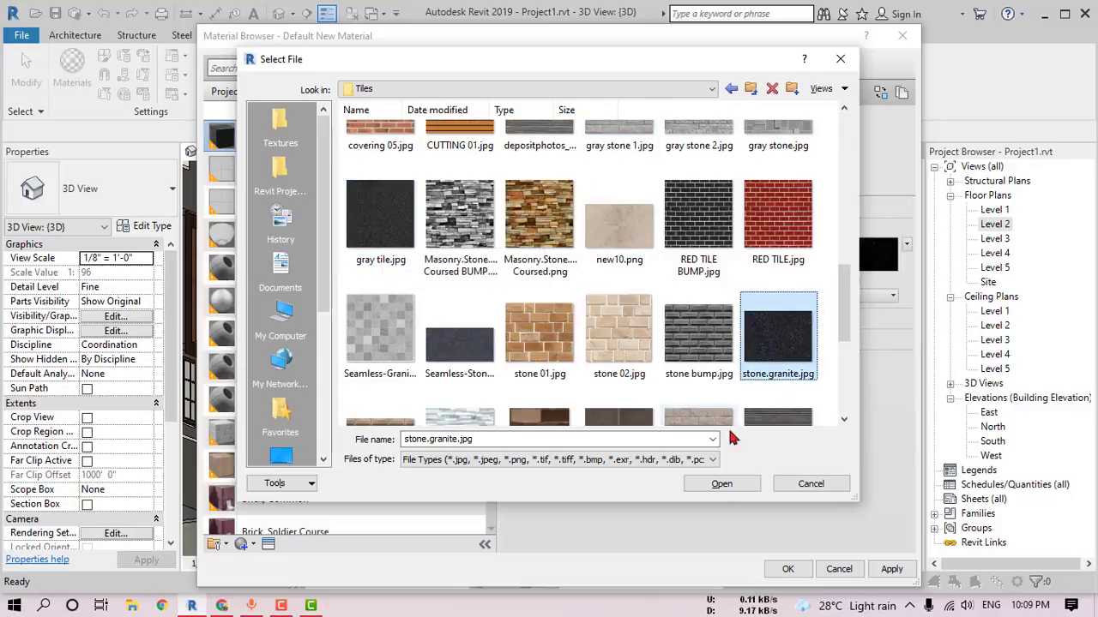
{"action": "left_click", "coordinate": [722, 486]}
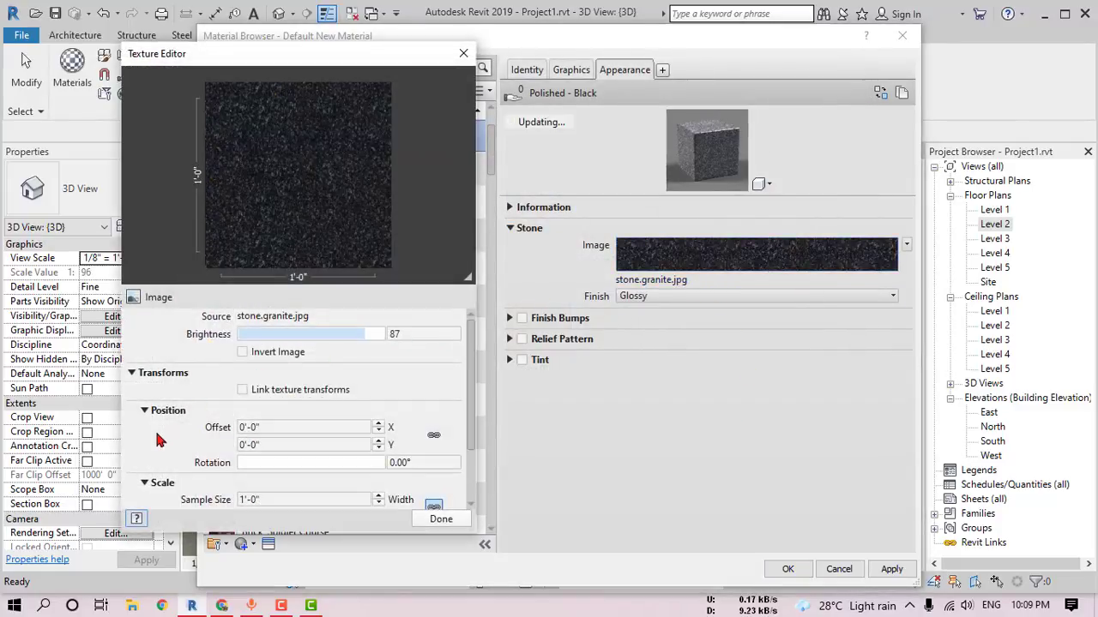
Step: Set the texture sample size to 4'-0"
{"action": "scroll", "coordinate": [157, 440], "scroll_direction": "down", "scroll_amount": 1}
{"action": "left_click", "coordinate": [274, 451]}
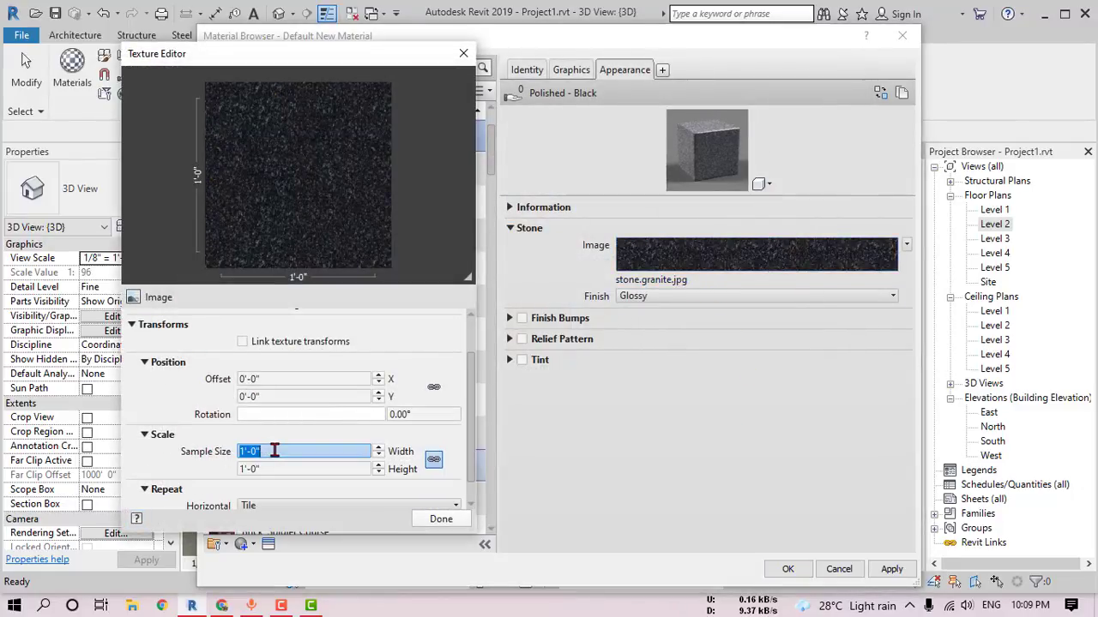
{"action": "type", "text": "4"}
{"action": "left_click", "coordinate": [274, 469]}
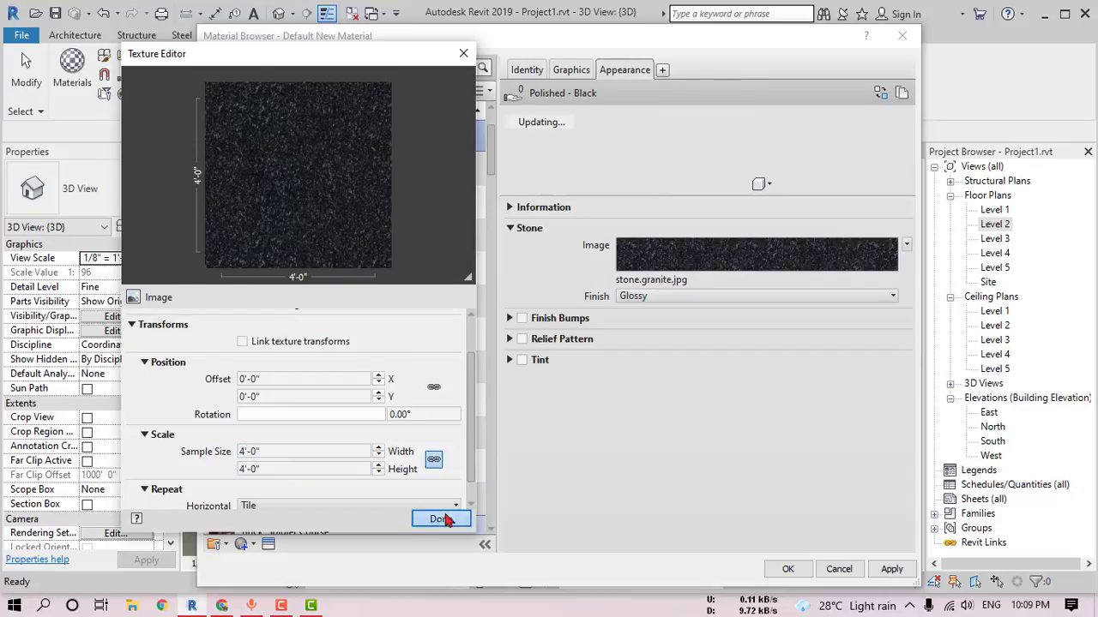
{"action": "left_click", "coordinate": [441, 519]}
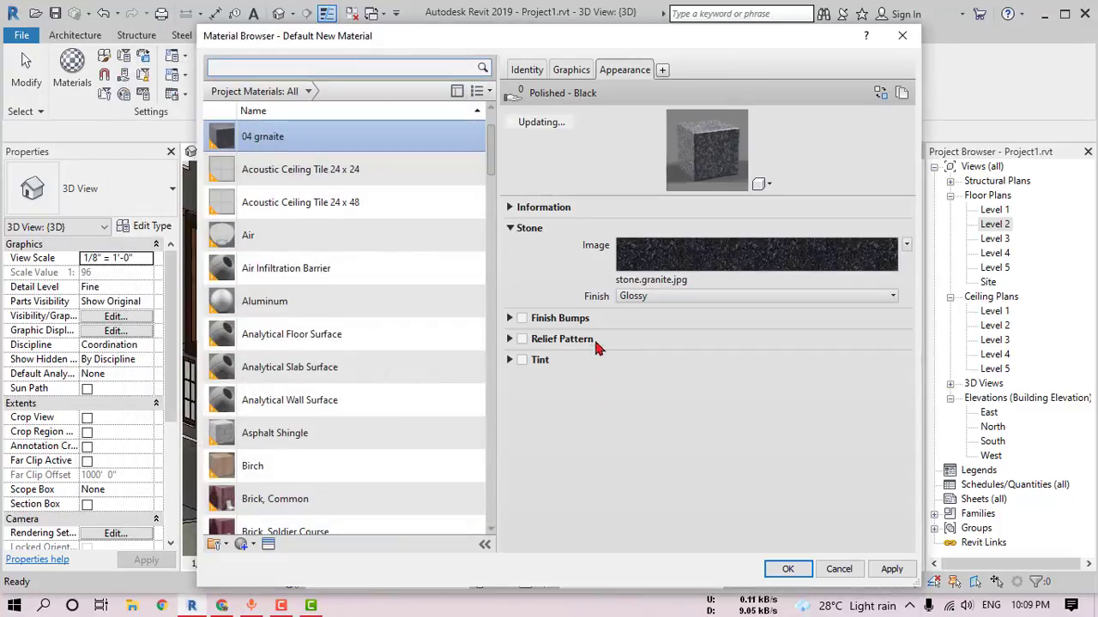
Step: Keep the stone finish as Glossy and confirm the 04 grnaite material
{"action": "left_click", "coordinate": [724, 296]}
{"action": "left_click", "coordinate": [815, 310]}
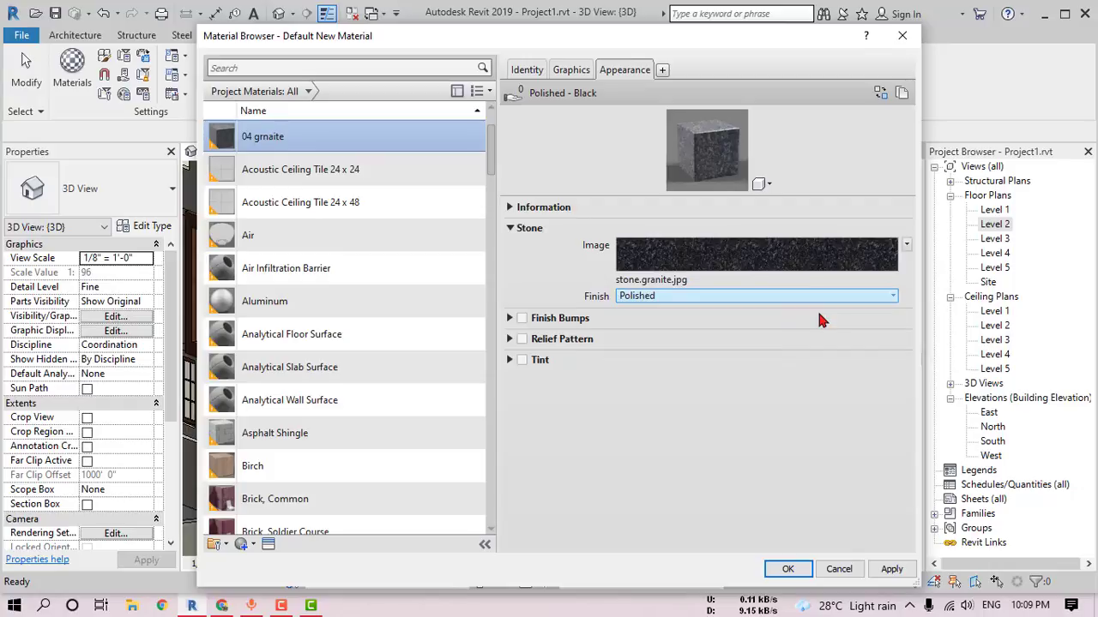
{"action": "left_click", "coordinate": [773, 296]}
{"action": "left_click", "coordinate": [797, 326]}
{"action": "left_click", "coordinate": [784, 568]}
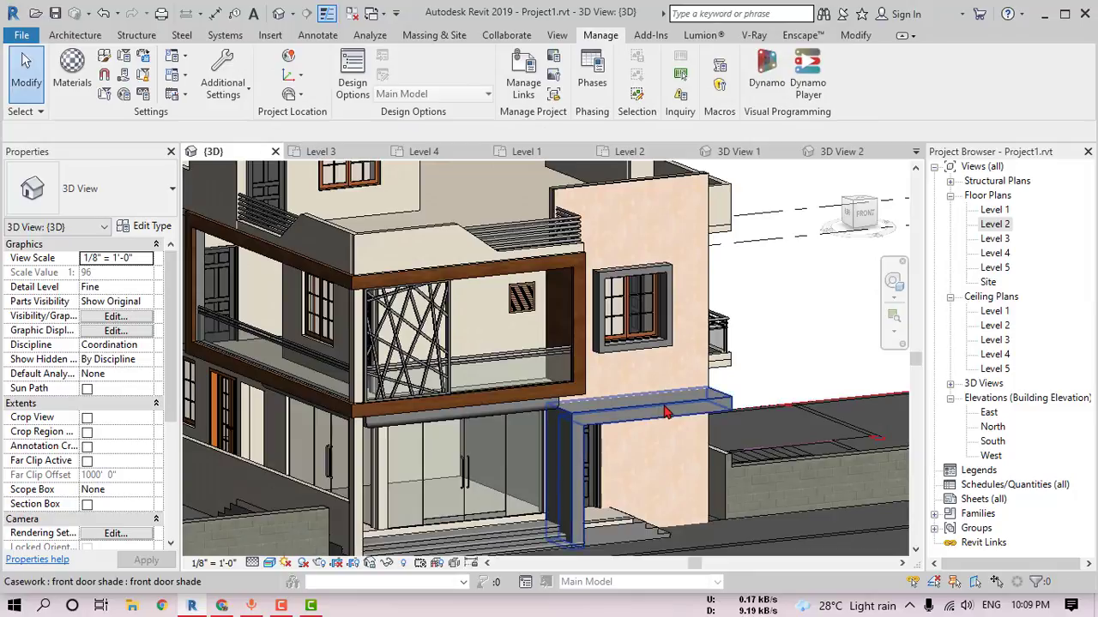
Step: Assign 04 grnaite to the front door shade's extrusion and finish the in-place edit
{"action": "left_click", "coordinate": [666, 413]}
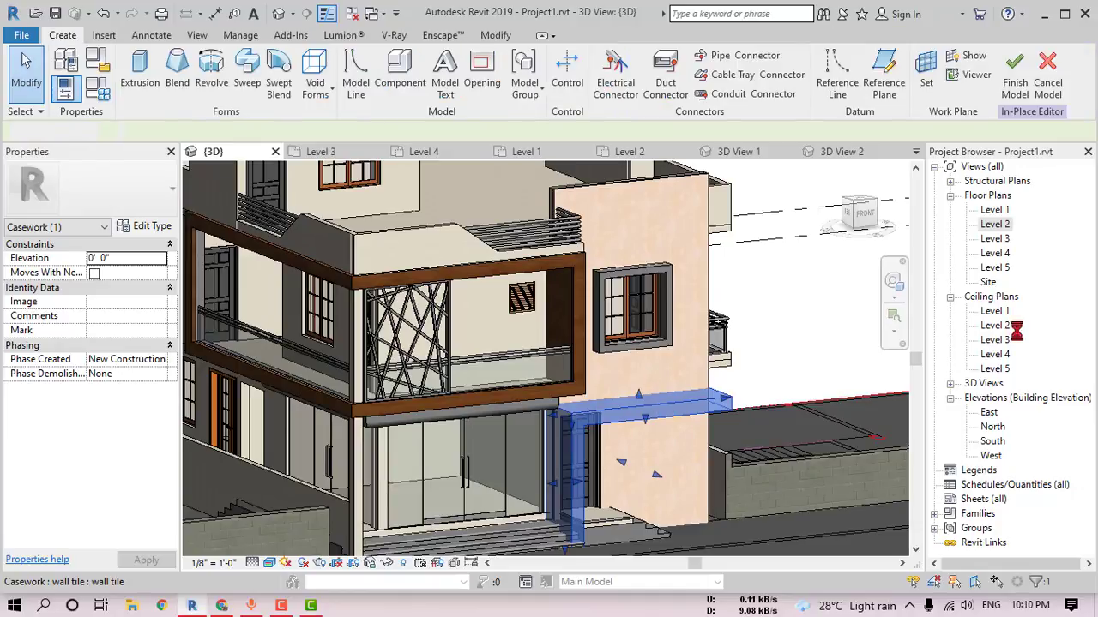
{"action": "left_click", "coordinate": [652, 403]}
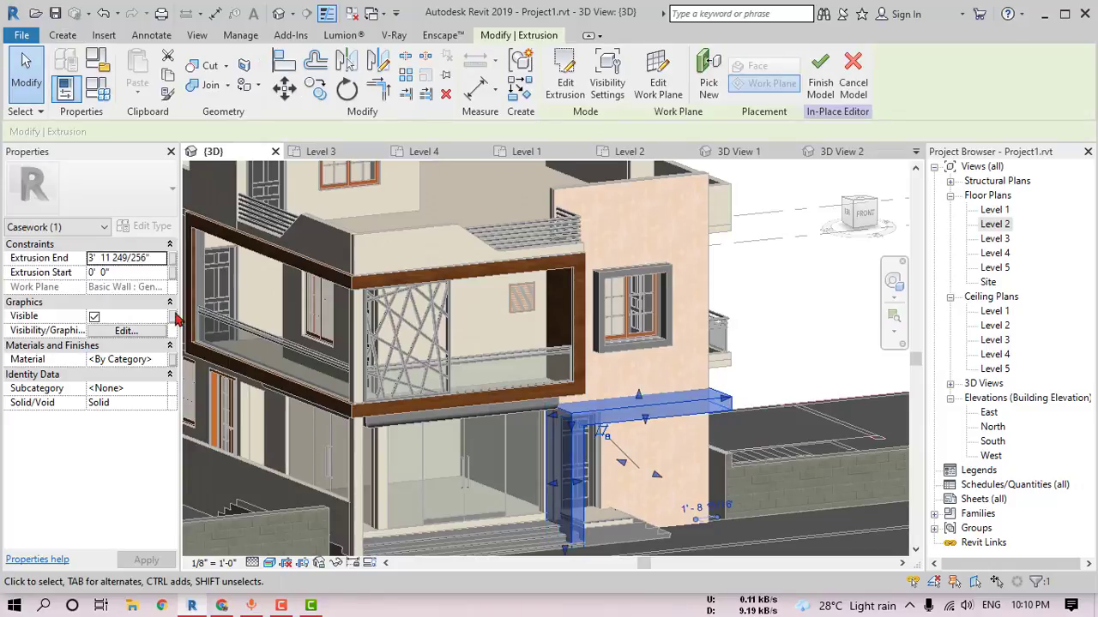
{"action": "left_click", "coordinate": [163, 360]}
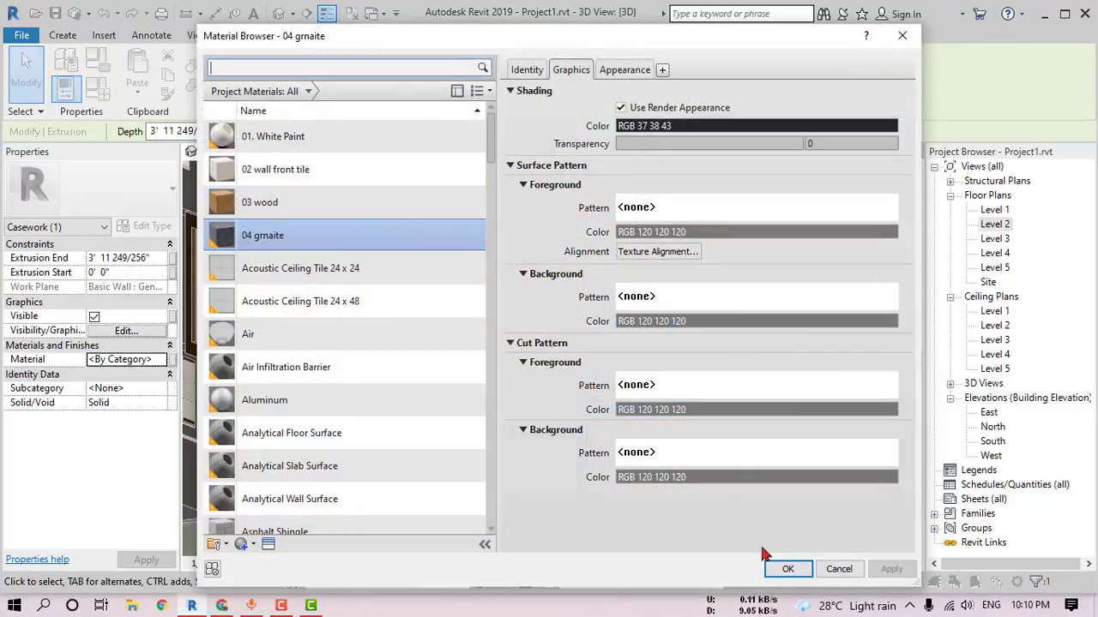
{"action": "left_click", "coordinate": [782, 568]}
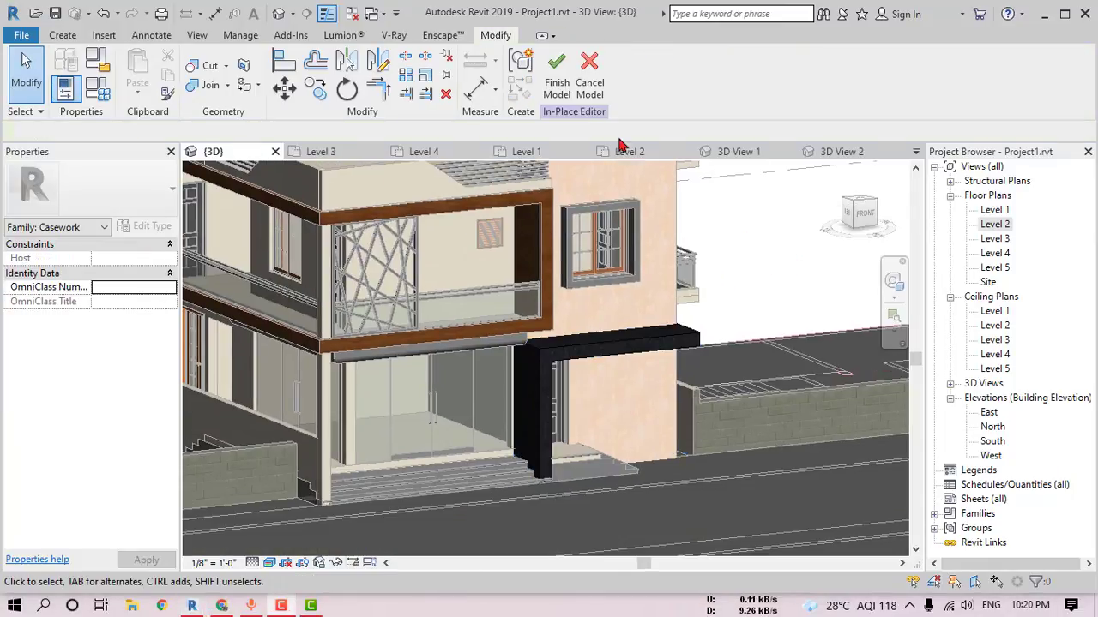
{"action": "left_click", "coordinate": [548, 86]}
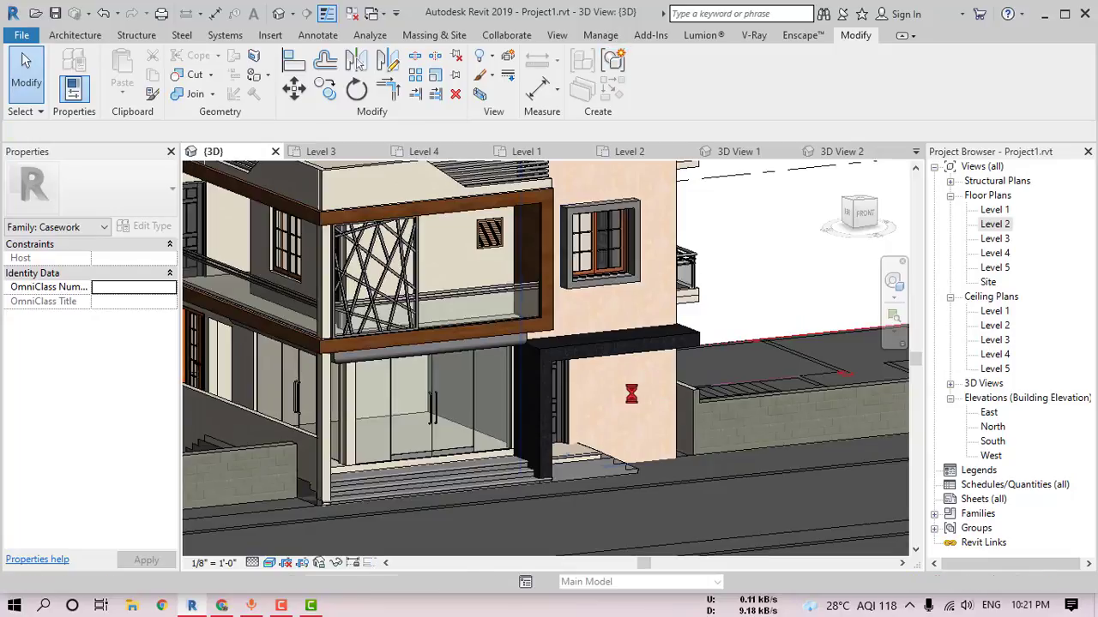
Step: Give the upper window's wall-tile surround the 01. White Paint material and finish the edit
{"action": "middle_click_drag", "start_coordinate": [629, 371], "coordinate": [657, 330], "text": "shift"}
{"action": "scroll", "coordinate": [658, 330], "scroll_direction": "up", "scroll_amount": 3}
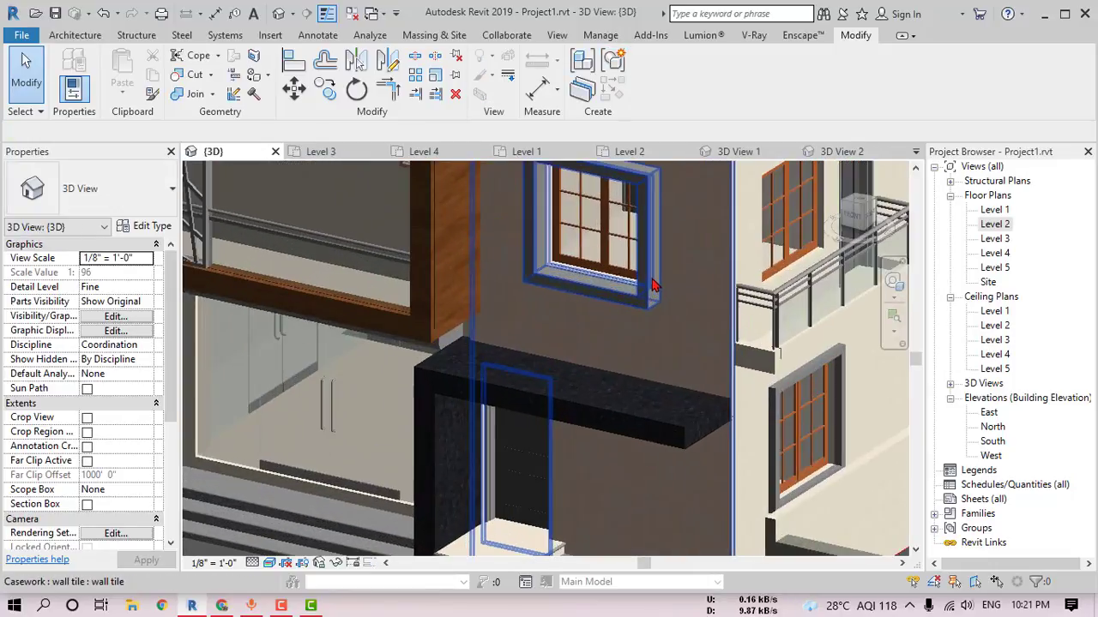
{"action": "double_click", "coordinate": [641, 206]}
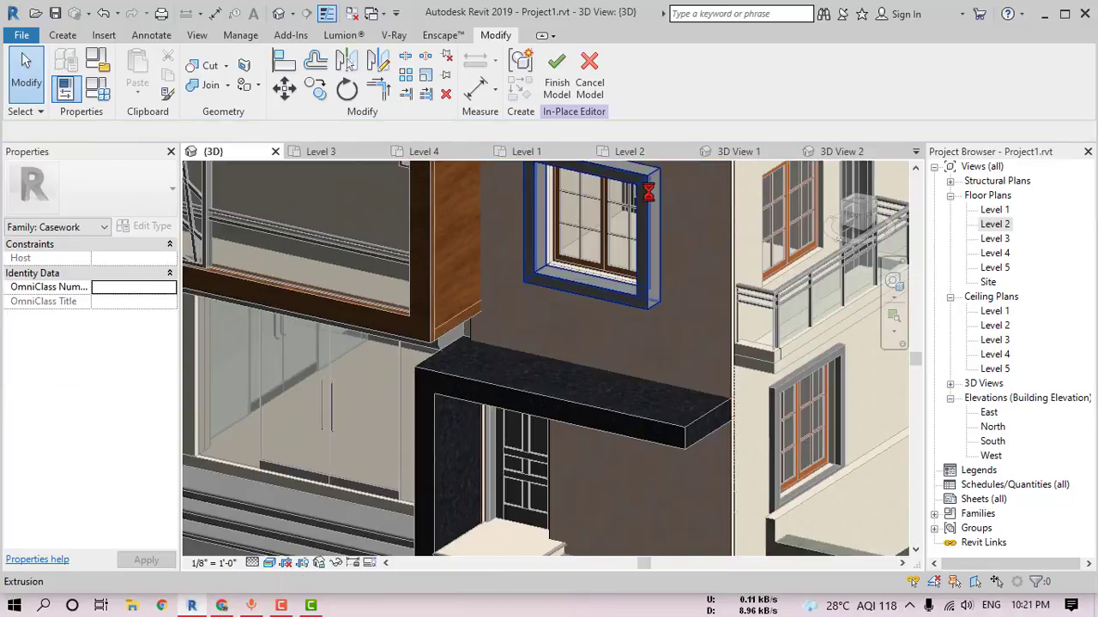
{"action": "left_click", "coordinate": [641, 202]}
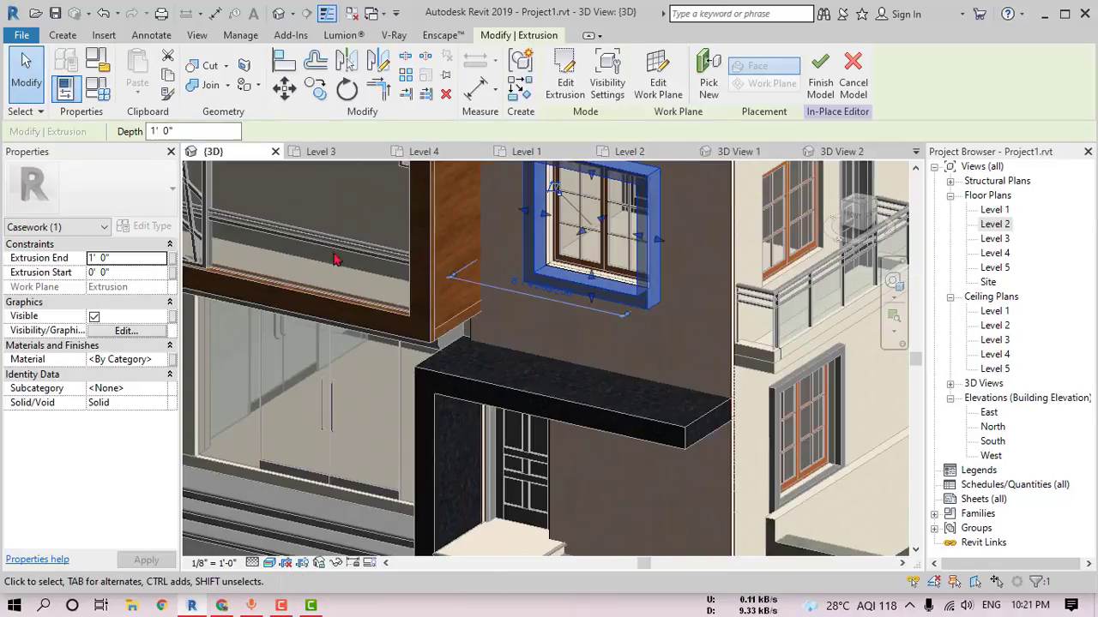
{"action": "left_click", "coordinate": [162, 360]}
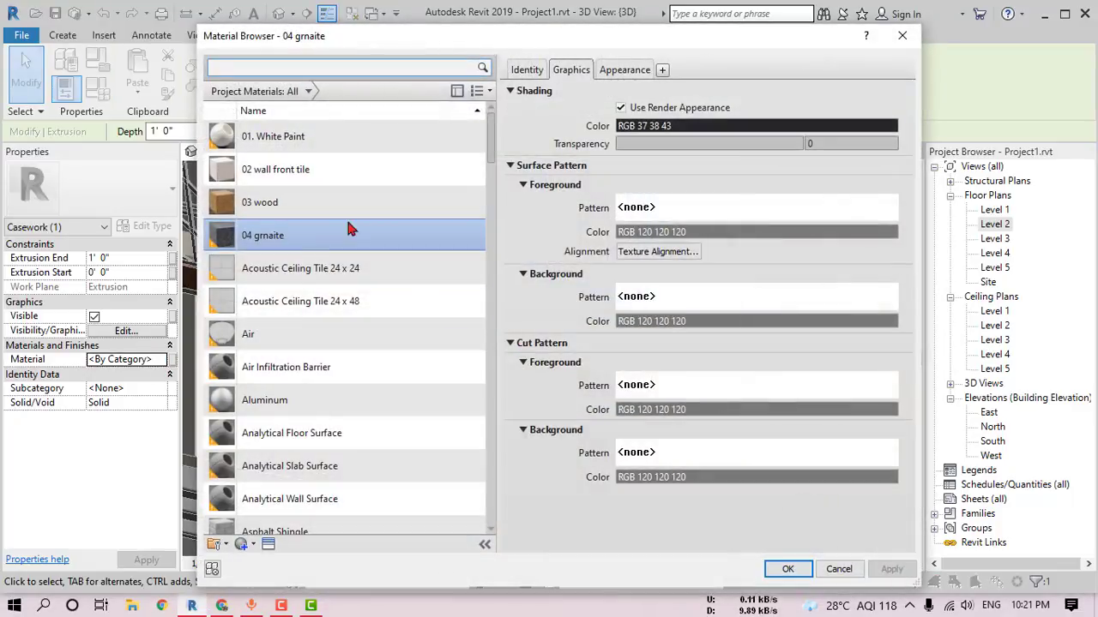
{"action": "left_click", "coordinate": [378, 137]}
{"action": "left_click", "coordinate": [786, 569]}
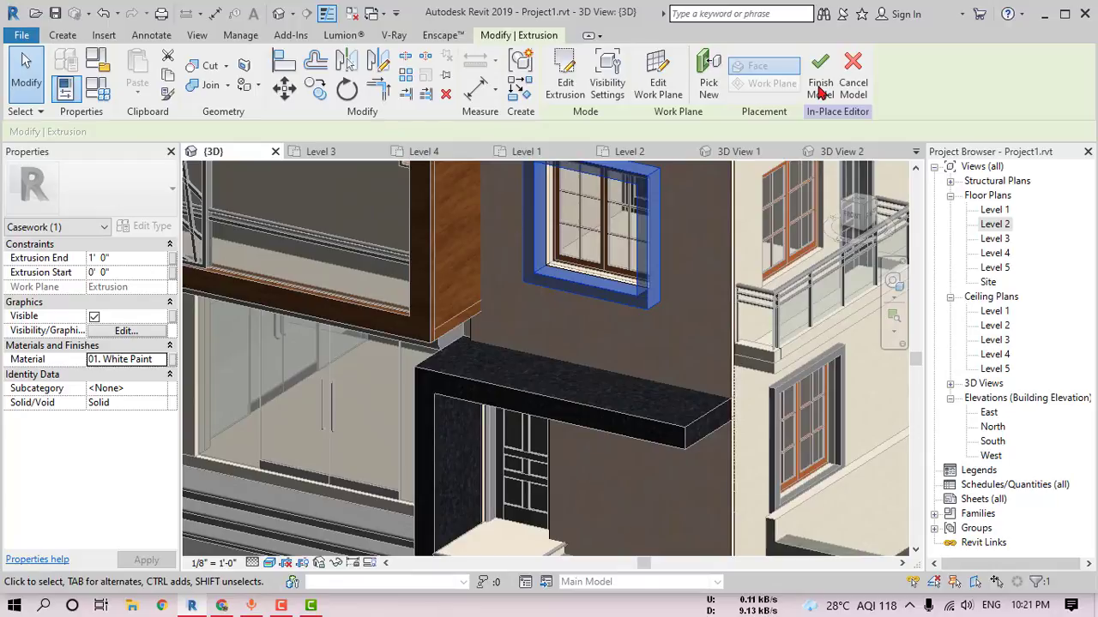
{"action": "left_click", "coordinate": [821, 92]}
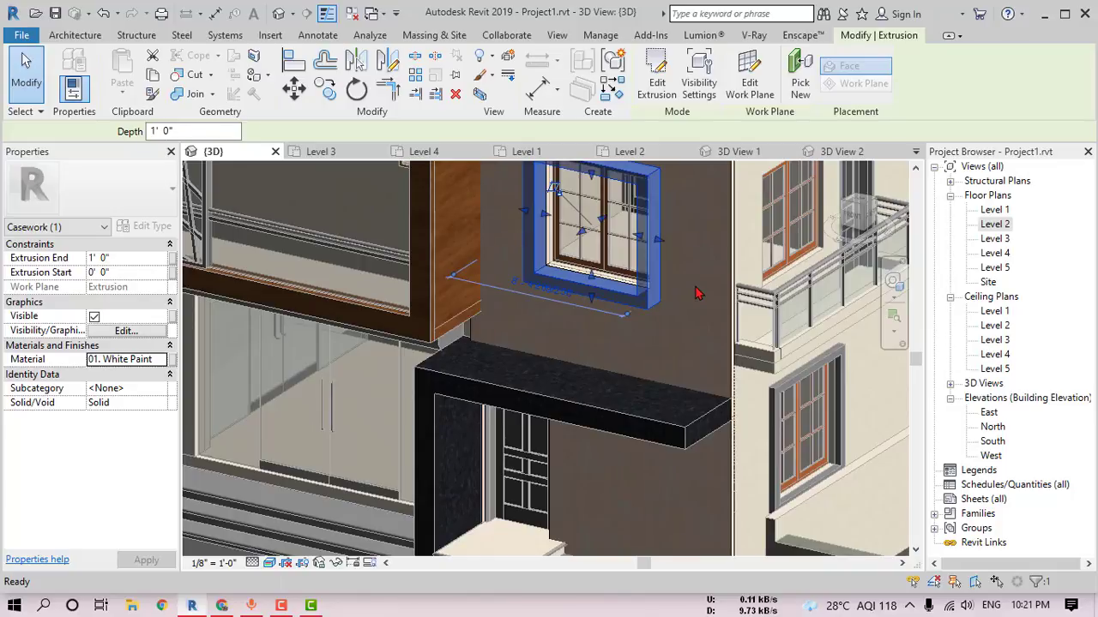
Step: Show the house front in Consistent Colors visual style and dismiss the save reminder
{"action": "key", "text": "Escape"}
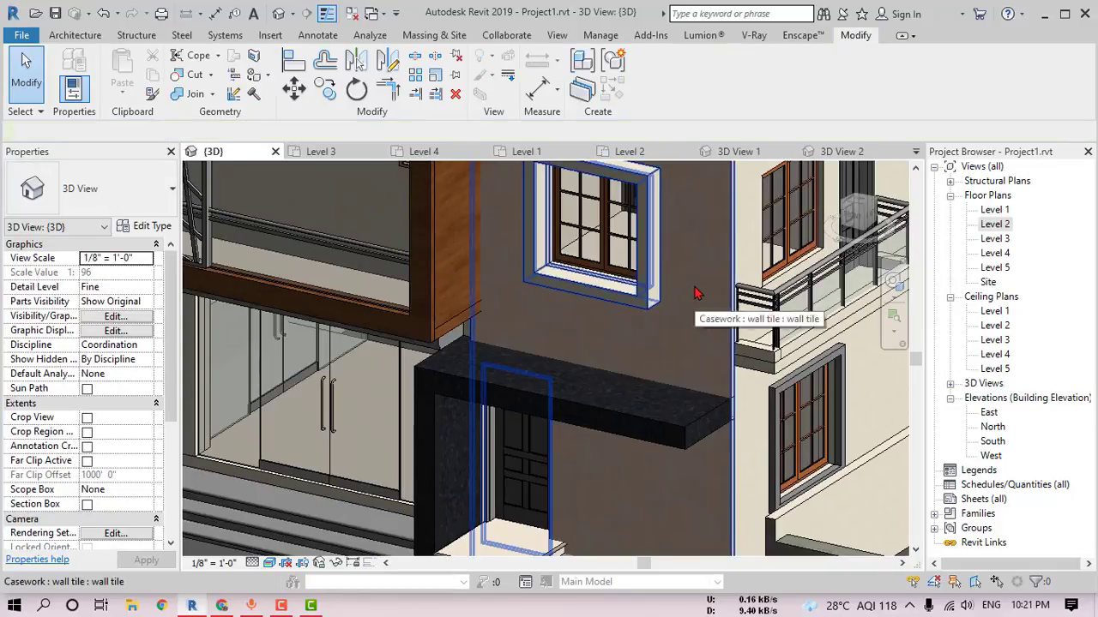
{"action": "scroll", "coordinate": [695, 293], "scroll_direction": "down", "scroll_amount": 5}
{"action": "middle_click_drag", "start_coordinate": [694, 293], "coordinate": [369, 506], "text": "shift"}
{"action": "left_click", "coordinate": [269, 563]}
{"action": "left_click", "coordinate": [343, 512]}
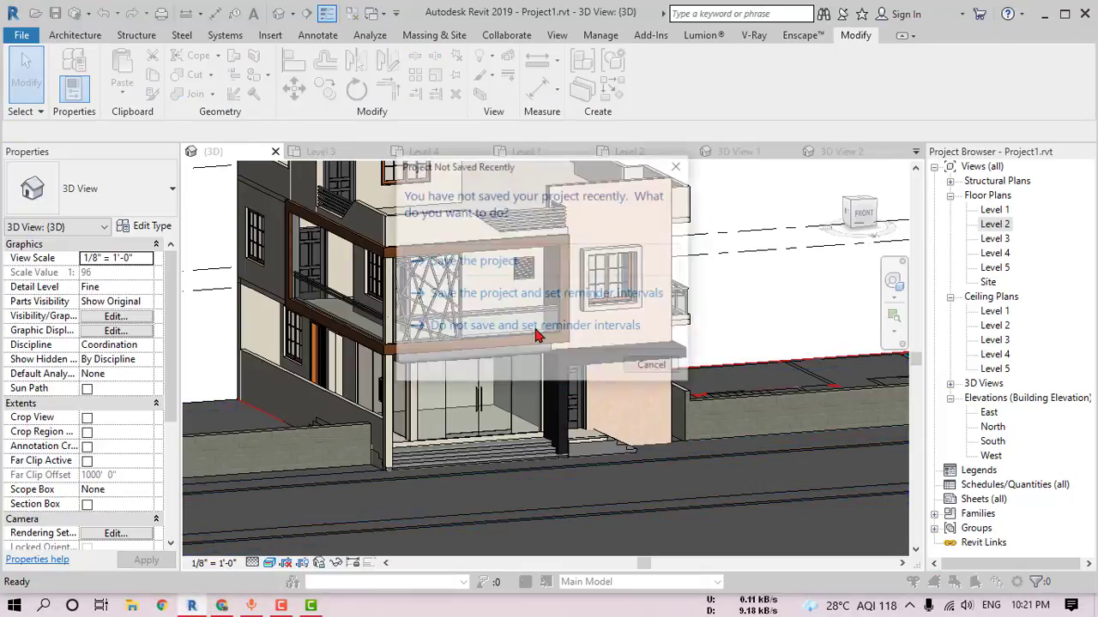
{"action": "key", "text": "Escape"}
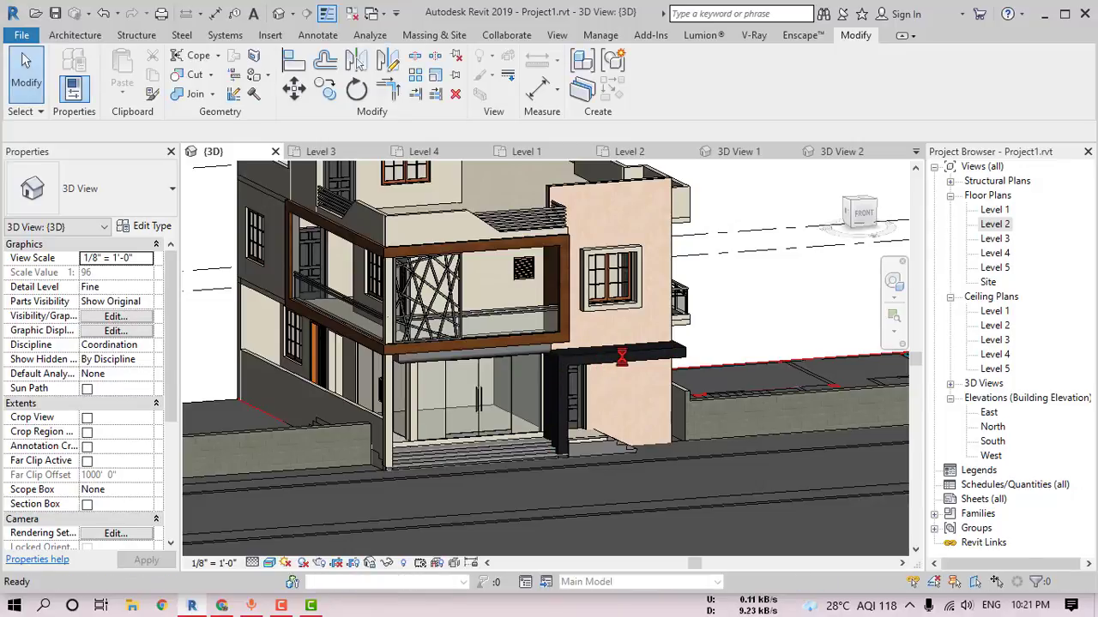
Step: Edit the entrance stairs in place and set their extrusion material to 04 grnaite
{"action": "scroll", "coordinate": [627, 379], "scroll_direction": "up", "scroll_amount": 3}
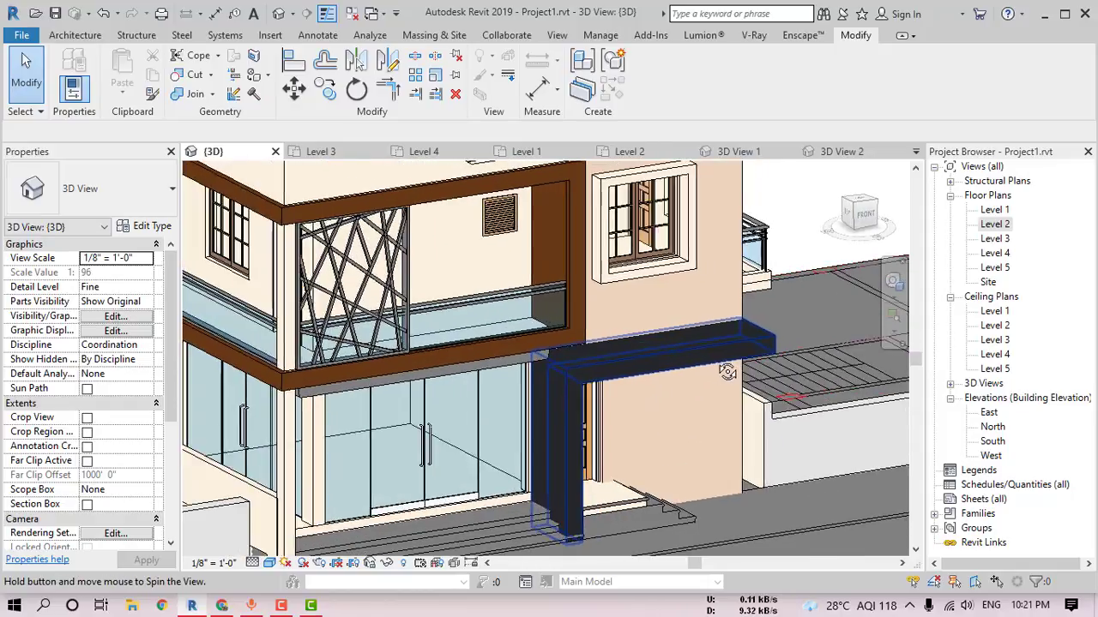
{"action": "middle_click_drag", "start_coordinate": [627, 379], "coordinate": [645, 455], "text": "shift"}
{"action": "scroll", "coordinate": [620, 409], "scroll_direction": "up", "scroll_amount": 3}
{"action": "scroll", "coordinate": [620, 415], "scroll_direction": "up", "scroll_amount": 2}
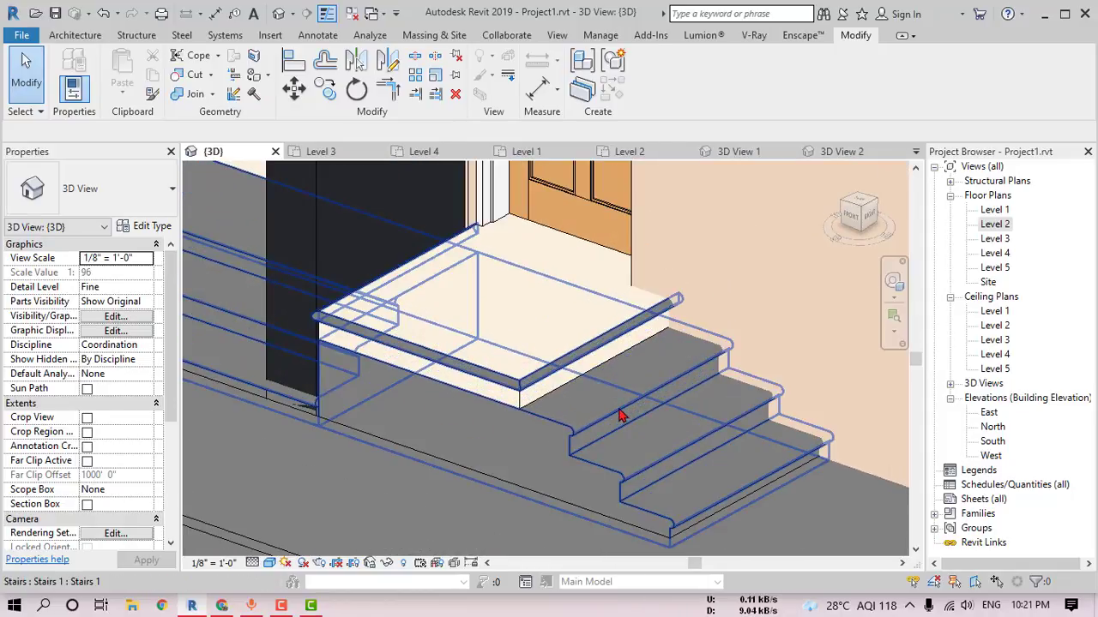
{"action": "left_click", "coordinate": [622, 403]}
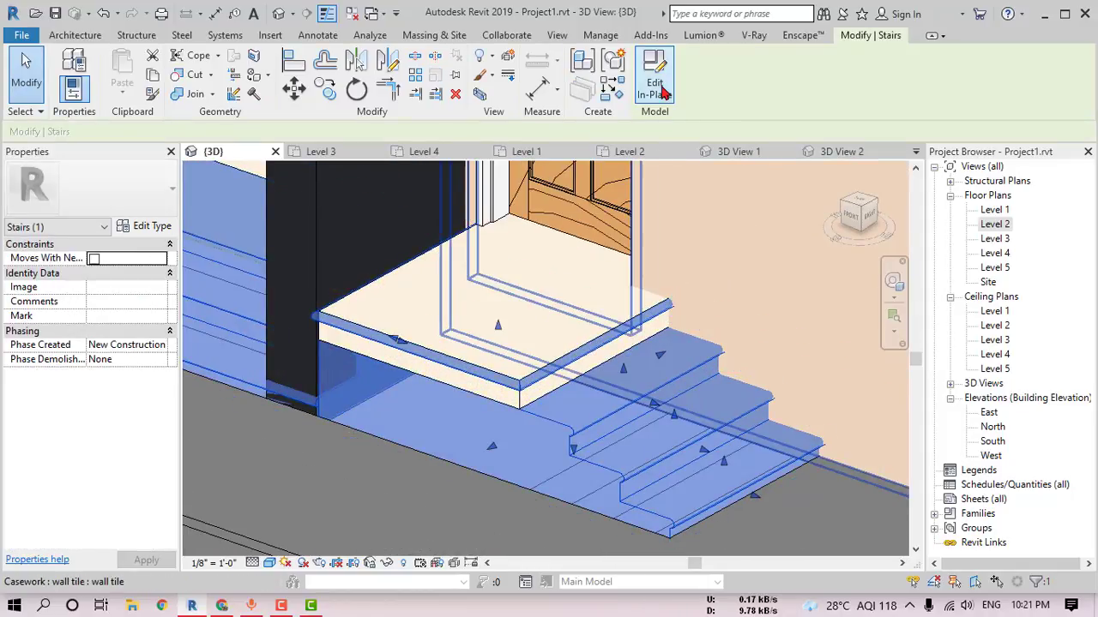
{"action": "double_click", "coordinate": [639, 277]}
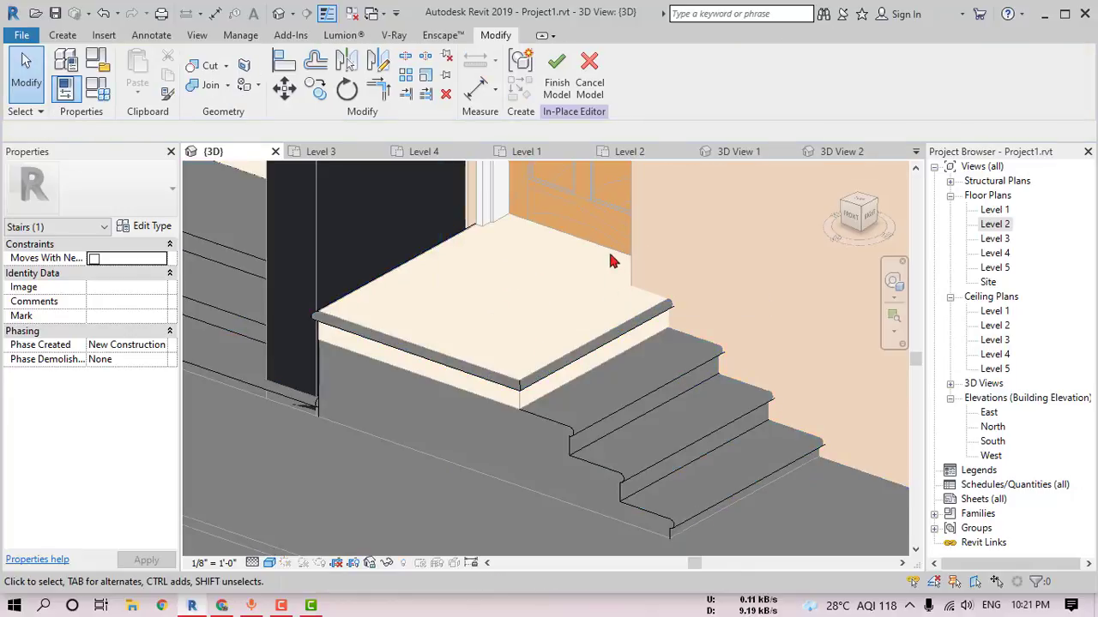
{"action": "left_click", "coordinate": [595, 414]}
{"action": "scroll", "coordinate": [595, 415], "scroll_direction": "down", "scroll_amount": 2}
{"action": "left_click", "coordinate": [162, 361]}
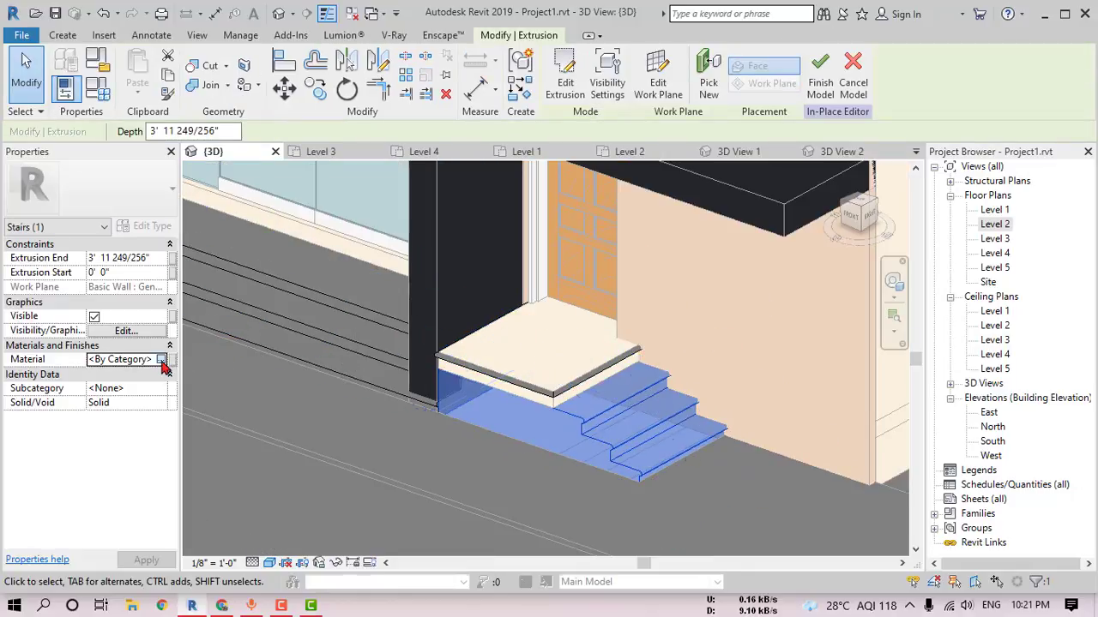
{"action": "left_click", "coordinate": [161, 359]}
{"action": "left_click", "coordinate": [291, 235]}
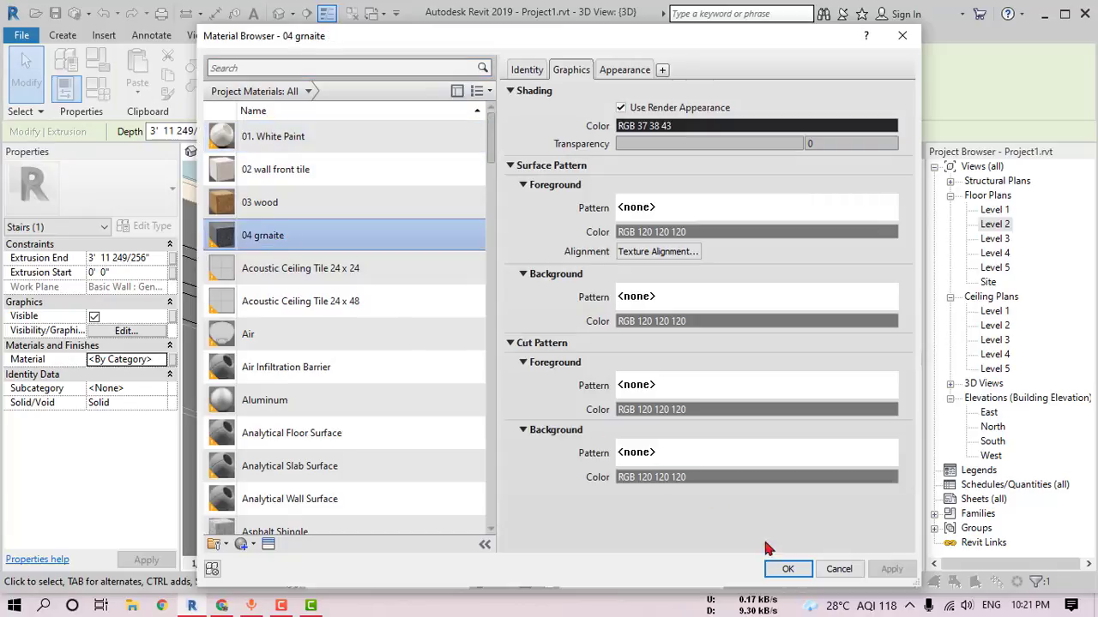
{"action": "left_click", "coordinate": [786, 569]}
Step: Set the landing's front-edge sweep material to 04 grnaite
{"action": "left_click", "coordinate": [686, 478]}
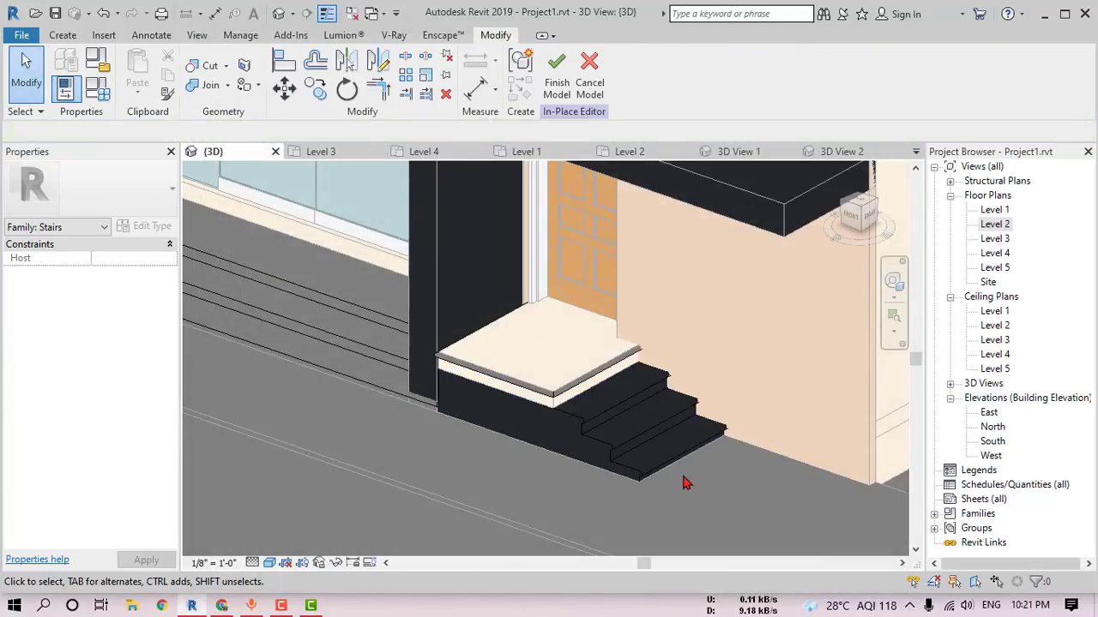
{"action": "scroll", "coordinate": [542, 417], "scroll_direction": "up", "scroll_amount": 1}
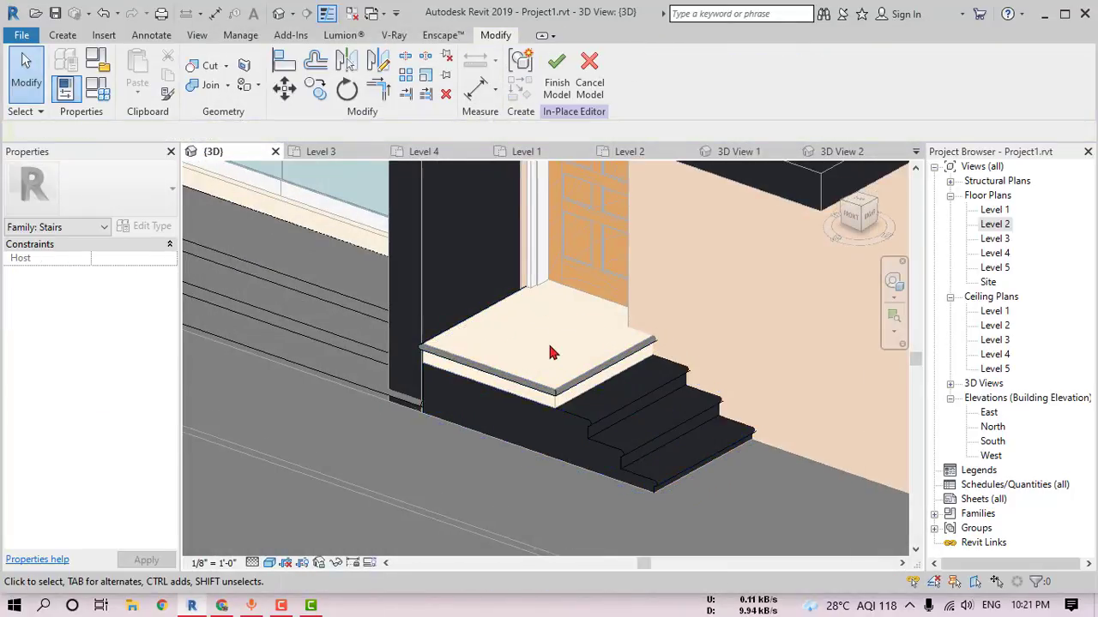
{"action": "left_click", "coordinate": [548, 399]}
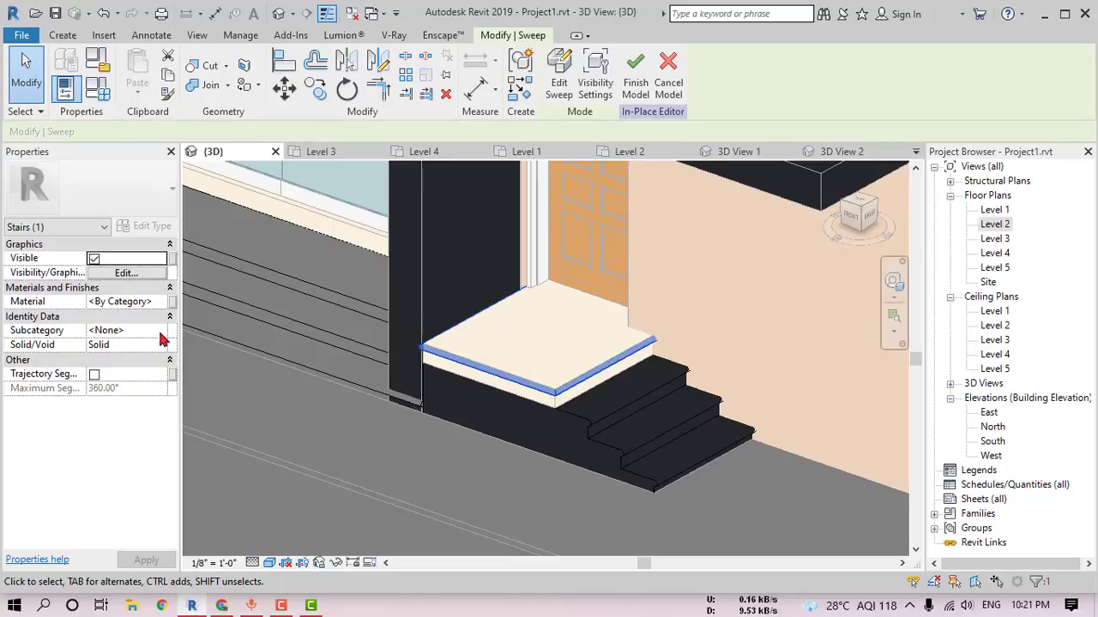
{"action": "left_click", "coordinate": [163, 302]}
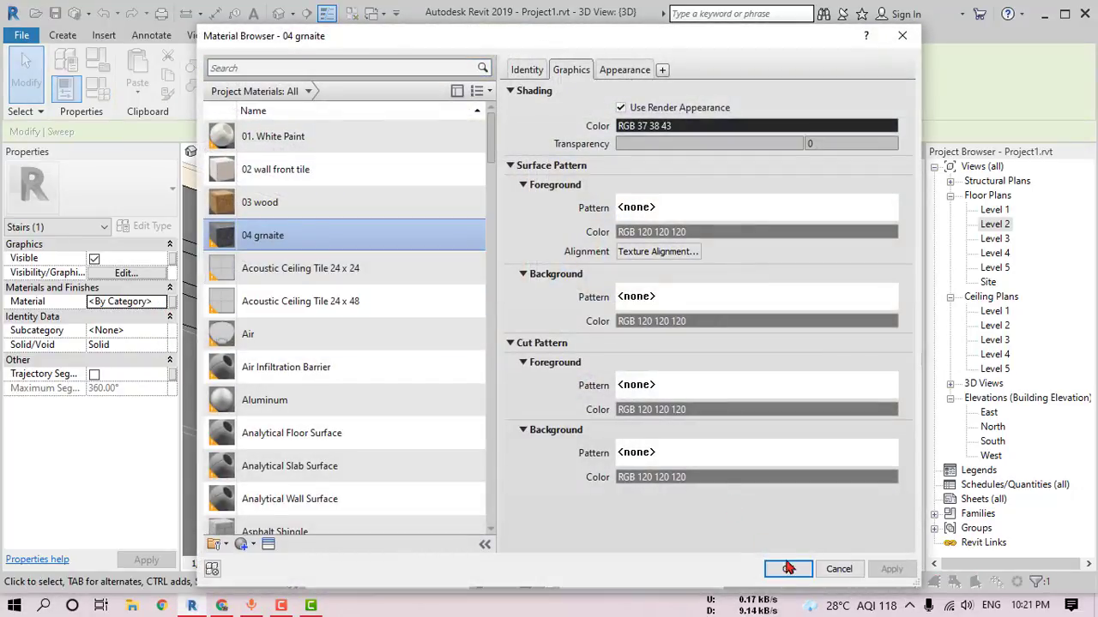
{"action": "left_click", "coordinate": [788, 568]}
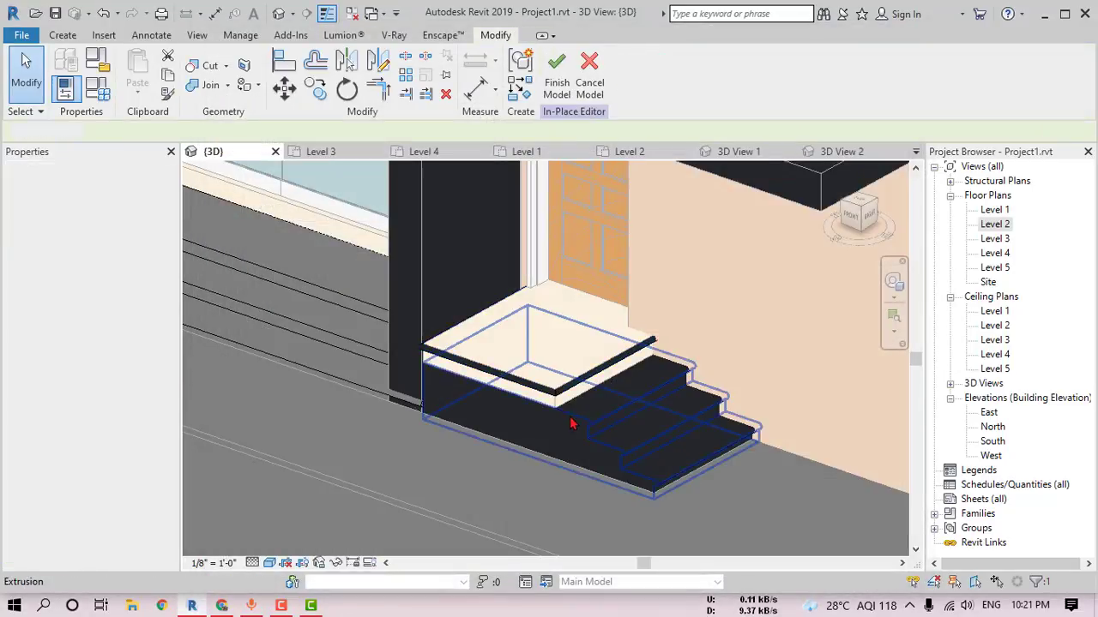
Step: Paint the stair's front face with 01. White Paint
{"action": "key", "text": "t"}
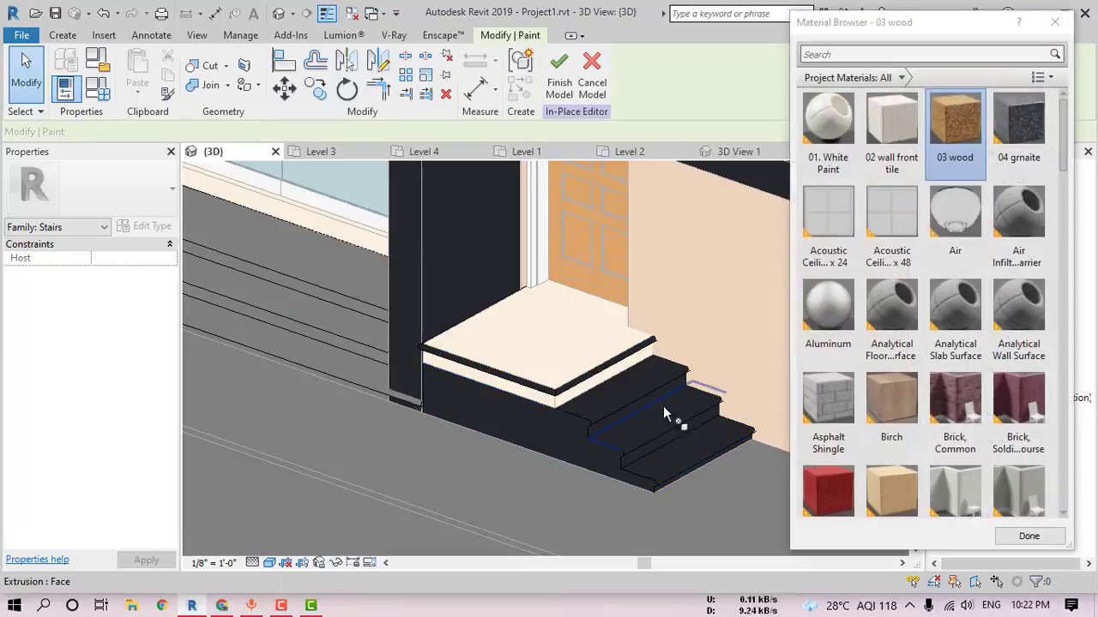
{"action": "left_click", "coordinate": [867, 153]}
{"action": "left_click", "coordinate": [828, 125]}
{"action": "scroll", "coordinate": [601, 362], "scroll_direction": "up", "scroll_amount": 3}
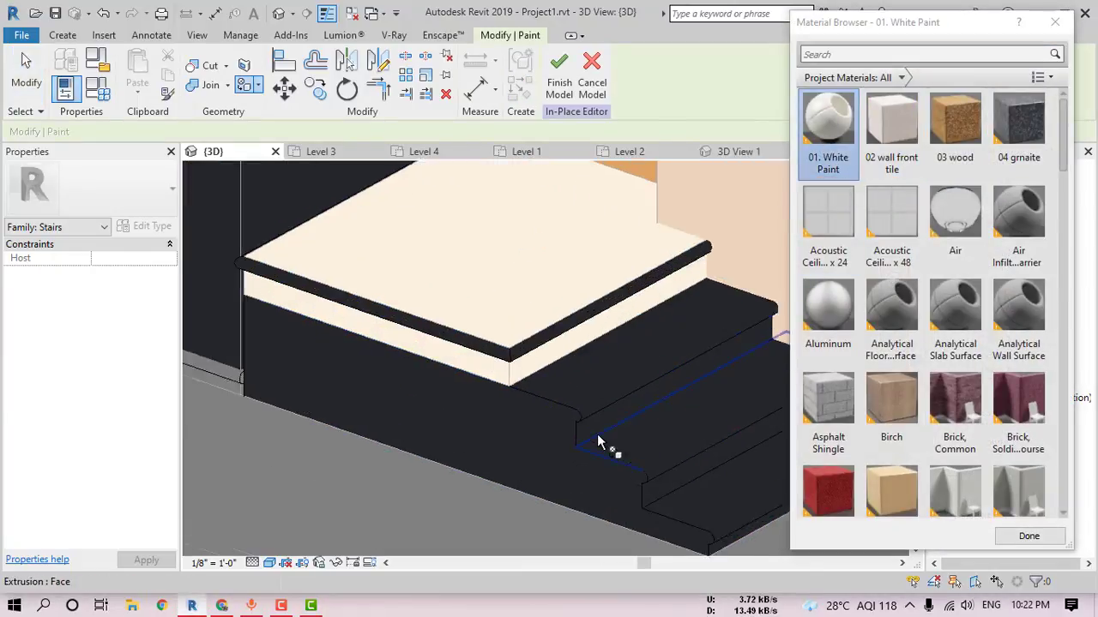
{"action": "scroll", "coordinate": [601, 446], "scroll_direction": "up", "scroll_amount": 2}
{"action": "scroll", "coordinate": [600, 429], "scroll_direction": "up", "scroll_amount": 2}
{"action": "middle_click_drag", "start_coordinate": [598, 319], "coordinate": [566, 259]}
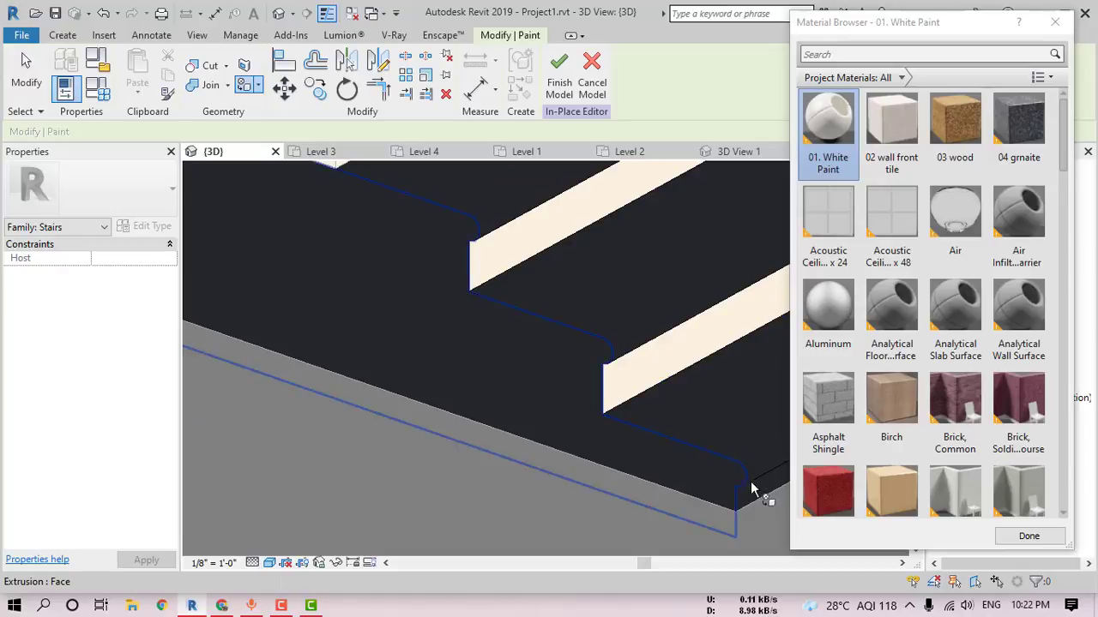
{"action": "scroll", "coordinate": [746, 501], "scroll_direction": "down", "scroll_amount": 3}
{"action": "scroll", "coordinate": [575, 441], "scroll_direction": "down", "scroll_amount": 2}
{"action": "middle_click_drag", "start_coordinate": [574, 442], "coordinate": [510, 399]}
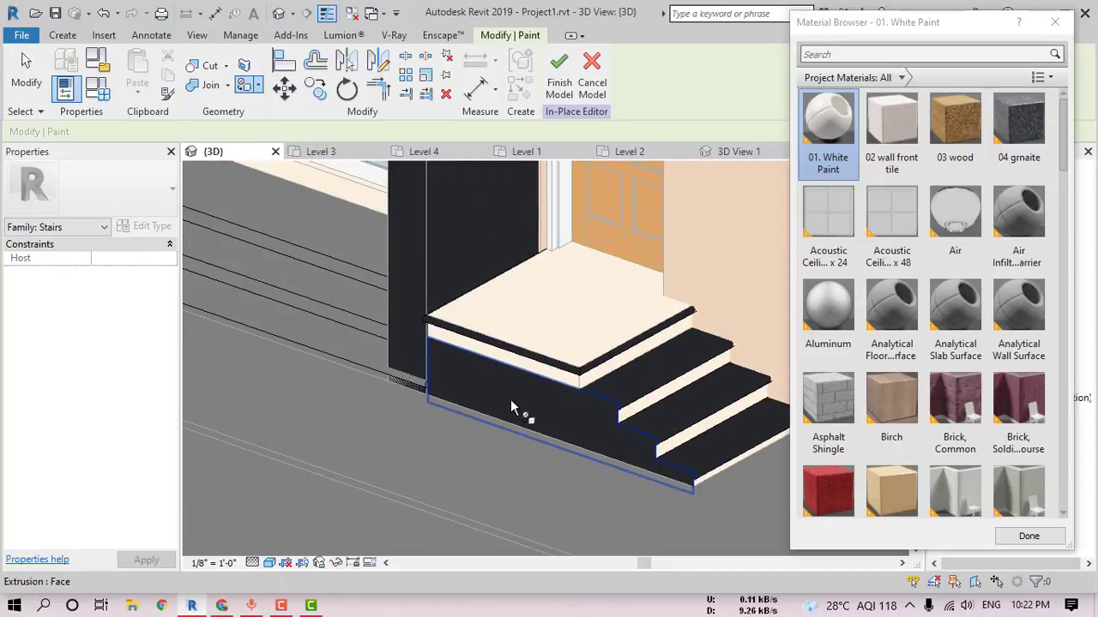
{"action": "left_click", "coordinate": [508, 397]}
Step: Review the painted landing and door, then exit the Paint tool
{"action": "middle_click_drag", "start_coordinate": [660, 426], "coordinate": [579, 429]}
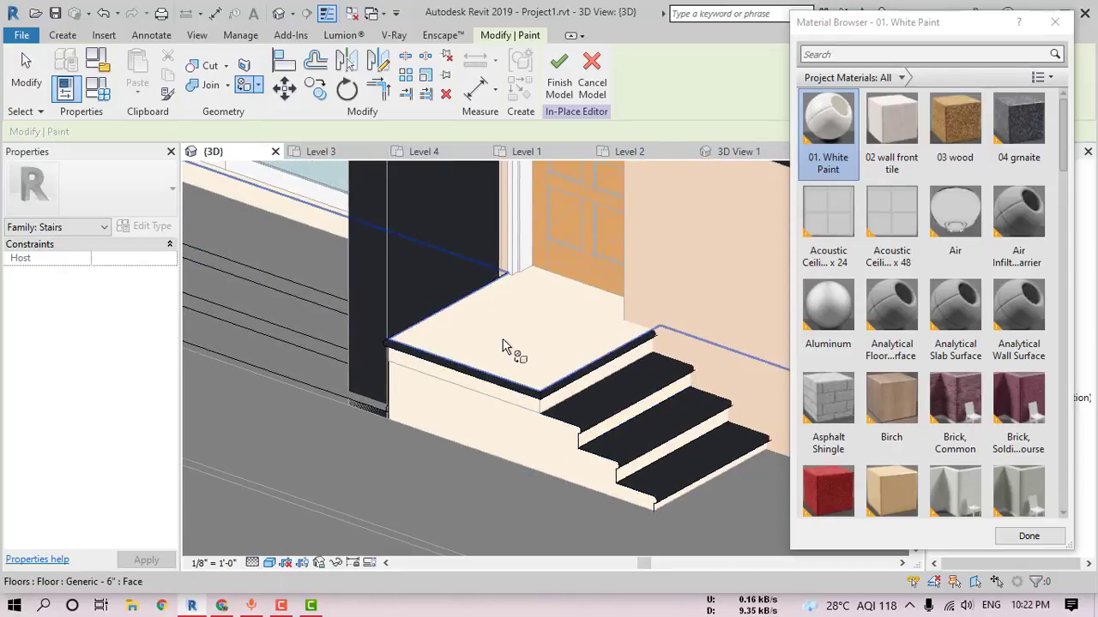
{"action": "scroll", "coordinate": [573, 331], "scroll_direction": "up", "scroll_amount": 2}
{"action": "scroll", "coordinate": [507, 330], "scroll_direction": "down", "scroll_amount": 2}
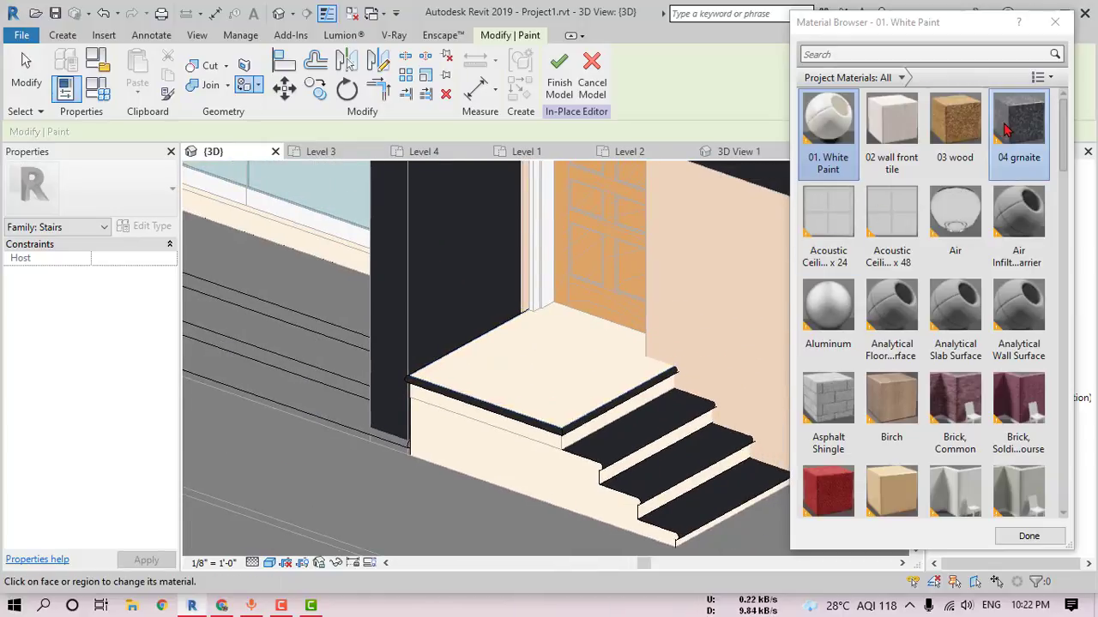
{"action": "key", "text": "Escape"}
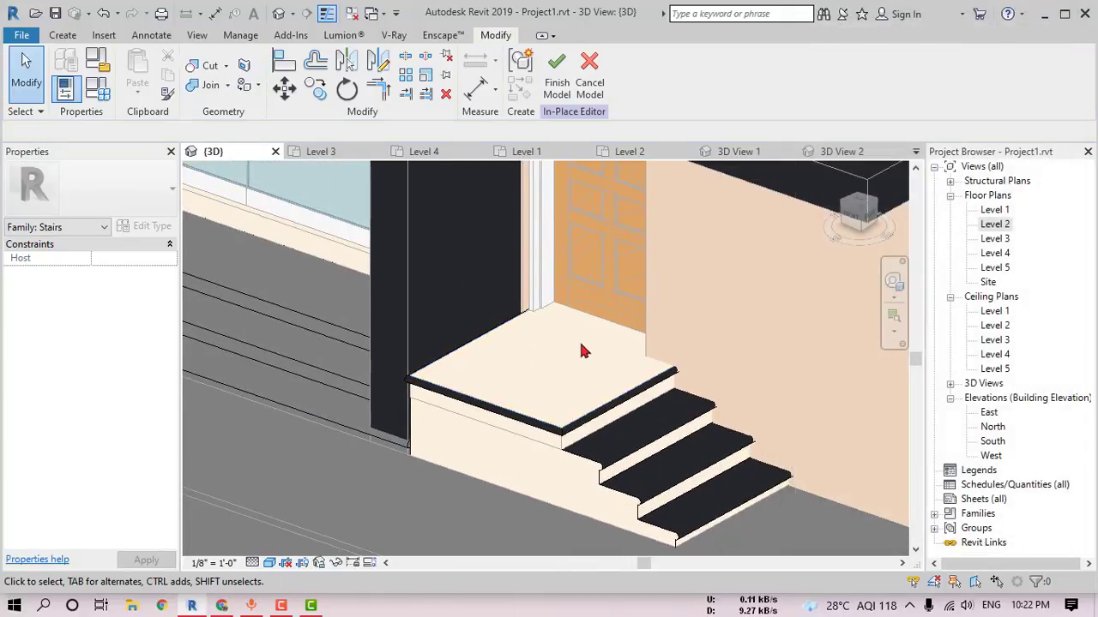
{"action": "scroll", "coordinate": [284, 363], "scroll_direction": "up", "scroll_amount": 2}
{"action": "scroll", "coordinate": [523, 397], "scroll_direction": "down", "scroll_amount": 4}
Step: Set the long storefront step extrusion's material to 04 grnaite
{"action": "left_click", "coordinate": [514, 392]}
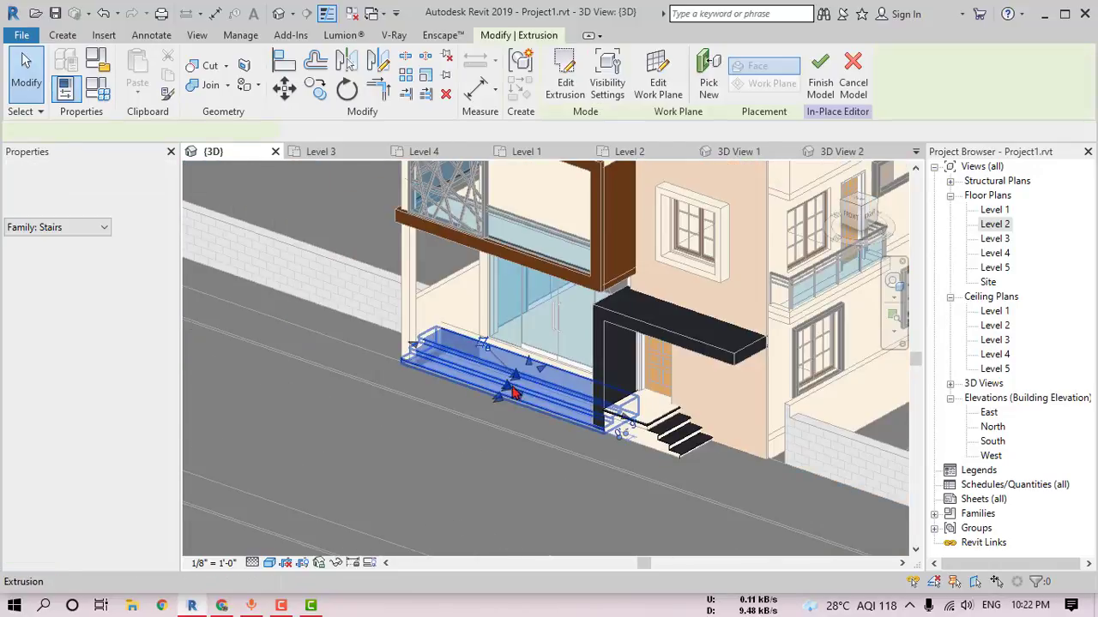
{"action": "mouse_move", "coordinate": [514, 392]}
{"action": "middle_mouse_down", "text": "shift"}
{"action": "mouse_move", "coordinate": [656, 386]}
{"action": "mouse_move", "coordinate": [621, 382]}
{"action": "middle_mouse_up", "text": "shift"}
{"action": "scroll", "coordinate": [532, 393], "scroll_direction": "up", "scroll_amount": 5}
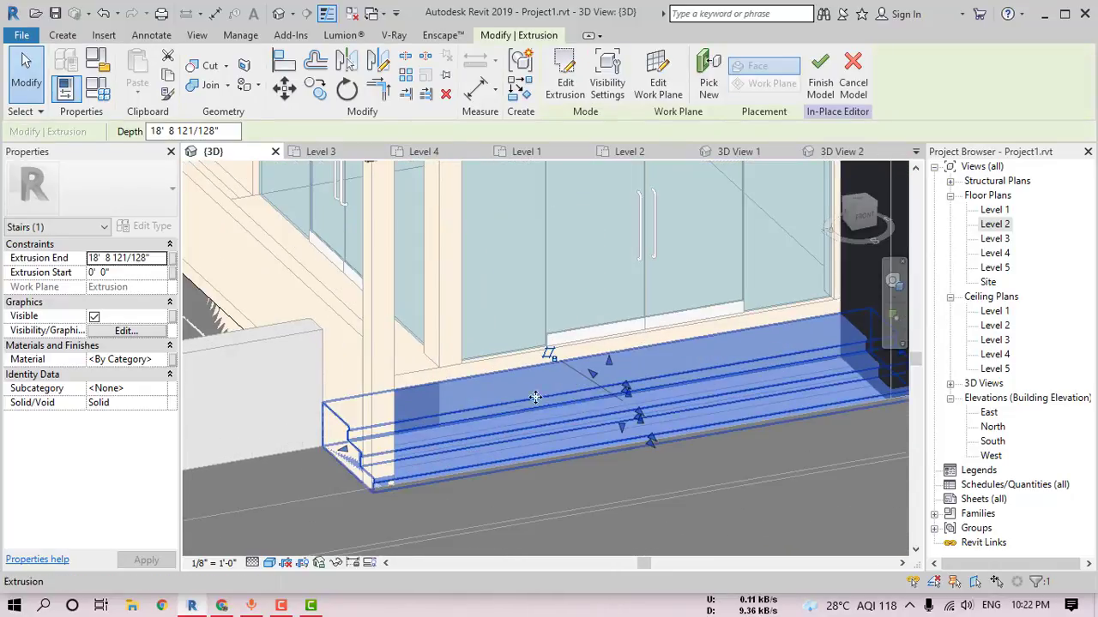
{"action": "left_click", "coordinate": [158, 360]}
{"action": "left_click", "coordinate": [161, 361]}
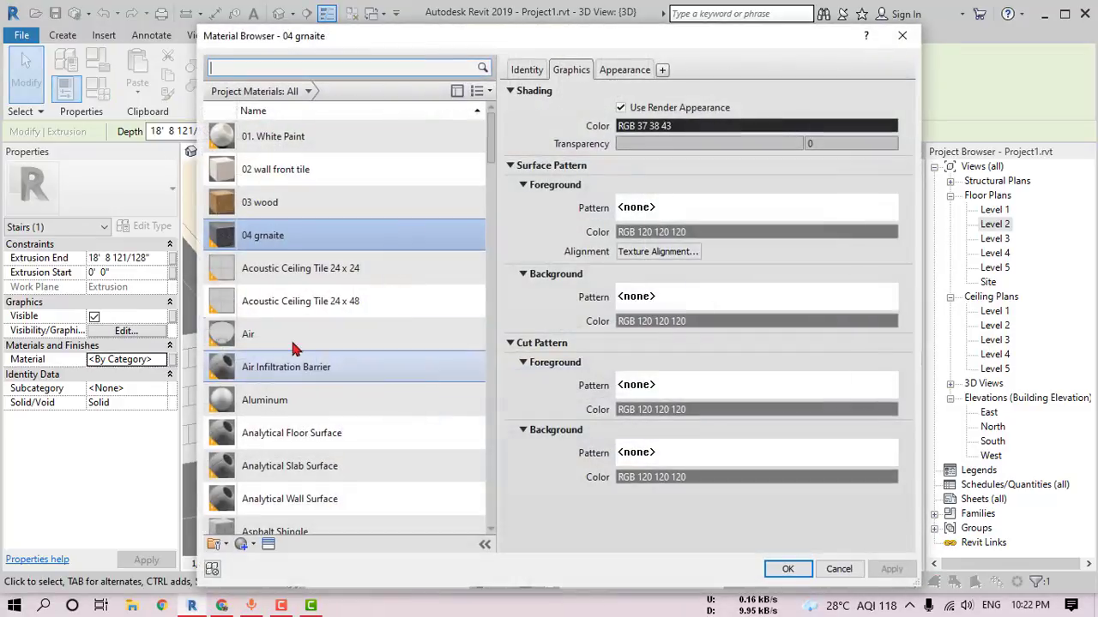
{"action": "left_click", "coordinate": [789, 570]}
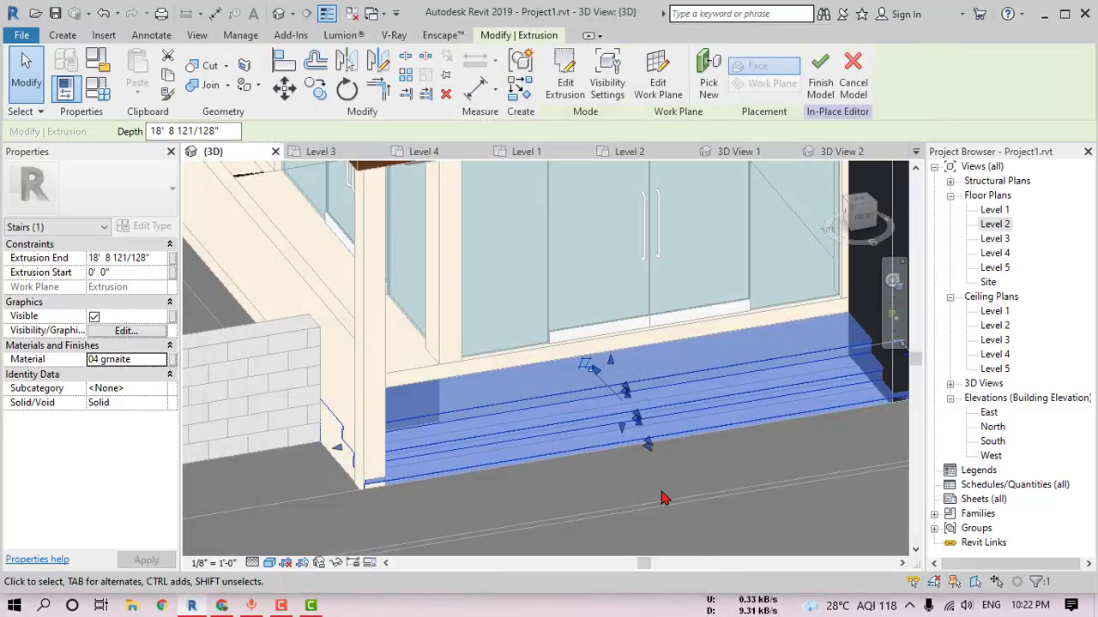
{"action": "left_click", "coordinate": [661, 493]}
Step: Paint the step face with 01. White Paint using the PT tool
{"action": "key", "text": "p"}
{"action": "key", "text": "t"}
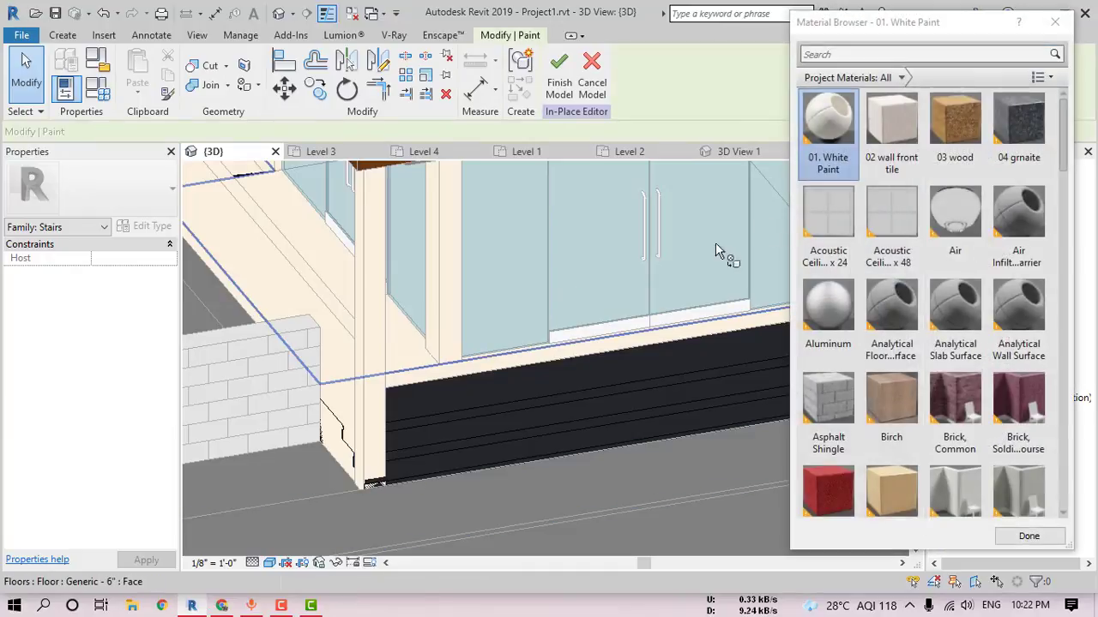
{"action": "scroll", "coordinate": [673, 391], "scroll_direction": "up", "scroll_amount": 2}
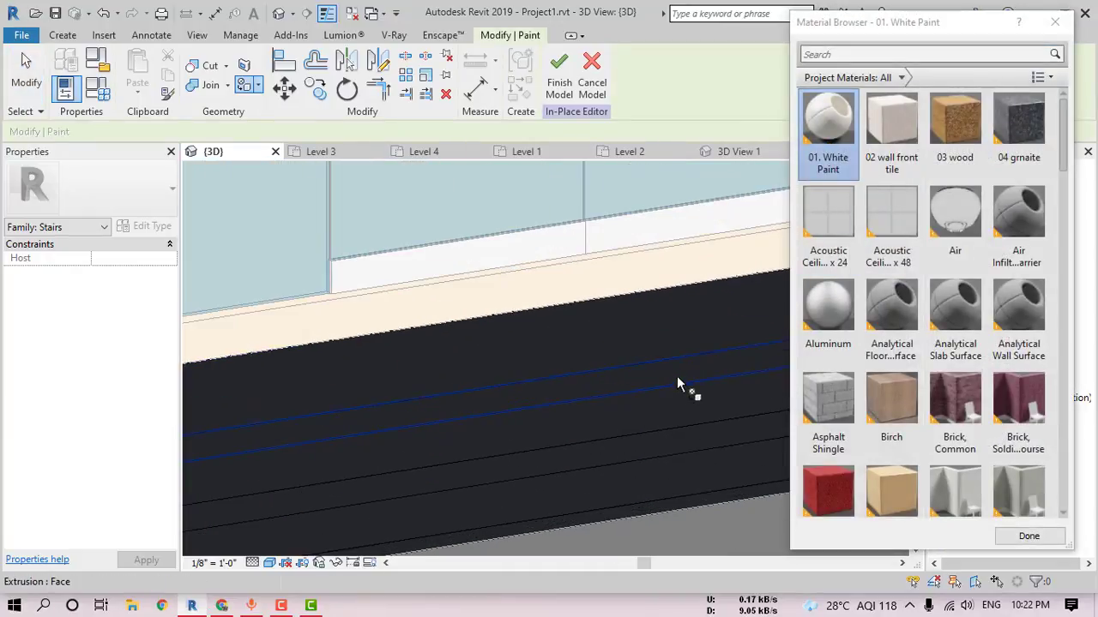
{"action": "scroll", "coordinate": [669, 394], "scroll_direction": "up", "scroll_amount": 1}
{"action": "scroll", "coordinate": [663, 370], "scroll_direction": "down", "scroll_amount": 2}
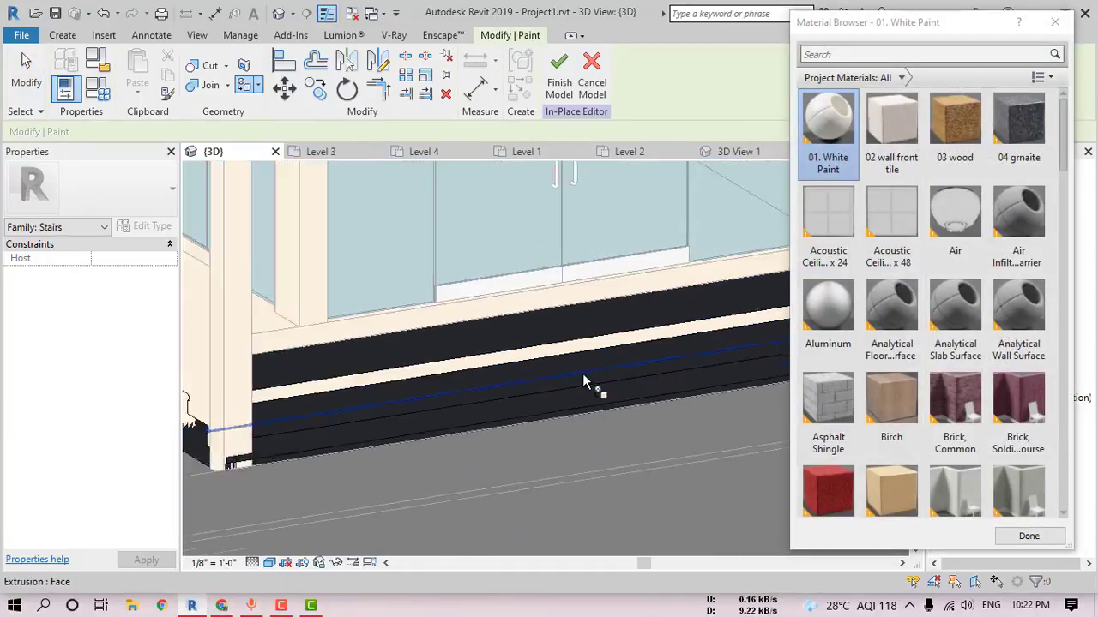
{"action": "scroll", "coordinate": [583, 373], "scroll_direction": "down", "scroll_amount": 1}
{"action": "scroll", "coordinate": [482, 379], "scroll_direction": "up", "scroll_amount": 1}
{"action": "scroll", "coordinate": [483, 338], "scroll_direction": "up", "scroll_amount": 2}
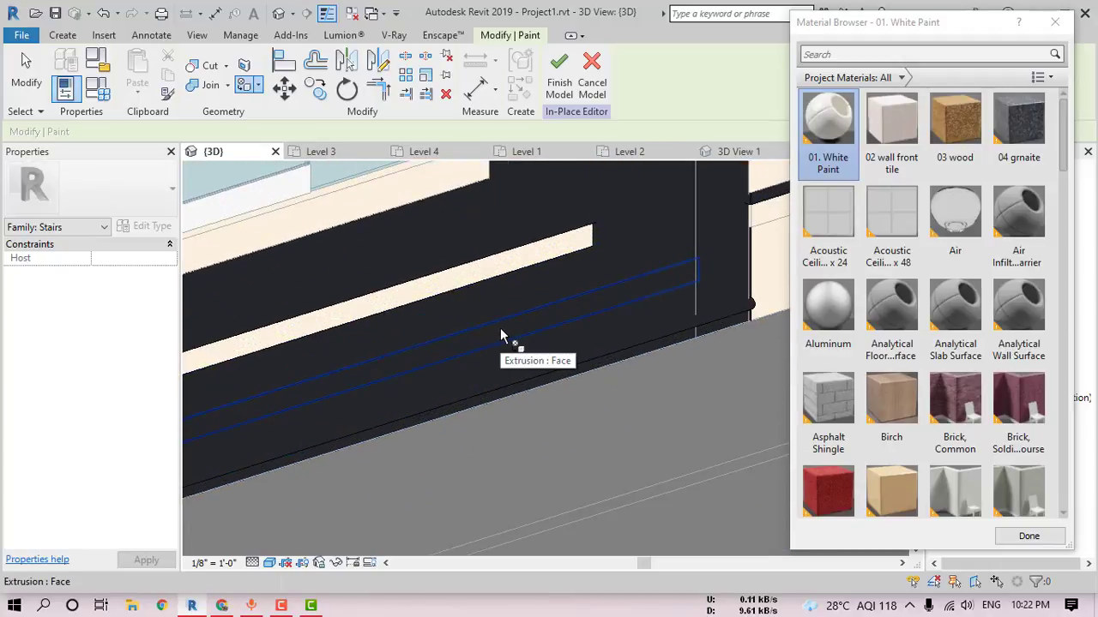
{"action": "left_click", "coordinate": [501, 333]}
Step: Orbit out to view the whole building front and exit the Paint tool
{"action": "scroll", "coordinate": [545, 377], "scroll_direction": "up", "scroll_amount": 2}
{"action": "scroll", "coordinate": [542, 377], "scroll_direction": "down", "scroll_amount": 1}
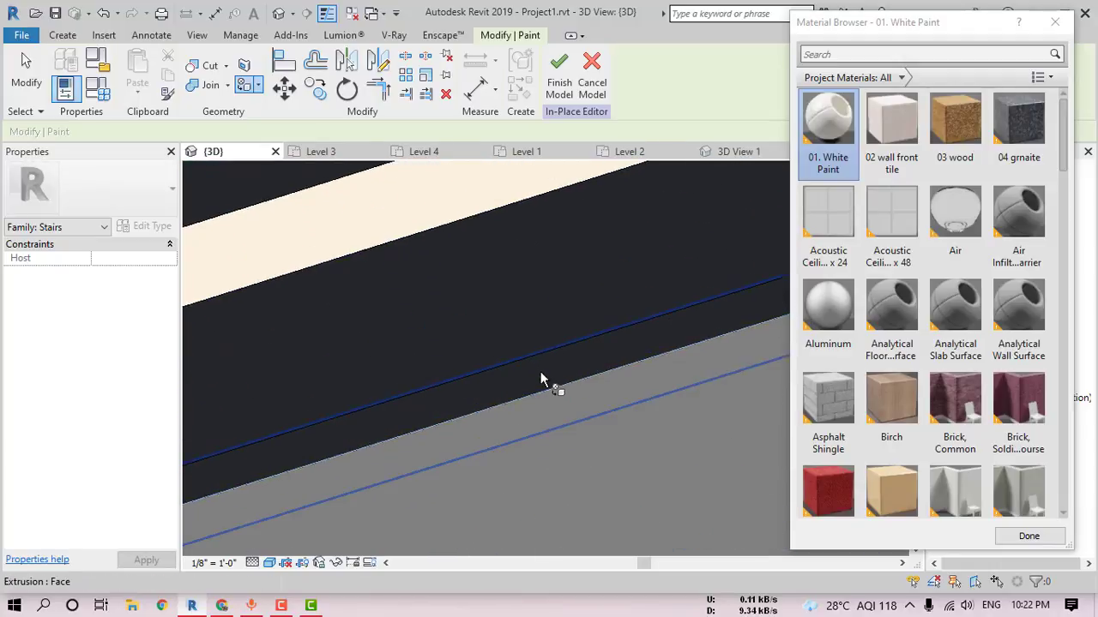
{"action": "scroll", "coordinate": [514, 367], "scroll_direction": "down", "scroll_amount": 1}
{"action": "scroll", "coordinate": [480, 362], "scroll_direction": "down", "scroll_amount": 1}
{"action": "mouse_move", "coordinate": [480, 364]}
{"action": "middle_mouse_down", "text": "shift"}
{"action": "mouse_move", "coordinate": [647, 366]}
{"action": "mouse_move", "coordinate": [693, 346]}
{"action": "mouse_move", "coordinate": [630, 372]}
{"action": "mouse_move", "coordinate": [747, 358]}
{"action": "mouse_move", "coordinate": [395, 433]}
{"action": "mouse_move", "coordinate": [264, 391]}
{"action": "middle_mouse_up", "text": "shift"}
{"action": "scroll", "coordinate": [391, 437], "scroll_direction": "down", "scroll_amount": 2}
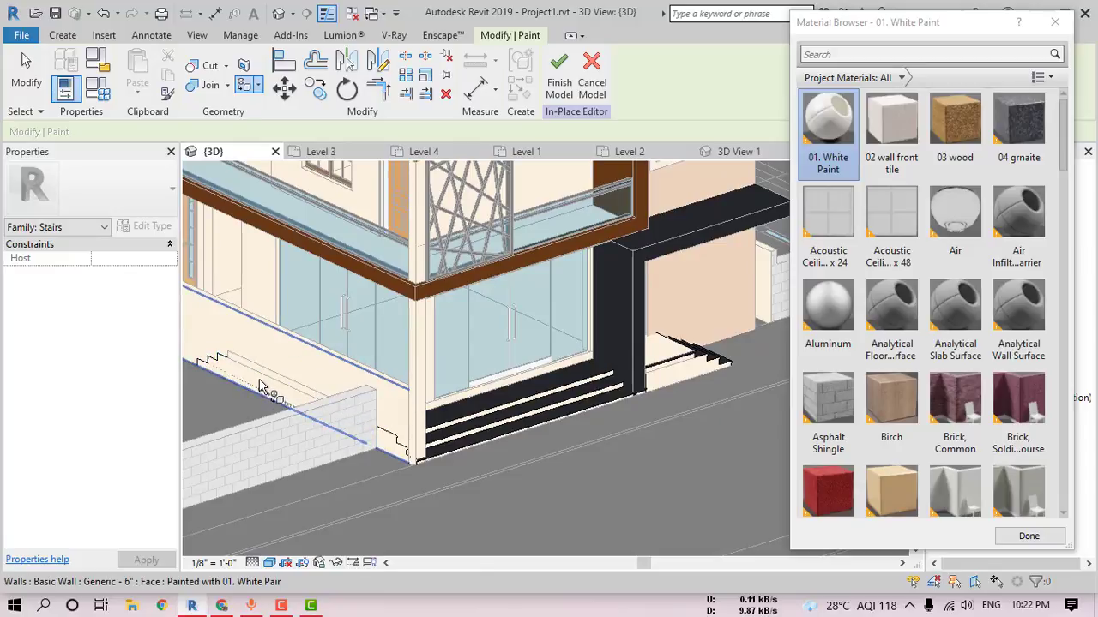
{"action": "scroll", "coordinate": [257, 386], "scroll_direction": "down", "scroll_amount": 2}
{"action": "middle_click_drag", "start_coordinate": [503, 389], "coordinate": [549, 377], "text": "shift"}
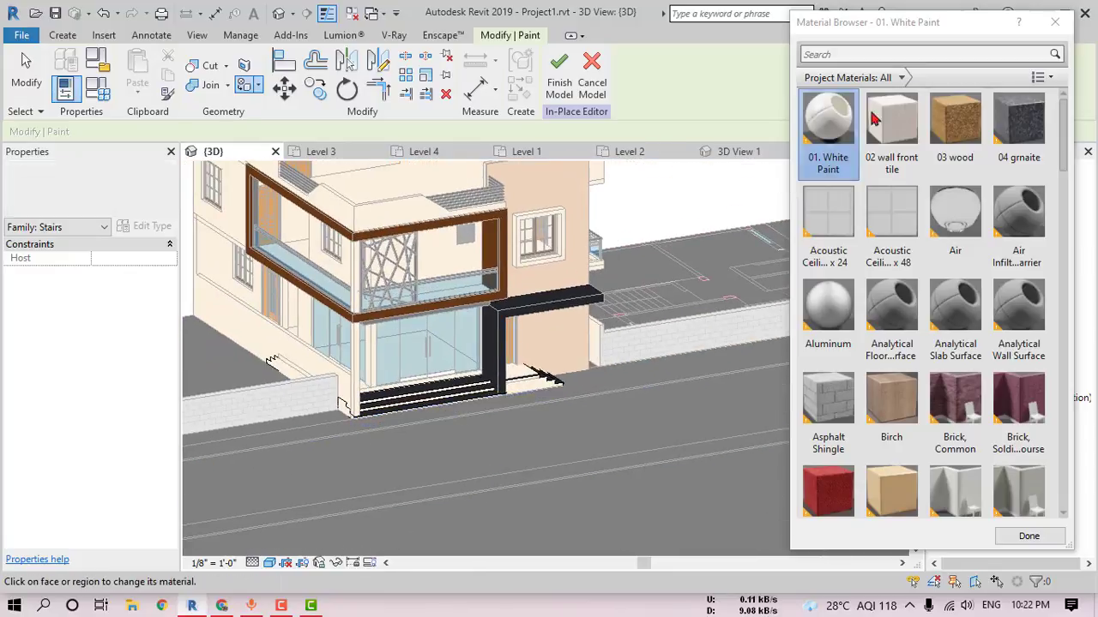
{"action": "key", "text": "Escape"}
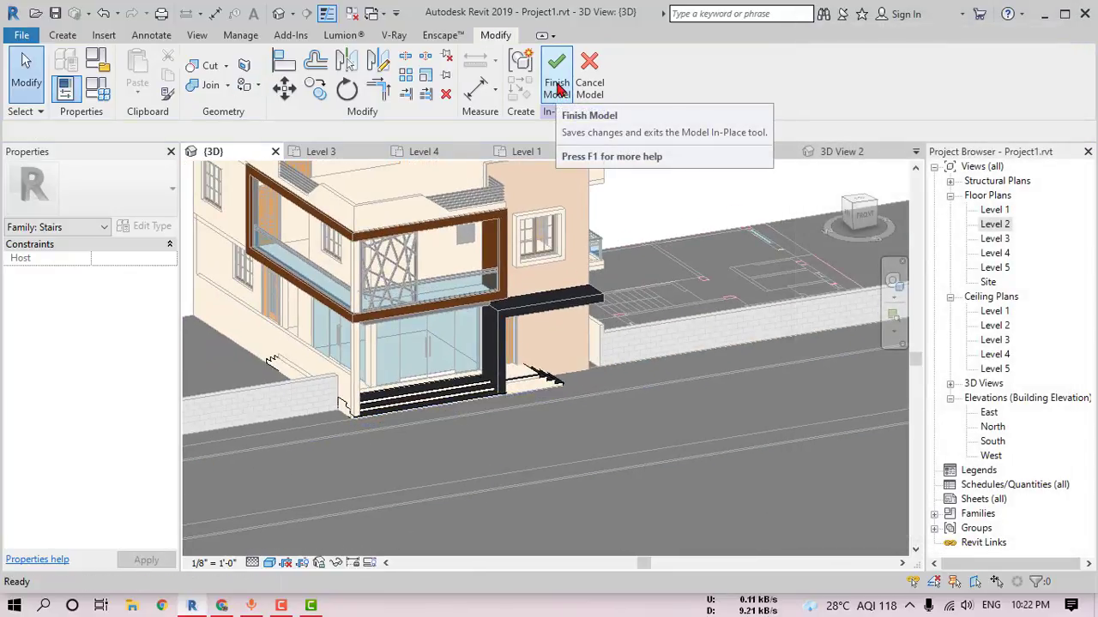
Step: Split the entrance landing face with a boundary line running from the door corner
{"action": "scroll", "coordinate": [514, 386], "scroll_direction": "up", "scroll_amount": 5}
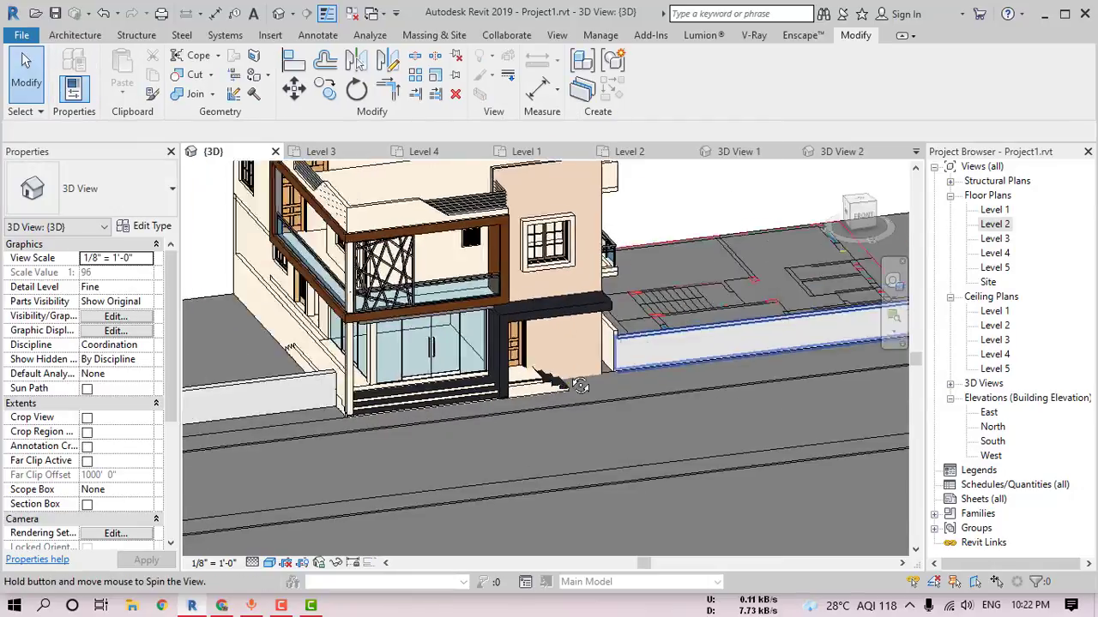
{"action": "middle_click_drag", "start_coordinate": [514, 386], "coordinate": [497, 428], "text": "shift"}
{"action": "key", "text": "s"}
{"action": "key", "text": "f"}
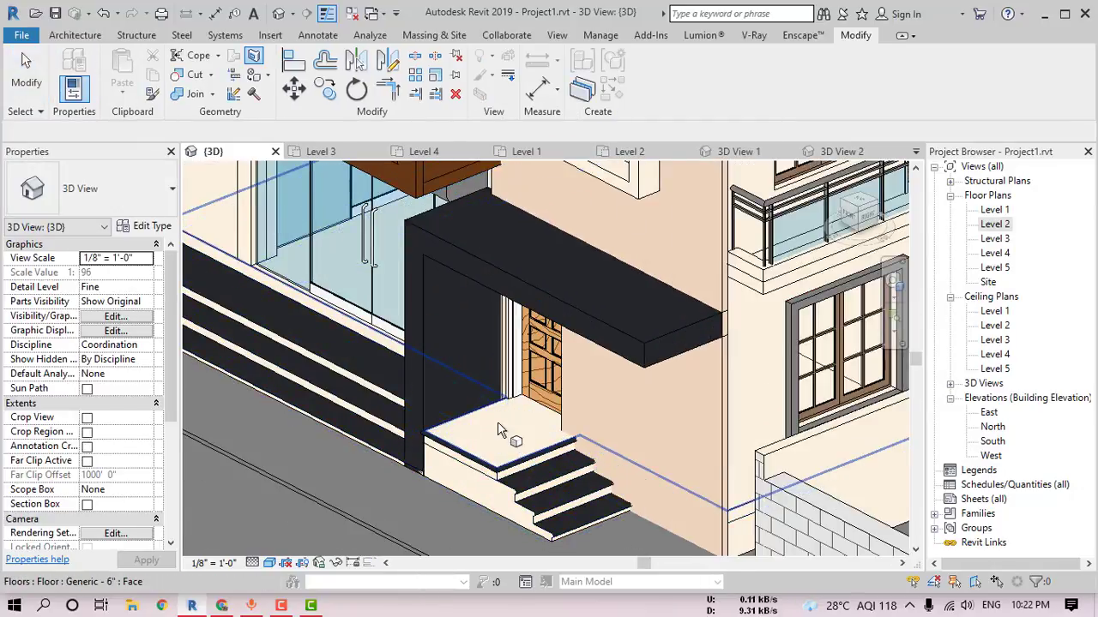
{"action": "scroll", "coordinate": [501, 424], "scroll_direction": "up", "scroll_amount": 3}
{"action": "left_click", "coordinate": [513, 403]}
{"action": "left_click", "coordinate": [516, 383]}
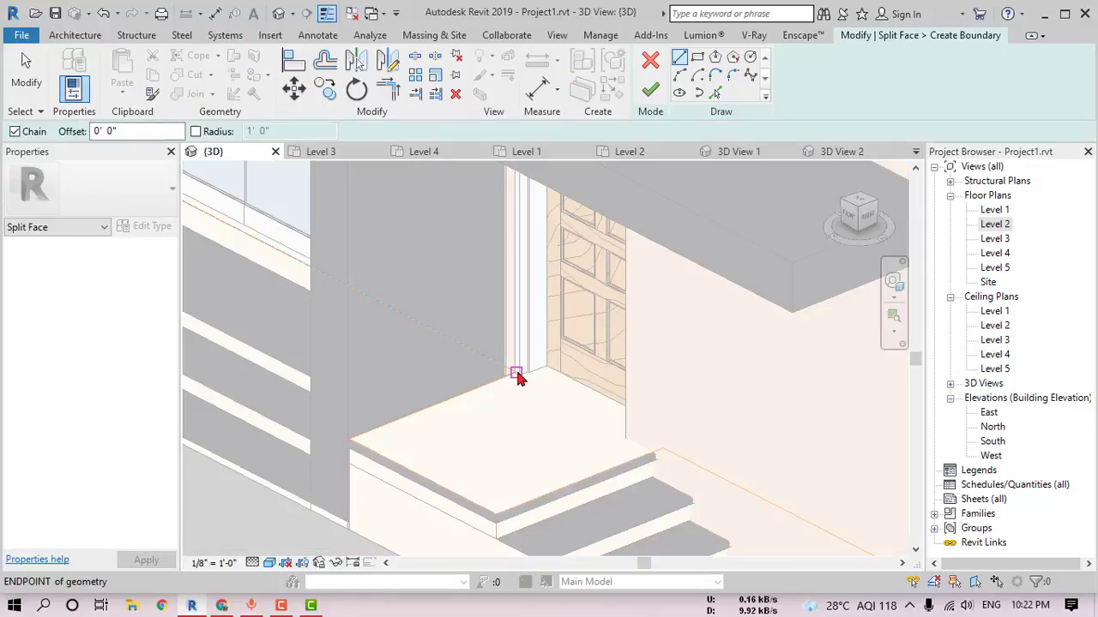
{"action": "left_click", "coordinate": [656, 454]}
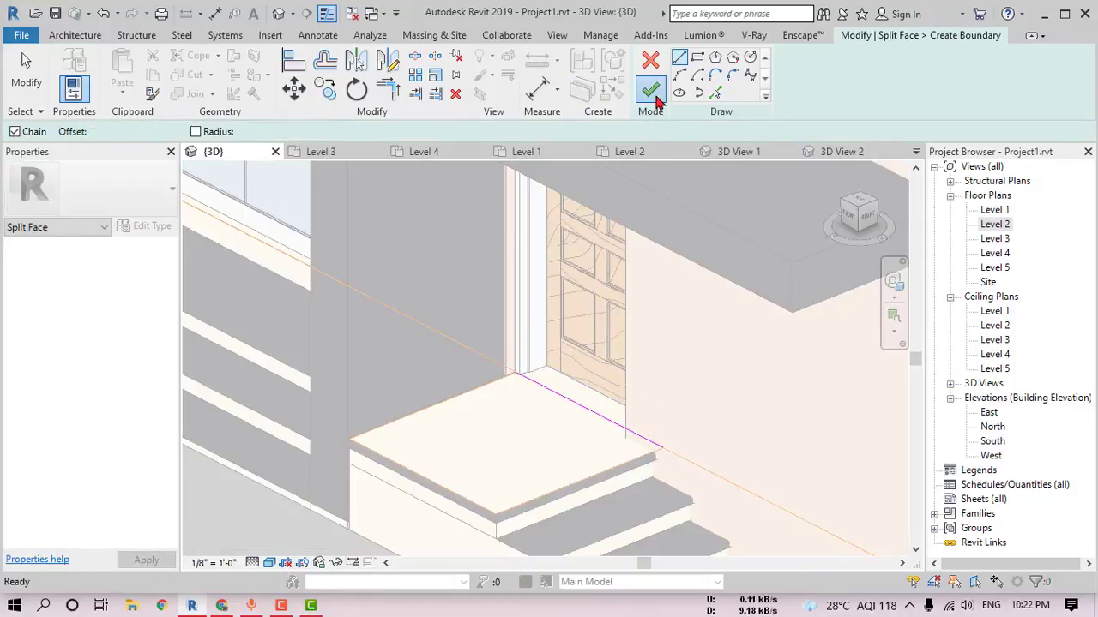
{"action": "left_click", "coordinate": [650, 90]}
Step: Paint the new landing region with the 04 grnaite granite material
{"action": "key", "text": "p"}
{"action": "key", "text": "a"}
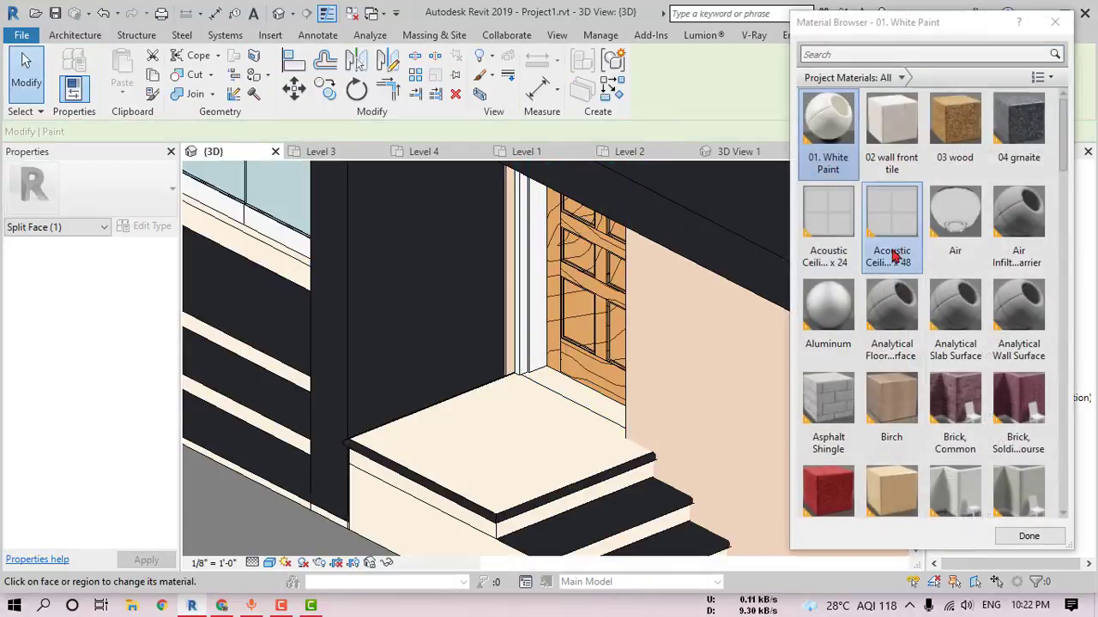
{"action": "left_click", "coordinate": [1017, 141]}
{"action": "left_click", "coordinate": [428, 426]}
{"action": "key", "text": "Escape"}
{"action": "scroll", "coordinate": [428, 426], "scroll_direction": "down", "scroll_amount": 5}
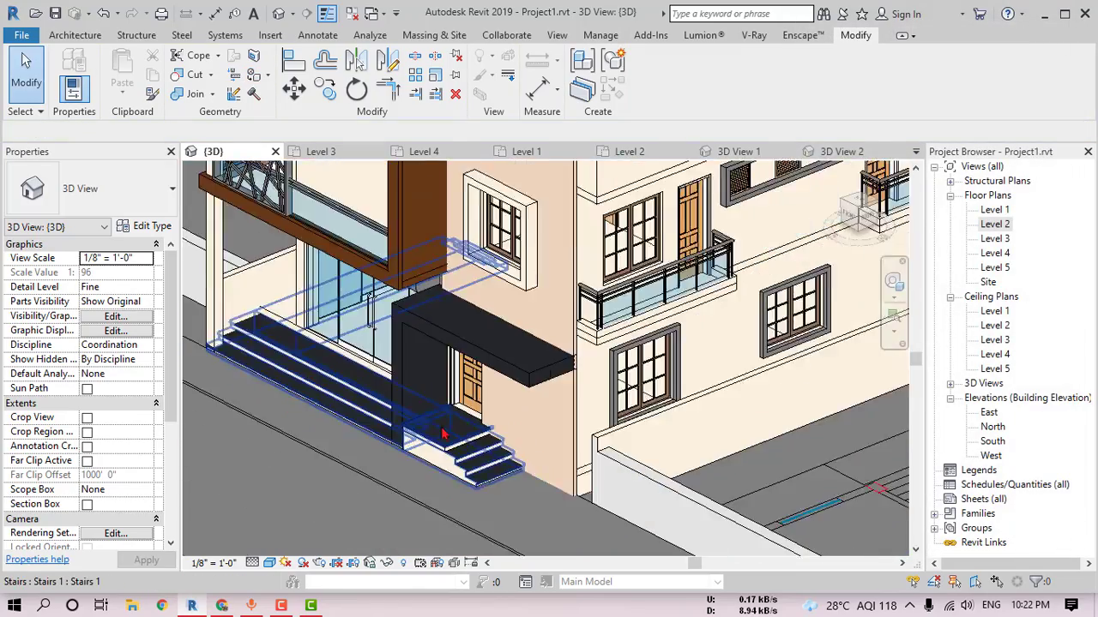
{"action": "mouse_move", "coordinate": [448, 437]}
{"action": "middle_mouse_down", "text": "shift"}
{"action": "mouse_move", "coordinate": [558, 357]}
{"action": "mouse_move", "coordinate": [607, 406]}
{"action": "mouse_move", "coordinate": [559, 377]}
{"action": "mouse_move", "coordinate": [576, 317]}
{"action": "middle_mouse_up", "text": "shift"}
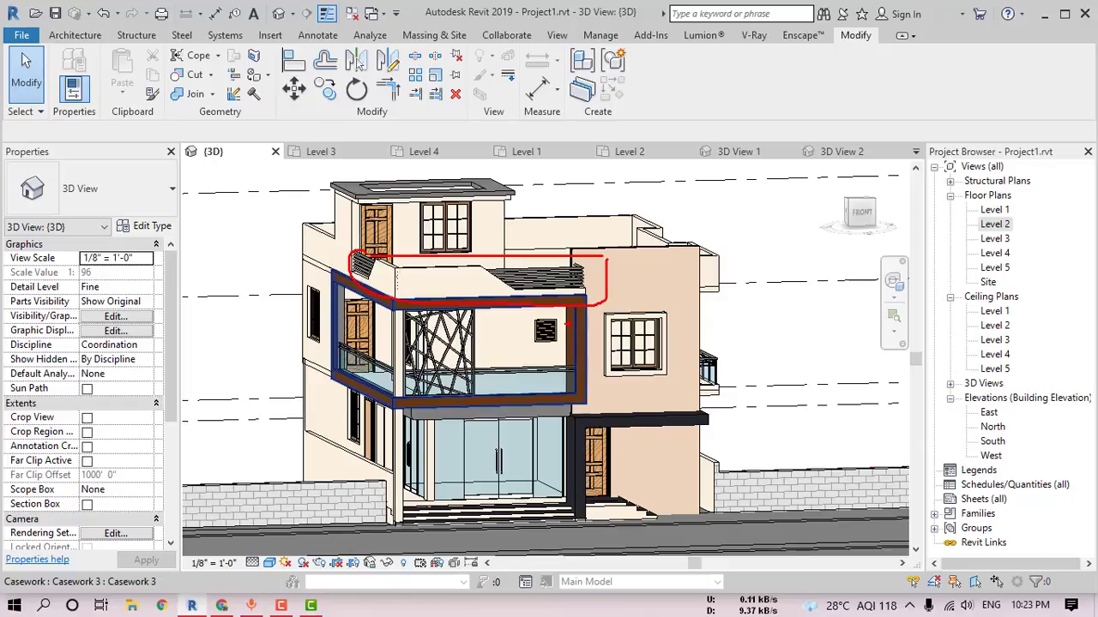
Step: Edit the roof rim casework in place and set its sweep material to 03 wood
{"action": "mouse_move", "coordinate": [568, 324]}
{"action": "middle_mouse_down", "text": "shift"}
{"action": "mouse_move", "coordinate": [582, 345]}
{"action": "mouse_move", "coordinate": [591, 257]}
{"action": "middle_mouse_up", "text": "shift"}
{"action": "scroll", "coordinate": [581, 346], "scroll_direction": "up", "scroll_amount": 2}
{"action": "left_click", "coordinate": [524, 240]}
{"action": "key", "text": "Escape"}
{"action": "scroll", "coordinate": [525, 255], "scroll_direction": "up", "scroll_amount": 3}
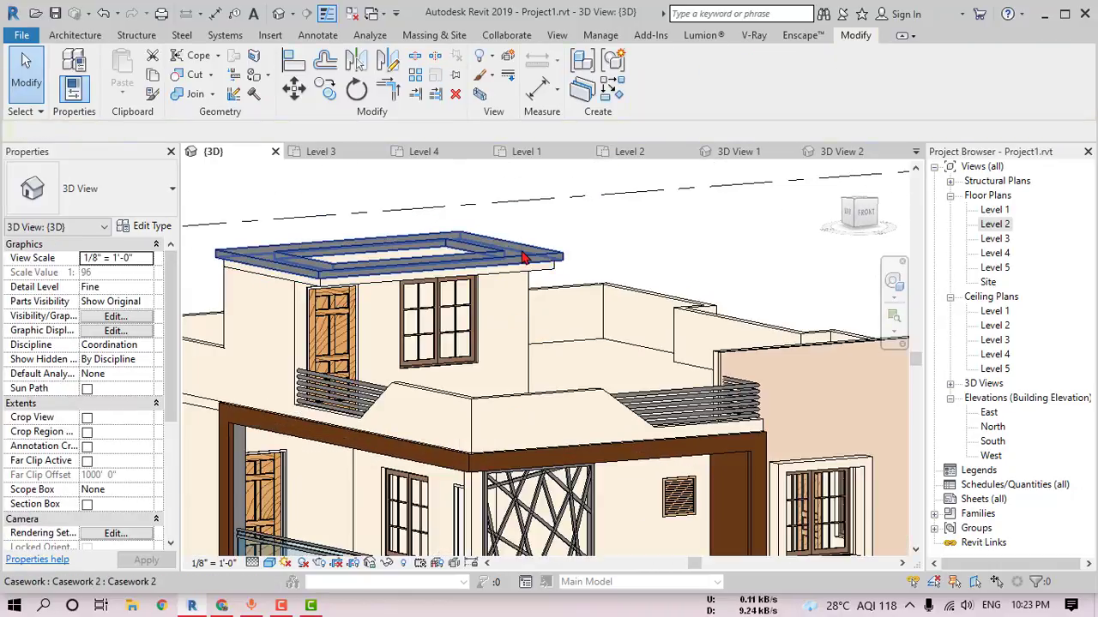
{"action": "left_click", "coordinate": [525, 257]}
{"action": "left_click", "coordinate": [643, 98]}
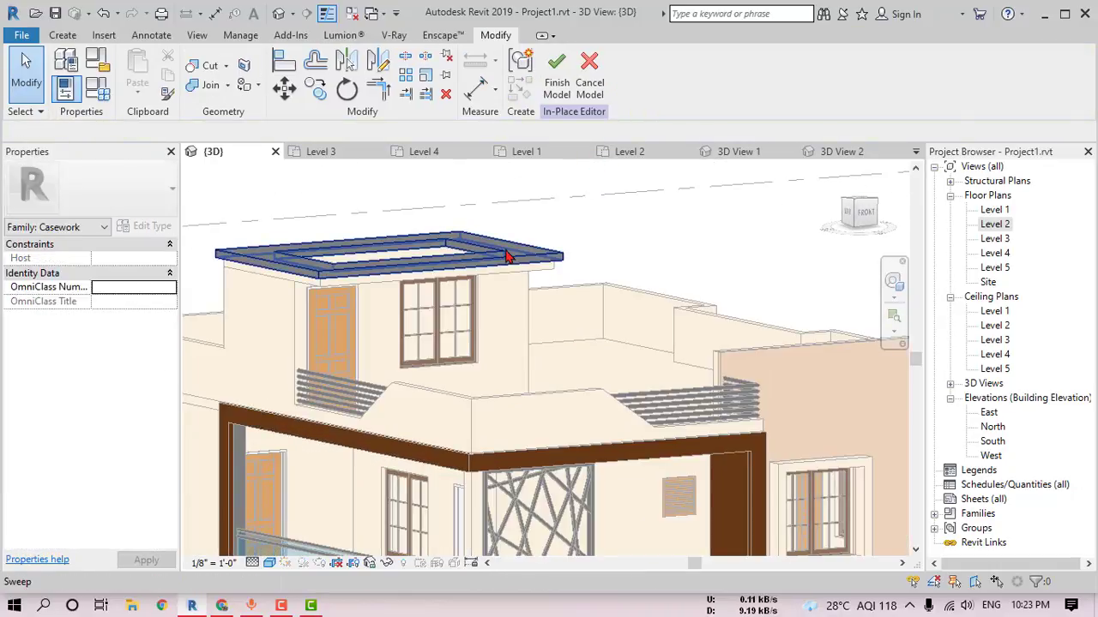
{"action": "left_click", "coordinate": [507, 245]}
{"action": "left_click", "coordinate": [161, 306]}
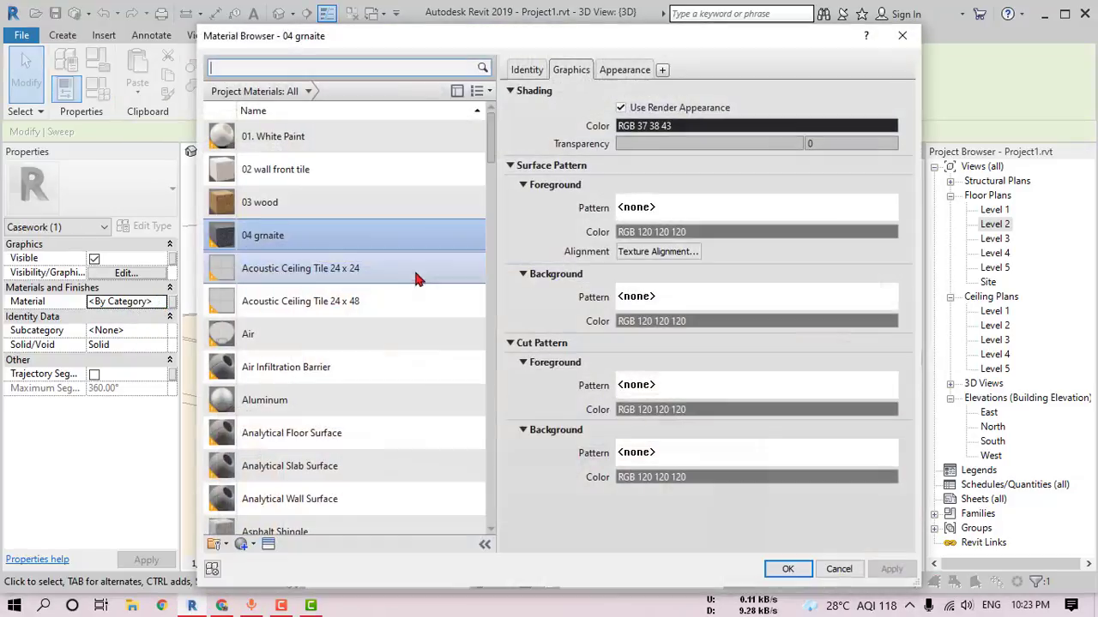
{"action": "left_click", "coordinate": [339, 210]}
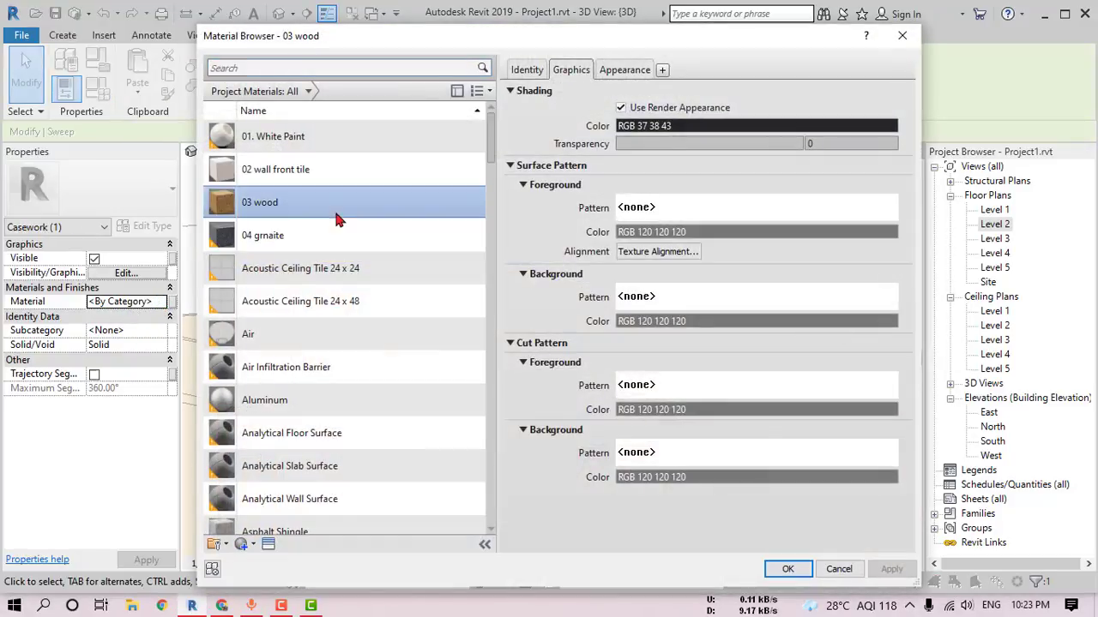
{"action": "left_click", "coordinate": [787, 569]}
{"action": "key", "text": "Escape"}
Step: Finish the roof rim edit, then assign Iron, Ductile to the balcony railing sweep
{"action": "left_click", "coordinate": [554, 70]}
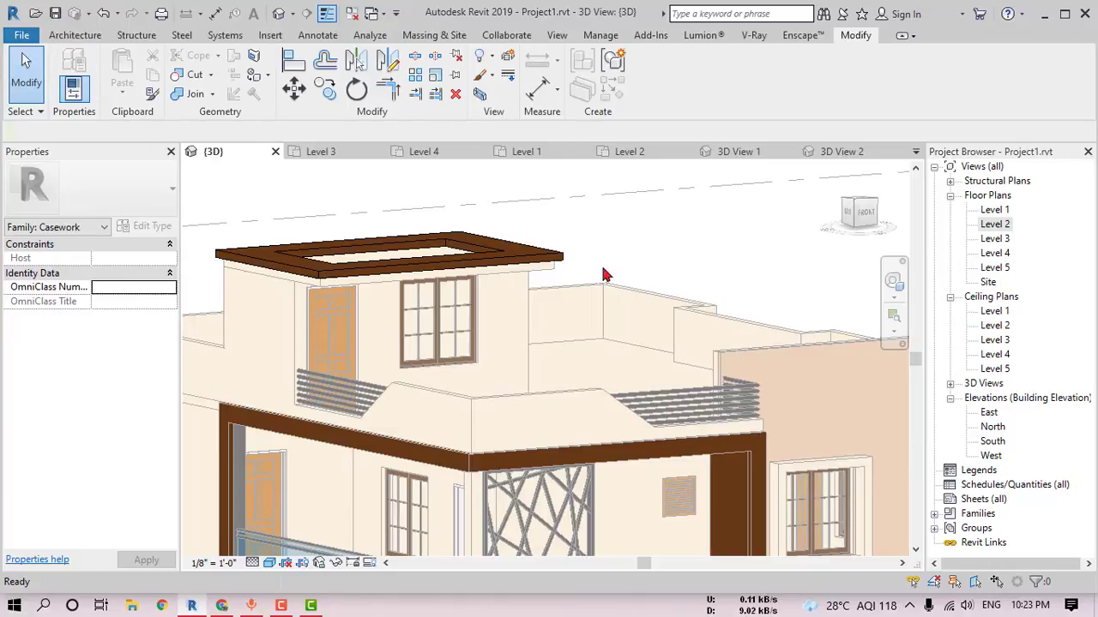
{"action": "middle_click_drag", "start_coordinate": [603, 274], "coordinate": [549, 285], "text": "shift"}
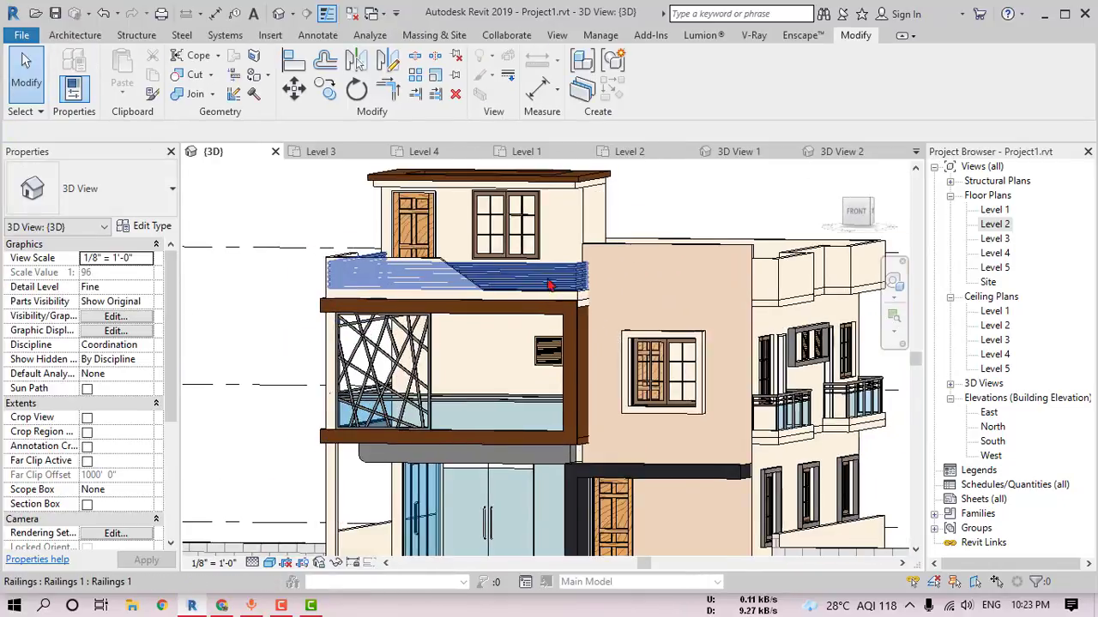
{"action": "scroll", "coordinate": [549, 286], "scroll_direction": "up", "scroll_amount": 2}
{"action": "double_click", "coordinate": [519, 278]}
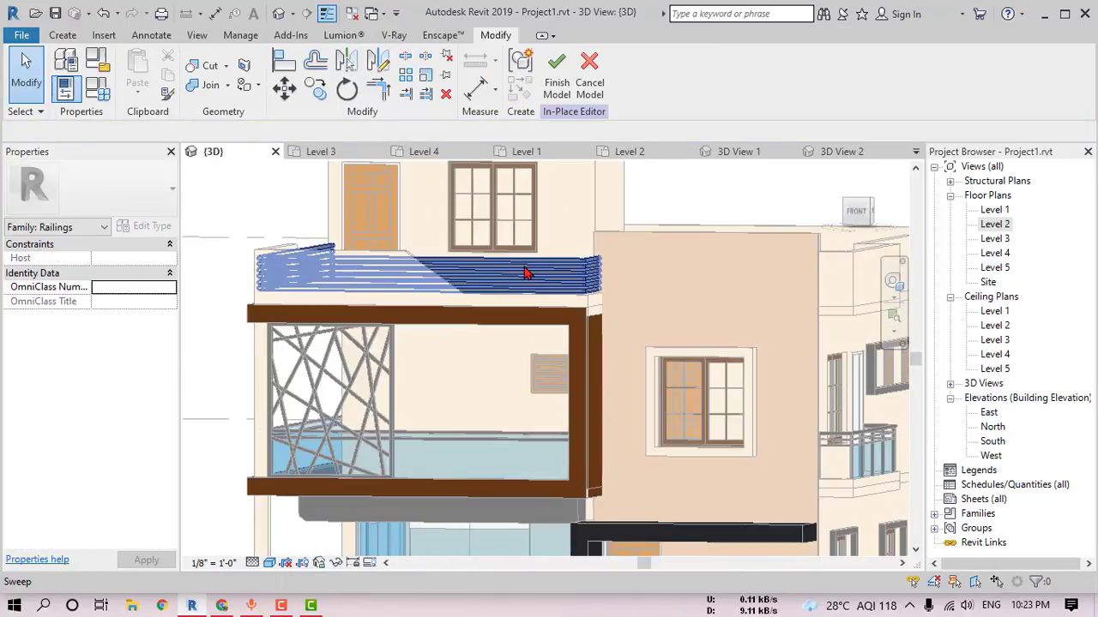
{"action": "left_click", "coordinate": [525, 273]}
{"action": "mouse_move", "coordinate": [525, 273]}
{"action": "middle_mouse_down", "text": "shift"}
{"action": "mouse_move", "coordinate": [544, 311]}
{"action": "mouse_move", "coordinate": [515, 317]}
{"action": "middle_mouse_up", "text": "shift"}
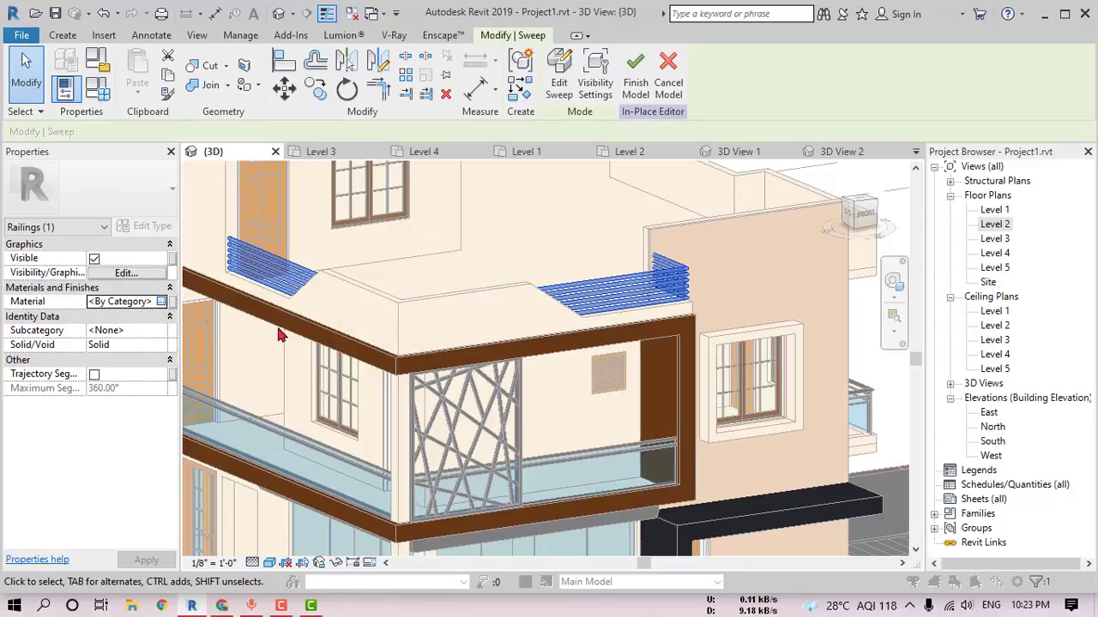
{"action": "left_click", "coordinate": [161, 301]}
{"action": "scroll", "coordinate": [319, 369], "scroll_direction": "down", "scroll_amount": 5}
{"action": "scroll", "coordinate": [318, 378], "scroll_direction": "down", "scroll_amount": 5}
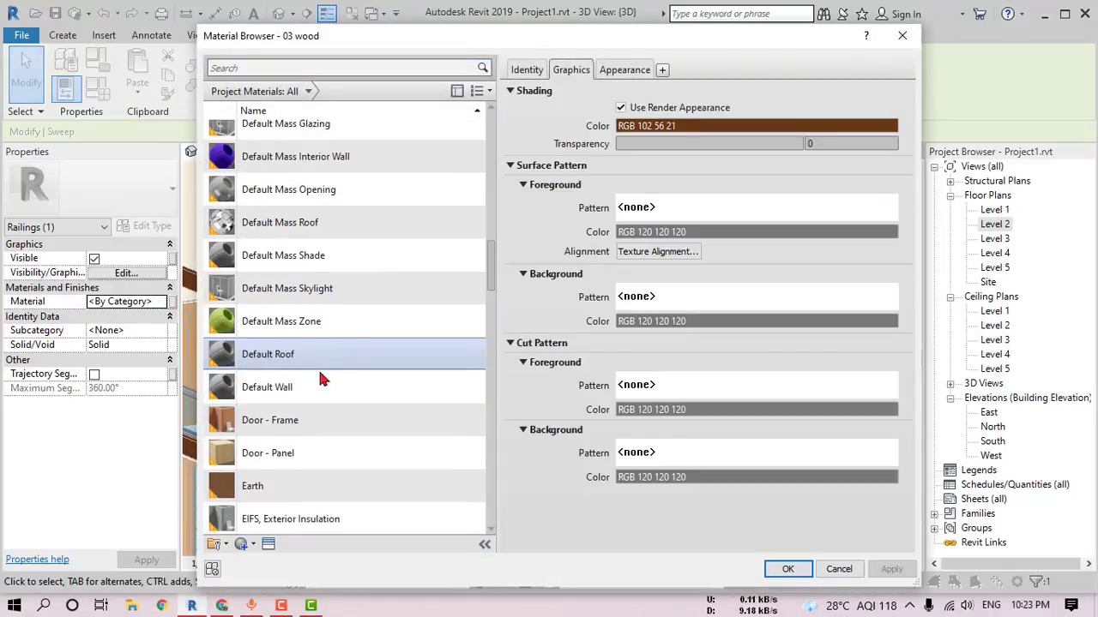
{"action": "scroll", "coordinate": [318, 374], "scroll_direction": "down", "scroll_amount": 3}
{"action": "left_click", "coordinate": [283, 213]}
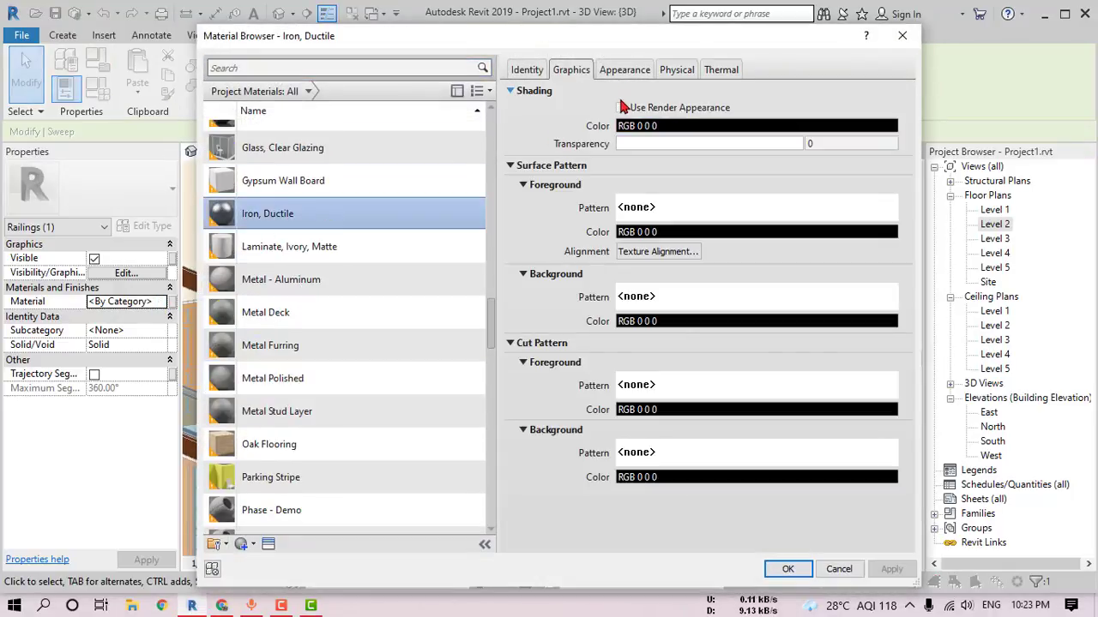
Step: Darken the Iron, Ductile colour to RGB 39 44 46, with Metallic highlights and direct reflectivity 75
{"action": "left_click", "coordinate": [624, 69]}
{"action": "left_click", "coordinate": [754, 245]}
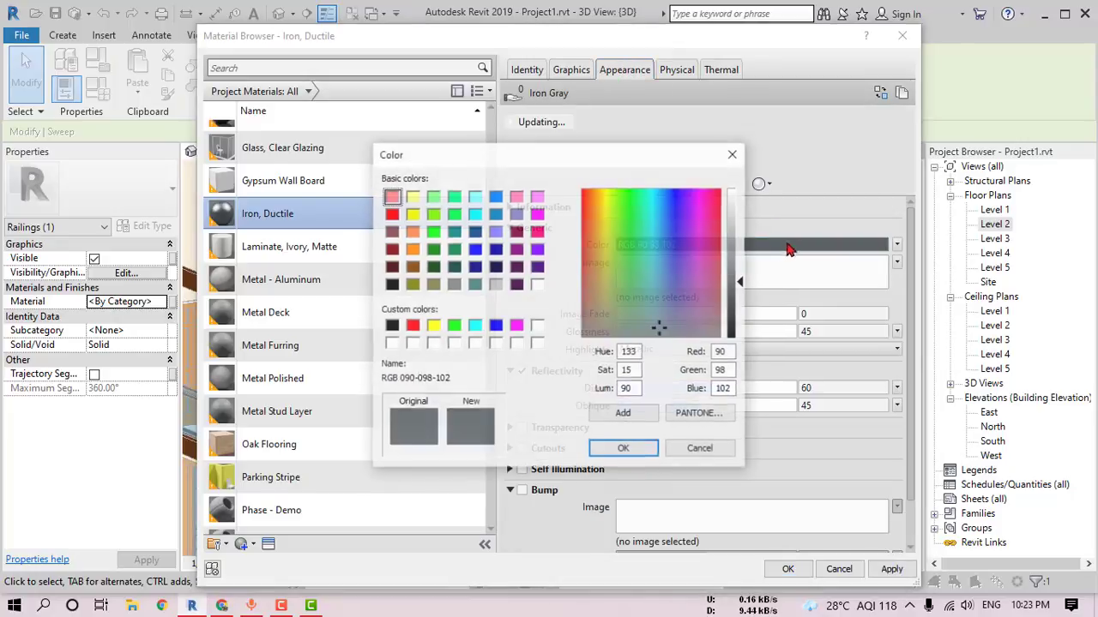
{"action": "left_click", "coordinate": [744, 295]}
{"action": "left_click", "coordinate": [624, 449]}
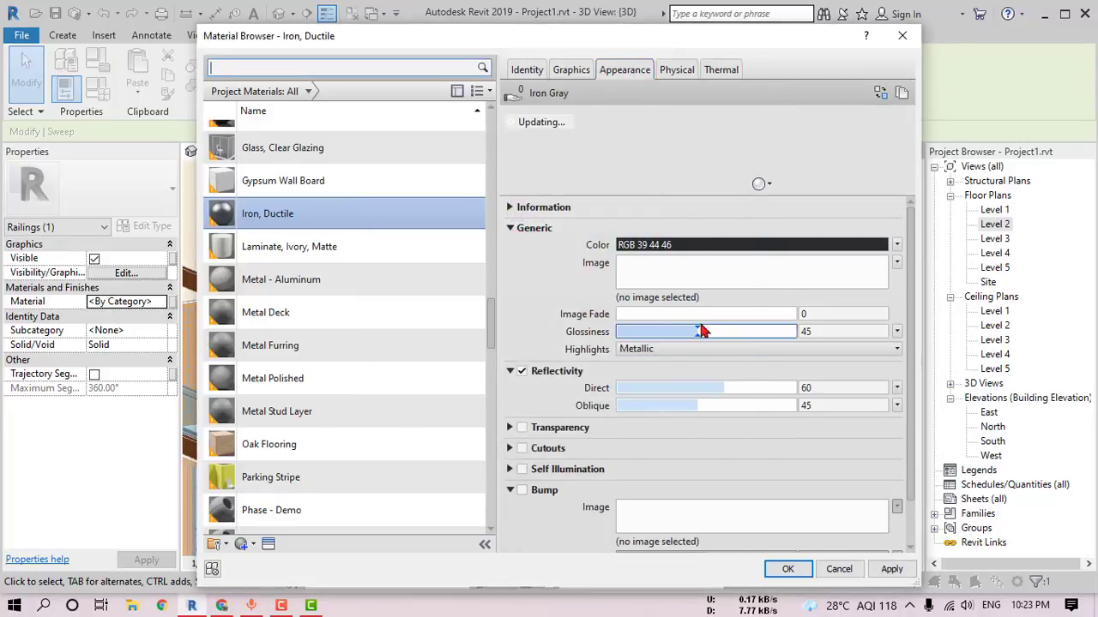
{"action": "left_click", "coordinate": [705, 352]}
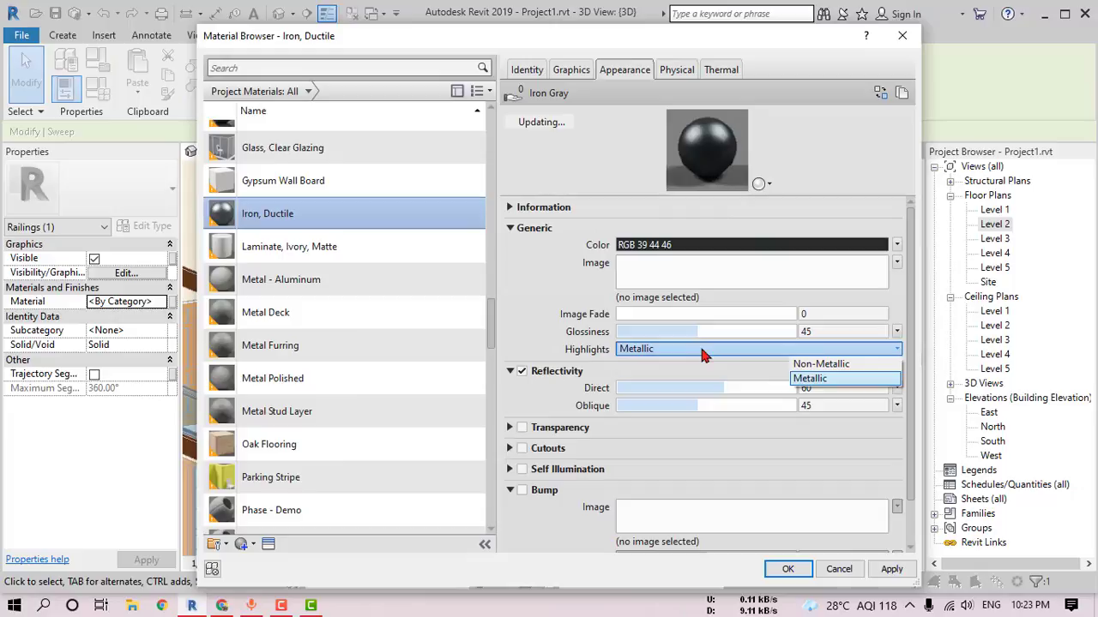
{"action": "left_click", "coordinate": [807, 381]}
{"action": "left_click_drag", "start_coordinate": [738, 388], "coordinate": [751, 389]}
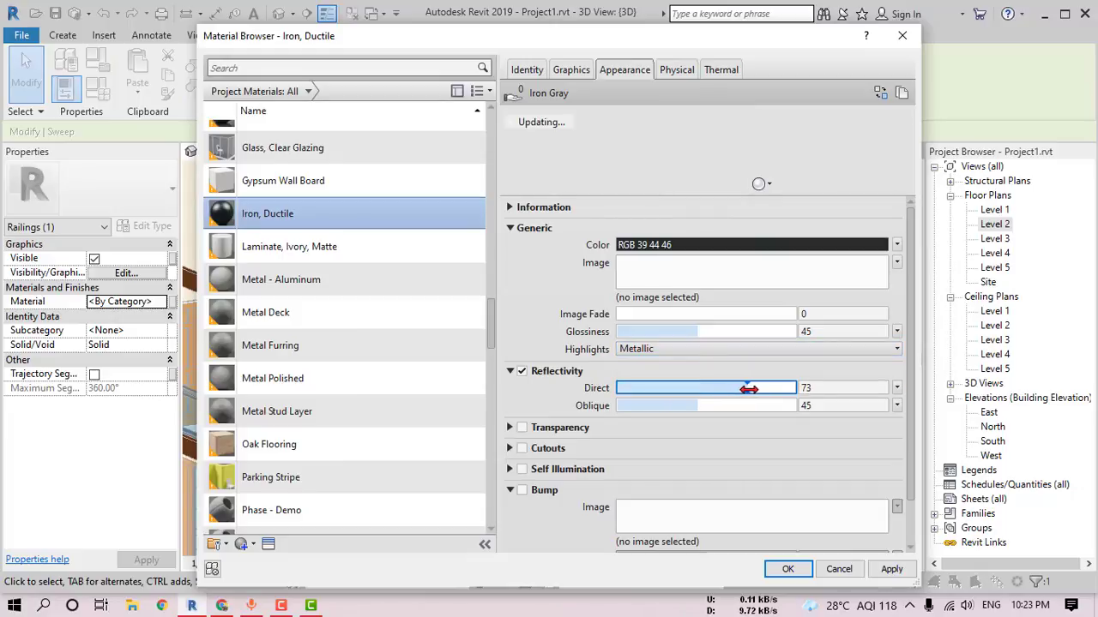
{"action": "left_click", "coordinate": [788, 569]}
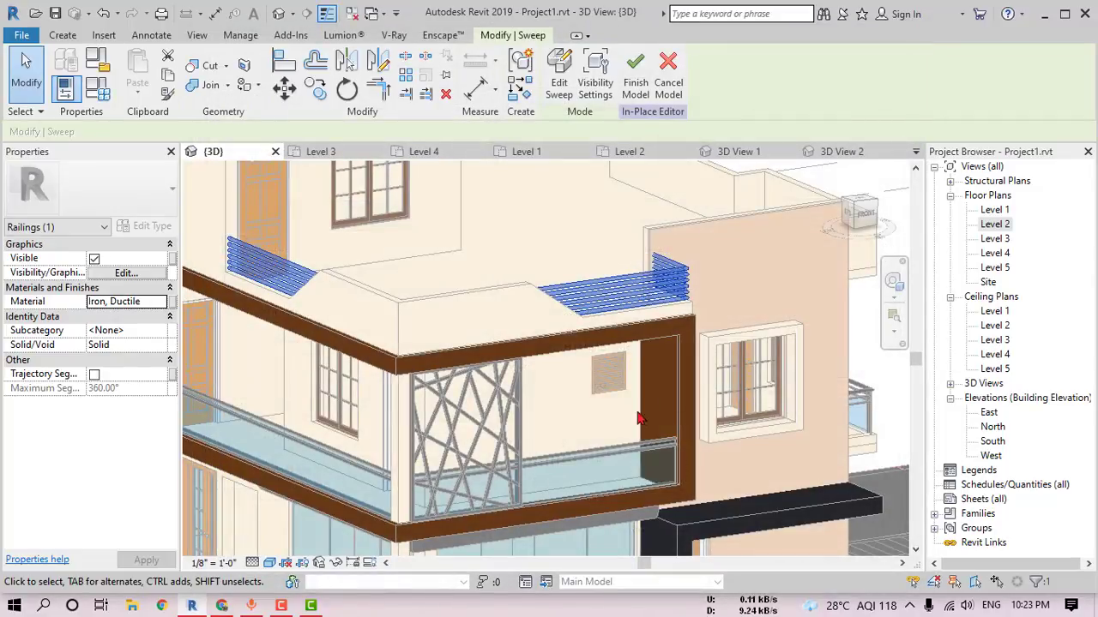
{"action": "left_click", "coordinate": [748, 359]}
{"action": "mouse_move", "coordinate": [749, 358]}
{"action": "middle_mouse_down", "text": "shift"}
{"action": "mouse_move", "coordinate": [652, 326]}
{"action": "mouse_move", "coordinate": [601, 257]}
{"action": "middle_mouse_up", "text": "shift"}
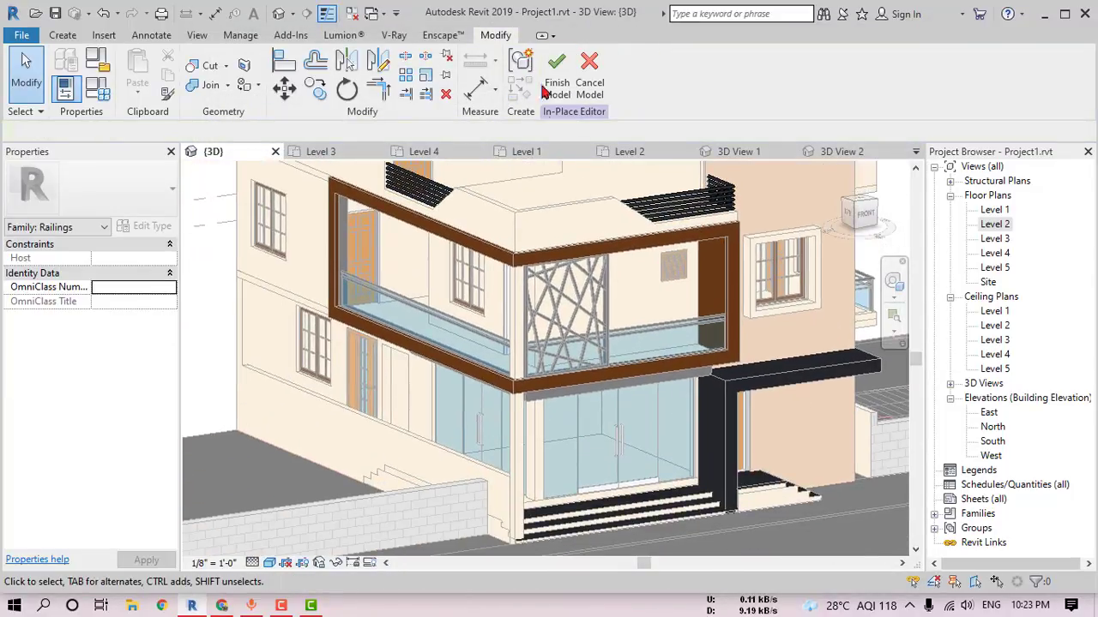
Step: Finish the railing edit and start editing the glass balcony railing in place
{"action": "left_click", "coordinate": [557, 73]}
{"action": "scroll", "coordinate": [549, 352], "scroll_direction": "up", "scroll_amount": 3}
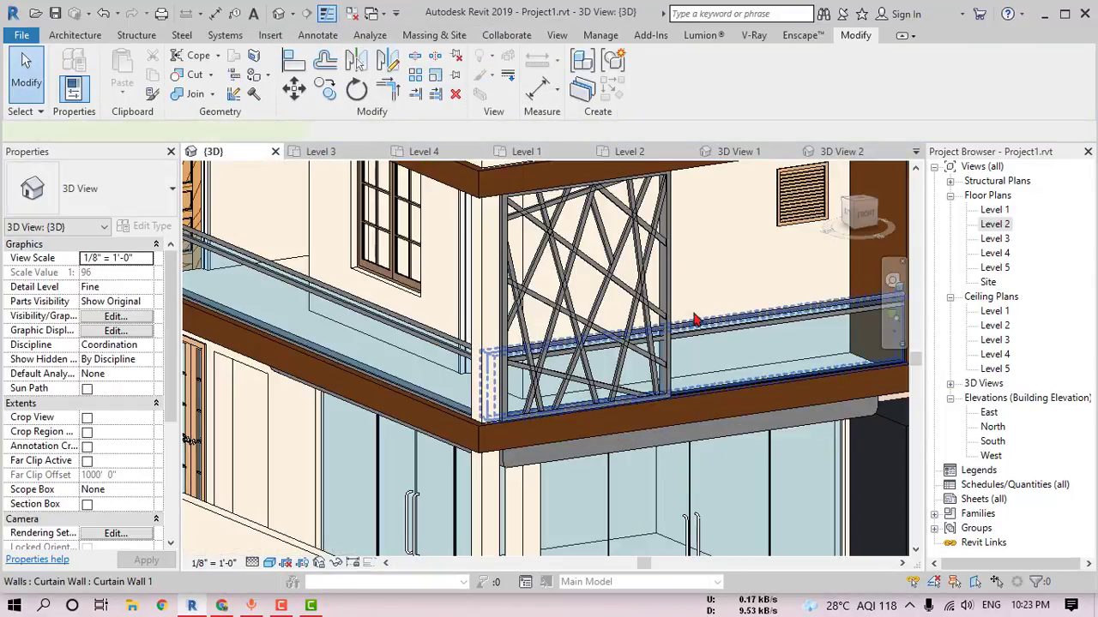
{"action": "left_click", "coordinate": [600, 369]}
{"action": "key", "text": "Escape"}
{"action": "middle_click_drag", "start_coordinate": [454, 348], "coordinate": [459, 346], "text": "shift"}
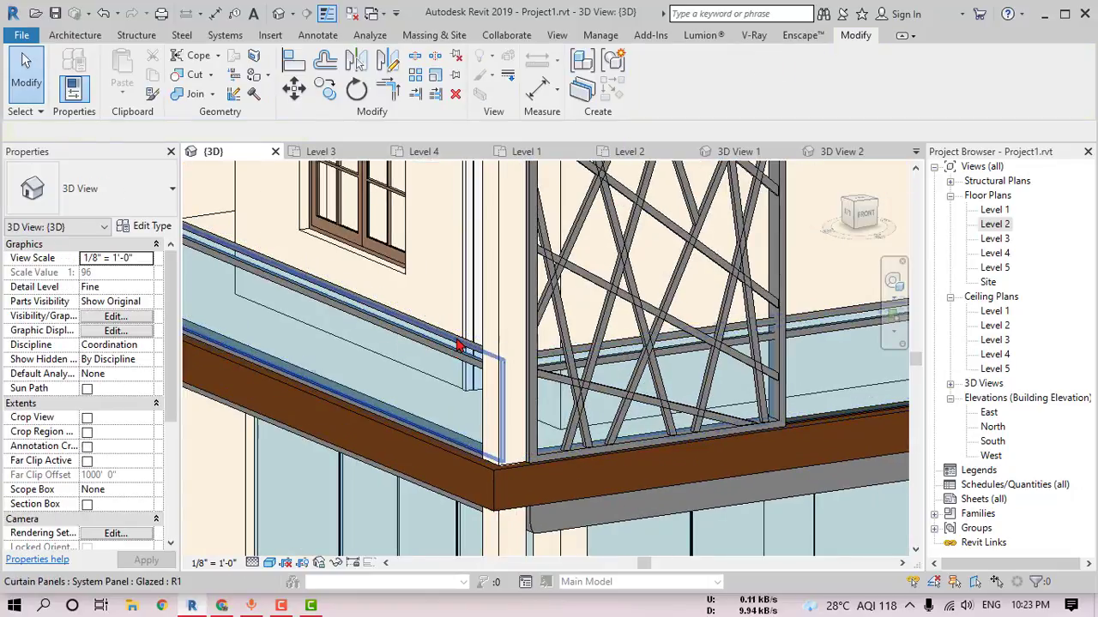
{"action": "double_click", "coordinate": [459, 346]}
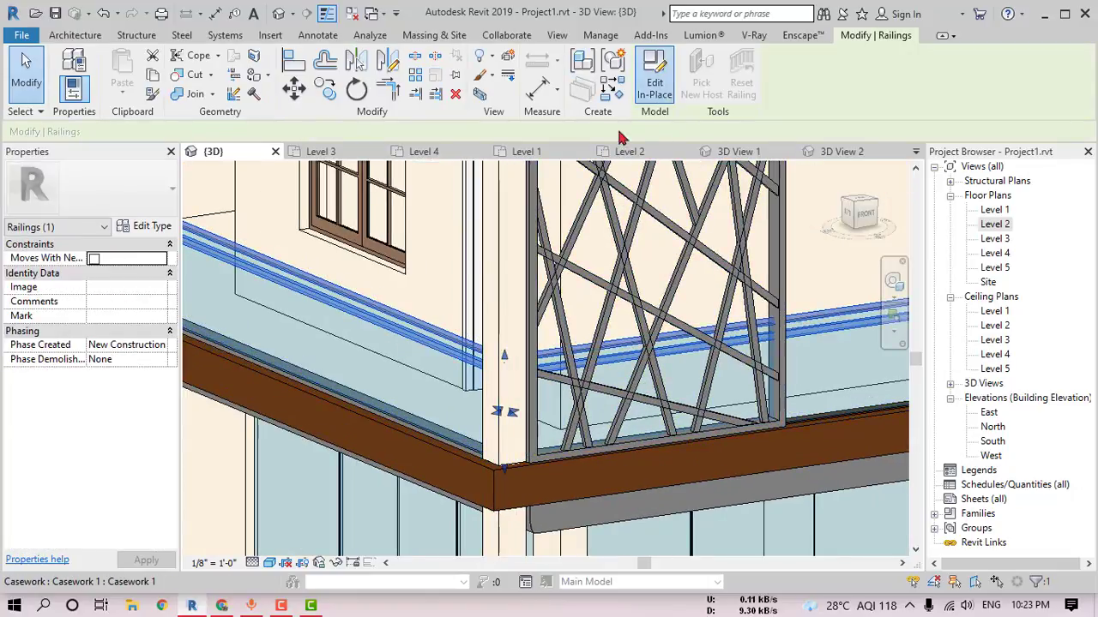
{"action": "scroll", "coordinate": [462, 343], "scroll_direction": "up", "scroll_amount": 2}
Step: Set the glass balcony's handrail sweep material to Iron, Ductile
{"action": "left_click", "coordinate": [463, 343]}
{"action": "scroll", "coordinate": [216, 310], "scroll_direction": "up", "scroll_amount": 2}
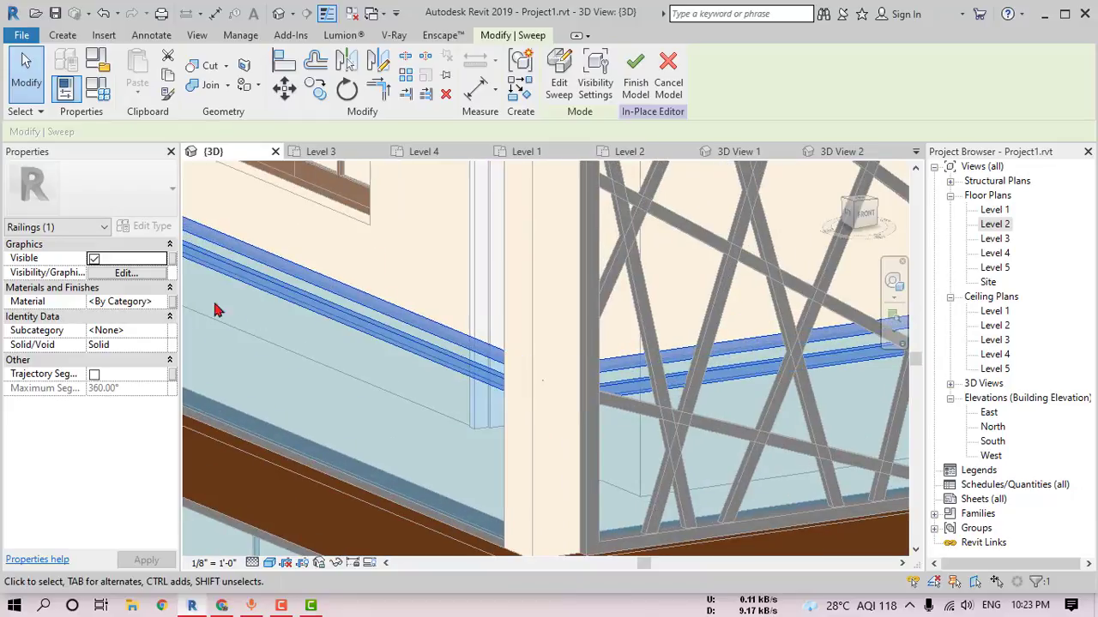
{"action": "left_click", "coordinate": [160, 305]}
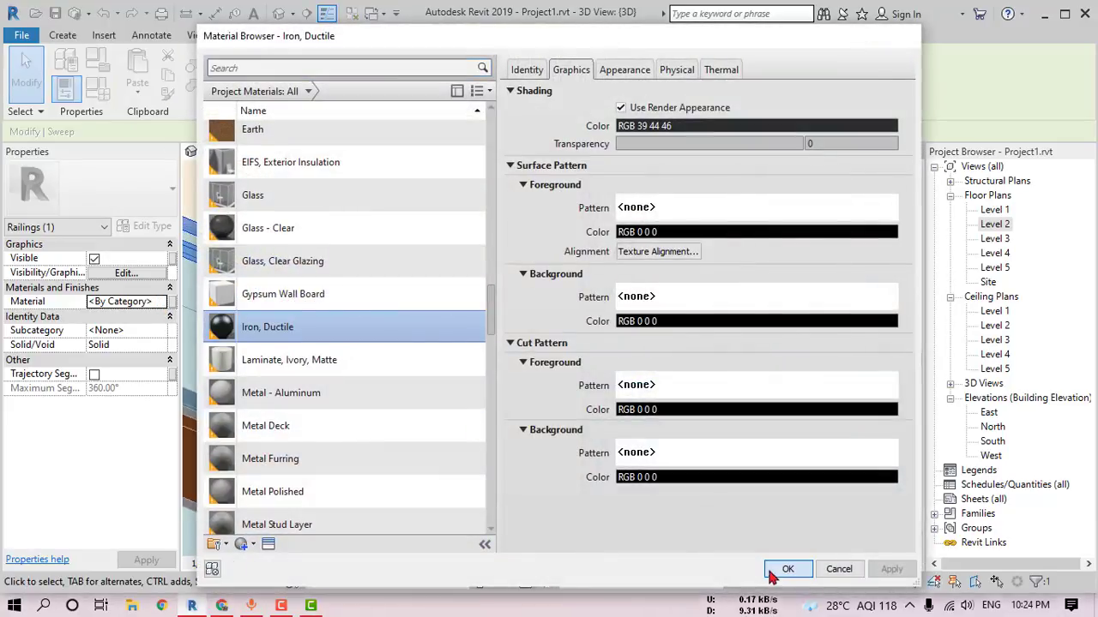
{"action": "left_click", "coordinate": [779, 569]}
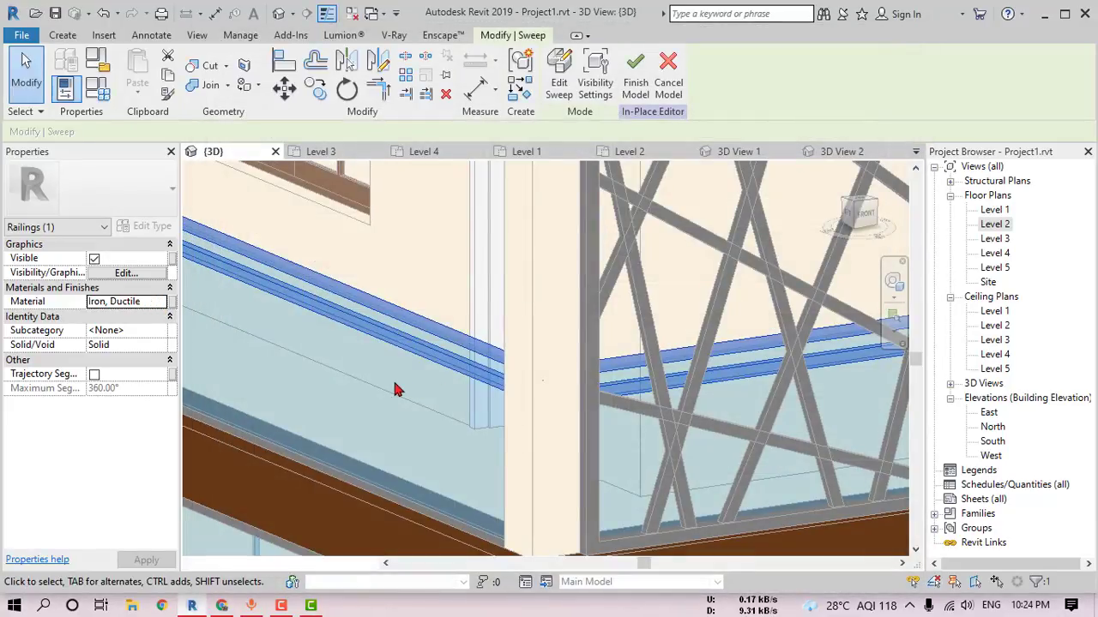
{"action": "left_click", "coordinate": [339, 398]}
{"action": "scroll", "coordinate": [339, 397], "scroll_direction": "down", "scroll_amount": 4}
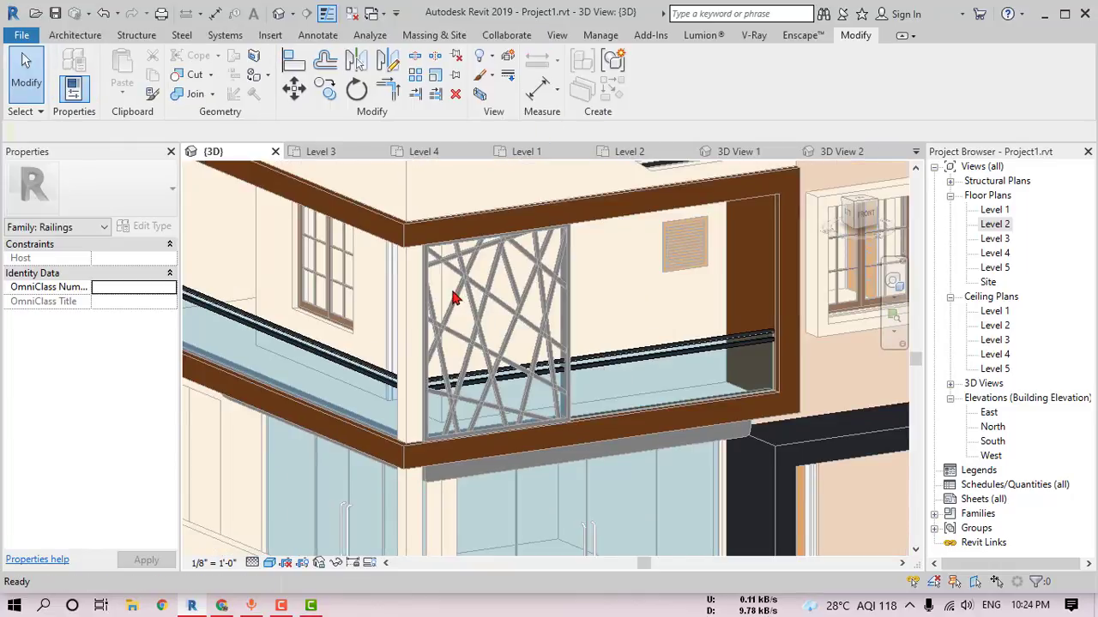
{"action": "scroll", "coordinate": [453, 232], "scroll_direction": "down", "scroll_amount": 5}
{"action": "middle_click_drag", "start_coordinate": [453, 258], "coordinate": [569, 346], "text": "shift"}
{"action": "scroll", "coordinate": [569, 345], "scroll_direction": "up", "scroll_amount": 5}
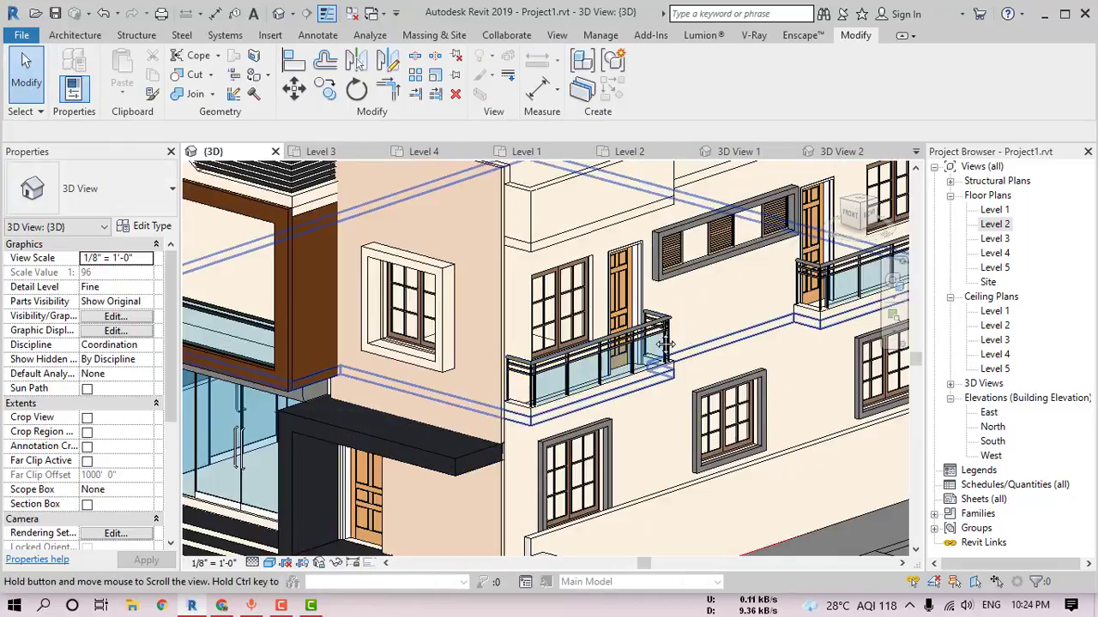
{"action": "scroll", "coordinate": [429, 360], "scroll_direction": "up", "scroll_amount": 3}
Step: Set Rail 1 of the Glass Panel - Bottom Fill railing type to Iron, Ductile
{"action": "left_click", "coordinate": [360, 369]}
{"action": "left_click", "coordinate": [169, 228]}
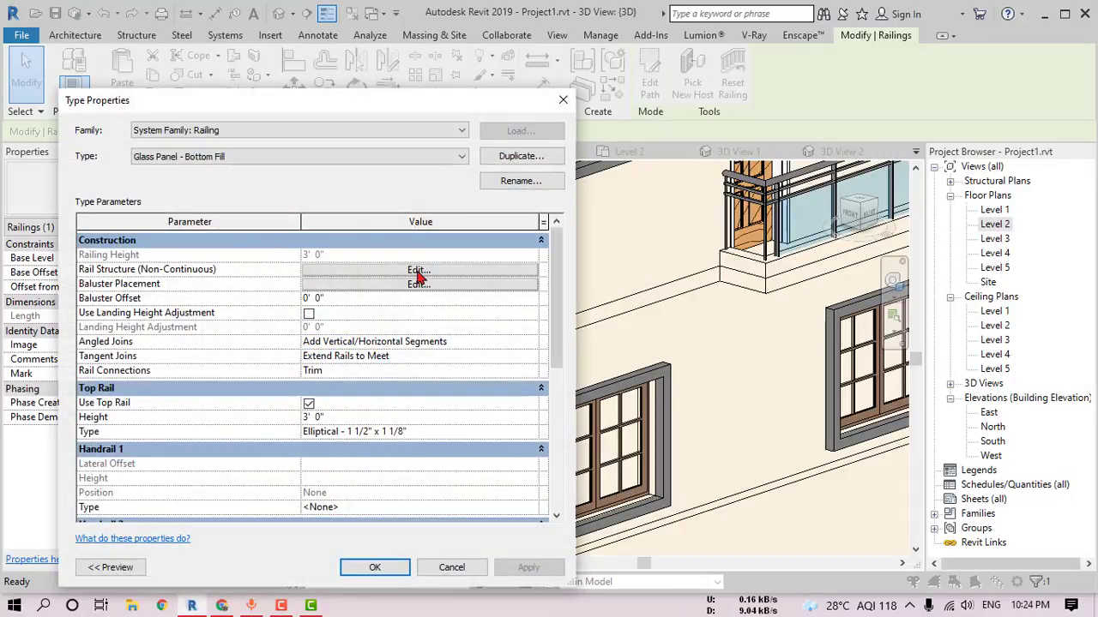
{"action": "left_click", "coordinate": [418, 270]}
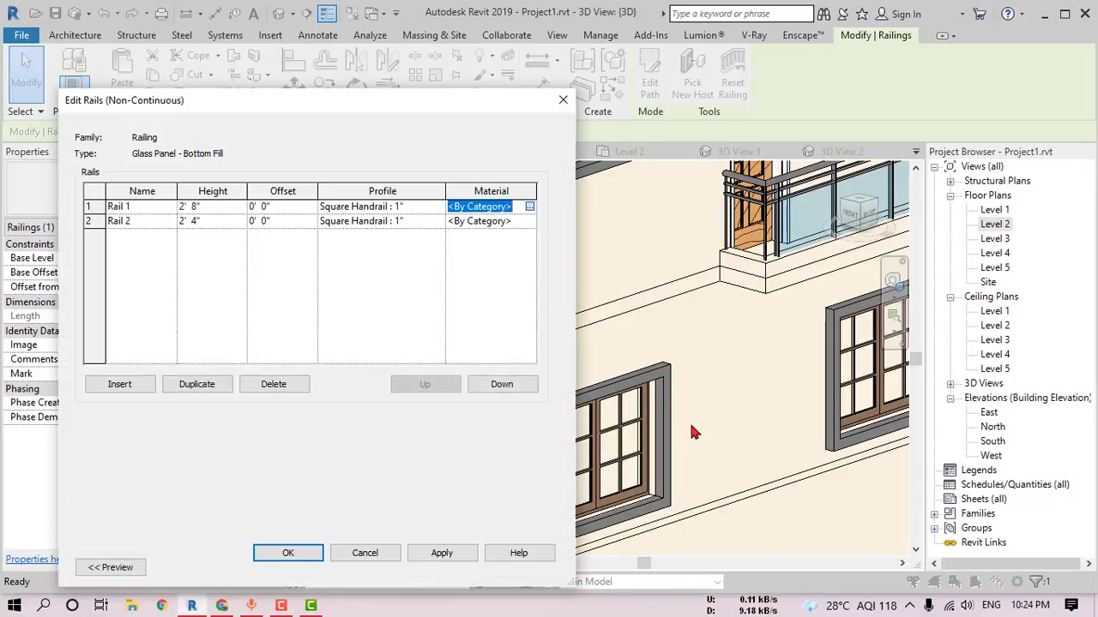
{"action": "left_click", "coordinate": [529, 207]}
{"action": "left_click", "coordinate": [786, 570]}
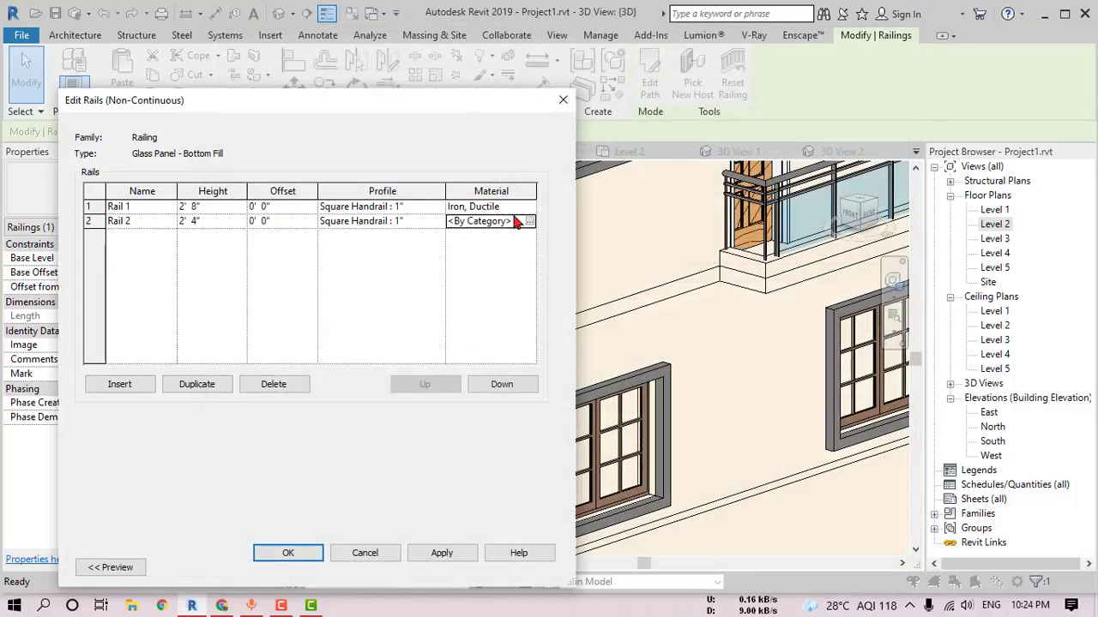
{"action": "left_click", "coordinate": [288, 554]}
Step: Adjust baluster placement and give the elliptical top rail type Iron, Ductile, closing the dialogs
{"action": "left_click", "coordinate": [415, 285]}
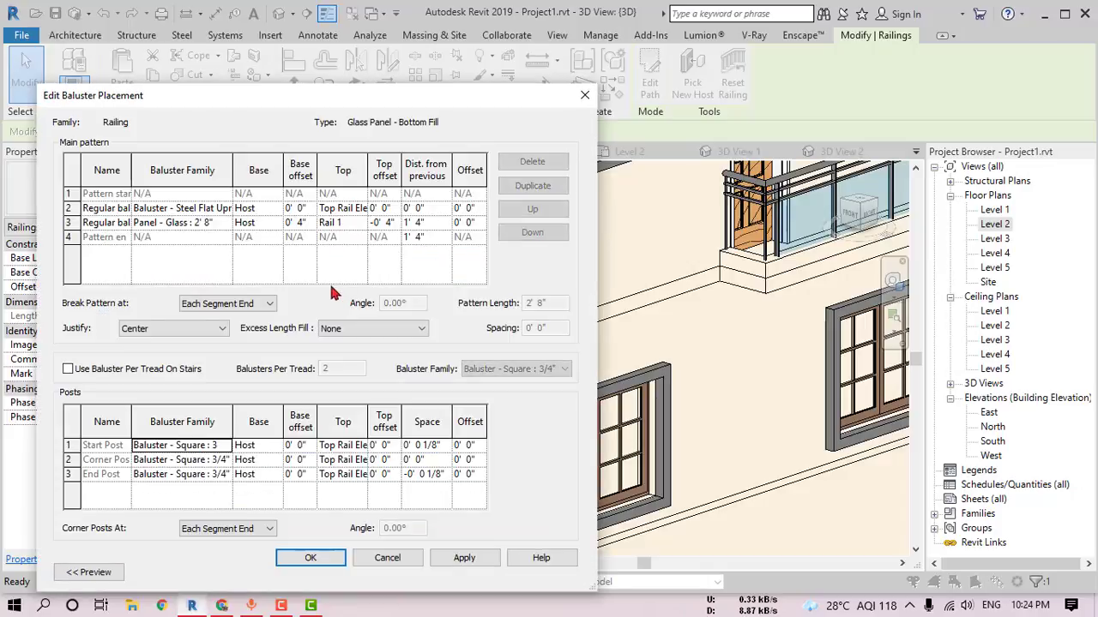
{"action": "left_click_drag", "start_coordinate": [231, 186], "coordinate": [333, 185]}
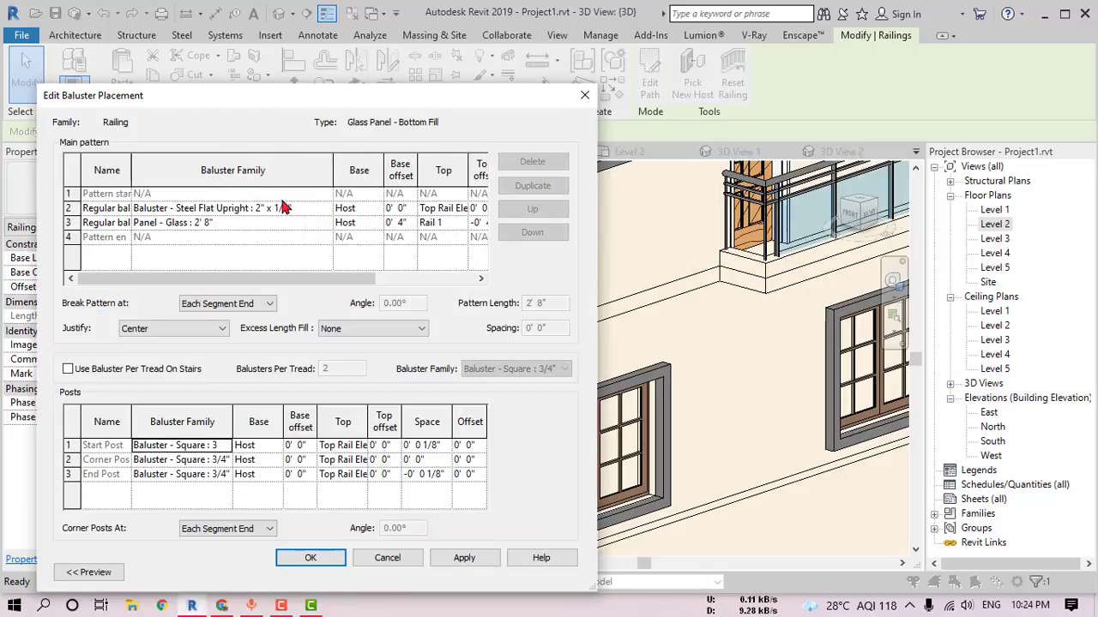
{"action": "left_click", "coordinate": [307, 559]}
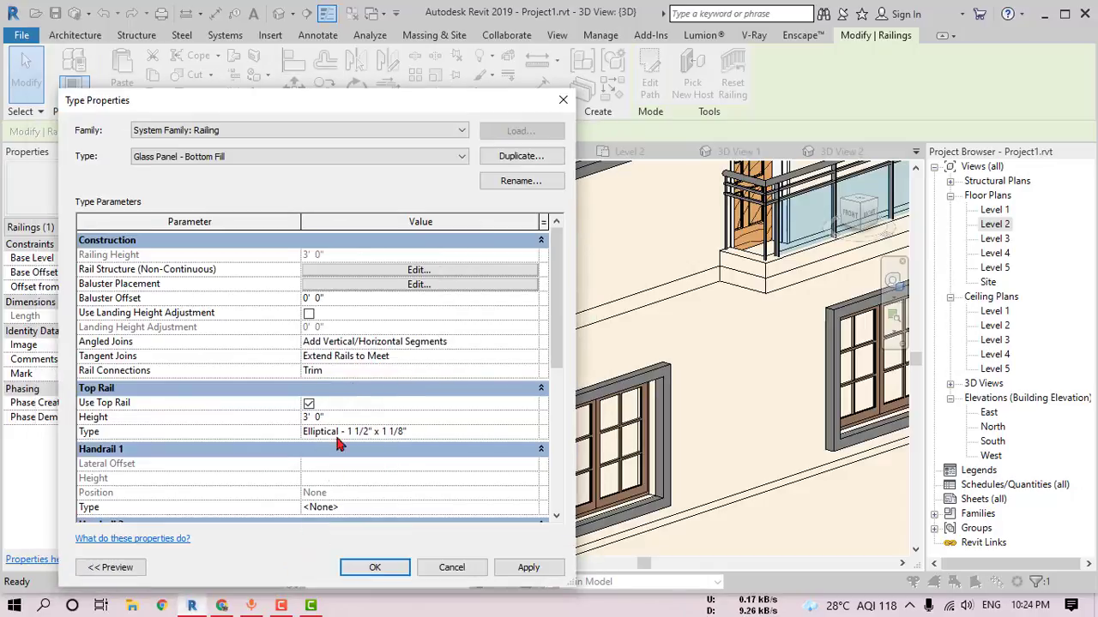
{"action": "left_click", "coordinate": [531, 432]}
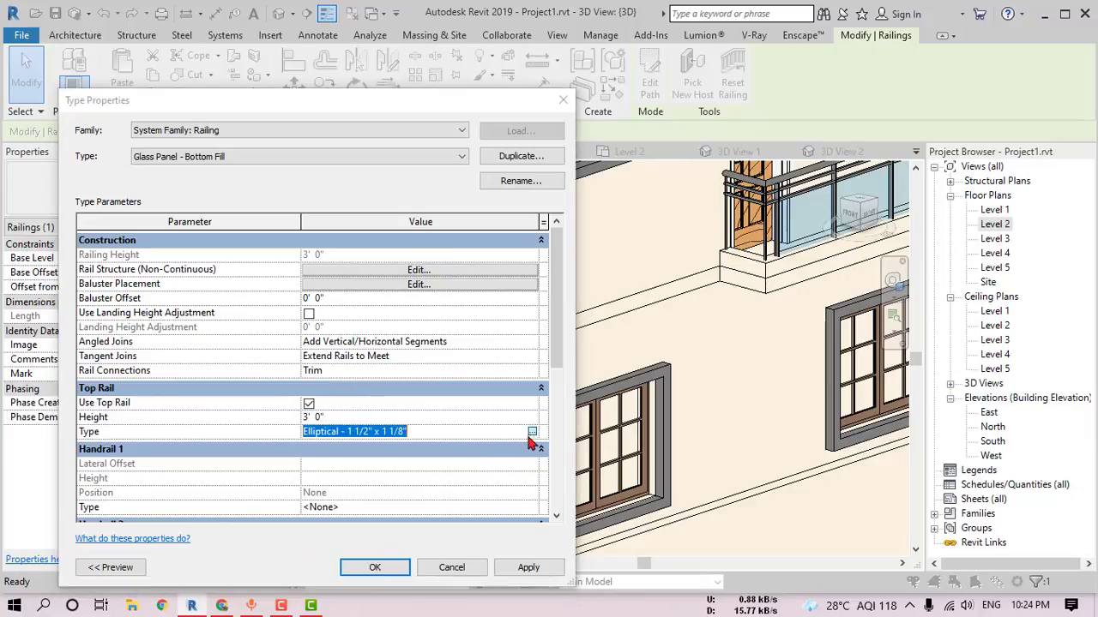
{"action": "left_click", "coordinate": [373, 571]}
{"action": "left_click", "coordinate": [397, 571]}
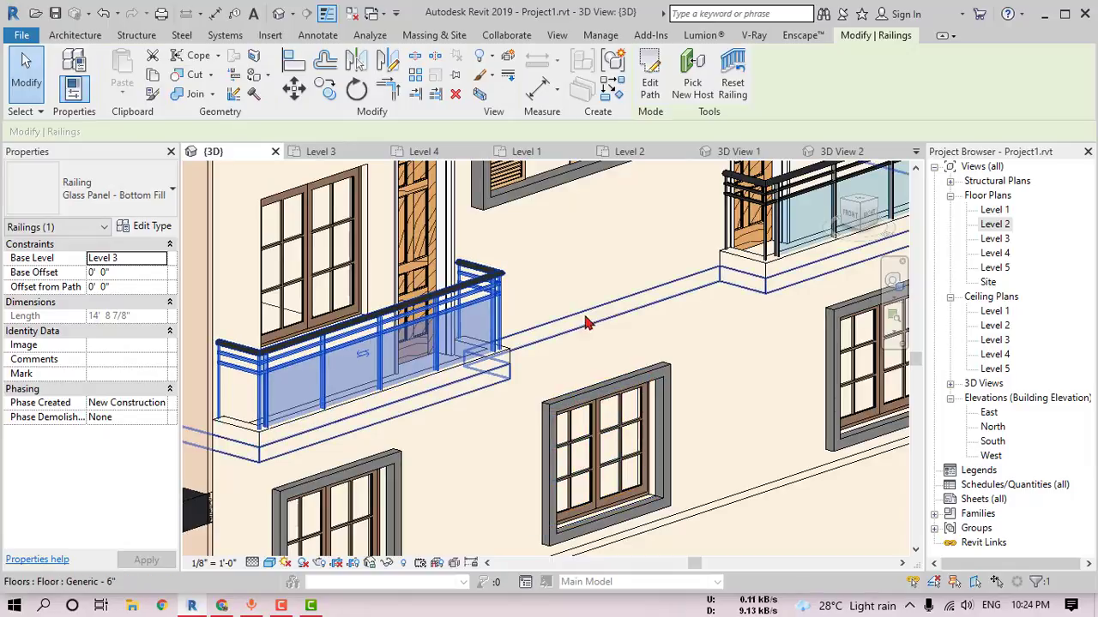
Step: Set the Baluster - Steel Flat Upright 2" x 1/2" type's material to Iron, Ductile
{"action": "left_click", "coordinate": [624, 378]}
{"action": "key", "text": "Escape"}
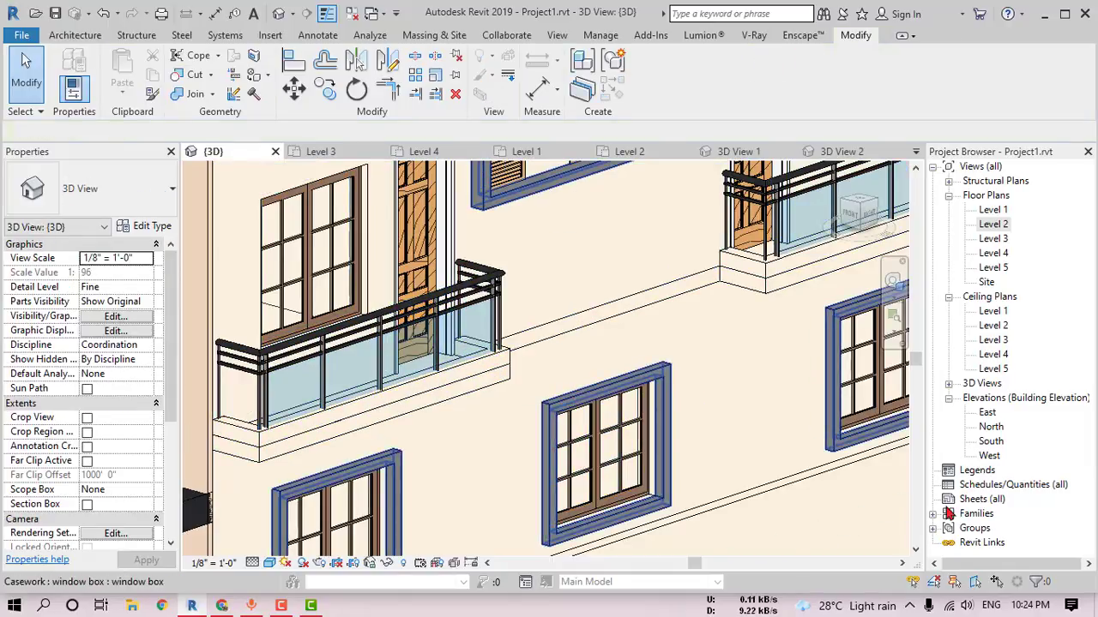
{"action": "left_click", "coordinate": [934, 513]}
{"action": "scroll", "coordinate": [1002, 463], "scroll_direction": "down", "scroll_amount": 2}
{"action": "scroll", "coordinate": [1002, 463], "scroll_direction": "down", "scroll_amount": 2}
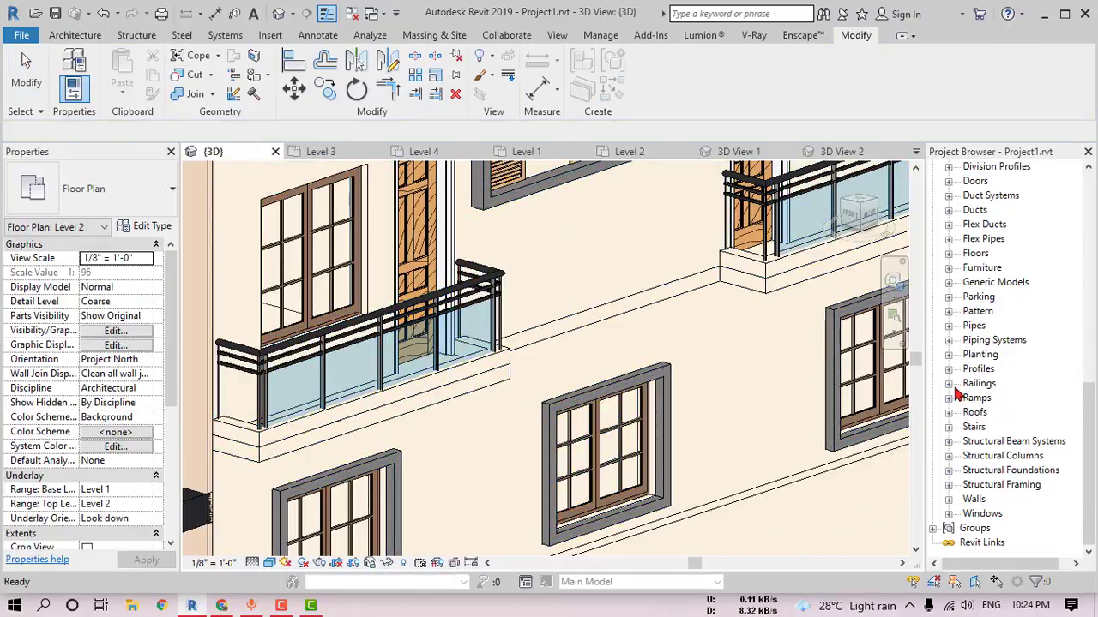
{"action": "left_click", "coordinate": [949, 384]}
{"action": "scroll", "coordinate": [978, 365], "scroll_direction": "down", "scroll_amount": 2}
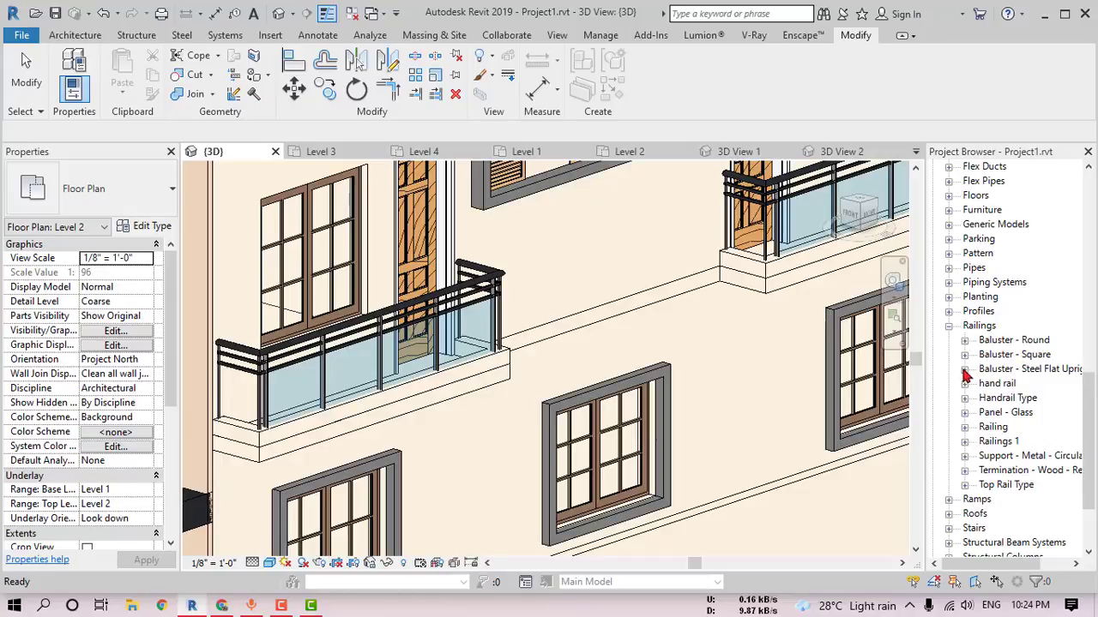
{"action": "left_click", "coordinate": [964, 370]}
{"action": "double_click", "coordinate": [1012, 384]}
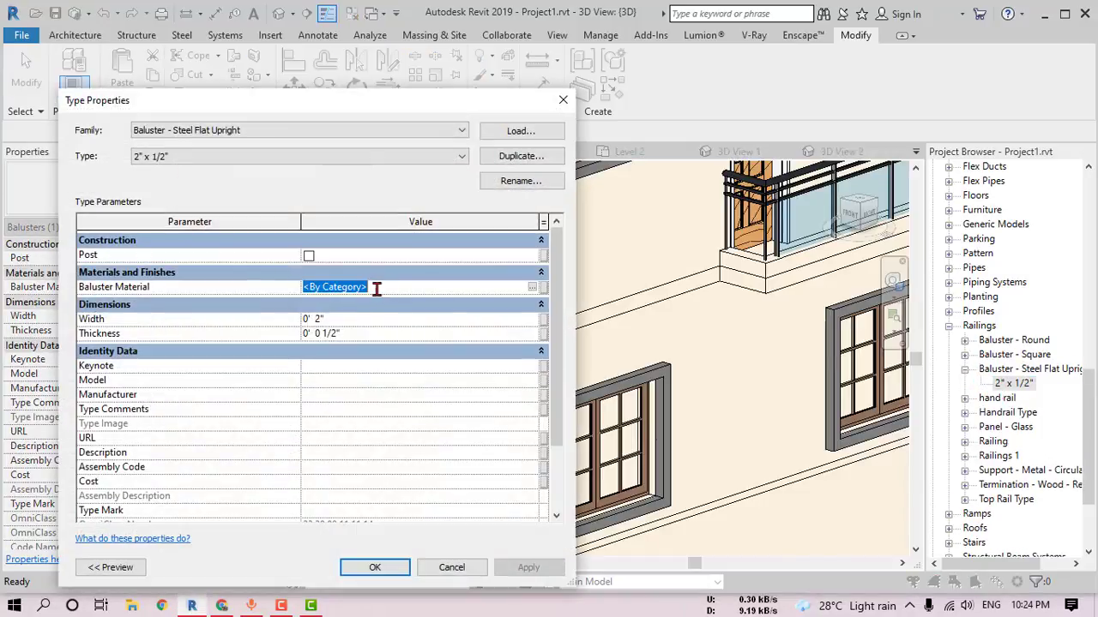
{"action": "left_click", "coordinate": [385, 570]}
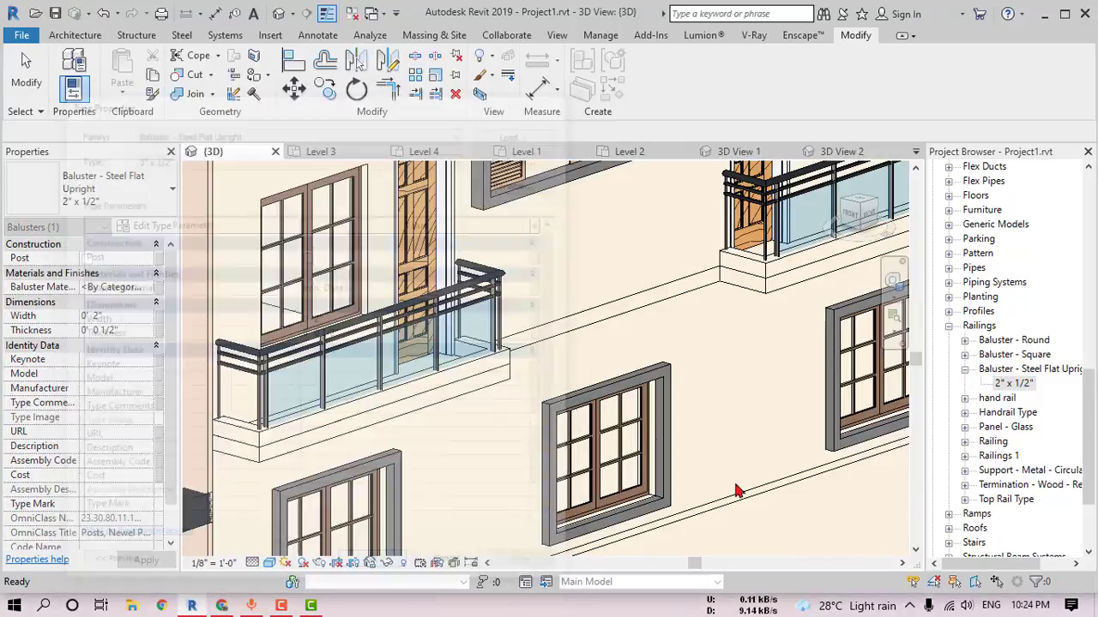
Step: Set the Baluster - Square 3/4" type's material to Iron, Ductile
{"action": "left_click", "coordinate": [965, 354]}
{"action": "double_click", "coordinate": [1003, 412]}
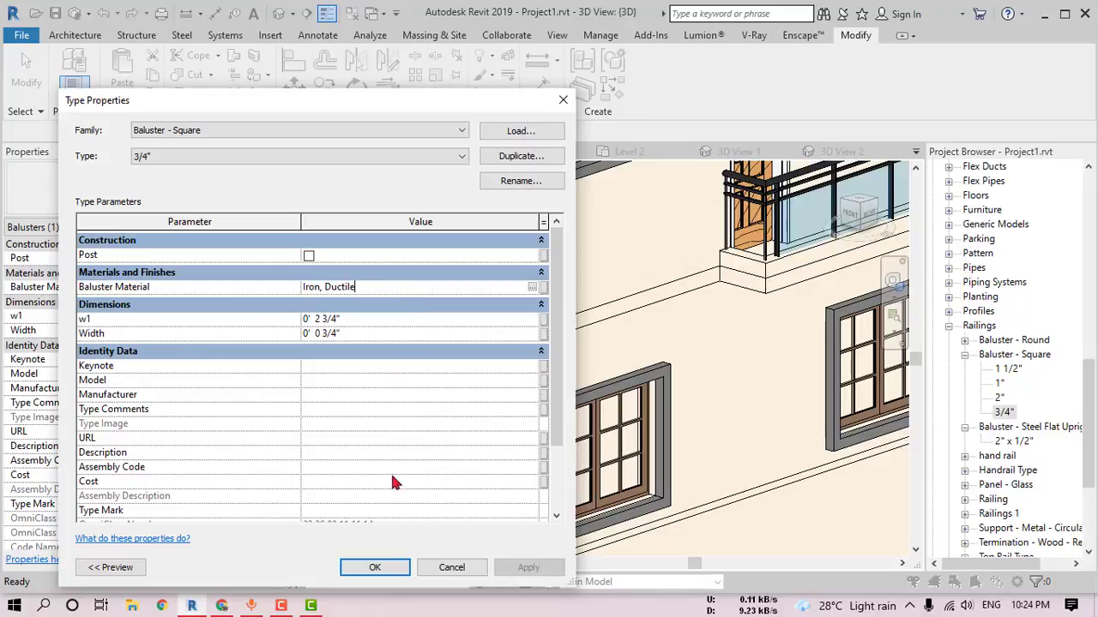
{"action": "left_click", "coordinate": [377, 568]}
Step: Edit the window-box casework in place and select both of its extrusions
{"action": "scroll", "coordinate": [614, 365], "scroll_direction": "down", "scroll_amount": 2}
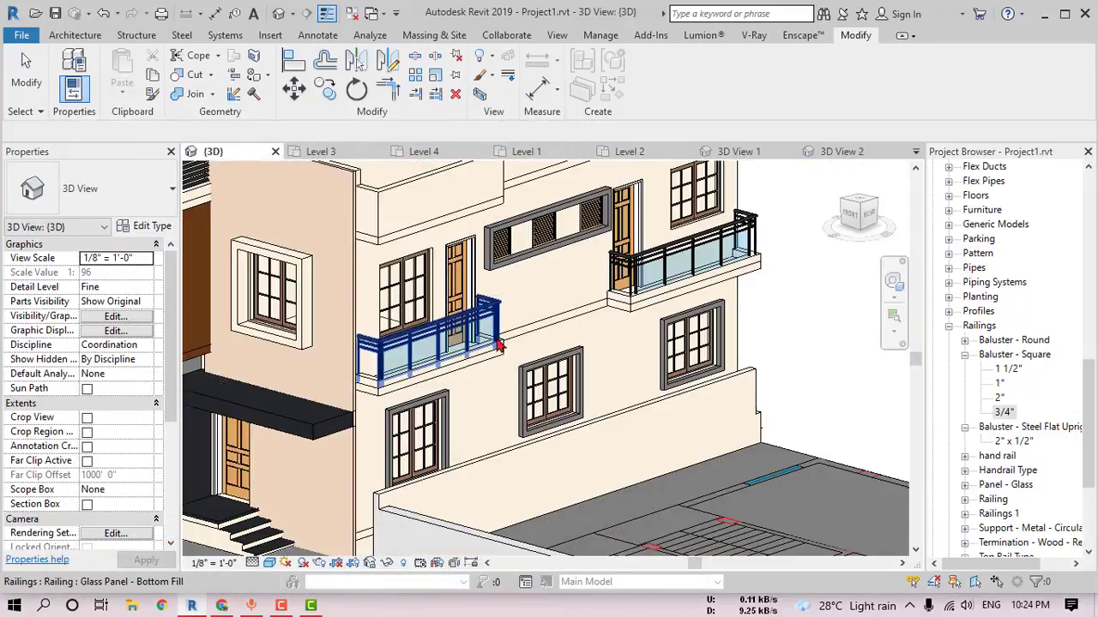
{"action": "scroll", "coordinate": [614, 366], "scroll_direction": "down", "scroll_amount": 2}
{"action": "scroll", "coordinate": [614, 365], "scroll_direction": "up", "scroll_amount": 2}
{"action": "scroll", "coordinate": [614, 365], "scroll_direction": "up", "scroll_amount": 2}
{"action": "left_click", "coordinate": [616, 371]}
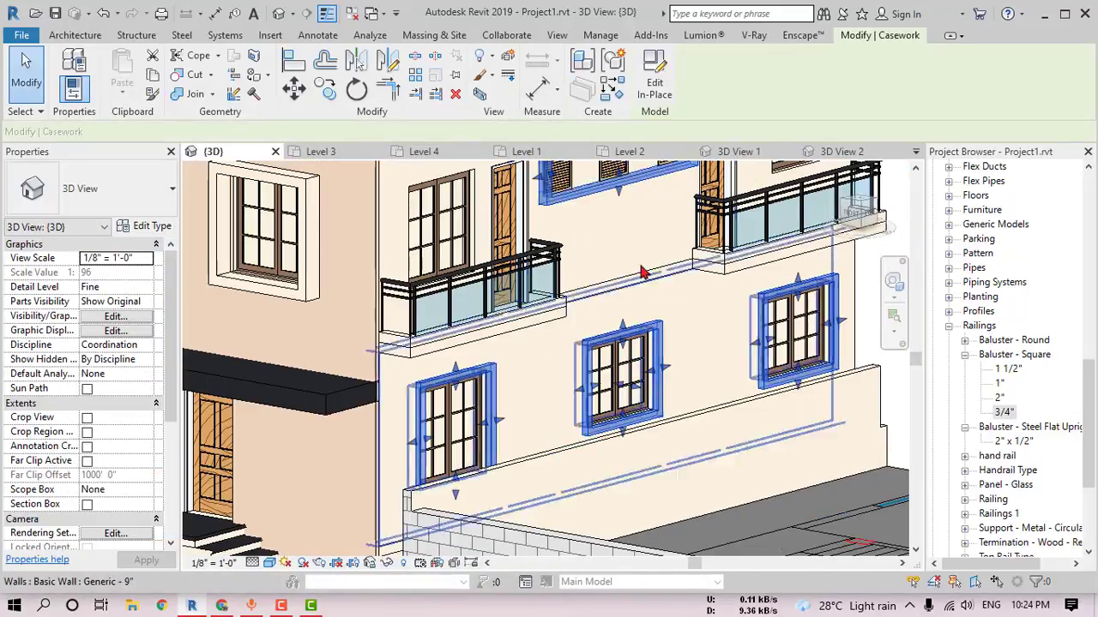
{"action": "left_click", "coordinate": [654, 96]}
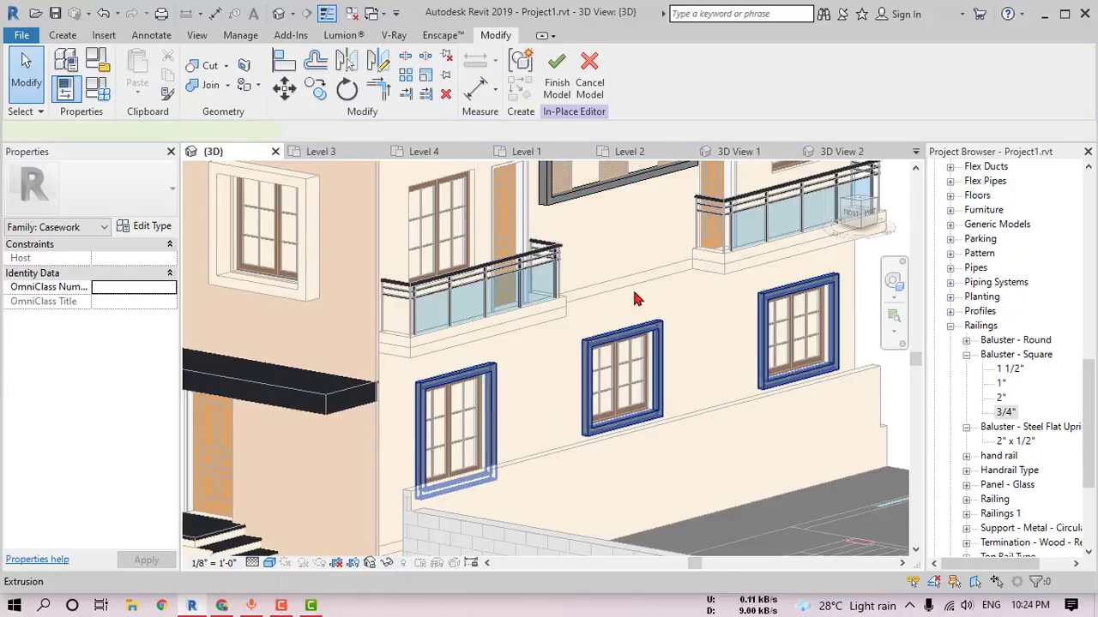
{"action": "left_click", "coordinate": [573, 203]}
{"action": "left_click", "coordinate": [572, 204], "text": "ctrl"}
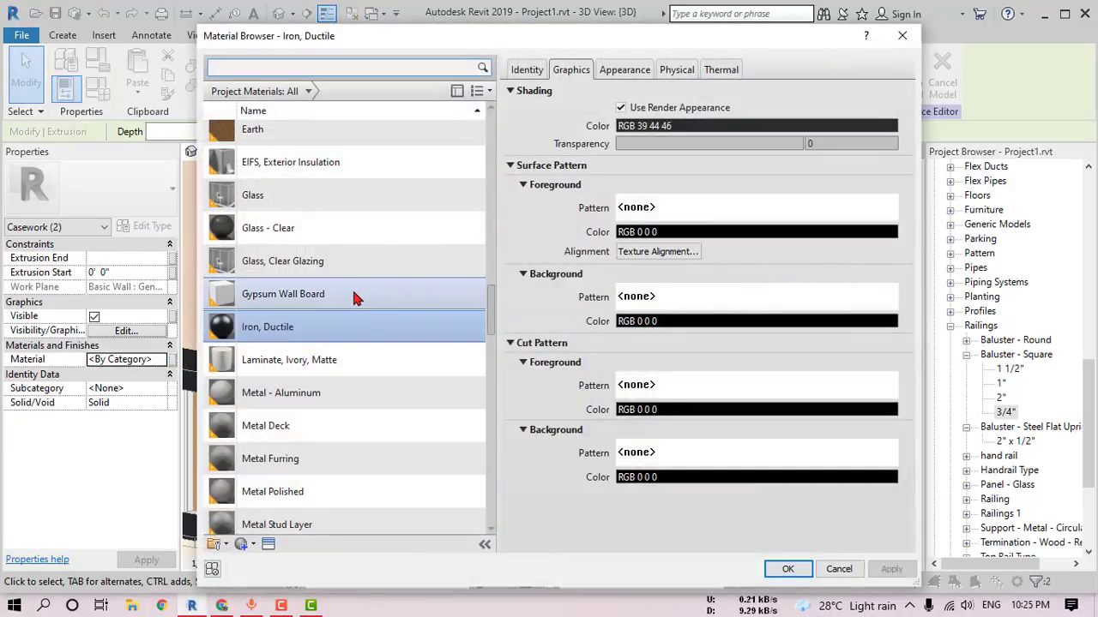
Step: Assign 02 wall front tile to the extrusions and finish the in-place edit
{"action": "scroll", "coordinate": [363, 225], "scroll_direction": "up", "scroll_amount": 5}
{"action": "scroll", "coordinate": [363, 226], "scroll_direction": "up", "scroll_amount": 5}
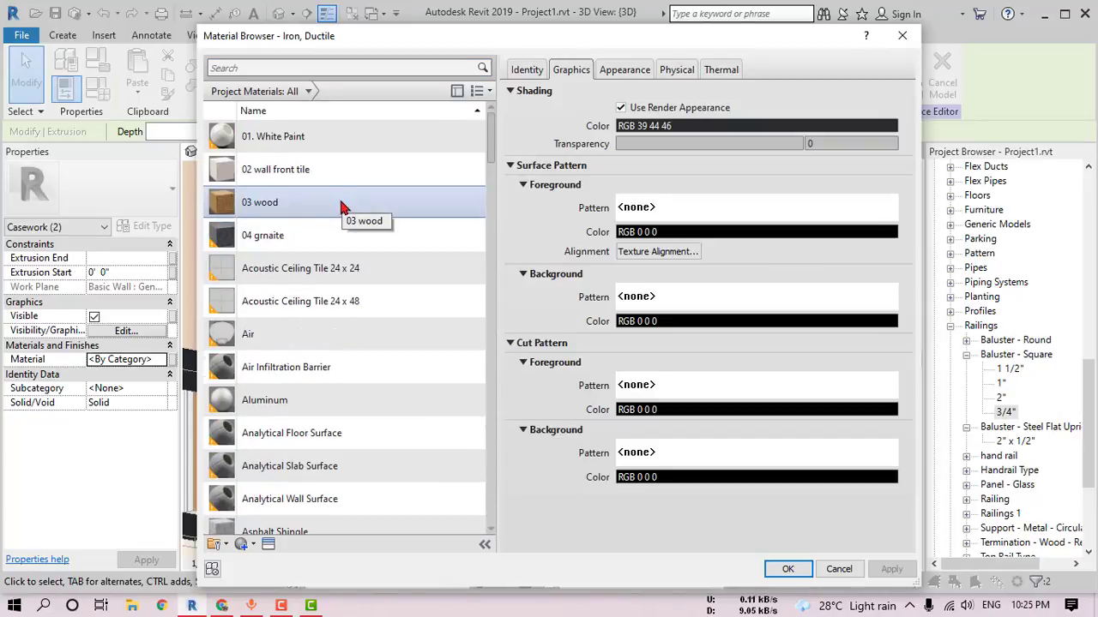
{"action": "left_click", "coordinate": [335, 169]}
{"action": "left_click", "coordinate": [787, 568]}
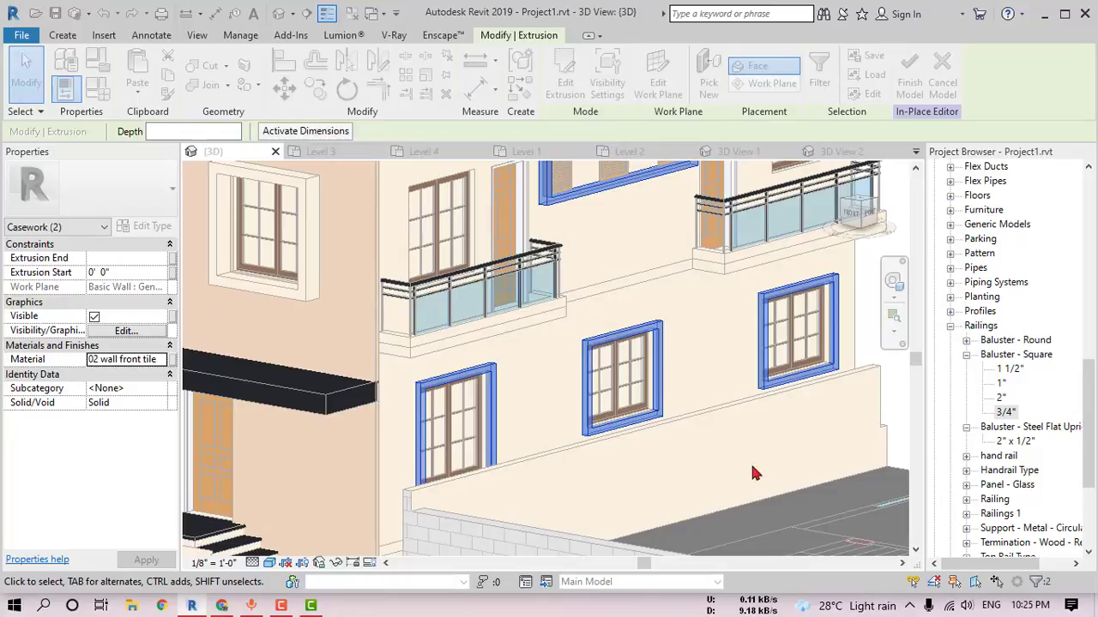
{"action": "left_click", "coordinate": [727, 413]}
{"action": "scroll", "coordinate": [694, 404], "scroll_direction": "down", "scroll_amount": 3}
{"action": "middle_click_drag", "start_coordinate": [694, 404], "coordinate": [651, 302], "text": "shift"}
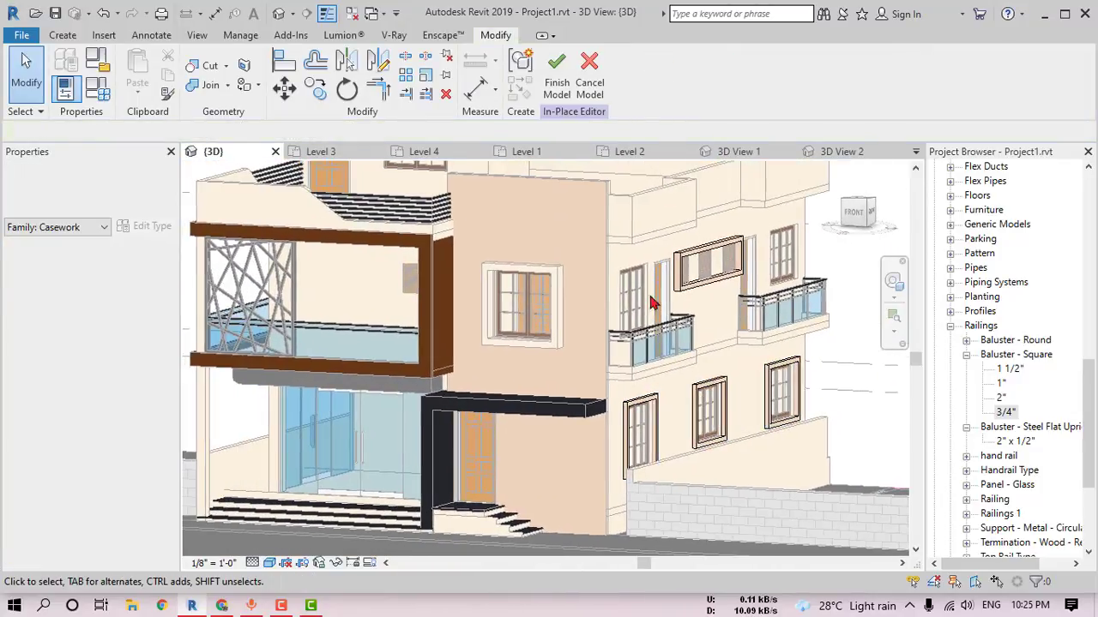
{"action": "left_click", "coordinate": [556, 73]}
{"action": "mouse_move", "coordinate": [686, 347]}
{"action": "middle_mouse_down", "text": "shift"}
{"action": "mouse_move", "coordinate": [637, 343]}
{"action": "mouse_move", "coordinate": [668, 337]}
{"action": "middle_mouse_up", "text": "shift"}
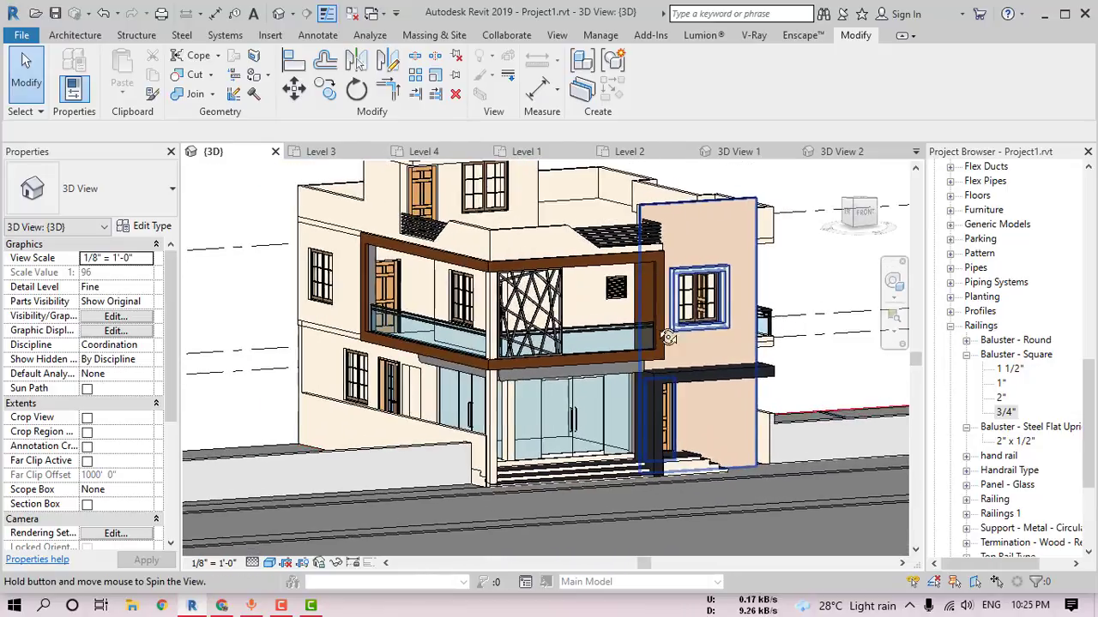
{"action": "scroll", "coordinate": [553, 292], "scroll_direction": "up", "scroll_amount": 3}
{"action": "scroll", "coordinate": [553, 292], "scroll_direction": "up", "scroll_amount": 2}
{"action": "scroll", "coordinate": [554, 291], "scroll_direction": "up", "scroll_amount": 2}
Step: Edit the lattice casework in place and set its outer frame extrusion to Iron, Ductile
{"action": "left_click", "coordinate": [624, 171]}
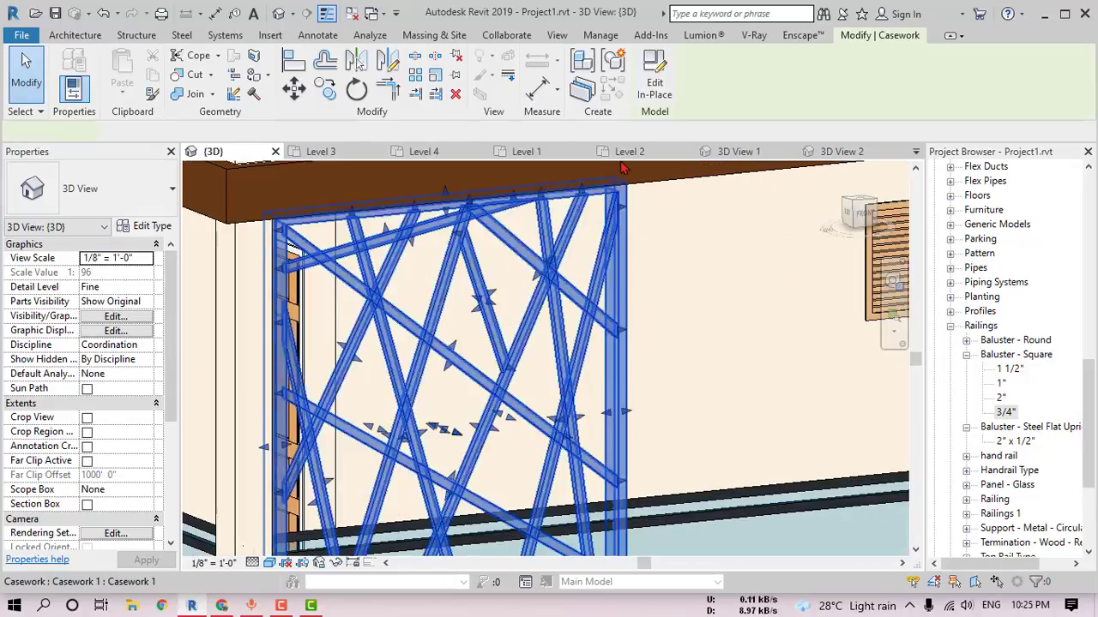
{"action": "left_click", "coordinate": [656, 86]}
{"action": "left_click", "coordinate": [617, 283]}
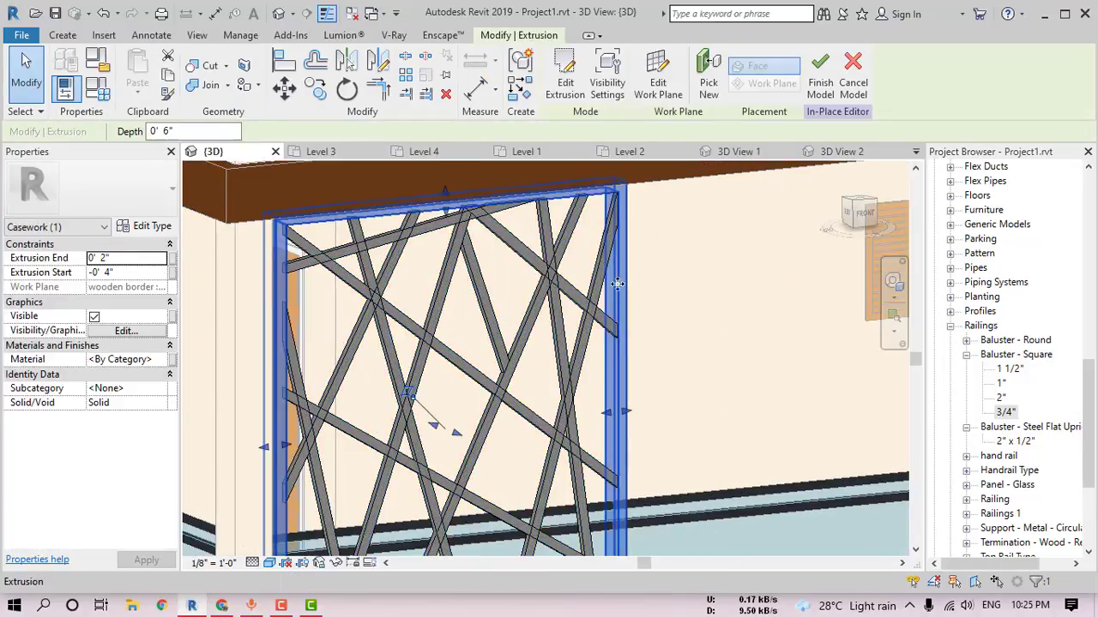
{"action": "left_click", "coordinate": [159, 361]}
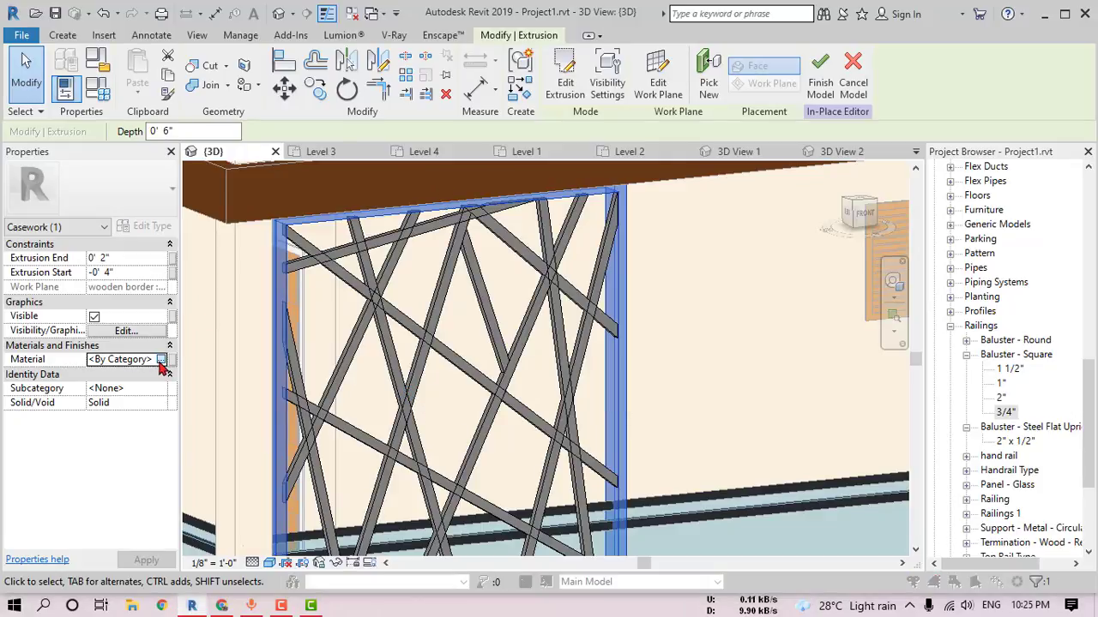
{"action": "left_click", "coordinate": [161, 361]}
{"action": "left_click", "coordinate": [275, 235]}
{"action": "scroll", "coordinate": [317, 393], "scroll_direction": "down", "scroll_amount": 5}
{"action": "scroll", "coordinate": [318, 392], "scroll_direction": "down", "scroll_amount": 5}
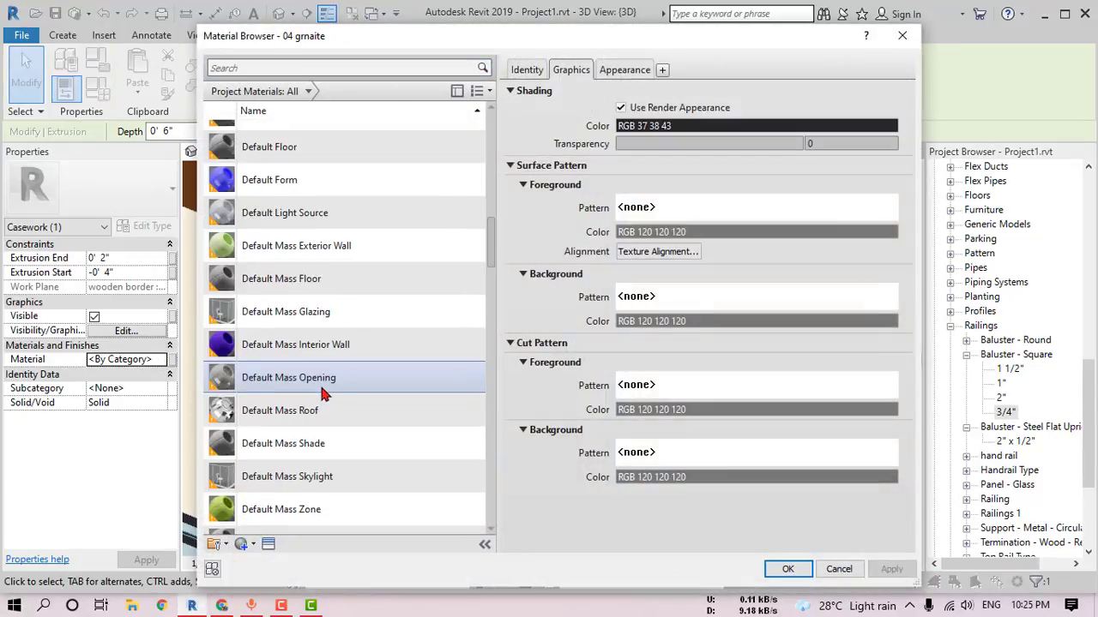
{"action": "scroll", "coordinate": [317, 393], "scroll_direction": "down", "scroll_amount": 5}
{"action": "left_click", "coordinate": [304, 396]}
{"action": "left_click", "coordinate": [787, 569]}
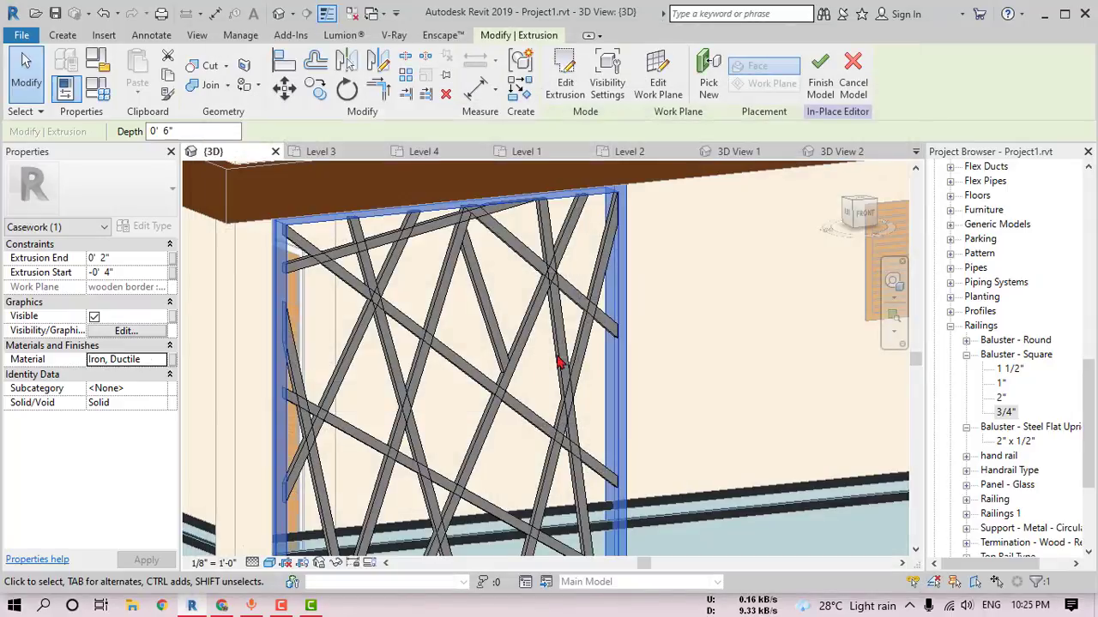
Step: Set the remaining crisscross lattice bars to 01. White Paint
{"action": "scroll", "coordinate": [415, 228], "scroll_direction": "down", "scroll_amount": 2}
{"action": "left_click_drag", "start_coordinate": [391, 186], "coordinate": [592, 502]}
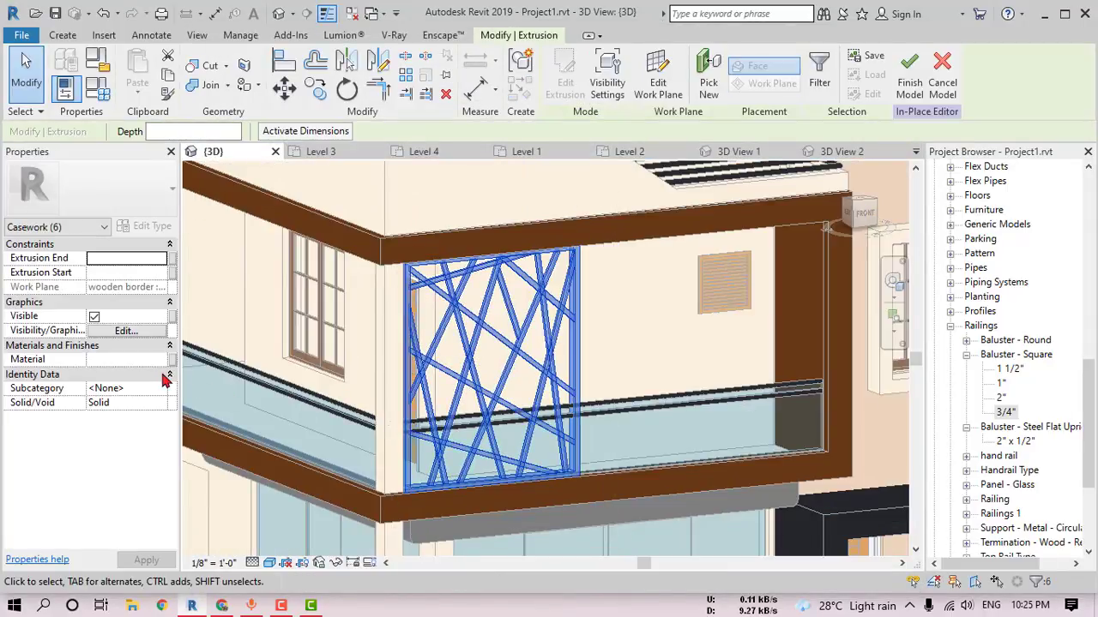
{"action": "left_click", "coordinate": [581, 300], "text": "shift"}
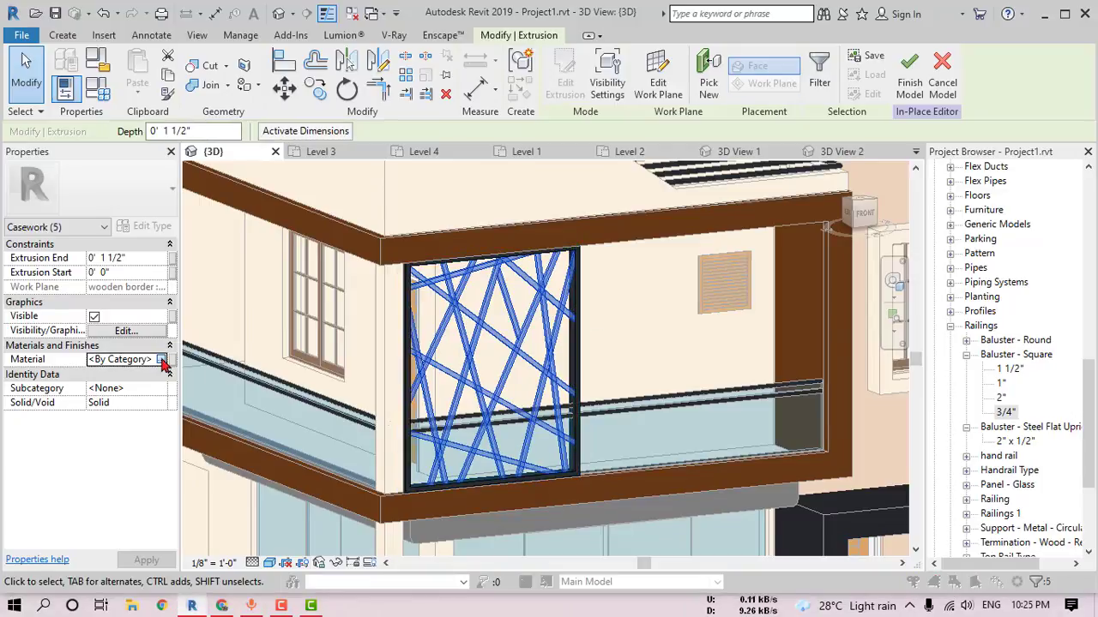
{"action": "left_click", "coordinate": [161, 359]}
{"action": "scroll", "coordinate": [319, 213], "scroll_direction": "up", "scroll_amount": 3}
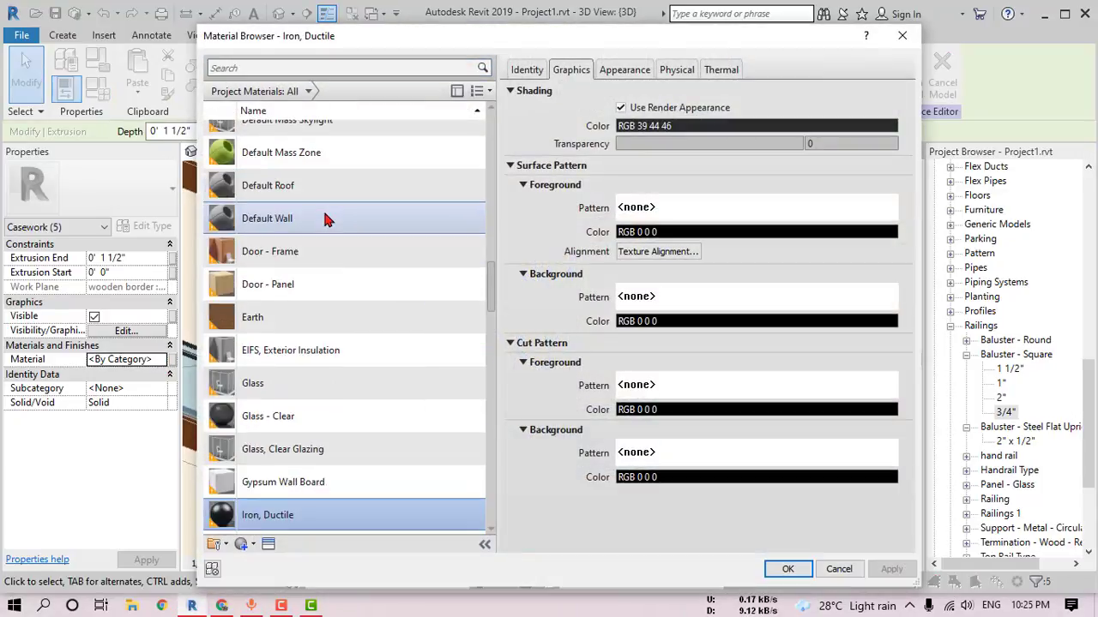
{"action": "scroll", "coordinate": [326, 210], "scroll_direction": "up", "scroll_amount": 3}
{"action": "scroll", "coordinate": [321, 198], "scroll_direction": "up", "scroll_amount": 5}
{"action": "left_click", "coordinate": [283, 138]}
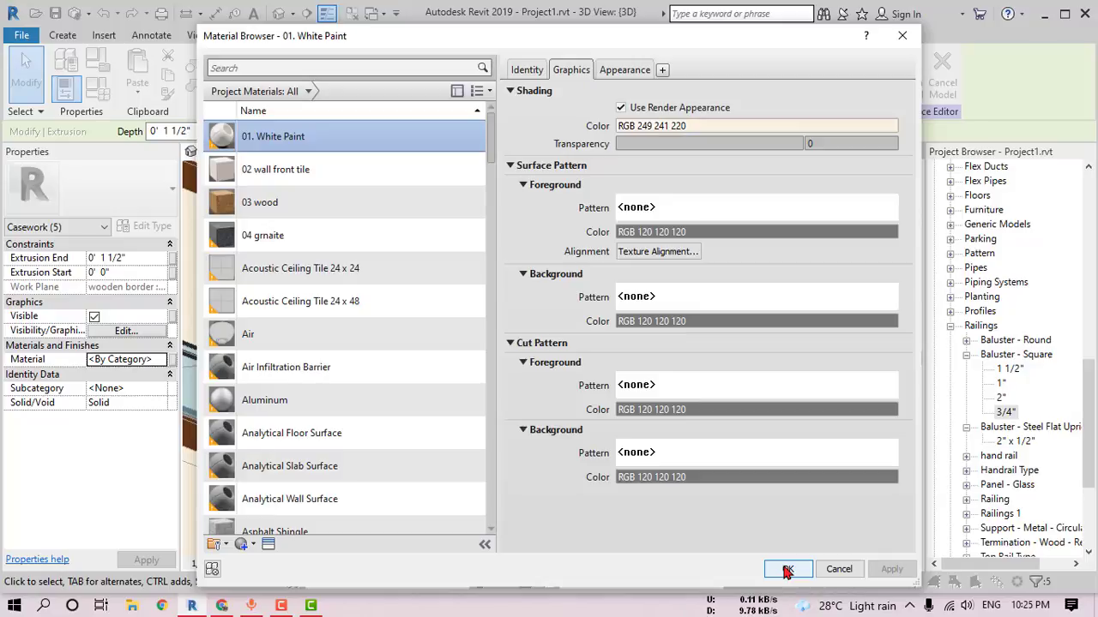
{"action": "left_click", "coordinate": [786, 569]}
{"action": "key", "text": "Escape"}
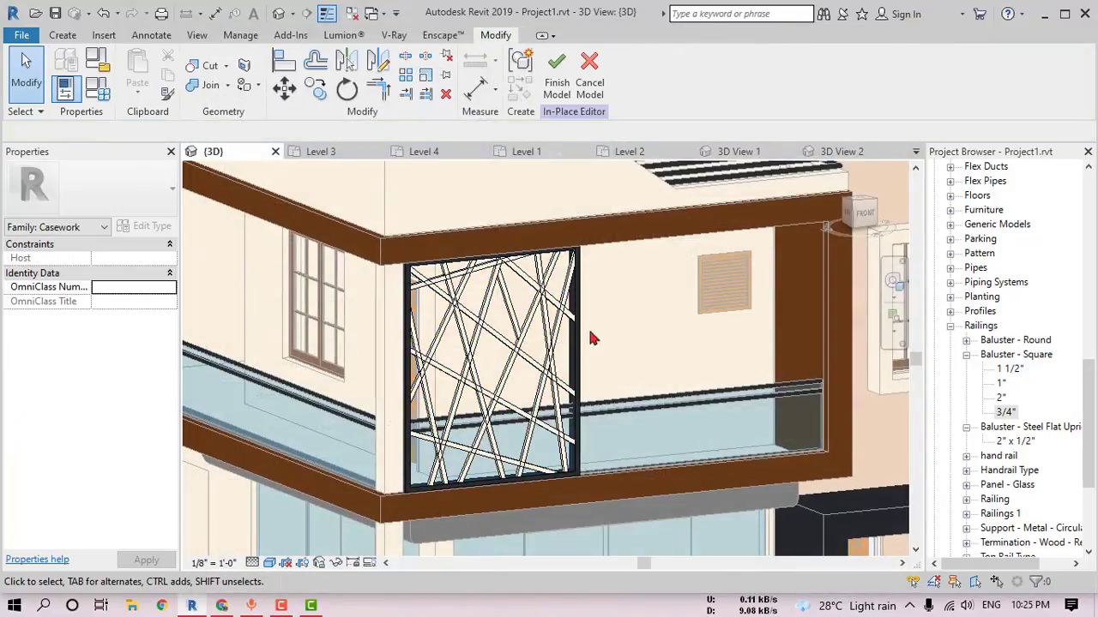
{"action": "scroll", "coordinate": [549, 335], "scroll_direction": "down", "scroll_amount": 3}
{"action": "scroll", "coordinate": [607, 290], "scroll_direction": "down", "scroll_amount": 2}
Step: Finish editing the lattice casework and frame the whole building in the view
{"action": "left_click", "coordinate": [556, 70]}
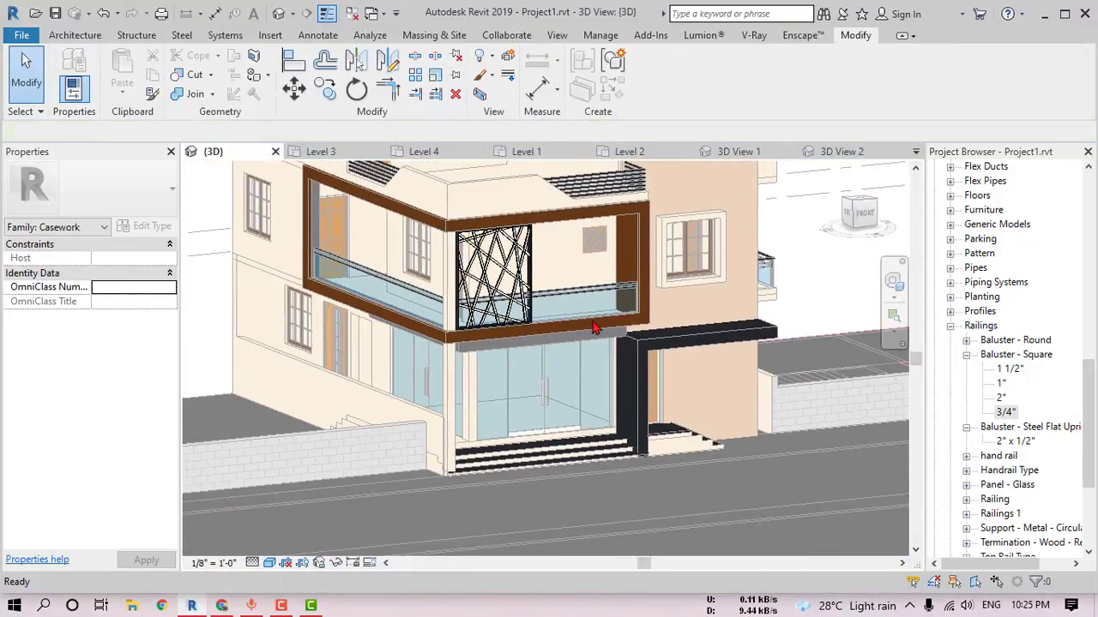
{"action": "mouse_move", "coordinate": [588, 372]}
{"action": "middle_mouse_down"}
{"action": "mouse_move", "coordinate": [687, 433]}
{"action": "mouse_move", "coordinate": [701, 459]}
{"action": "mouse_move", "coordinate": [674, 448]}
{"action": "middle_mouse_up"}
{"action": "scroll", "coordinate": [701, 458], "scroll_direction": "up", "scroll_amount": 2}
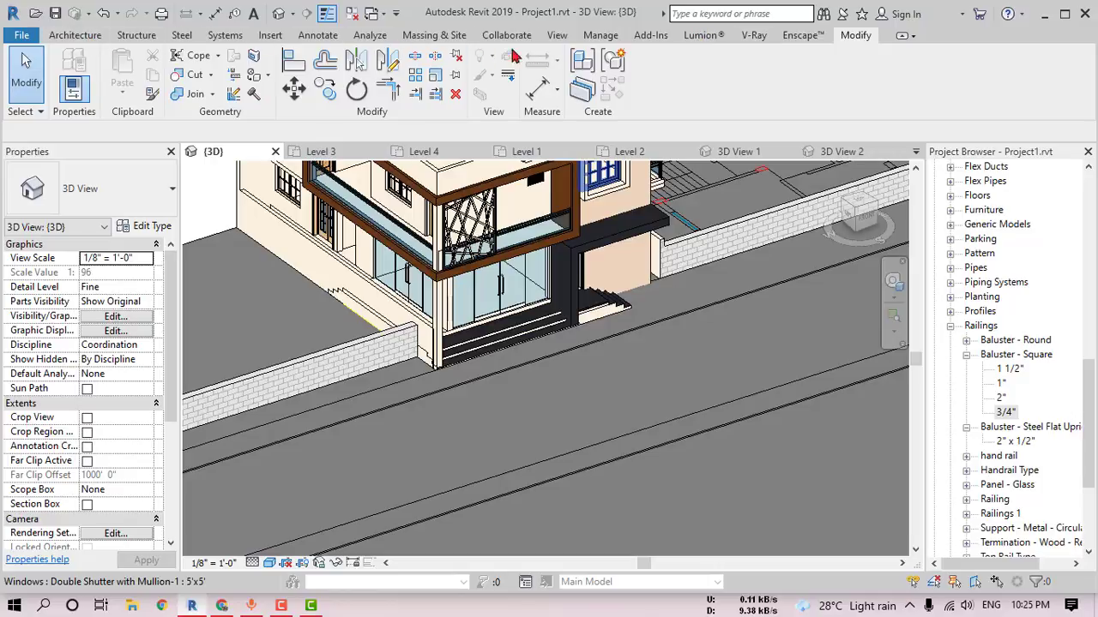
Step: Create a new material named '05 foothpath' that uses its render appearance for shading
{"action": "left_click", "coordinate": [599, 36]}
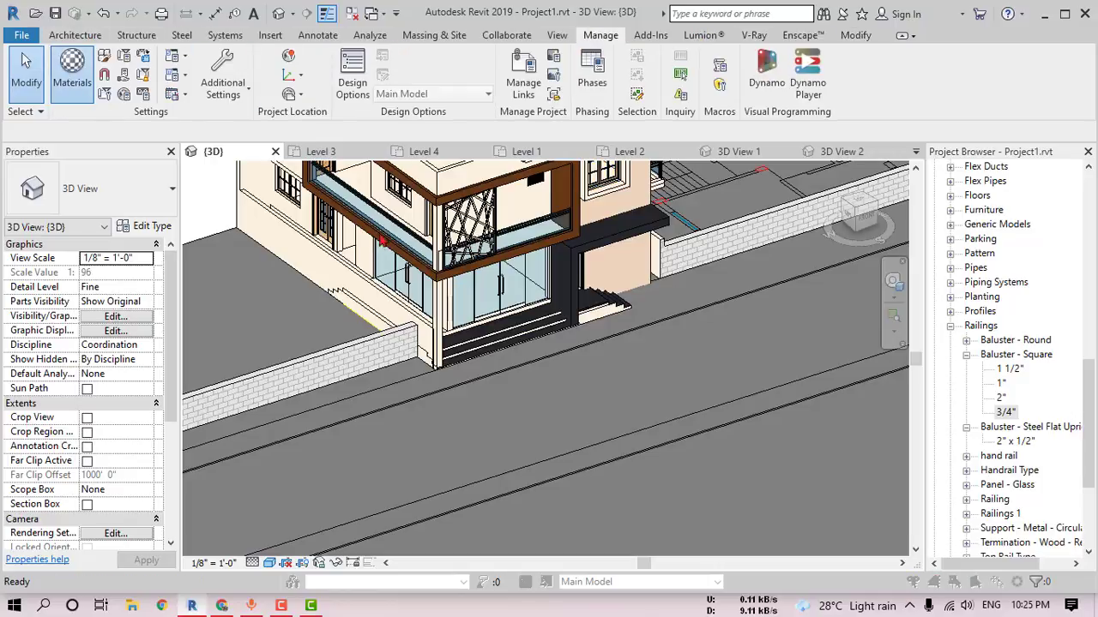
{"action": "left_click", "coordinate": [72, 70]}
{"action": "left_click", "coordinate": [218, 545]}
{"action": "left_click", "coordinate": [283, 564]}
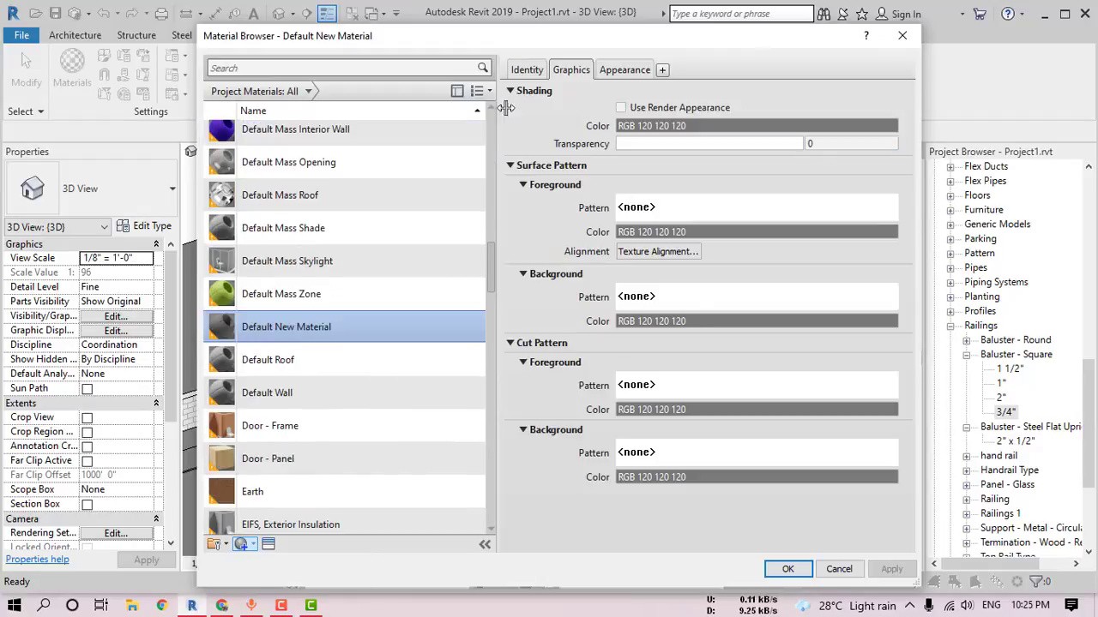
{"action": "left_click", "coordinate": [527, 69]}
{"action": "triple_click", "coordinate": [724, 93]}
{"action": "type", "text": "05 foothpath"}
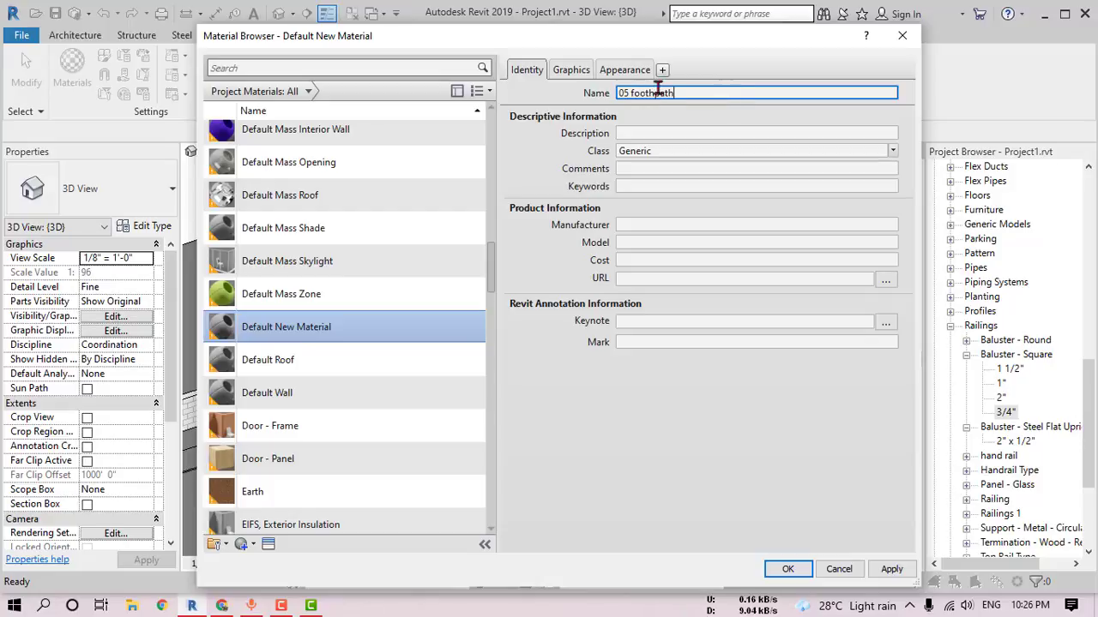
{"action": "left_click", "coordinate": [571, 69]}
{"action": "left_click", "coordinate": [620, 106]}
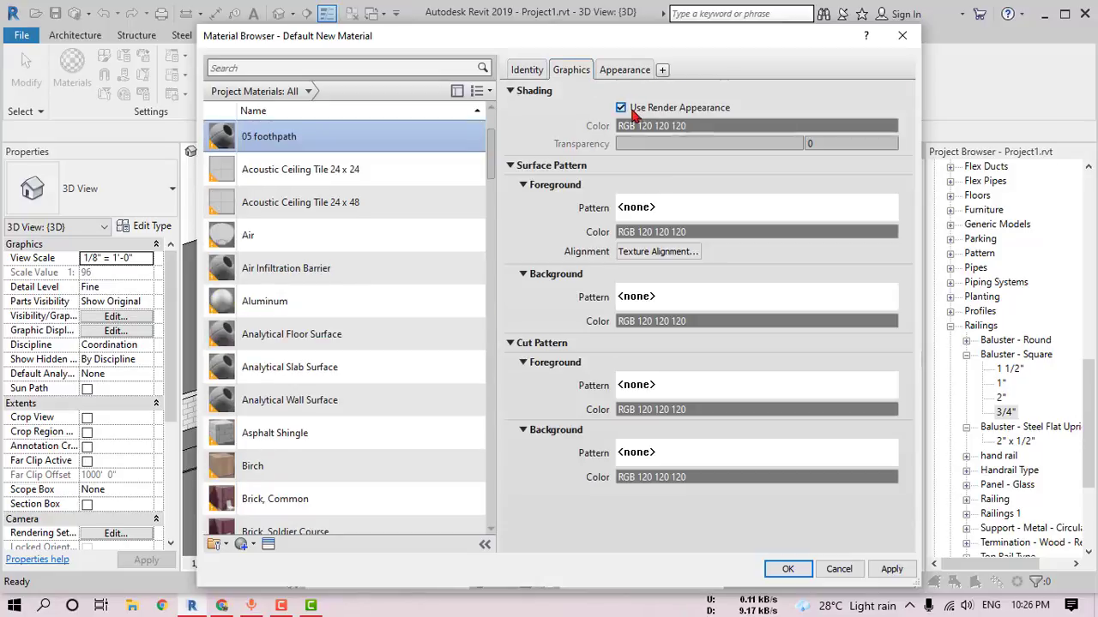
Step: Give 05 foothpath the Sitework Cobble Stone - Herringbone appearance, then add another new material
{"action": "left_click", "coordinate": [624, 70]}
{"action": "left_click", "coordinate": [889, 87]}
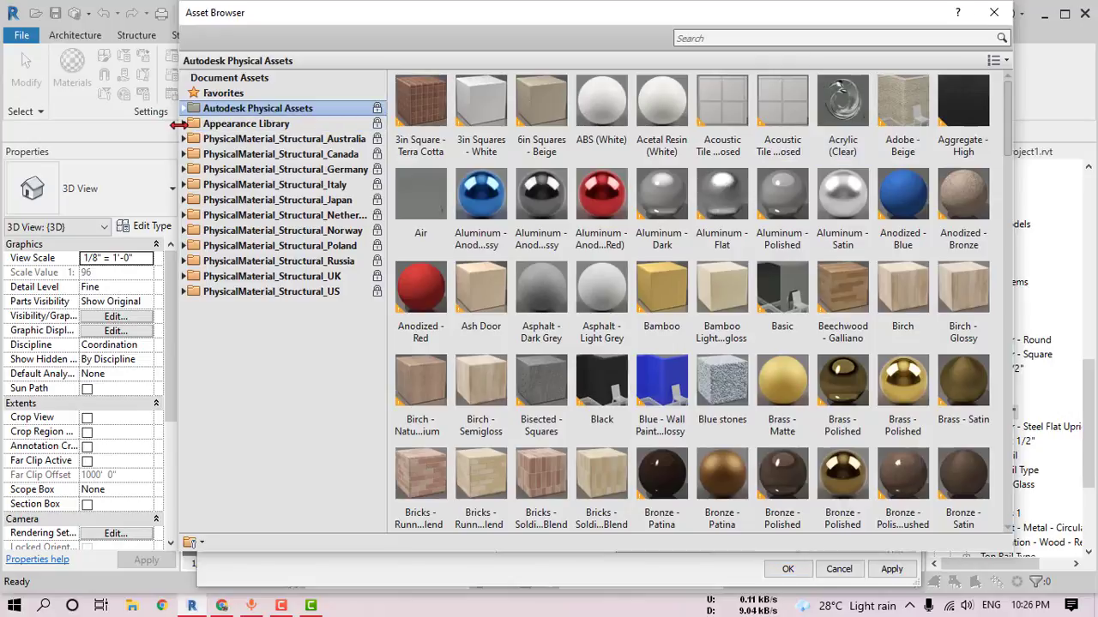
{"action": "left_click", "coordinate": [183, 124]}
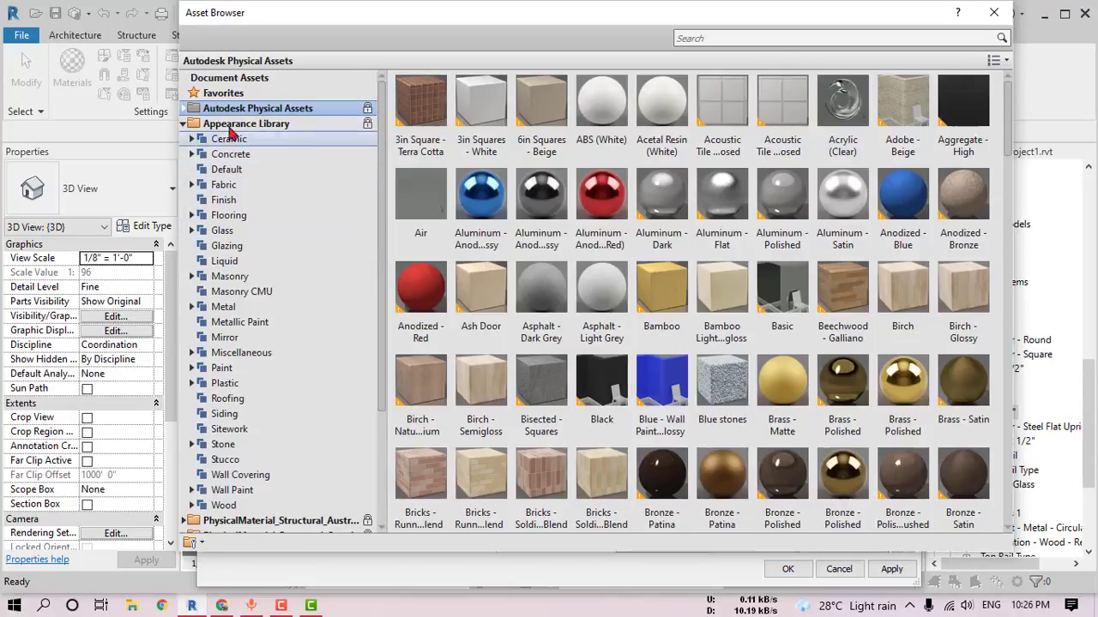
{"action": "left_click", "coordinate": [246, 429]}
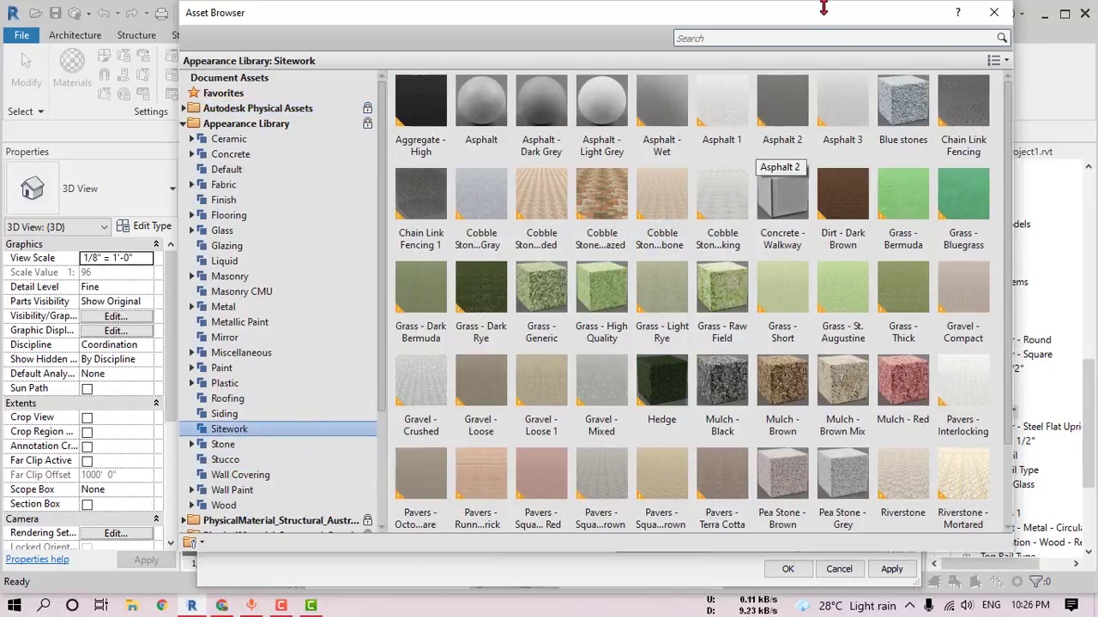
{"action": "left_click_drag", "start_coordinate": [826, 12], "coordinate": [749, 53]}
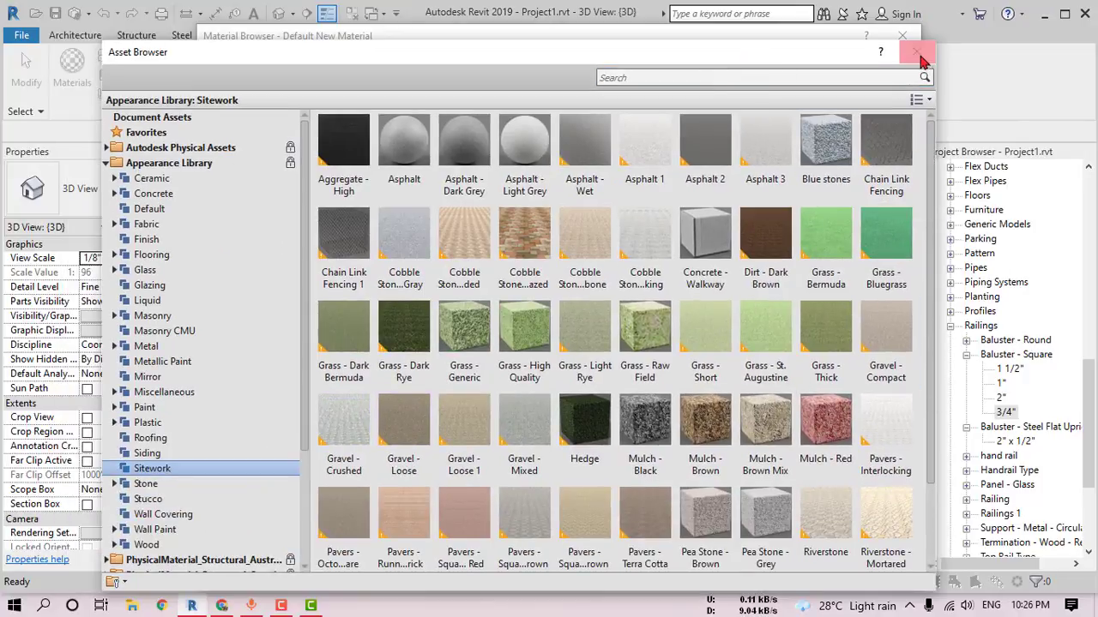
{"action": "left_click", "coordinate": [916, 52]}
{"action": "scroll", "coordinate": [368, 446], "scroll_direction": "down", "scroll_amount": 1}
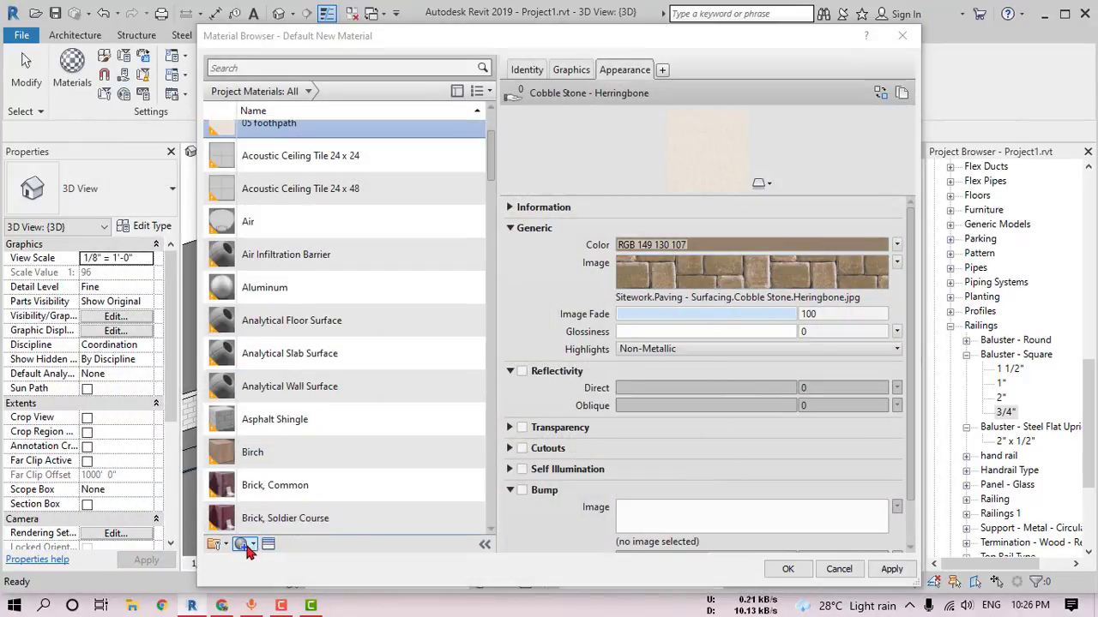
{"action": "left_click", "coordinate": [526, 70]}
{"action": "type", "text": "06 road"}
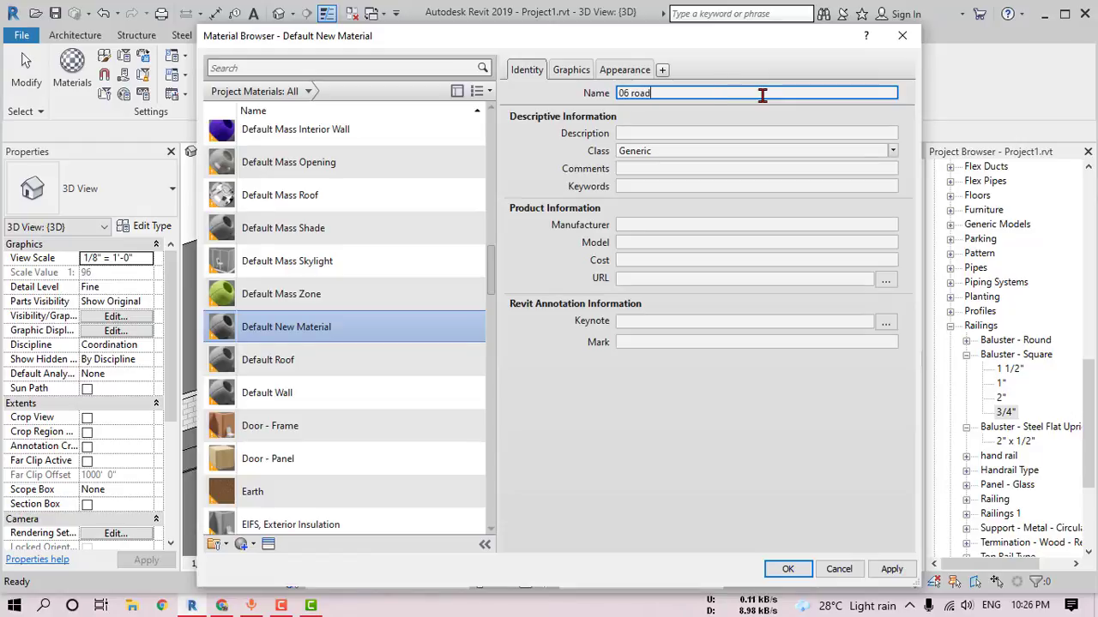
Step: Name the new material '06 road' and give it the Sitework Asphalt 2 appearance
{"action": "left_click", "coordinate": [570, 69]}
{"action": "left_click", "coordinate": [624, 69]}
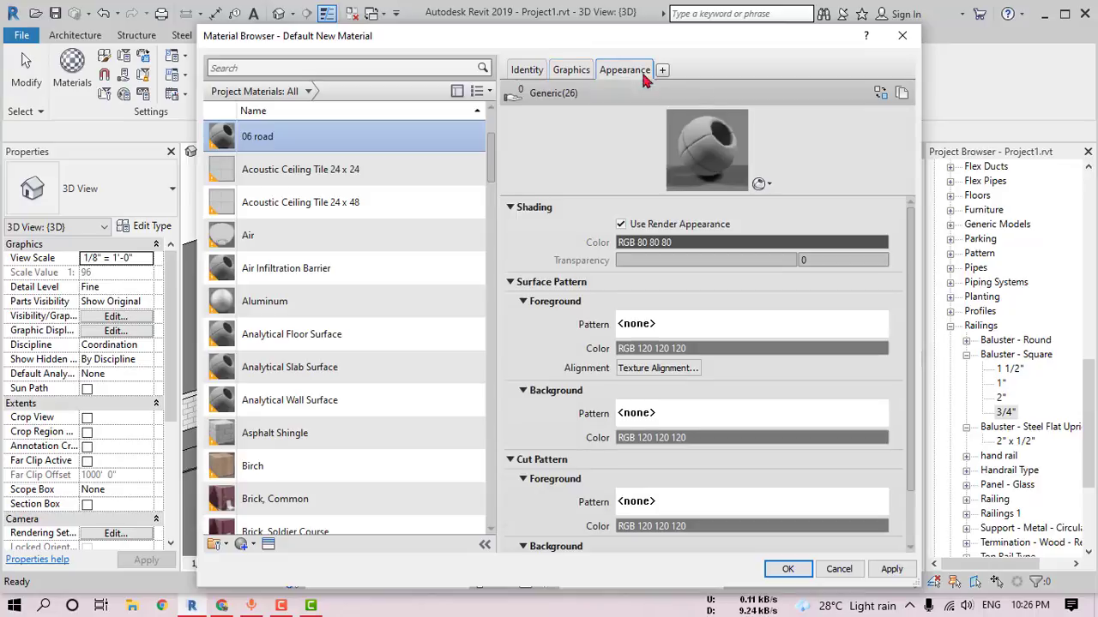
{"action": "left_click", "coordinate": [881, 97]}
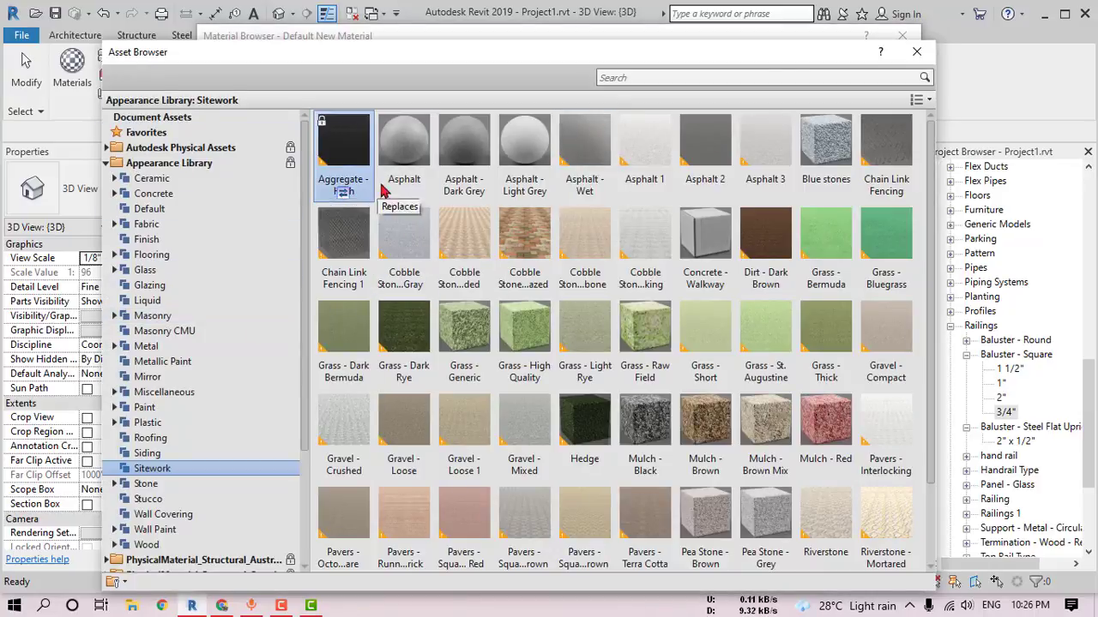
{"action": "left_click", "coordinate": [916, 51]}
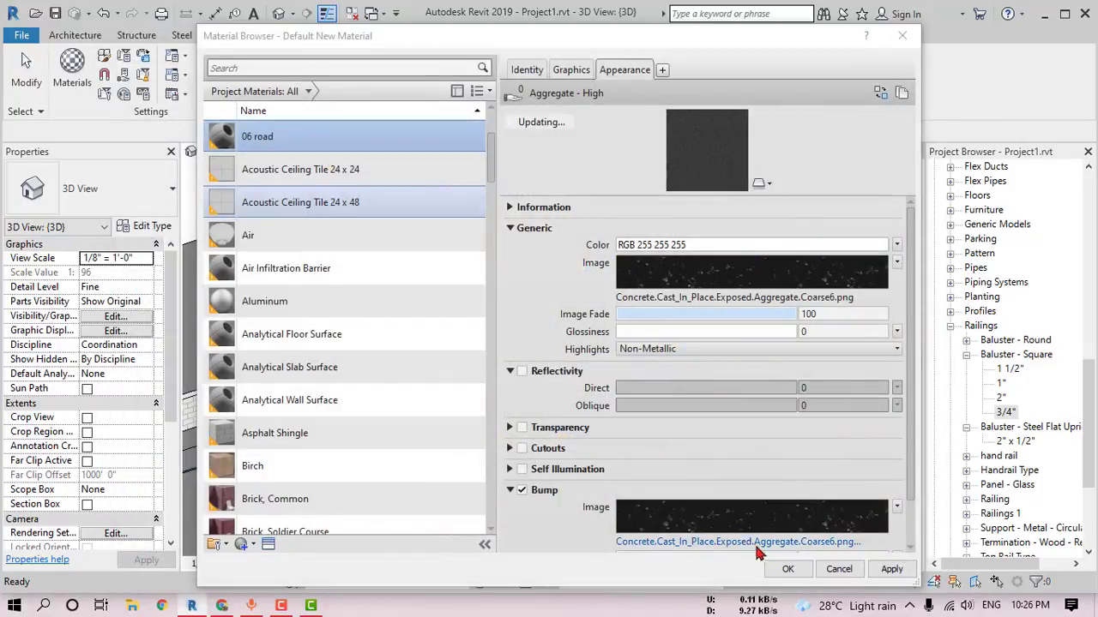
{"action": "left_click", "coordinate": [880, 92]}
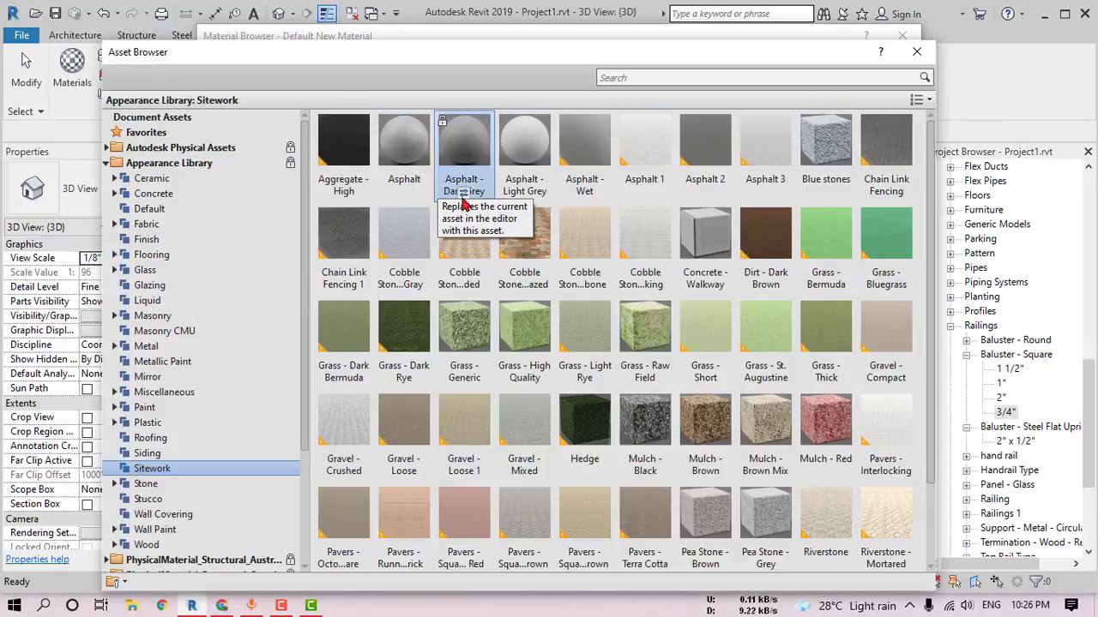
{"action": "left_click", "coordinate": [712, 168]}
{"action": "left_click", "coordinate": [914, 52]}
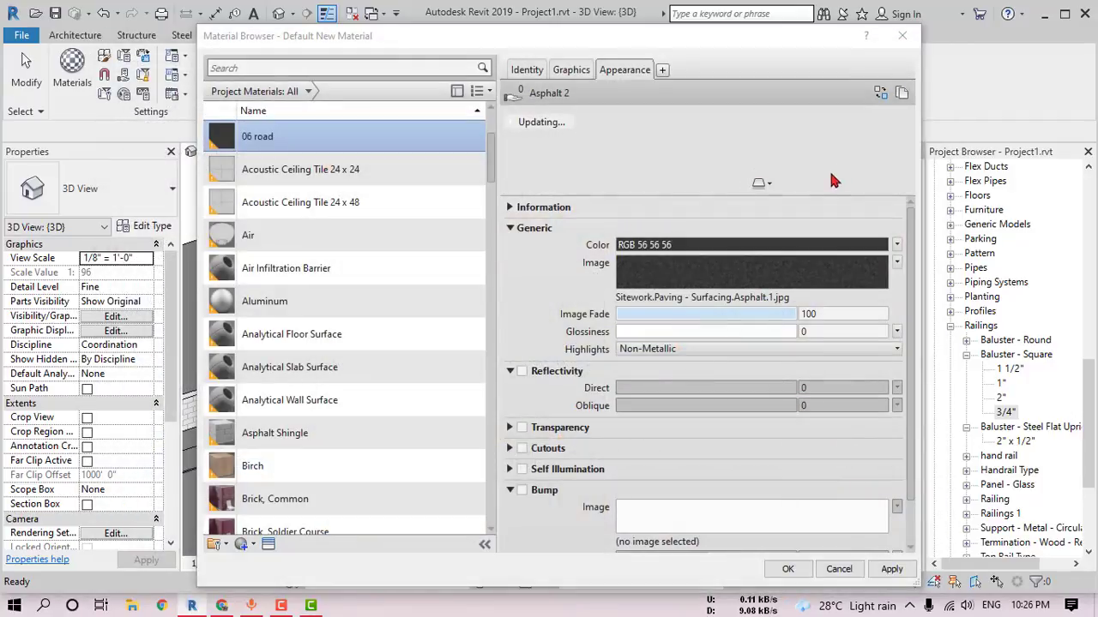
{"action": "left_click", "coordinate": [836, 569]}
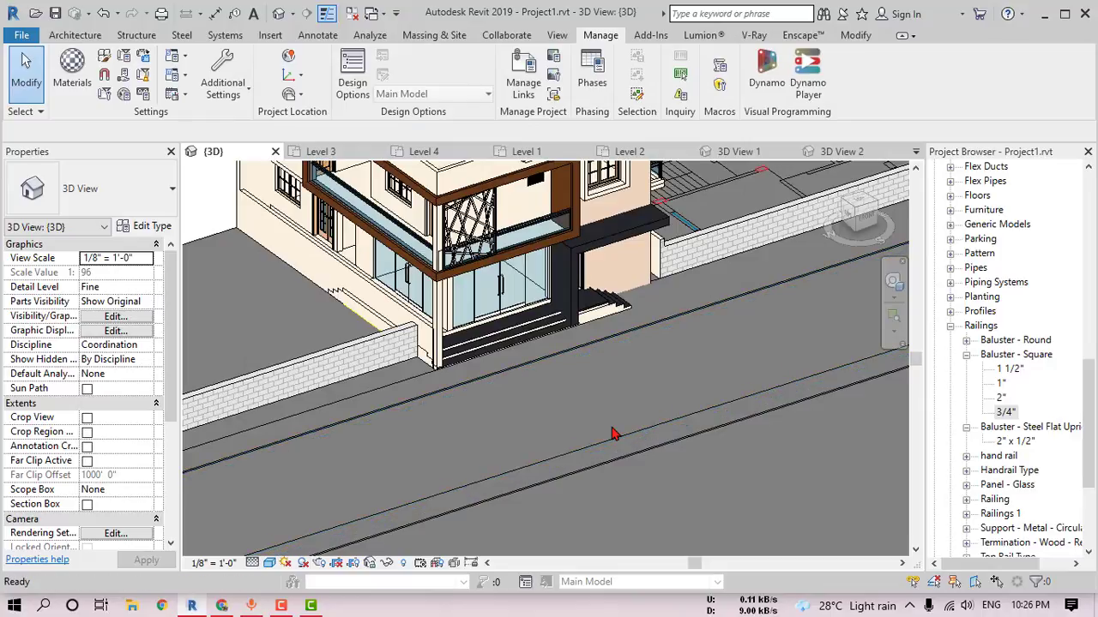
Step: Paint the road surface with the 06 road material
{"action": "key", "text": "p"}
{"action": "key", "text": "t"}
{"action": "left_click", "coordinate": [914, 217]}
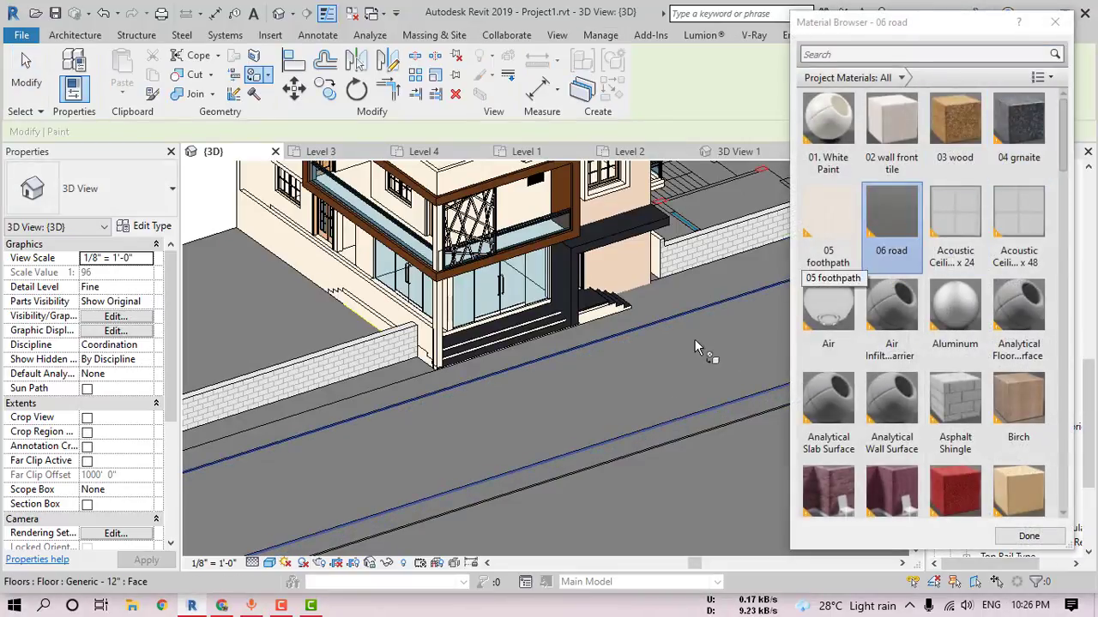
{"action": "left_click", "coordinate": [694, 338]}
Step: Paint the footpath strip beside the building with 05 foothpath
{"action": "left_click", "coordinate": [836, 233]}
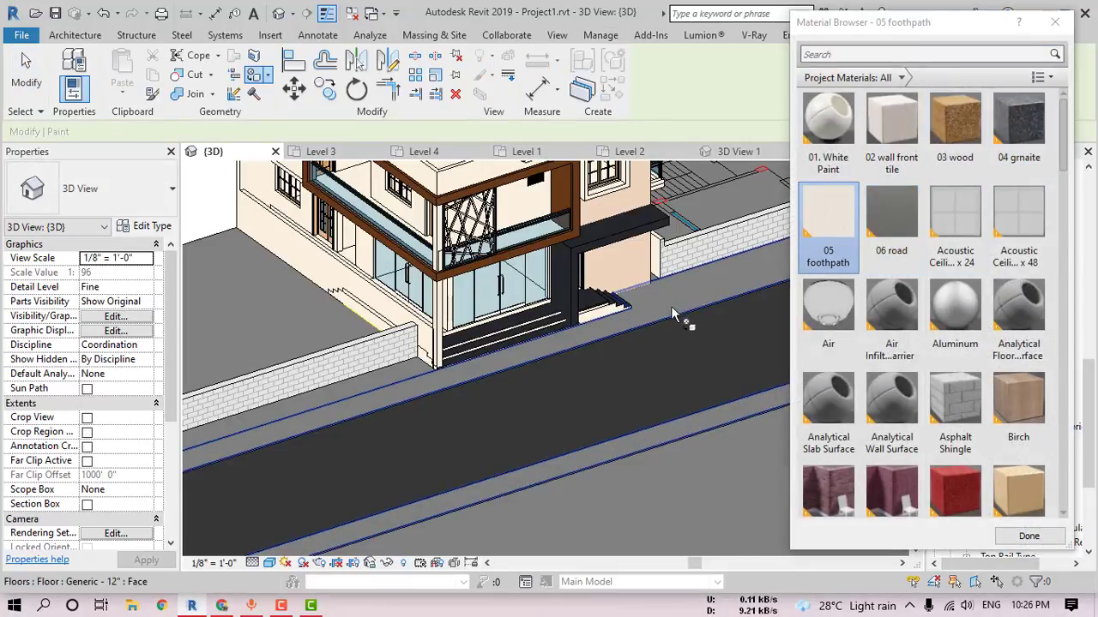
{"action": "scroll", "coordinate": [663, 308], "scroll_direction": "up", "scroll_amount": 3}
{"action": "scroll", "coordinate": [699, 455], "scroll_direction": "up", "scroll_amount": 3}
{"action": "scroll", "coordinate": [657, 407], "scroll_direction": "up", "scroll_amount": 2}
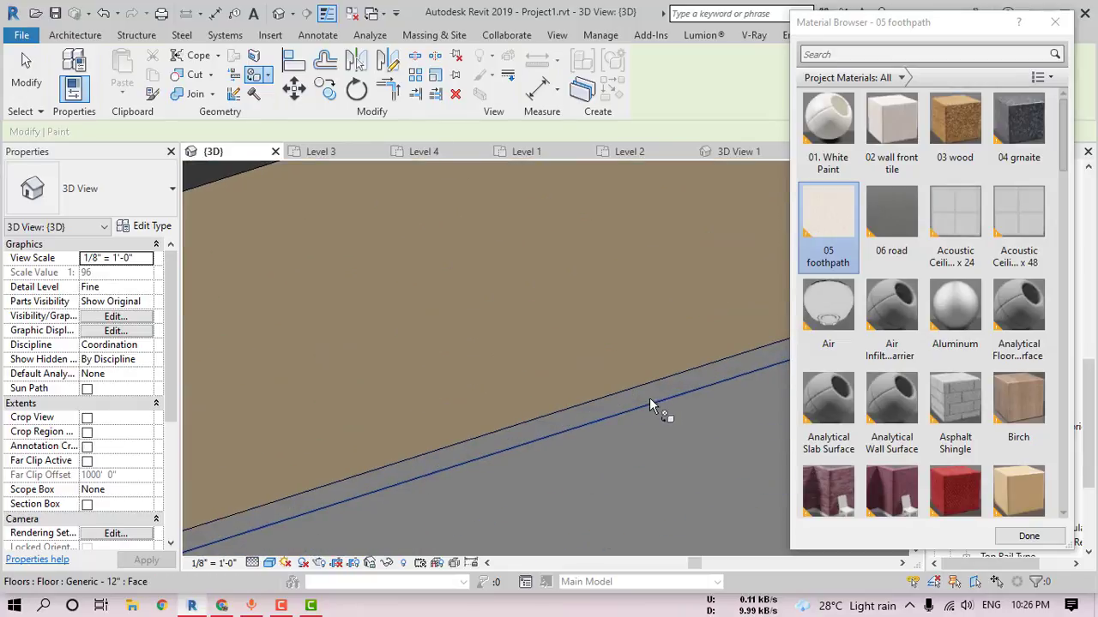
{"action": "middle_click_drag", "start_coordinate": [580, 364], "coordinate": [475, 291]}
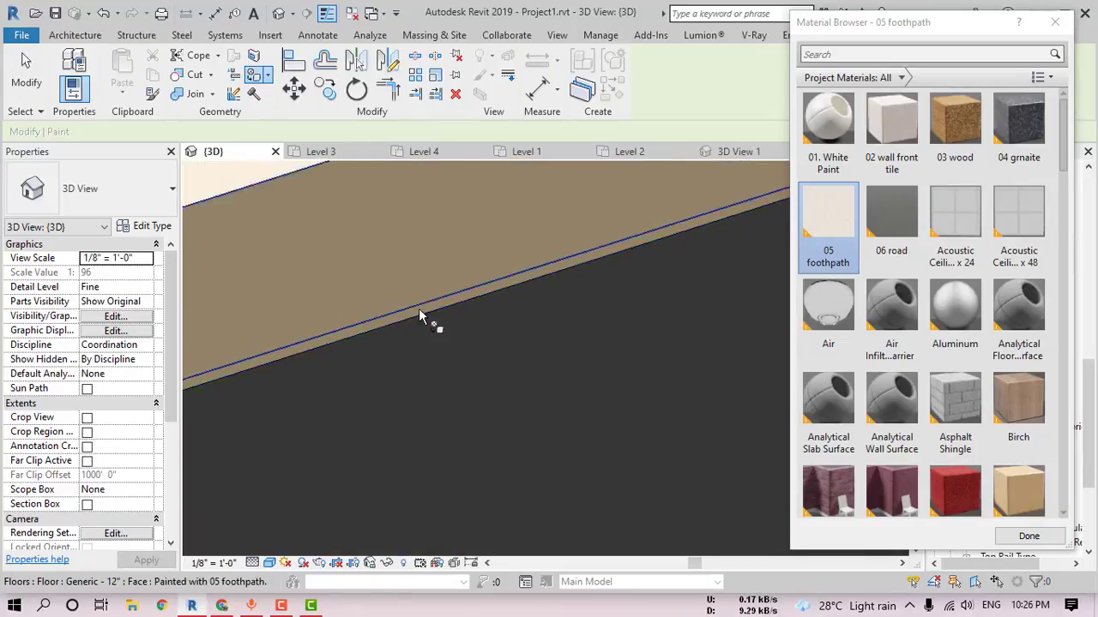
{"action": "middle_click_drag", "start_coordinate": [429, 319], "coordinate": [517, 339]}
{"action": "scroll", "coordinate": [517, 339], "scroll_direction": "down", "scroll_amount": 3}
{"action": "scroll", "coordinate": [522, 403], "scroll_direction": "up", "scroll_amount": 3}
{"action": "scroll", "coordinate": [522, 403], "scroll_direction": "up", "scroll_amount": 2}
{"action": "key", "text": "Escape"}
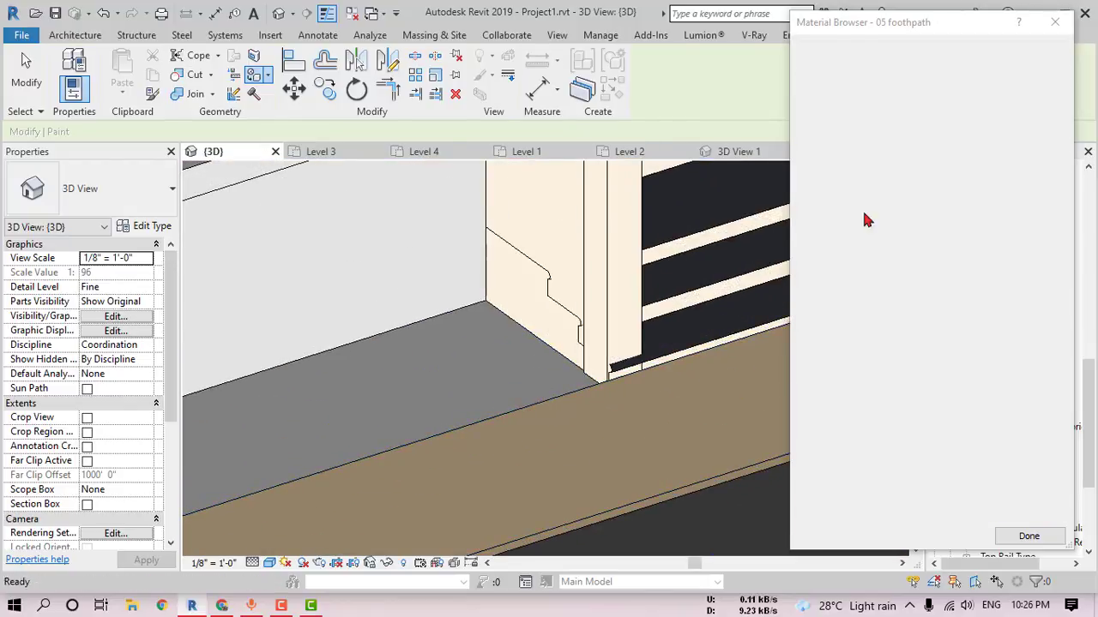
{"action": "left_click", "coordinate": [600, 35]}
{"action": "left_click", "coordinate": [76, 75]}
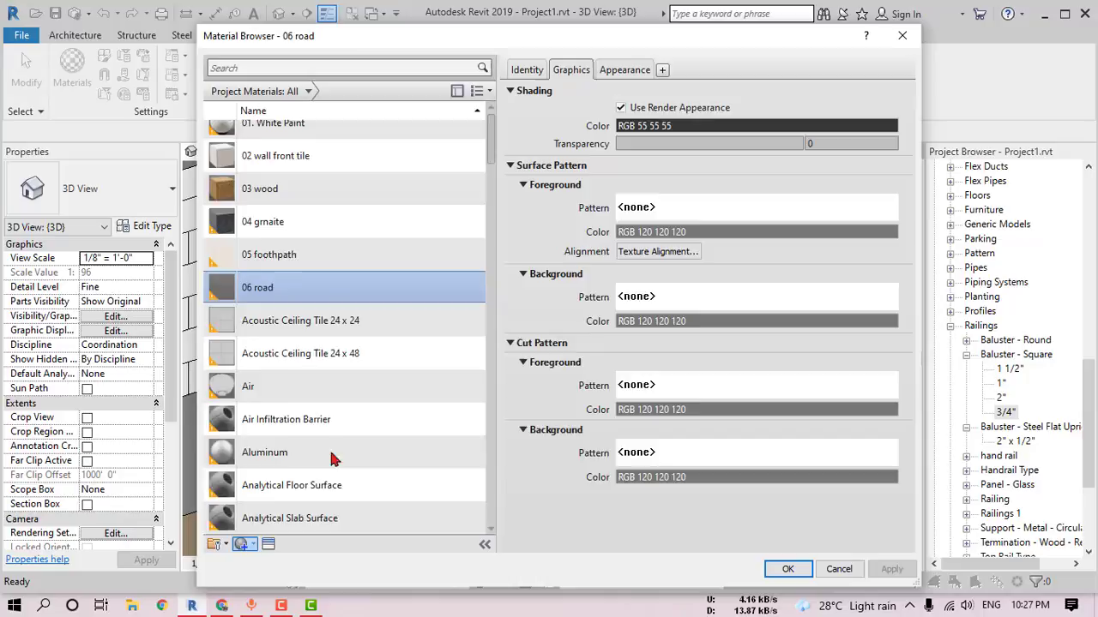
Step: Create a '07 grass' material with the Sitework Grass - High Quality appearance
{"action": "left_click", "coordinate": [213, 544]}
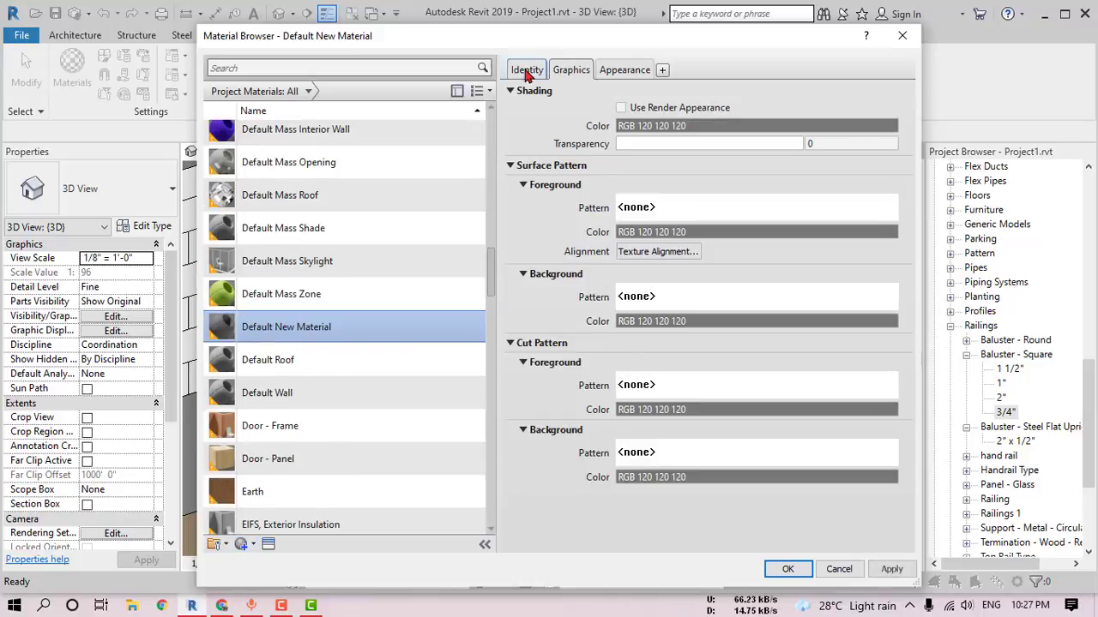
{"action": "left_click", "coordinate": [526, 70]}
{"action": "triple_click", "coordinate": [749, 94]}
{"action": "type", "text": "07 grass"}
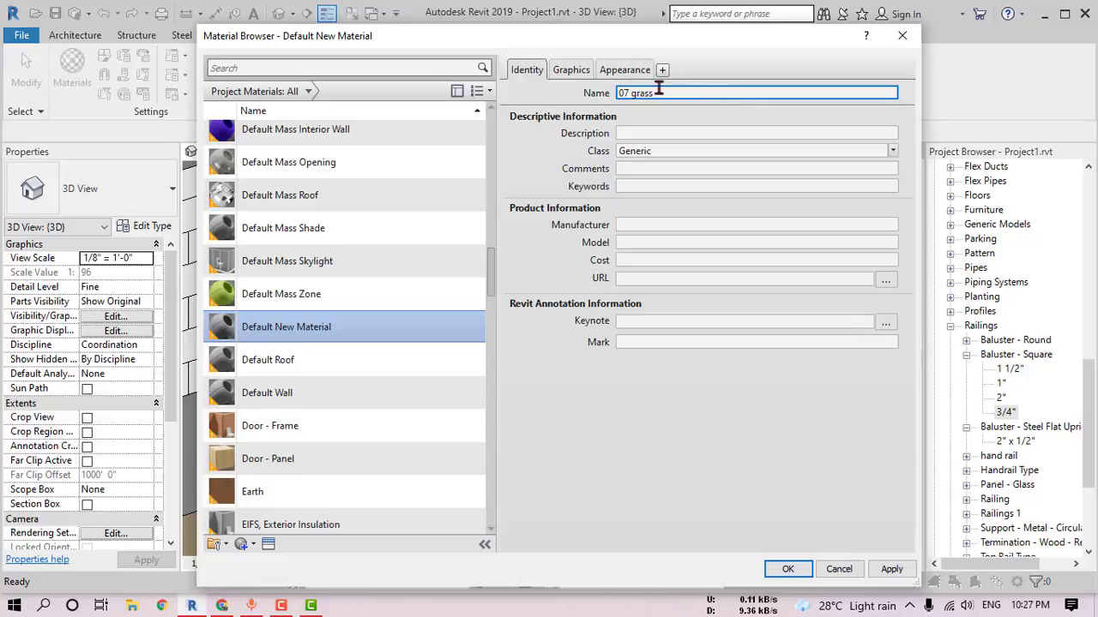
{"action": "left_click", "coordinate": [571, 70]}
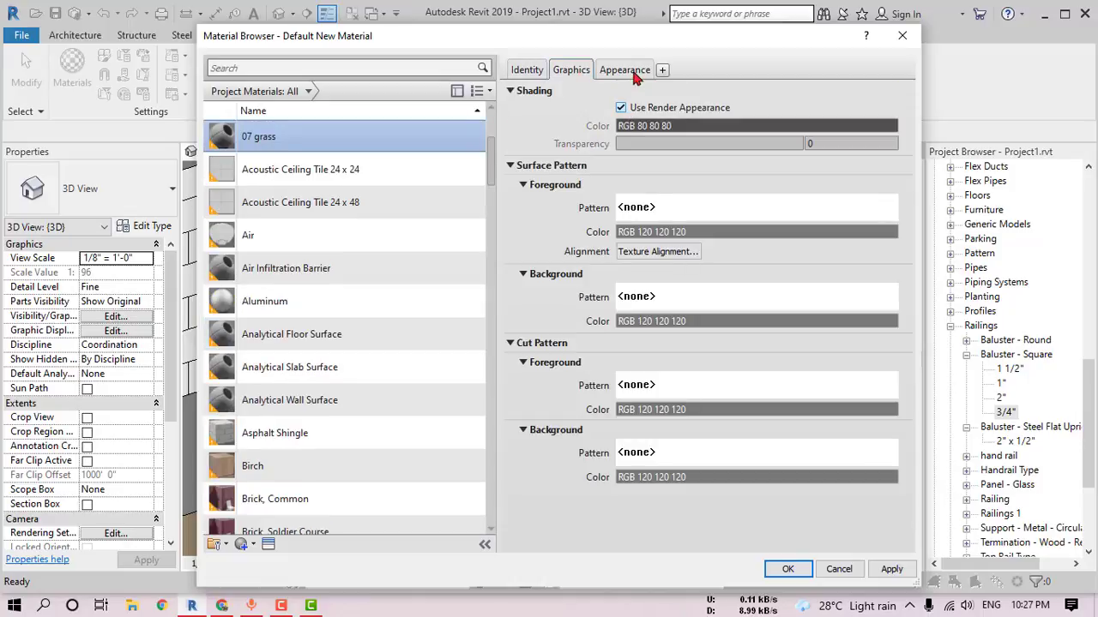
{"action": "left_click", "coordinate": [624, 70]}
{"action": "left_click", "coordinate": [878, 95]}
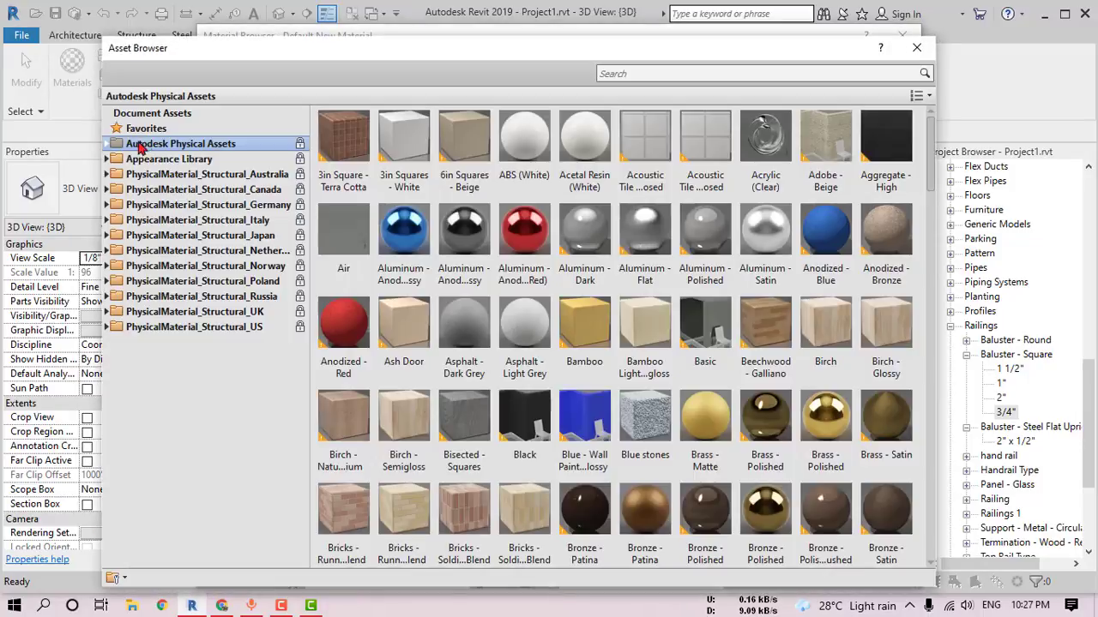
{"action": "left_click", "coordinate": [109, 160]}
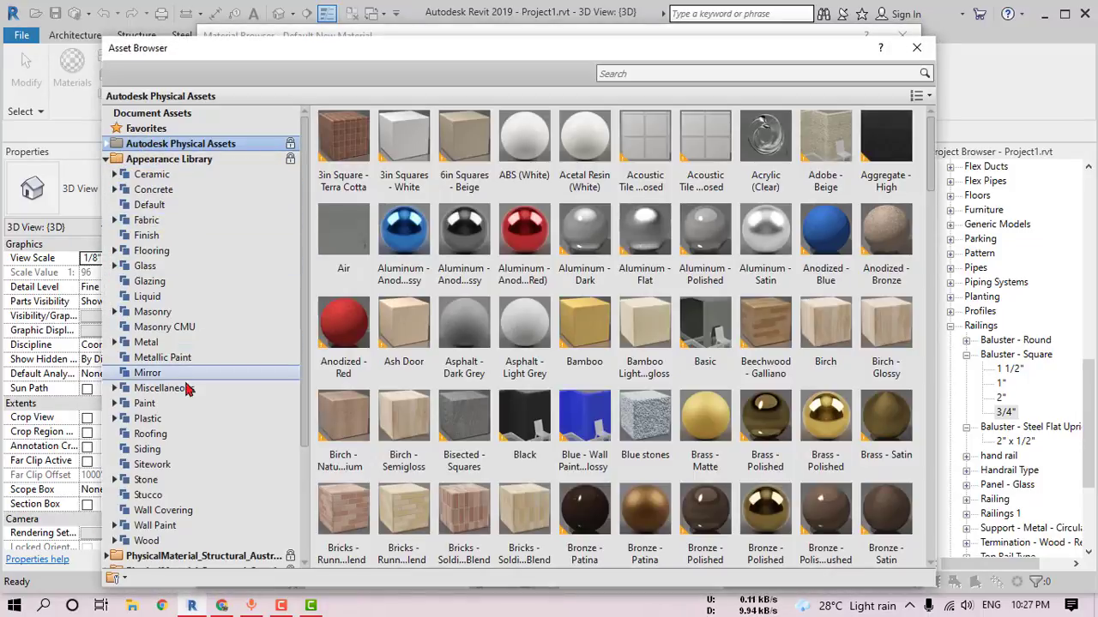
{"action": "scroll", "coordinate": [175, 429], "scroll_direction": "down", "scroll_amount": 1}
{"action": "left_click", "coordinate": [172, 418]}
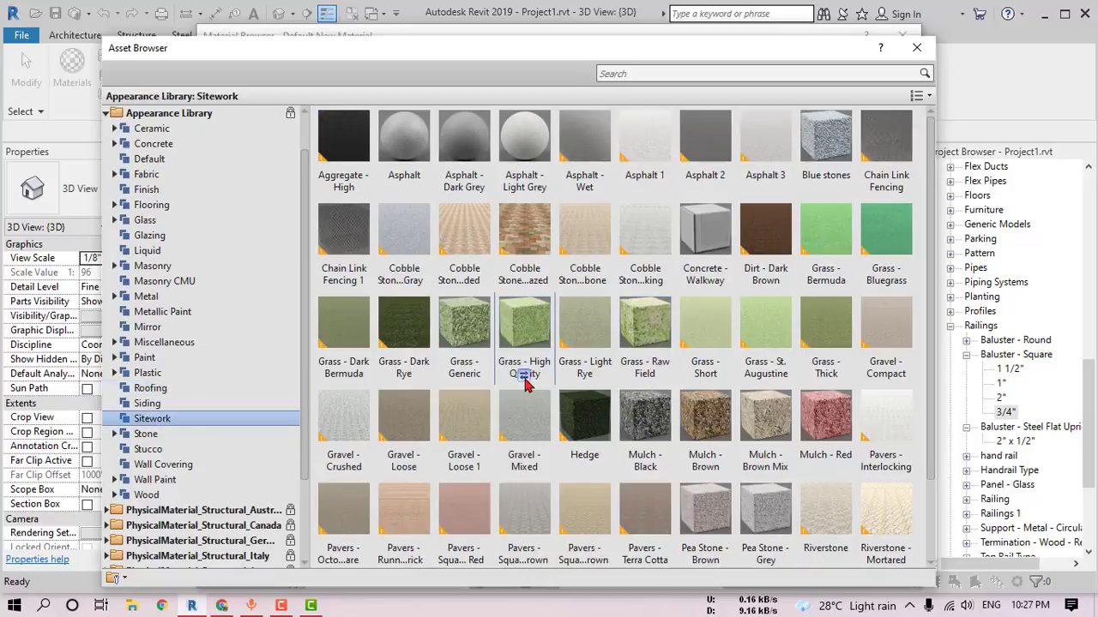
{"action": "left_click", "coordinate": [916, 47]}
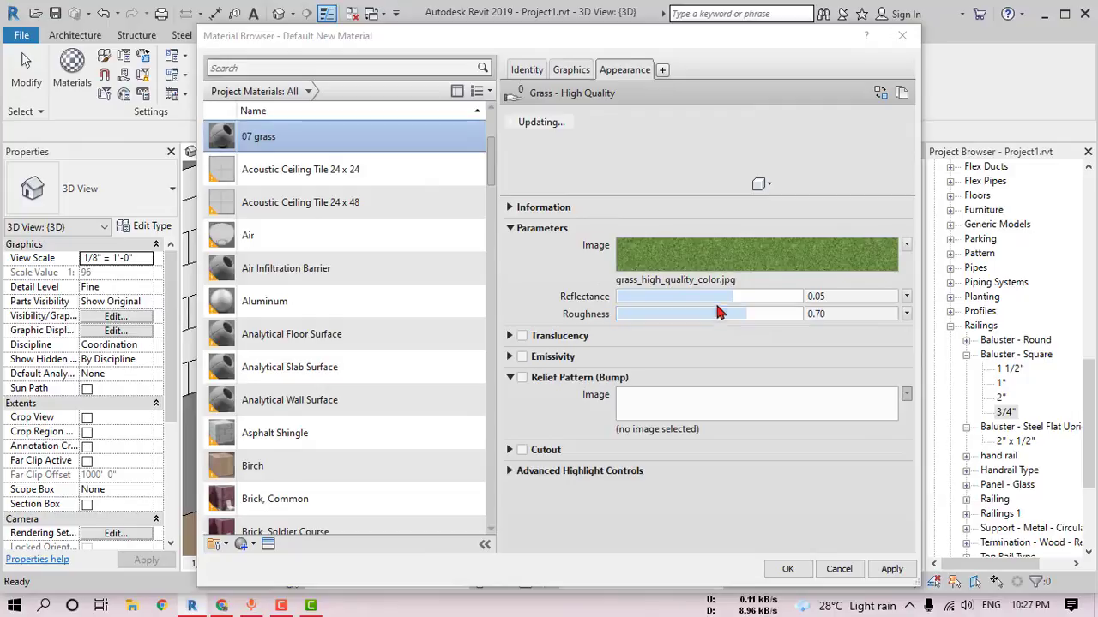
{"action": "left_click", "coordinate": [787, 568]}
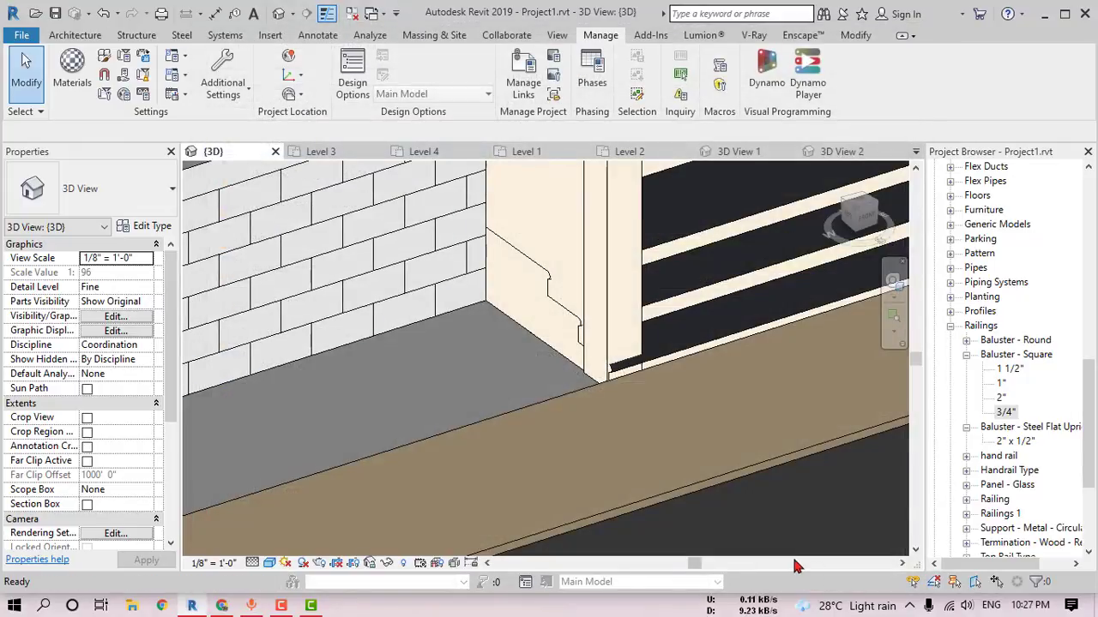
Step: Paint the grey ground floor beside the road with 07 grass
{"action": "key", "text": "p"}
{"action": "key", "text": "t"}
{"action": "left_click", "coordinate": [954, 215]}
{"action": "scroll", "coordinate": [577, 351], "scroll_direction": "down", "scroll_amount": 5}
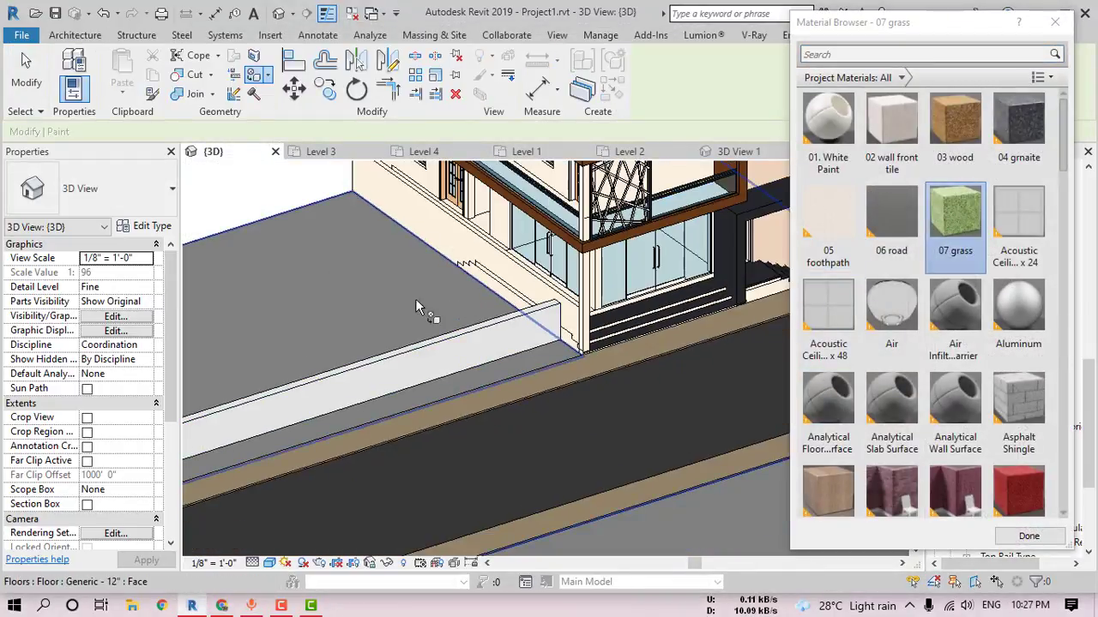
{"action": "left_click", "coordinate": [415, 307]}
{"action": "scroll", "coordinate": [402, 311], "scroll_direction": "down", "scroll_amount": 8}
{"action": "key", "text": "Escape"}
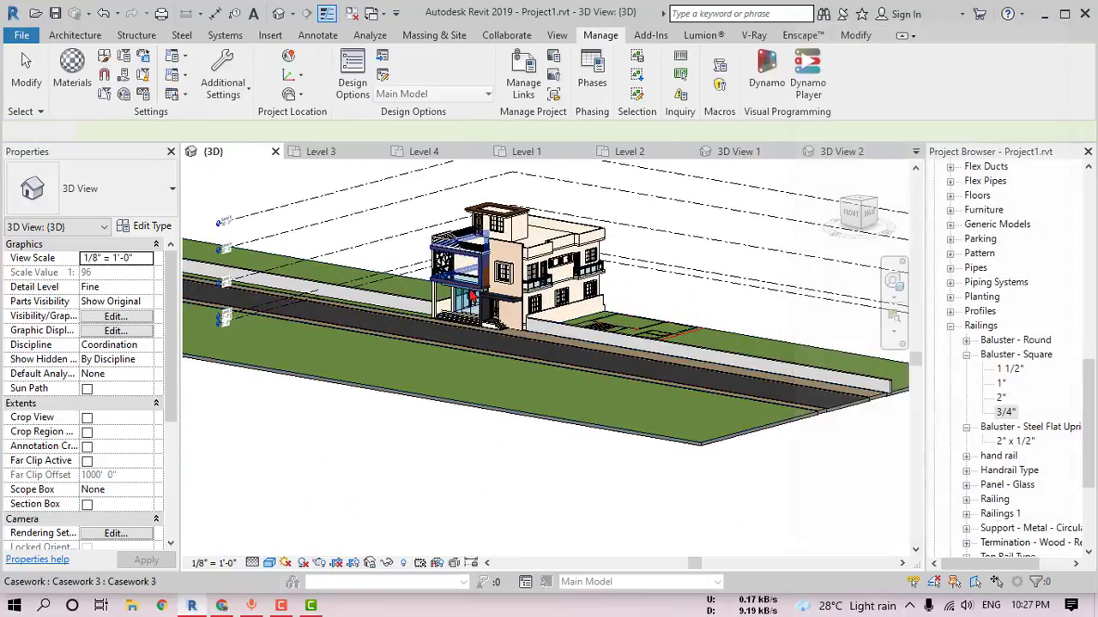
{"action": "scroll", "coordinate": [470, 296], "scroll_direction": "up", "scroll_amount": 5}
{"action": "scroll", "coordinate": [480, 300], "scroll_direction": "up", "scroll_amount": 2}
{"action": "middle_click_drag", "start_coordinate": [480, 300], "coordinate": [520, 309], "text": "shift"}
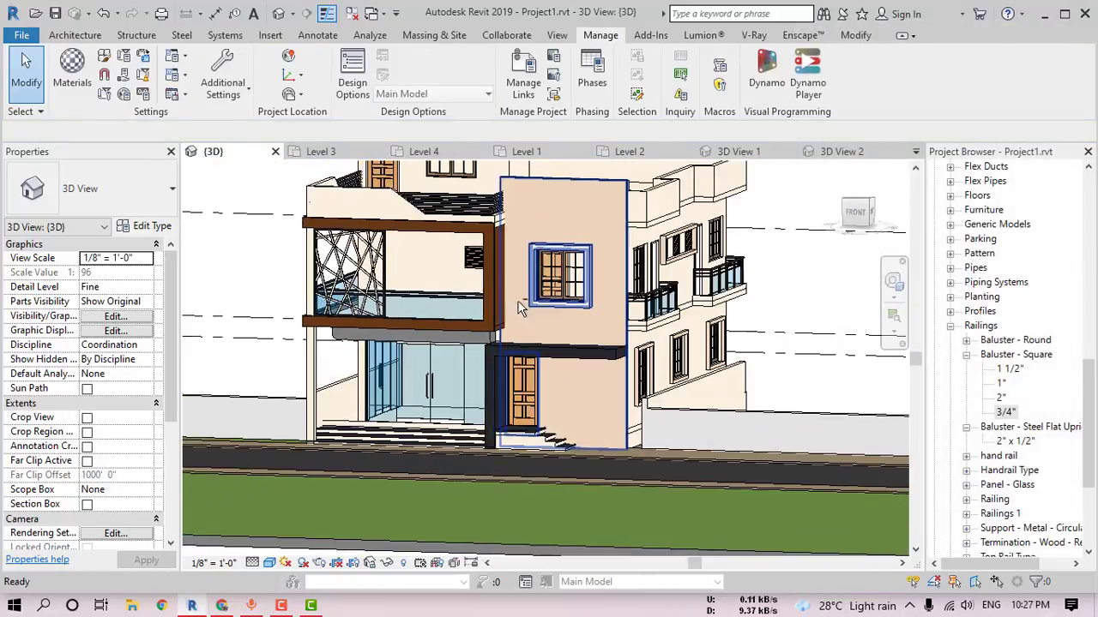
Step: Select the entrance door and open its Top Rail material from the type properties
{"action": "scroll", "coordinate": [519, 375], "scroll_direction": "up", "scroll_amount": 4}
{"action": "left_click", "coordinate": [529, 403]}
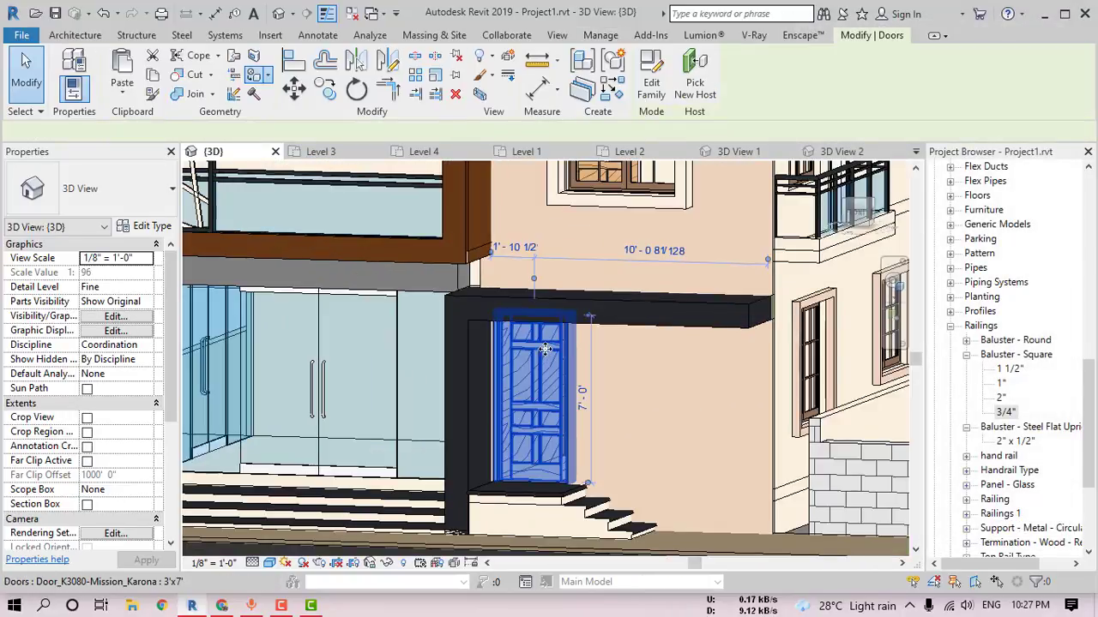
{"action": "left_click", "coordinate": [139, 229]}
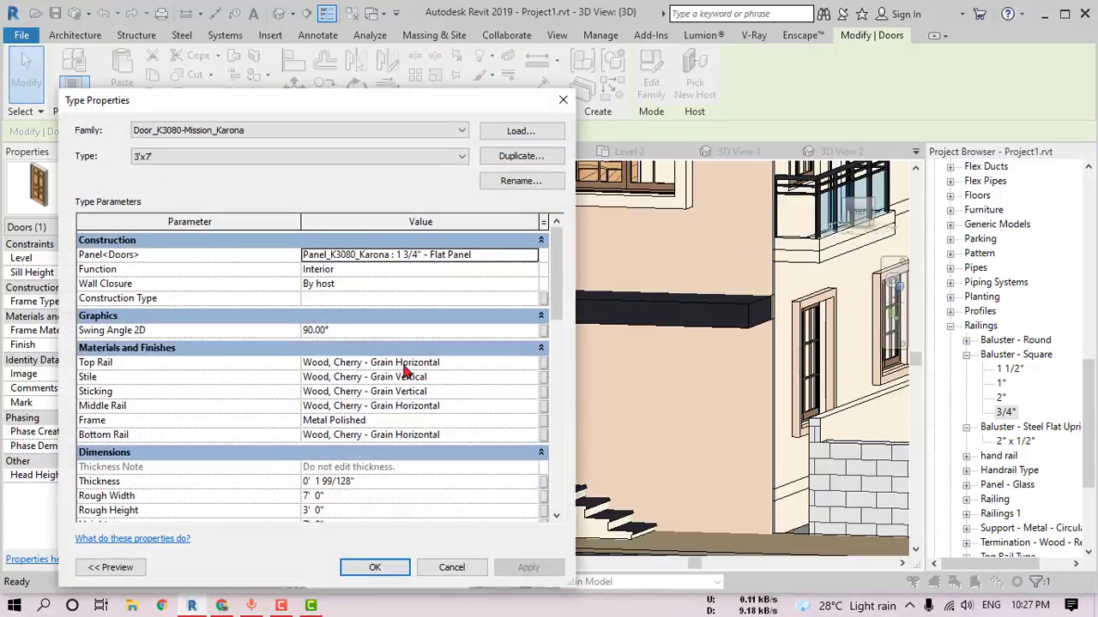
{"action": "left_click", "coordinate": [460, 363]}
{"action": "left_click", "coordinate": [533, 364]}
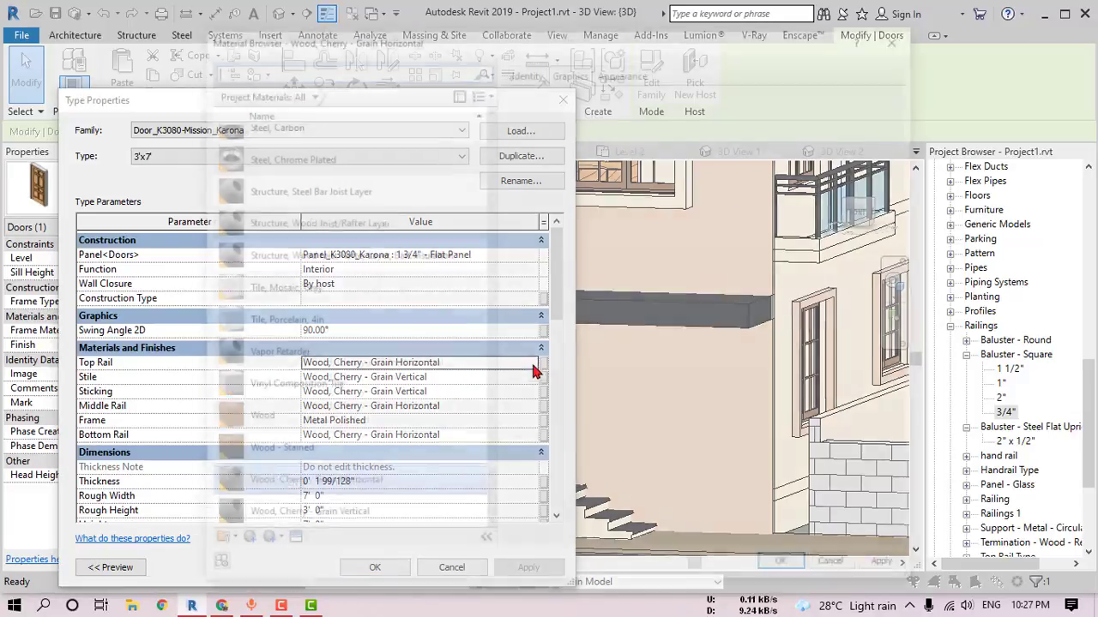
Step: Give the Top Rail material the Mahogany - Glossy appearance with render-appearance shading
{"action": "left_click", "coordinate": [622, 108]}
{"action": "left_click", "coordinate": [624, 70]}
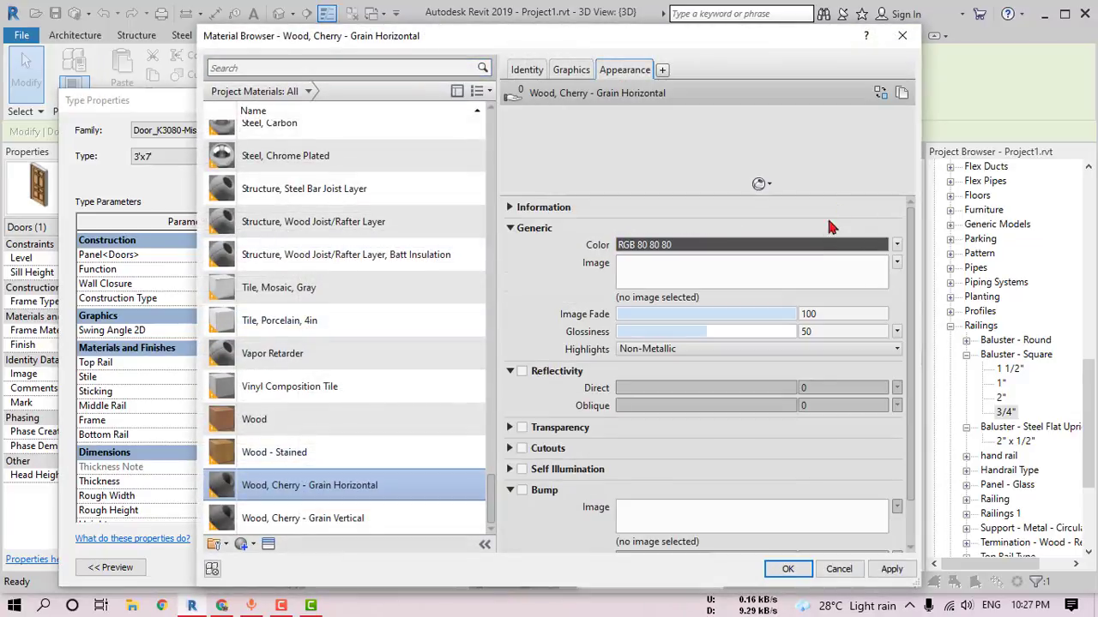
{"action": "left_click", "coordinate": [881, 93]}
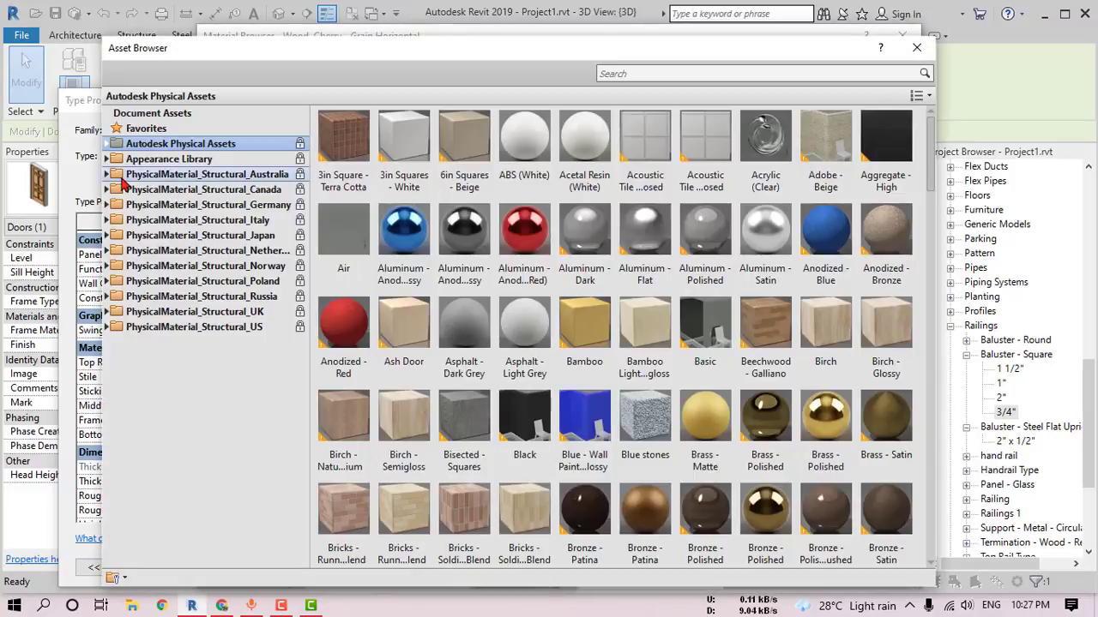
{"action": "left_click", "coordinate": [112, 162]}
{"action": "scroll", "coordinate": [174, 390], "scroll_direction": "down", "scroll_amount": 3}
{"action": "left_click", "coordinate": [146, 387]}
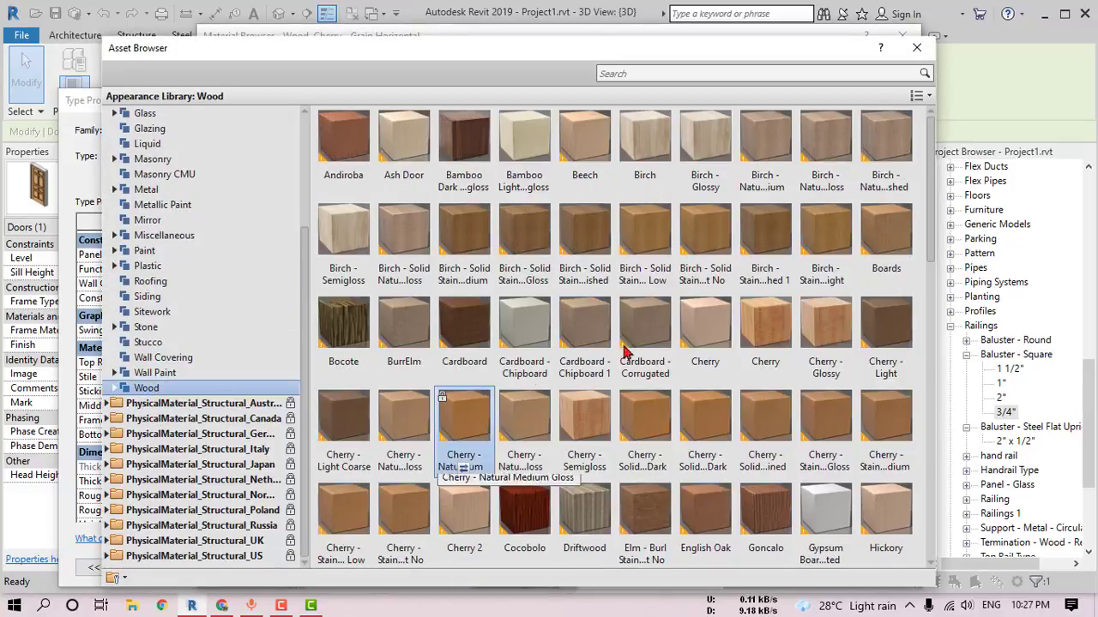
{"action": "scroll", "coordinate": [760, 374], "scroll_direction": "down", "scroll_amount": 3}
{"action": "scroll", "coordinate": [754, 378], "scroll_direction": "up", "scroll_amount": 1}
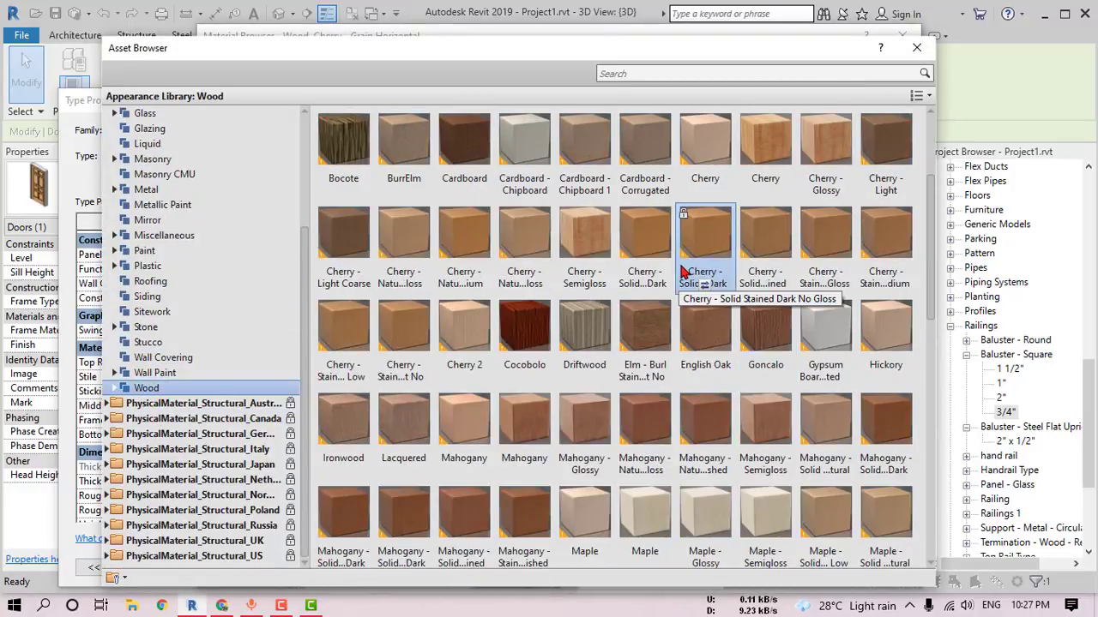
{"action": "scroll", "coordinate": [684, 273], "scroll_direction": "up", "scroll_amount": 2}
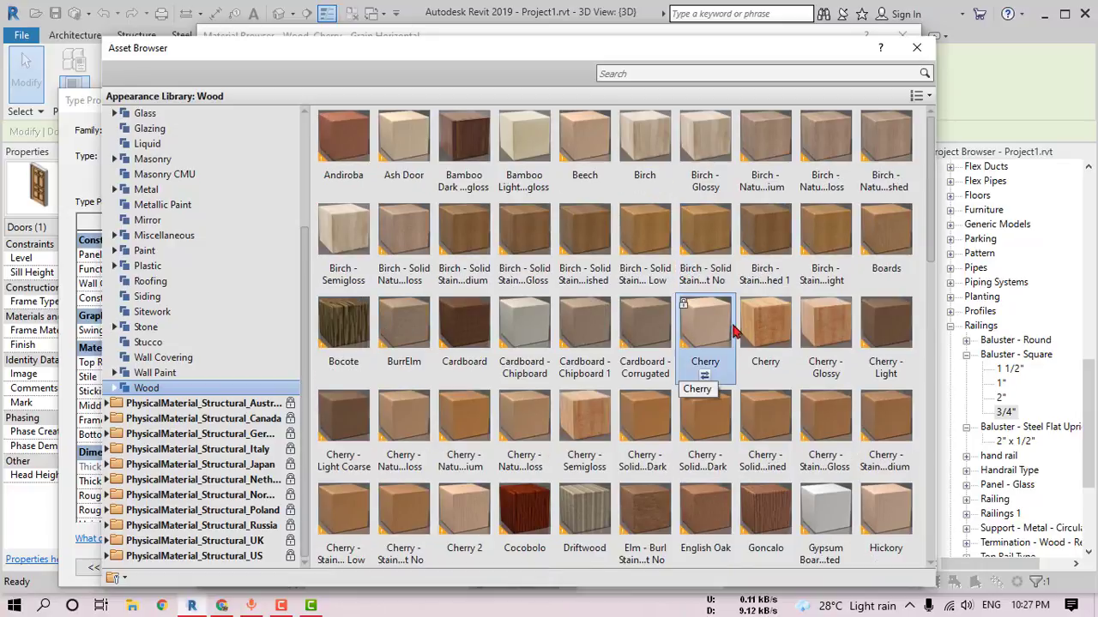
{"action": "scroll", "coordinate": [737, 351], "scroll_direction": "down", "scroll_amount": 3}
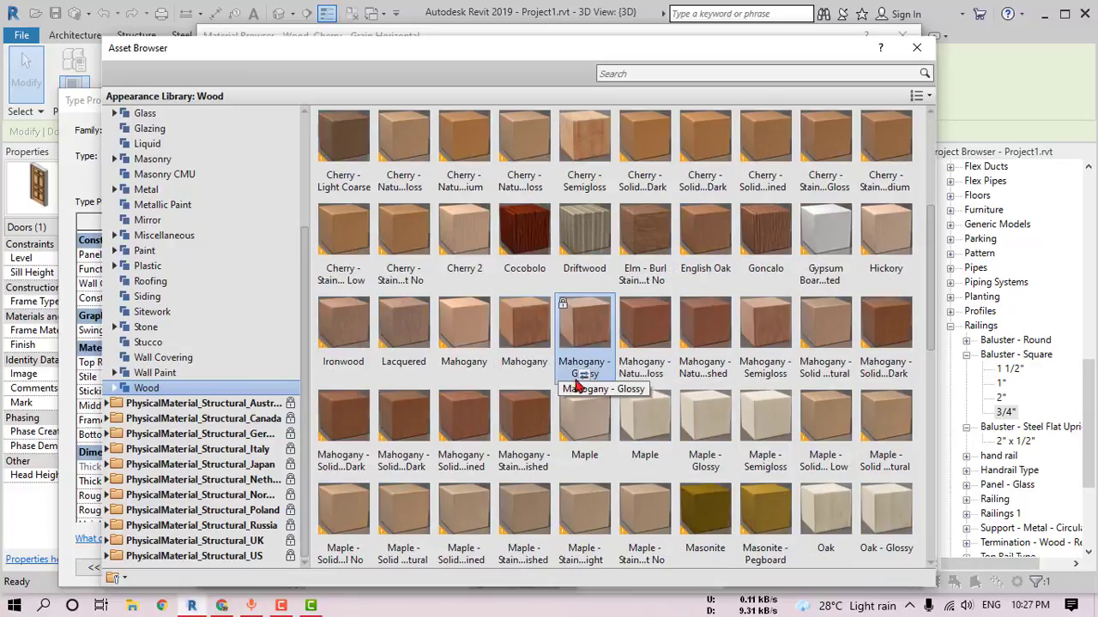
{"action": "left_click", "coordinate": [916, 47]}
{"action": "left_click", "coordinate": [786, 570]}
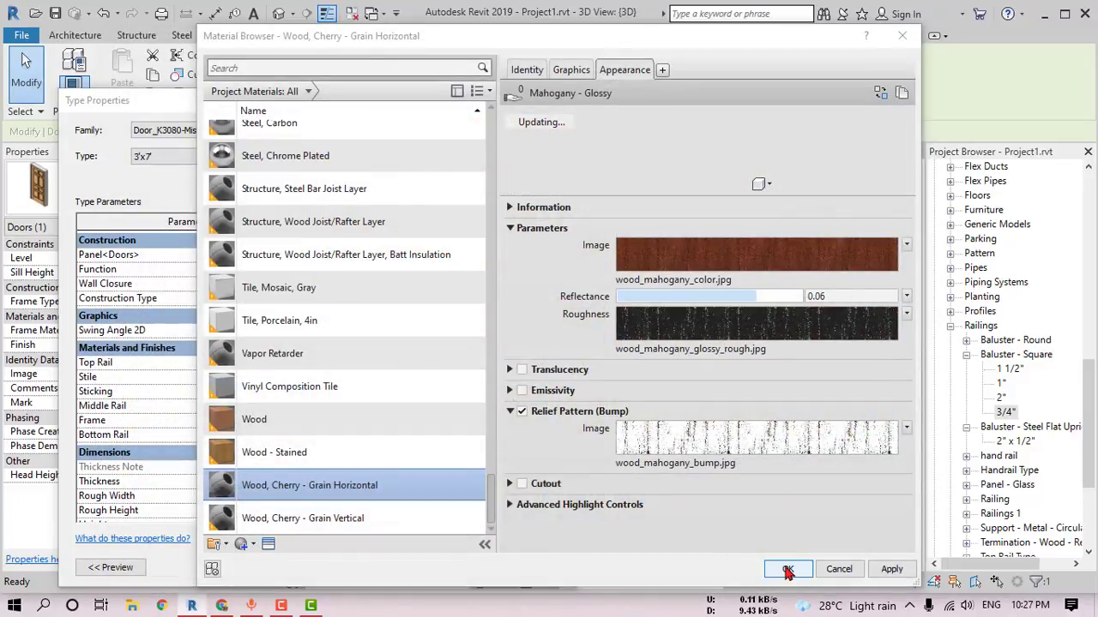
Step: Assign Mahogany - Glossy to the Wood, Cherry - Grain Vertical material as well and confirm
{"action": "left_click", "coordinate": [384, 520]}
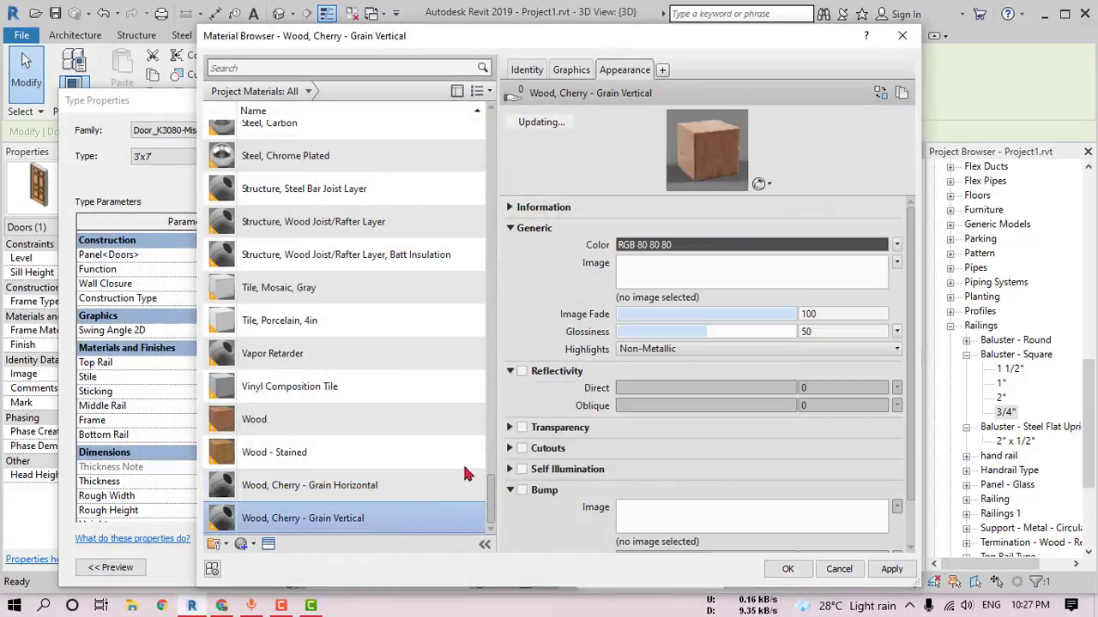
{"action": "left_click", "coordinate": [881, 93]}
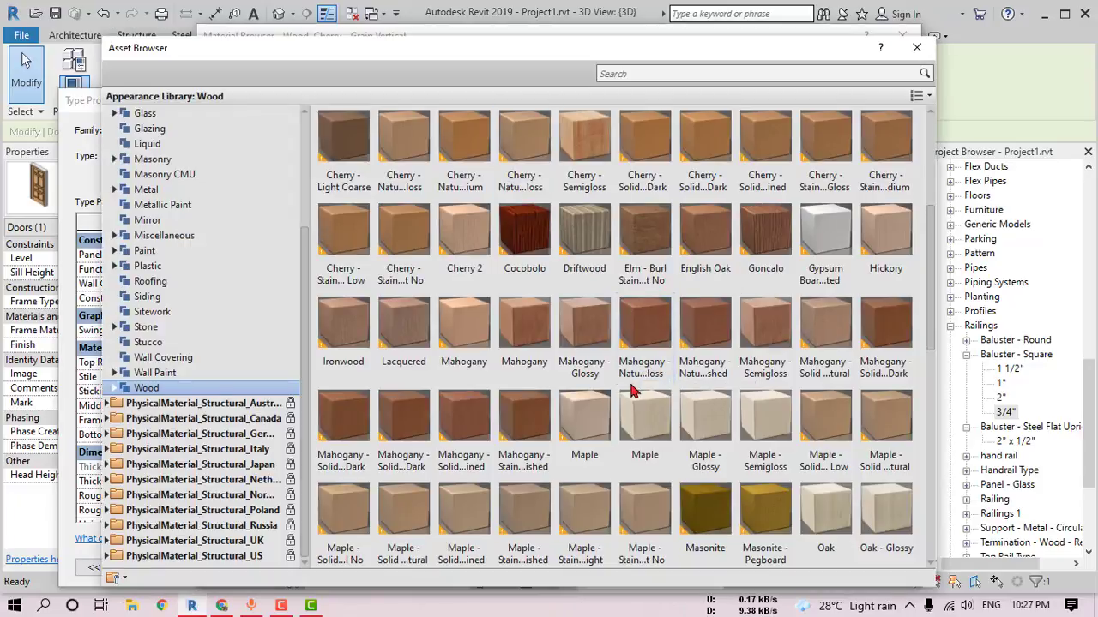
{"action": "left_click", "coordinate": [584, 377]}
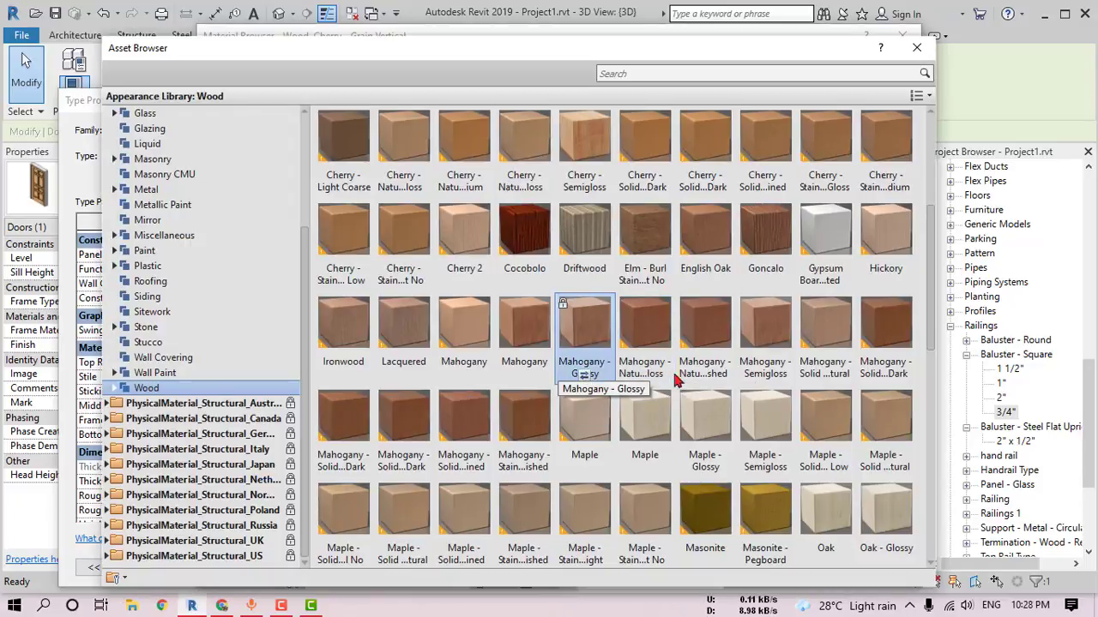
{"action": "left_click", "coordinate": [916, 47]}
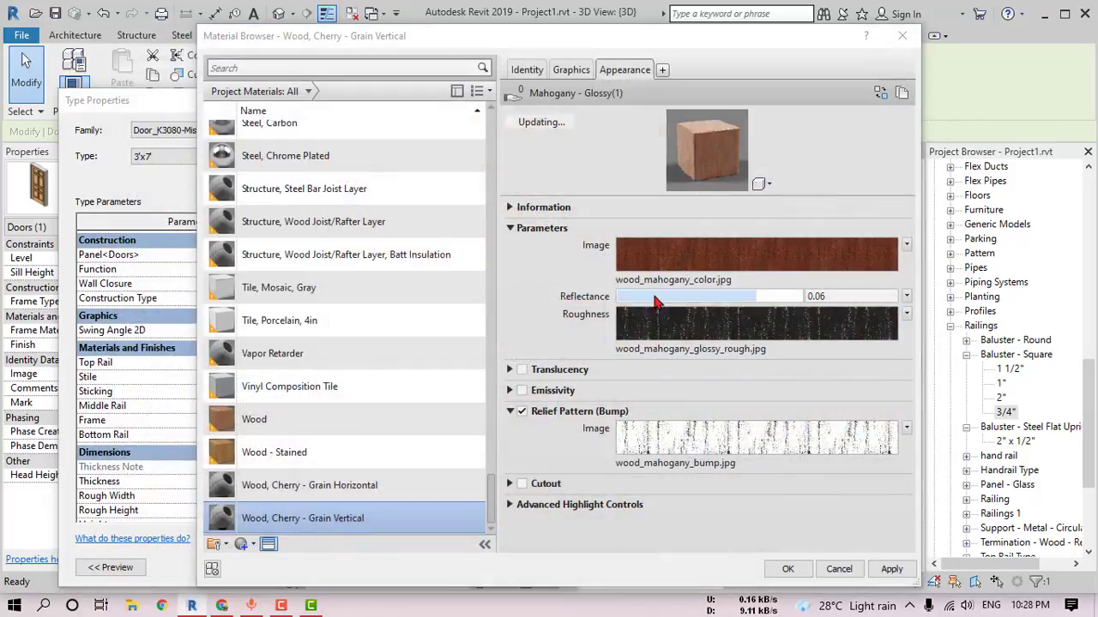
{"action": "left_click", "coordinate": [788, 572]}
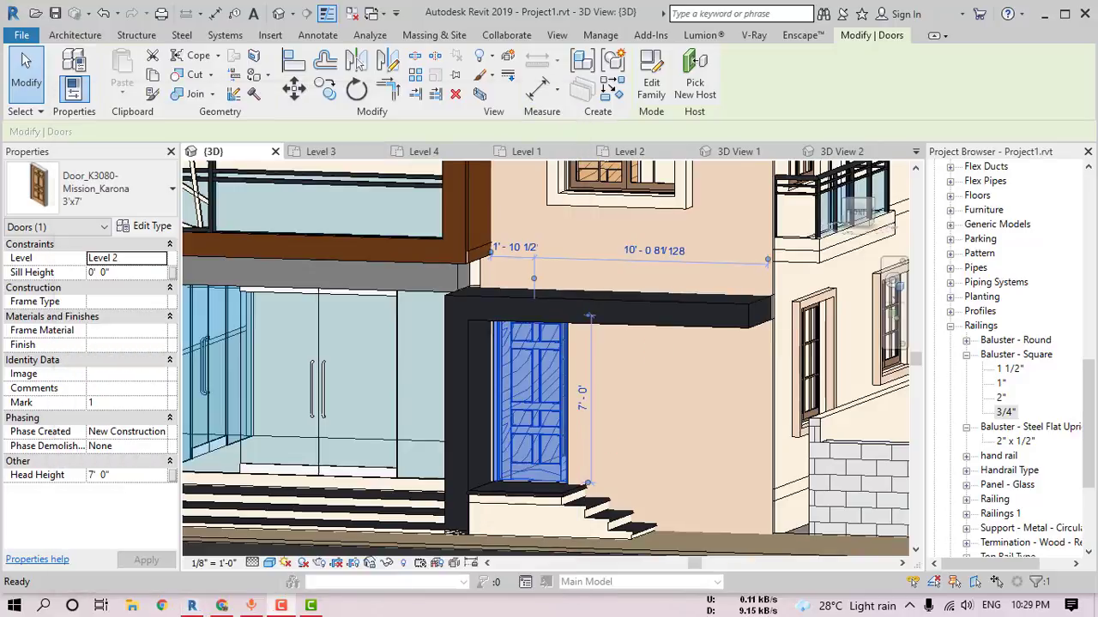
{"action": "key", "text": "Escape"}
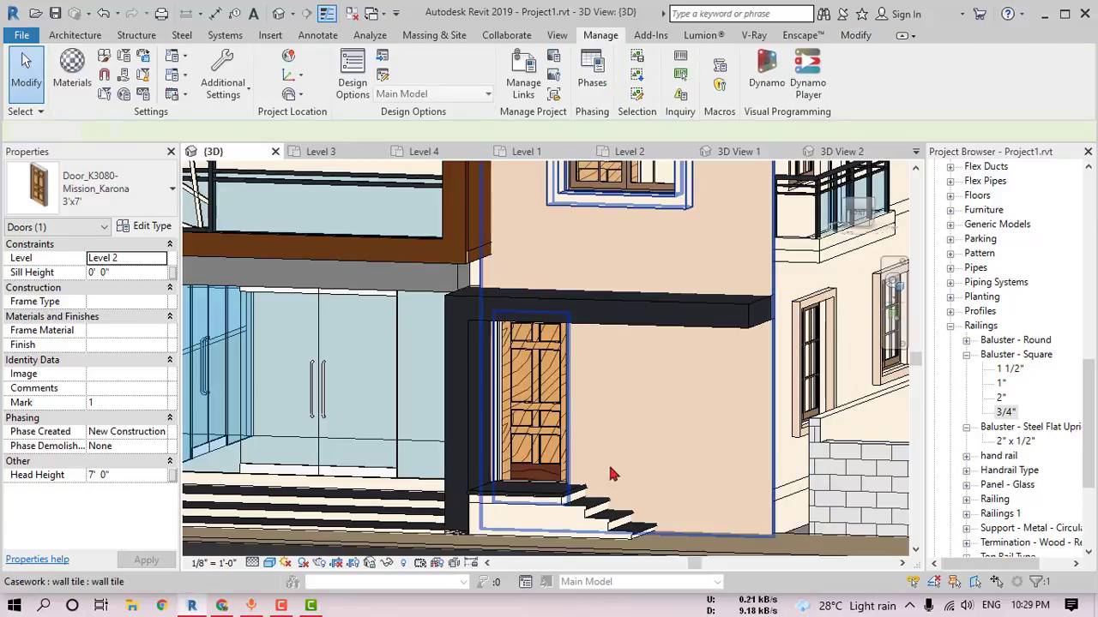
{"action": "left_click", "coordinate": [270, 562]}
Step: Switch to Realistic shading and open the upper window's type properties
{"action": "left_click", "coordinate": [292, 530]}
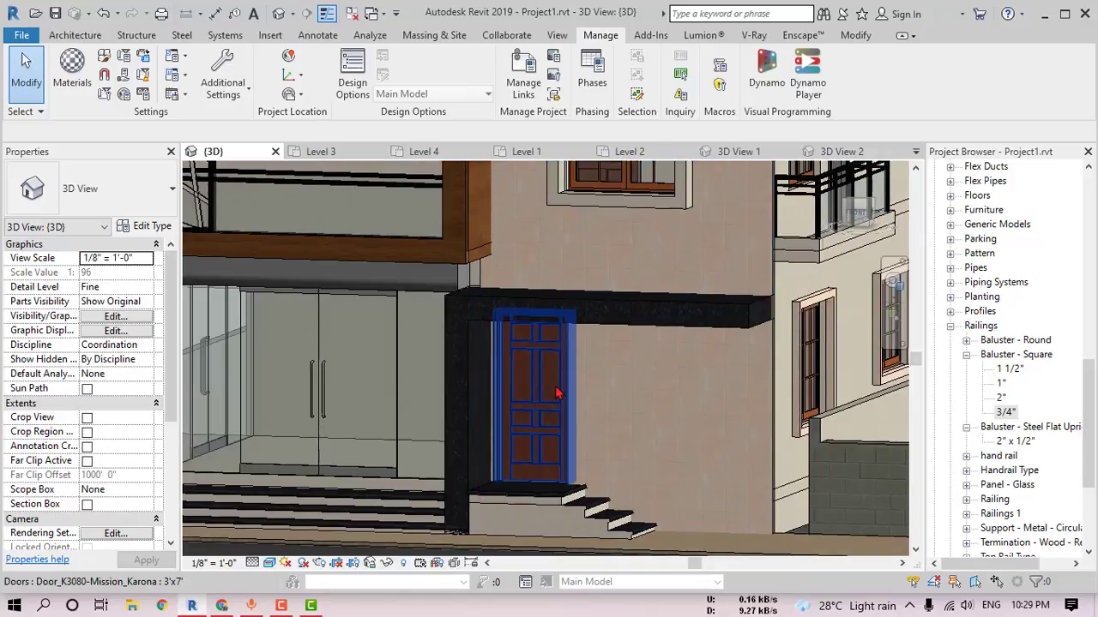
{"action": "scroll", "coordinate": [521, 405], "scroll_direction": "down", "scroll_amount": 3}
{"action": "mouse_move", "coordinate": [522, 404]}
{"action": "middle_mouse_down", "text": "shift"}
{"action": "mouse_move", "coordinate": [757, 392]}
{"action": "mouse_move", "coordinate": [519, 276]}
{"action": "middle_mouse_up", "text": "shift"}
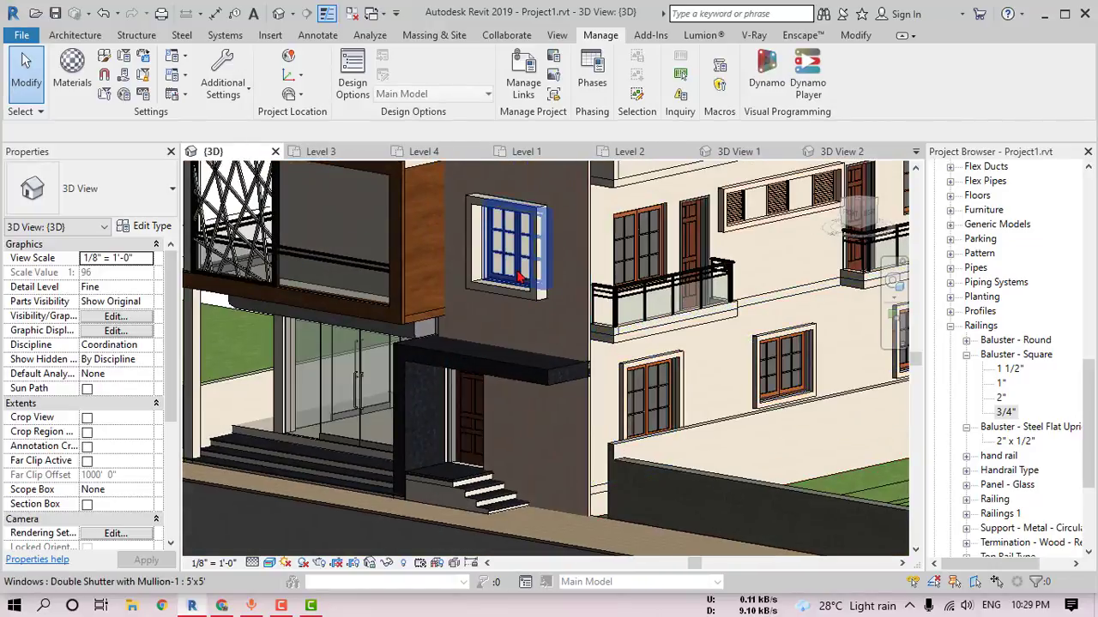
{"action": "scroll", "coordinate": [519, 277], "scroll_direction": "up", "scroll_amount": 2}
{"action": "left_click", "coordinate": [521, 235]}
{"action": "left_click", "coordinate": [146, 226]}
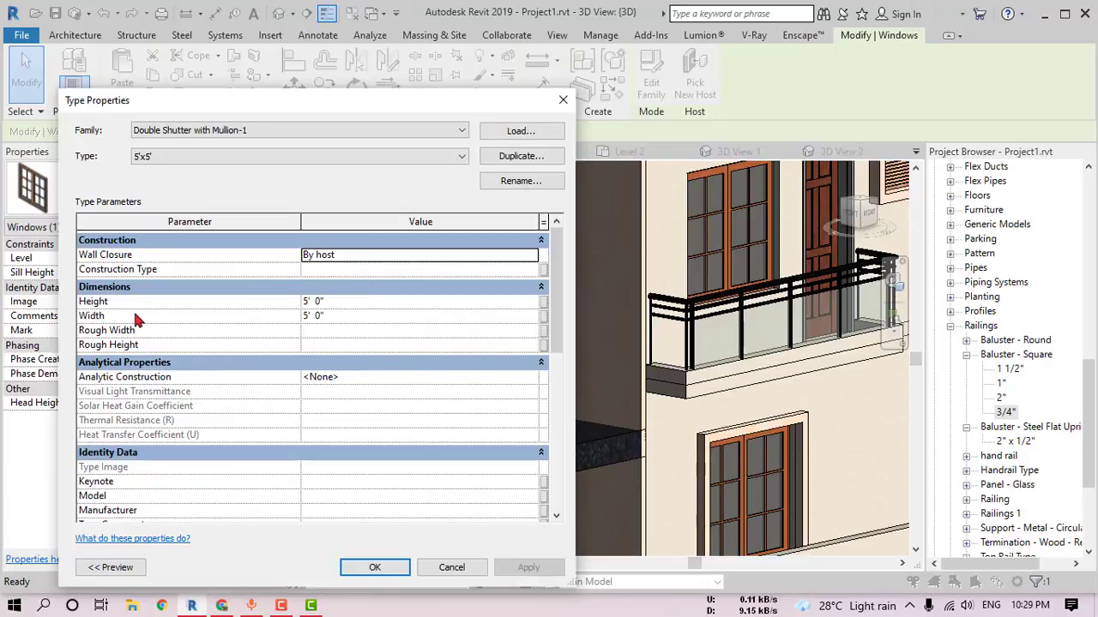
Step: Open the Wood material assigned to the window's Frame/Shutter Material
{"action": "scroll", "coordinate": [378, 365], "scroll_direction": "down", "scroll_amount": 1}
{"action": "scroll", "coordinate": [403, 377], "scroll_direction": "down", "scroll_amount": 4}
{"action": "scroll", "coordinate": [415, 386], "scroll_direction": "down", "scroll_amount": 3}
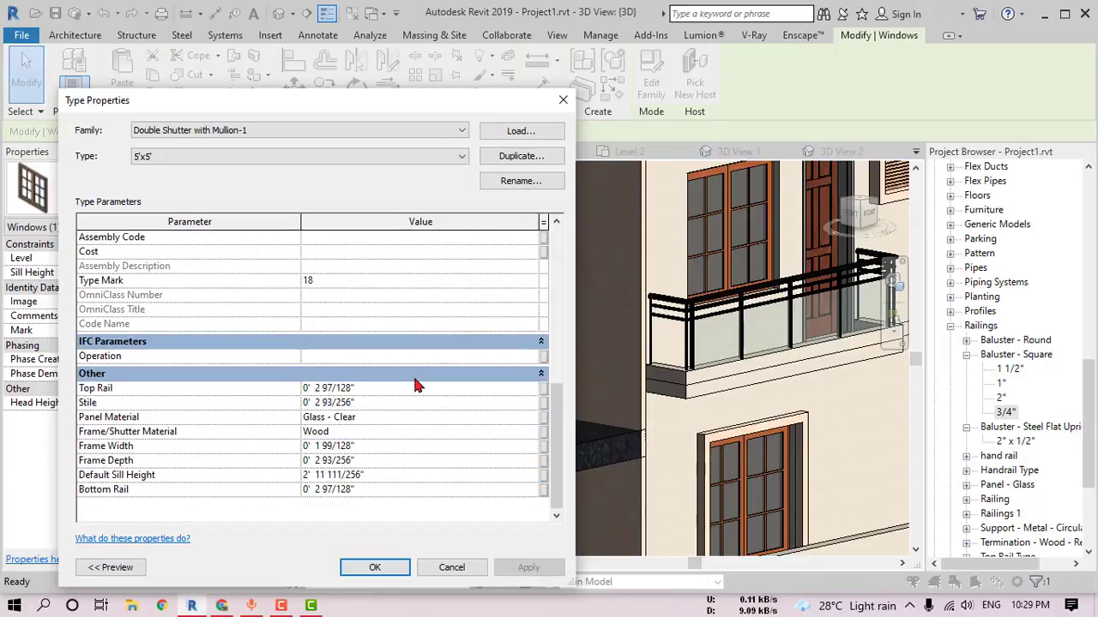
{"action": "left_click", "coordinate": [361, 433]}
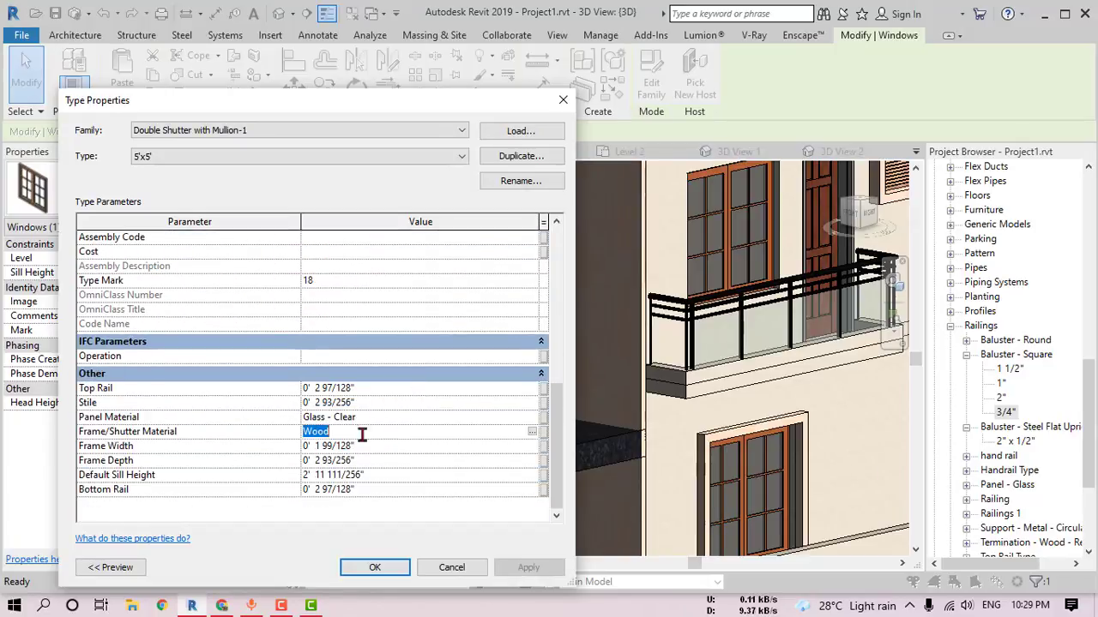
{"action": "left_click", "coordinate": [532, 431]}
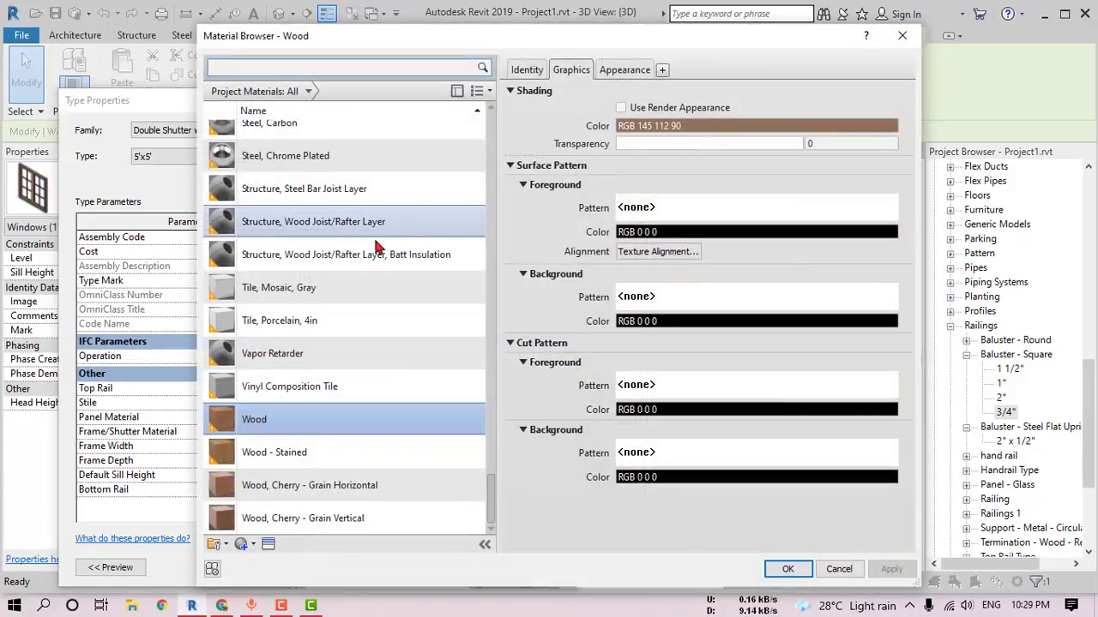
Step: Give the Wood material a Mahogany - Glossy appearance, then close both dialogs
{"action": "left_click", "coordinate": [622, 107]}
{"action": "left_click", "coordinate": [625, 69]}
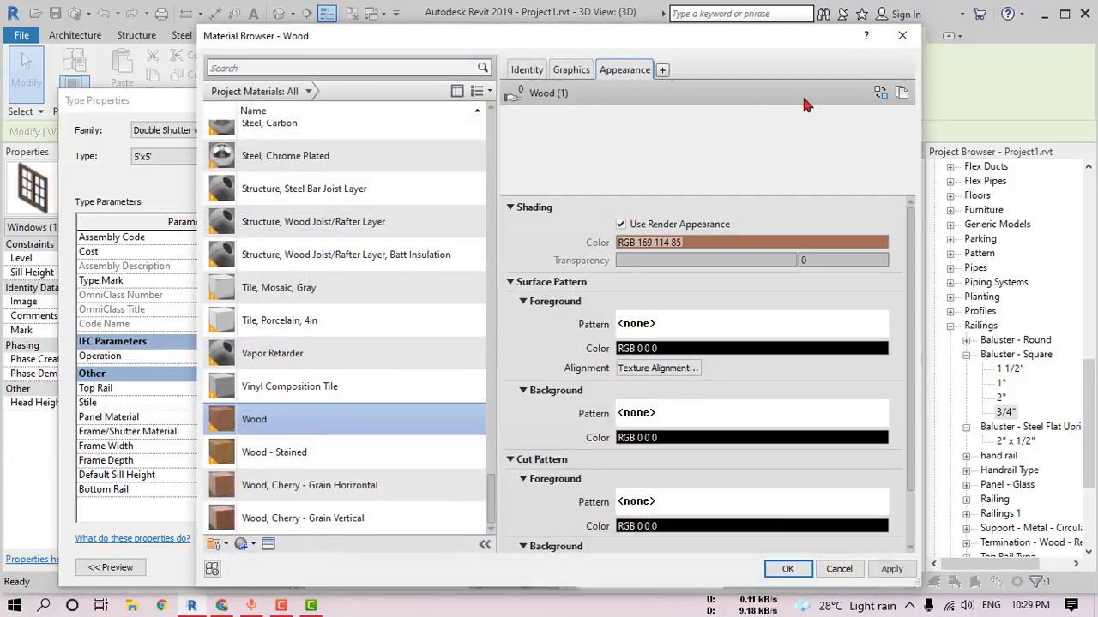
{"action": "left_click", "coordinate": [875, 100]}
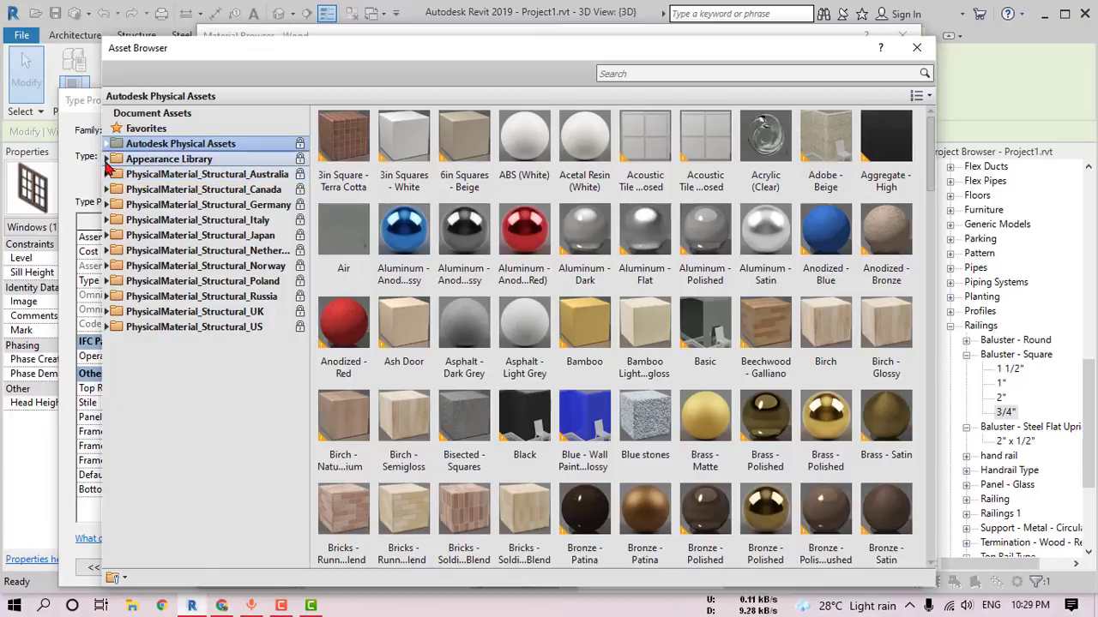
{"action": "left_click", "coordinate": [118, 167]}
{"action": "scroll", "coordinate": [175, 480], "scroll_direction": "down", "scroll_amount": 3}
{"action": "left_click", "coordinate": [145, 449]}
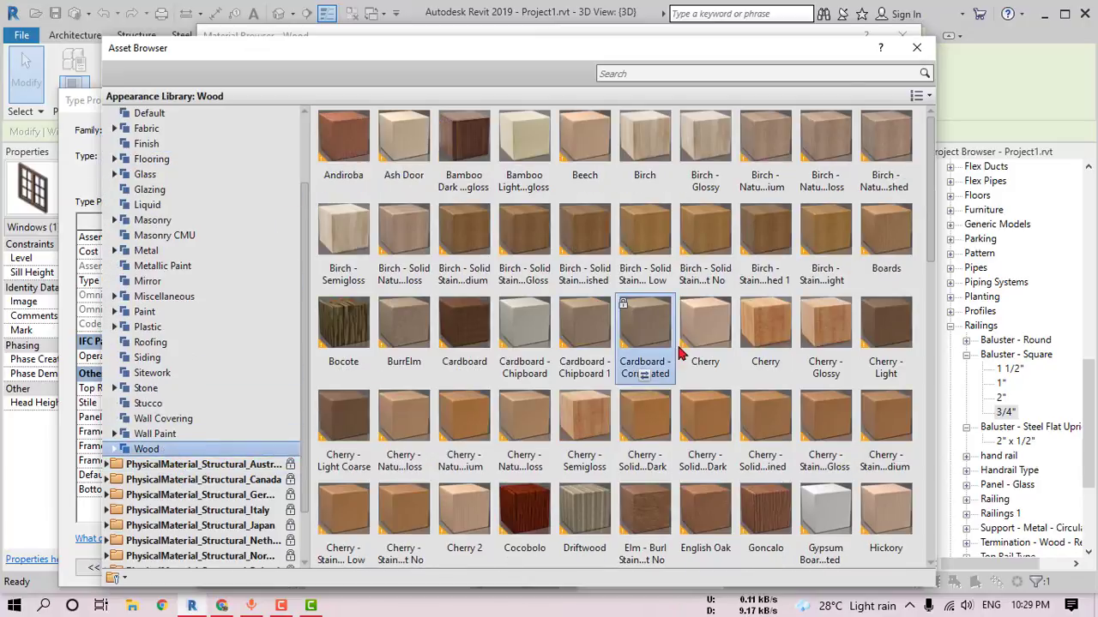
{"action": "scroll", "coordinate": [643, 343], "scroll_direction": "down", "scroll_amount": 5}
{"action": "scroll", "coordinate": [671, 341], "scroll_direction": "up", "scroll_amount": 4}
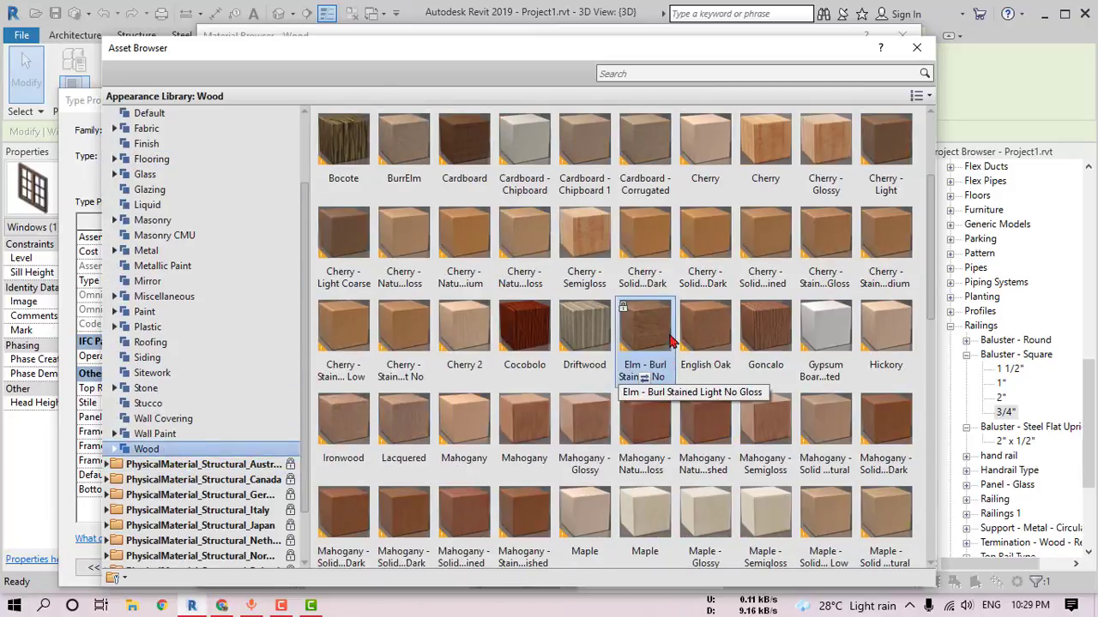
{"action": "left_click", "coordinate": [584, 463]}
{"action": "left_click", "coordinate": [916, 48]}
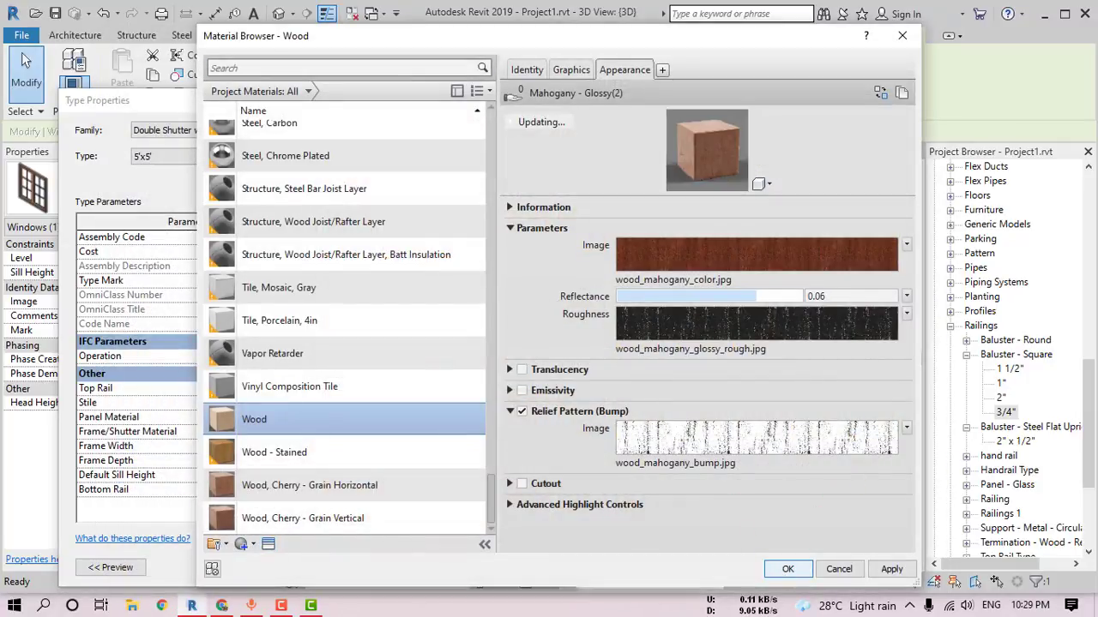
{"action": "left_click", "coordinate": [787, 569]}
{"action": "left_click", "coordinate": [373, 566]}
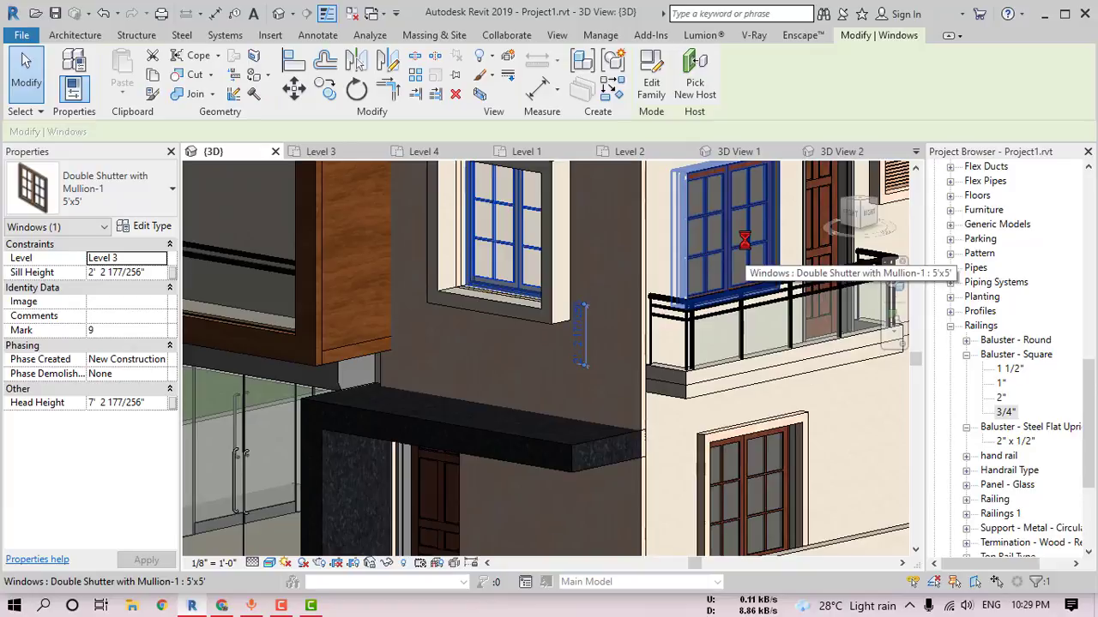
Step: Clear the window selection and orbit the model toward the upper façade windows
{"action": "scroll", "coordinate": [583, 309], "scroll_direction": "down", "scroll_amount": 3}
{"action": "scroll", "coordinate": [600, 330], "scroll_direction": "down", "scroll_amount": 2}
{"action": "key", "text": "Escape"}
{"action": "middle_click_drag", "start_coordinate": [601, 330], "coordinate": [621, 367], "text": "shift"}
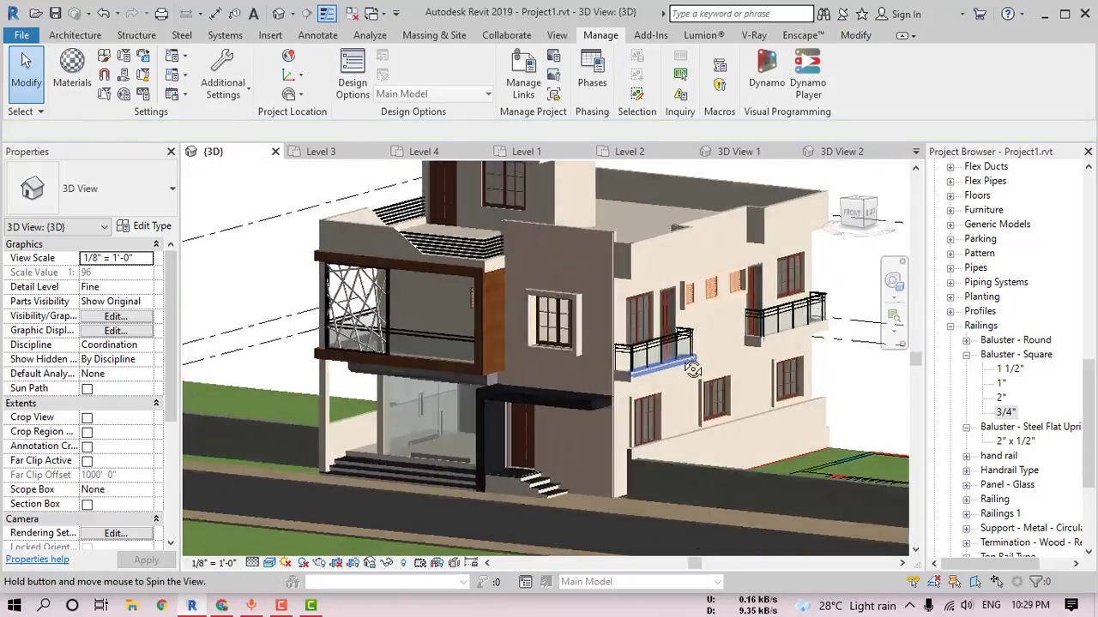
{"action": "scroll", "coordinate": [622, 367], "scroll_direction": "up", "scroll_amount": 3}
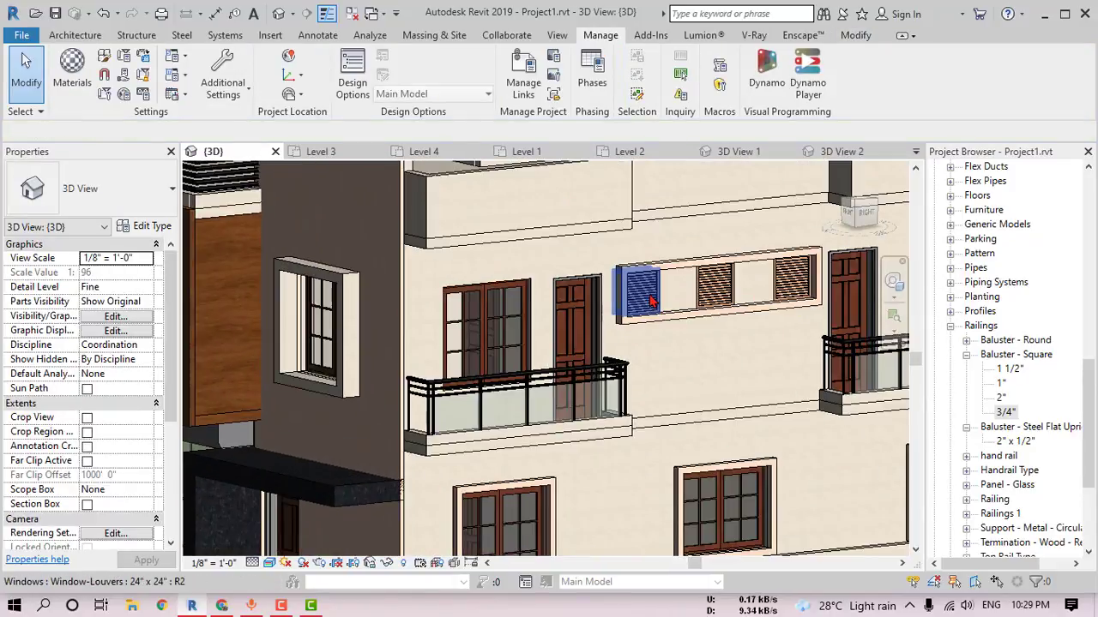
{"action": "mouse_move", "coordinate": [622, 368]}
{"action": "middle_mouse_down", "text": "shift"}
{"action": "mouse_move", "coordinate": [637, 335]}
{"action": "mouse_move", "coordinate": [697, 350]}
{"action": "mouse_move", "coordinate": [712, 324]}
{"action": "mouse_move", "coordinate": [600, 343]}
{"action": "mouse_move", "coordinate": [580, 313]}
{"action": "middle_mouse_up", "text": "shift"}
{"action": "scroll", "coordinate": [566, 343], "scroll_direction": "up", "scroll_amount": 3}
{"action": "scroll", "coordinate": [562, 343], "scroll_direction": "up", "scroll_amount": 1}
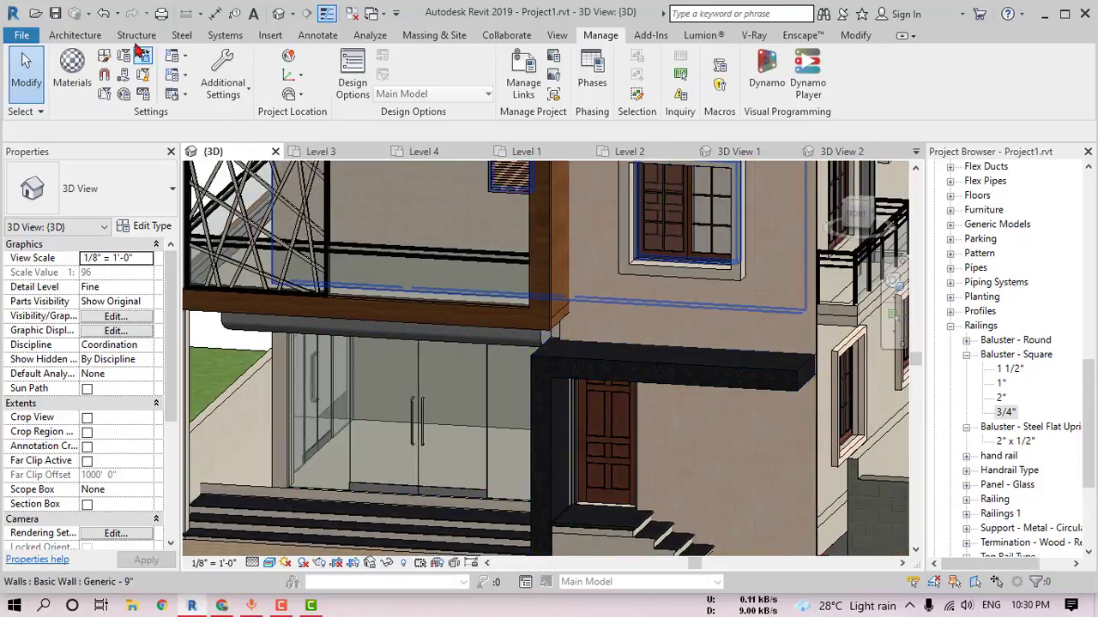
Step: Open the project materials with MAT and select the Glass material
{"action": "key", "text": "m"}
{"action": "key", "text": "a"}
{"action": "key", "text": "t"}
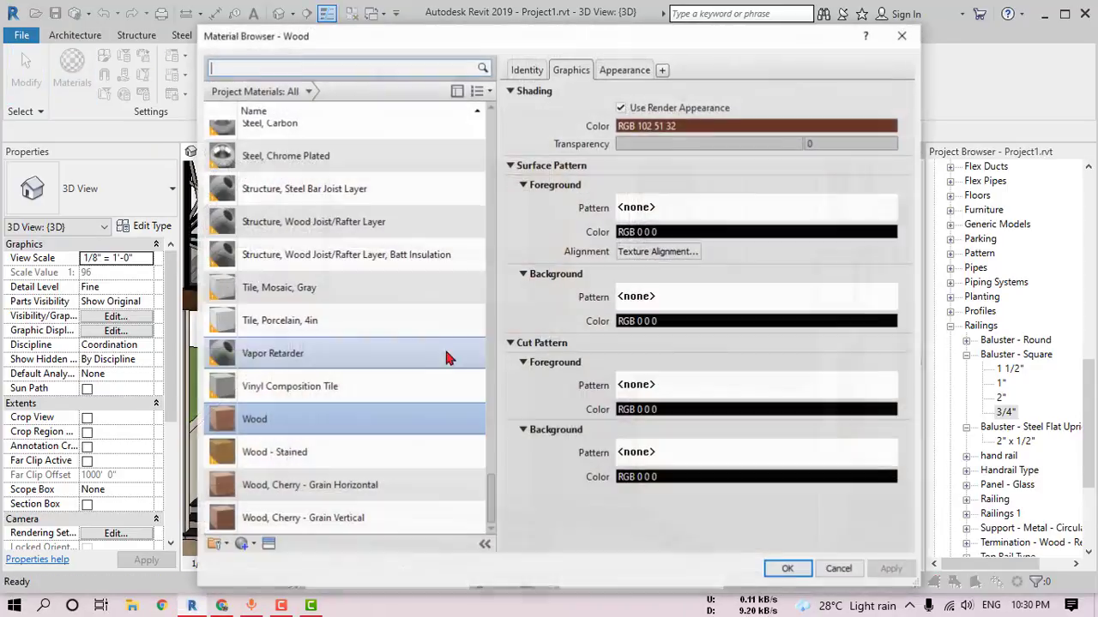
{"action": "scroll", "coordinate": [496, 429], "scroll_direction": "up", "scroll_amount": 3}
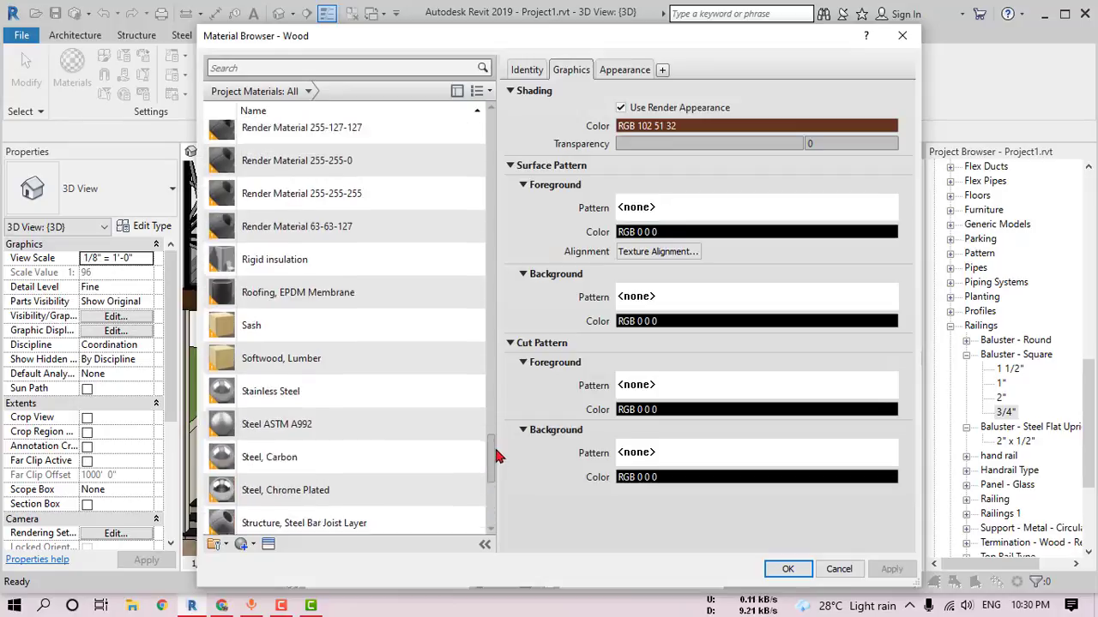
{"action": "scroll", "coordinate": [496, 429], "scroll_direction": "up", "scroll_amount": 5}
{"action": "scroll", "coordinate": [498, 411], "scroll_direction": "up", "scroll_amount": 5}
{"action": "scroll", "coordinate": [502, 369], "scroll_direction": "up", "scroll_amount": 2}
{"action": "scroll", "coordinate": [497, 343], "scroll_direction": "up", "scroll_amount": 3}
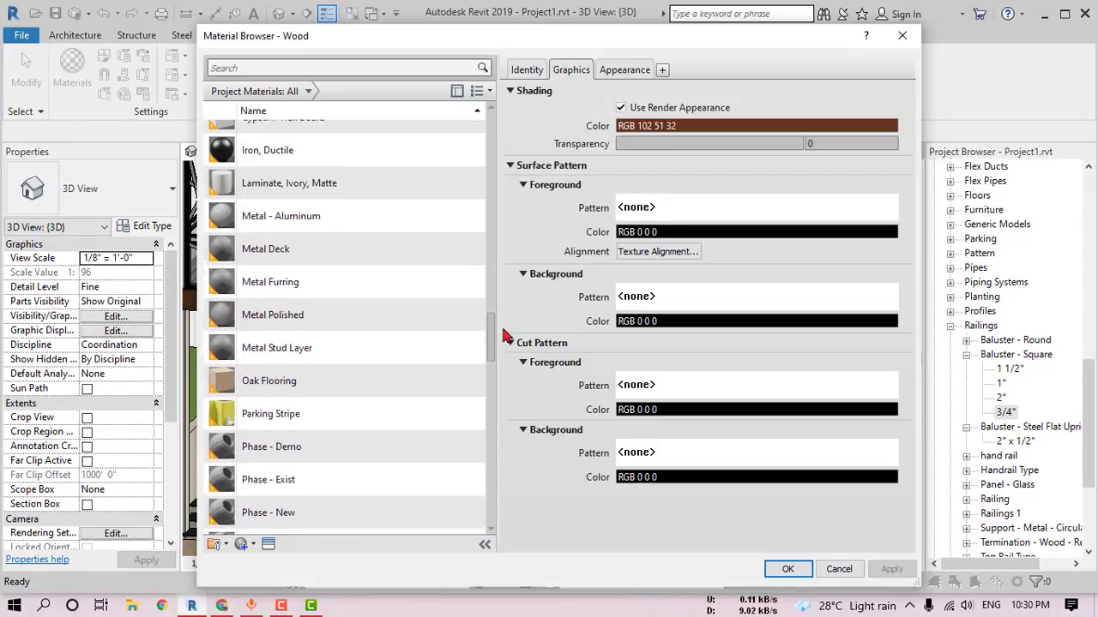
{"action": "scroll", "coordinate": [497, 340], "scroll_direction": "up", "scroll_amount": 3}
{"action": "scroll", "coordinate": [412, 309], "scroll_direction": "up", "scroll_amount": 1}
{"action": "left_click", "coordinate": [319, 294]}
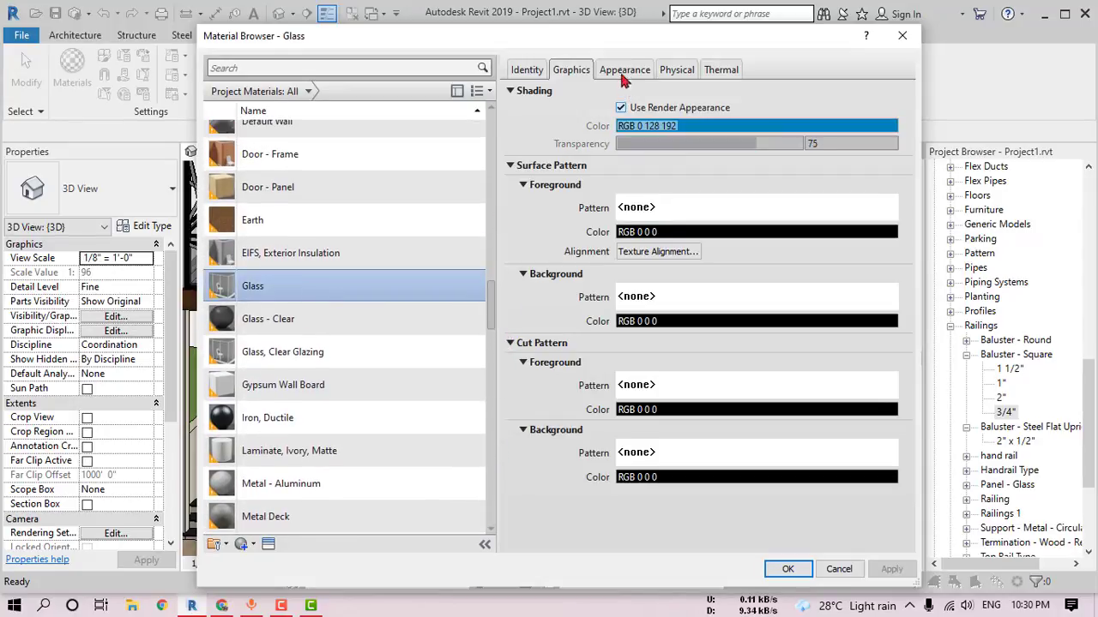
Step: Set the Glass glazing colour to Blue and reflectance to 90, then confirm
{"action": "left_click", "coordinate": [624, 69]}
{"action": "left_click", "coordinate": [734, 244]}
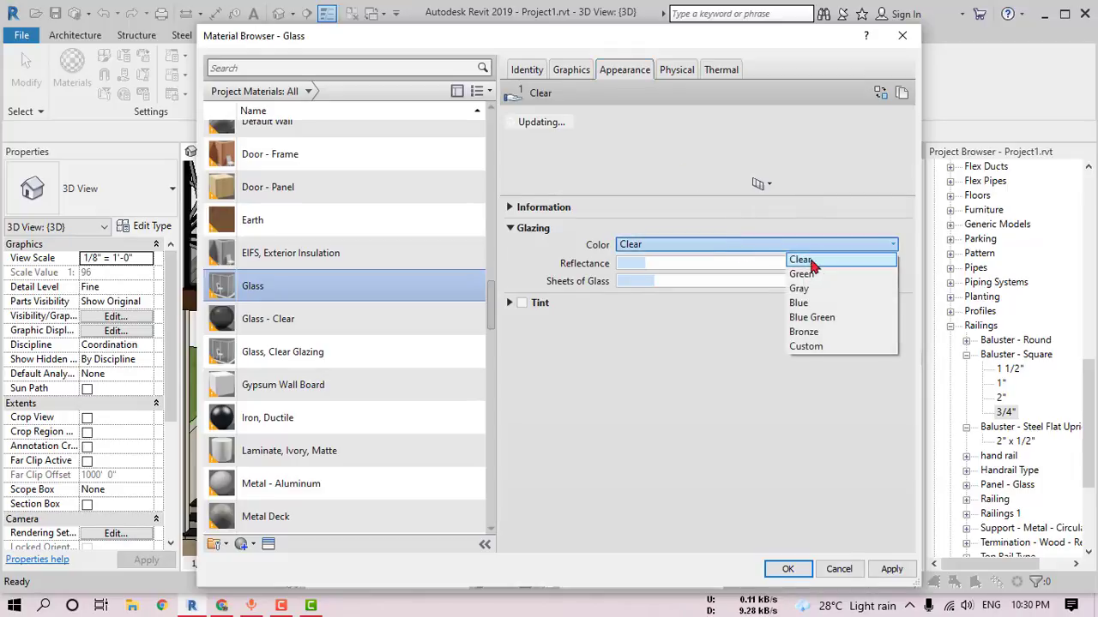
{"action": "left_click", "coordinate": [799, 303]}
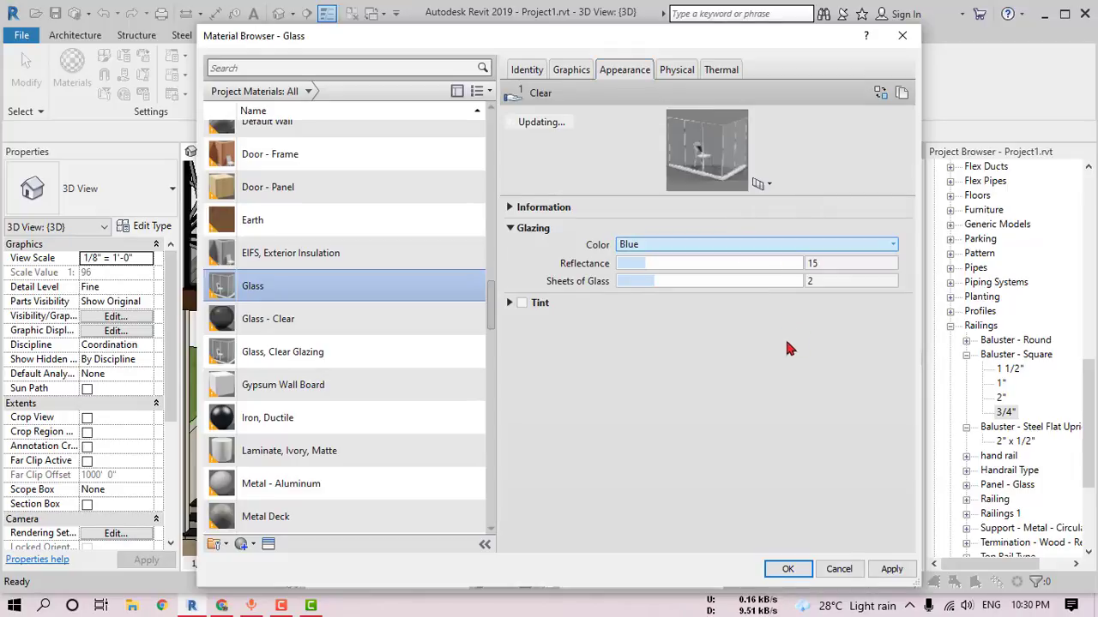
{"action": "left_click_drag", "start_coordinate": [649, 267], "coordinate": [774, 267]}
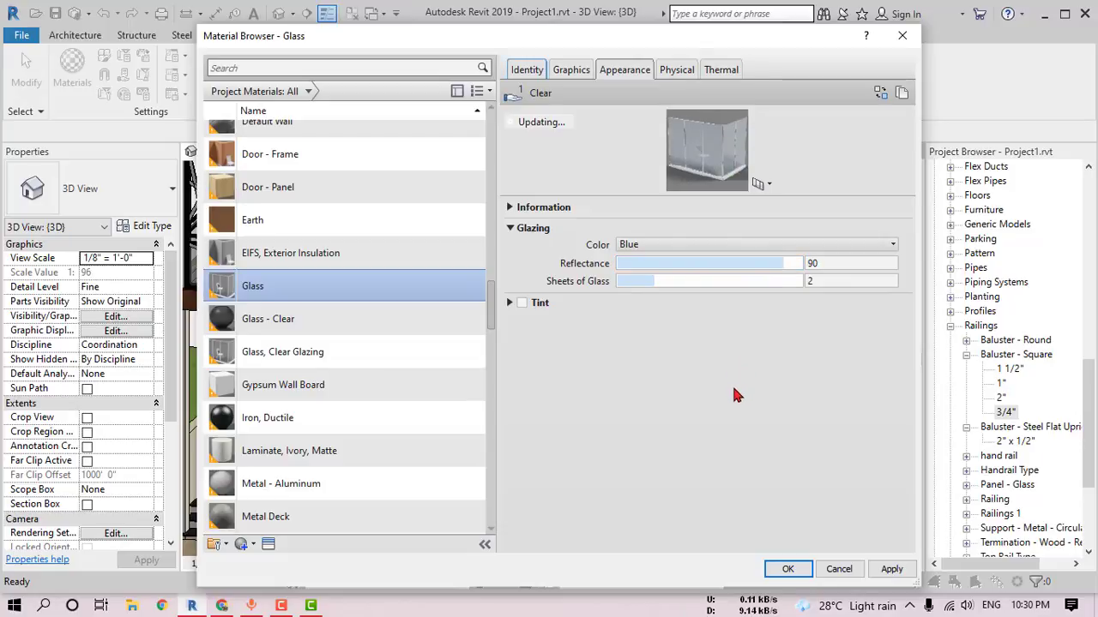
{"action": "left_click", "coordinate": [785, 576]}
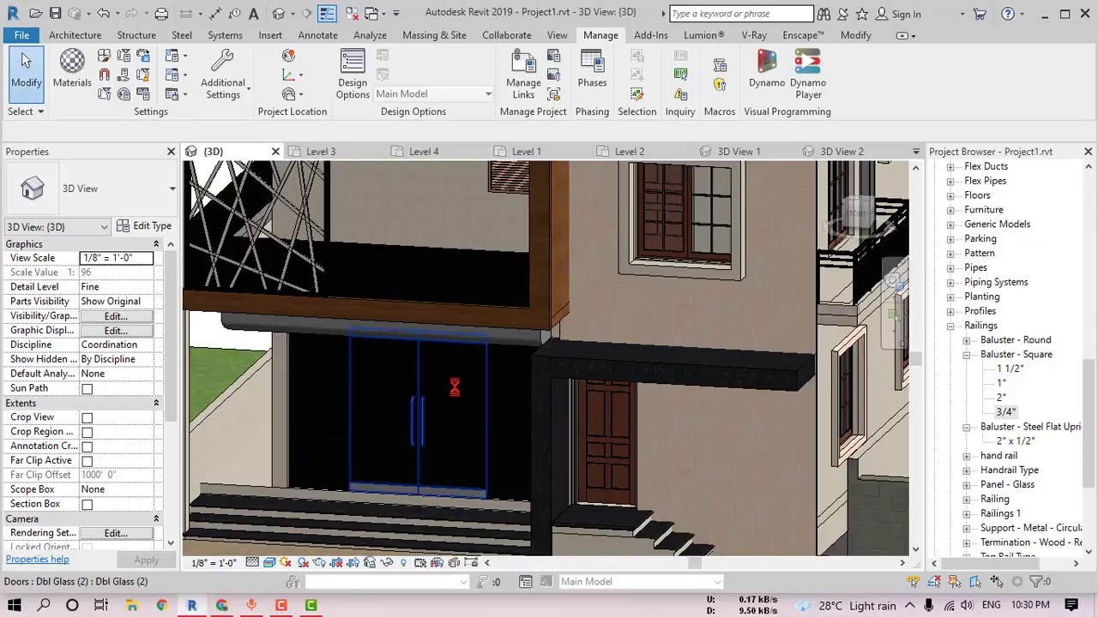
{"action": "scroll", "coordinate": [455, 387], "scroll_direction": "down", "scroll_amount": 5}
{"action": "mouse_move", "coordinate": [549, 382]}
{"action": "middle_mouse_down", "text": "shift"}
{"action": "mouse_move", "coordinate": [645, 378]}
{"action": "mouse_move", "coordinate": [556, 419]}
{"action": "middle_mouse_up", "text": "shift"}
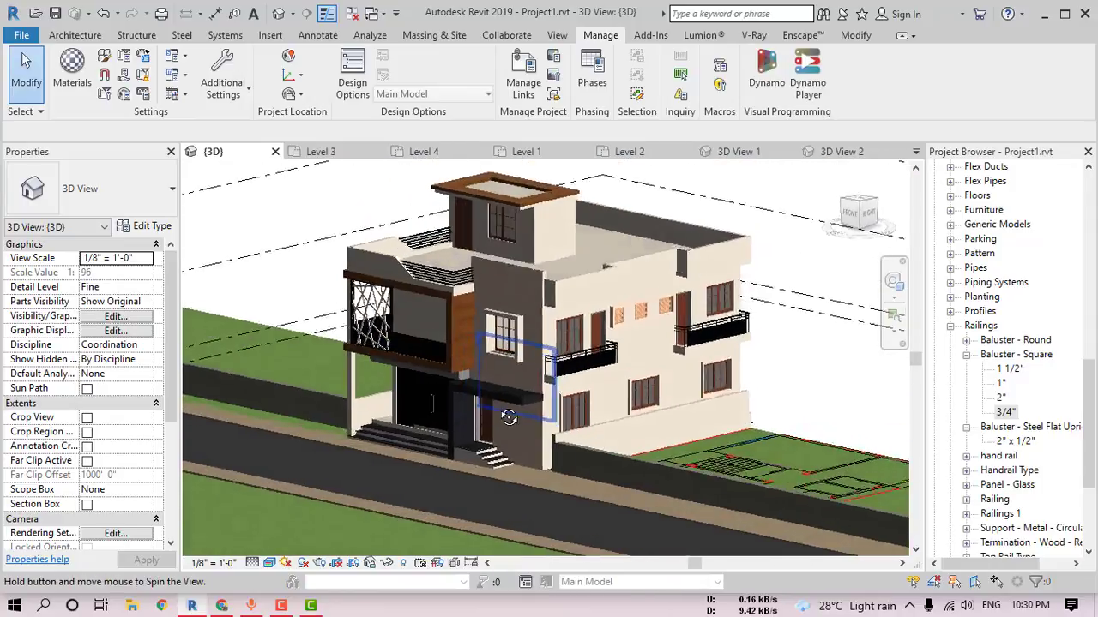
{"action": "scroll", "coordinate": [556, 419], "scroll_direction": "up", "scroll_amount": 3}
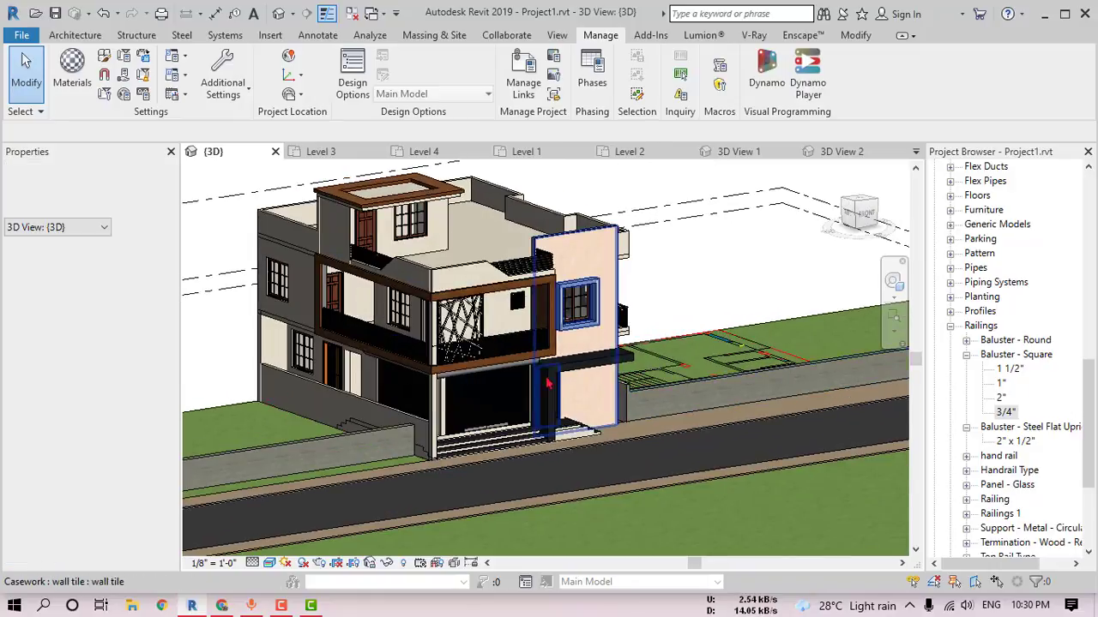
{"action": "scroll", "coordinate": [587, 347], "scroll_direction": "up", "scroll_amount": 3}
{"action": "scroll", "coordinate": [587, 347], "scroll_direction": "up", "scroll_amount": 2}
{"action": "mouse_move", "coordinate": [588, 348]}
{"action": "middle_mouse_down", "text": "shift"}
{"action": "mouse_move", "coordinate": [708, 338]}
{"action": "mouse_move", "coordinate": [588, 384]}
{"action": "mouse_move", "coordinate": [458, 310]}
{"action": "middle_mouse_up", "text": "shift"}
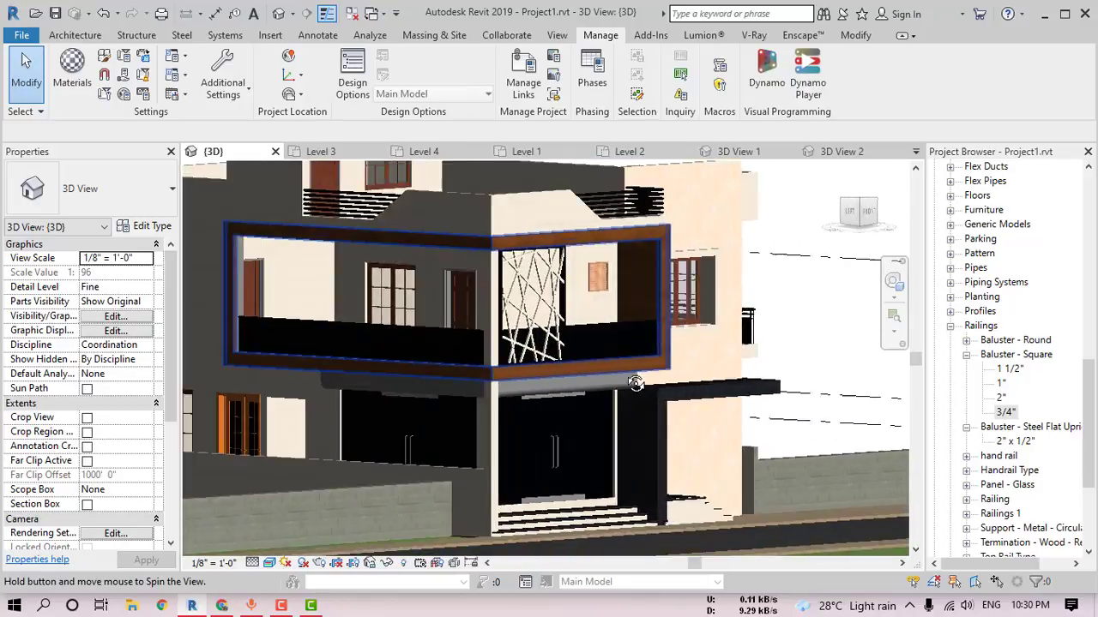
{"action": "scroll", "coordinate": [459, 310], "scroll_direction": "up", "scroll_amount": 3}
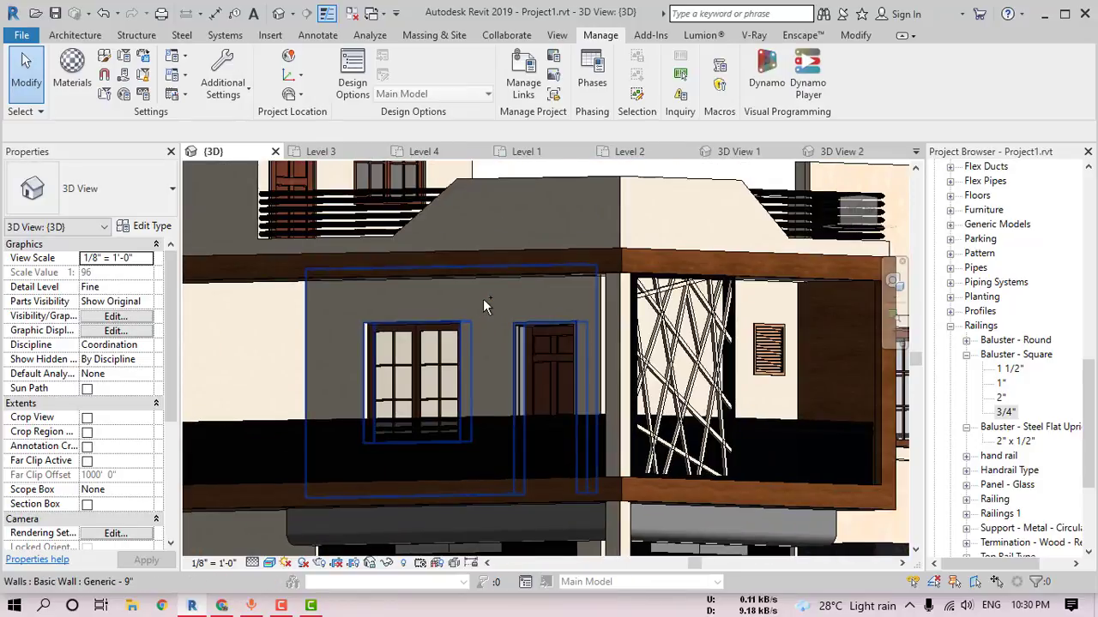
{"action": "left_click_drag", "start_coordinate": [592, 321], "coordinate": [766, 321]}
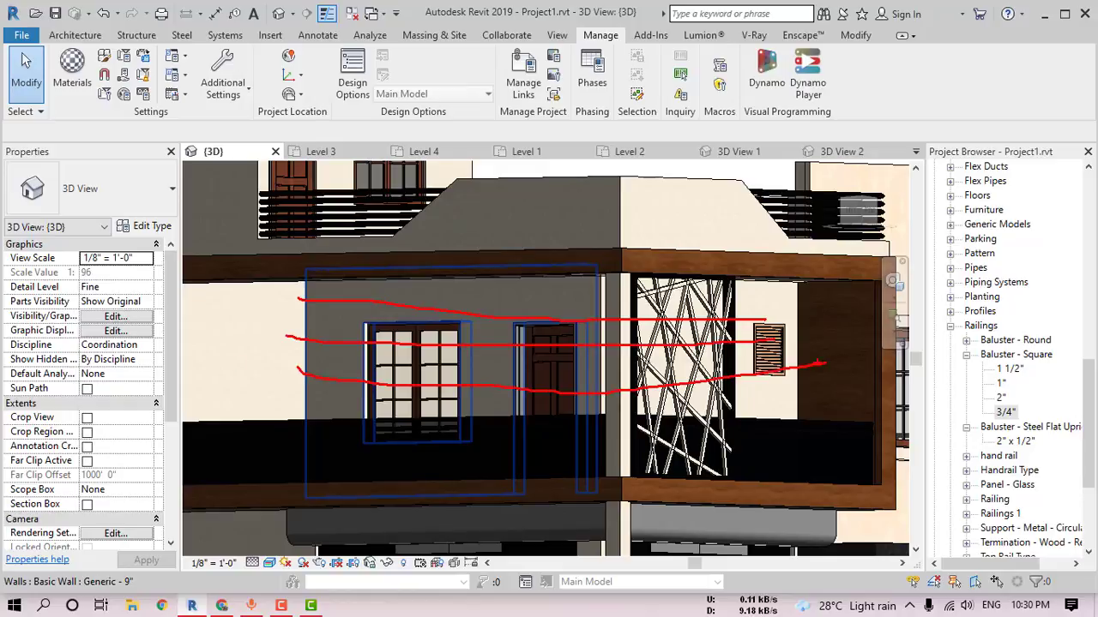
{"action": "mouse_move", "coordinate": [728, 294]}
{"action": "middle_mouse_down", "text": "shift"}
{"action": "mouse_move", "coordinate": [743, 365]}
{"action": "mouse_move", "coordinate": [723, 433]}
{"action": "mouse_move", "coordinate": [640, 387]}
{"action": "middle_mouse_up", "text": "shift"}
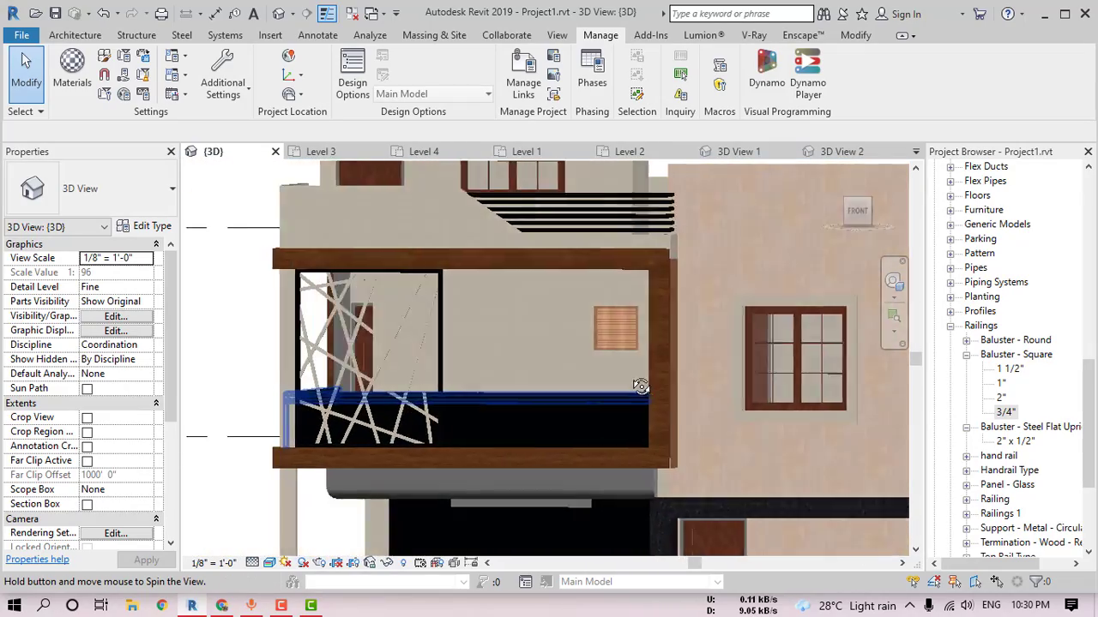
{"action": "mouse_move", "coordinate": [641, 387]}
{"action": "middle_mouse_down", "text": "shift"}
{"action": "mouse_move", "coordinate": [572, 359]}
{"action": "mouse_move", "coordinate": [730, 390]}
{"action": "middle_mouse_up", "text": "shift"}
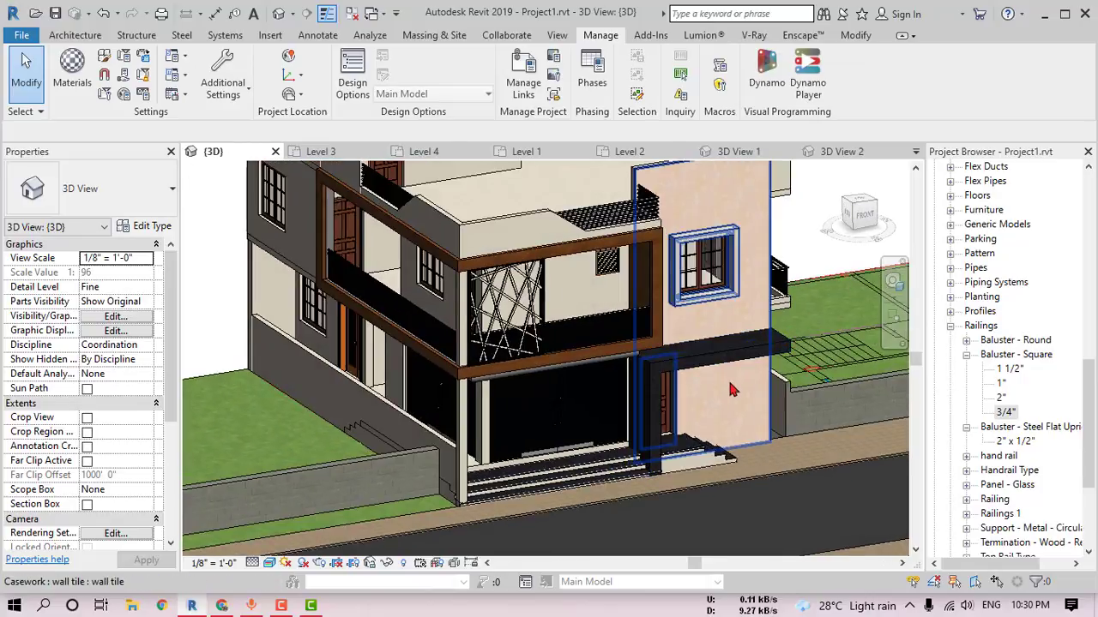
{"action": "scroll", "coordinate": [729, 391], "scroll_direction": "down", "scroll_amount": 2}
{"action": "scroll", "coordinate": [730, 391], "scroll_direction": "down", "scroll_amount": 2}
{"action": "middle_click_drag", "start_coordinate": [730, 390], "coordinate": [669, 403], "text": "shift"}
{"action": "scroll", "coordinate": [686, 399], "scroll_direction": "up", "scroll_amount": 2}
{"action": "scroll", "coordinate": [689, 397], "scroll_direction": "up", "scroll_amount": 1}
{"action": "scroll", "coordinate": [668, 403], "scroll_direction": "down", "scroll_amount": 2}
Step: Start the Enscape real-time renderer from the Enscape ribbon
{"action": "left_click", "coordinate": [803, 38]}
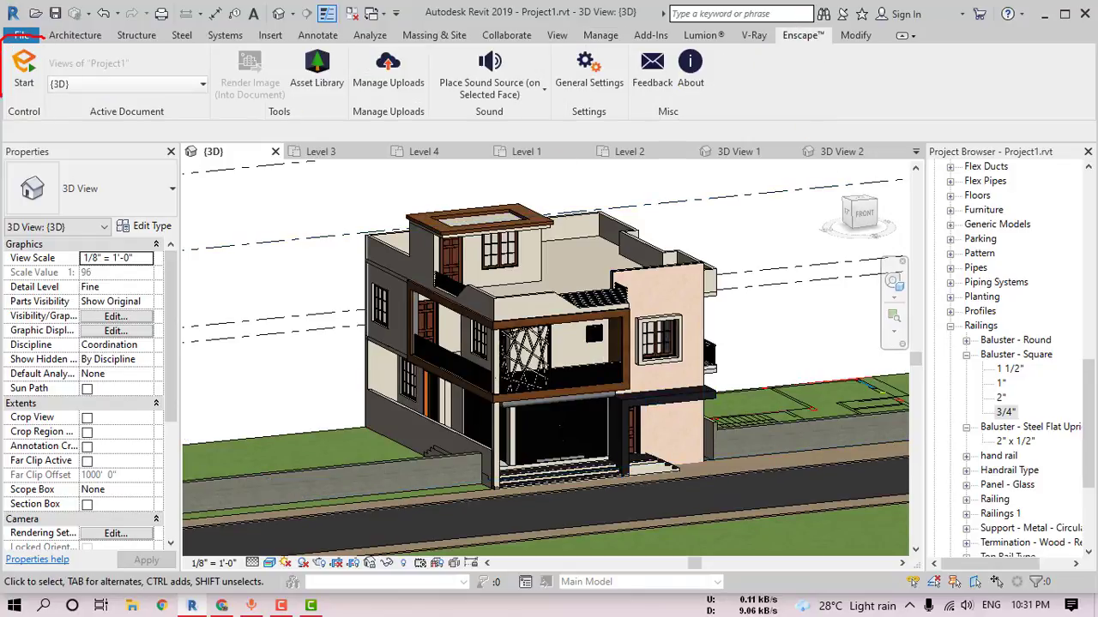
{"action": "left_click", "coordinate": [30, 75]}
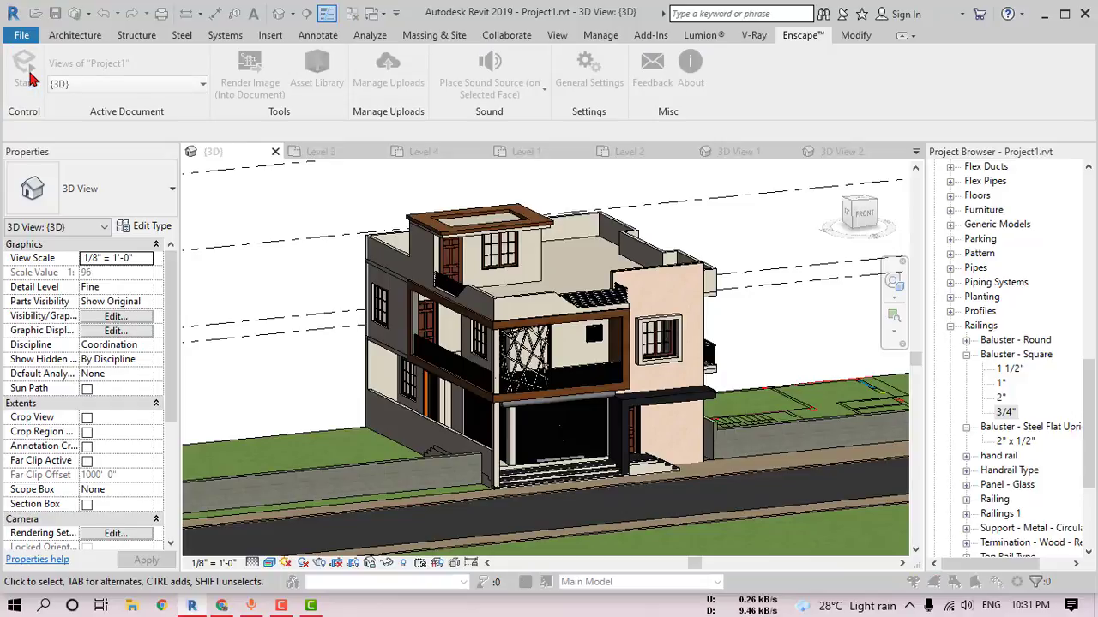
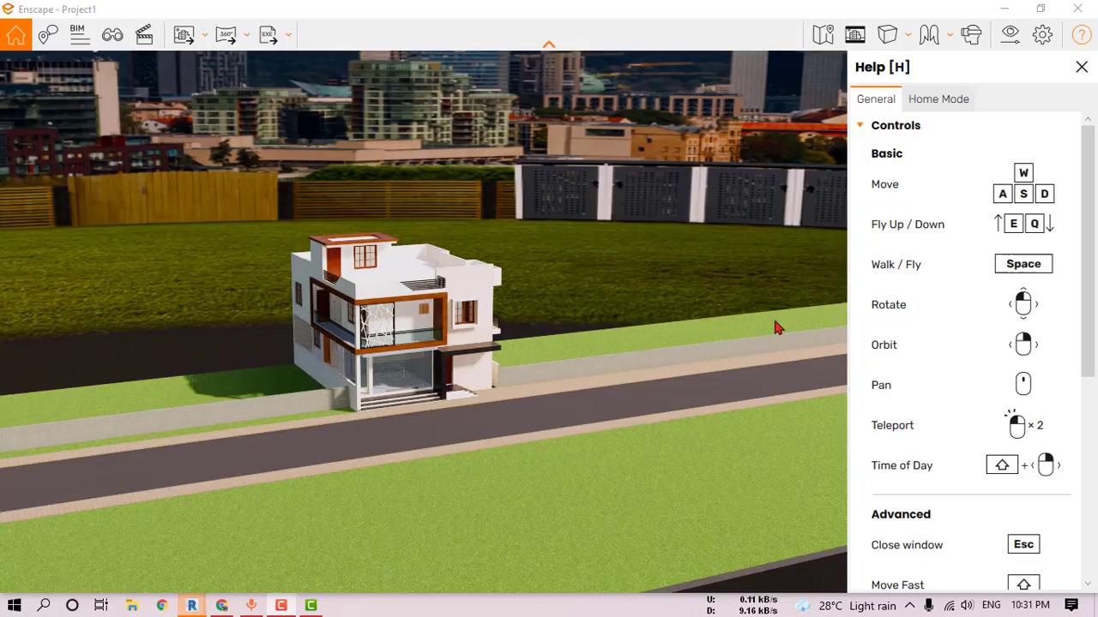
Step: Zoom toward the house and orbit down to an eye-level front view with the city behind
{"action": "scroll", "coordinate": [397, 377], "scroll_direction": "up", "scroll_amount": 2}
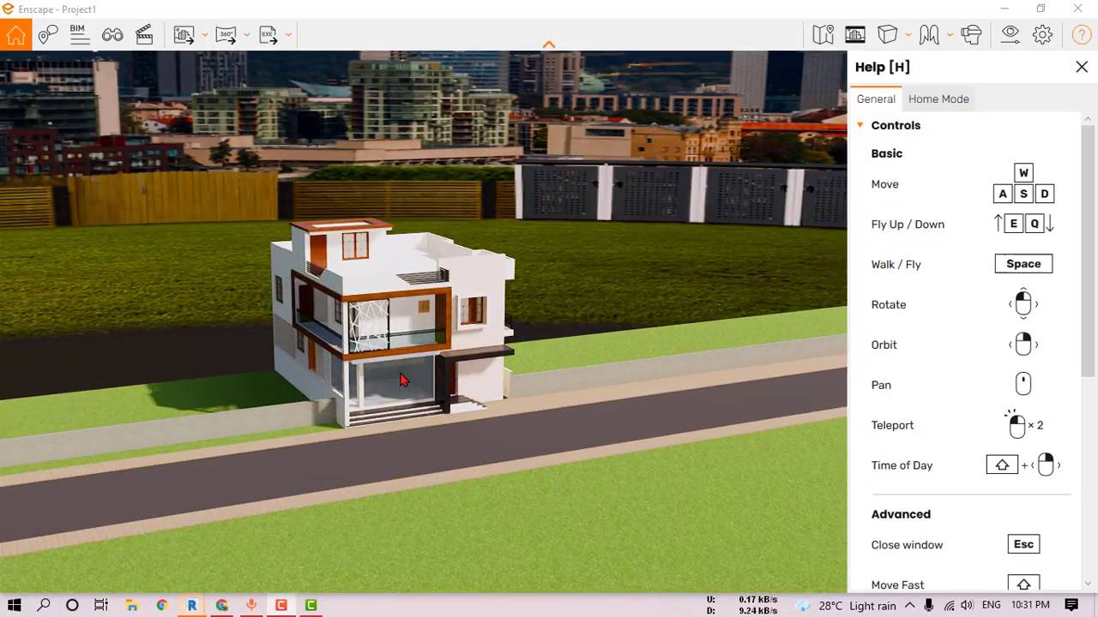
{"action": "scroll", "coordinate": [407, 358], "scroll_direction": "up", "scroll_amount": 3}
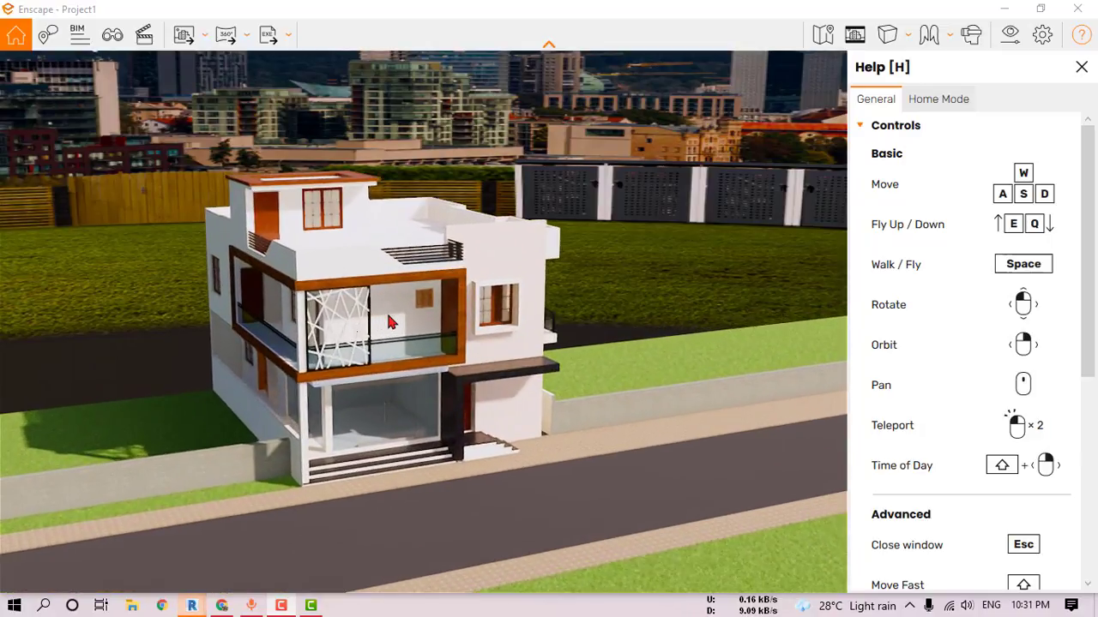
{"action": "mouse_move", "coordinate": [385, 313]}
{"action": "right_mouse_down"}
{"action": "mouse_move", "coordinate": [384, 258]}
{"action": "mouse_move", "coordinate": [206, 257]}
{"action": "right_mouse_up"}
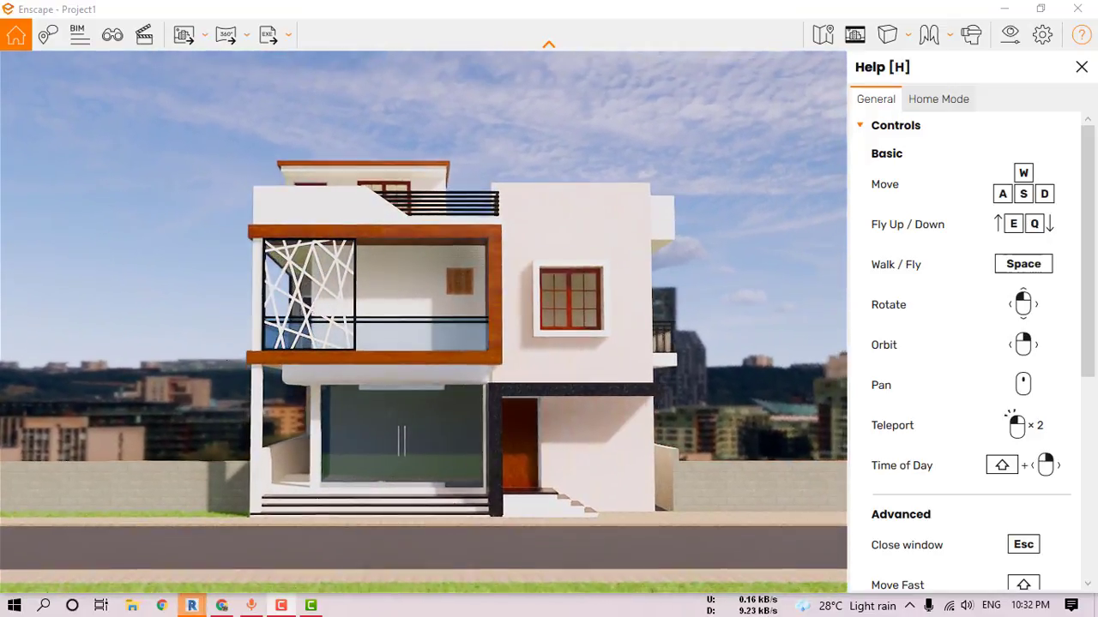
{"action": "right_click_drag", "start_coordinate": [505, 391], "coordinate": [512, 391]}
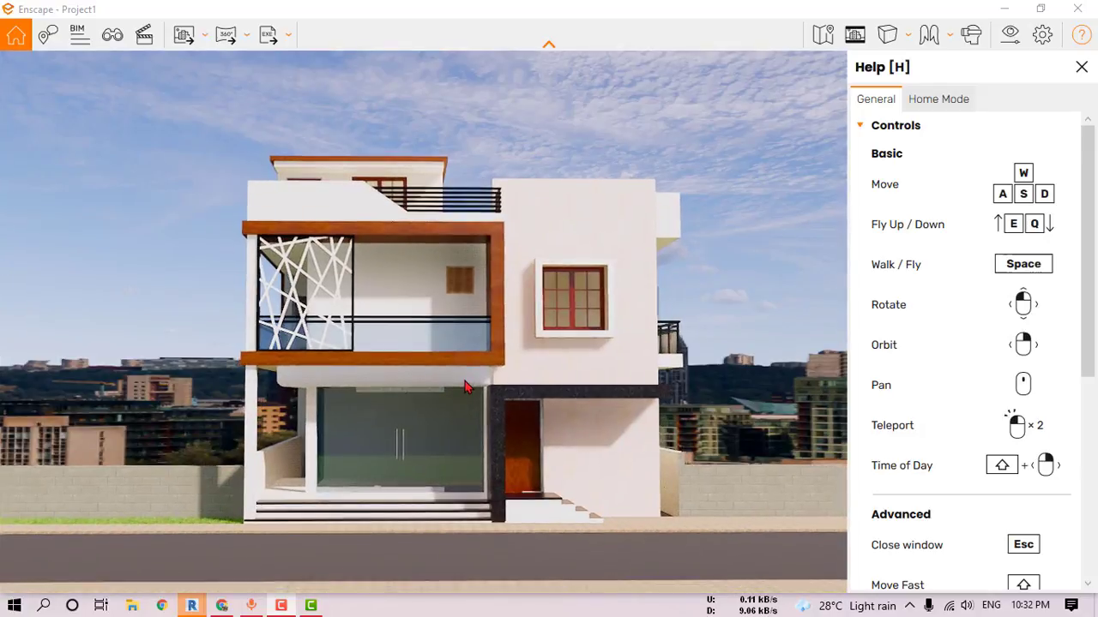
{"action": "mouse_move", "coordinate": [466, 385]}
{"action": "right_mouse_down"}
{"action": "mouse_move", "coordinate": [499, 391]}
{"action": "mouse_move", "coordinate": [490, 370]}
{"action": "right_mouse_up"}
Step: Narrow the field of view to 38° and nudge the camera closer to the house
{"action": "left_click", "coordinate": [1009, 35]}
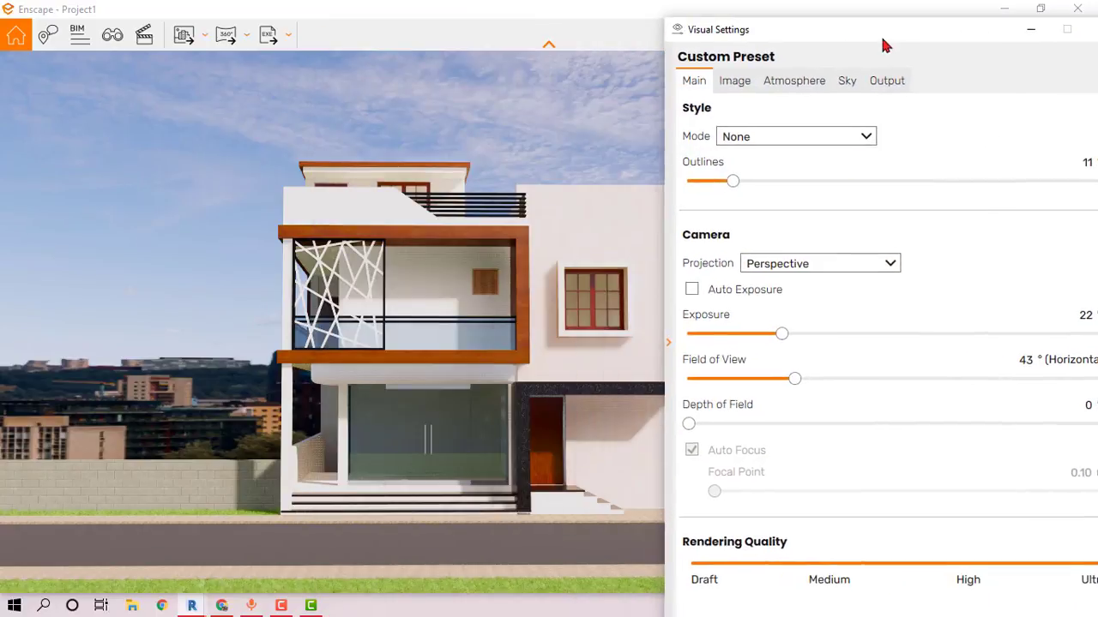
{"action": "left_click_drag", "start_coordinate": [797, 380], "coordinate": [777, 381]}
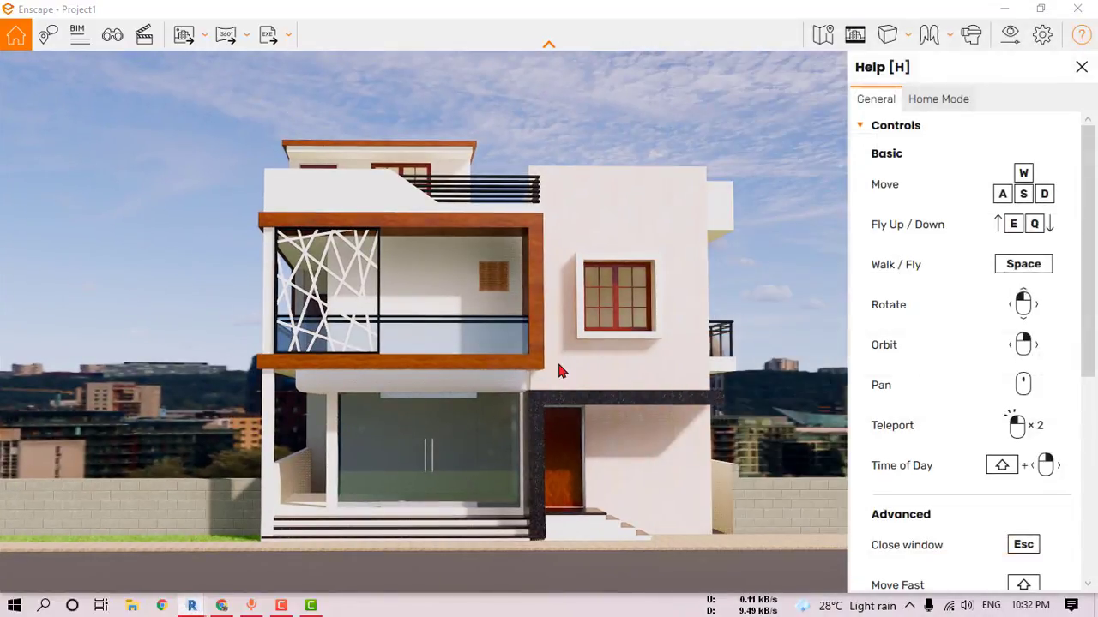
{"action": "key", "text": "d"}
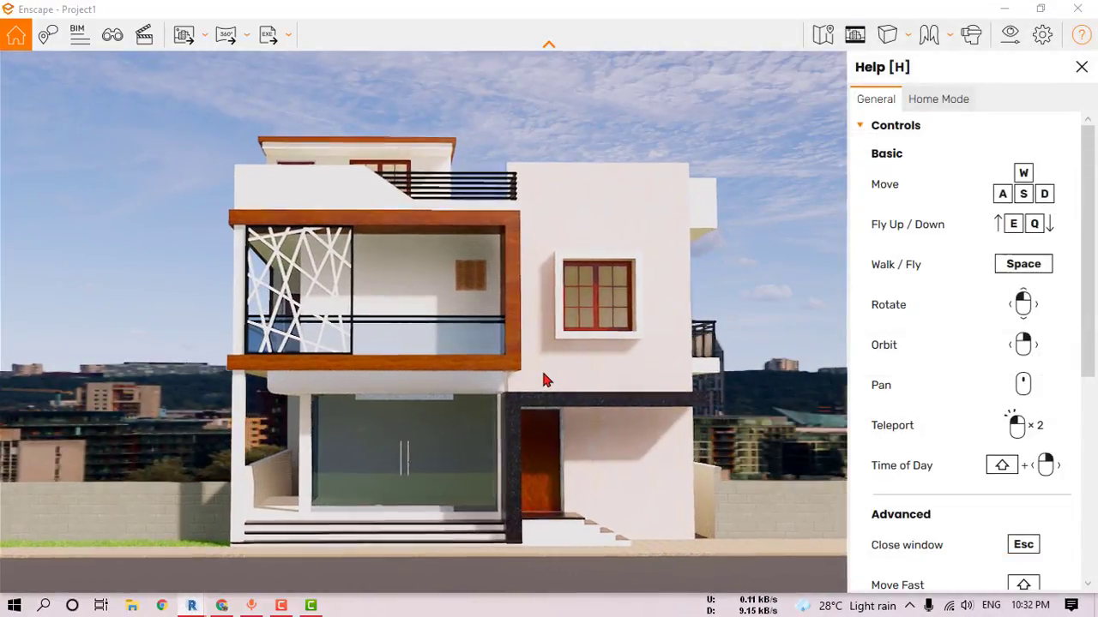
{"action": "key", "text": "w"}
{"action": "key", "text": "a"}
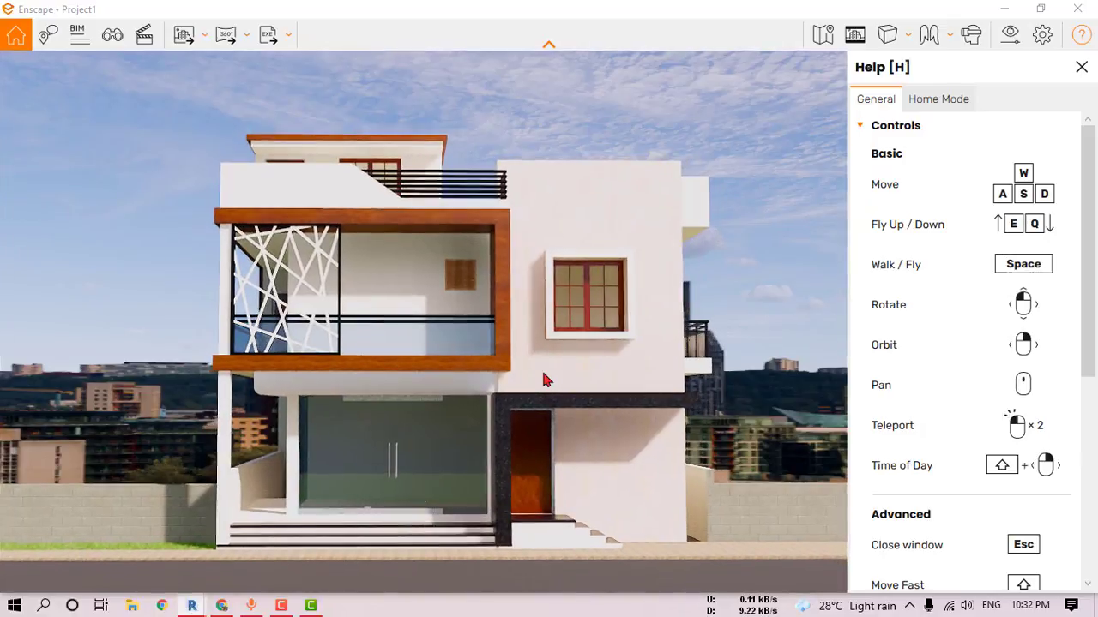
Step: Change the sky's horizon source from Town to White Cubes and close Visual Settings
{"action": "left_click", "coordinate": [1004, 37]}
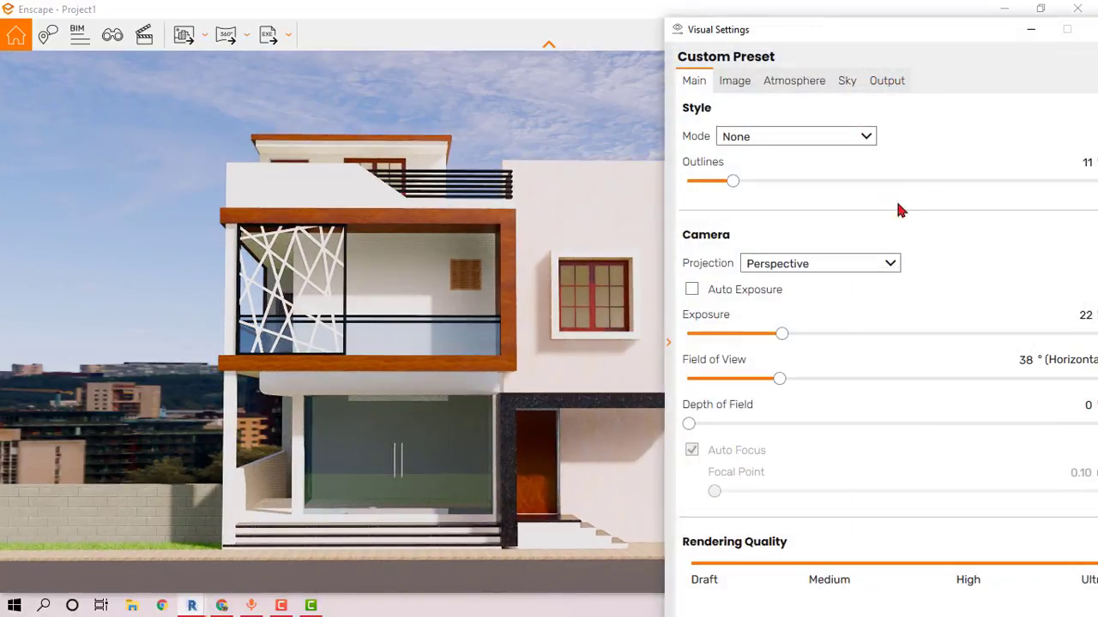
{"action": "left_click", "coordinate": [845, 80]}
{"action": "left_click", "coordinate": [812, 174]}
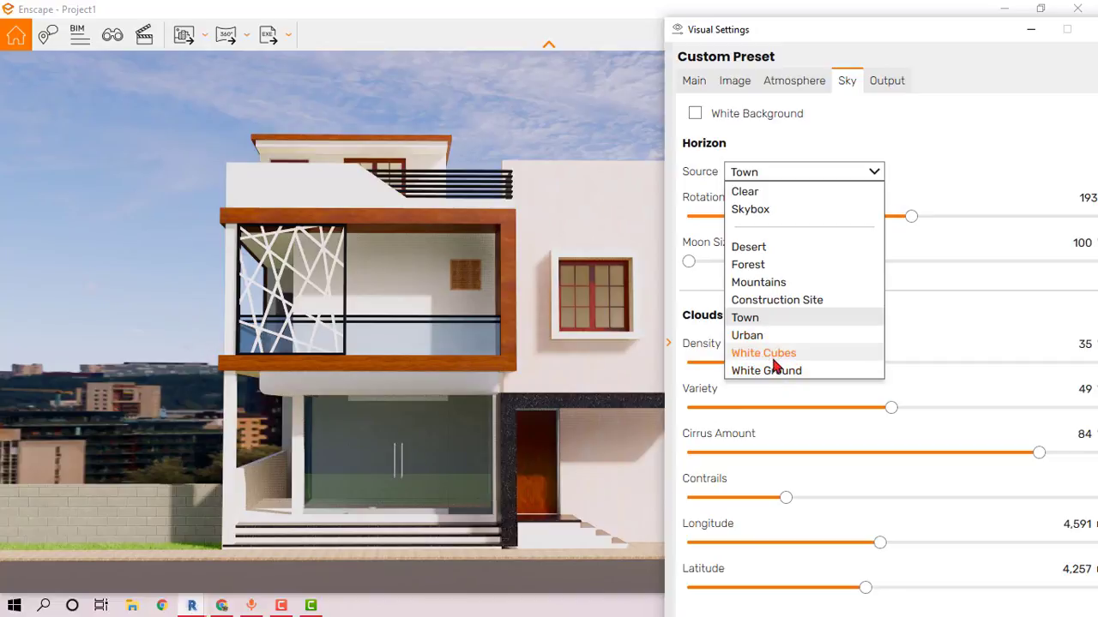
{"action": "left_click", "coordinate": [775, 353]}
{"action": "left_click_drag", "start_coordinate": [1071, 36], "coordinate": [978, 34]}
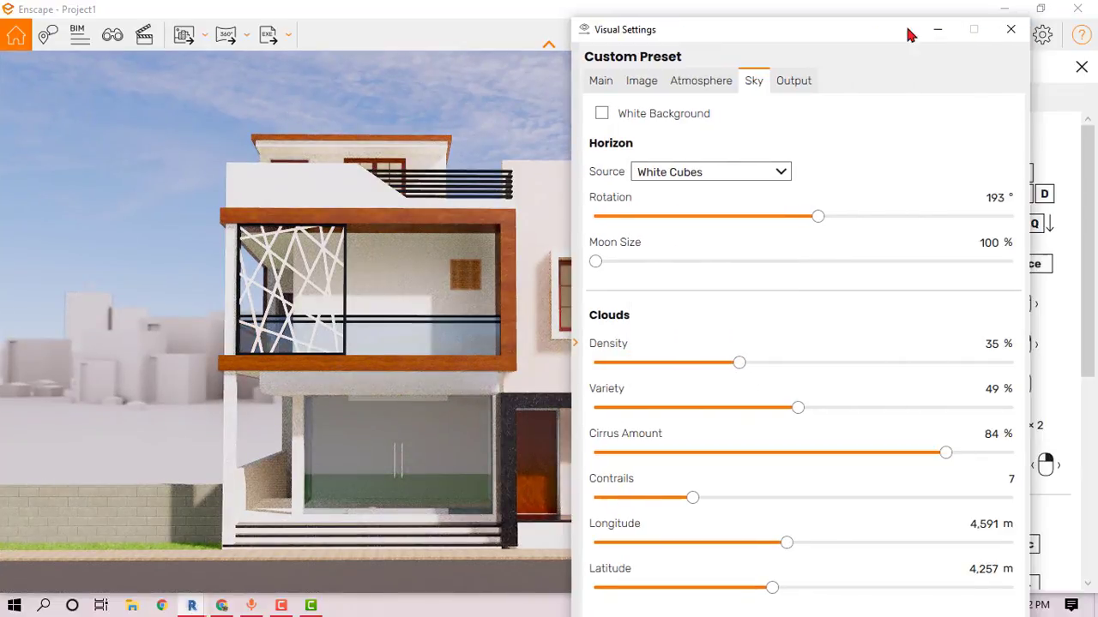
{"action": "left_click", "coordinate": [1009, 32]}
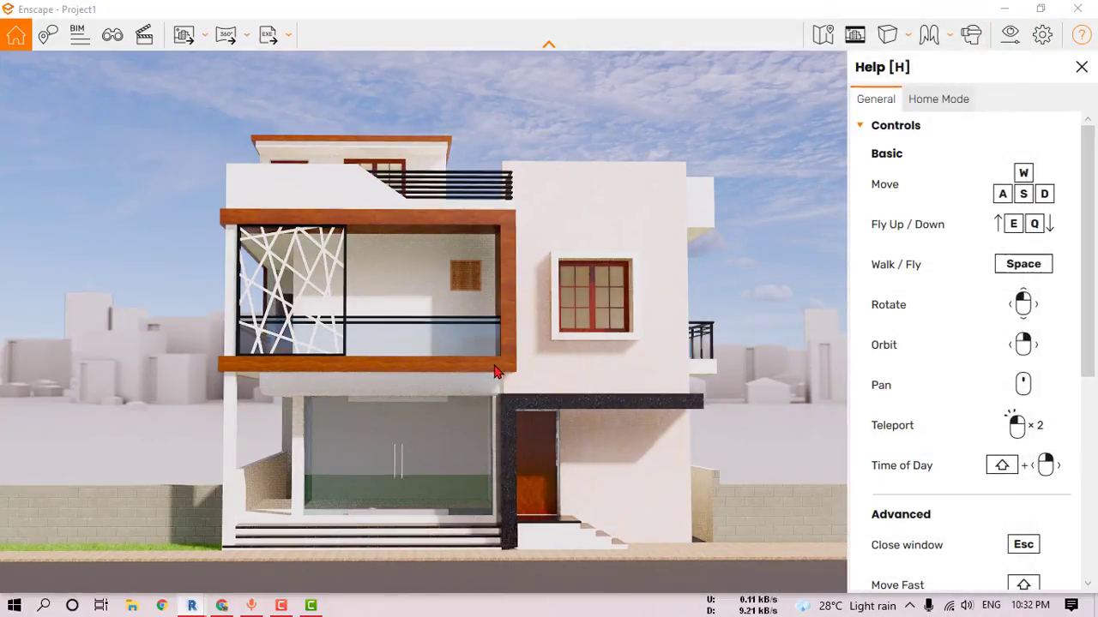
Step: Adjust camera height, preview dusk lighting, return to bright daylight, and reopen Visual Settings
{"action": "key", "text": "q"}
{"action": "key", "text": "e"}
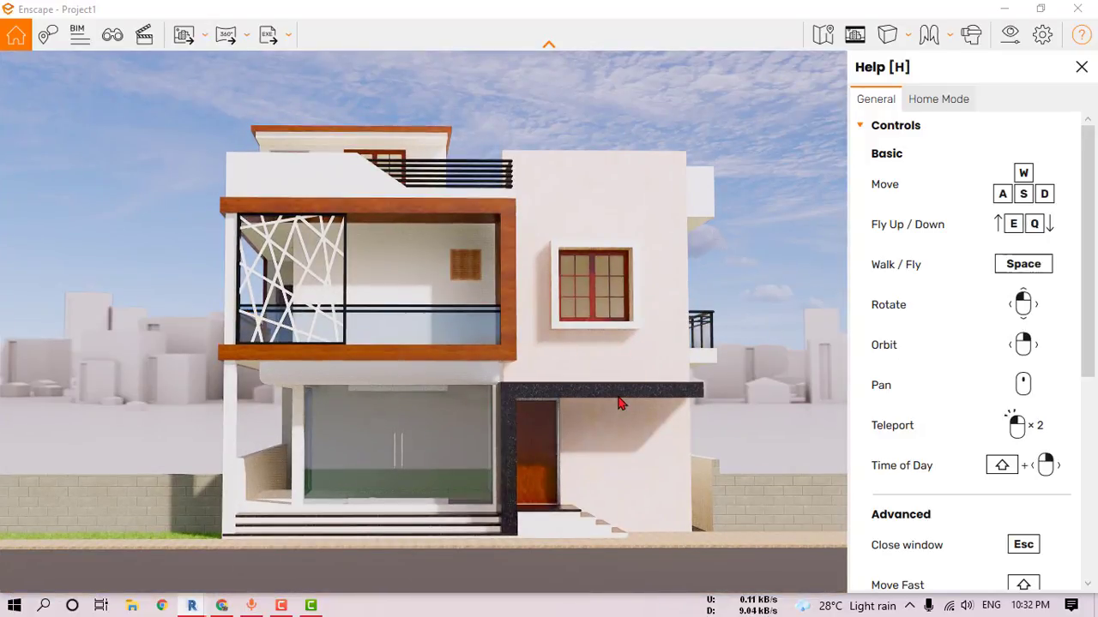
{"action": "key", "text": "u"}
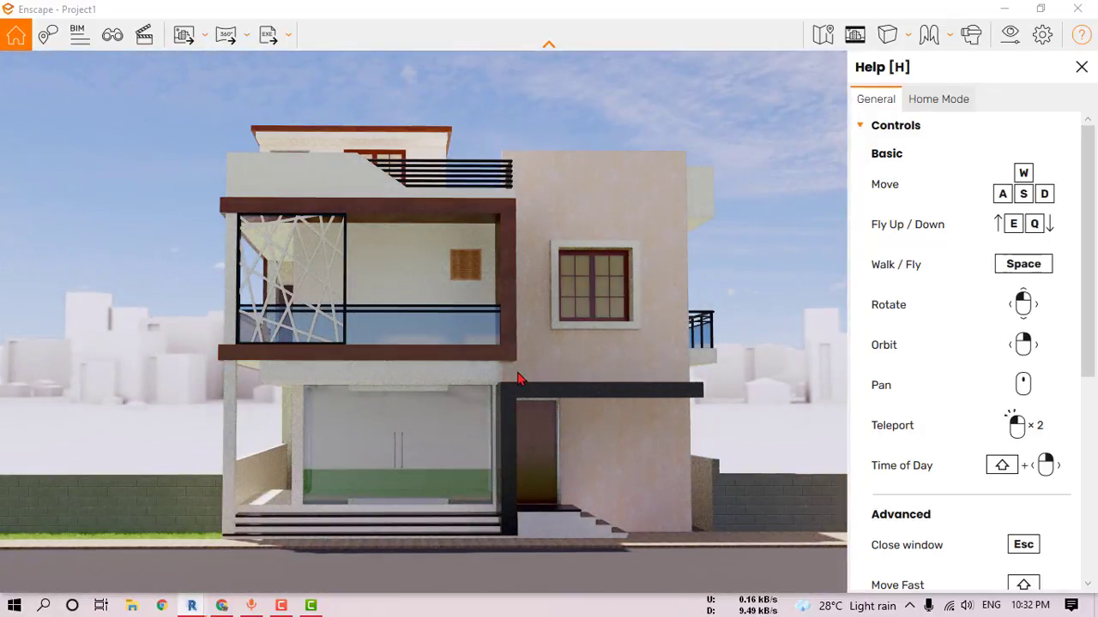
{"action": "key", "text": "u"}
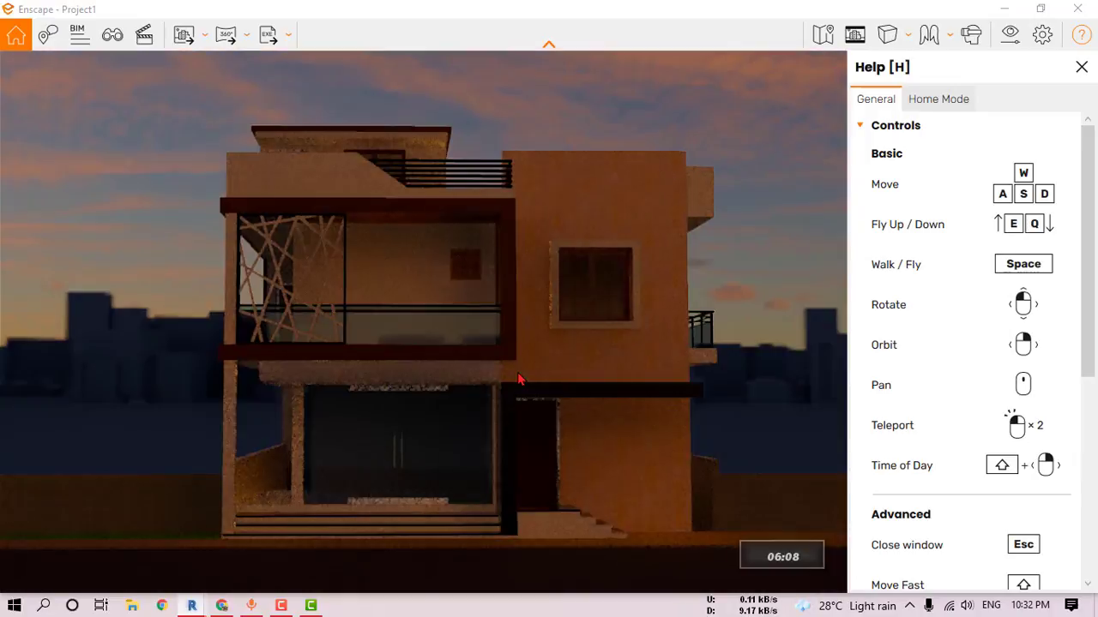
{"action": "key", "text": "i"}
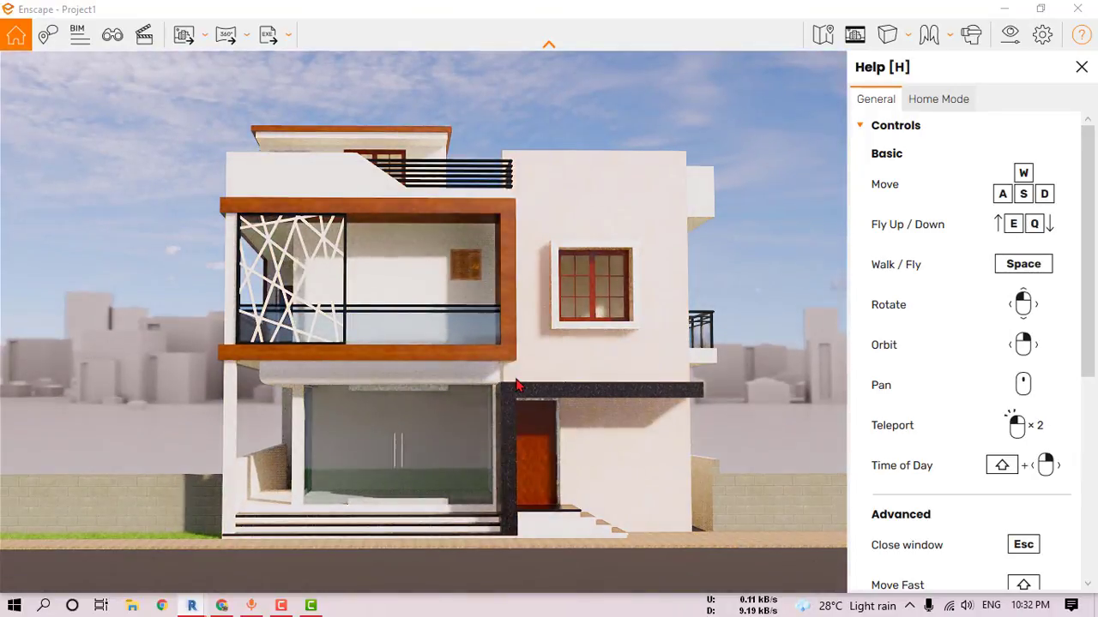
{"action": "key", "text": "u"}
{"action": "key", "text": "i"}
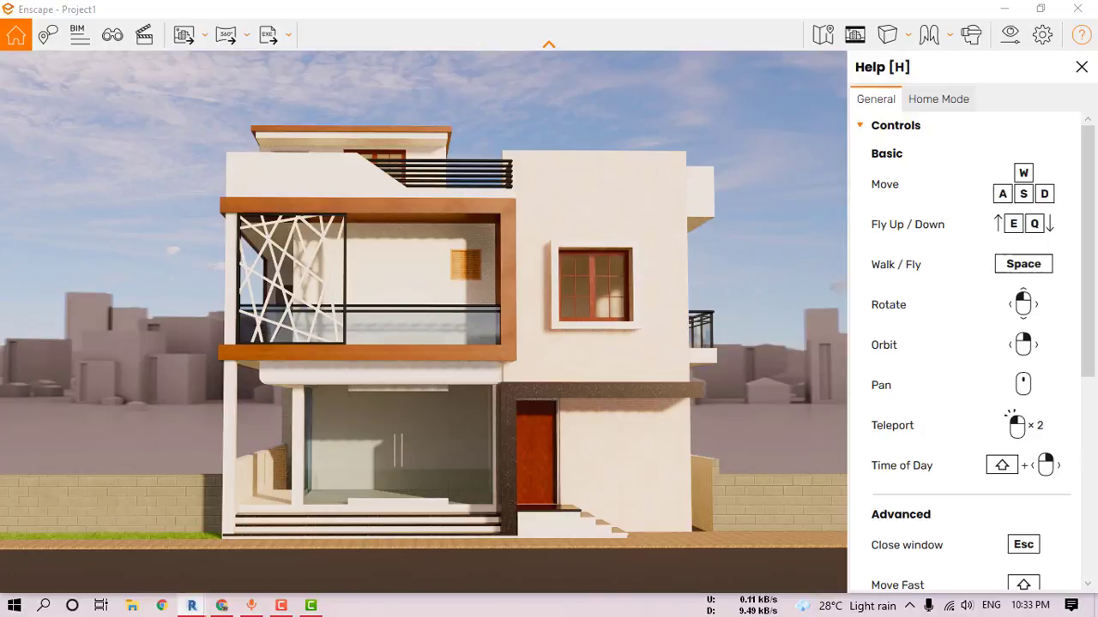
{"action": "left_click_drag", "start_coordinate": [566, 157], "coordinate": [526, 216]}
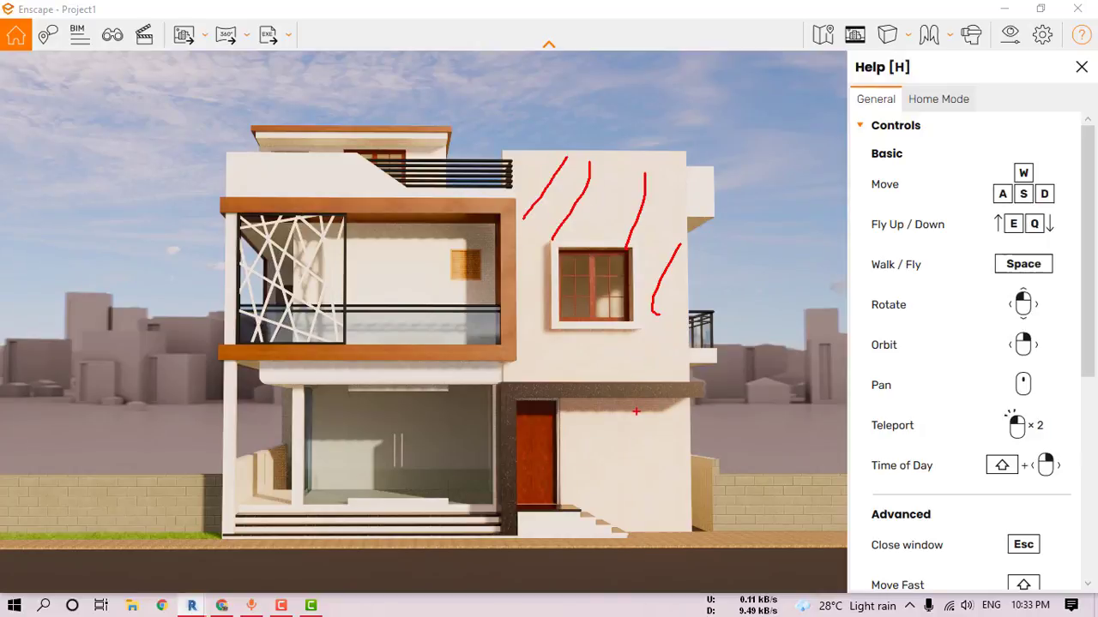
{"action": "left_click", "coordinate": [1009, 34]}
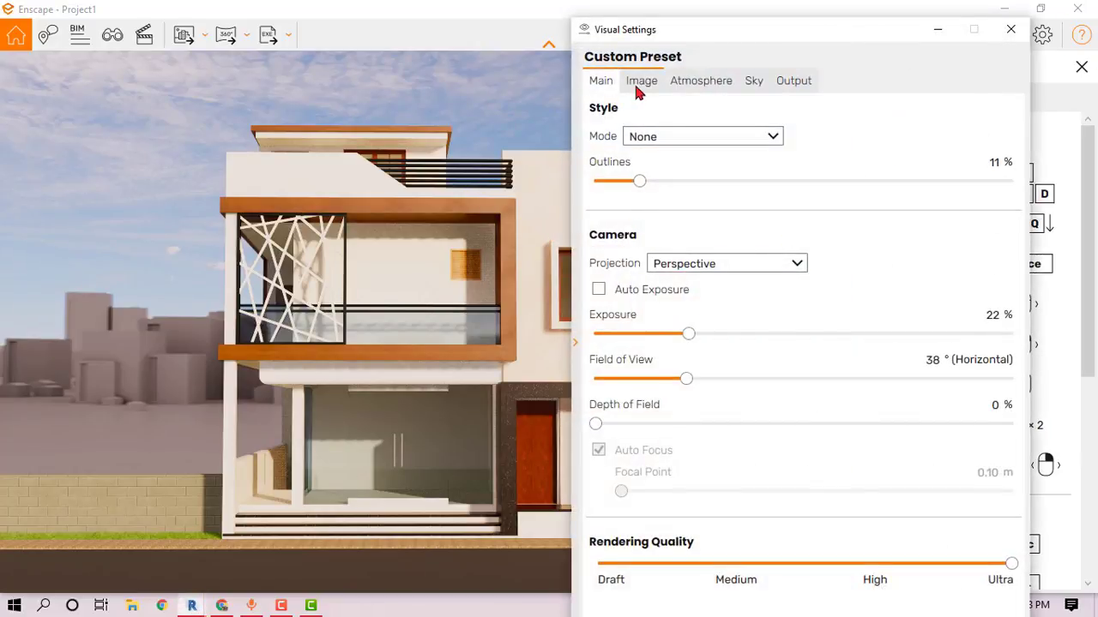
Step: Set the camera exposure to about 14%, then close Visual Settings
{"action": "left_click", "coordinate": [641, 80]}
{"action": "left_click_drag", "start_coordinate": [789, 56], "coordinate": [887, 58]}
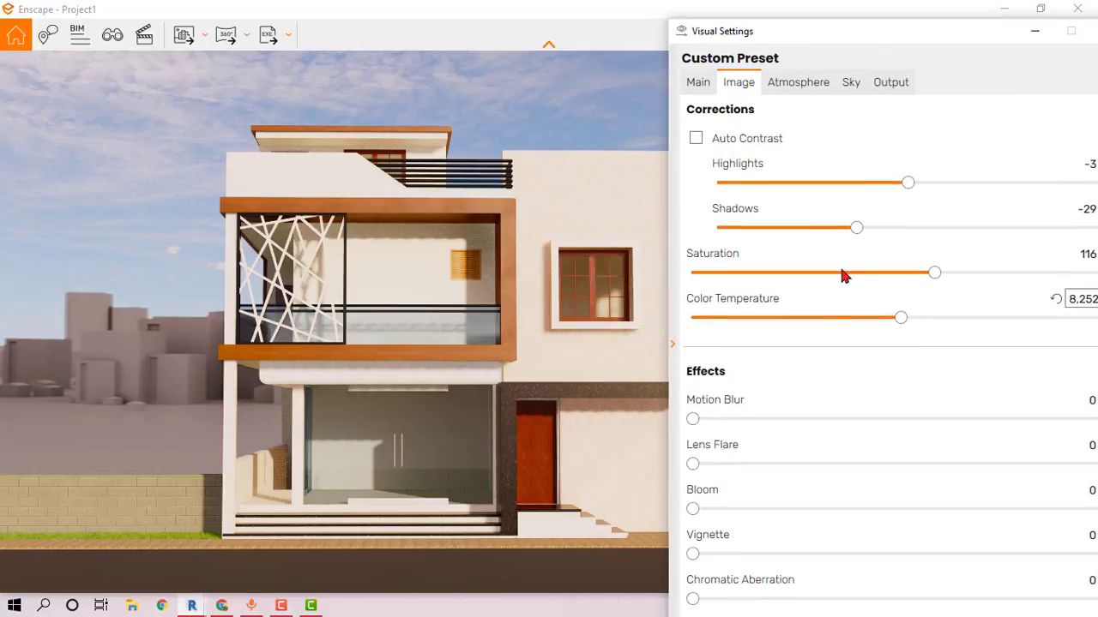
{"action": "left_click", "coordinate": [698, 84]}
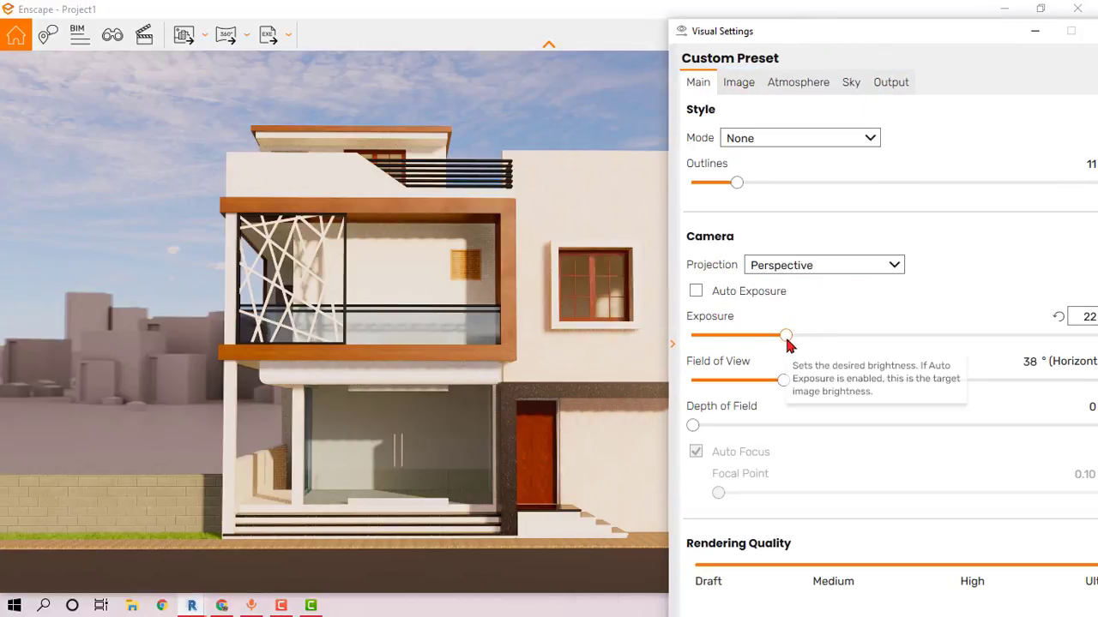
{"action": "left_click_drag", "start_coordinate": [772, 336], "coordinate": [692, 336]}
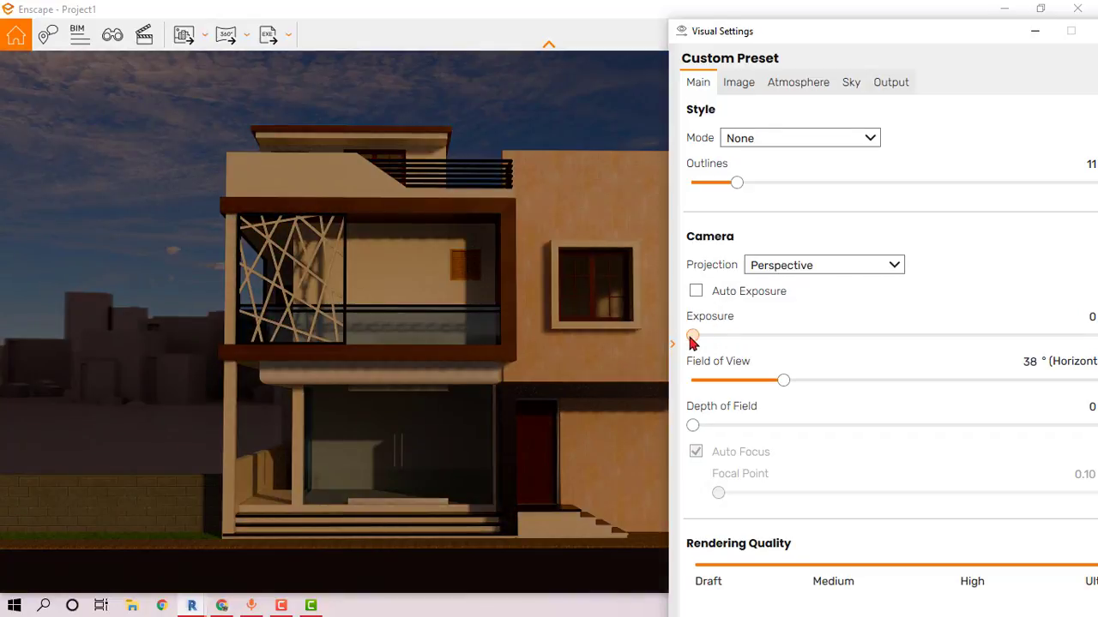
{"action": "left_click_drag", "start_coordinate": [692, 340], "coordinate": [735, 342]}
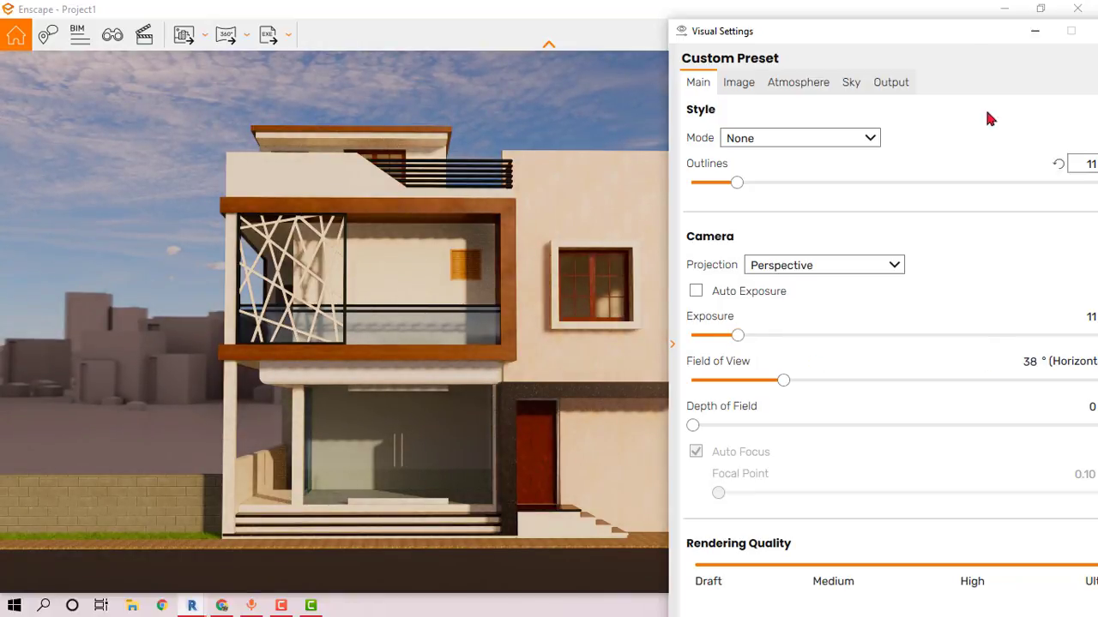
{"action": "mouse_move", "coordinate": [964, 34]}
{"action": "left_mouse_down"}
{"action": "mouse_move", "coordinate": [791, 32]}
{"action": "mouse_move", "coordinate": [926, 86]}
{"action": "mouse_move", "coordinate": [814, 79]}
{"action": "left_mouse_up"}
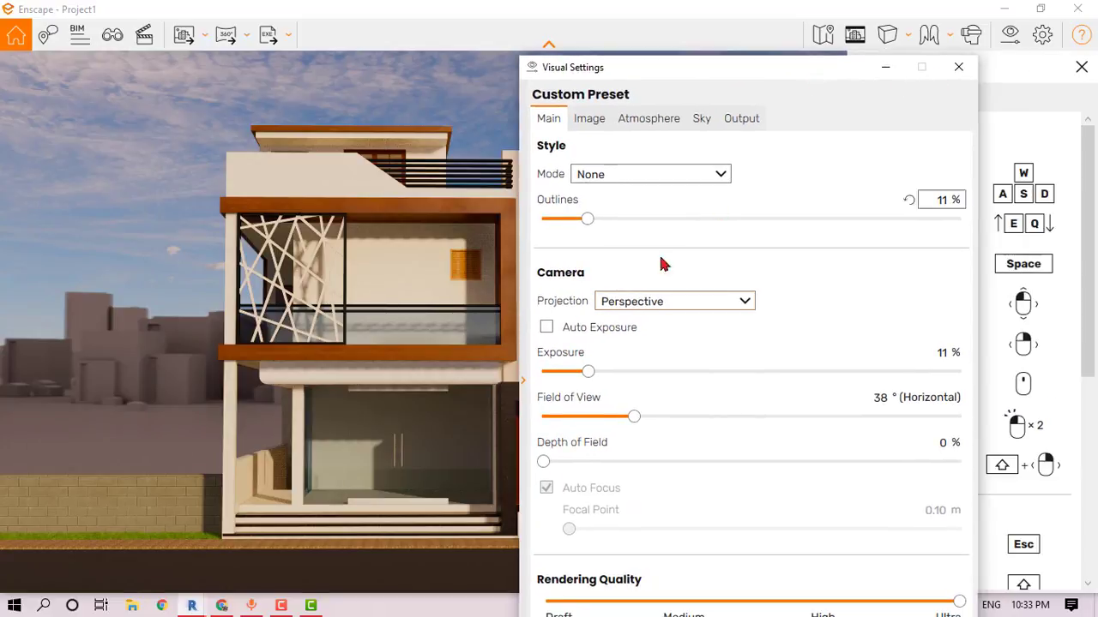
{"action": "left_click_drag", "start_coordinate": [589, 373], "coordinate": [596, 378]}
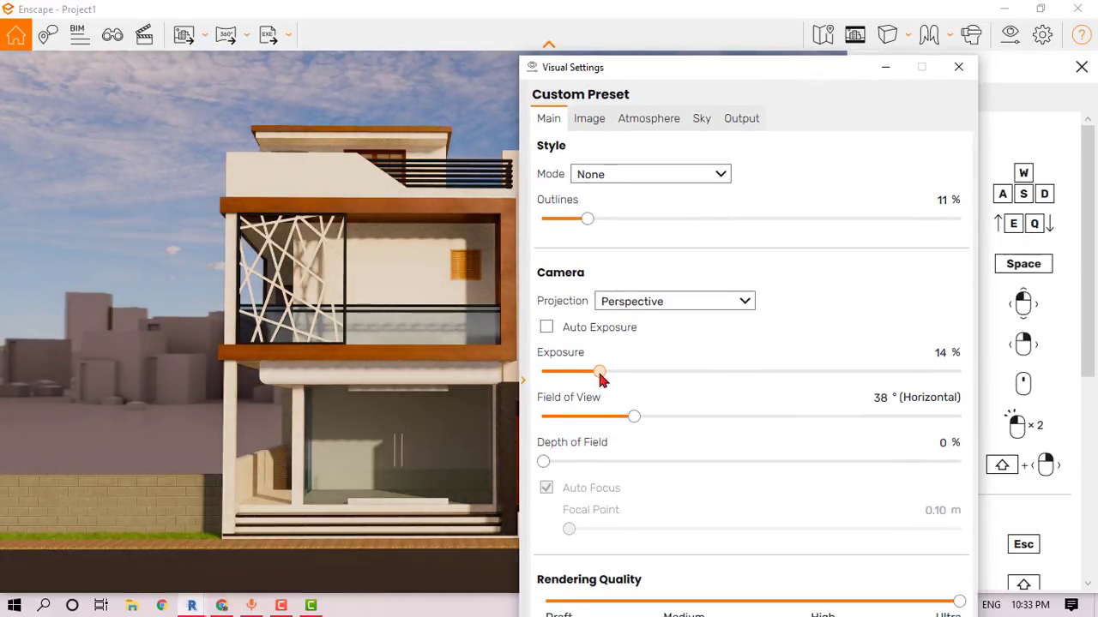
{"action": "left_click", "coordinate": [957, 67]}
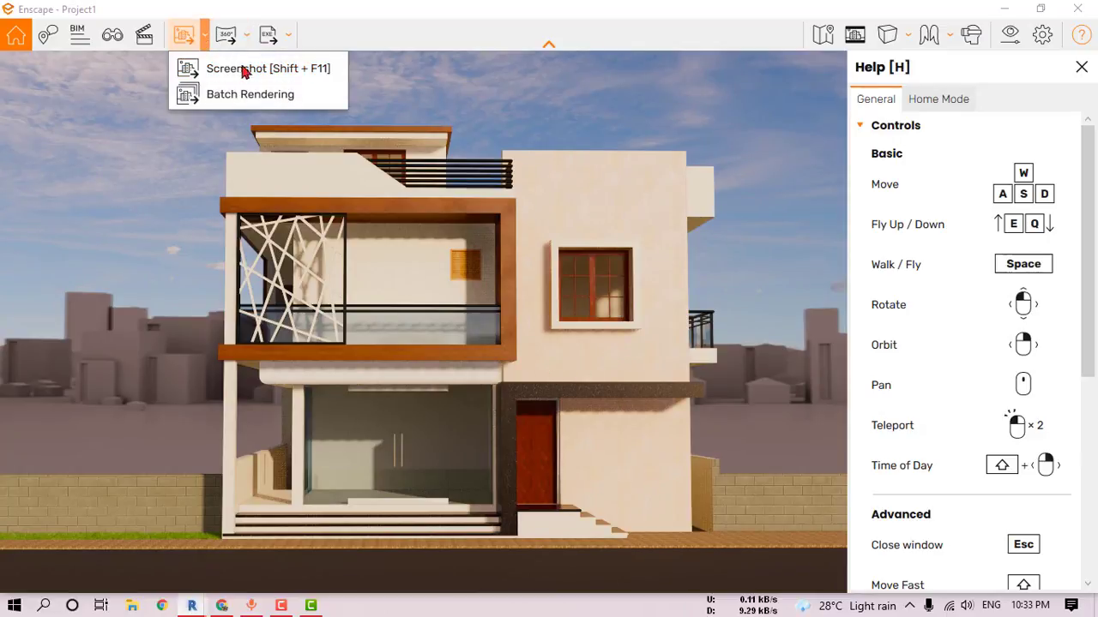
Step: Save the render as 'test render 01' PNG in the Desktop's revit shop elevation folder
{"action": "left_click", "coordinate": [244, 69]}
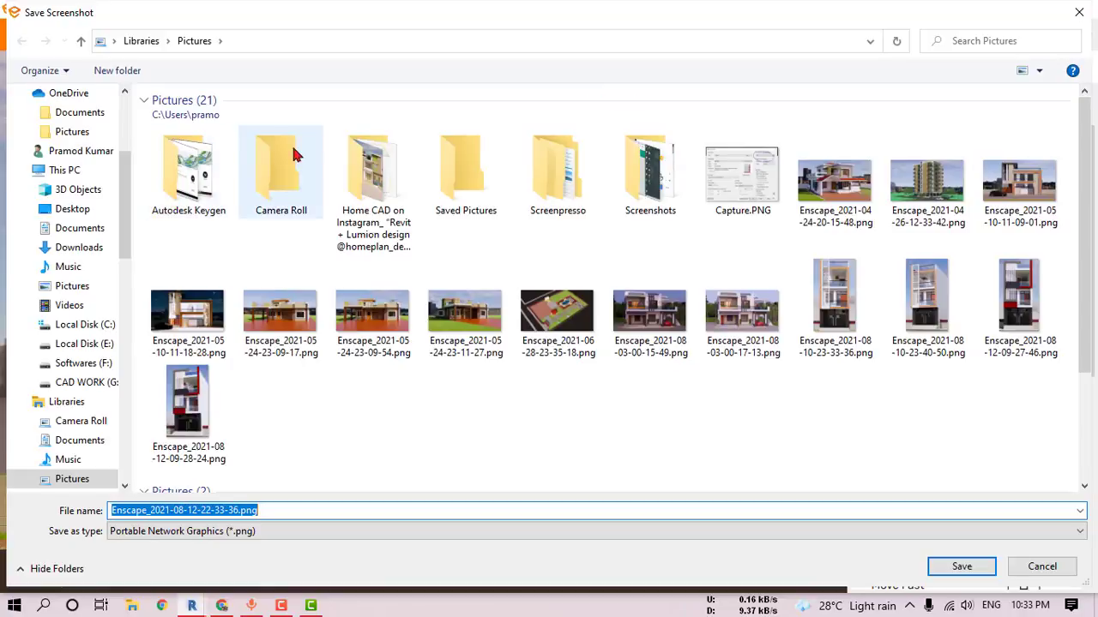
{"action": "left_click", "coordinate": [72, 209]}
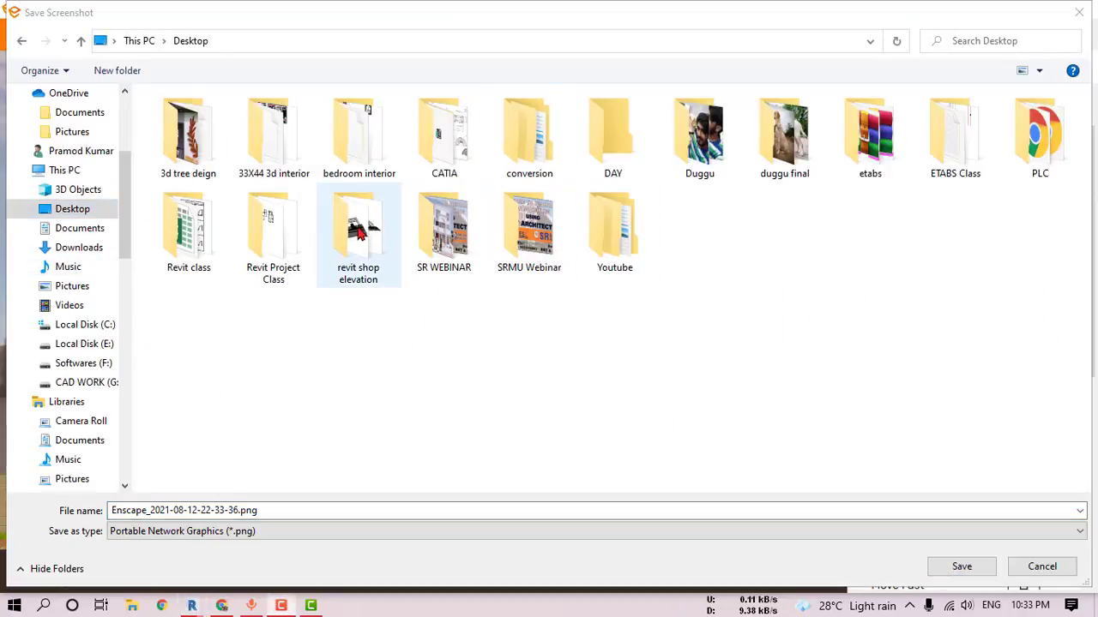
{"action": "double_click", "coordinate": [360, 230]}
{"action": "left_click", "coordinate": [833, 512]}
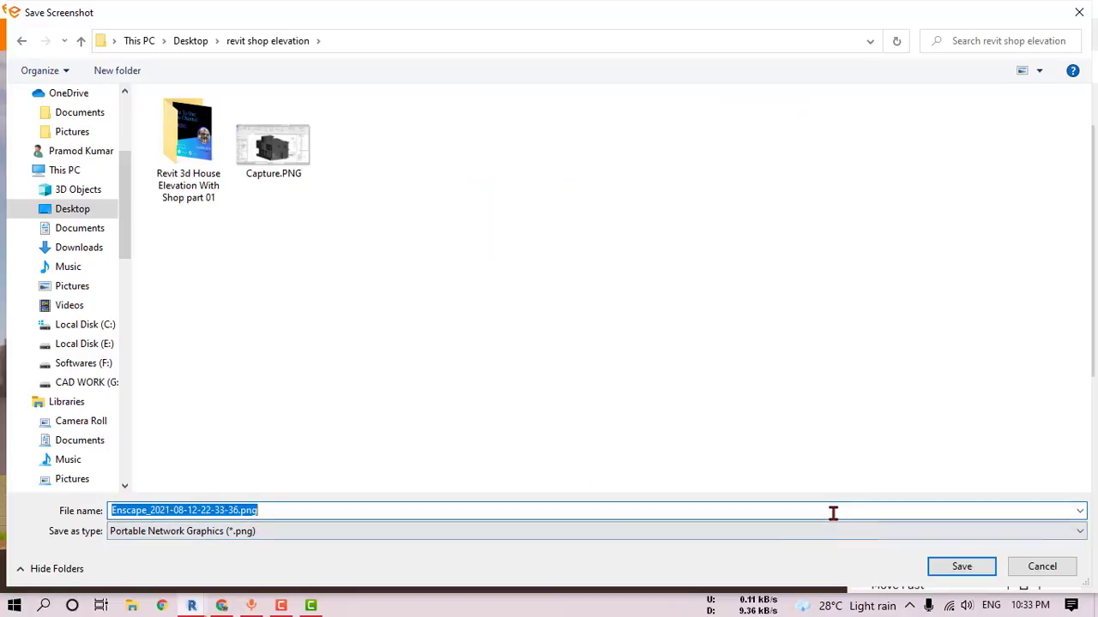
{"action": "type", "text": "test render"}
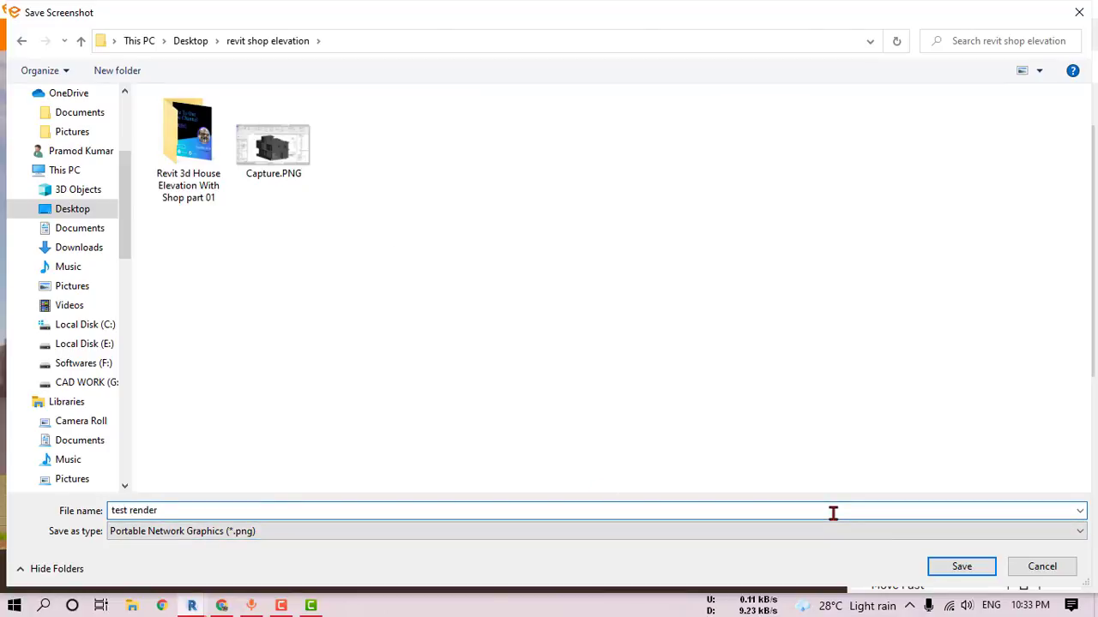
{"action": "type", "text": " 1"}
{"action": "key", "text": "Return"}
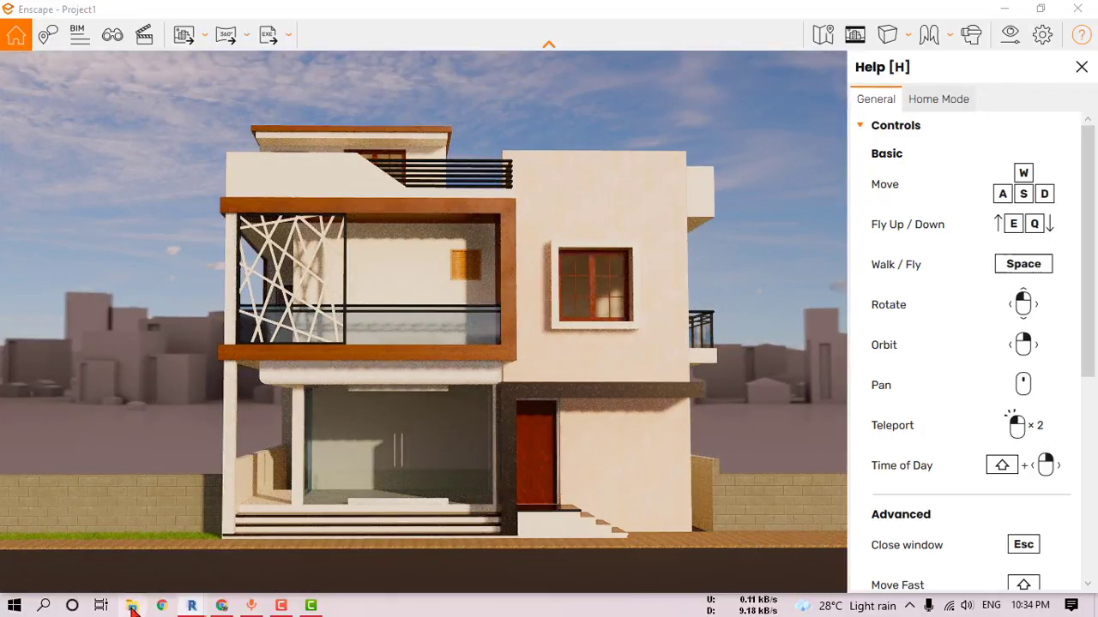
Step: Open test render 01.png from the Desktop's revit shop elevation folder via File Explorer
{"action": "key", "text": "super+e"}
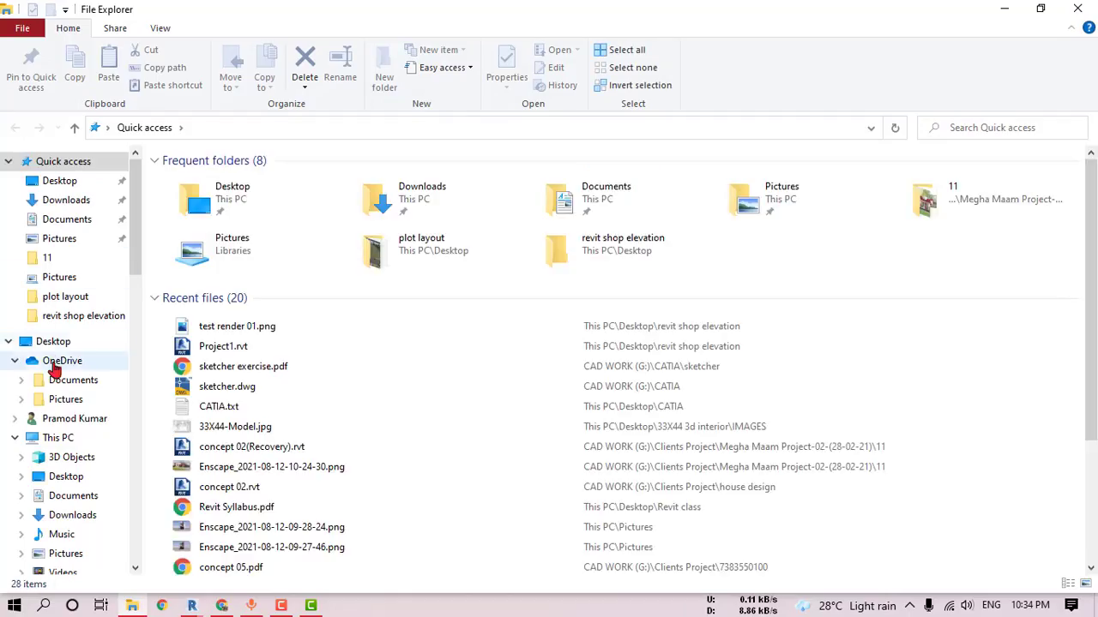
{"action": "left_click", "coordinate": [70, 199]}
{"action": "left_click", "coordinate": [62, 181]}
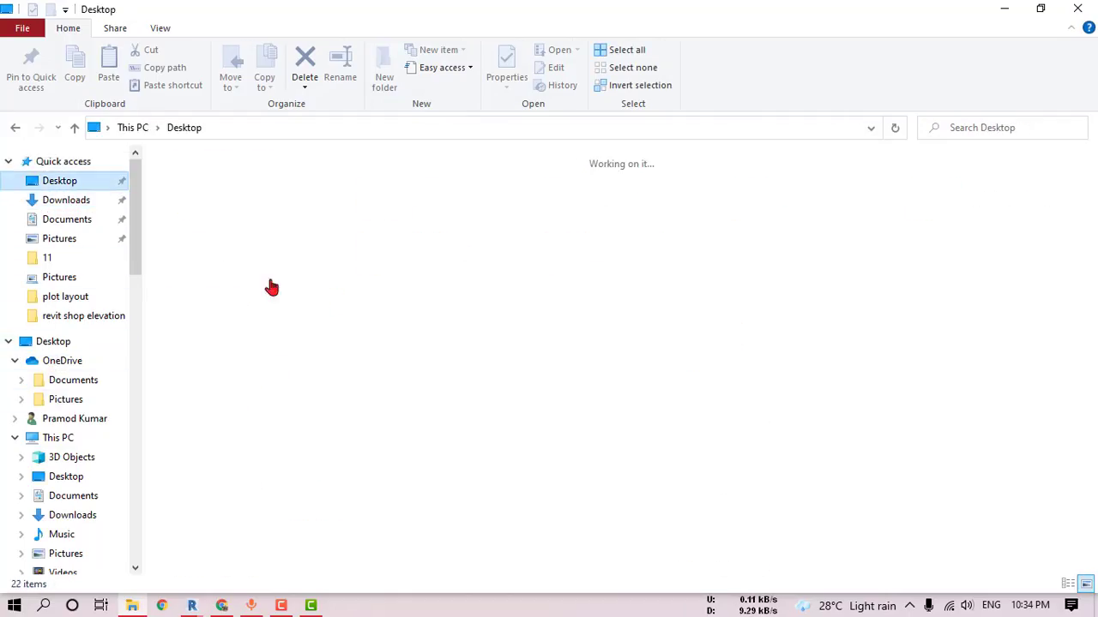
{"action": "double_click", "coordinate": [362, 295]}
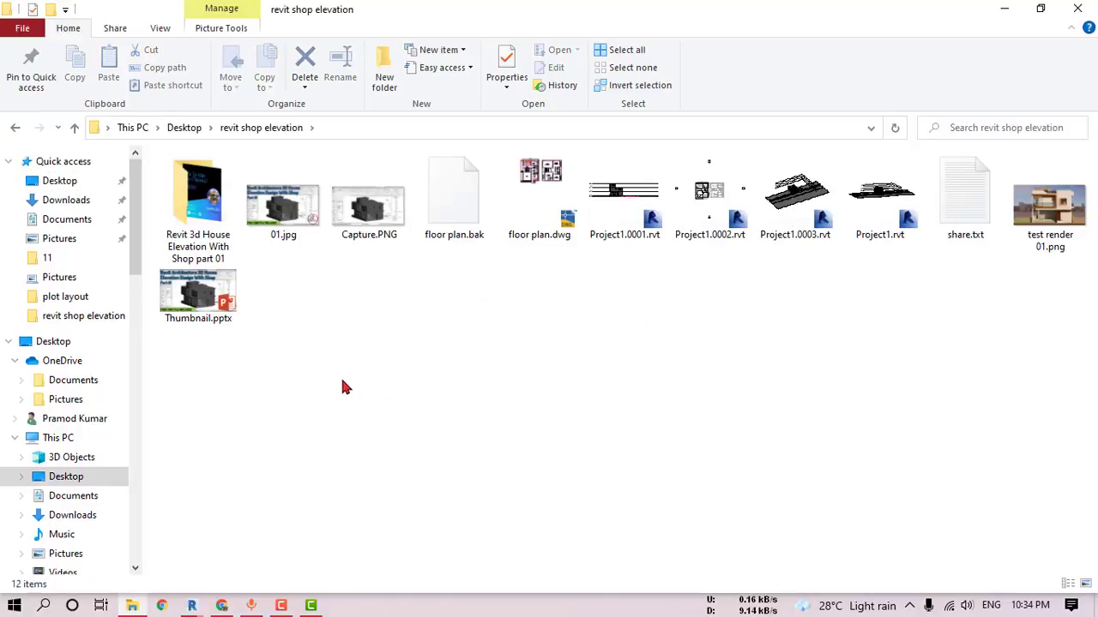
{"action": "double_click", "coordinate": [1024, 231]}
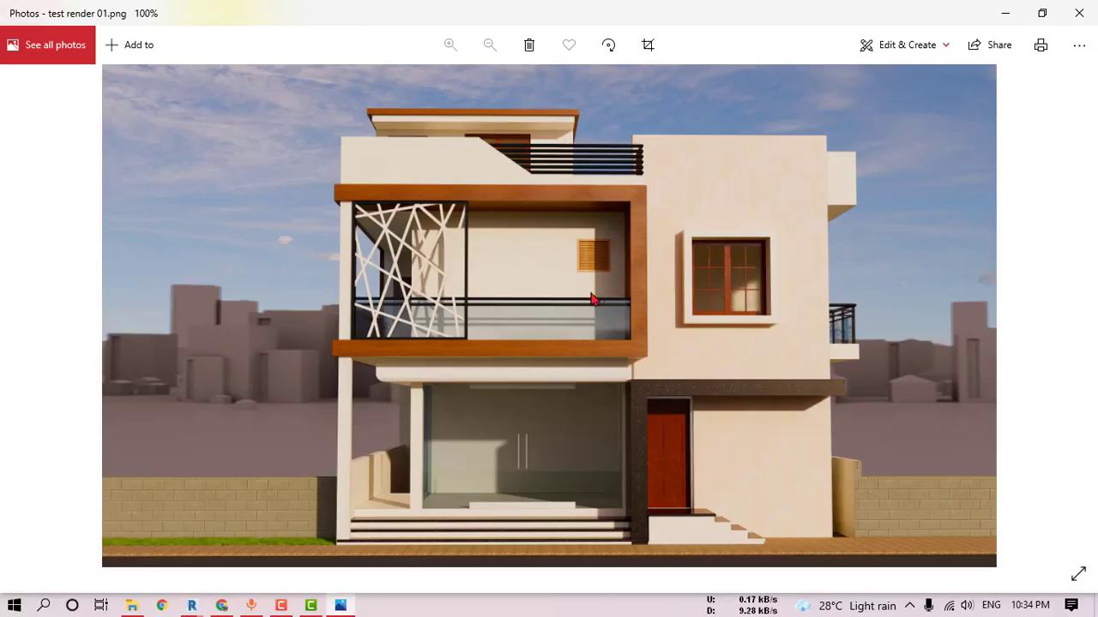
Step: Zoom and pan across the render in Photos to inspect the facade, then close it
{"action": "scroll", "coordinate": [584, 298], "scroll_direction": "up", "scroll_amount": 2}
{"action": "scroll", "coordinate": [871, 323], "scroll_direction": "up", "scroll_amount": 3}
{"action": "scroll", "coordinate": [867, 313], "scroll_direction": "up", "scroll_amount": 1}
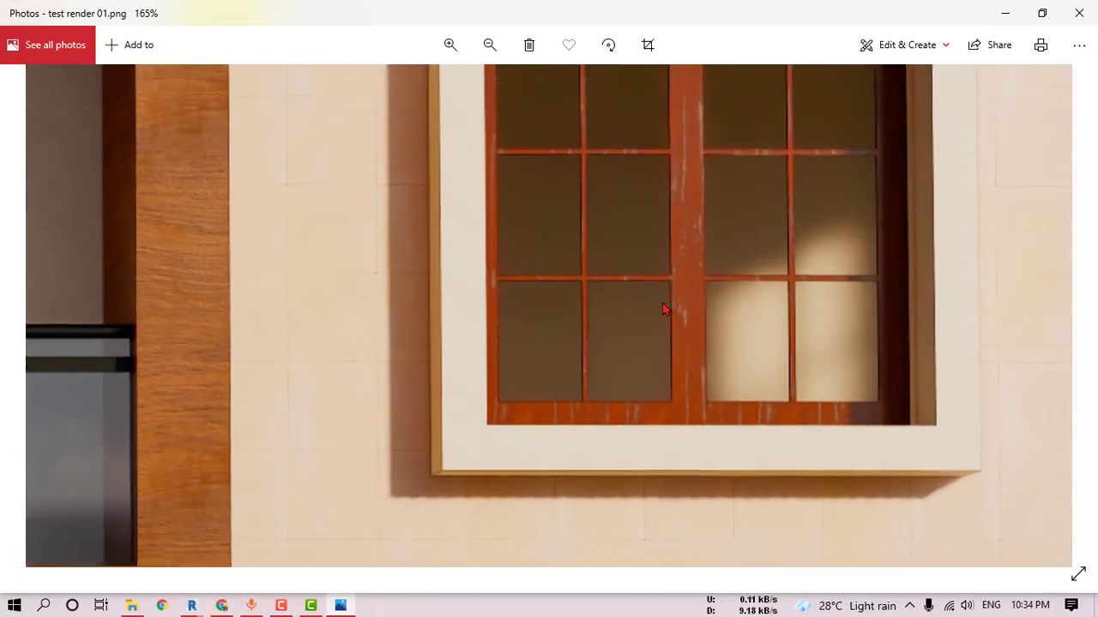
{"action": "mouse_move", "coordinate": [716, 214]}
{"action": "left_mouse_down"}
{"action": "mouse_move", "coordinate": [655, 297]}
{"action": "mouse_move", "coordinate": [572, 345]}
{"action": "mouse_move", "coordinate": [630, 355]}
{"action": "mouse_move", "coordinate": [681, 318]}
{"action": "mouse_move", "coordinate": [580, 316]}
{"action": "mouse_move", "coordinate": [497, 245]}
{"action": "mouse_move", "coordinate": [343, 283]}
{"action": "mouse_move", "coordinate": [570, 274]}
{"action": "left_mouse_up"}
{"action": "scroll", "coordinate": [570, 274], "scroll_direction": "down", "scroll_amount": 1}
{"action": "scroll", "coordinate": [566, 306], "scroll_direction": "down", "scroll_amount": 2}
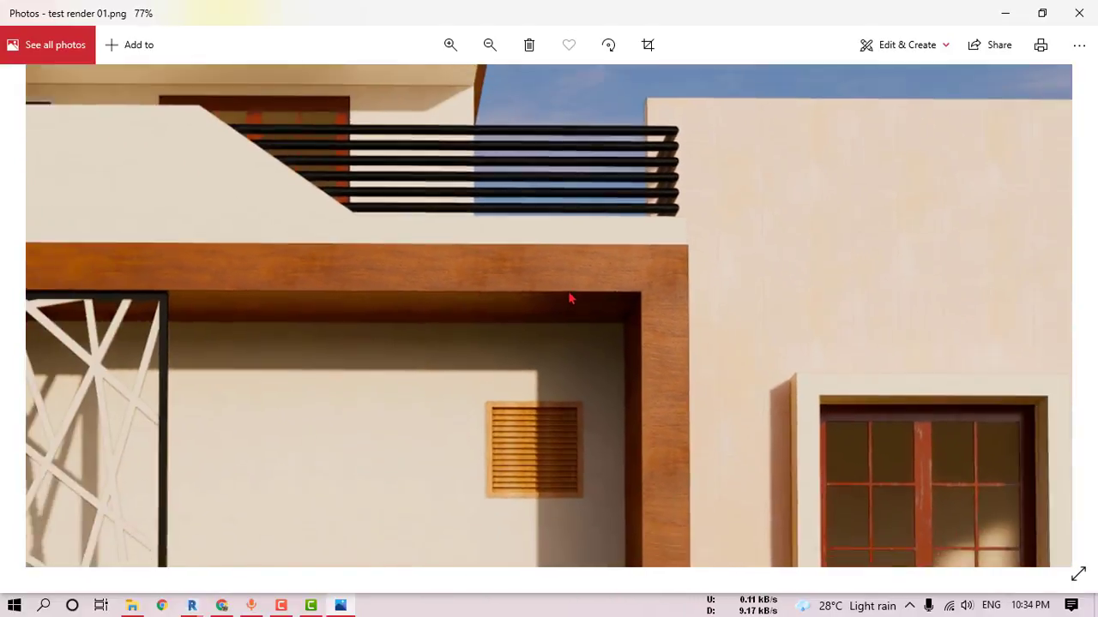
{"action": "scroll", "coordinate": [571, 299], "scroll_direction": "down", "scroll_amount": 1}
{"action": "scroll", "coordinate": [717, 289], "scroll_direction": "up", "scroll_amount": 2}
{"action": "scroll", "coordinate": [430, 279], "scroll_direction": "up", "scroll_amount": 1}
{"action": "scroll", "coordinate": [503, 291], "scroll_direction": "down", "scroll_amount": 2}
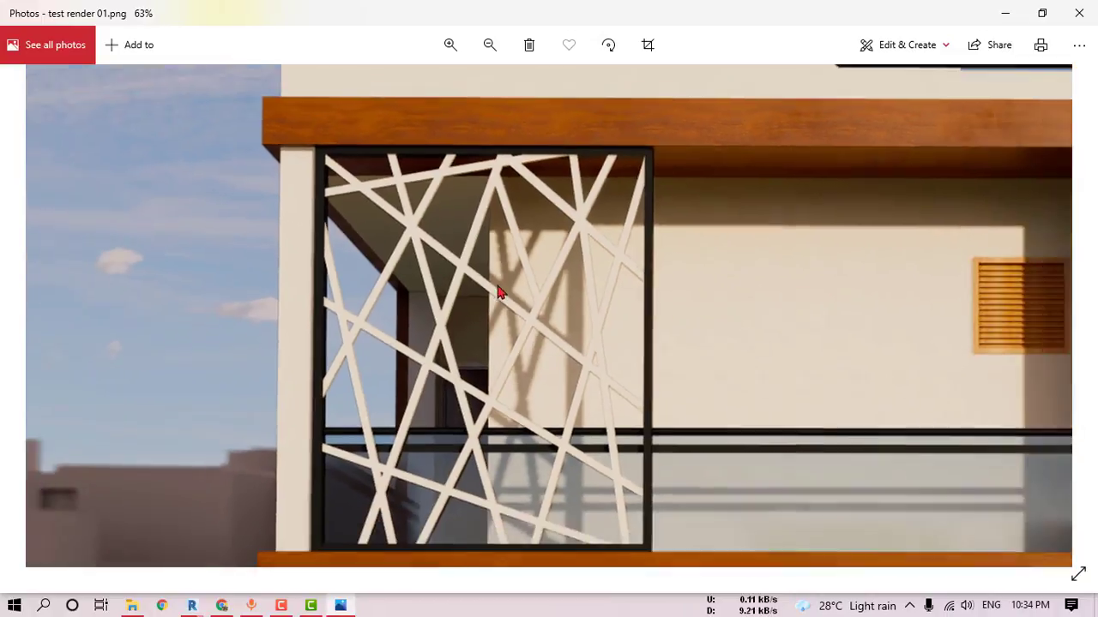
{"action": "scroll", "coordinate": [593, 386], "scroll_direction": "down", "scroll_amount": 1}
{"action": "scroll", "coordinate": [527, 165], "scroll_direction": "down", "scroll_amount": 1}
{"action": "scroll", "coordinate": [557, 431], "scroll_direction": "up", "scroll_amount": 1}
{"action": "scroll", "coordinate": [509, 421], "scroll_direction": "up", "scroll_amount": 1}
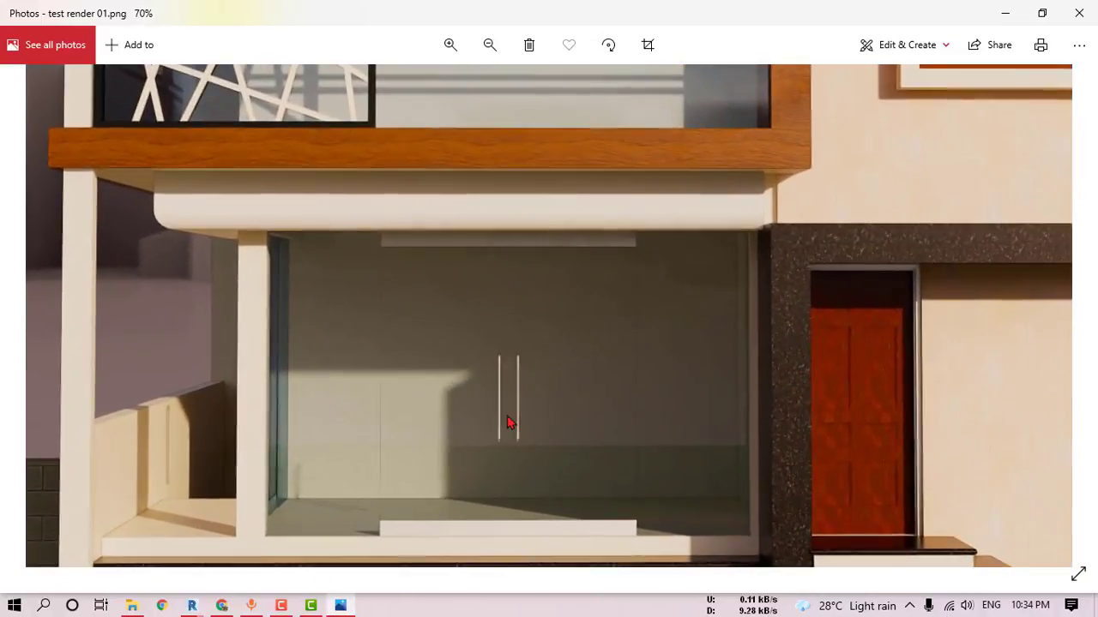
{"action": "scroll", "coordinate": [825, 409], "scroll_direction": "down", "scroll_amount": 1}
{"action": "scroll", "coordinate": [770, 385], "scroll_direction": "up", "scroll_amount": 2}
{"action": "scroll", "coordinate": [649, 348], "scroll_direction": "up", "scroll_amount": 1}
{"action": "scroll", "coordinate": [520, 157], "scroll_direction": "up", "scroll_amount": 2}
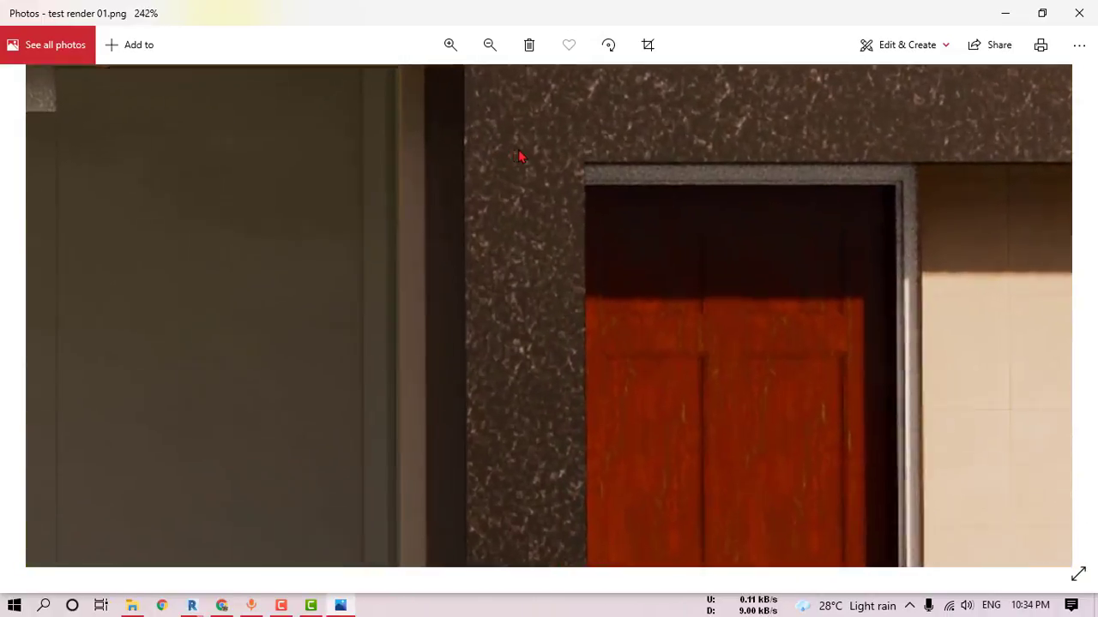
{"action": "scroll", "coordinate": [588, 221], "scroll_direction": "up", "scroll_amount": 1}
{"action": "scroll", "coordinate": [528, 280], "scroll_direction": "down", "scroll_amount": 2}
{"action": "scroll", "coordinate": [537, 129], "scroll_direction": "down", "scroll_amount": 1}
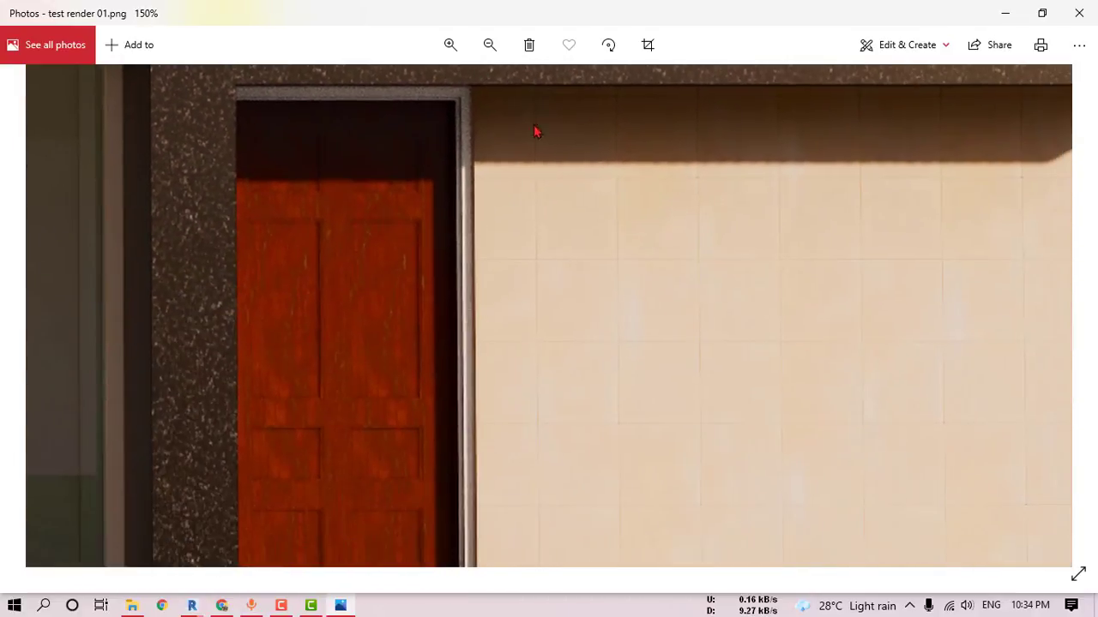
{"action": "scroll", "coordinate": [568, 287], "scroll_direction": "down", "scroll_amount": 1}
{"action": "scroll", "coordinate": [604, 470], "scroll_direction": "down", "scroll_amount": 1}
{"action": "scroll", "coordinate": [484, 480], "scroll_direction": "up", "scroll_amount": 1}
{"action": "scroll", "coordinate": [487, 477], "scroll_direction": "up", "scroll_amount": 1}
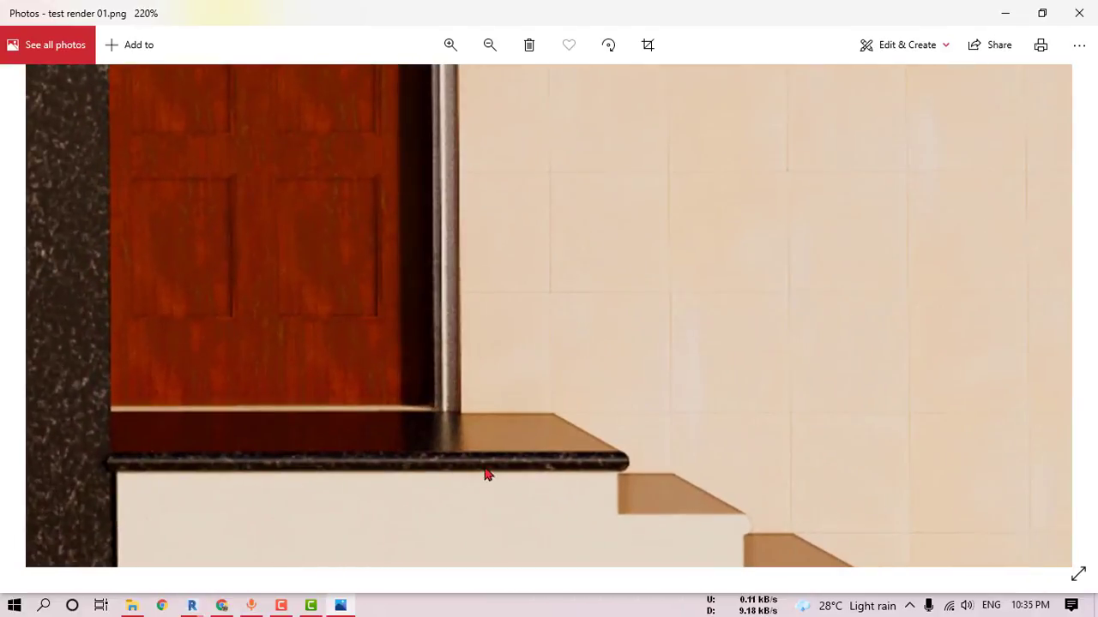
{"action": "scroll", "coordinate": [438, 442], "scroll_direction": "down", "scroll_amount": 2}
{"action": "scroll", "coordinate": [371, 399], "scroll_direction": "down", "scroll_amount": 1}
{"action": "scroll", "coordinate": [371, 398], "scroll_direction": "down", "scroll_amount": 1}
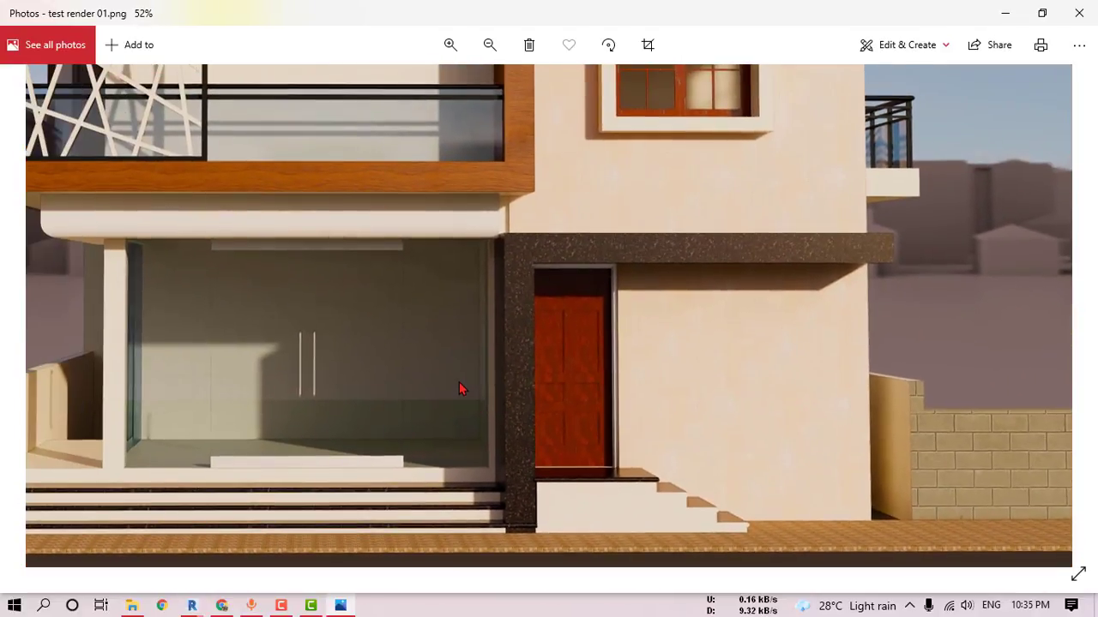
{"action": "scroll", "coordinate": [460, 387], "scroll_direction": "down", "scroll_amount": 1}
{"action": "left_click", "coordinate": [1079, 13]}
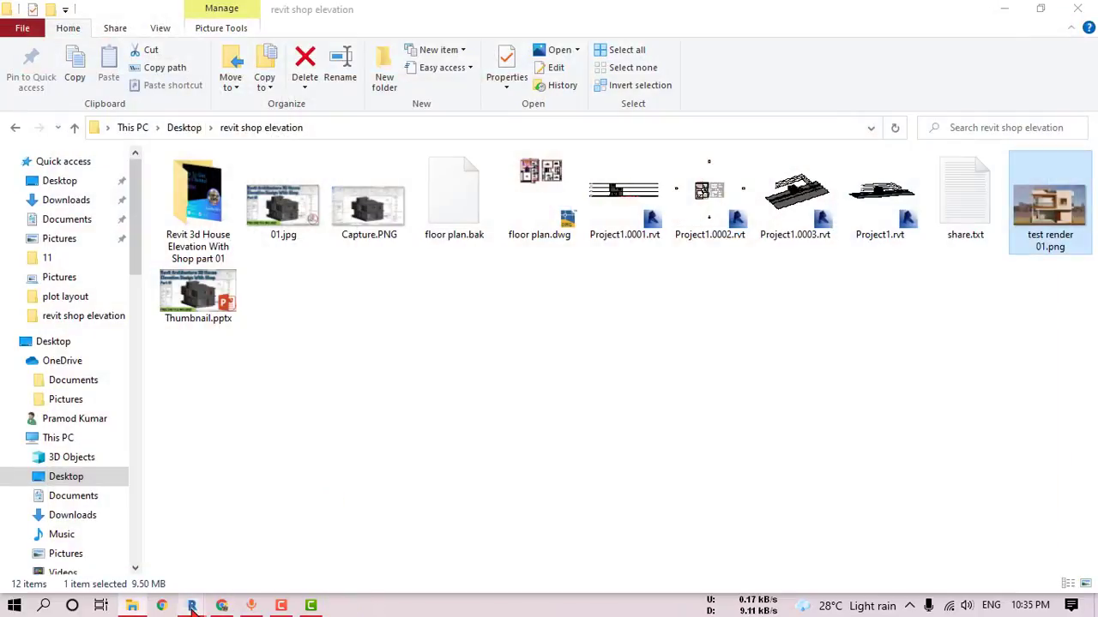
Step: Back in Revit, open Manage > Materials and show 02 wall front tile's appearance settings
{"action": "left_click", "coordinate": [130, 547]}
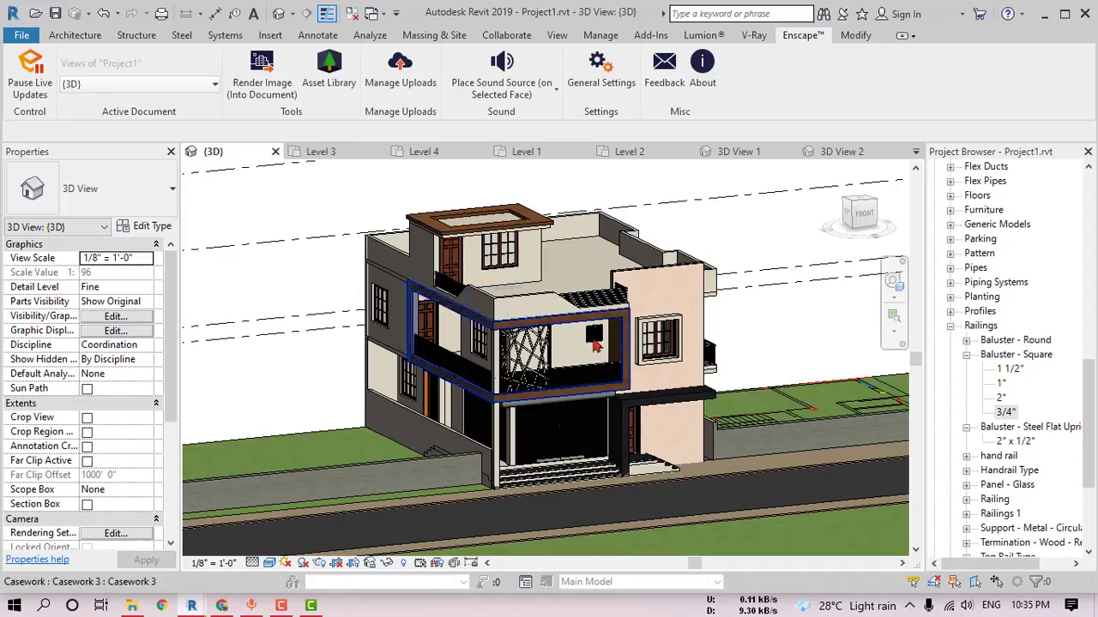
{"action": "scroll", "coordinate": [356, 73], "scroll_direction": "up", "scroll_amount": 4}
{"action": "left_click", "coordinate": [78, 76]}
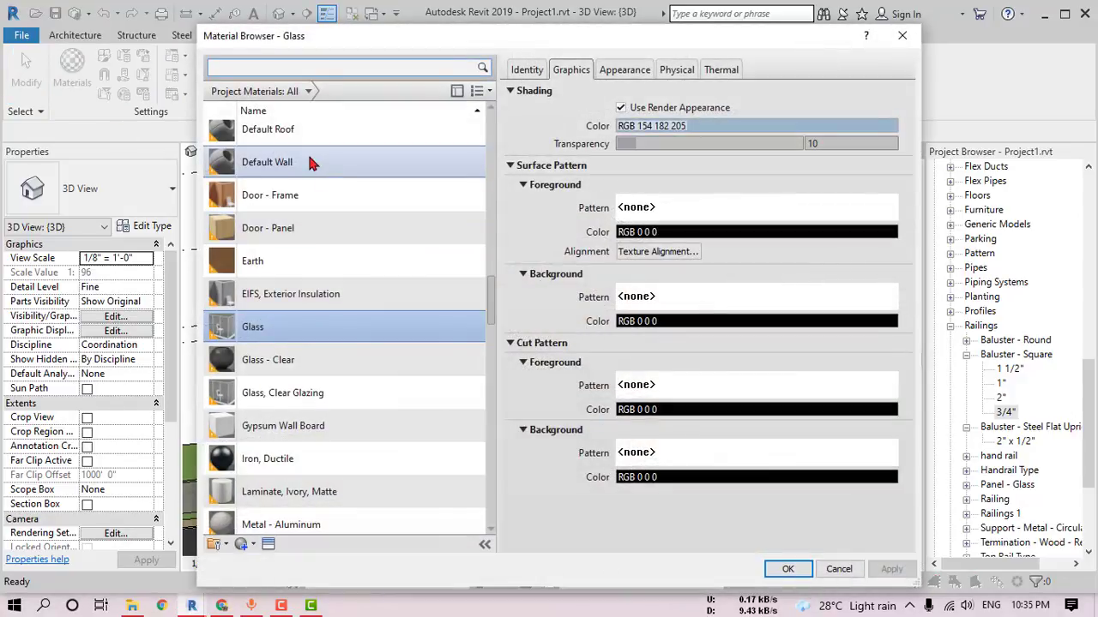
{"action": "scroll", "coordinate": [300, 198], "scroll_direction": "up", "scroll_amount": 5}
{"action": "scroll", "coordinate": [302, 199], "scroll_direction": "up", "scroll_amount": 5}
{"action": "left_click", "coordinate": [274, 169]}
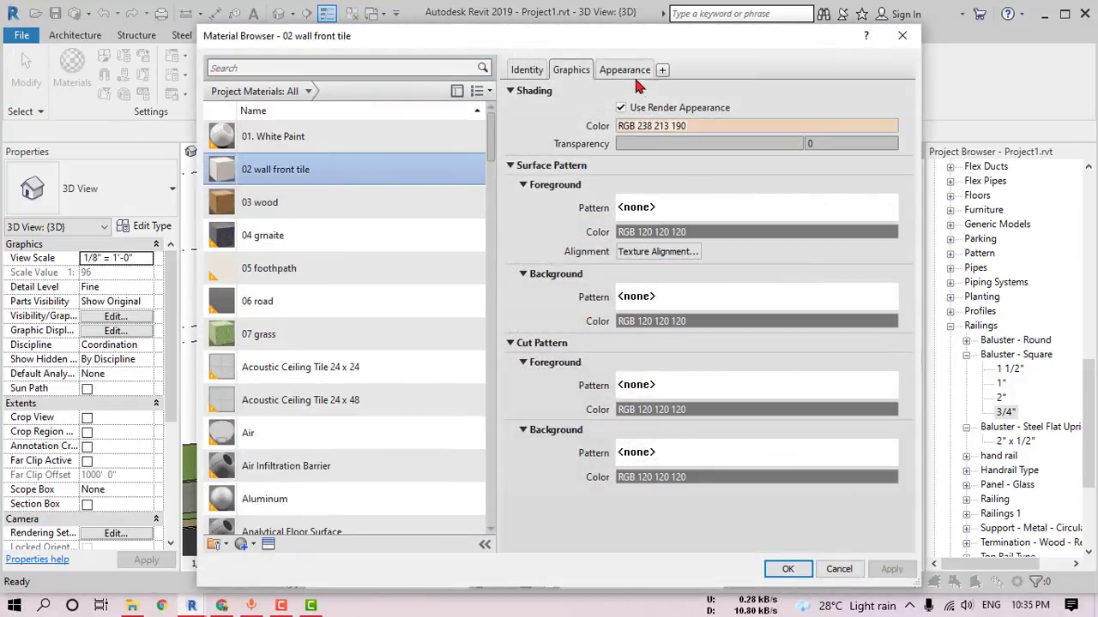
{"action": "left_click", "coordinate": [626, 70]}
Step: Browse the Tiles folder for a new wall tile texture image, then bring Chrome forward
{"action": "left_click", "coordinate": [674, 283]}
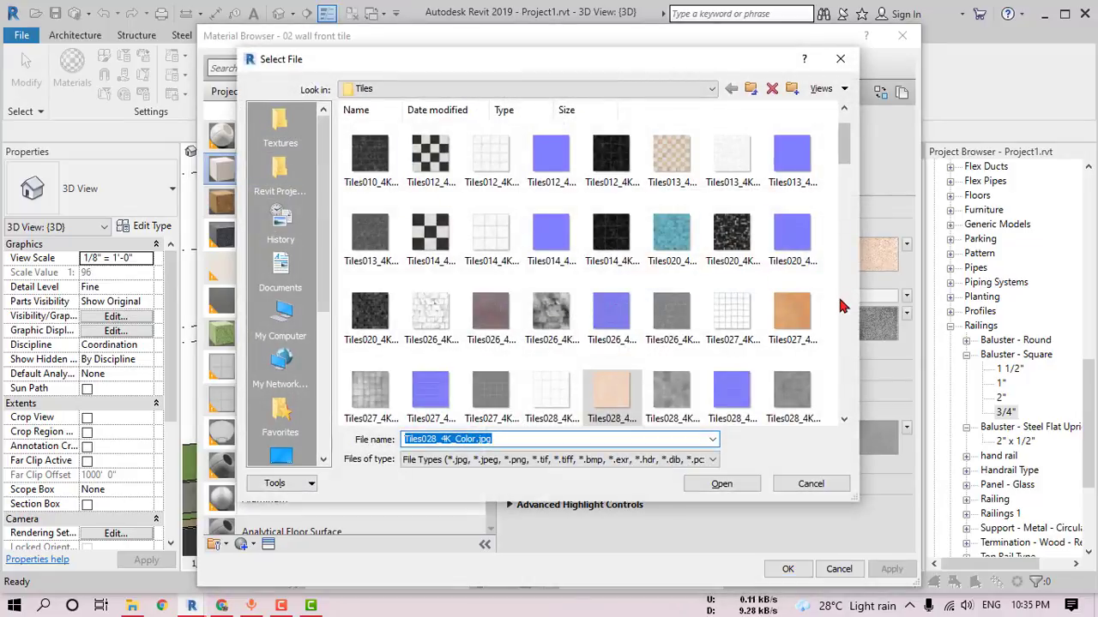
{"action": "left_click", "coordinate": [845, 419]}
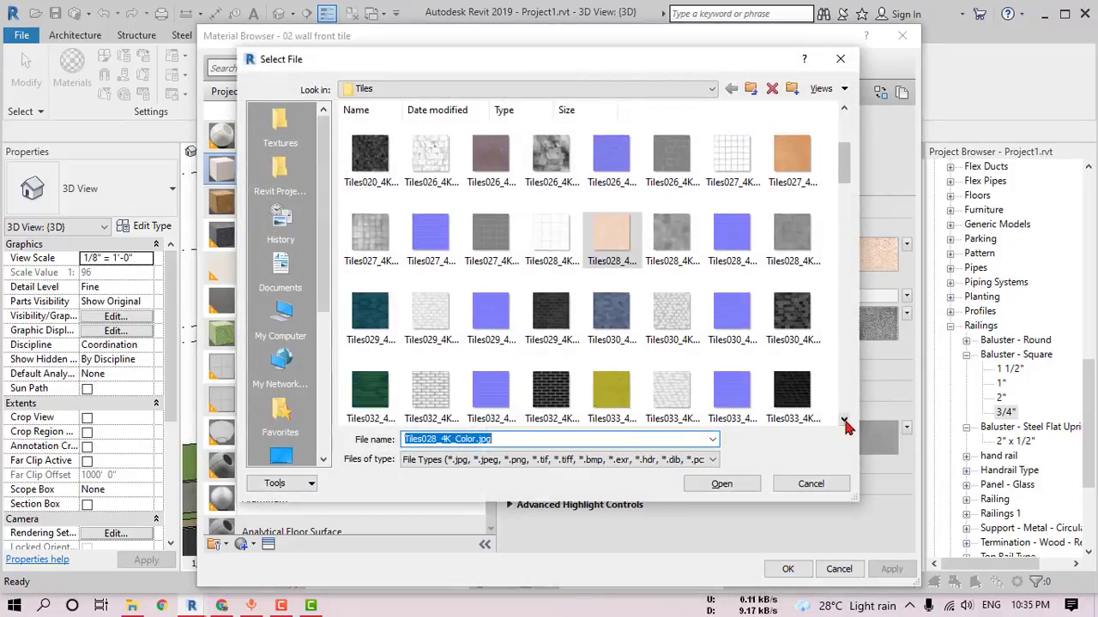
{"action": "left_click", "coordinate": [845, 420]}
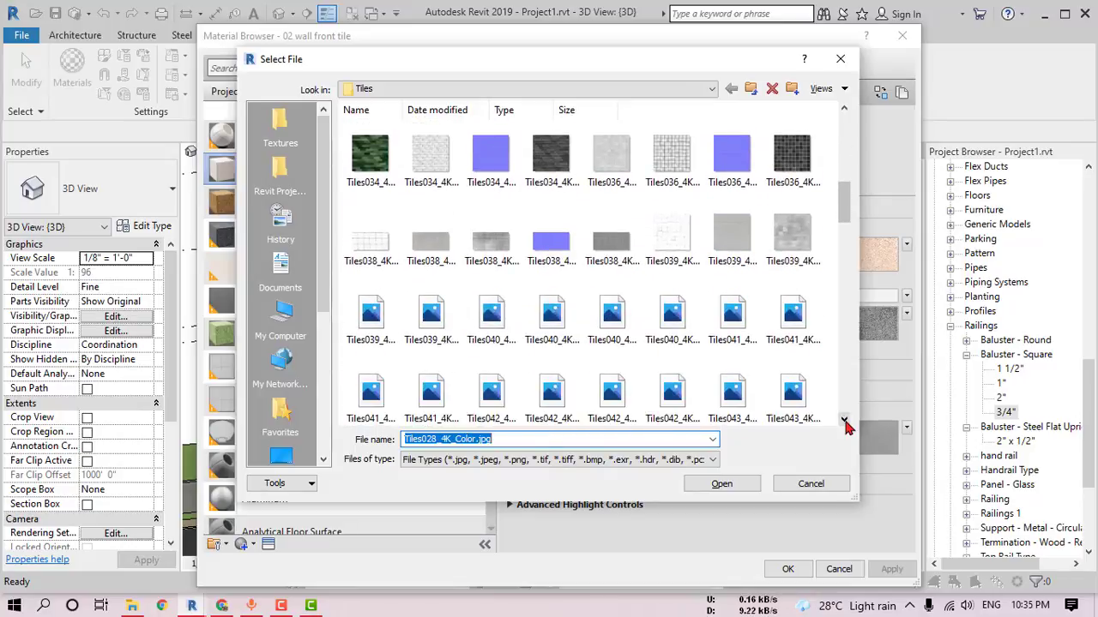
{"action": "left_click", "coordinate": [845, 421]}
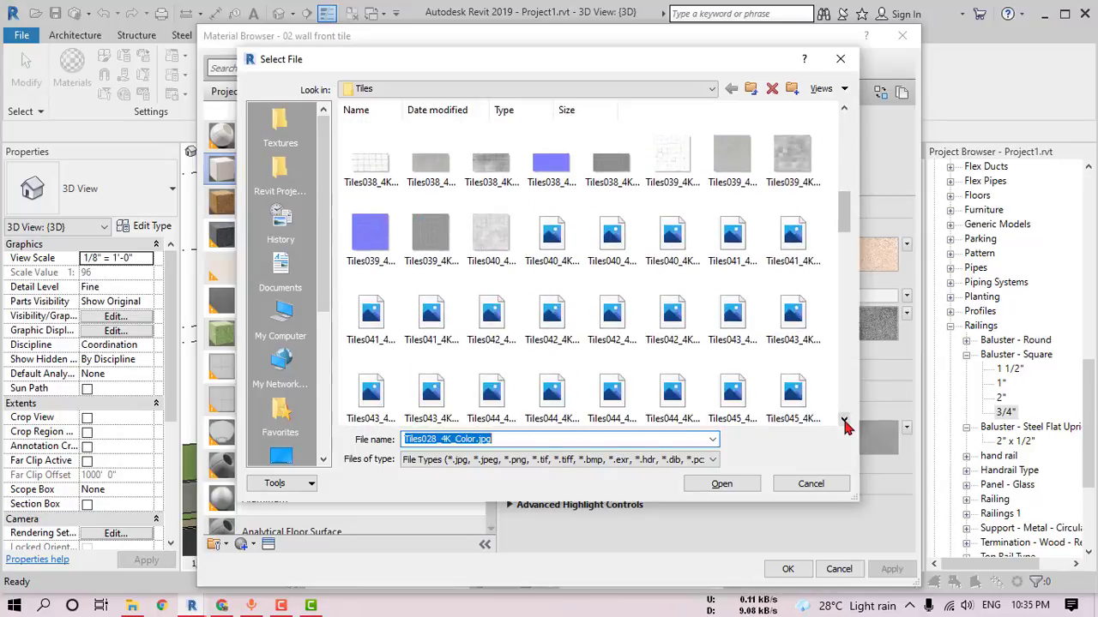
{"action": "left_click_drag", "start_coordinate": [845, 219], "coordinate": [847, 145]}
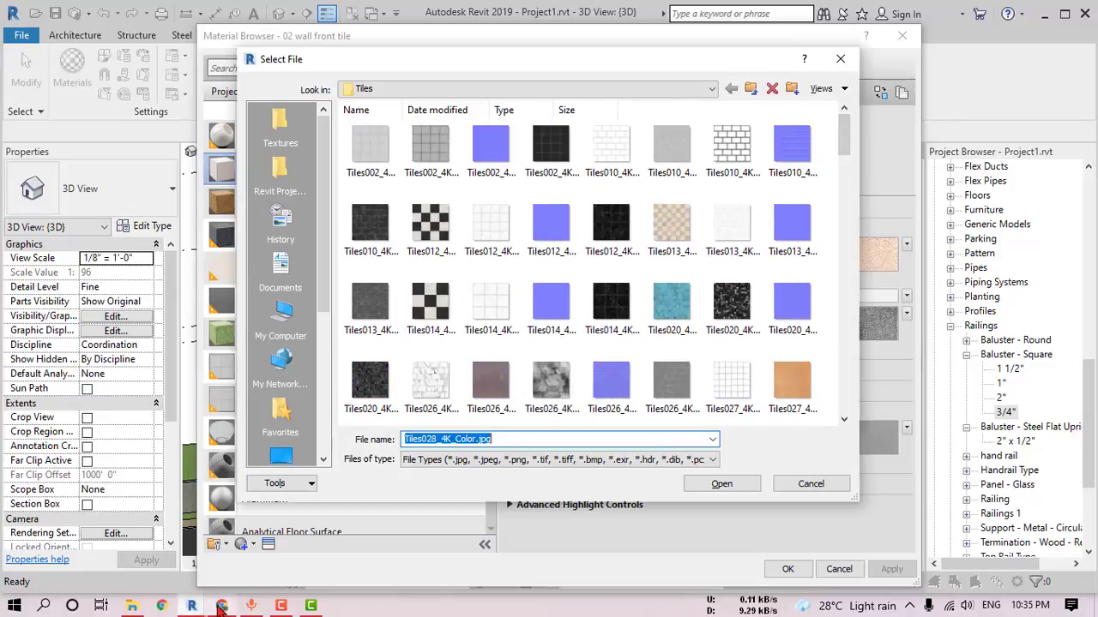
{"action": "mouse_move", "coordinate": [222, 605]}
{"action": "left_click", "coordinate": [206, 540]}
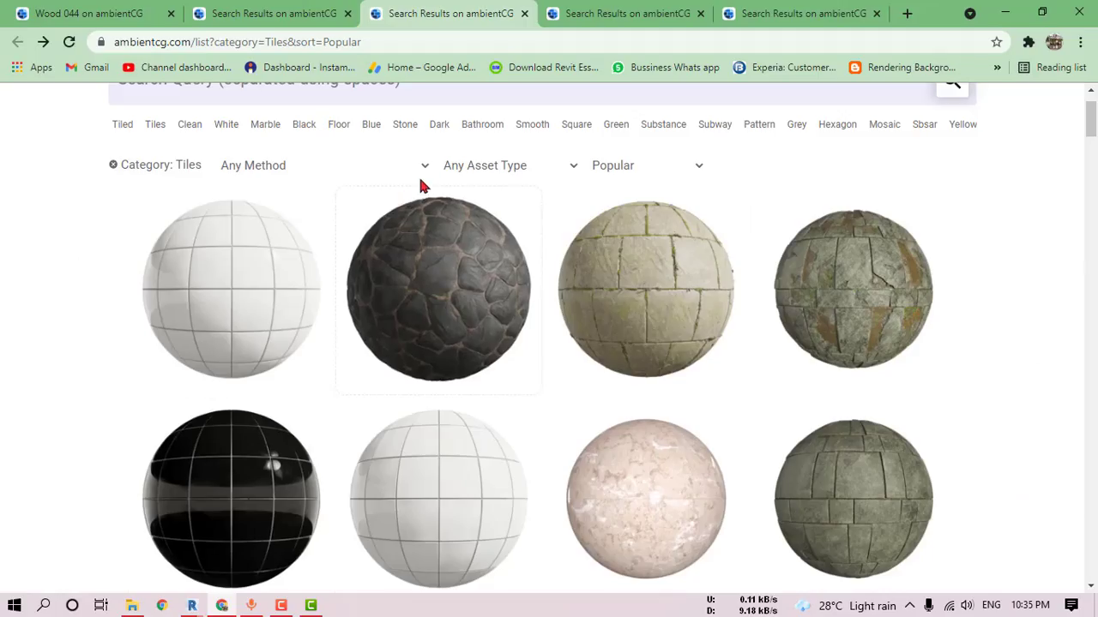
Step: Browse ambientCG's Bricks results to the Bricks 057 texture, then return to Revit's file picker
{"action": "left_click", "coordinate": [601, 10]}
{"action": "left_click", "coordinate": [300, 10]}
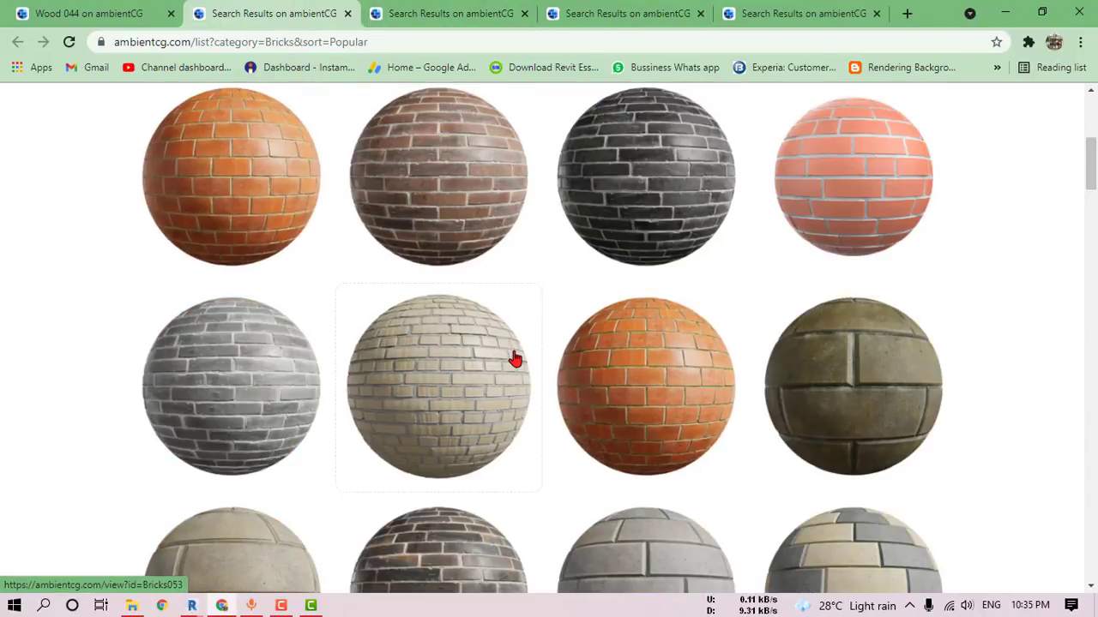
{"action": "scroll", "coordinate": [514, 359], "scroll_direction": "up", "scroll_amount": 3}
{"action": "scroll", "coordinate": [518, 359], "scroll_direction": "up", "scroll_amount": 1}
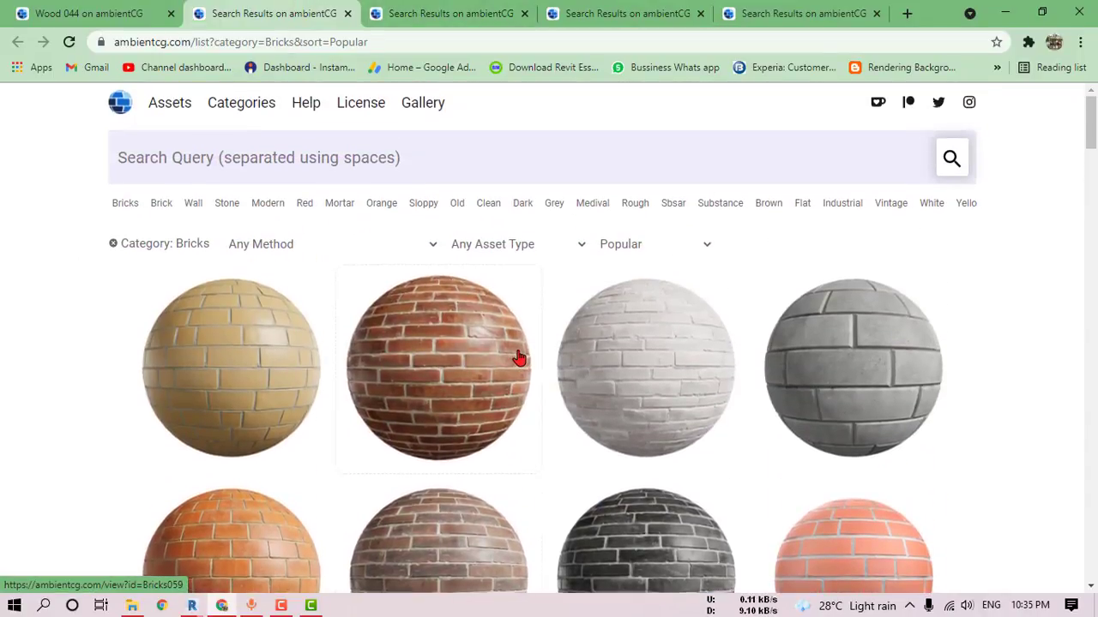
{"action": "scroll", "coordinate": [517, 359], "scroll_direction": "down", "scroll_amount": 3}
{"action": "scroll", "coordinate": [519, 359], "scroll_direction": "down", "scroll_amount": 2}
{"action": "scroll", "coordinate": [520, 359], "scroll_direction": "down", "scroll_amount": 2}
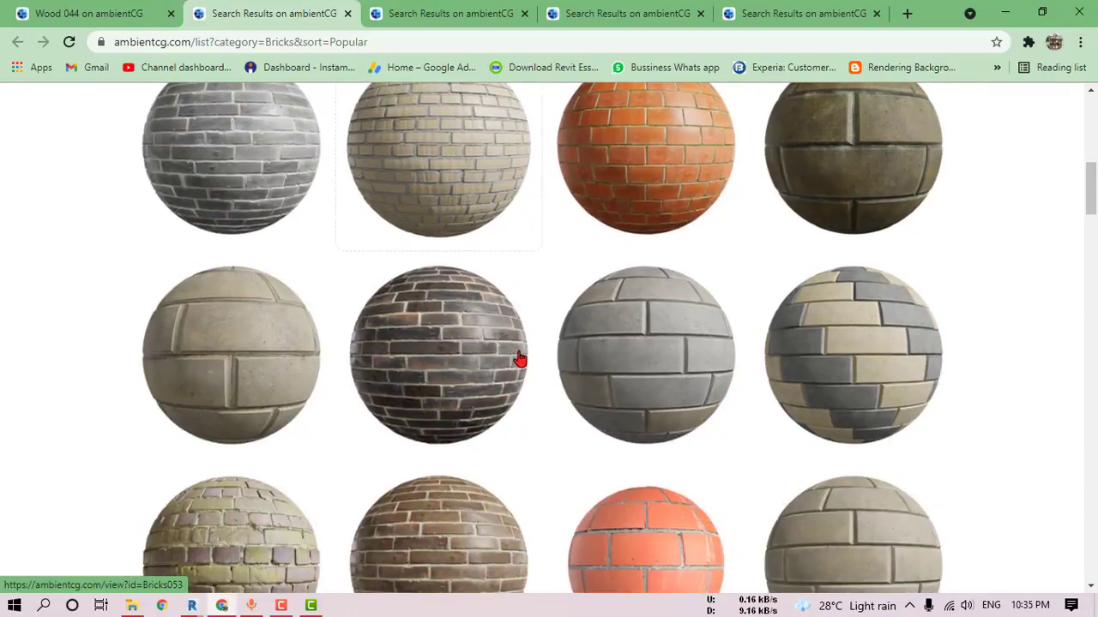
{"action": "scroll", "coordinate": [519, 359], "scroll_direction": "down", "scroll_amount": 2}
{"action": "scroll", "coordinate": [520, 358], "scroll_direction": "down", "scroll_amount": 2}
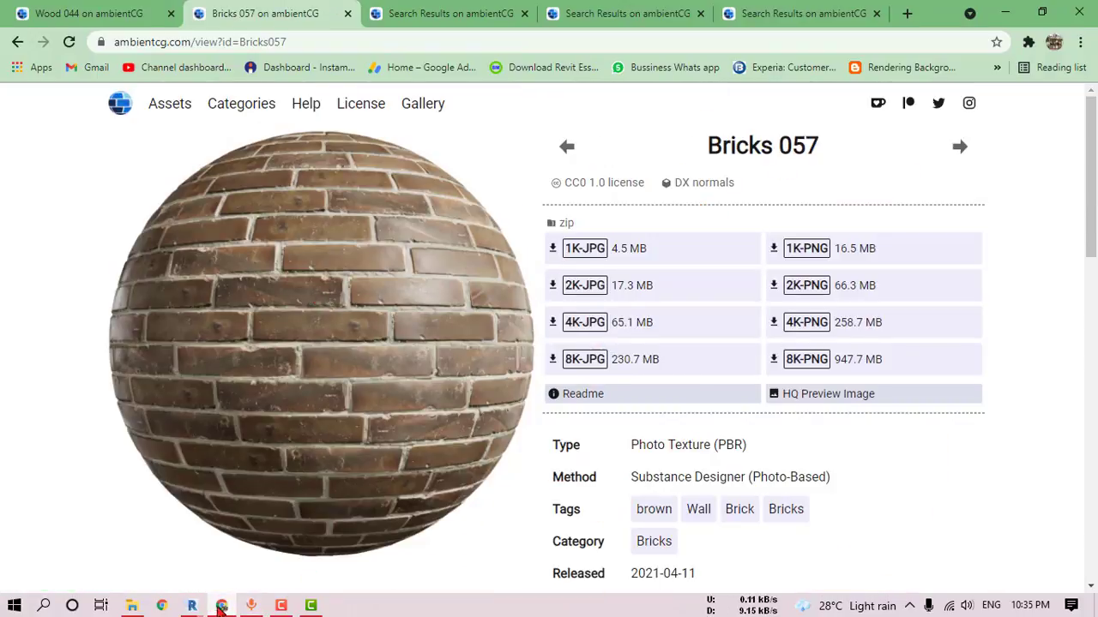
{"action": "mouse_move", "coordinate": [191, 606]}
{"action": "left_click", "coordinate": [142, 546]}
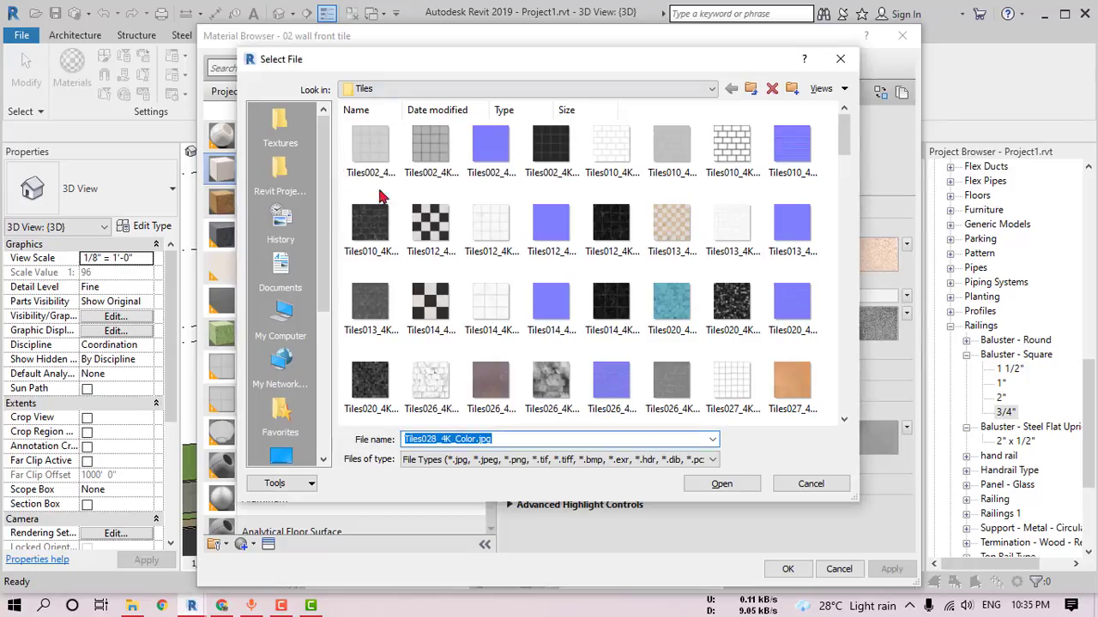
Step: Open the Brick textures folder in the image picker and scroll through its files
{"action": "left_click", "coordinate": [750, 89]}
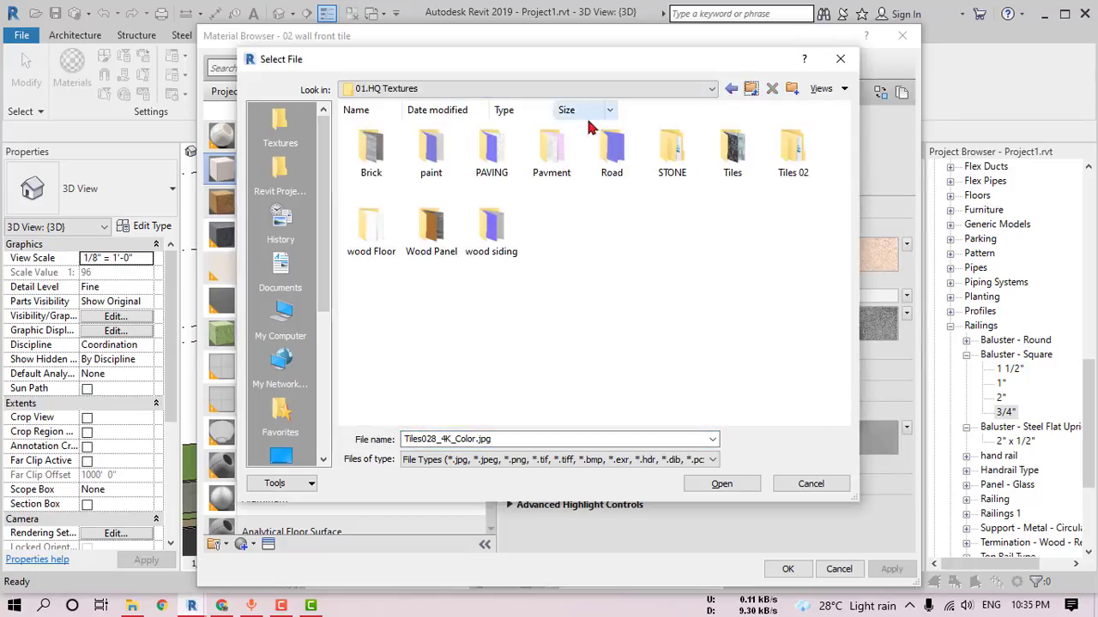
{"action": "double_click", "coordinate": [370, 147]}
{"action": "scroll", "coordinate": [635, 291], "scroll_direction": "down", "scroll_amount": 2}
{"action": "scroll", "coordinate": [648, 322], "scroll_direction": "down", "scroll_amount": 2}
{"action": "scroll", "coordinate": [644, 352], "scroll_direction": "down", "scroll_amount": 3}
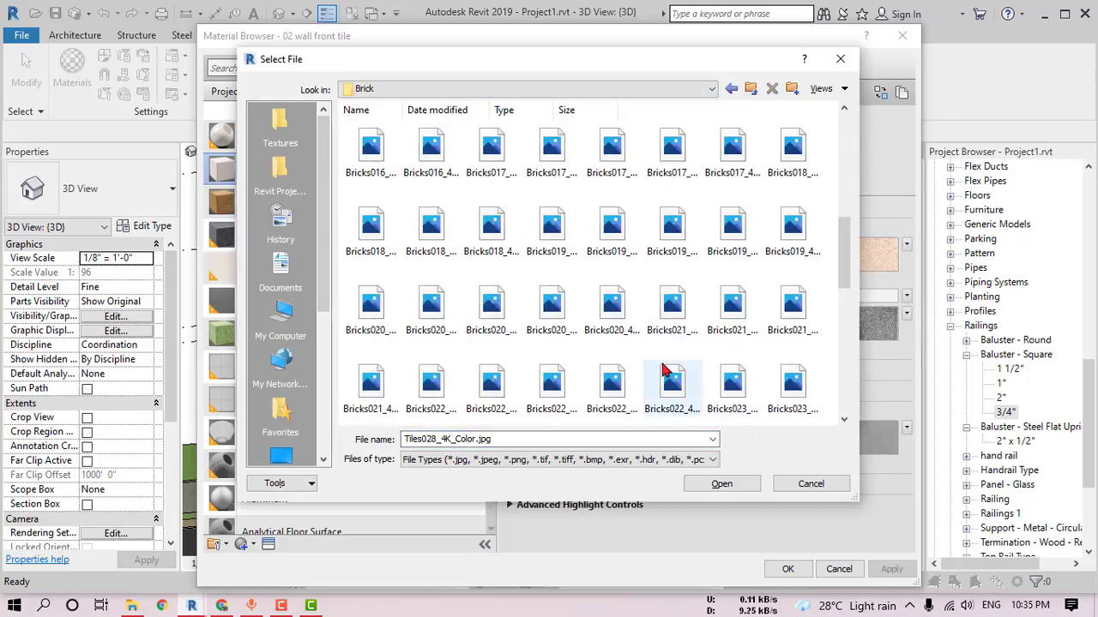
{"action": "scroll", "coordinate": [660, 367], "scroll_direction": "down", "scroll_amount": 2}
{"action": "scroll", "coordinate": [667, 371], "scroll_direction": "down", "scroll_amount": 2}
{"action": "scroll", "coordinate": [667, 371], "scroll_direction": "down", "scroll_amount": 1}
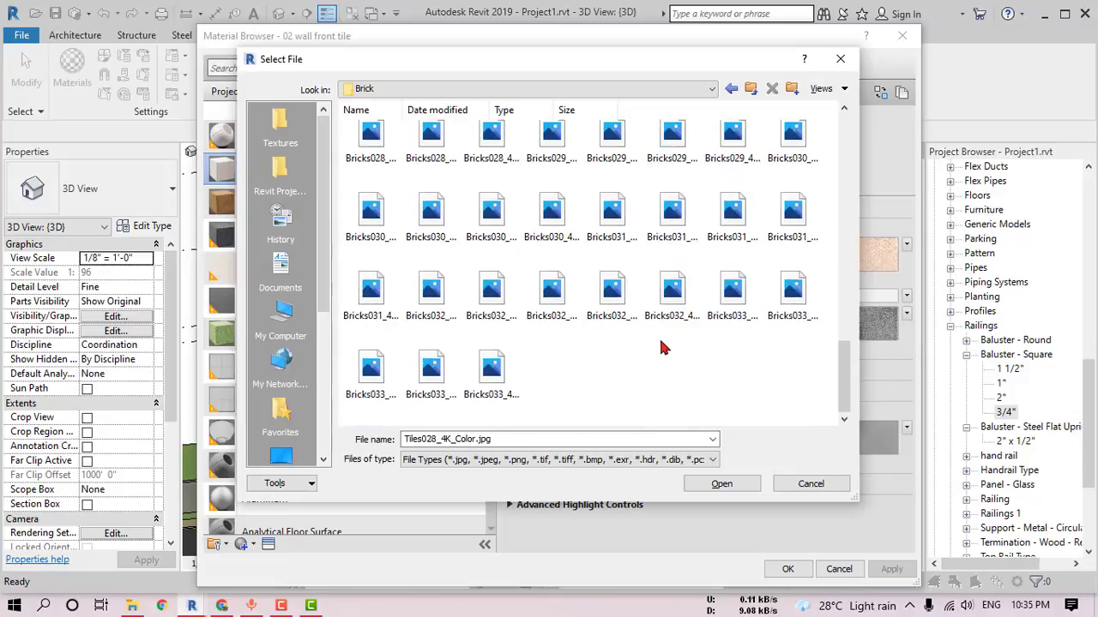
Step: Select Bricks033_4K_Roughness.jpg, then close the picker unchanged and bring up the Bricks 057 page
{"action": "left_click", "coordinate": [494, 384]}
{"action": "scroll", "coordinate": [686, 365], "scroll_direction": "up", "scroll_amount": 6}
{"action": "scroll", "coordinate": [688, 367], "scroll_direction": "up", "scroll_amount": 6}
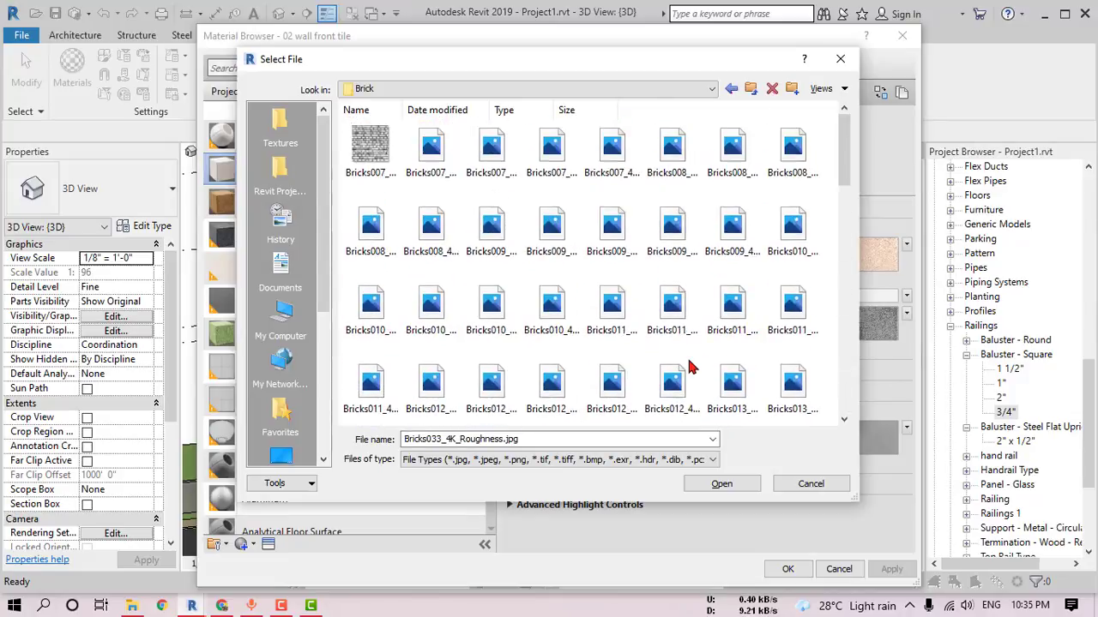
{"action": "left_click", "coordinate": [830, 67]}
{"action": "mouse_move", "coordinate": [222, 607]}
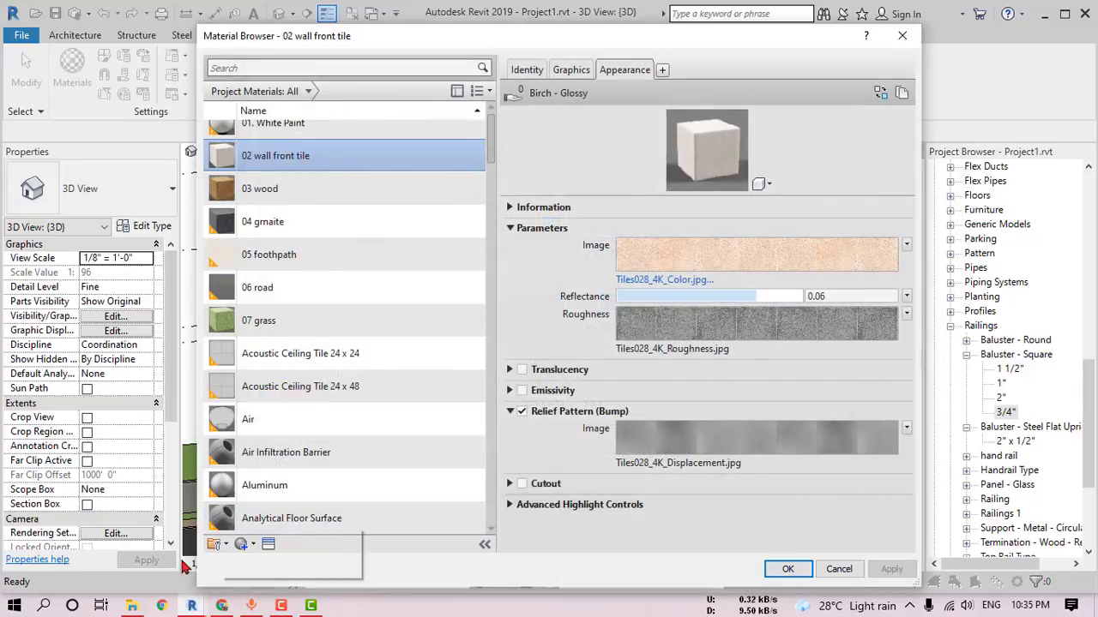
{"action": "left_click", "coordinate": [221, 606]}
Step: Start the Bricks057 4K-JPG download and pause it at 3.1 of 65.1 MB
{"action": "left_click", "coordinate": [593, 333]}
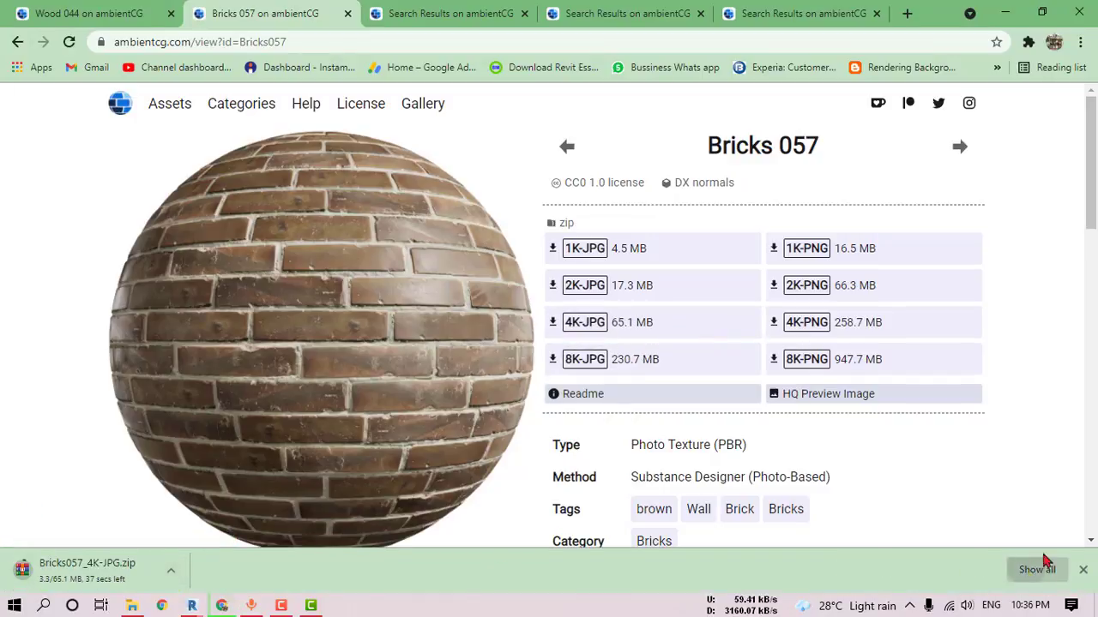
{"action": "left_click", "coordinate": [1037, 569]}
{"action": "left_click", "coordinate": [390, 302]}
Step: Copy the paused download's link address and start a Windows app search
{"action": "right_click", "coordinate": [416, 225]}
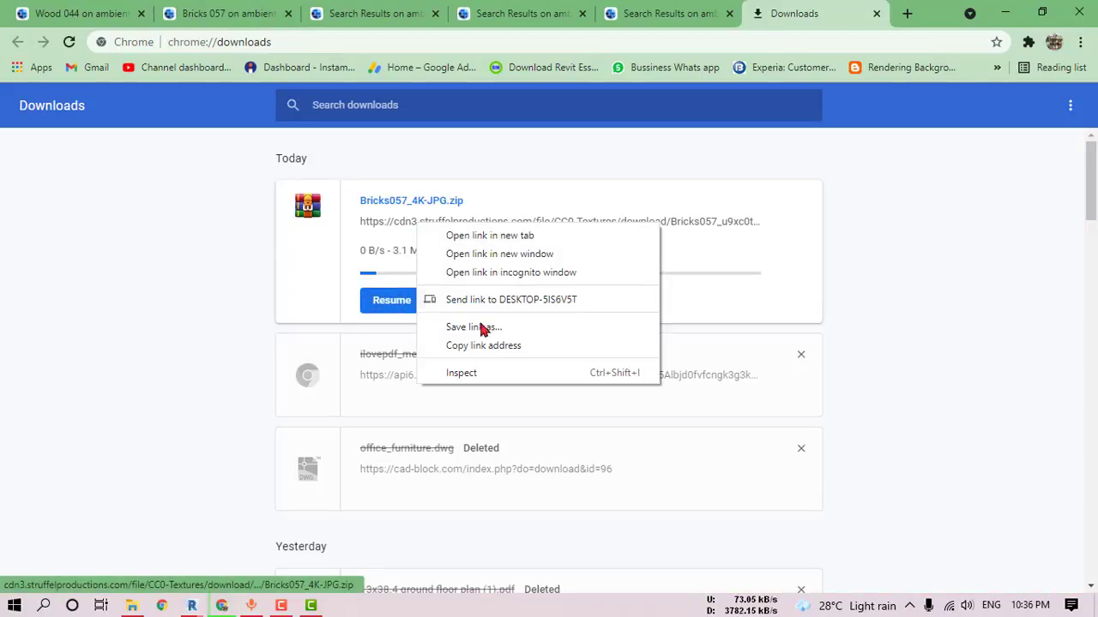
{"action": "left_click", "coordinate": [480, 345]}
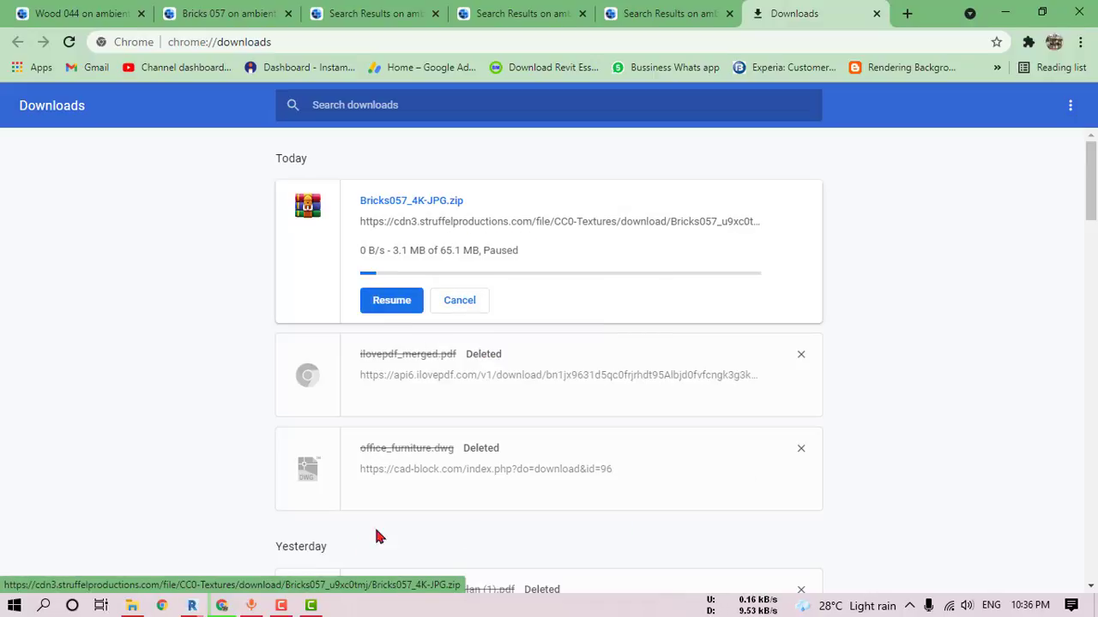
{"action": "left_click", "coordinate": [11, 607]}
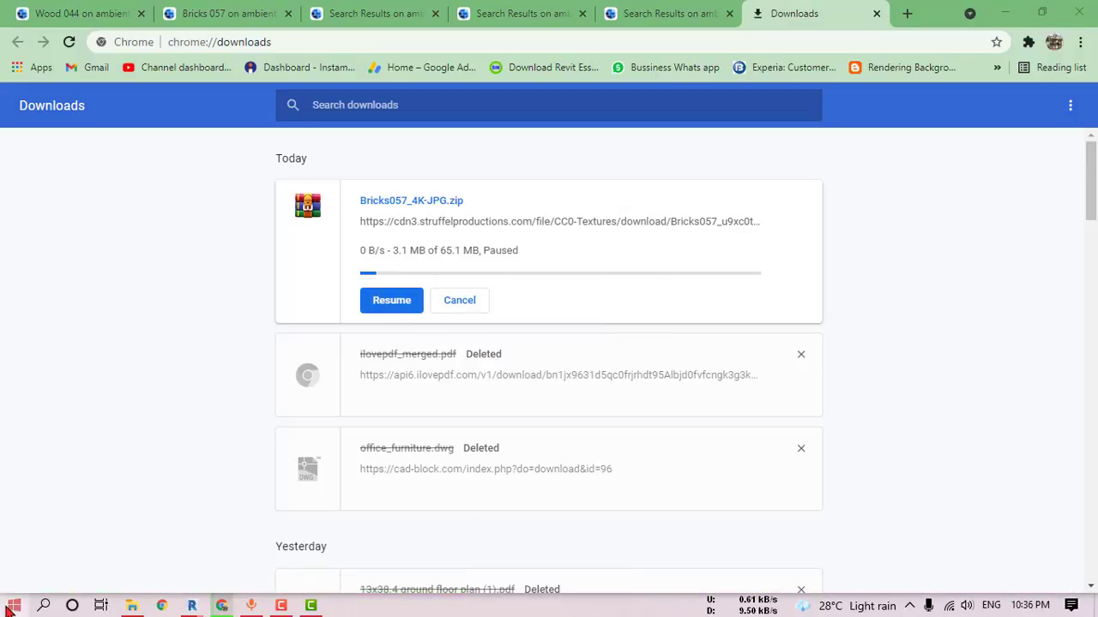
Step: Download the copied Bricks057_4K-JPG.zip link (65.1 MB) into Downloads using Free Download Manager
{"action": "type", "text": "free"}
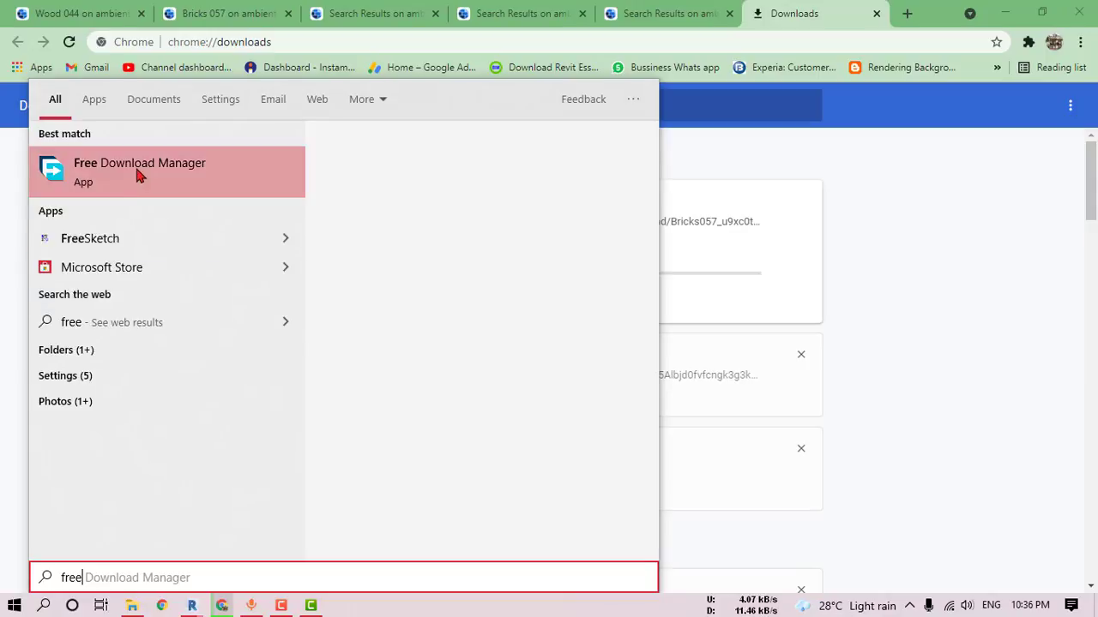
{"action": "left_click", "coordinate": [139, 174]}
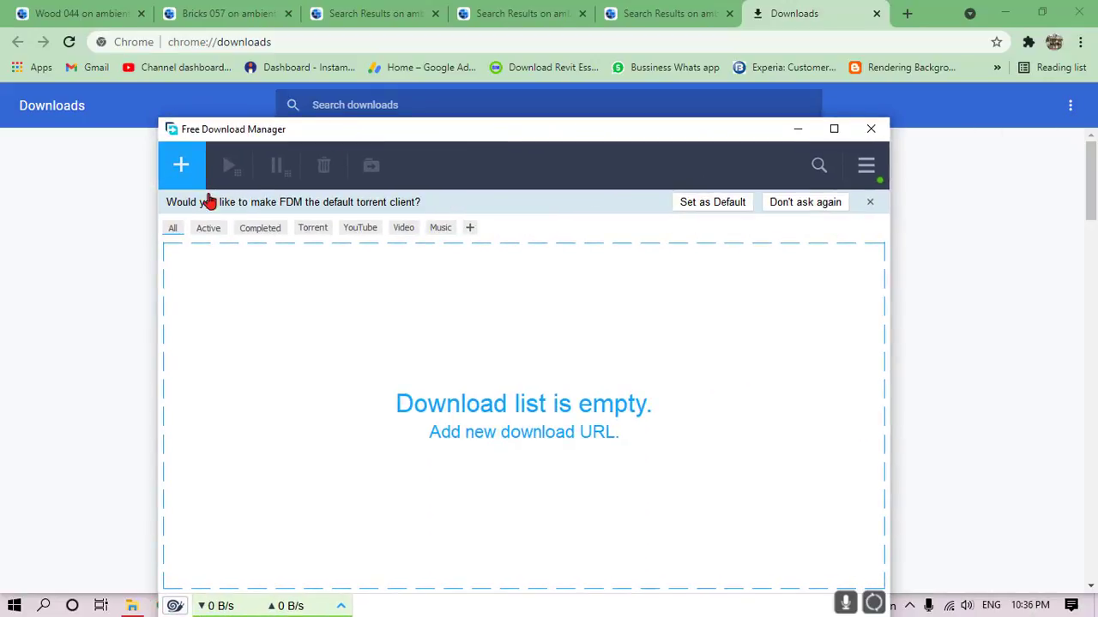
{"action": "left_click", "coordinate": [671, 434]}
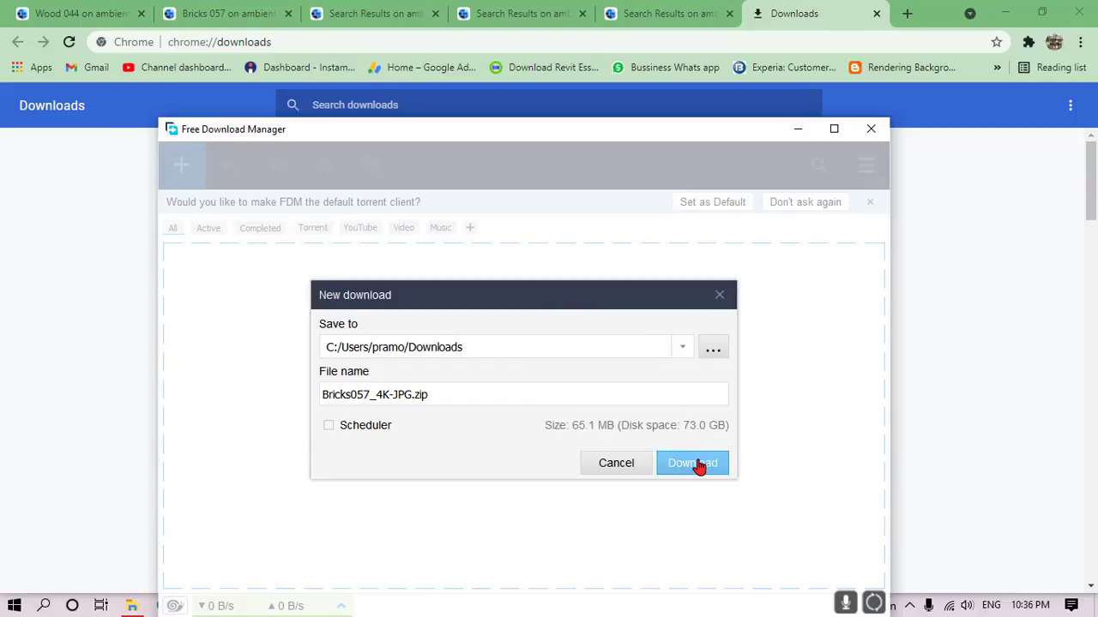
{"action": "left_click", "coordinate": [692, 463]}
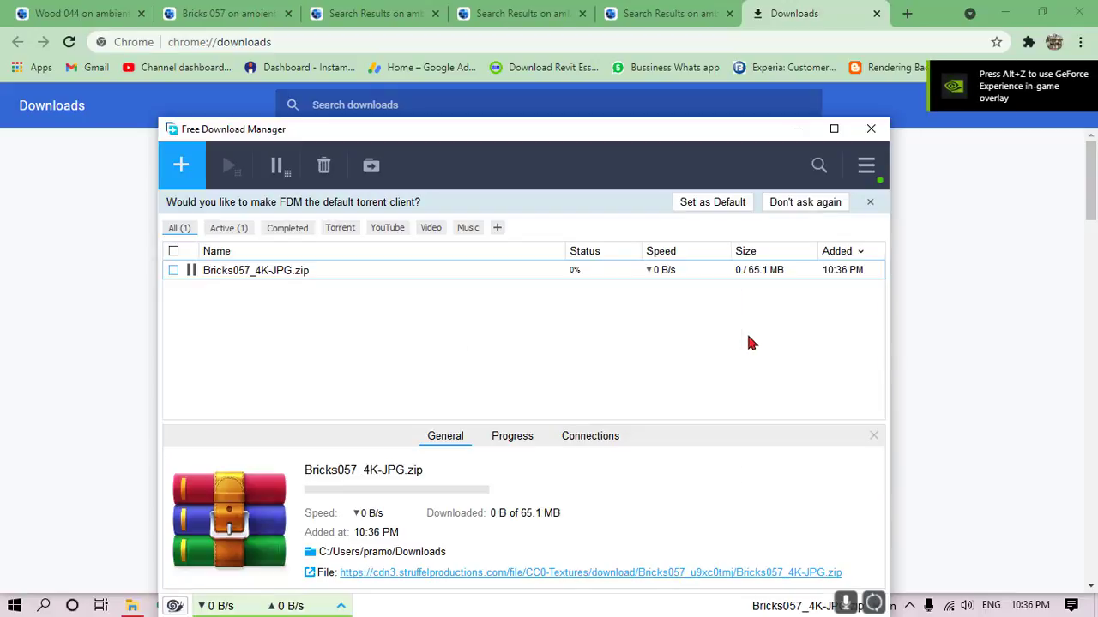
{"action": "left_click", "coordinate": [833, 128]}
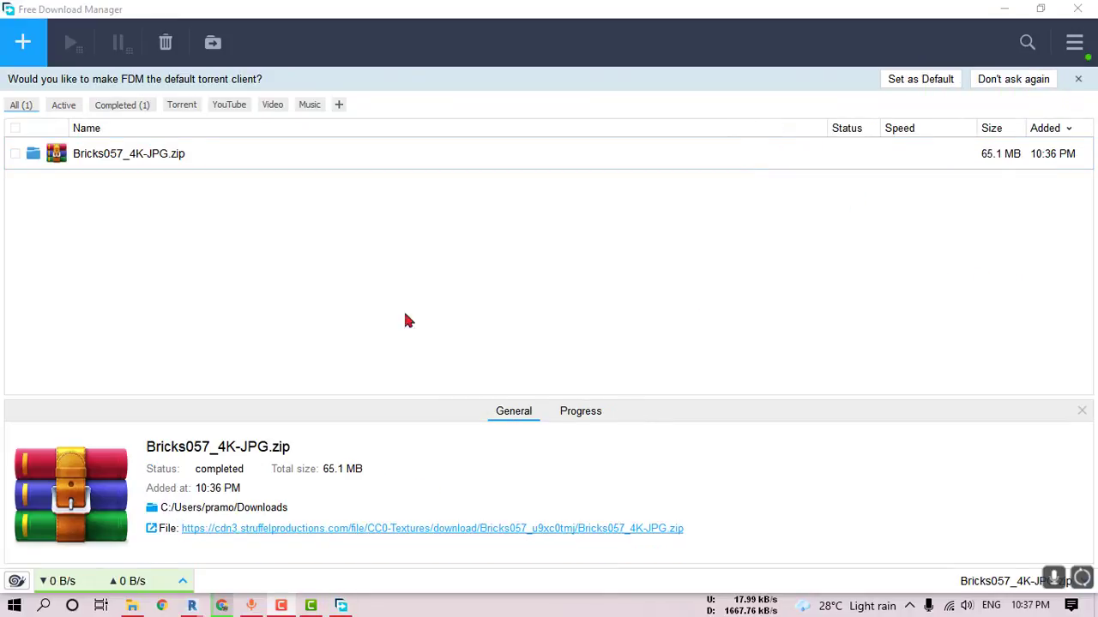
{"action": "left_click", "coordinate": [32, 159]}
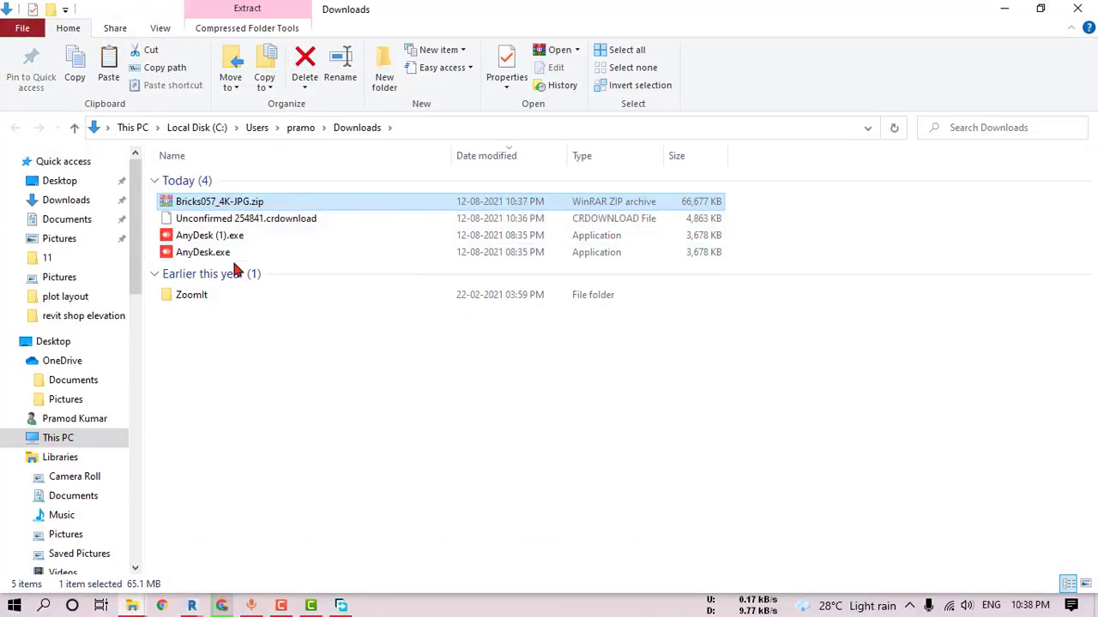
Step: Paste the zip into Desktop > revit shop elevation and extract it to Bricks057_4K-JPG
{"action": "left_click", "coordinate": [60, 181]}
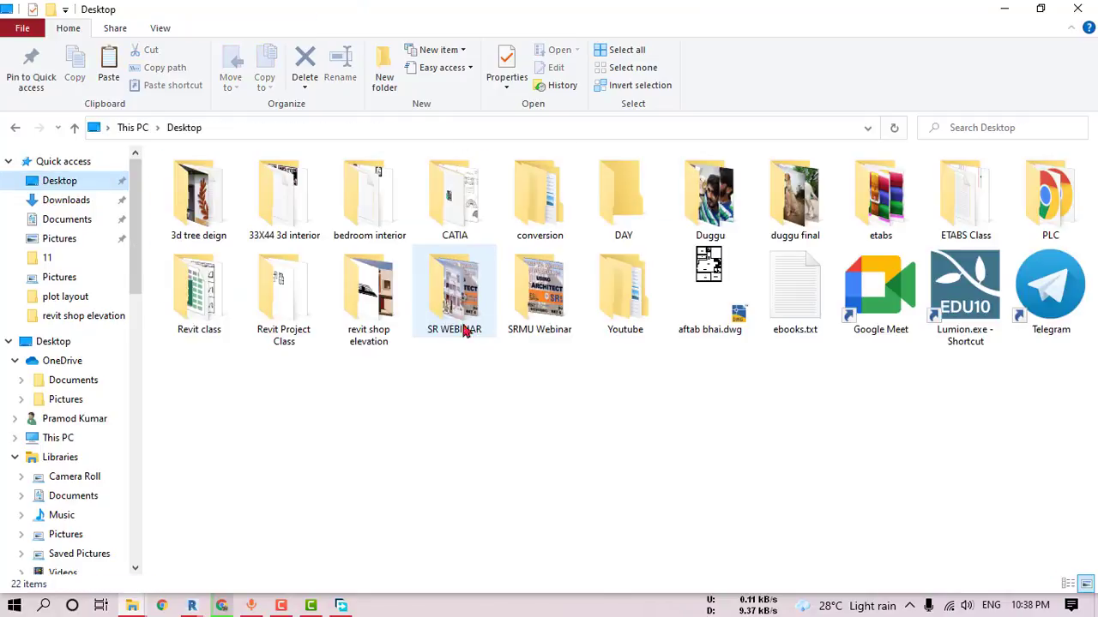
{"action": "double_click", "coordinate": [365, 313]}
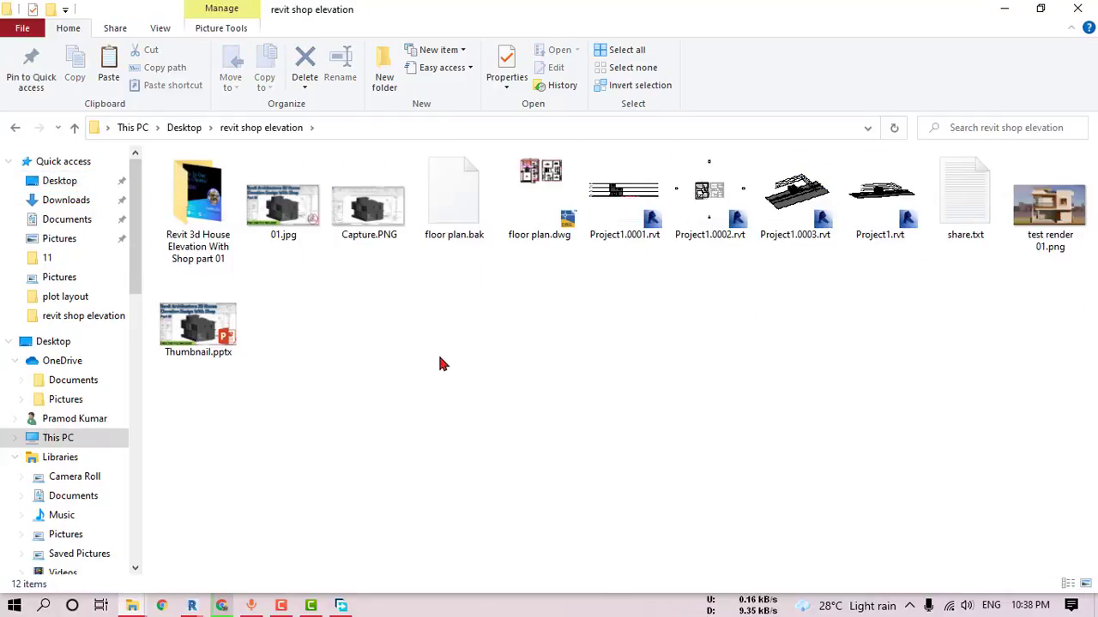
{"action": "key", "text": "ctrl+v"}
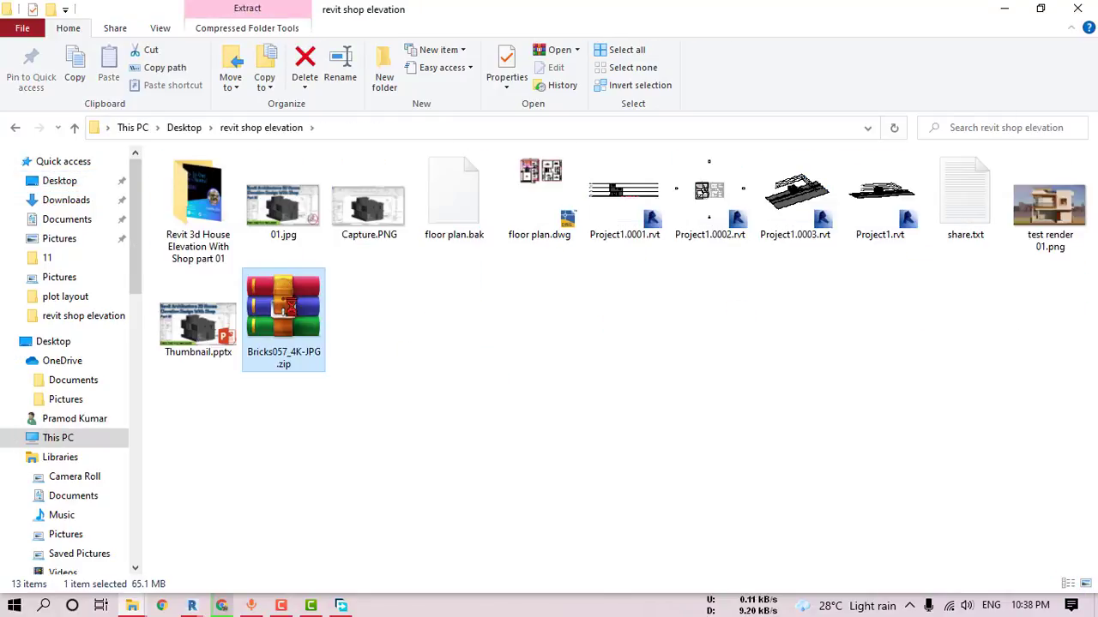
{"action": "key", "text": "shift+F10"}
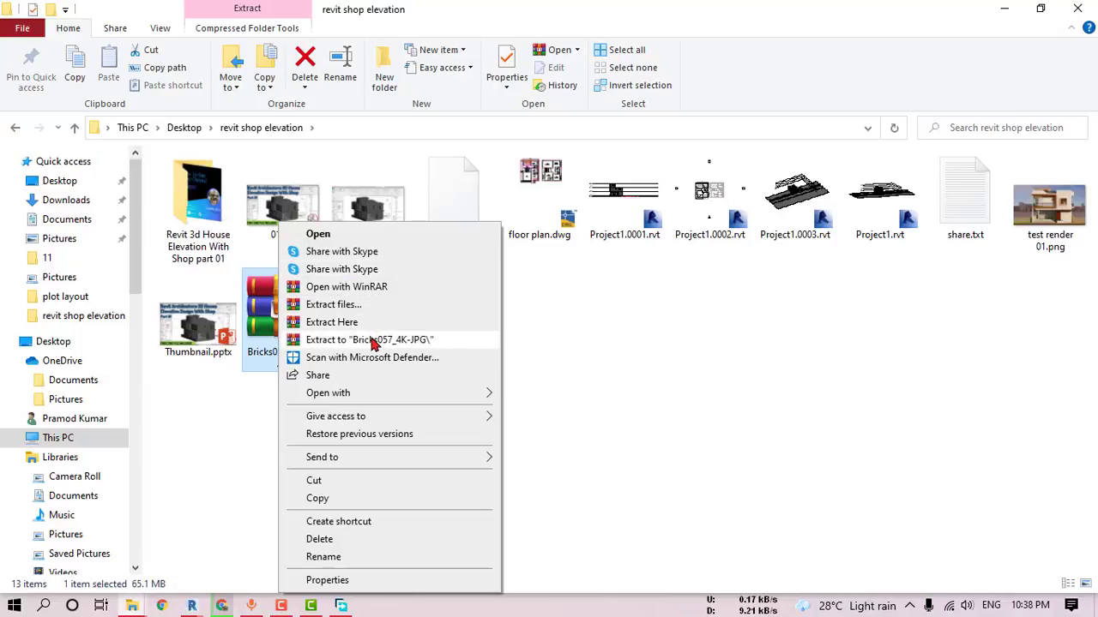
{"action": "left_click", "coordinate": [373, 340]}
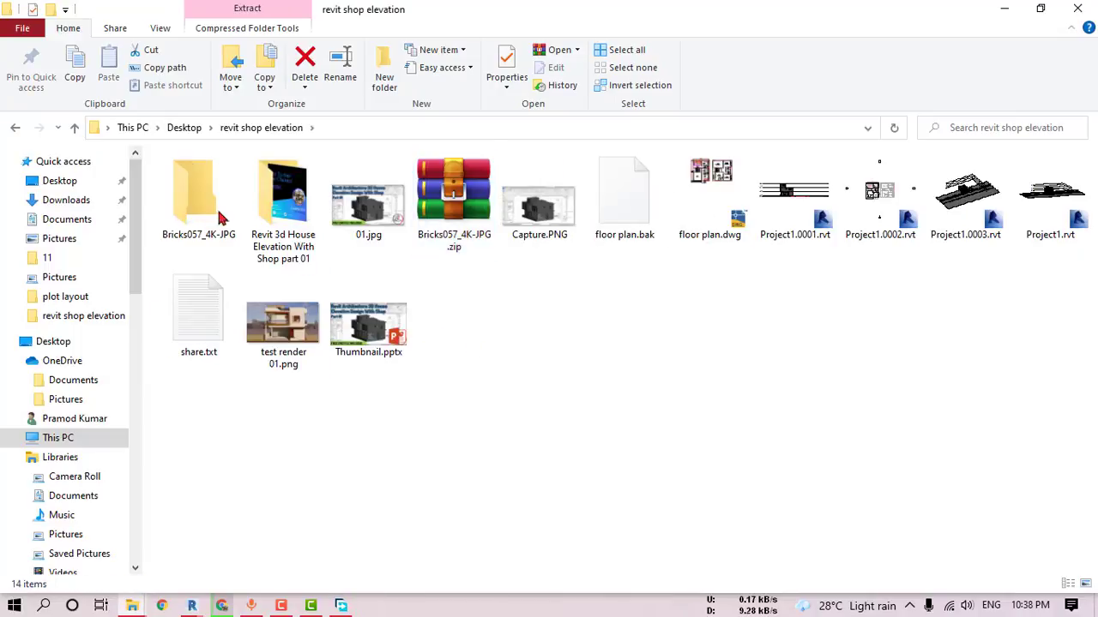
Step: Delete Bricks057_4K-JPG.zip and return to Revit's Material Browser
{"action": "left_click", "coordinate": [206, 204]}
{"action": "left_click", "coordinate": [467, 215]}
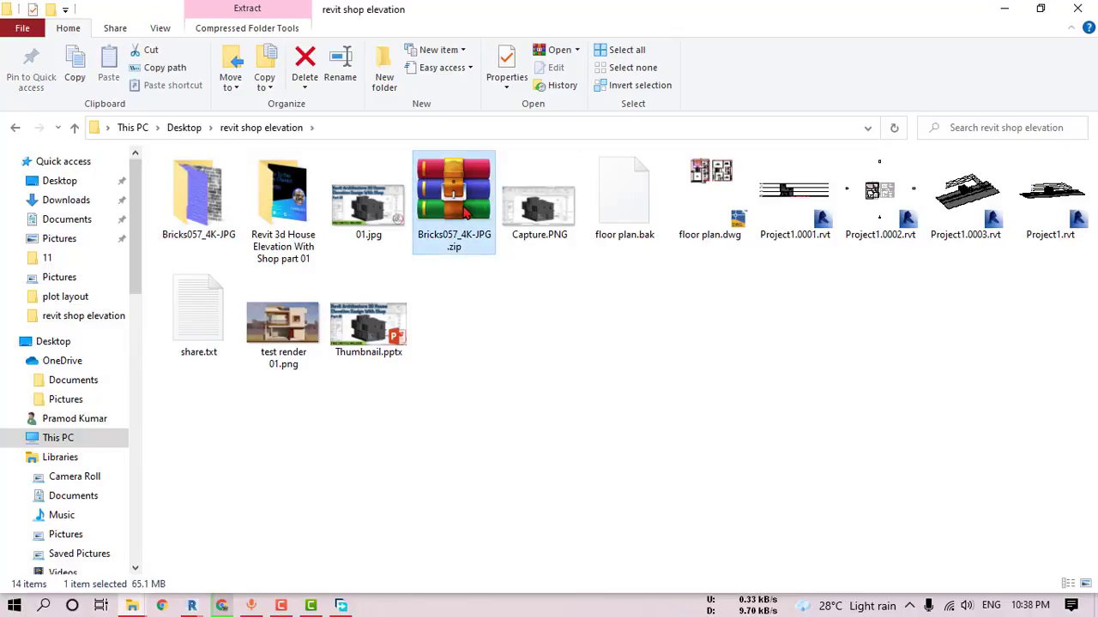
{"action": "key", "text": "Delete"}
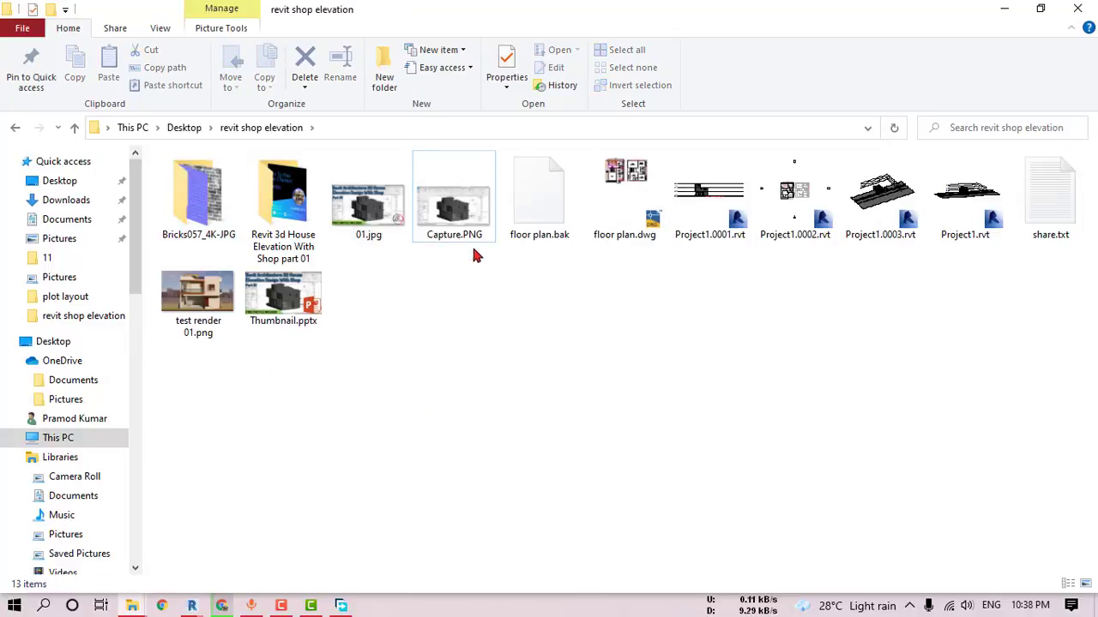
{"action": "left_click", "coordinate": [222, 605]}
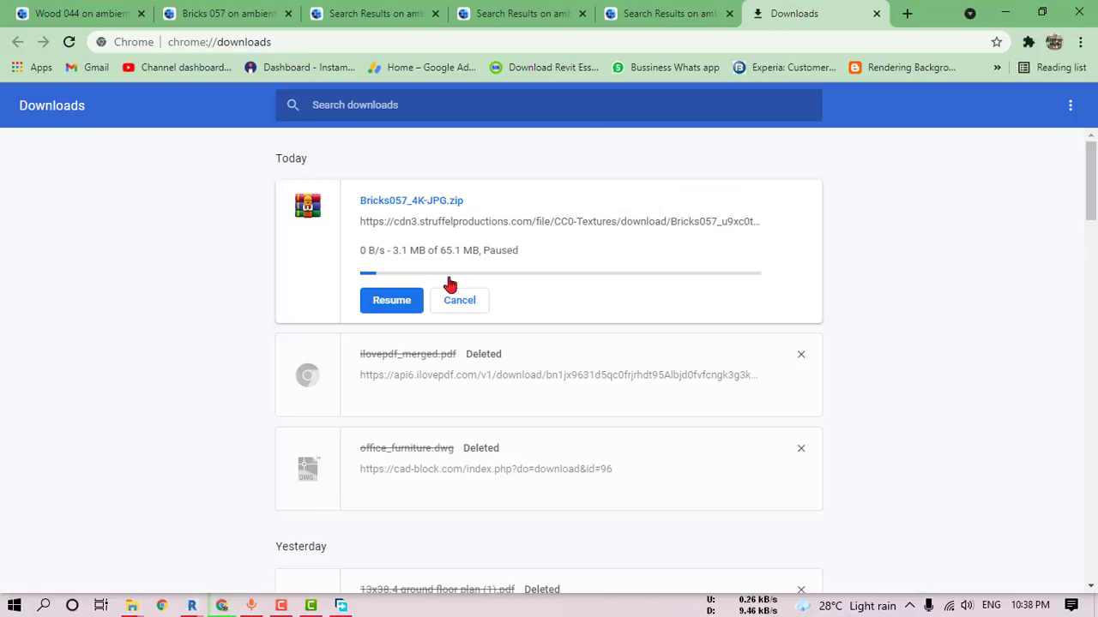
{"action": "left_click", "coordinate": [1005, 12]}
{"action": "mouse_move", "coordinate": [190, 606]}
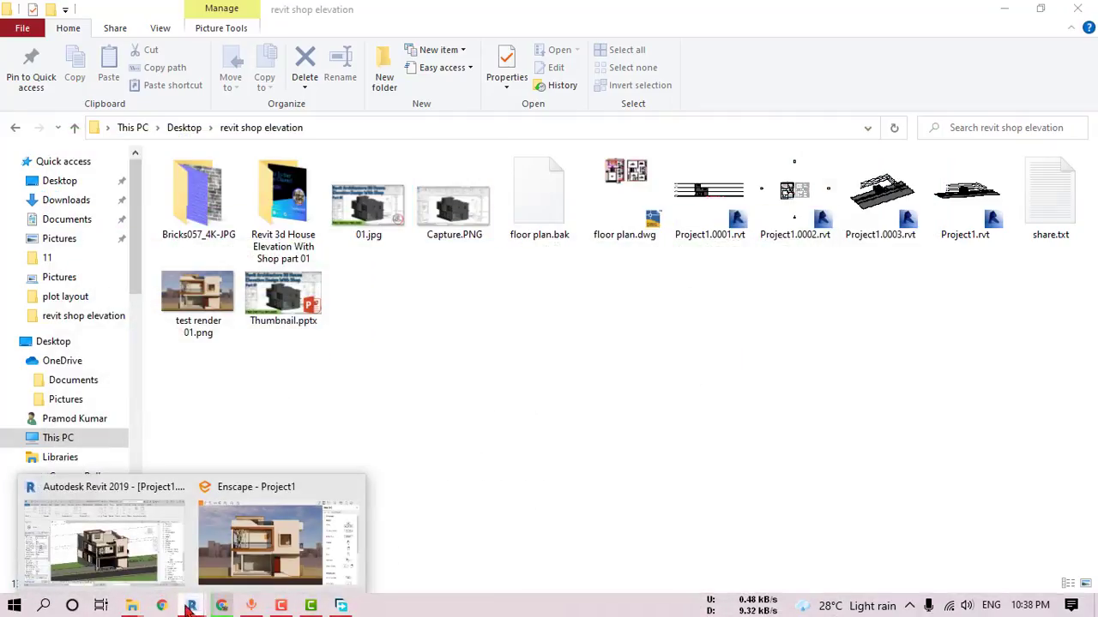
{"action": "left_click", "coordinate": [140, 564]}
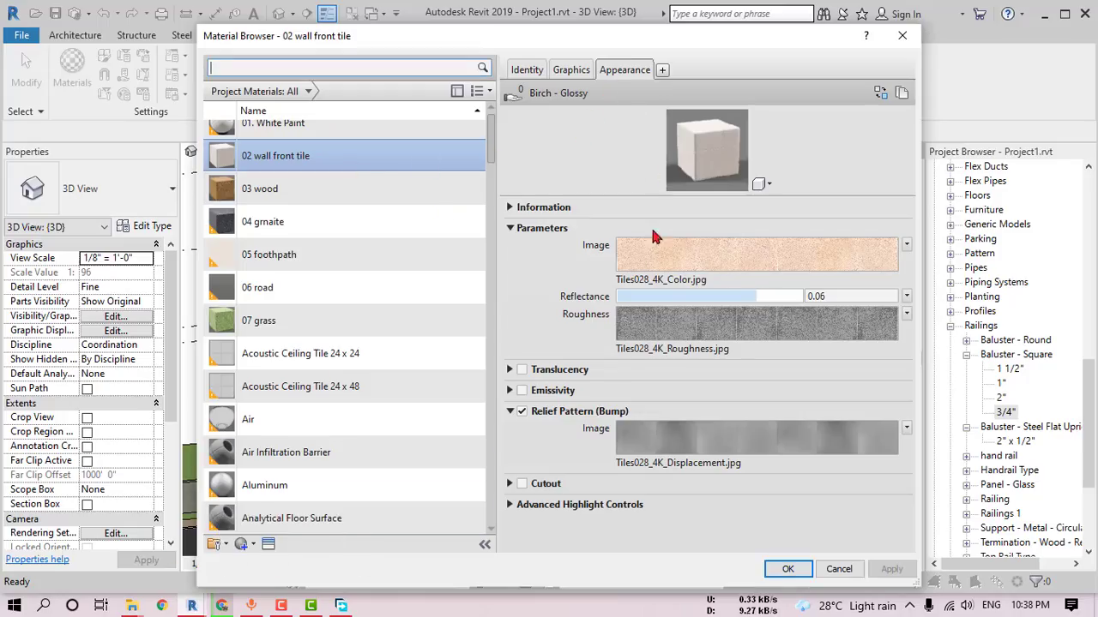
Step: Load Bricks057_4K_Color.jpg as the 02 wall front tile image
{"action": "left_click", "coordinate": [660, 280]}
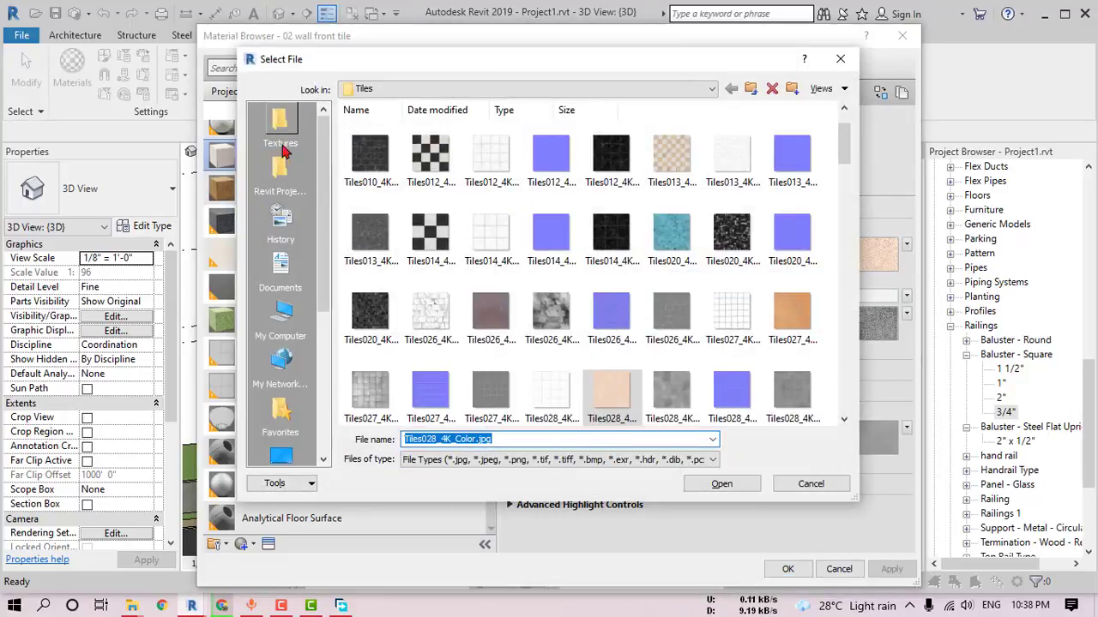
{"action": "left_click", "coordinate": [284, 451]}
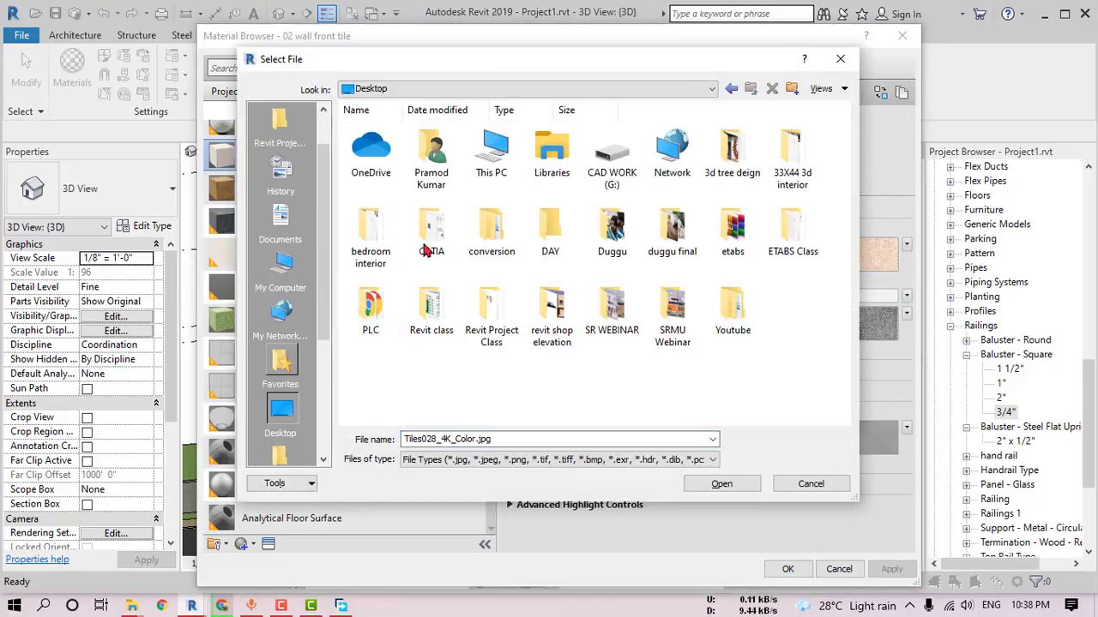
{"action": "double_click", "coordinate": [489, 317]}
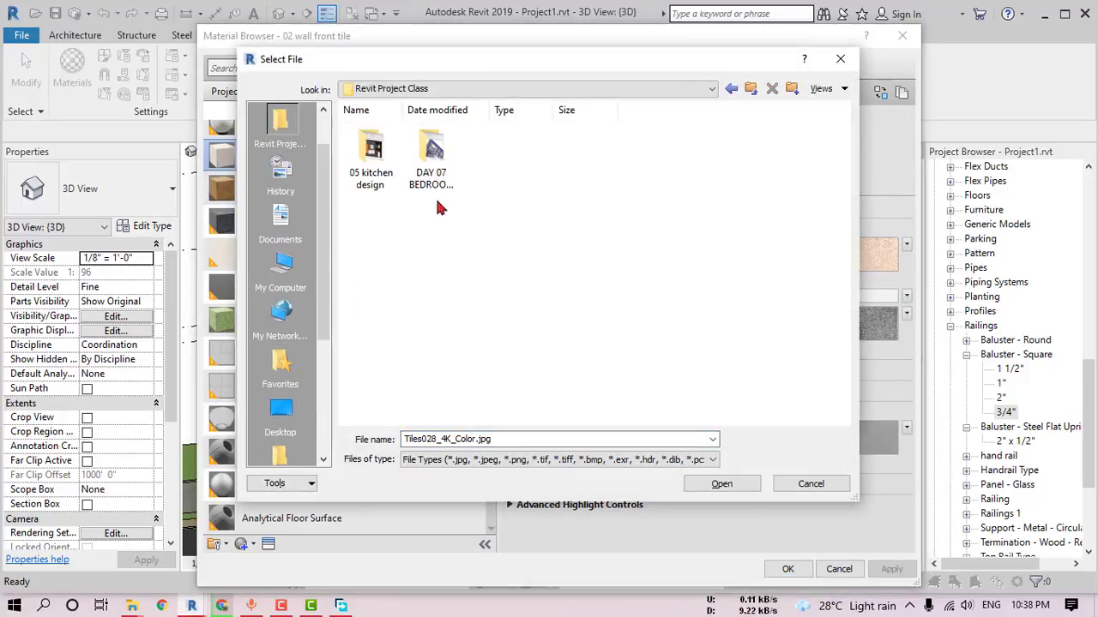
{"action": "left_click", "coordinate": [751, 89]}
{"action": "double_click", "coordinate": [526, 396]}
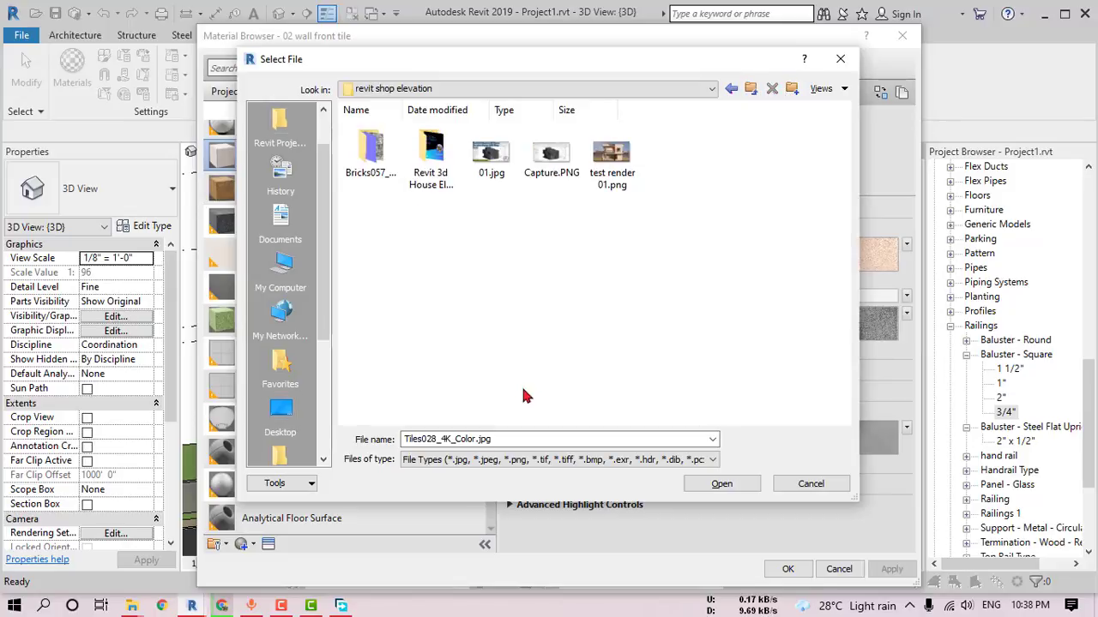
{"action": "double_click", "coordinate": [371, 152]}
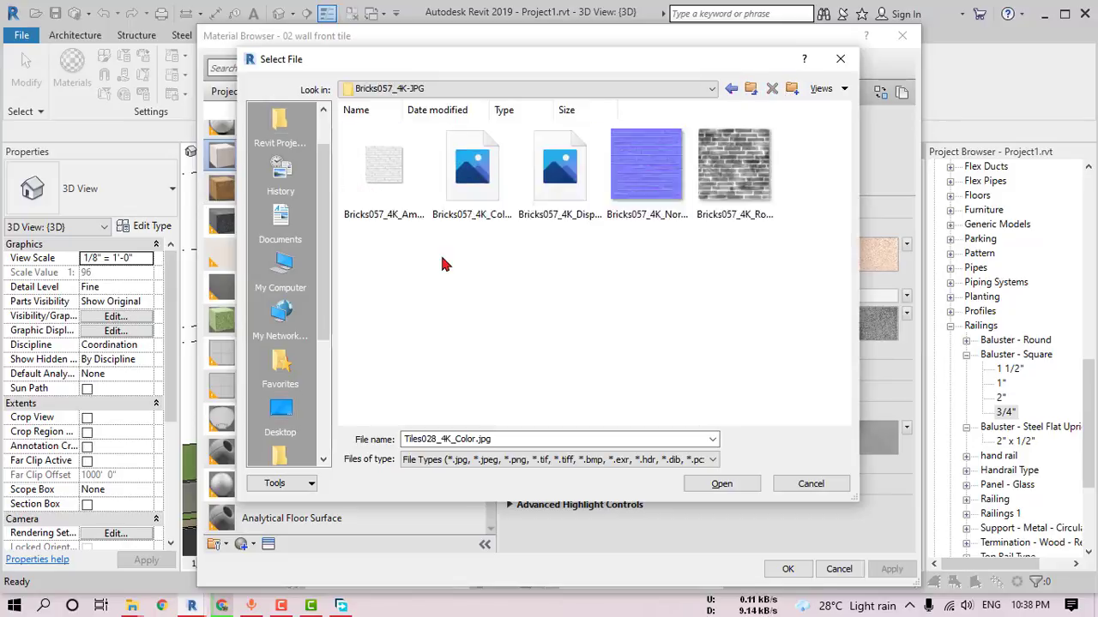
{"action": "left_click", "coordinate": [518, 184]}
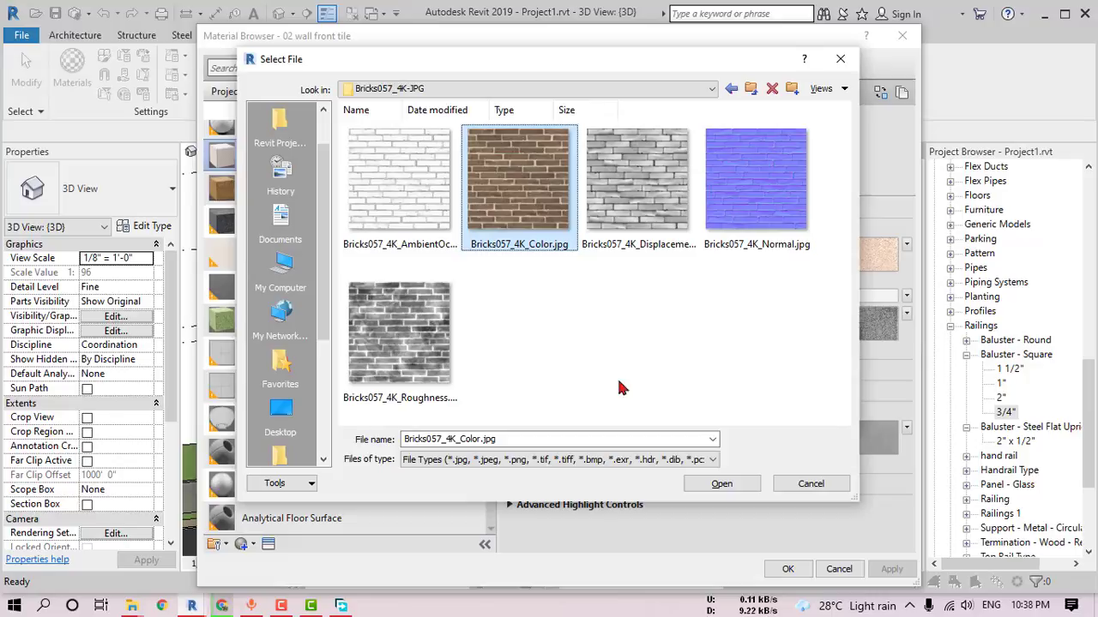
{"action": "left_click", "coordinate": [721, 484]}
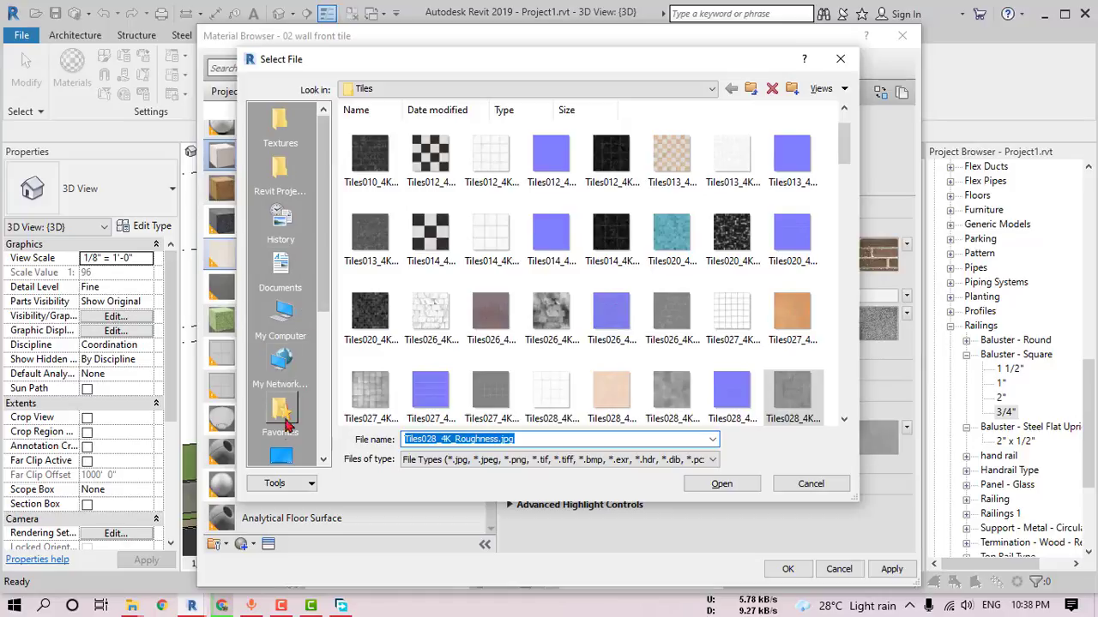
Step: Replace the roughness image with Bricks057_4K_Roughness.jpg
{"action": "left_click", "coordinate": [281, 416]}
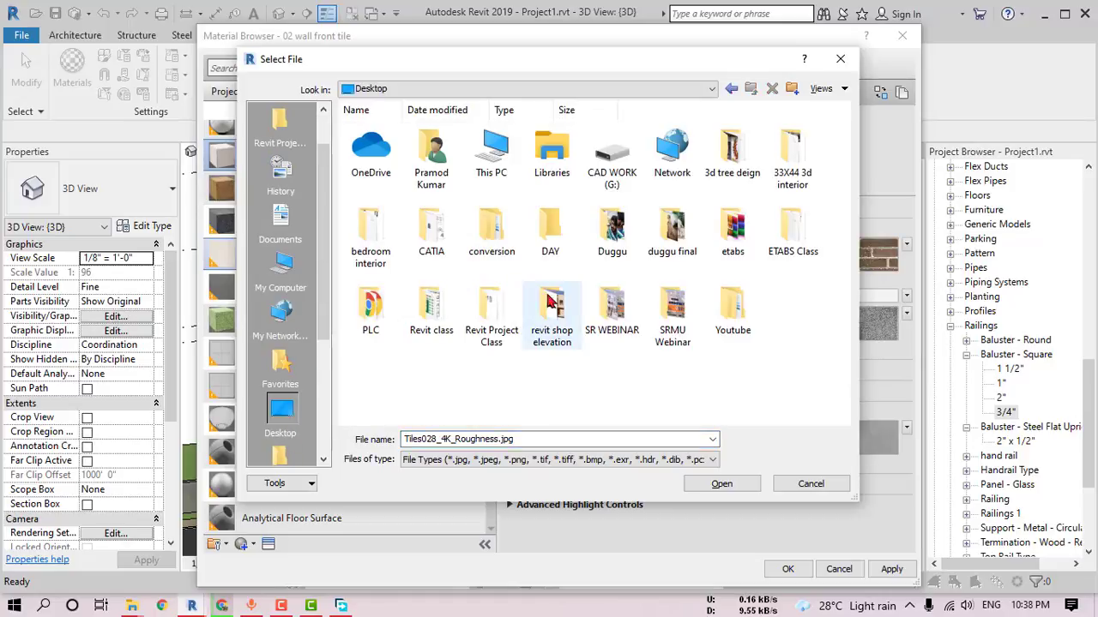
{"action": "double_click", "coordinate": [551, 313]}
{"action": "double_click", "coordinate": [370, 150]}
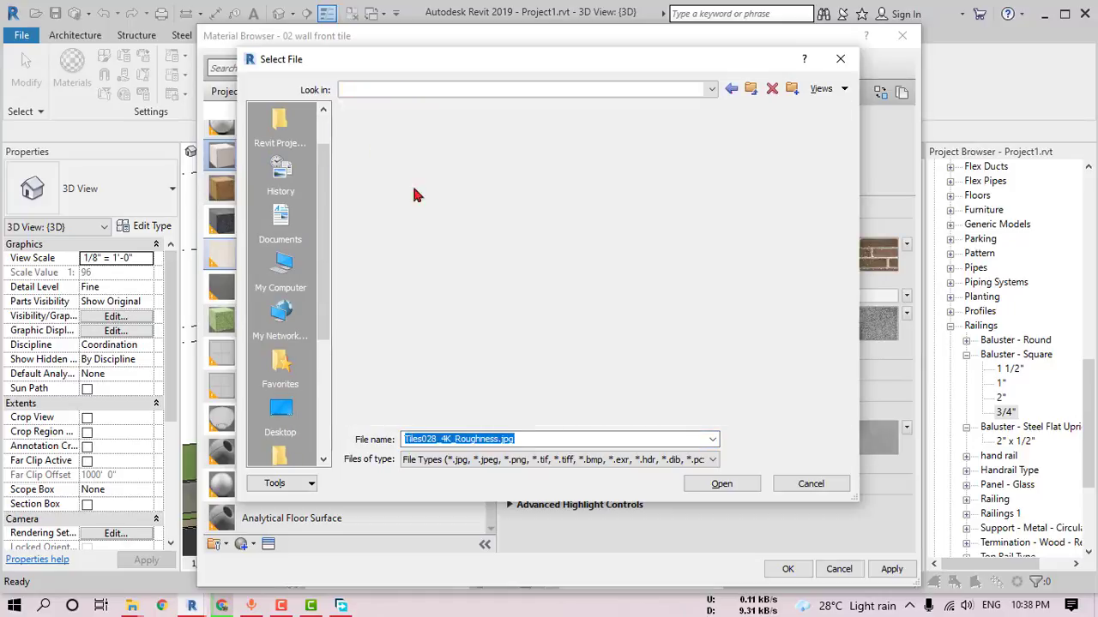
{"action": "left_click", "coordinate": [600, 155]}
{"action": "left_click", "coordinate": [721, 484]}
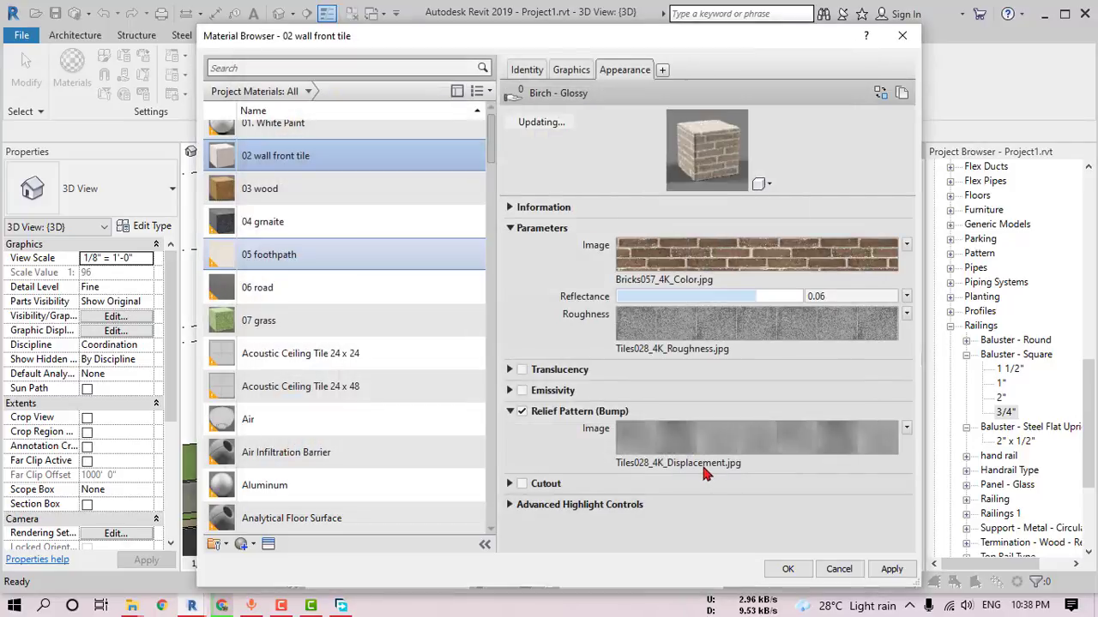
Step: Set Bricks057_4K_Displacement.jpg as the relief pattern image and confirm the material
{"action": "left_click", "coordinate": [600, 470]}
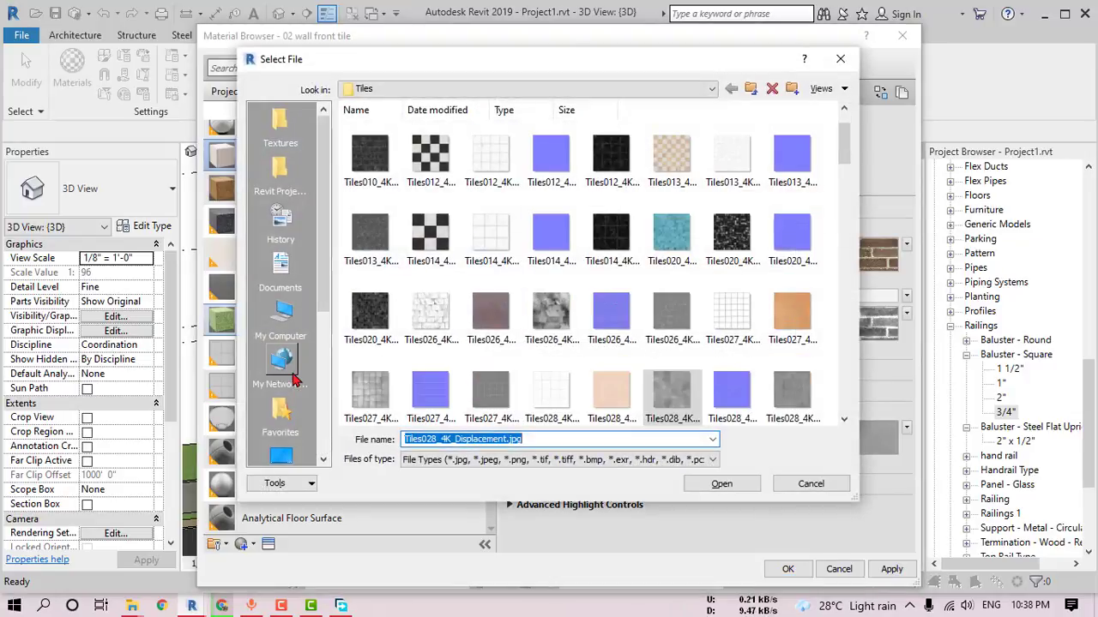
{"action": "left_click", "coordinate": [283, 456]}
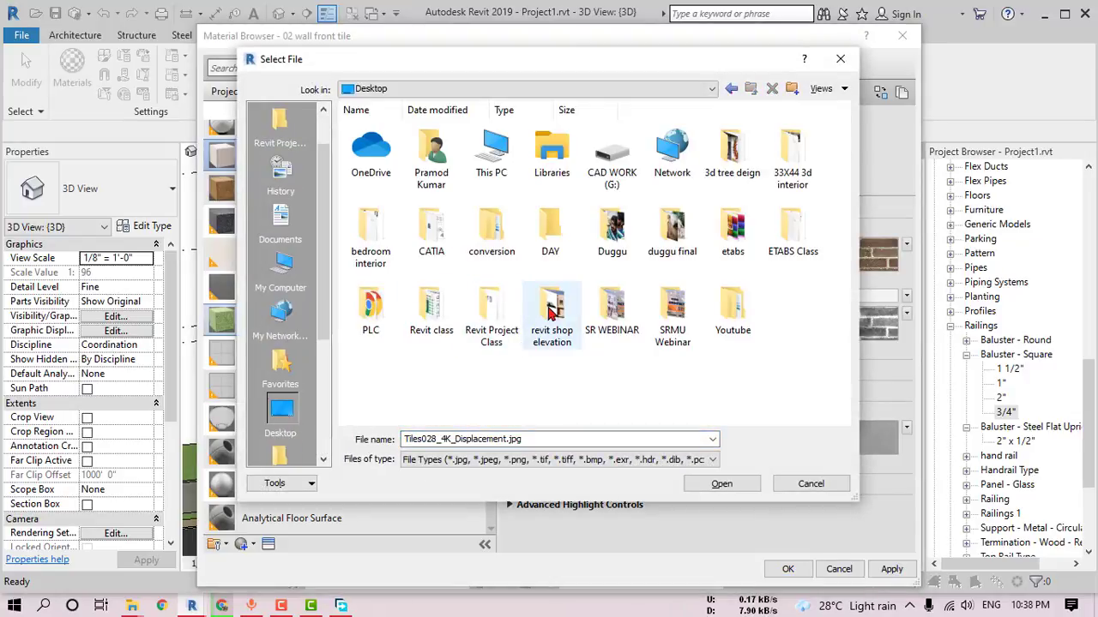
{"action": "double_click", "coordinate": [551, 313]}
{"action": "double_click", "coordinate": [371, 159]}
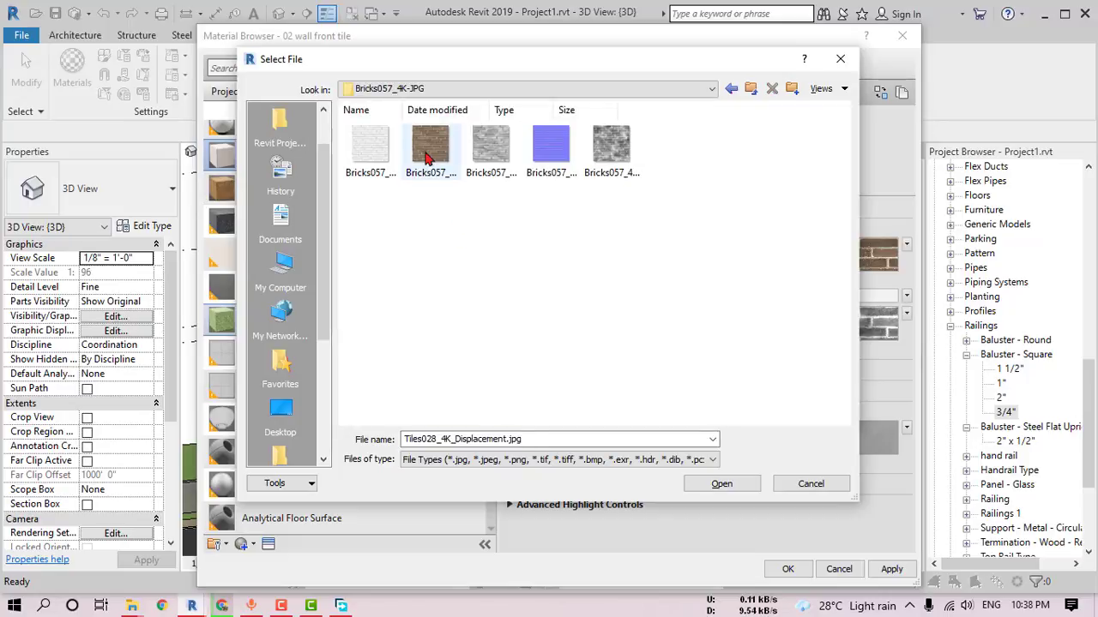
{"action": "left_click", "coordinate": [371, 155]}
{"action": "left_click", "coordinate": [490, 150]}
{"action": "left_click", "coordinate": [725, 484]}
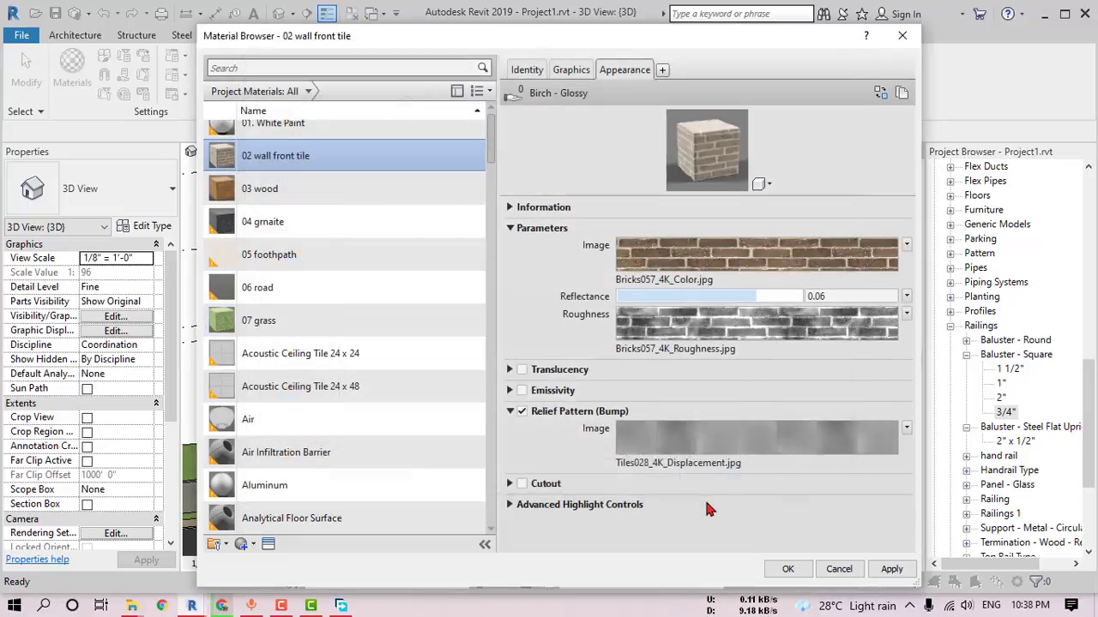
{"action": "left_click", "coordinate": [797, 572]}
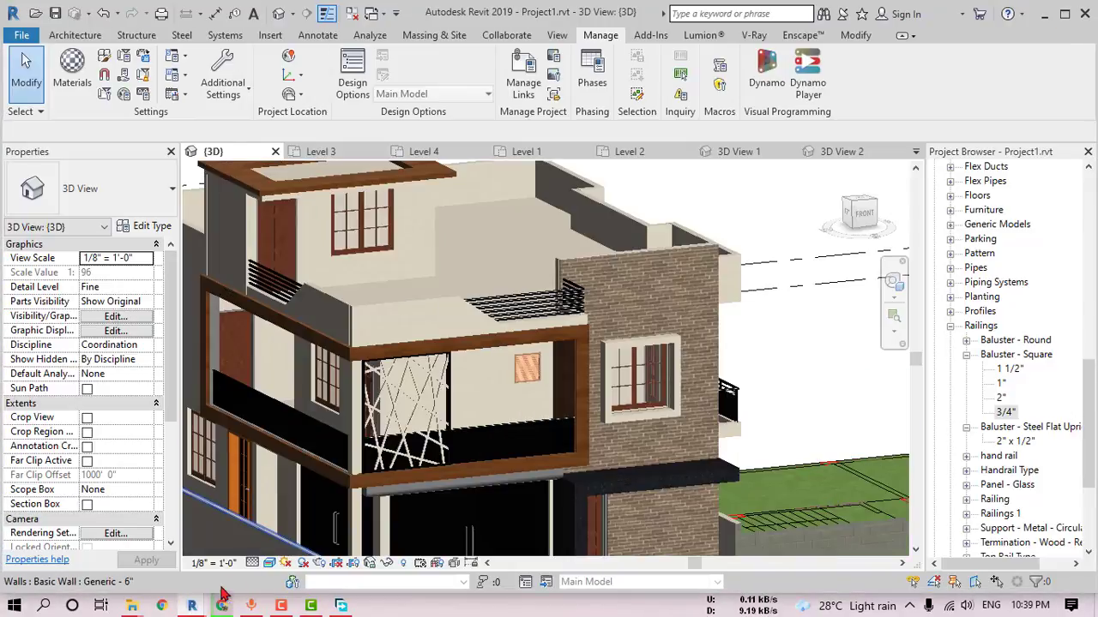
Step: Check the brick facade in the Enscape render, then return to Revit's project materials
{"action": "left_click", "coordinate": [290, 538]}
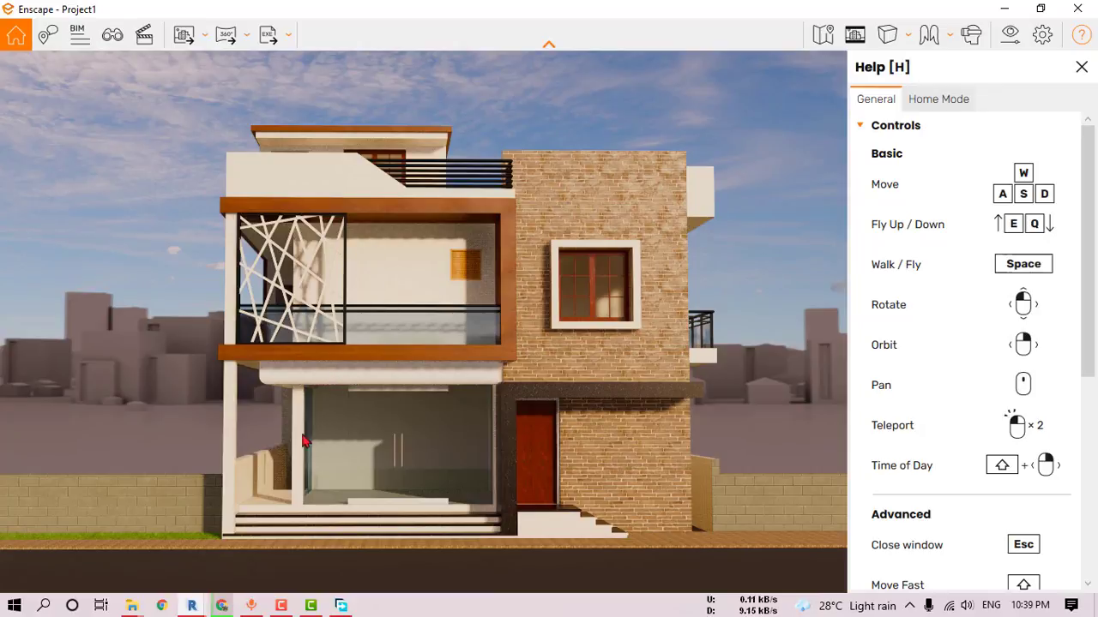
{"action": "mouse_move", "coordinate": [192, 606]}
{"action": "left_click", "coordinate": [94, 532]}
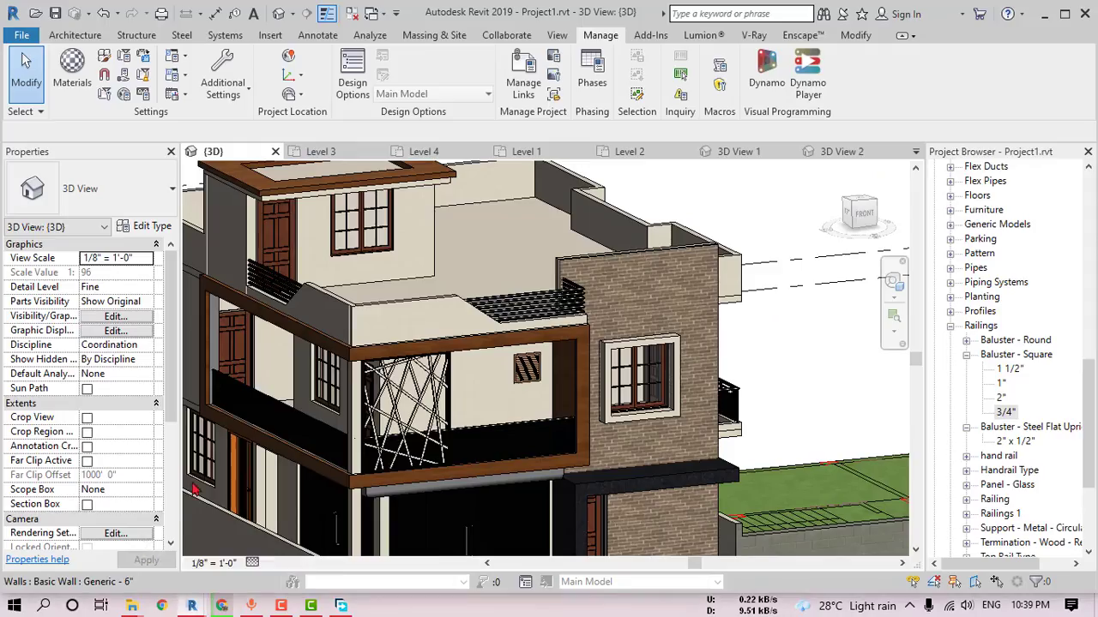
{"action": "left_click", "coordinate": [72, 69]}
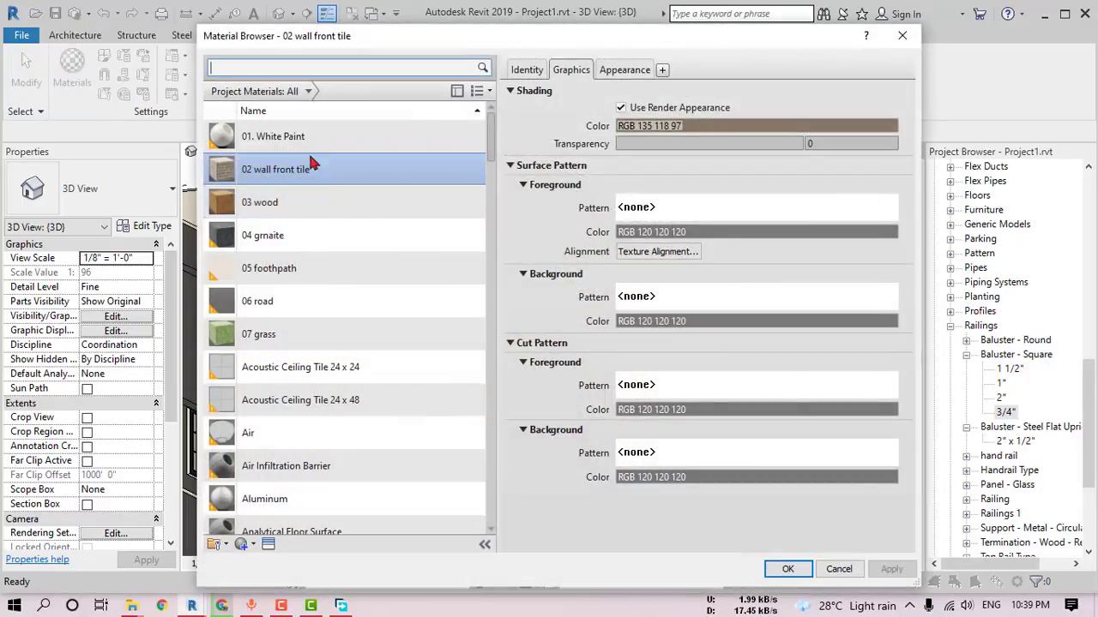
Step: For 01. White Paint, browse the Appearance Library to the Wall Paint appearances
{"action": "left_click", "coordinate": [273, 137]}
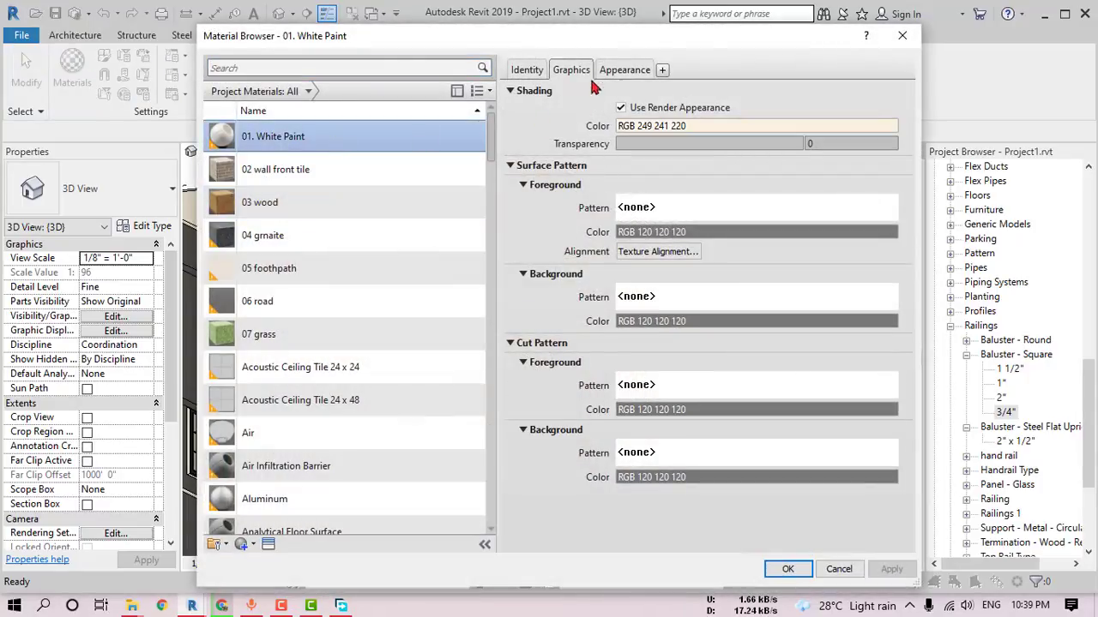
{"action": "left_click", "coordinate": [643, 70]}
{"action": "left_click", "coordinate": [880, 93]}
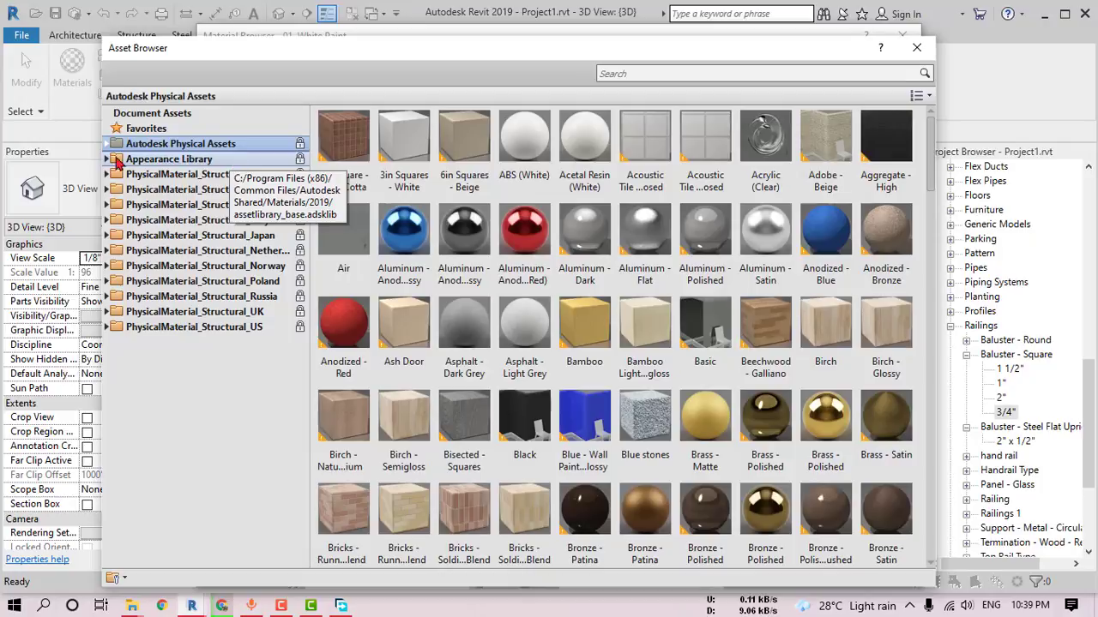
{"action": "left_click", "coordinate": [116, 161]}
{"action": "scroll", "coordinate": [163, 403], "scroll_direction": "down", "scroll_amount": 1}
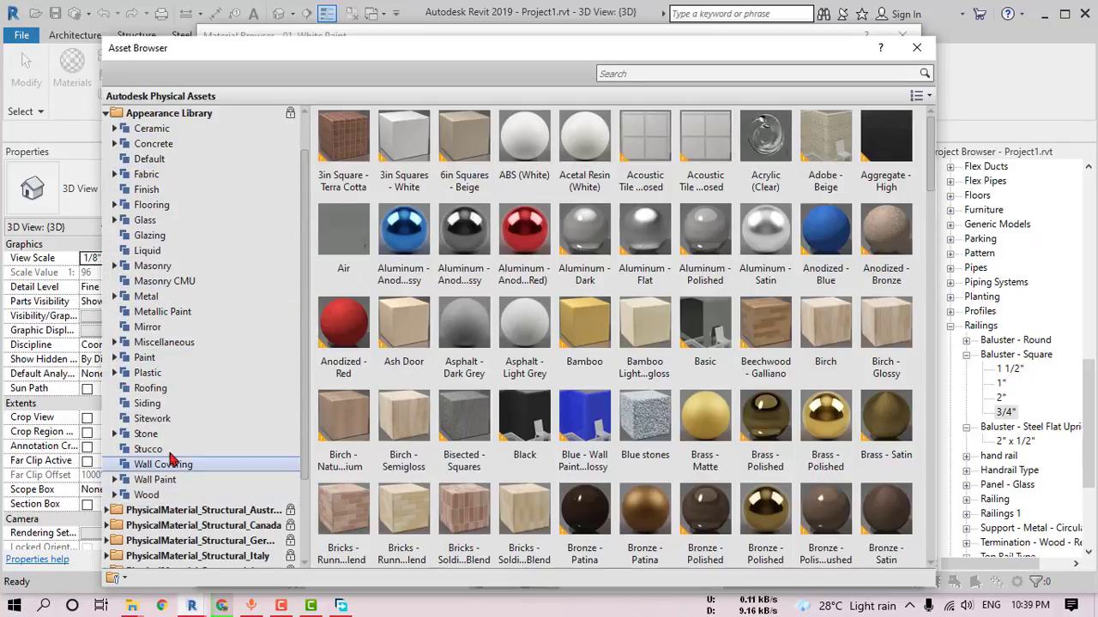
{"action": "left_click", "coordinate": [171, 360]}
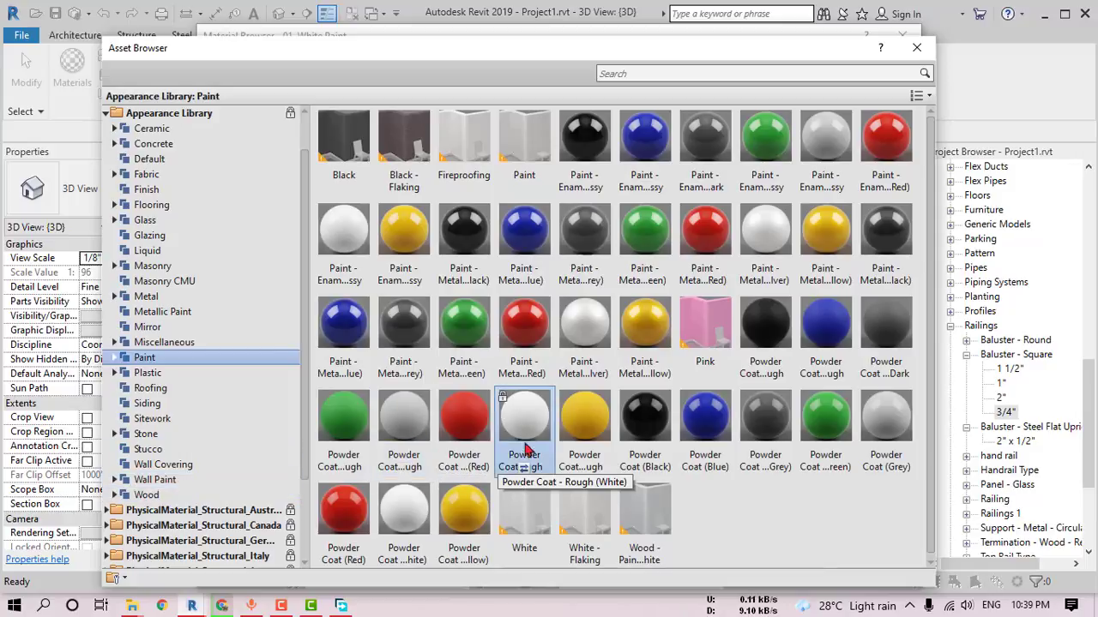
{"action": "left_click", "coordinate": [156, 480]}
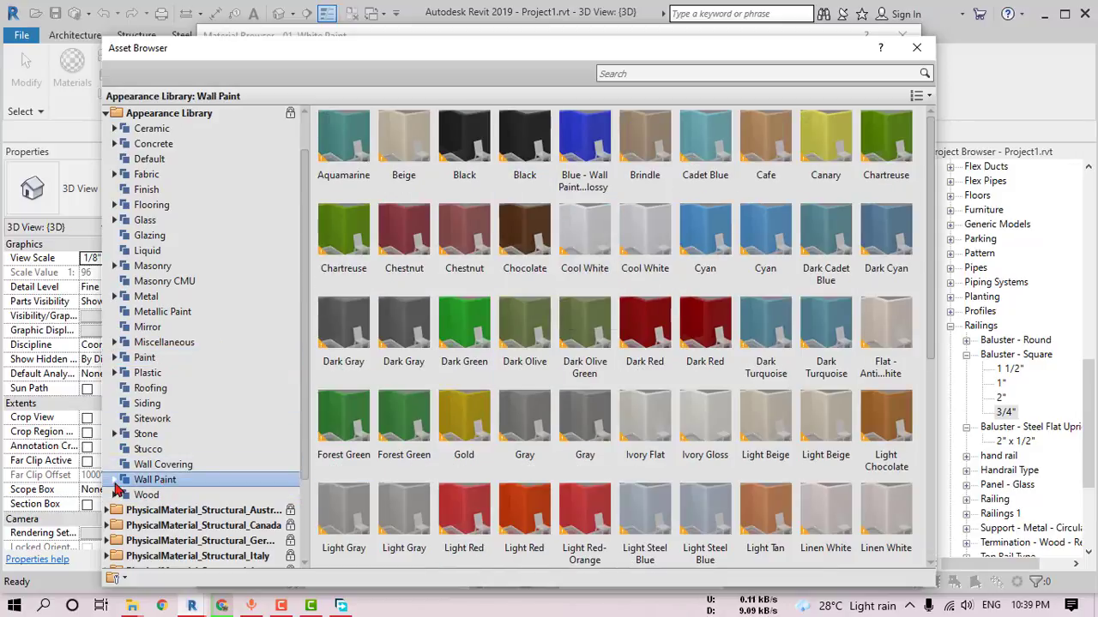
Step: Apply the Glossy Cool White wall paint appearance and view the updated Enscape render
{"action": "left_click", "coordinate": [115, 480]}
{"action": "left_click", "coordinate": [176, 496]}
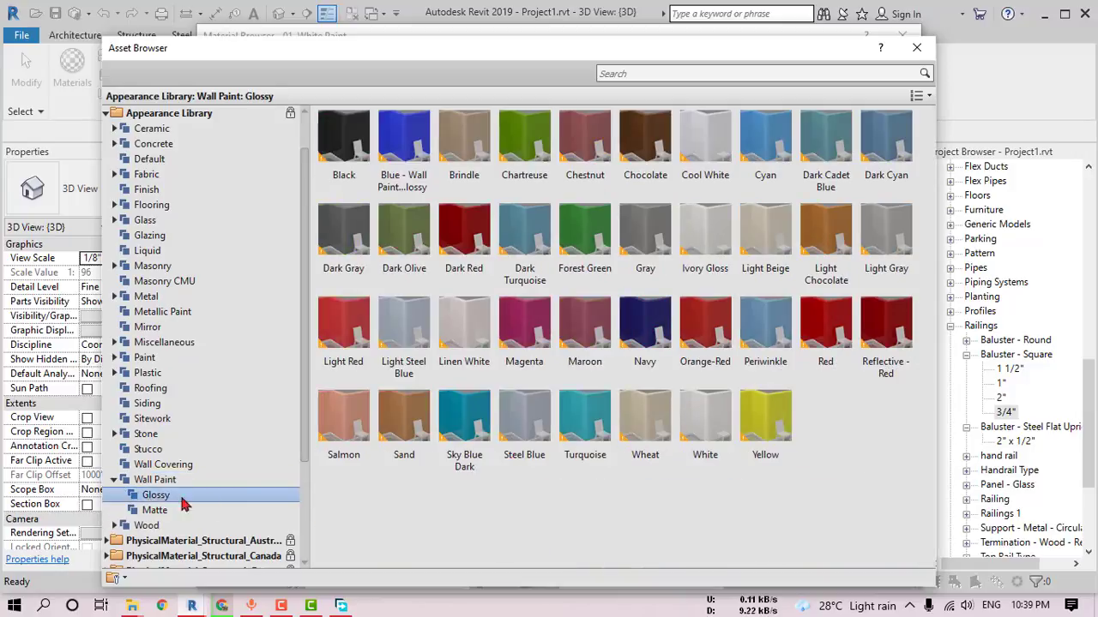
{"action": "left_click", "coordinate": [705, 188]}
{"action": "left_click", "coordinate": [916, 48]}
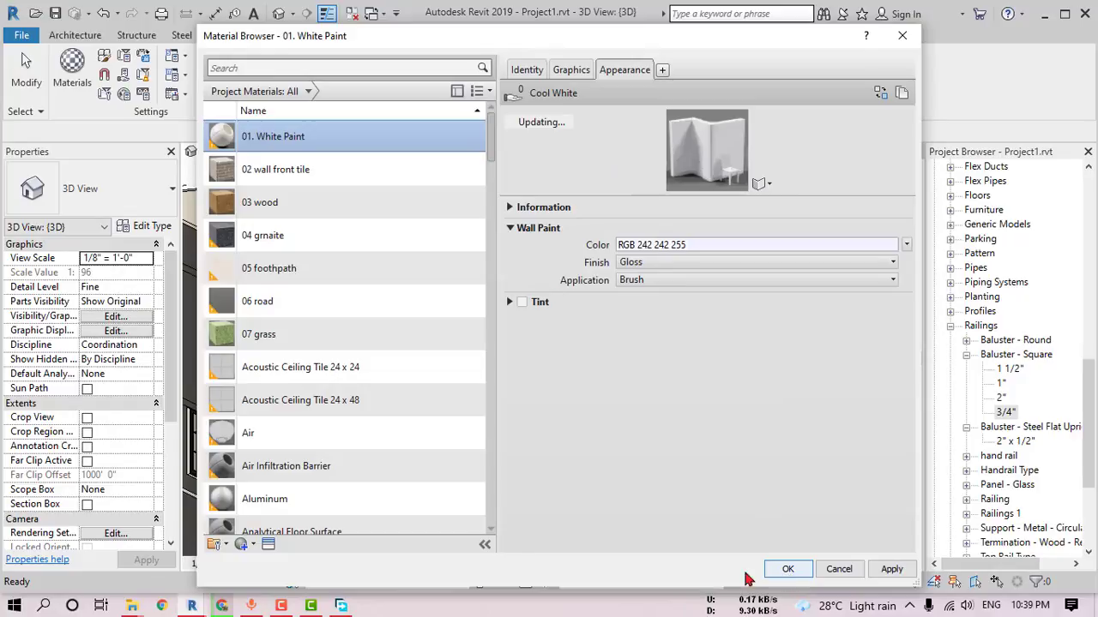
{"action": "left_click", "coordinate": [788, 568]}
{"action": "mouse_move", "coordinate": [310, 607]}
{"action": "left_click", "coordinate": [445, 541]}
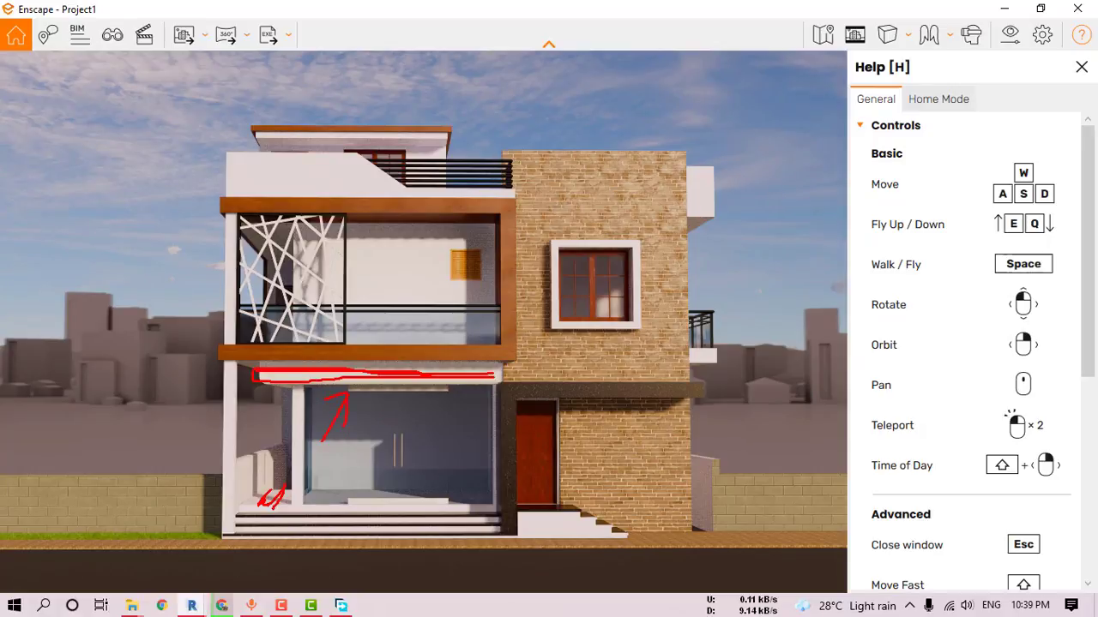
{"action": "key", "text": "Escape"}
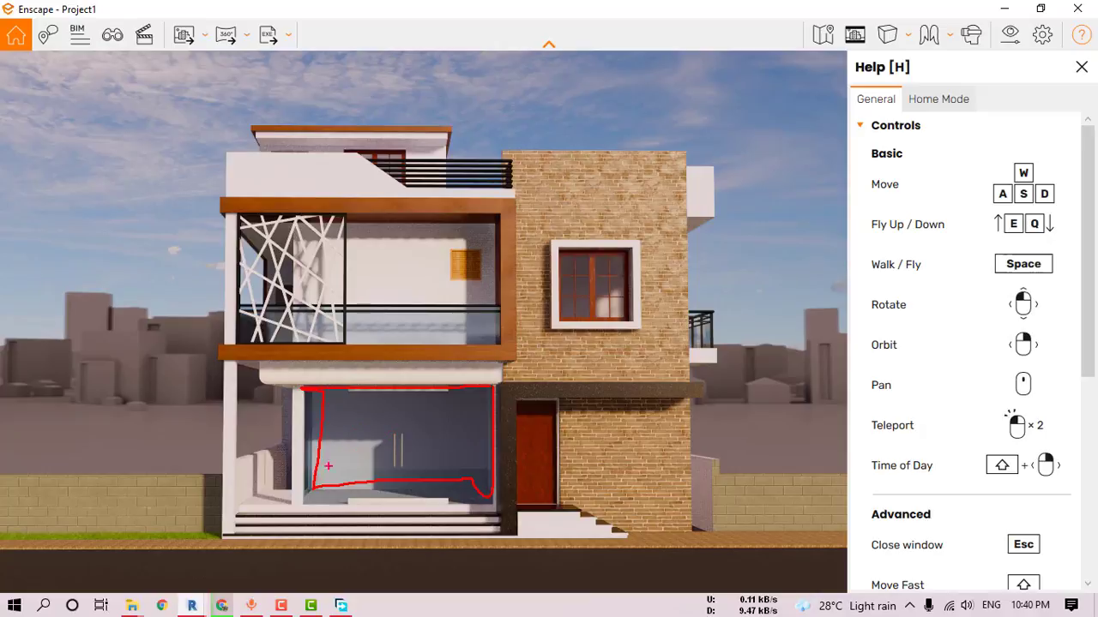
{"action": "left_click_drag", "start_coordinate": [273, 538], "coordinate": [358, 474]}
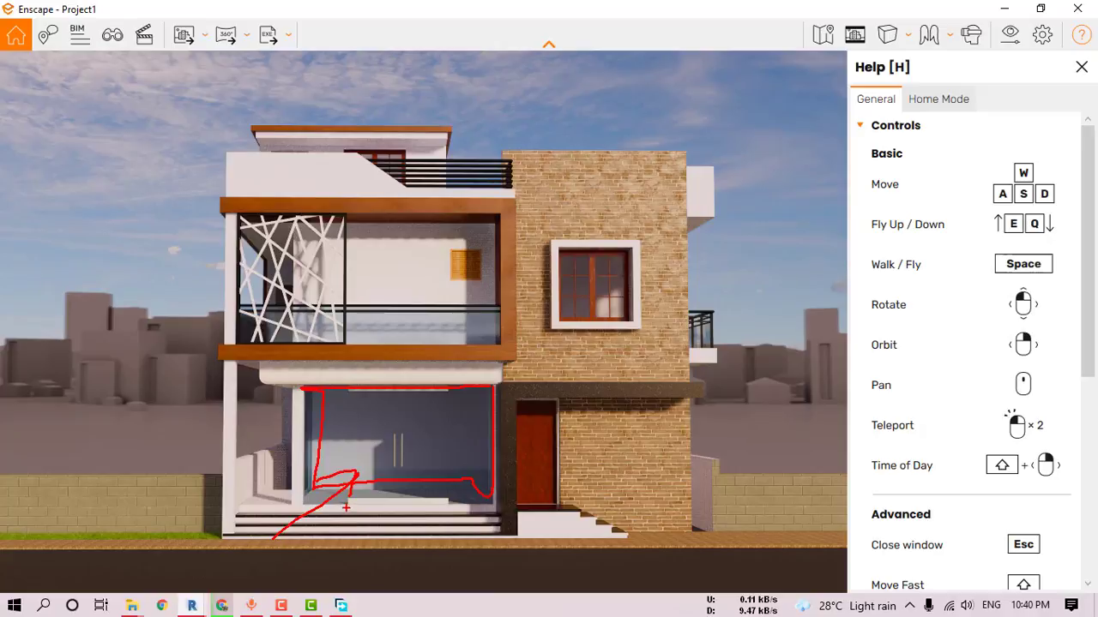
{"action": "key", "text": "Escape"}
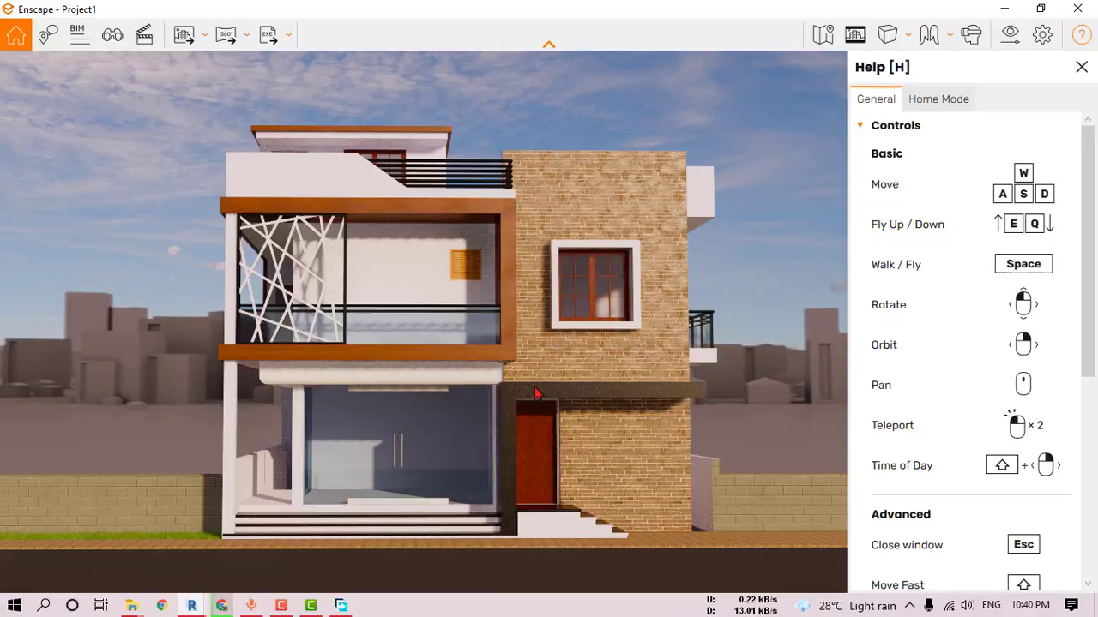
{"action": "left_click_drag", "start_coordinate": [665, 107], "coordinate": [638, 195]}
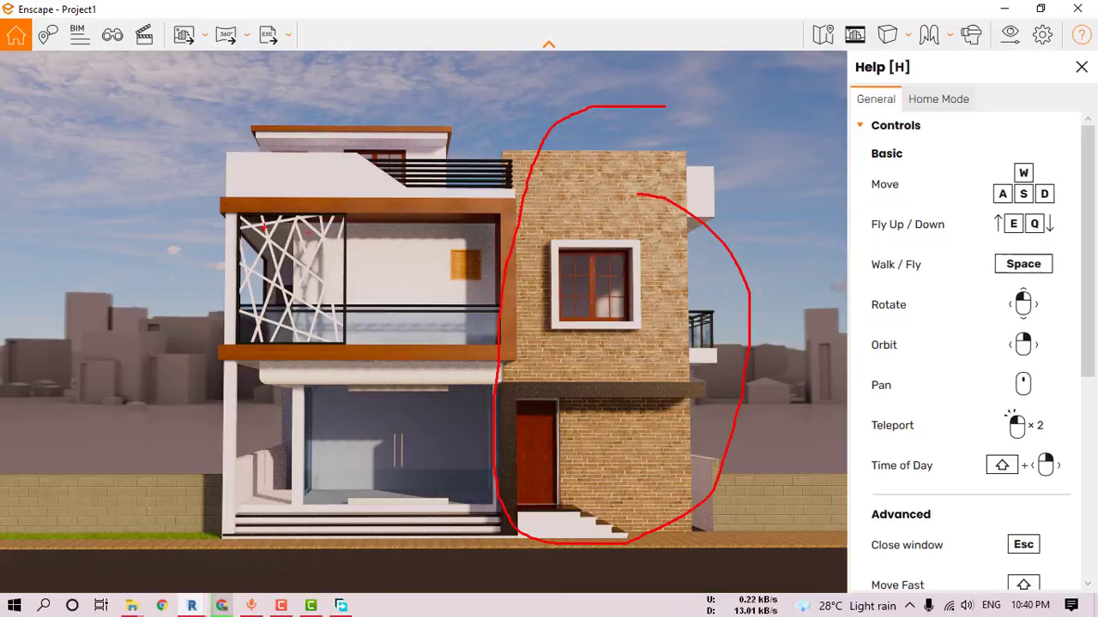
{"action": "mouse_move", "coordinate": [208, 215]}
{"action": "left_mouse_down"}
{"action": "mouse_move", "coordinate": [464, 216]}
{"action": "mouse_move", "coordinate": [375, 335]}
{"action": "left_mouse_up"}
{"action": "mouse_move", "coordinate": [527, 147]}
{"action": "left_mouse_down"}
{"action": "mouse_move", "coordinate": [266, 184]}
{"action": "mouse_move", "coordinate": [533, 161]}
{"action": "left_mouse_up"}
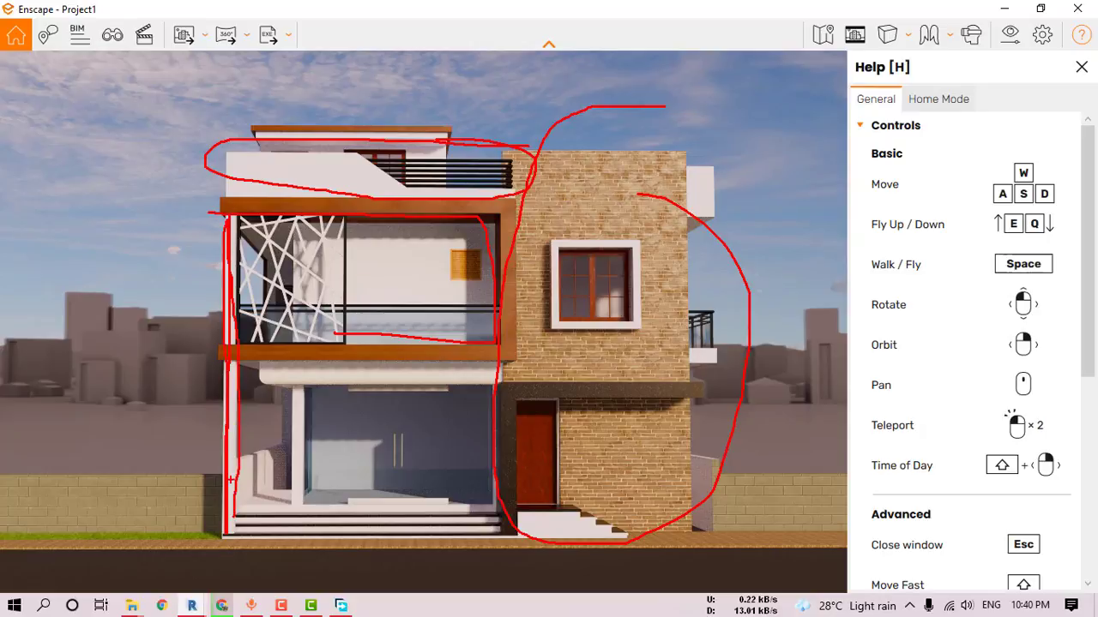
{"action": "key", "text": "Escape"}
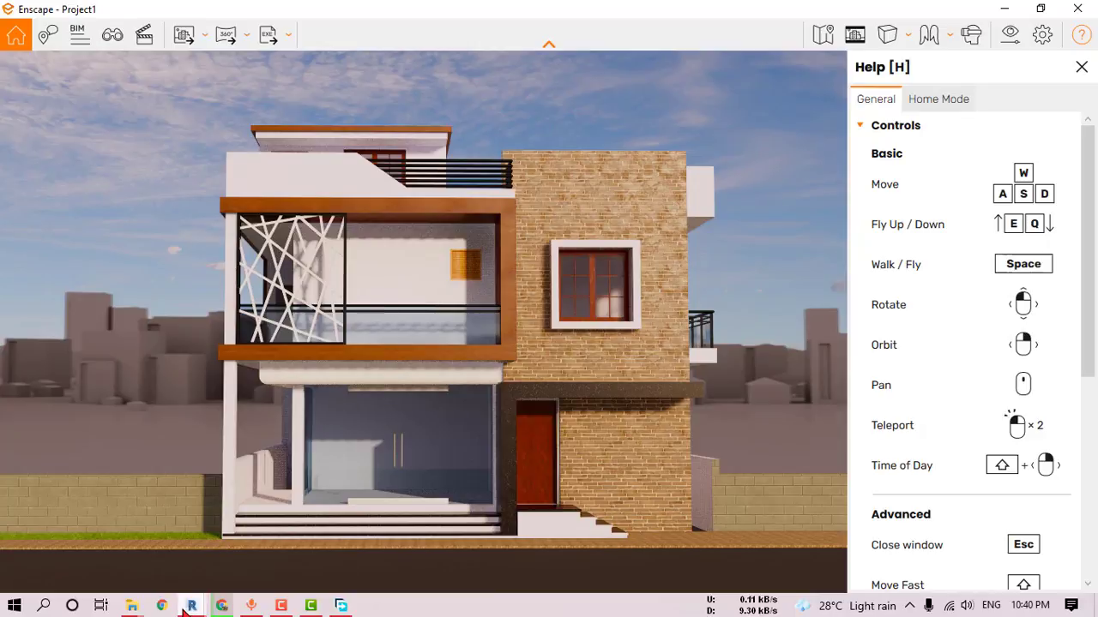
{"action": "left_click", "coordinate": [103, 540]}
Step: Copy the tall rectangular column and paste it aligned to Level 4
{"action": "left_click", "coordinate": [354, 392]}
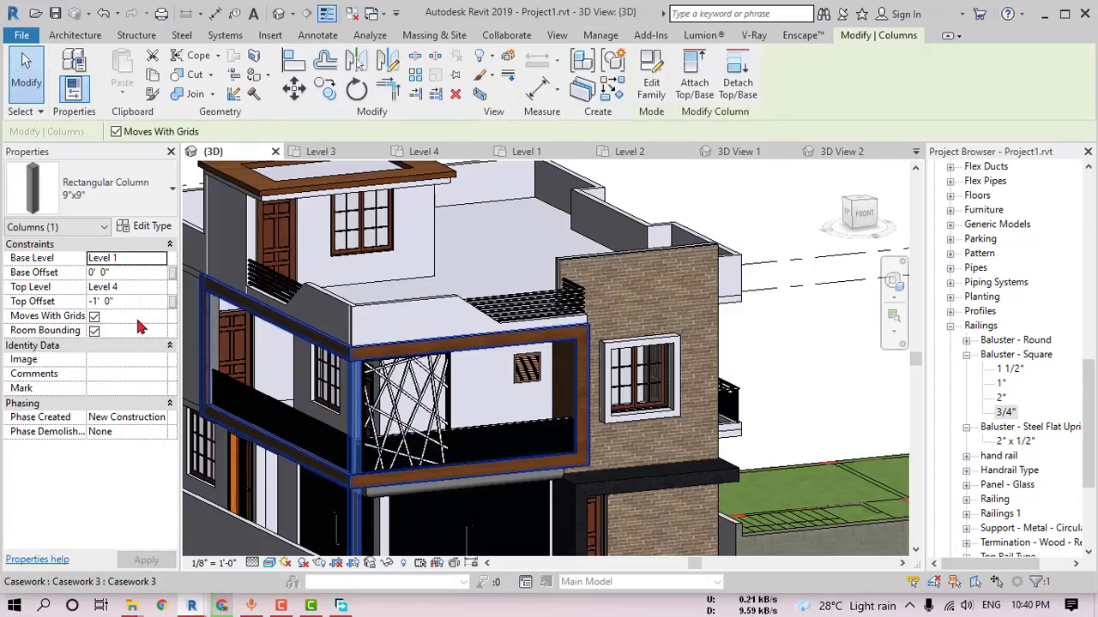
{"action": "left_click", "coordinate": [153, 74]}
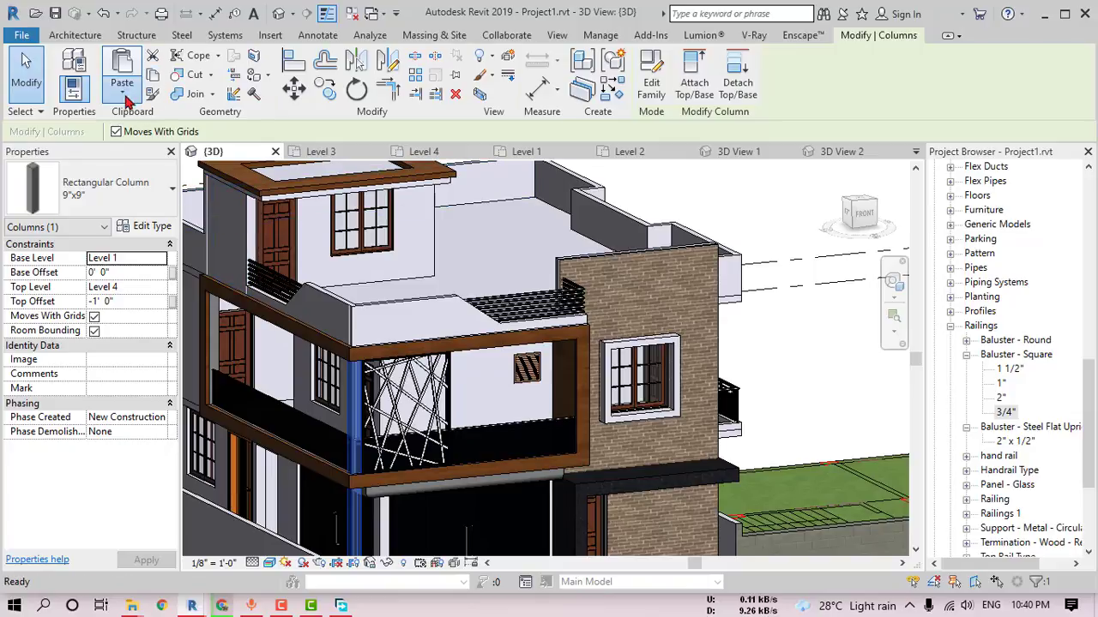
{"action": "left_click", "coordinate": [127, 101]}
{"action": "left_click", "coordinate": [171, 144]}
{"action": "left_click", "coordinate": [221, 226]}
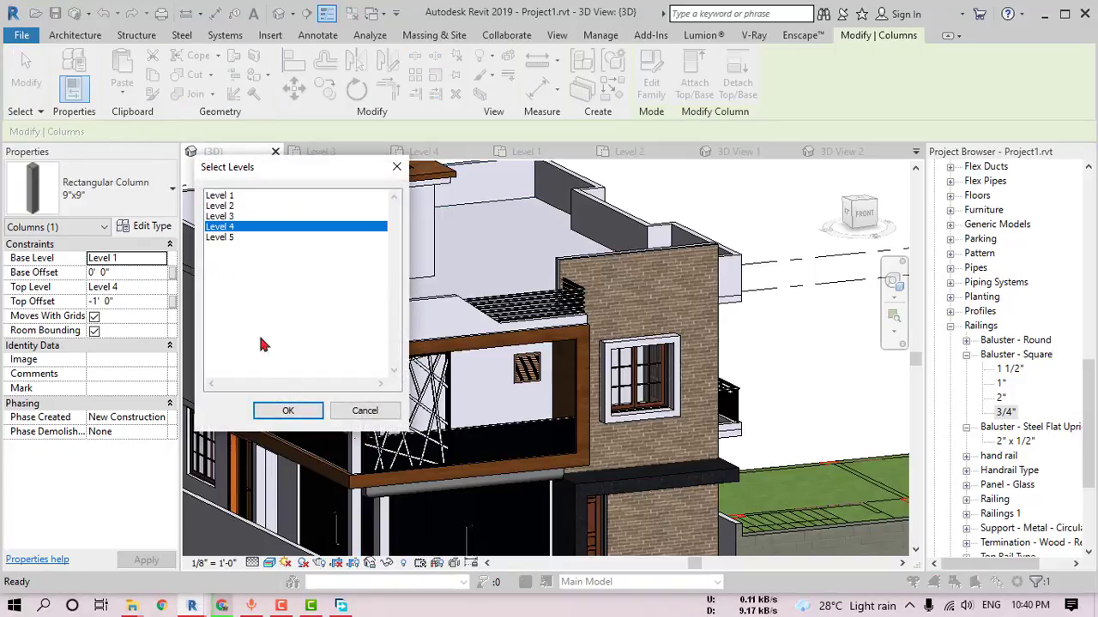
{"action": "left_click", "coordinate": [285, 411]}
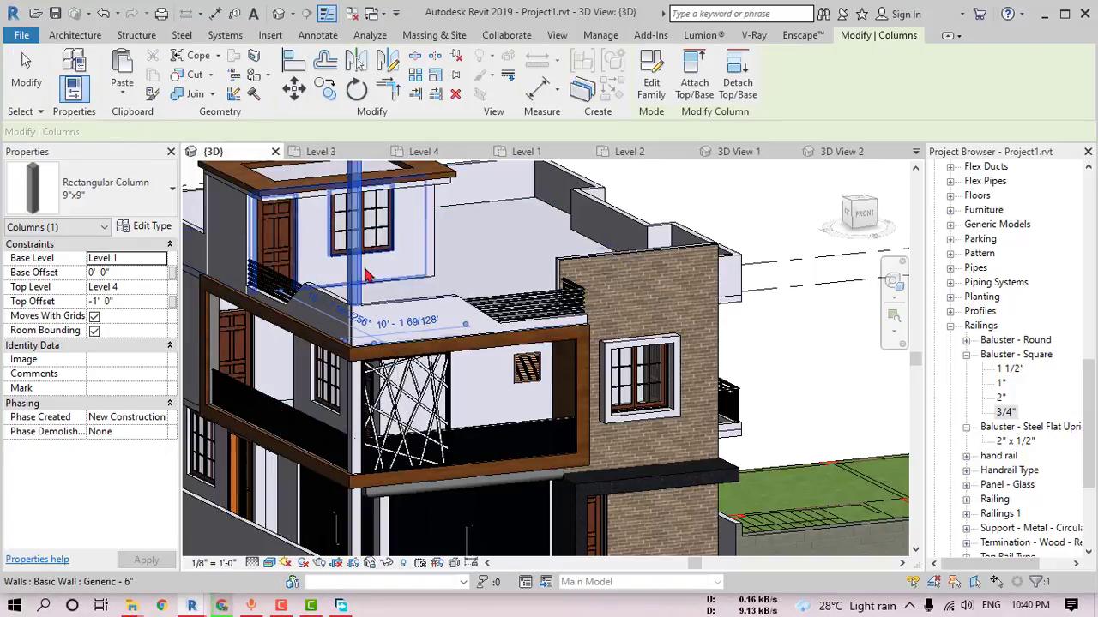
Step: Set the pasted column's top level to Level 5 with a 0' 0" top offset
{"action": "left_click", "coordinate": [146, 288]}
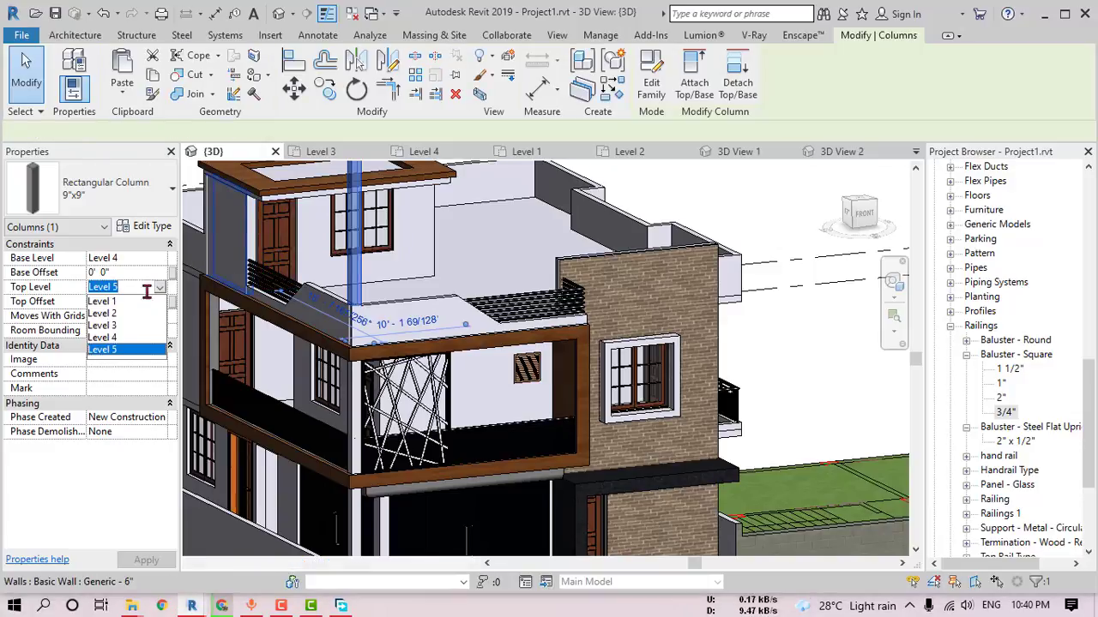
{"action": "left_click", "coordinate": [147, 292]}
{"action": "left_click", "coordinate": [137, 302]}
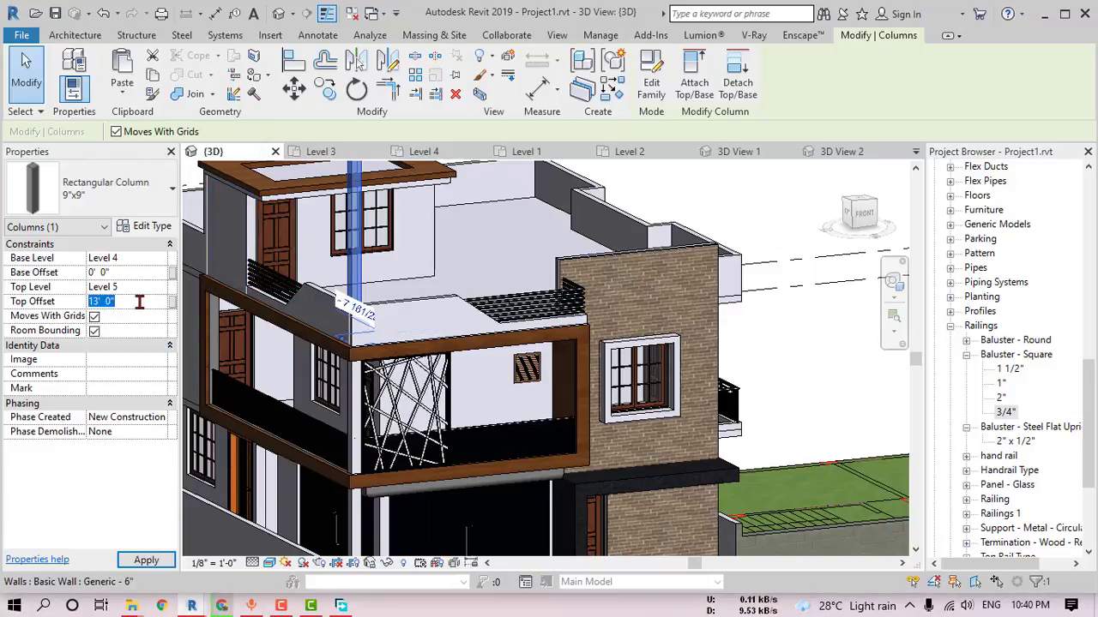
{"action": "type", "text": "0"}
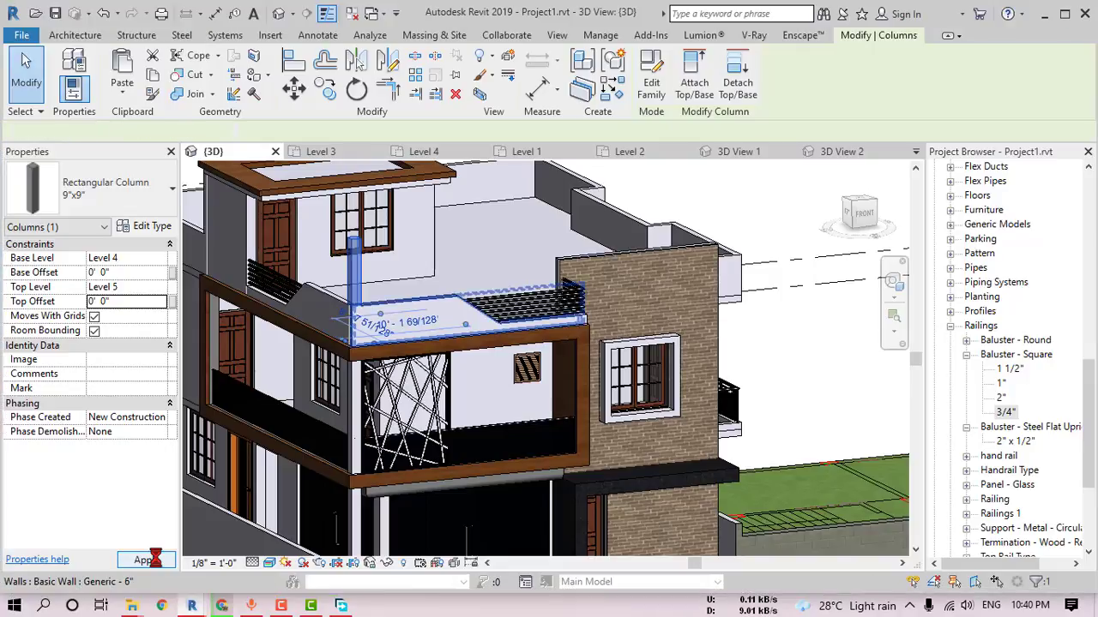
Step: Orbit around the balcony and select the upper balcony column
{"action": "key", "text": "Escape"}
{"action": "scroll", "coordinate": [353, 378], "scroll_direction": "down", "scroll_amount": 3}
{"action": "middle_click_drag", "start_coordinate": [352, 378], "coordinate": [388, 387], "text": "shift"}
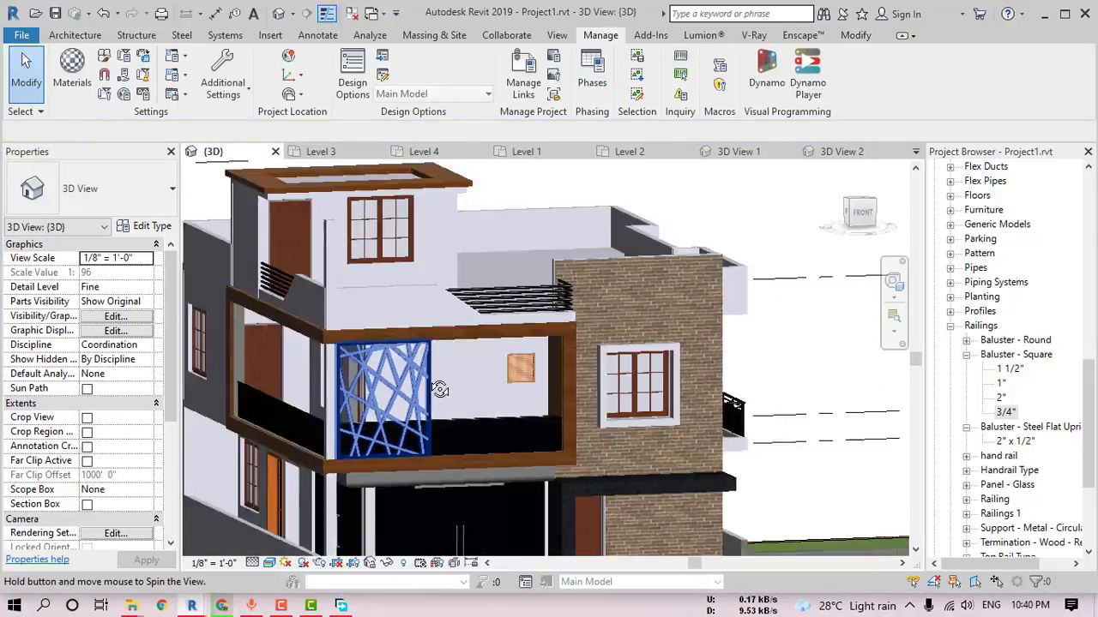
{"action": "scroll", "coordinate": [388, 387], "scroll_direction": "up", "scroll_amount": 3}
{"action": "key", "text": "Tab"}
{"action": "left_click", "coordinate": [399, 400]}
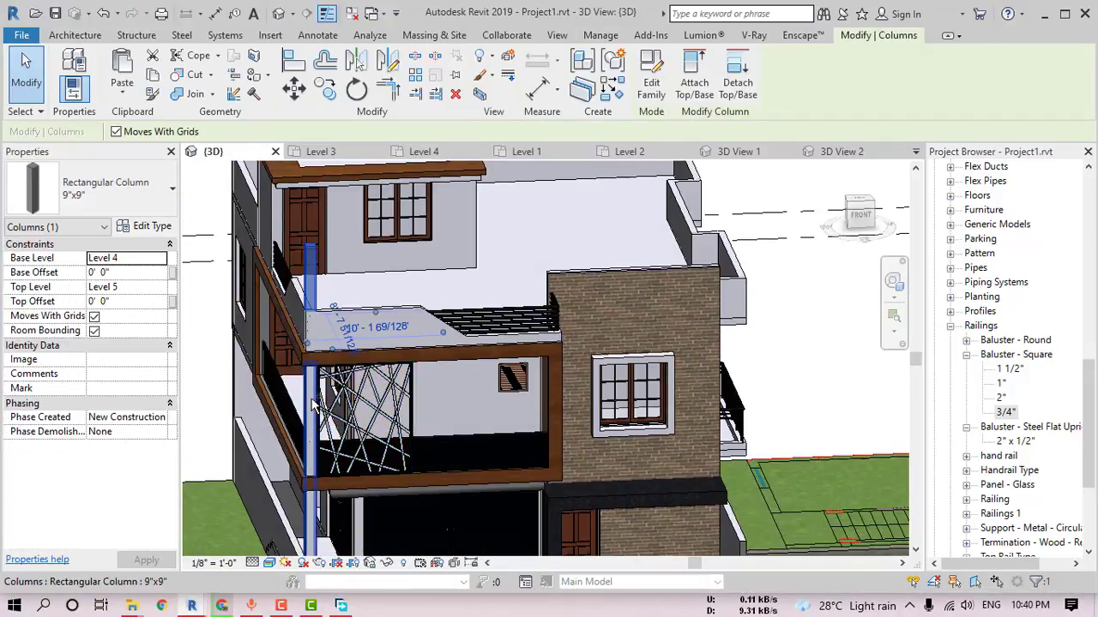
Step: Give both balcony columns a new 10" type with 10" depth and width
{"action": "left_click", "coordinate": [410, 409], "text": "ctrl"}
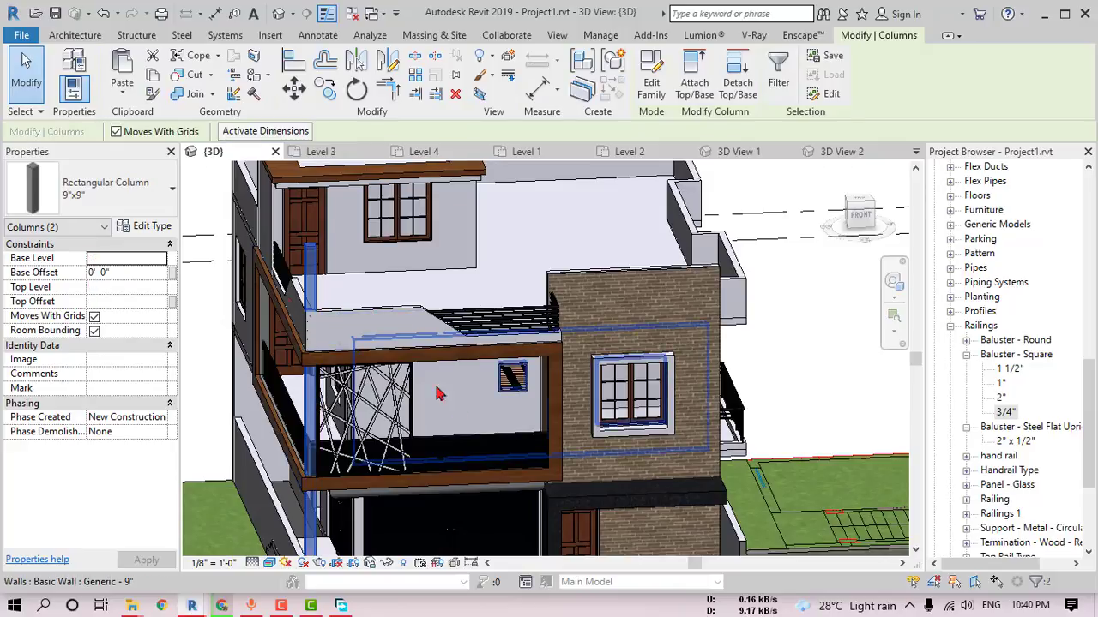
{"action": "left_click", "coordinate": [152, 227]}
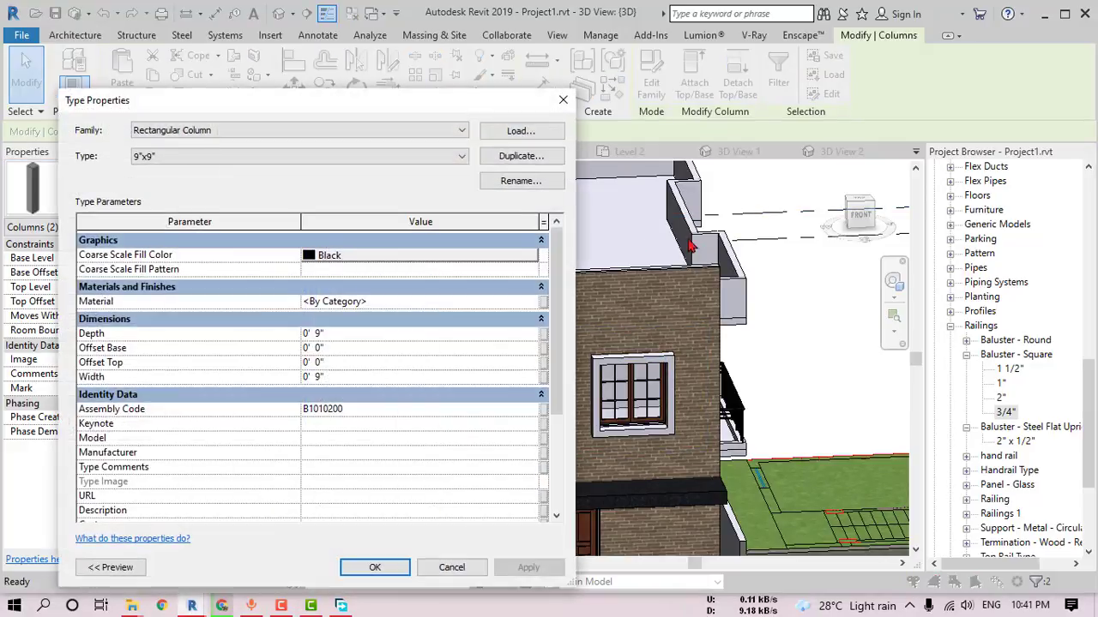
{"action": "left_click", "coordinate": [515, 158]}
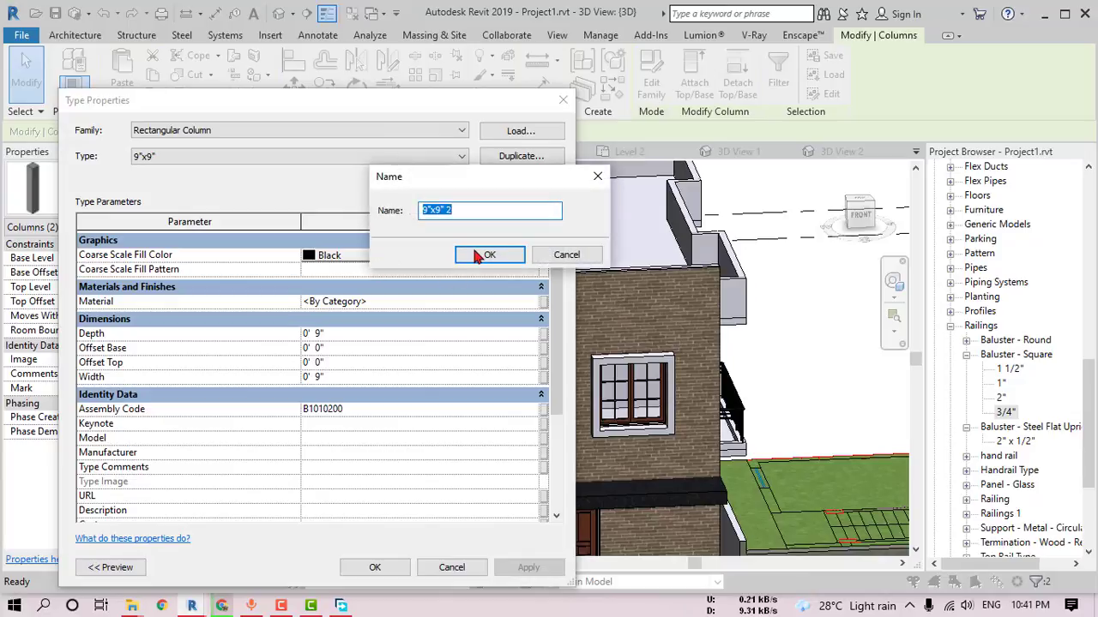
{"action": "type", "text": "10\""}
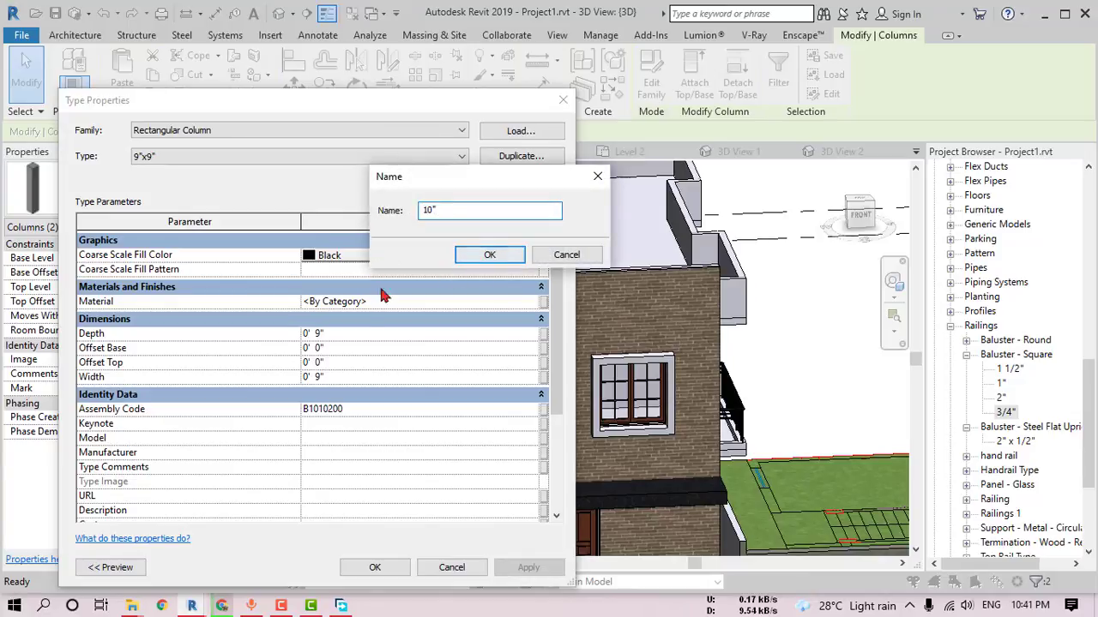
{"action": "left_click", "coordinate": [493, 256]}
{"action": "left_click", "coordinate": [346, 334]}
{"action": "type", "text": "10"}
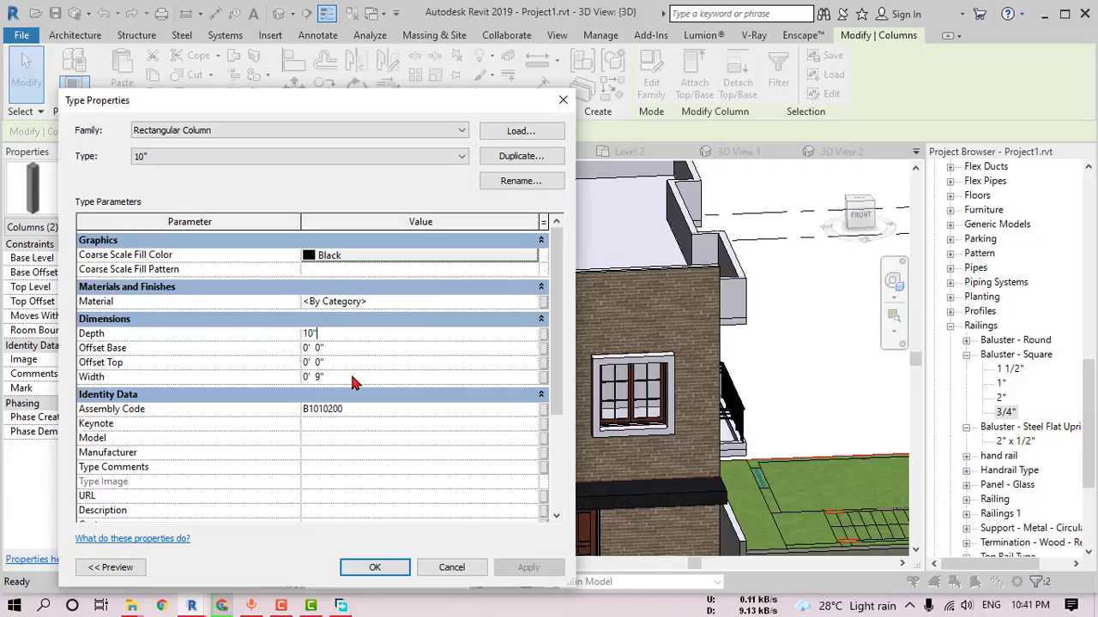
{"action": "left_click", "coordinate": [351, 377]}
{"action": "type", "text": "10\""}
{"action": "left_click", "coordinate": [375, 569]}
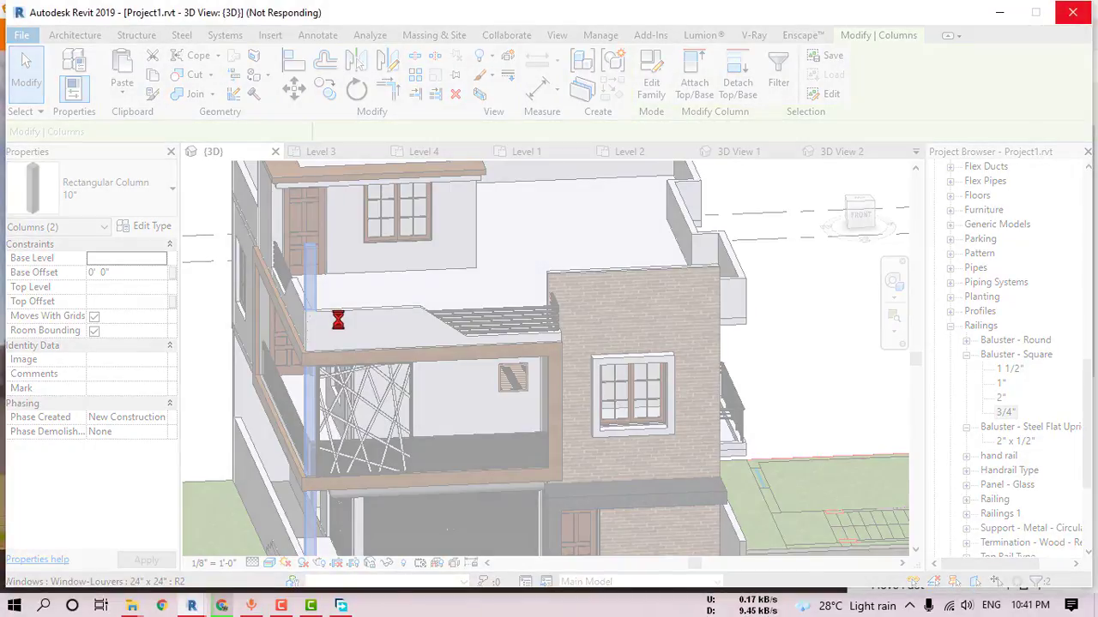
Step: Set the 10" column type's material to 04 grnaite
{"action": "middle_click_drag", "start_coordinate": [309, 324], "coordinate": [322, 311], "text": "shift"}
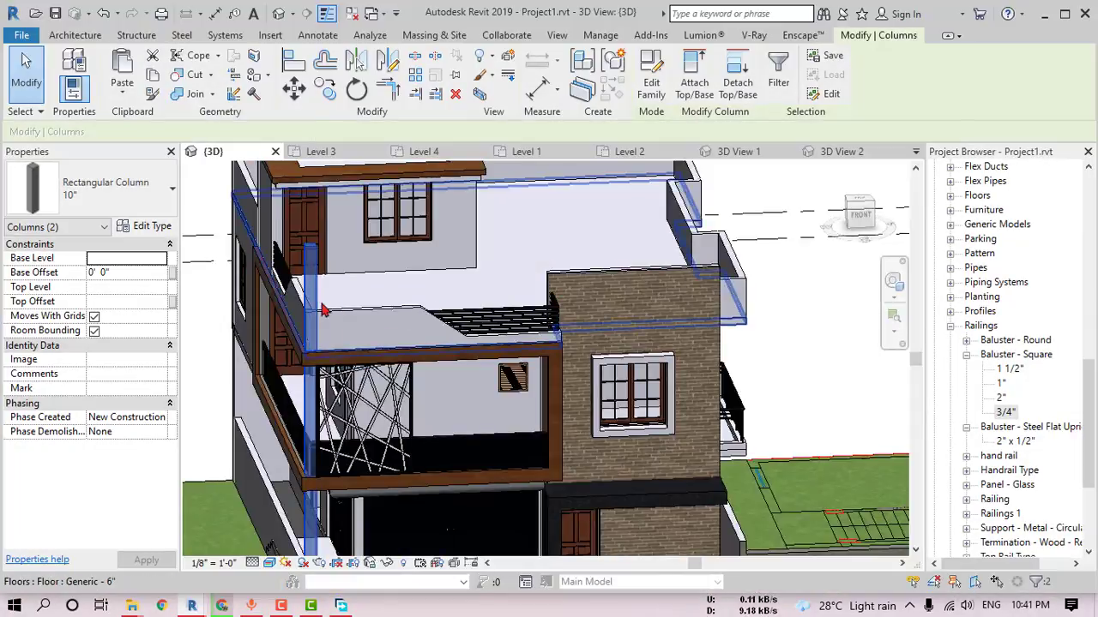
{"action": "scroll", "coordinate": [322, 312], "scroll_direction": "up", "scroll_amount": 3}
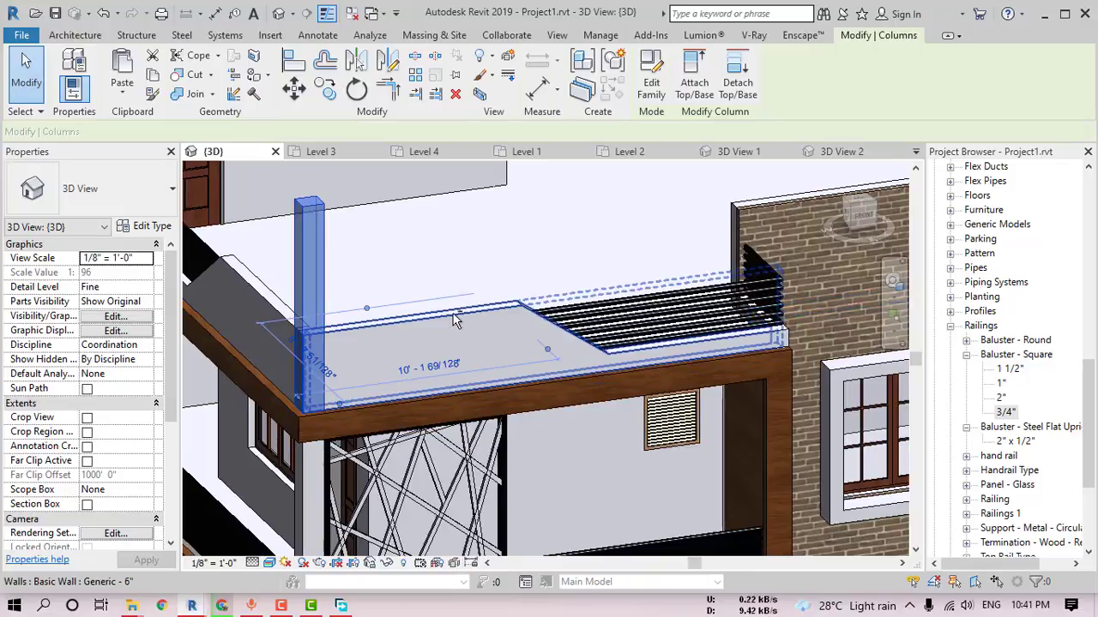
{"action": "left_click", "coordinate": [307, 275]}
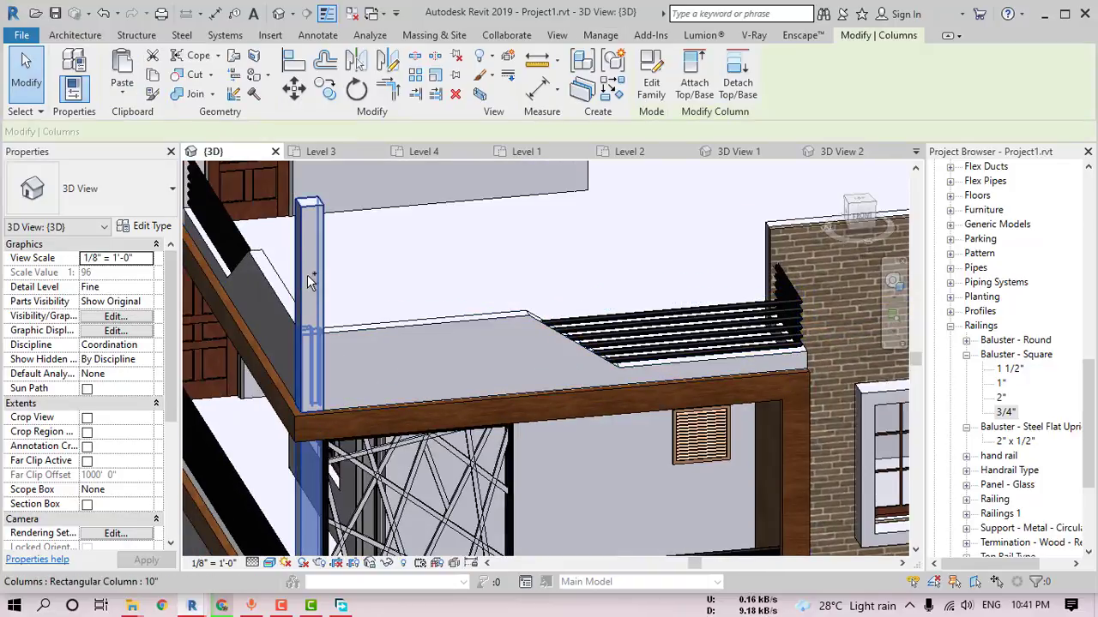
{"action": "left_click", "coordinate": [152, 226]}
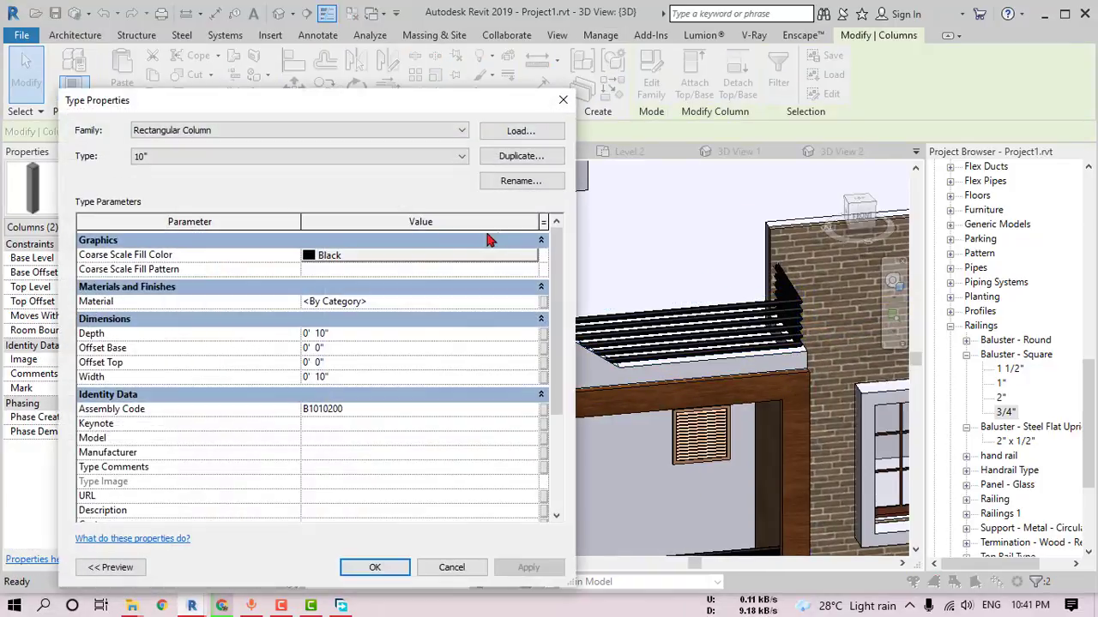
{"action": "left_click", "coordinate": [514, 301]}
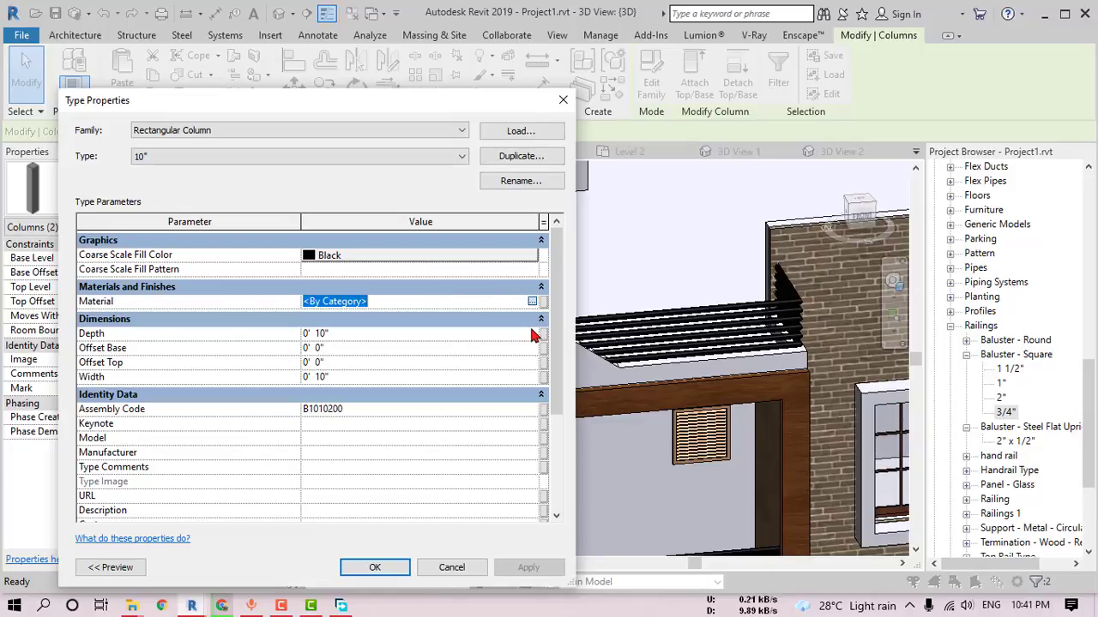
{"action": "left_click", "coordinate": [343, 235]}
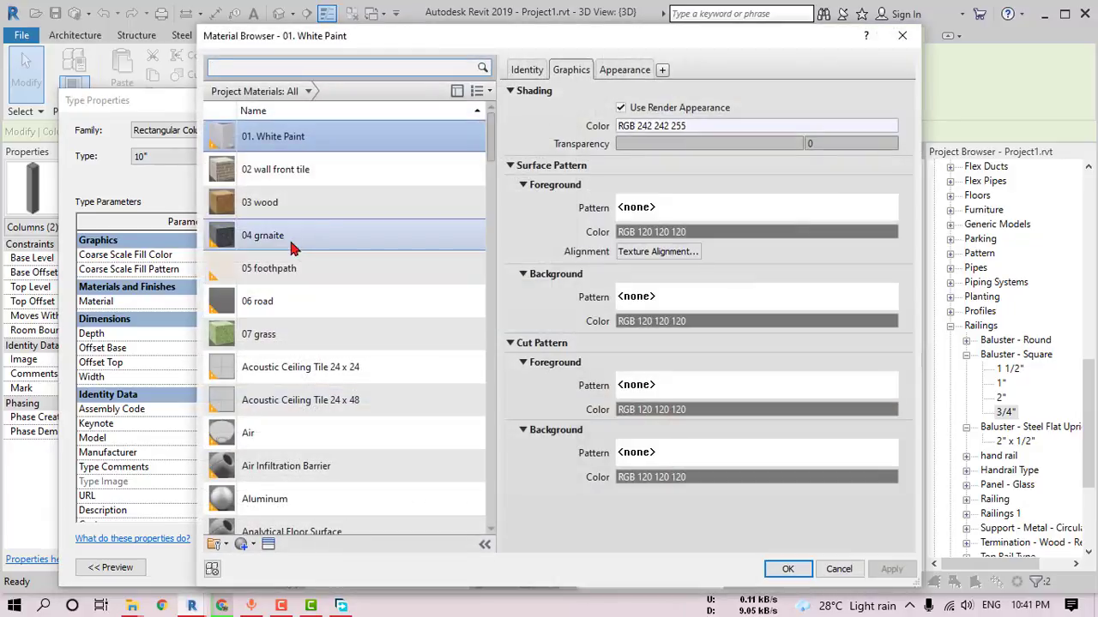
{"action": "left_click", "coordinate": [787, 568]}
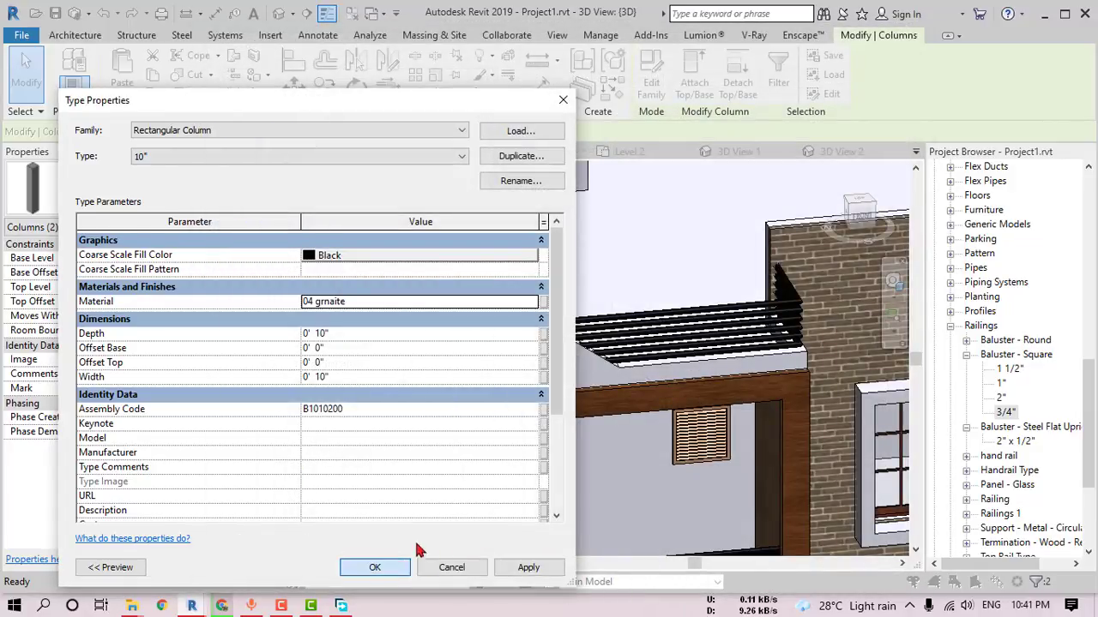
{"action": "left_click", "coordinate": [374, 569]}
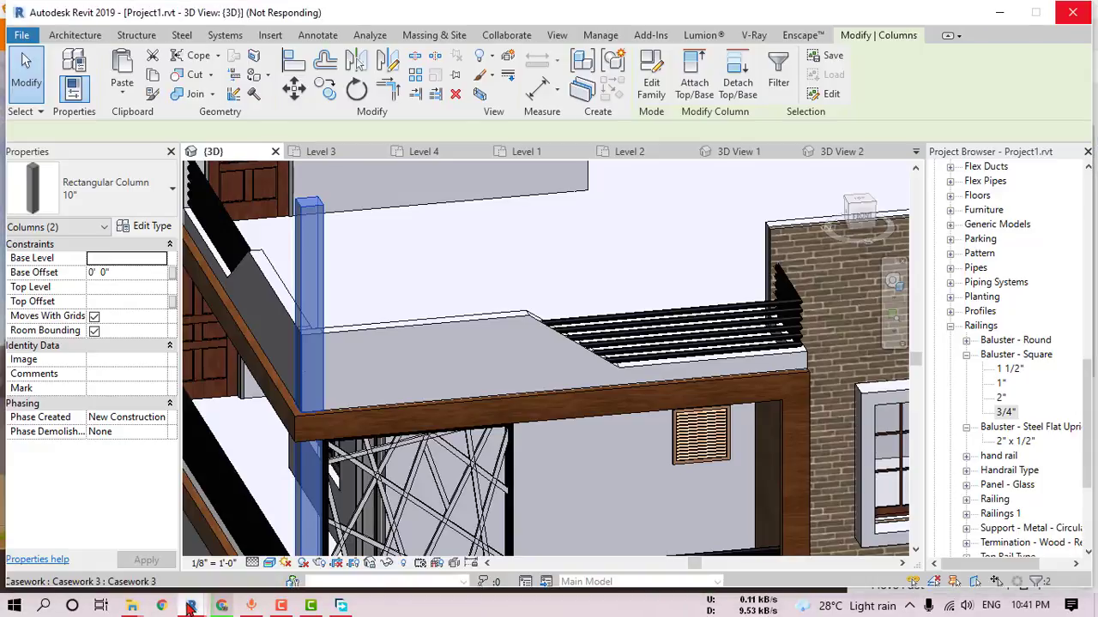
Step: Check the dark columns in Enscape, then return to Revit and clear the selection
{"action": "left_click", "coordinate": [277, 556]}
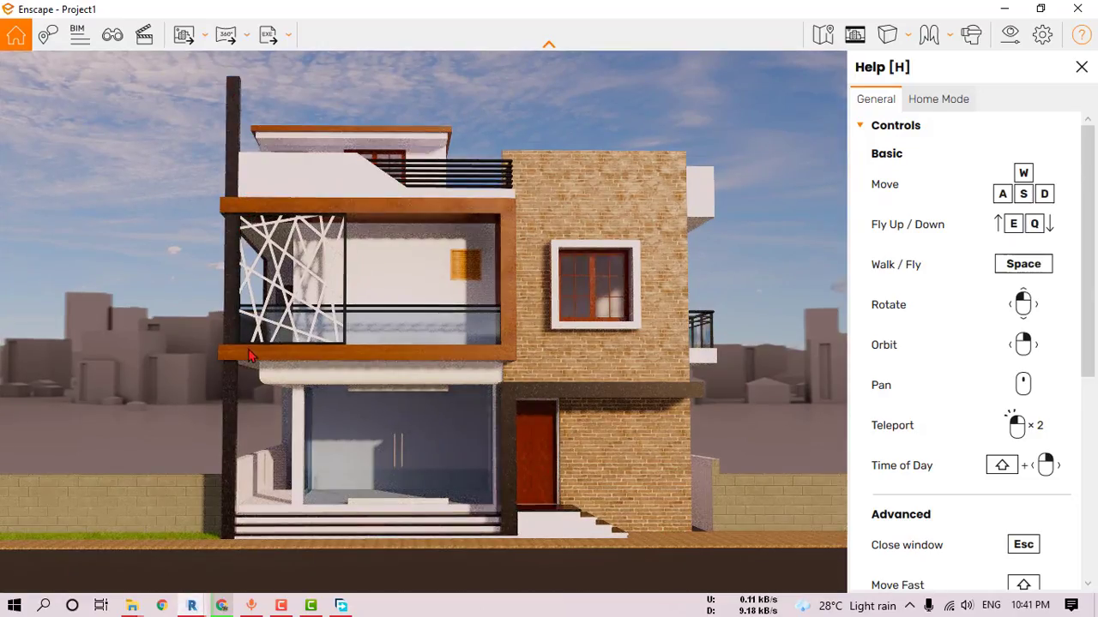
{"action": "left_click", "coordinate": [191, 605]}
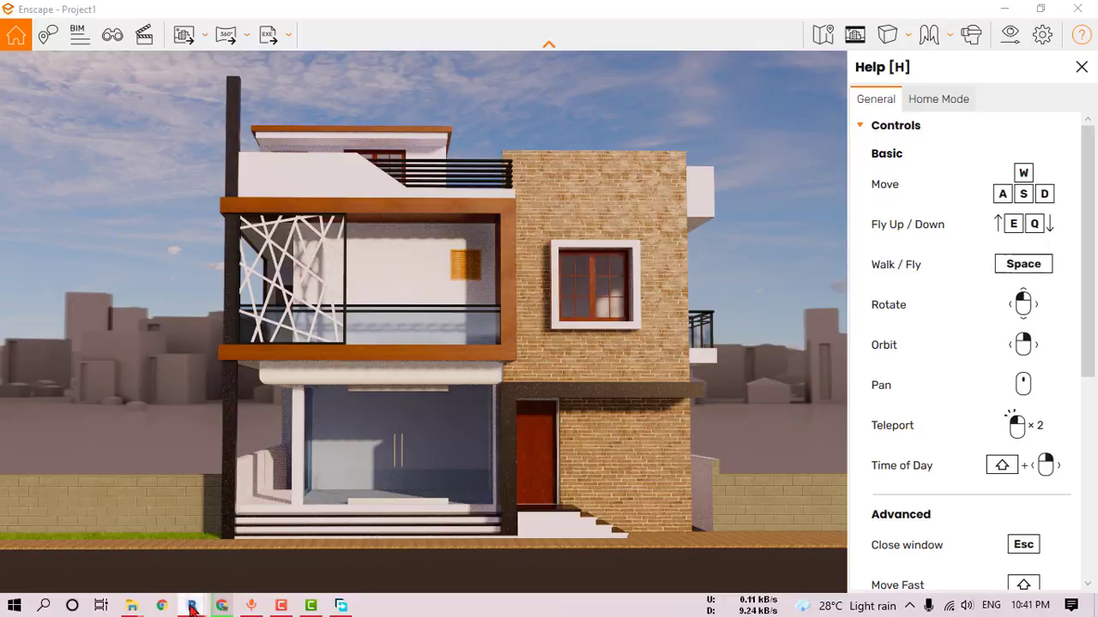
{"action": "key", "text": "Escape"}
Step: Give the upper Level 4 column a -2' 0" top offset and view it in Enscape
{"action": "left_click", "coordinate": [308, 343]}
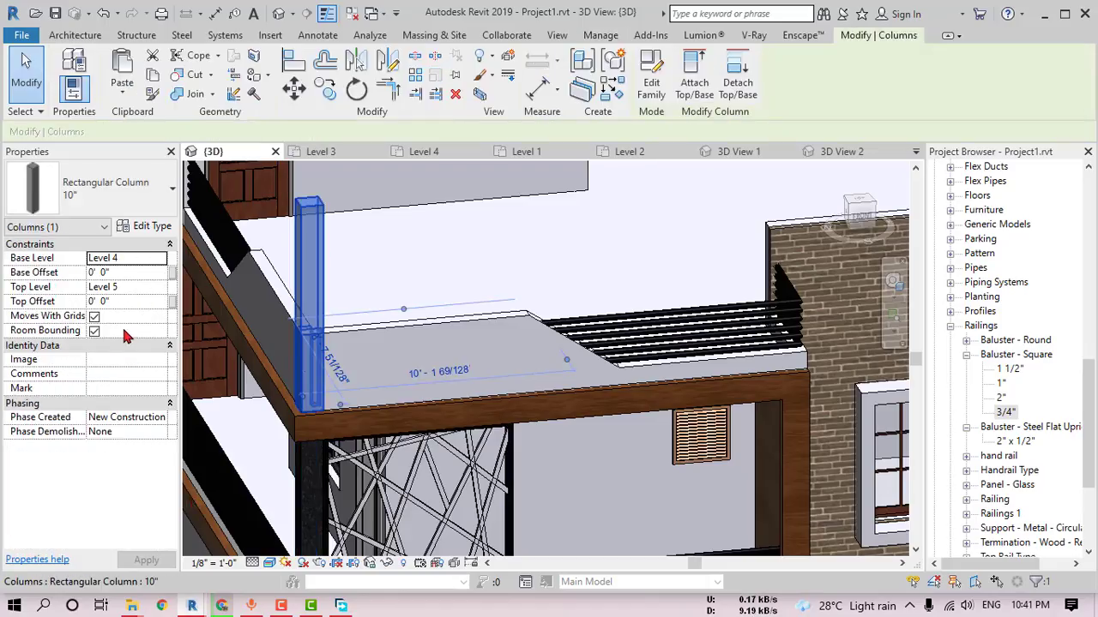
{"action": "left_click", "coordinate": [131, 302]}
{"action": "type", "text": "-2"}
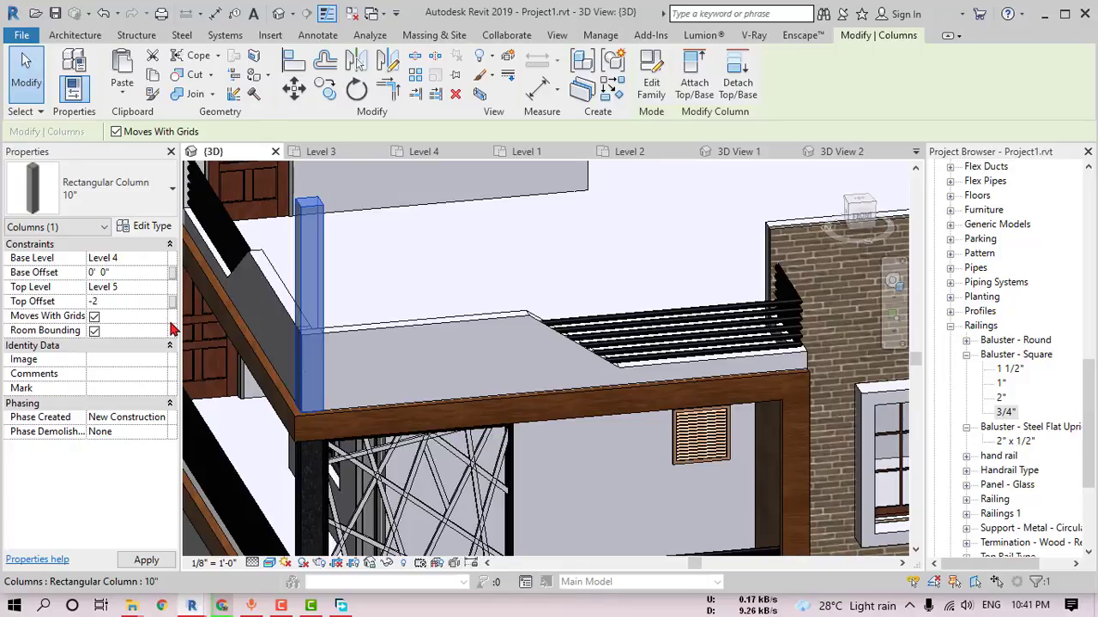
{"action": "key", "text": "Return"}
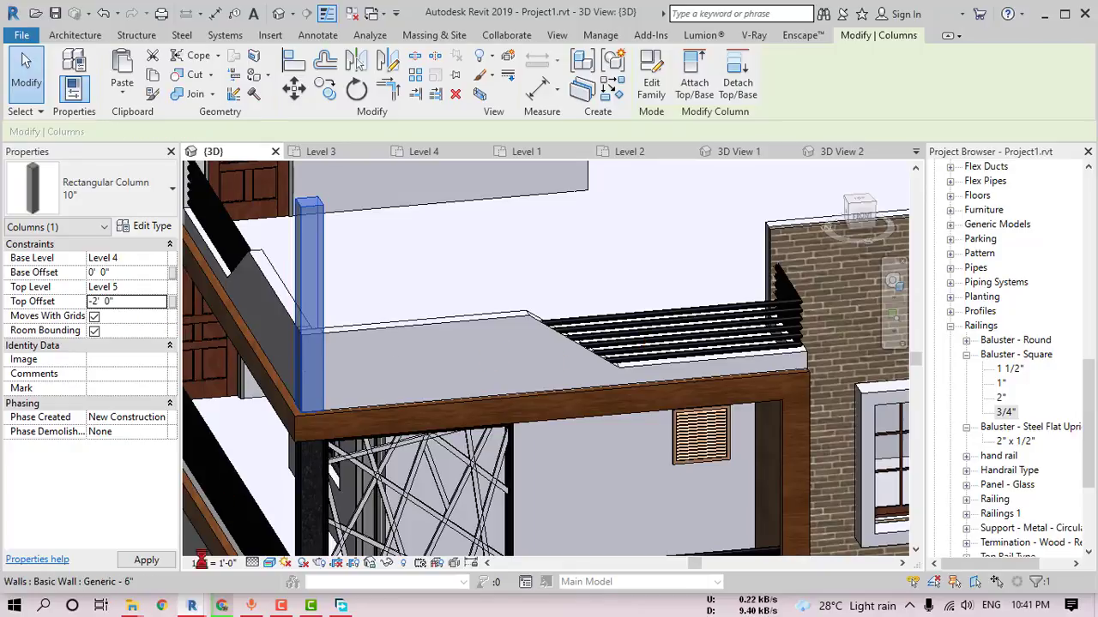
{"action": "mouse_move", "coordinate": [191, 606]}
{"action": "left_click", "coordinate": [283, 541]}
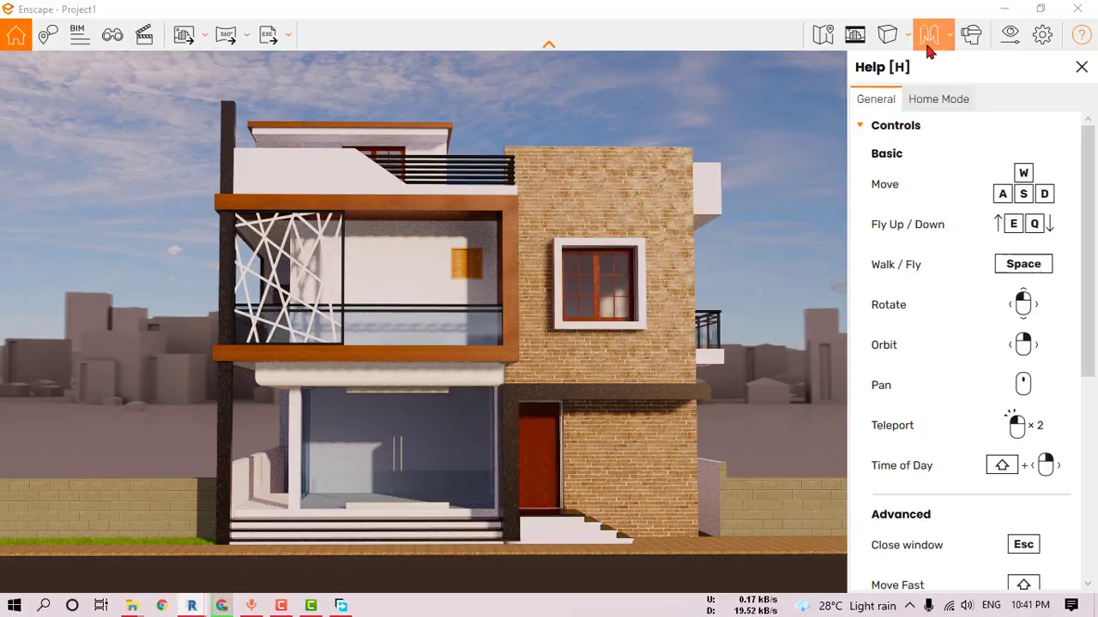
Step: Switch the Enscape camera to two-point perspective and readjust its height with the E and Q keys
{"action": "left_click", "coordinate": [889, 34]}
{"action": "left_click", "coordinate": [931, 91]}
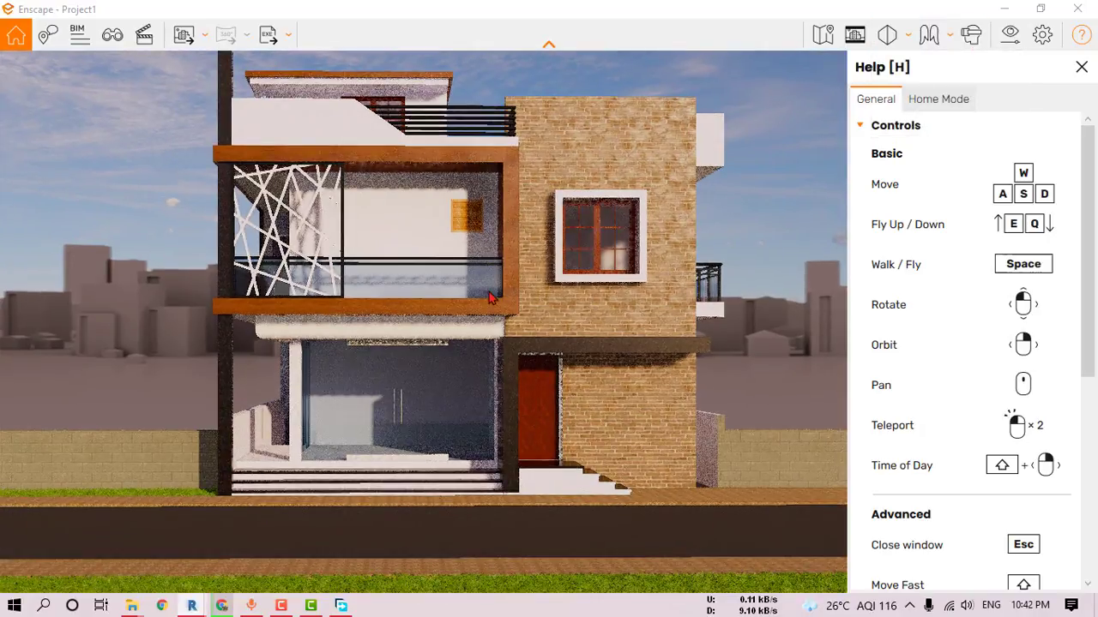
{"action": "key", "text": "e"}
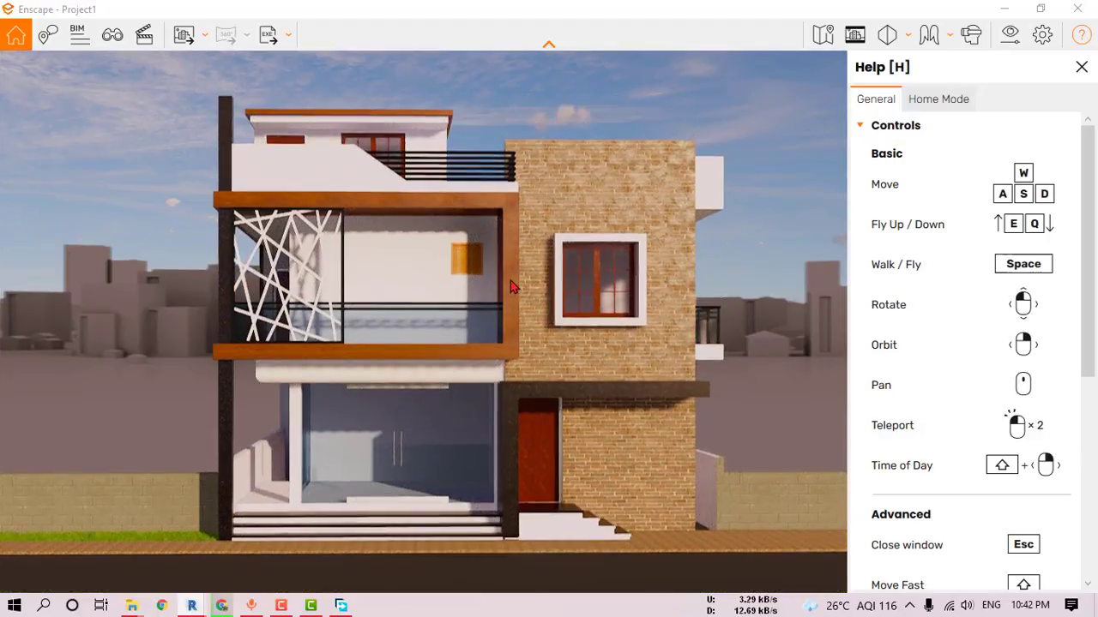
{"action": "key", "text": "q"}
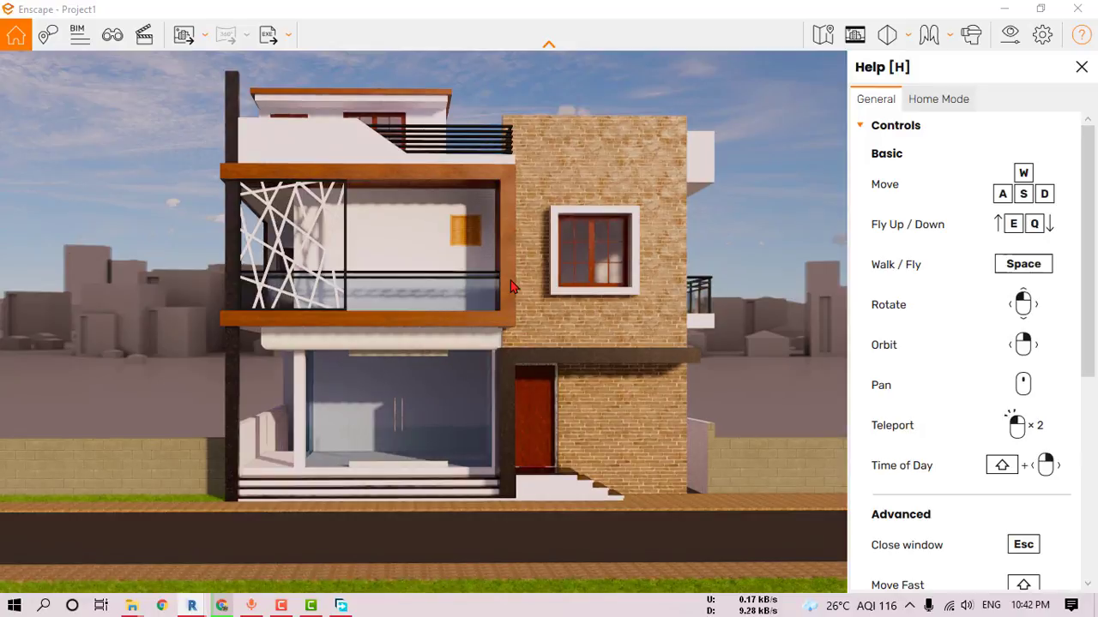
{"action": "left_click", "coordinate": [1009, 34]}
Step: Brighten the render's exposure, close Visual Settings, and list the Screenshot and Batch Rendering options
{"action": "left_click", "coordinate": [612, 374]}
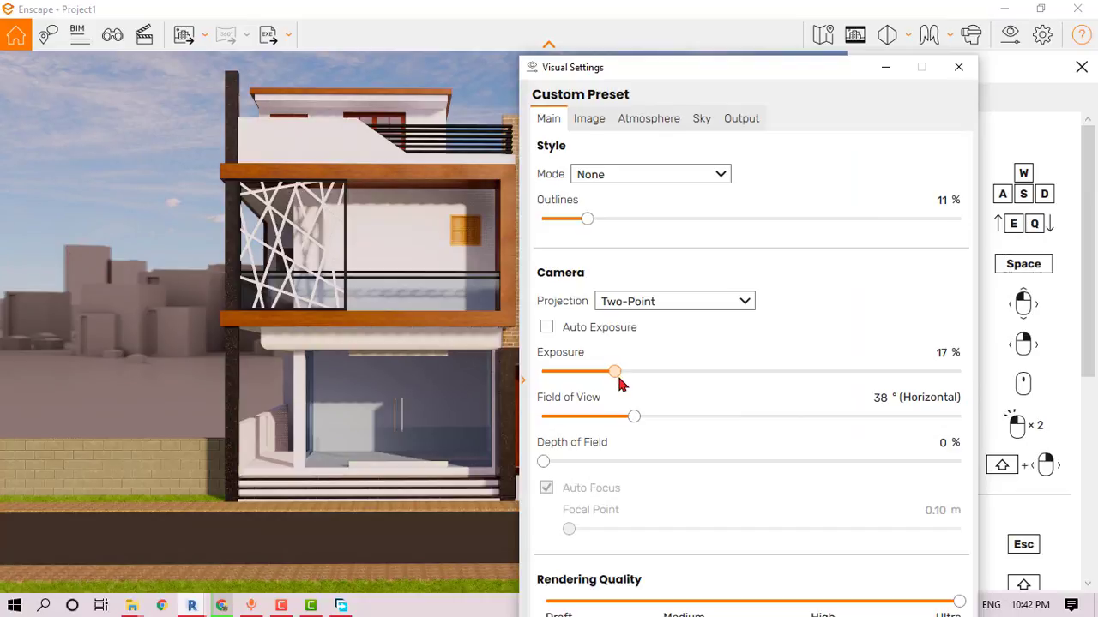
{"action": "left_click", "coordinate": [589, 118]}
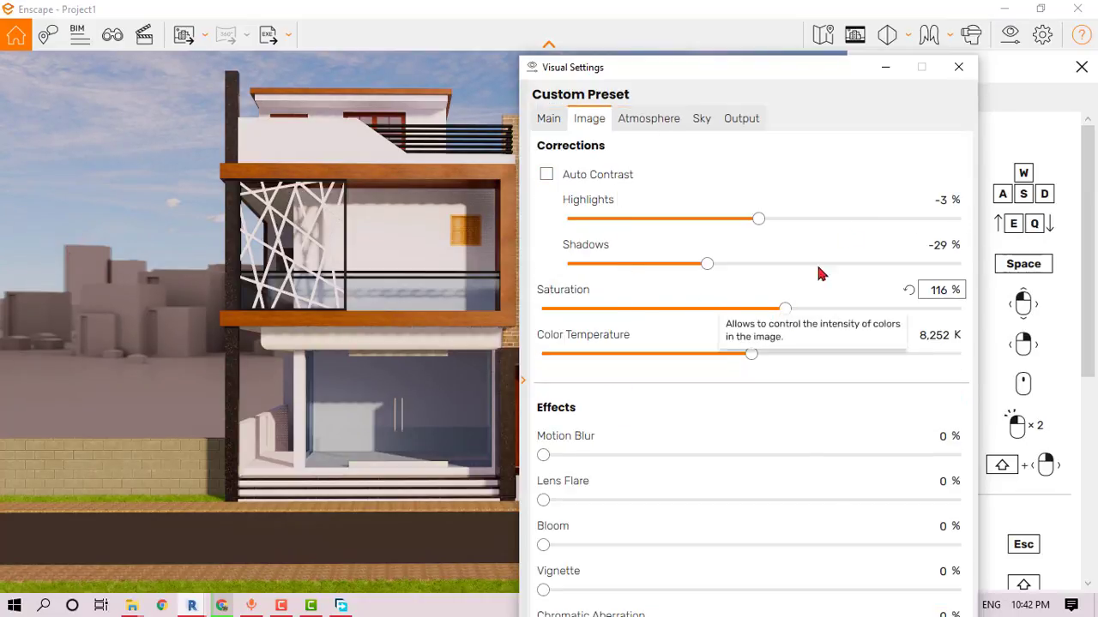
{"action": "left_click", "coordinate": [958, 67]}
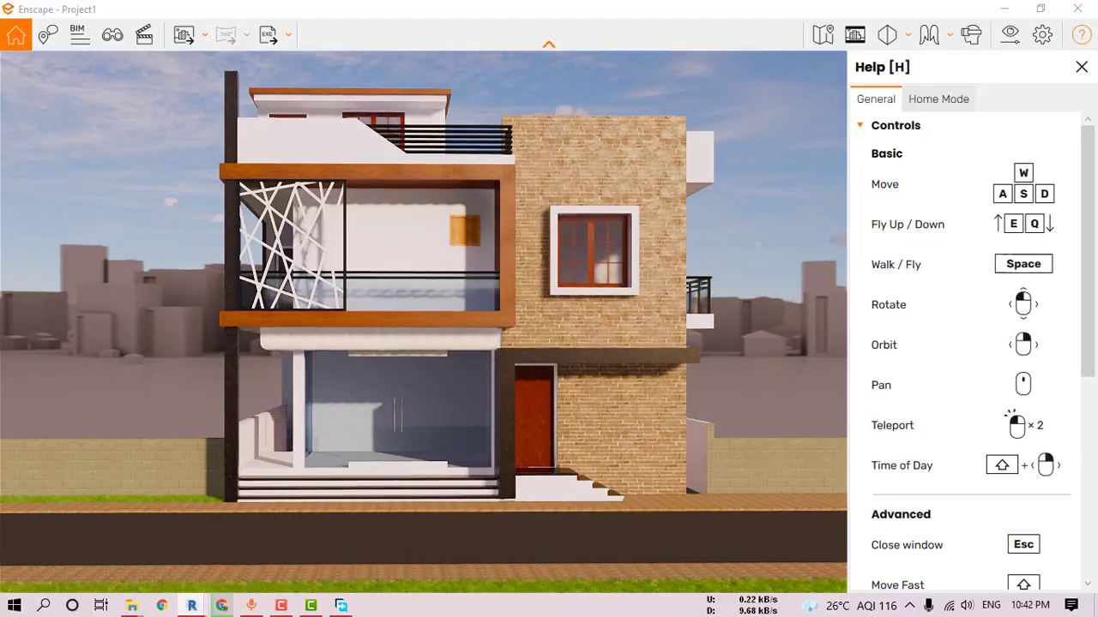
{"action": "left_click", "coordinate": [204, 36]}
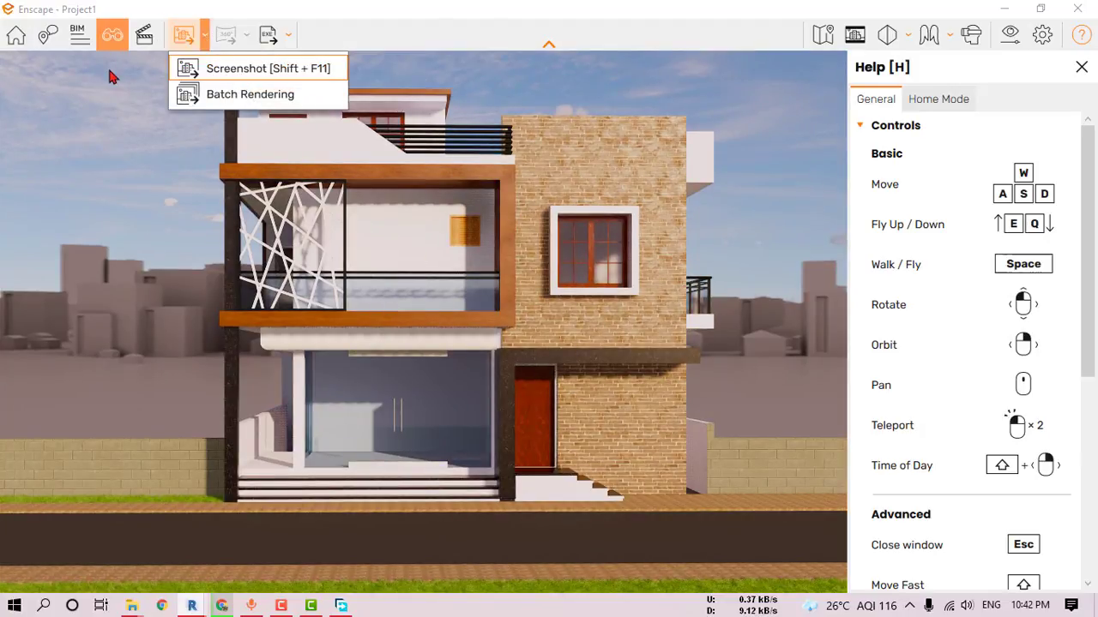
Step: Save the current Enscape camera as a view named 'Enscape front view'
{"action": "left_click", "coordinate": [113, 38]}
{"action": "left_click", "coordinate": [201, 573]}
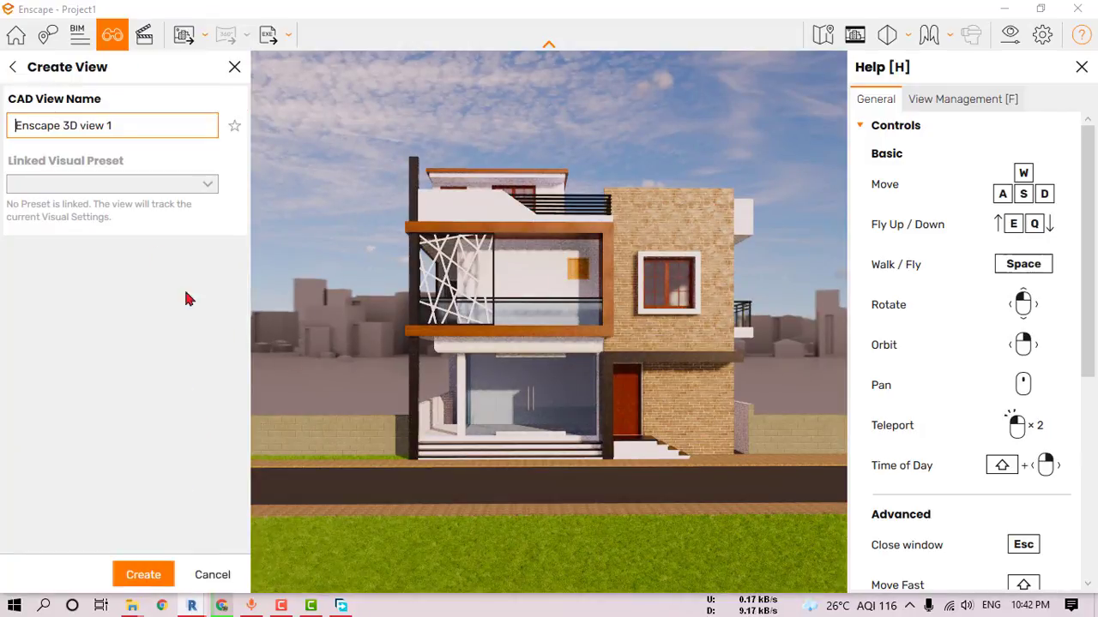
{"action": "left_click_drag", "start_coordinate": [137, 125], "coordinate": [75, 150]}
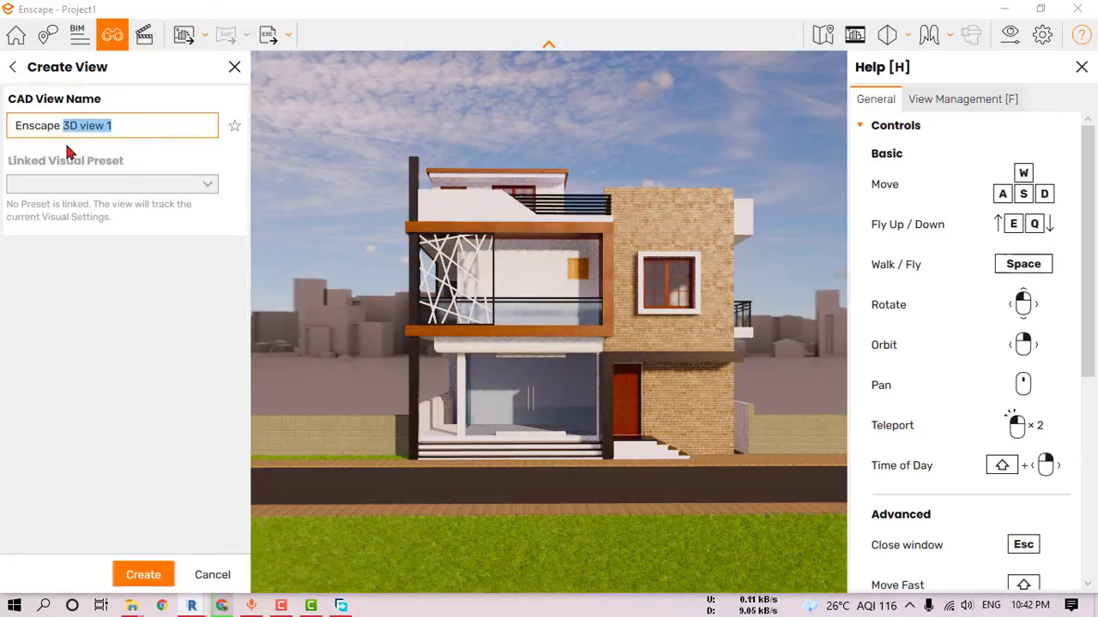
{"action": "type", "text": "front"}
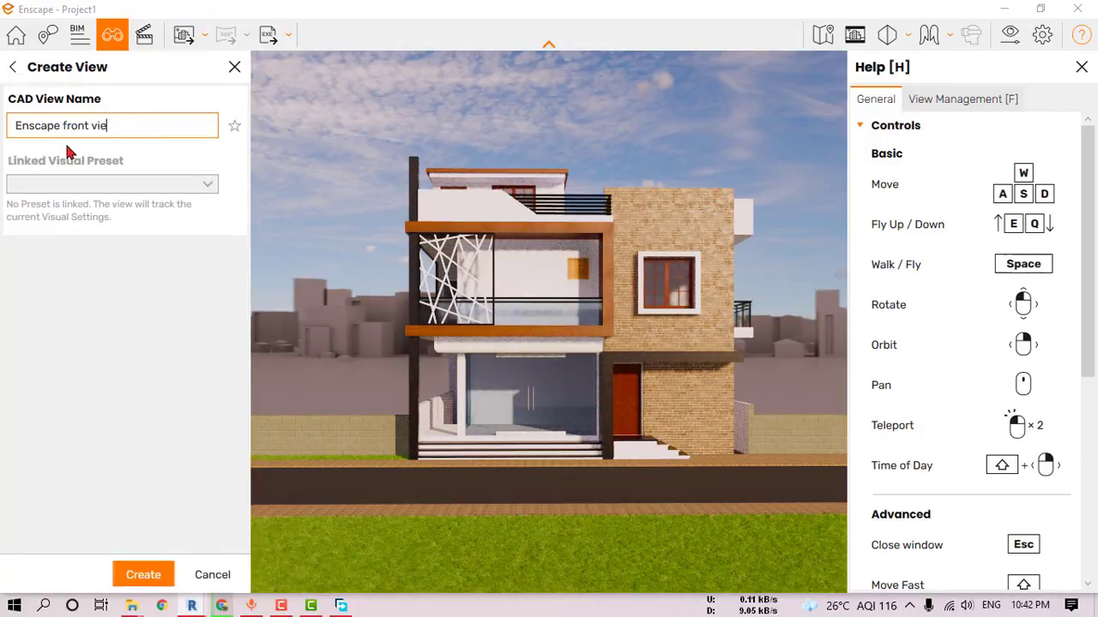
{"action": "type", "text": "w"}
{"action": "left_click", "coordinate": [167, 572]}
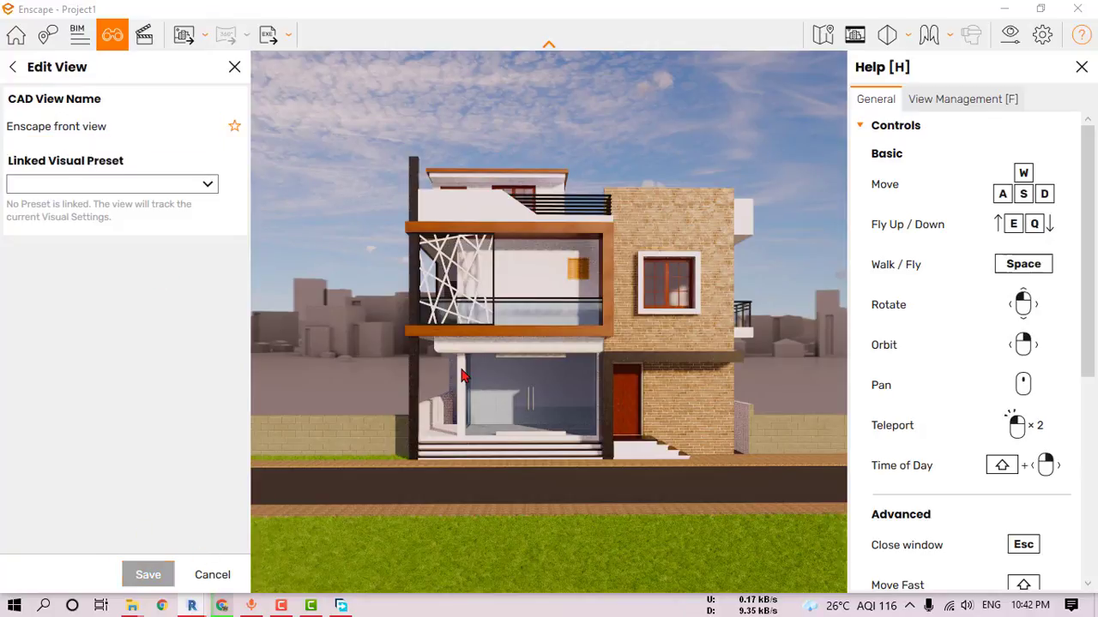
Step: Turn on the letterbox safe frame, close the saved views list, and switch to Revit
{"action": "left_click", "coordinate": [854, 35]}
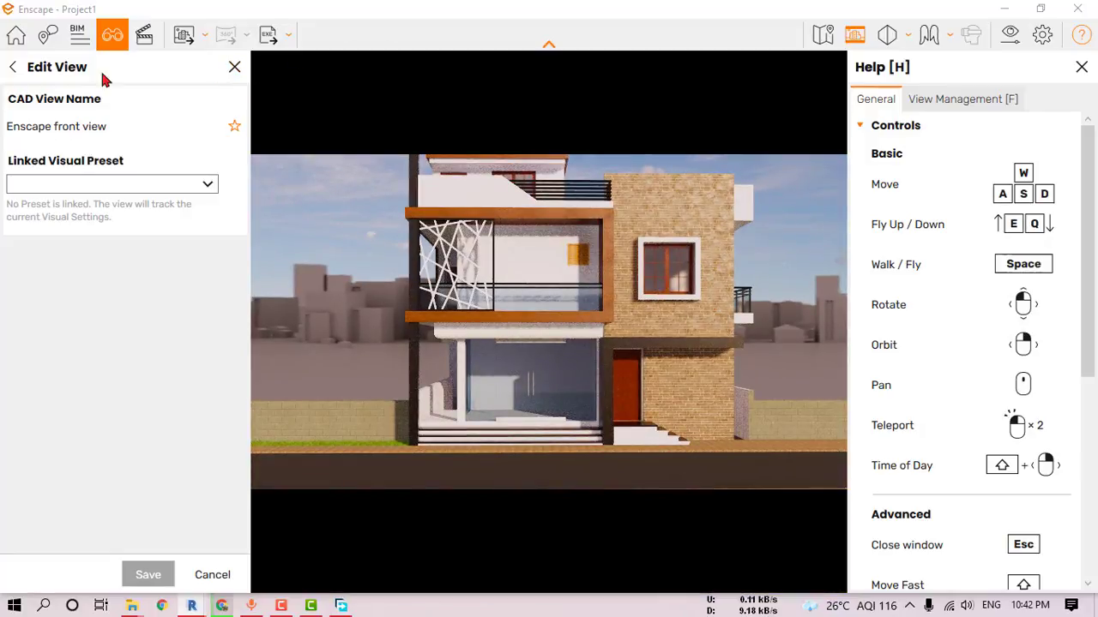
{"action": "left_click", "coordinate": [14, 69]}
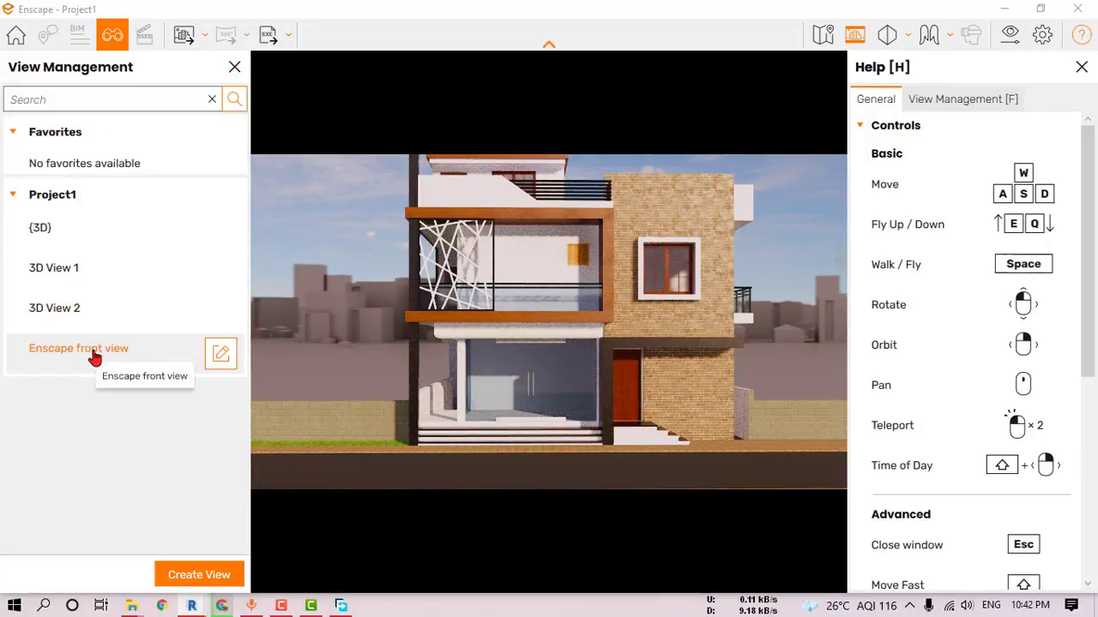
{"action": "left_click", "coordinate": [234, 69]}
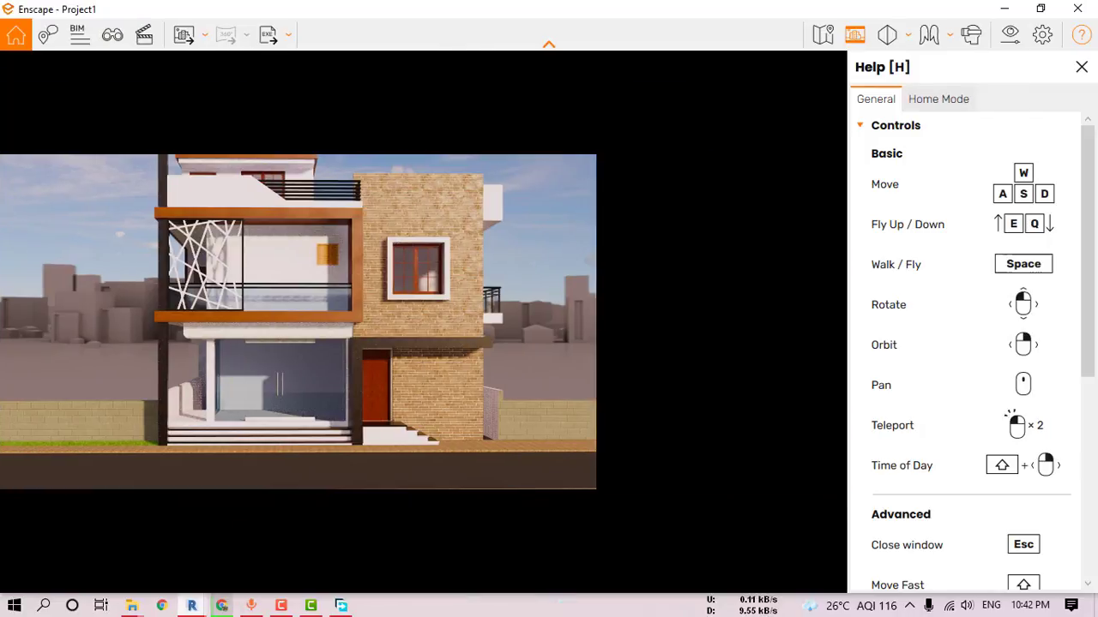
{"action": "left_click", "coordinate": [95, 532]}
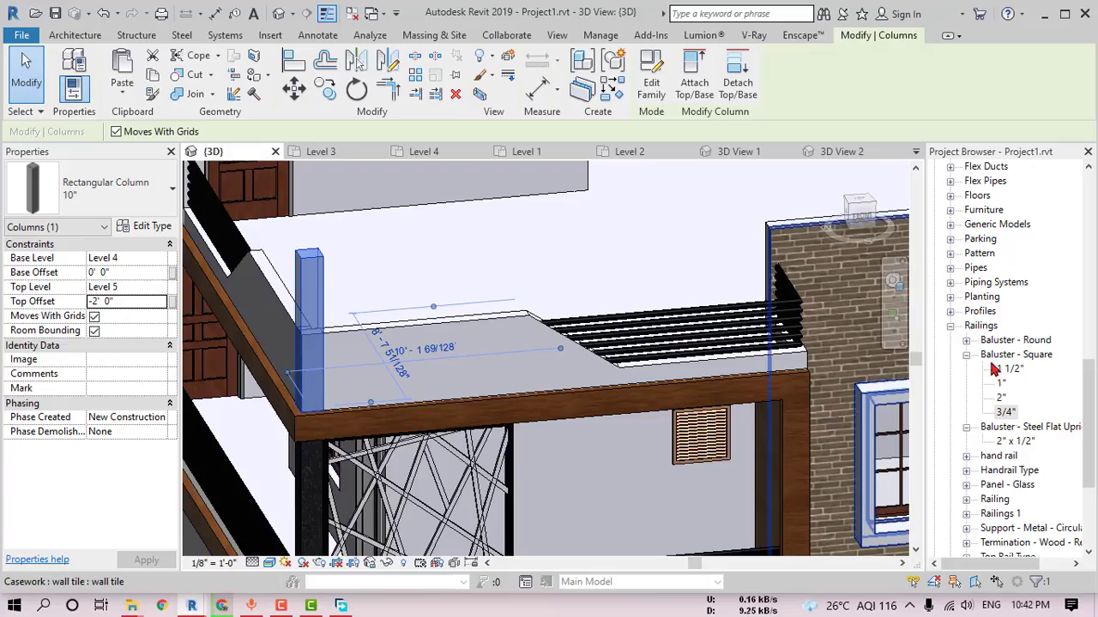
Step: Delete 'Enscape front view' from the Project Browser's 3D Views, then return to Enscape
{"action": "scroll", "coordinate": [1003, 343], "scroll_direction": "up", "scroll_amount": 3}
{"action": "scroll", "coordinate": [1003, 334], "scroll_direction": "up", "scroll_amount": 3}
{"action": "scroll", "coordinate": [1000, 323], "scroll_direction": "up", "scroll_amount": 3}
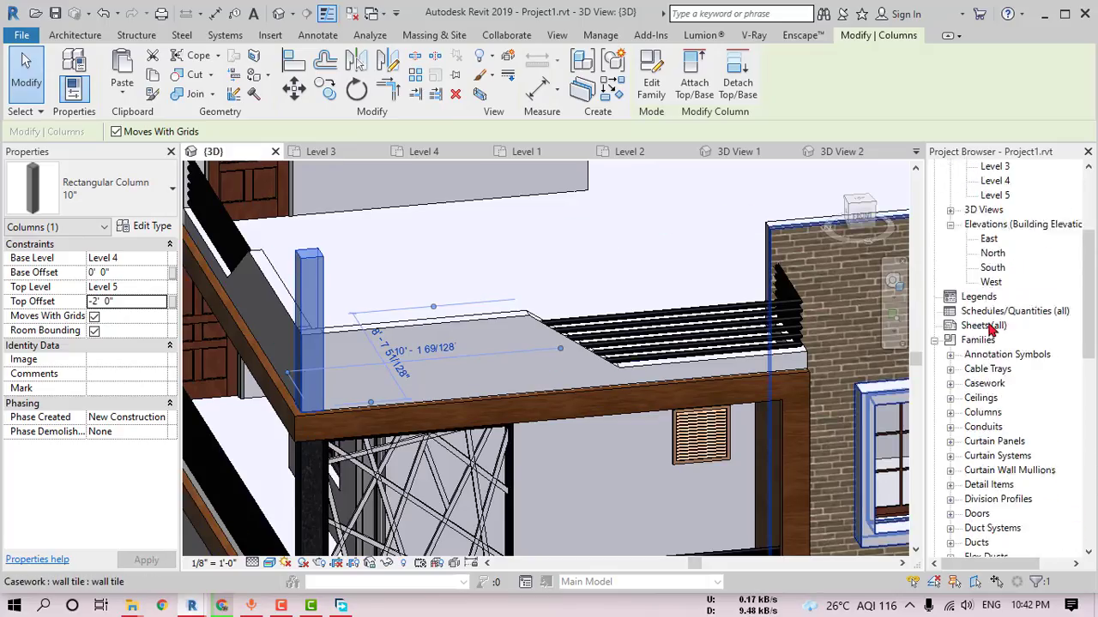
{"action": "scroll", "coordinate": [950, 254], "scroll_direction": "up", "scroll_amount": 1}
{"action": "left_click", "coordinate": [949, 239]}
{"action": "left_click", "coordinate": [997, 282]}
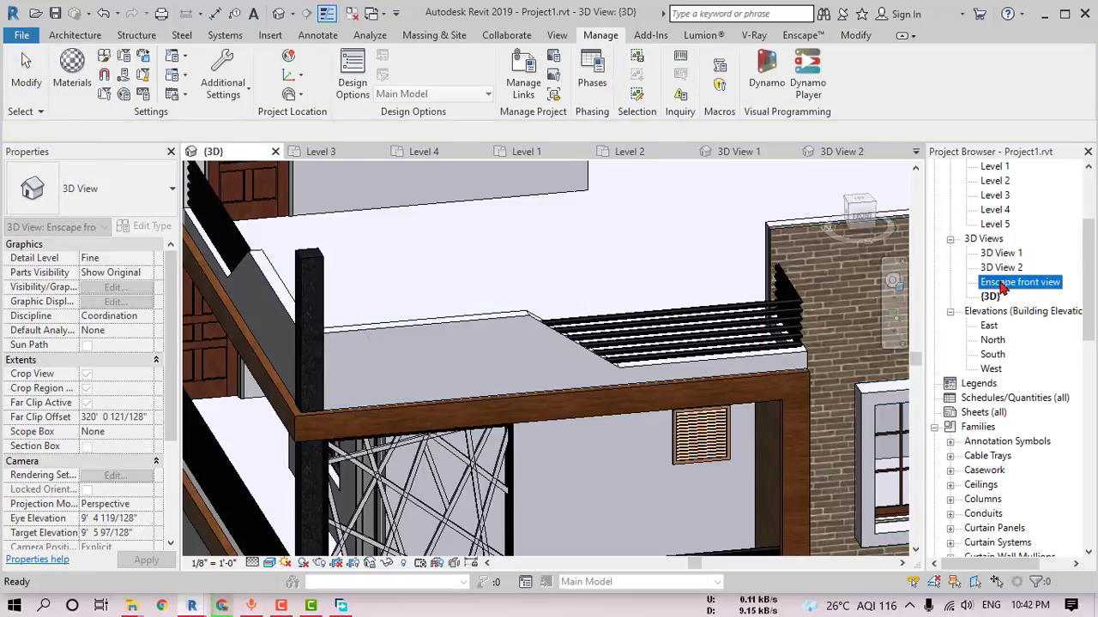
{"action": "right_click", "coordinate": [998, 282]}
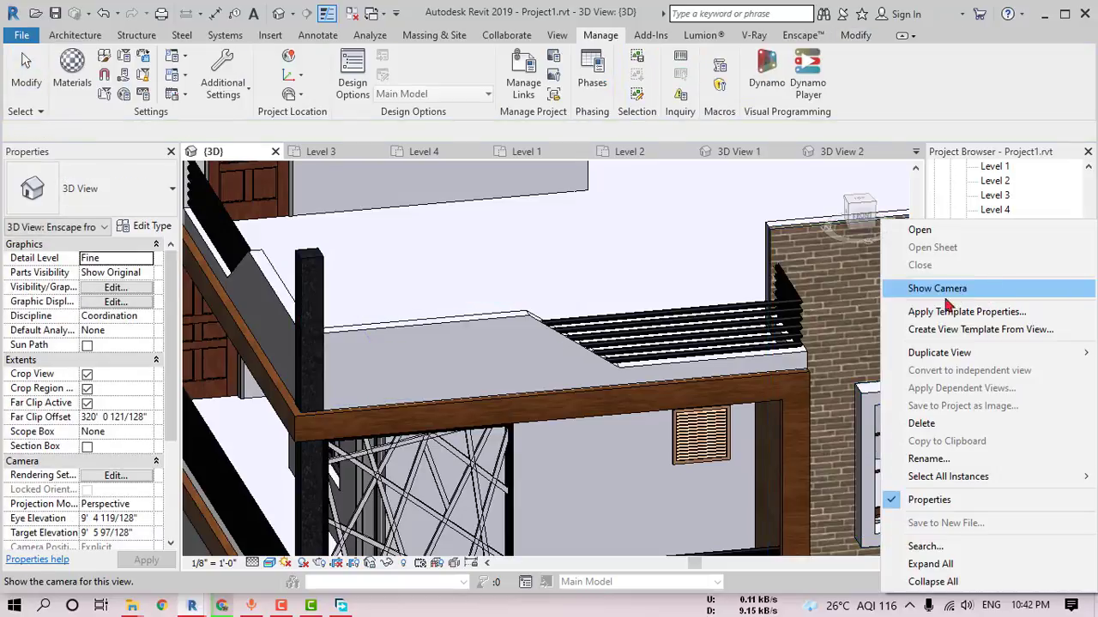
{"action": "left_click", "coordinate": [922, 423]}
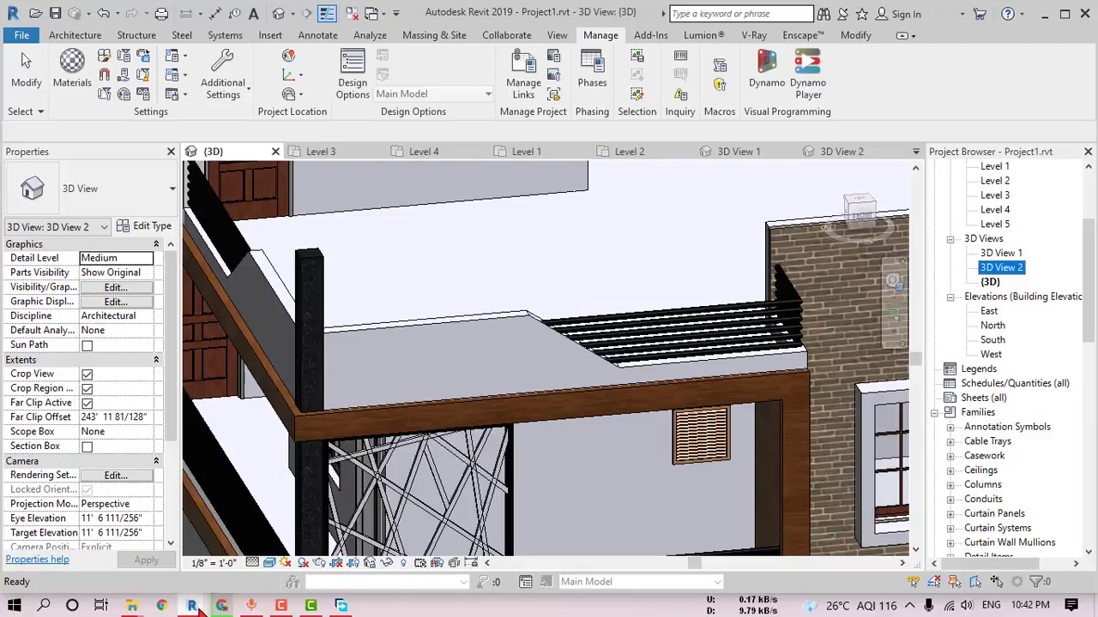
{"action": "mouse_move", "coordinate": [282, 606]}
{"action": "left_click", "coordinate": [282, 577]}
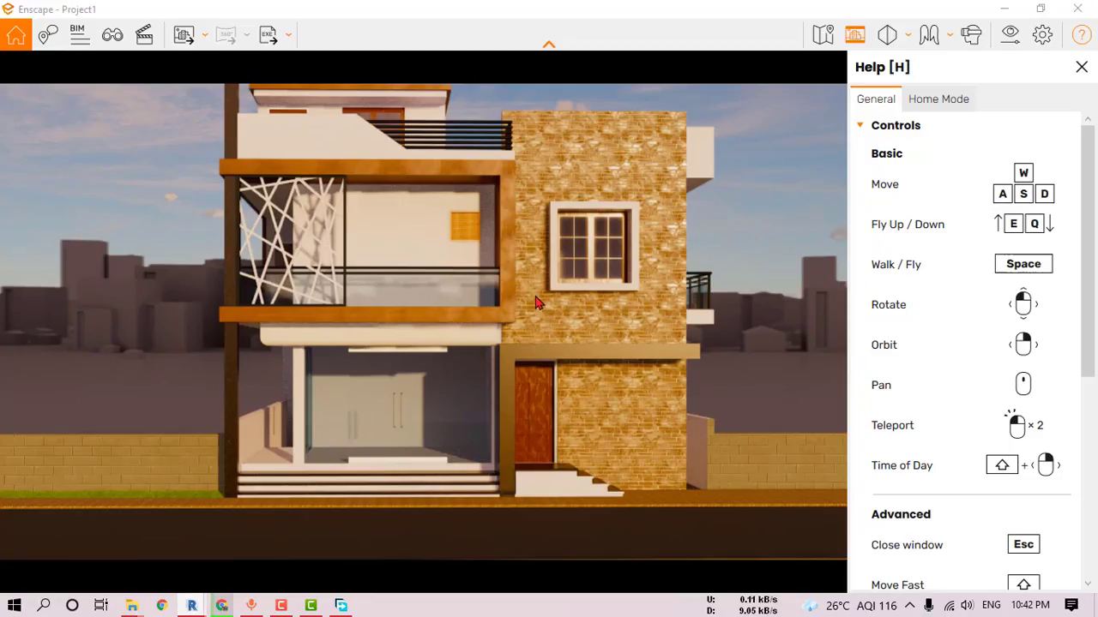
Step: Reset Enscape's Custom Preset to its default settings
{"action": "scroll", "coordinate": [532, 313], "scroll_direction": "down", "scroll_amount": 2}
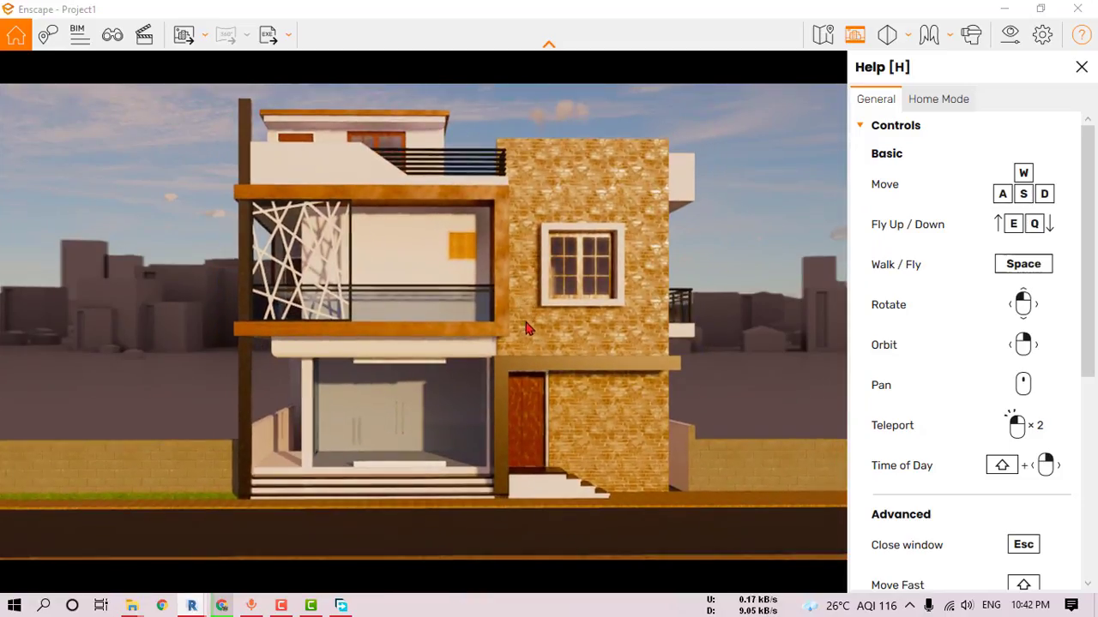
{"action": "scroll", "coordinate": [528, 328], "scroll_direction": "down", "scroll_amount": 1}
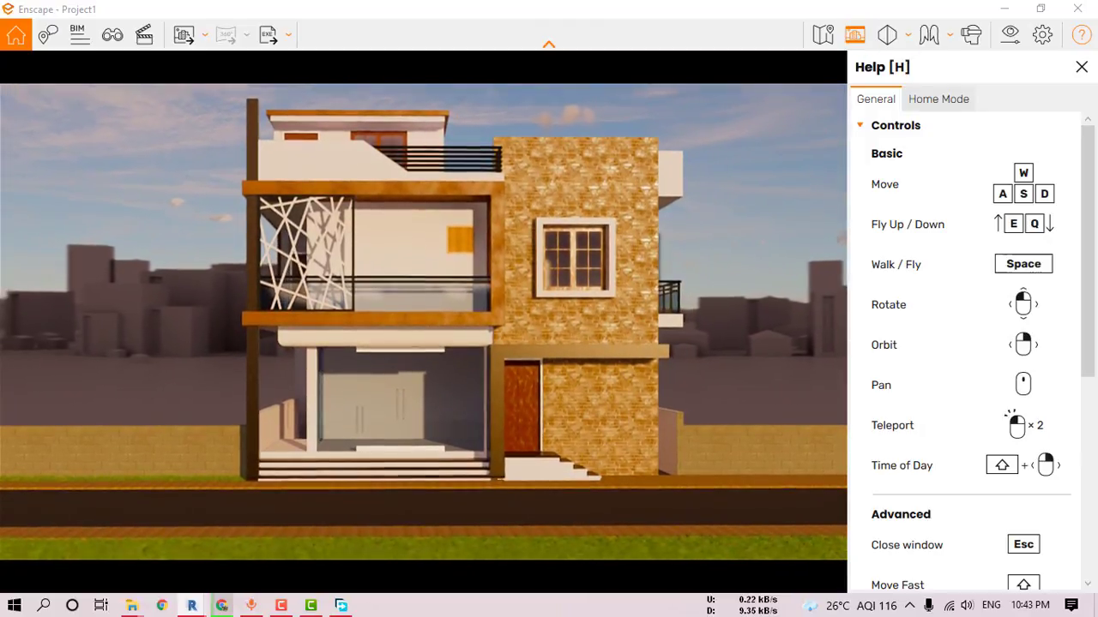
{"action": "left_click", "coordinate": [1003, 39]}
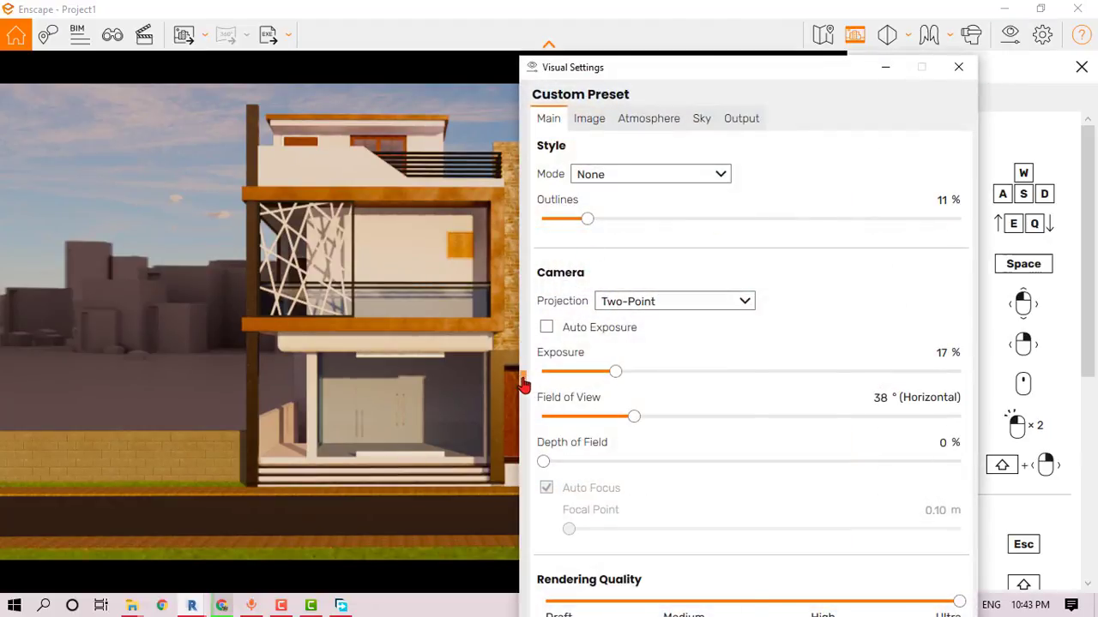
{"action": "right_click", "coordinate": [608, 193]}
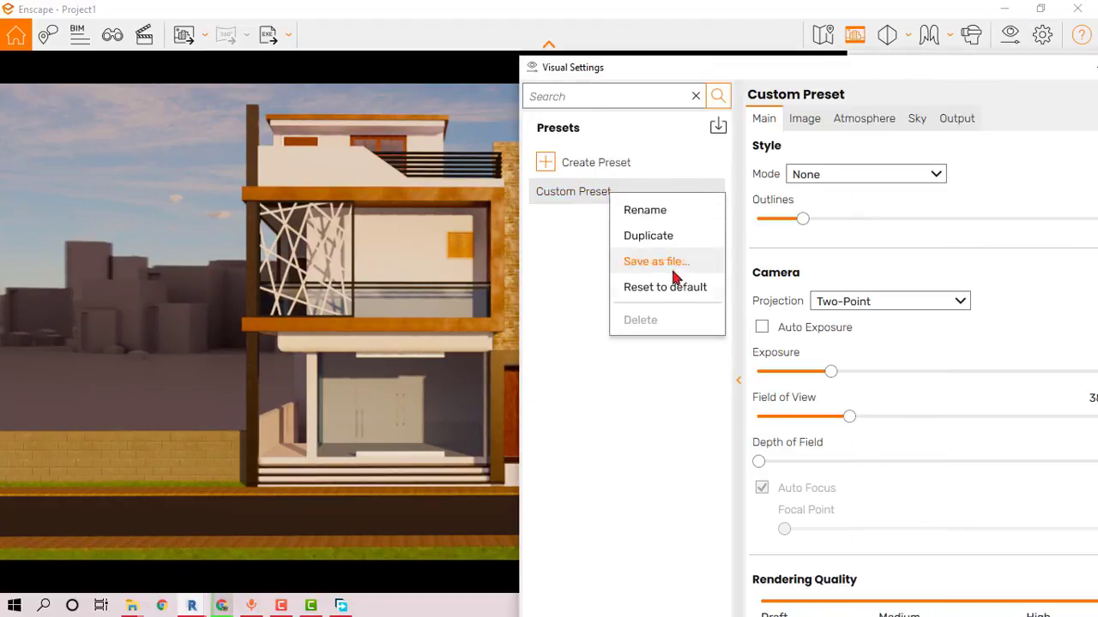
{"action": "left_click", "coordinate": [666, 288]}
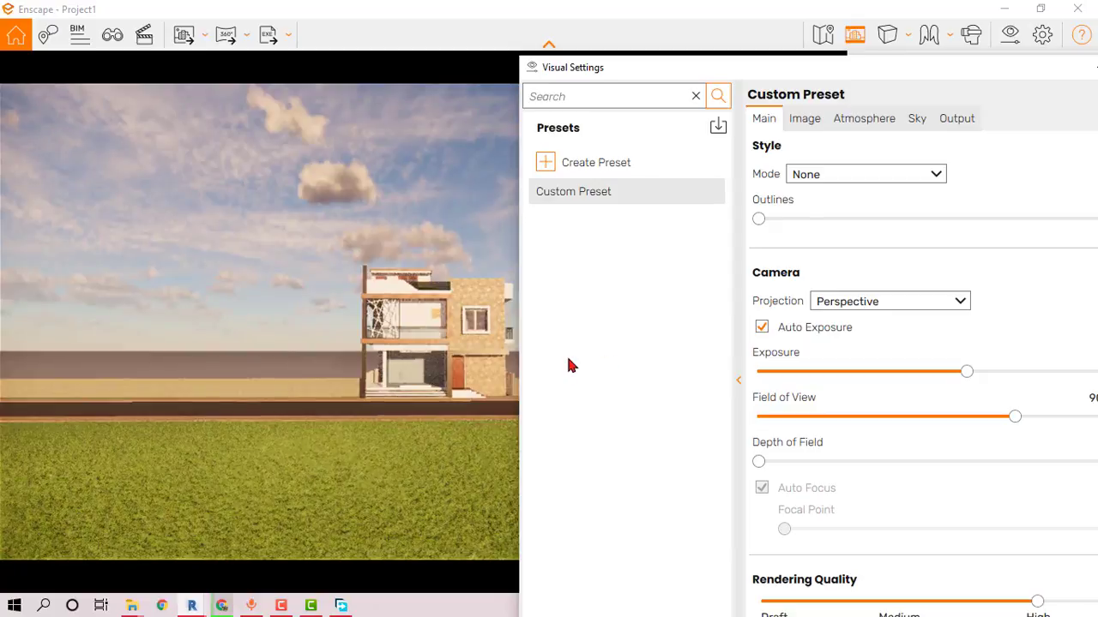
{"action": "left_click_drag", "start_coordinate": [1071, 69], "coordinate": [900, 71]}
{"action": "left_click", "coordinate": [996, 73]}
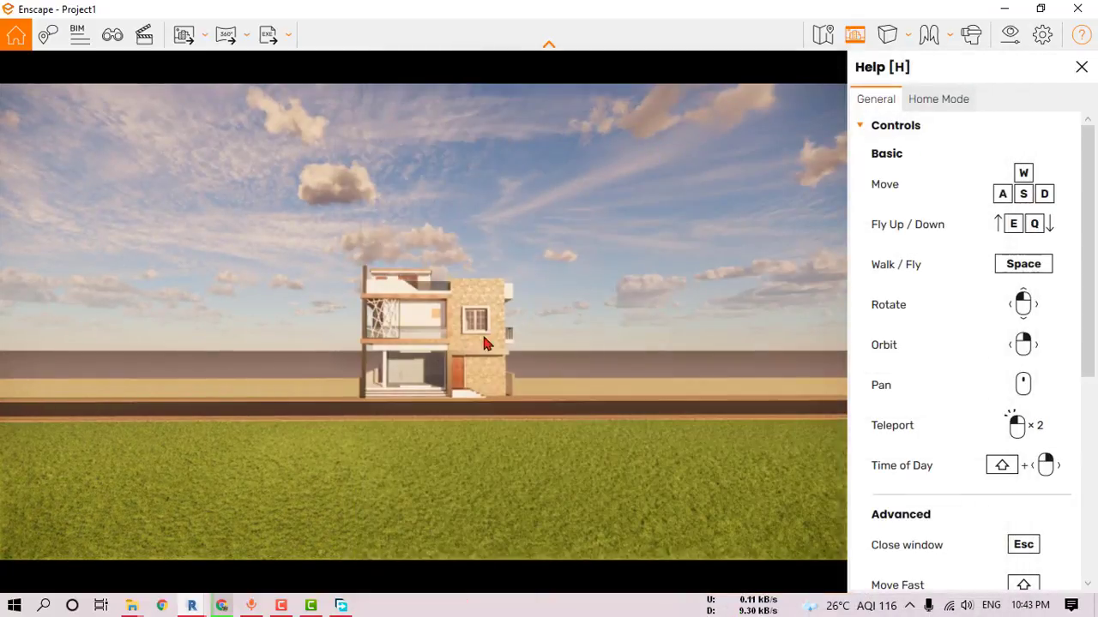
Step: Centre Visual Settings, close the help panel, and snap Enscape to the left screen half
{"action": "left_click", "coordinate": [1009, 38]}
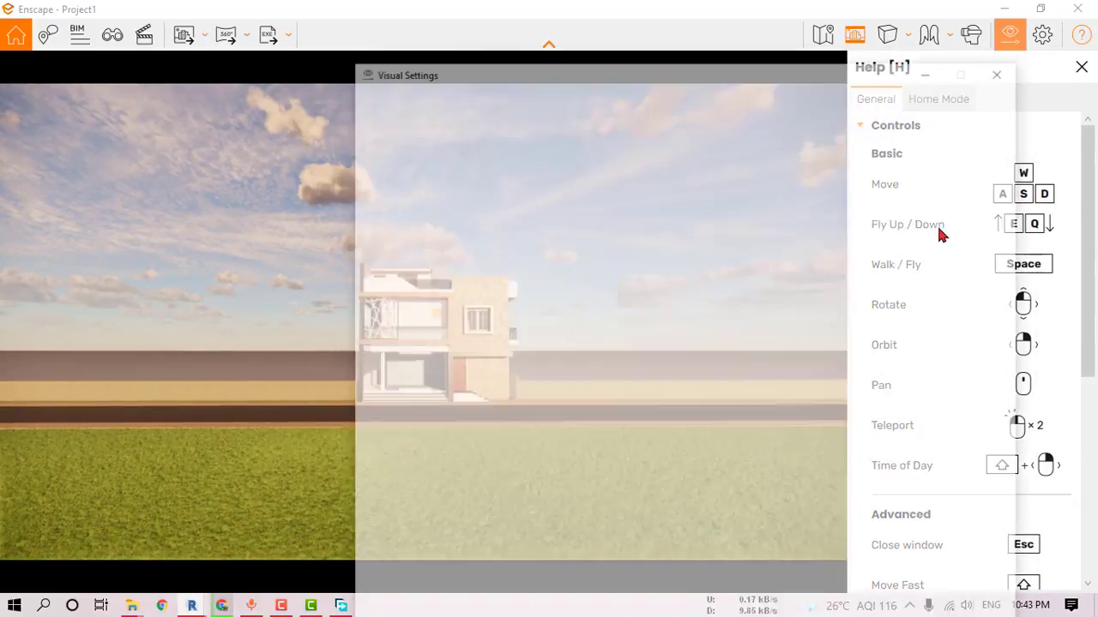
{"action": "left_click", "coordinate": [572, 383]}
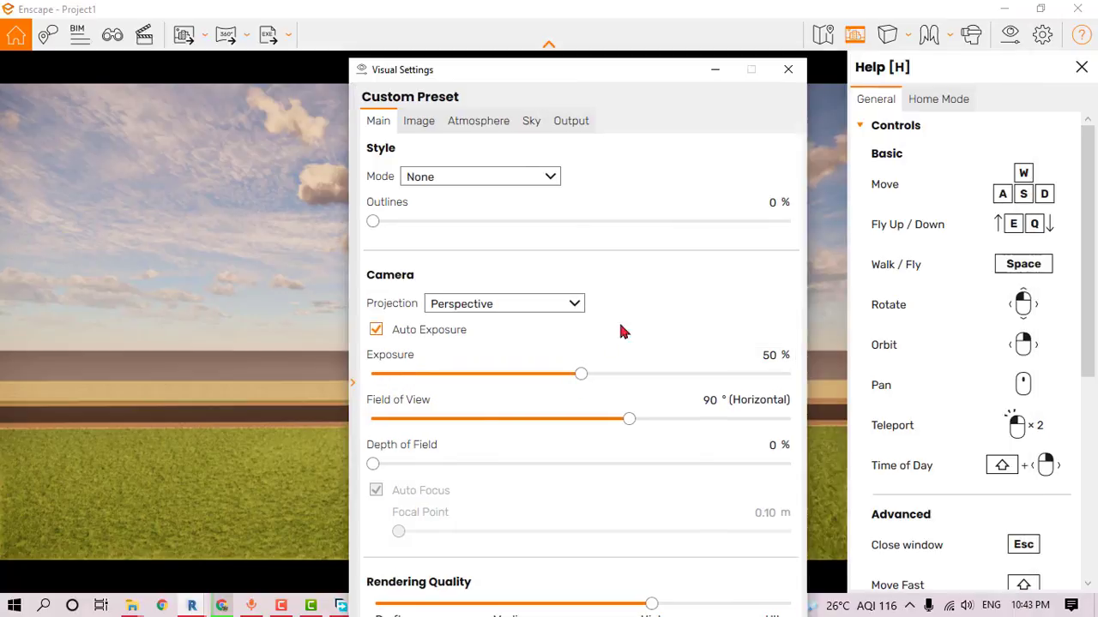
{"action": "left_click_drag", "start_coordinate": [899, 67], "coordinate": [712, 147]}
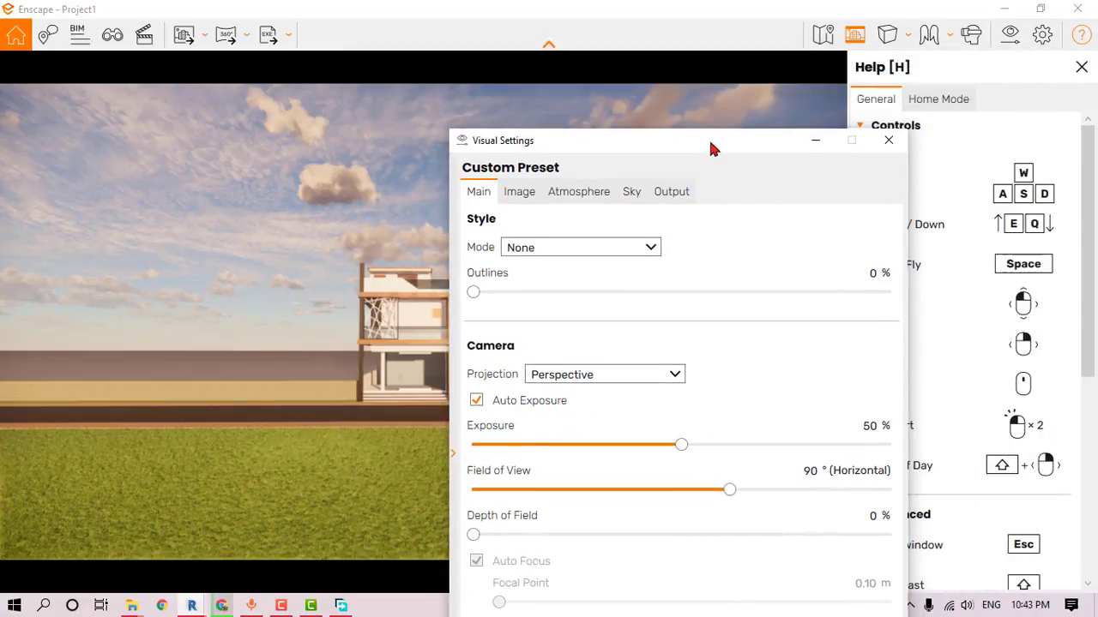
{"action": "left_click", "coordinate": [1080, 34]}
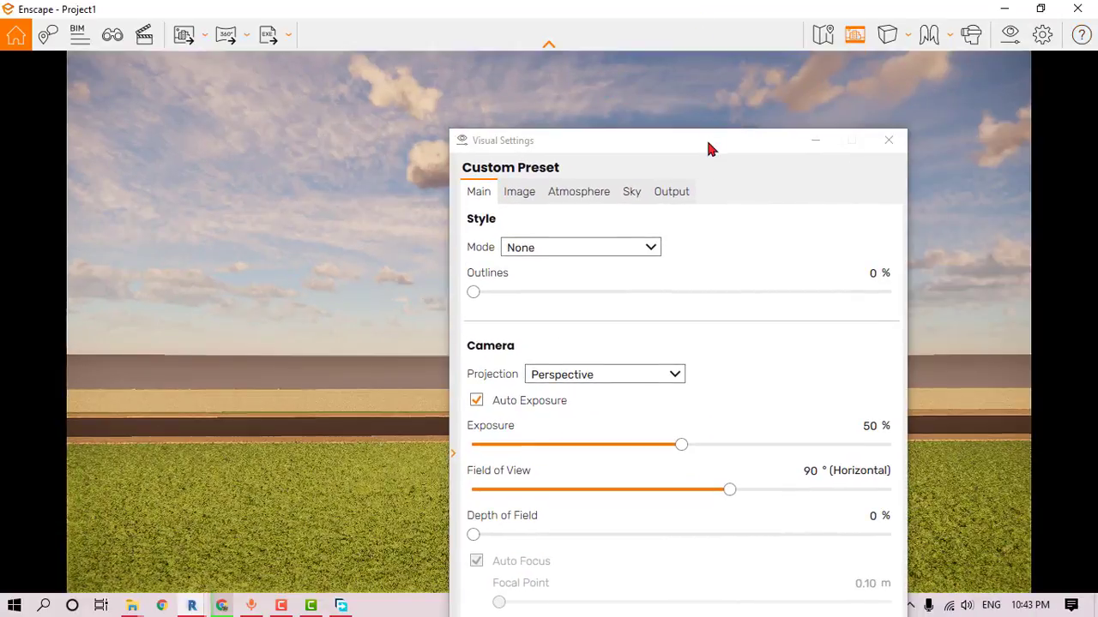
{"action": "left_click_drag", "start_coordinate": [722, 17], "coordinate": [2, 258]}
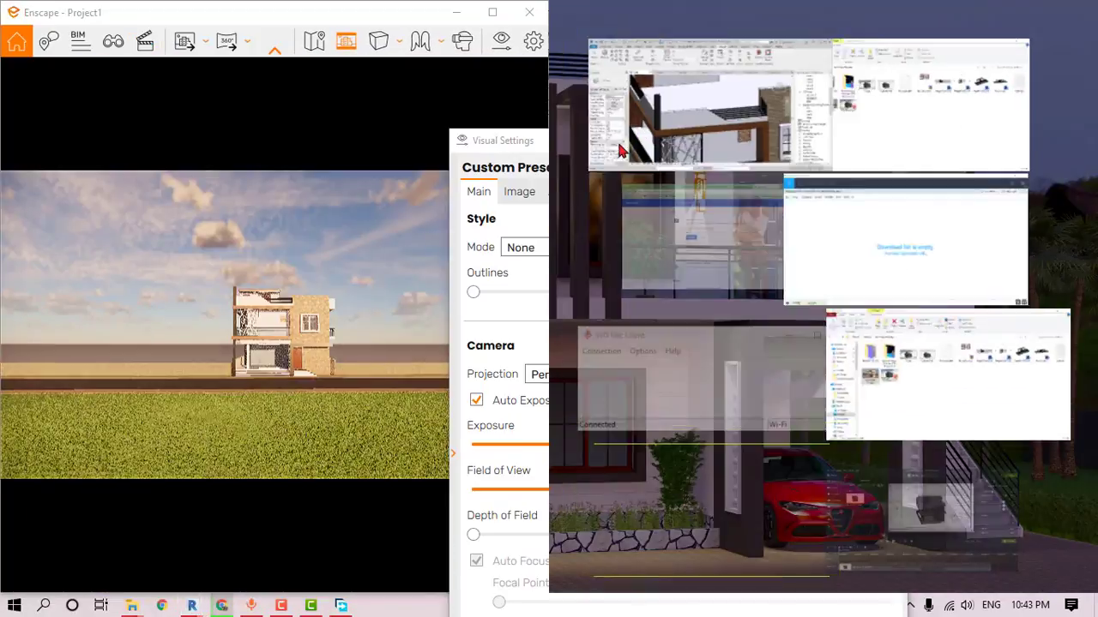
Step: Arrange Revit and Enscape side by side, then set Ultra quality, 7% outlines and 38° field of view
{"action": "left_click", "coordinate": [486, 159]}
{"action": "left_click_drag", "start_coordinate": [497, 142], "coordinate": [677, 36]}
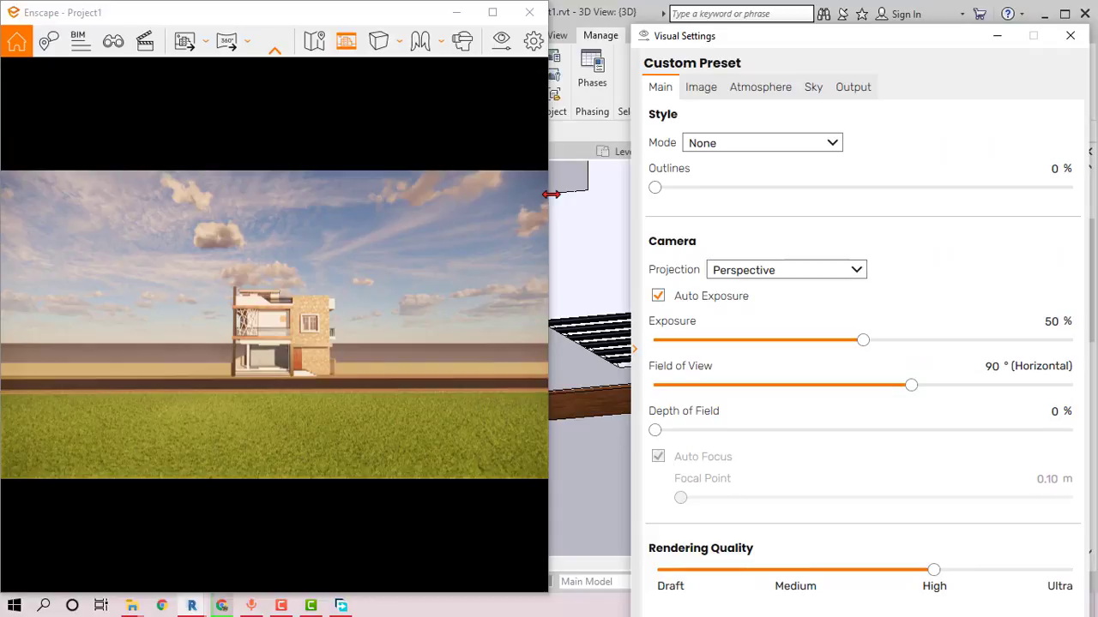
{"action": "left_click_drag", "start_coordinate": [550, 194], "coordinate": [627, 196]}
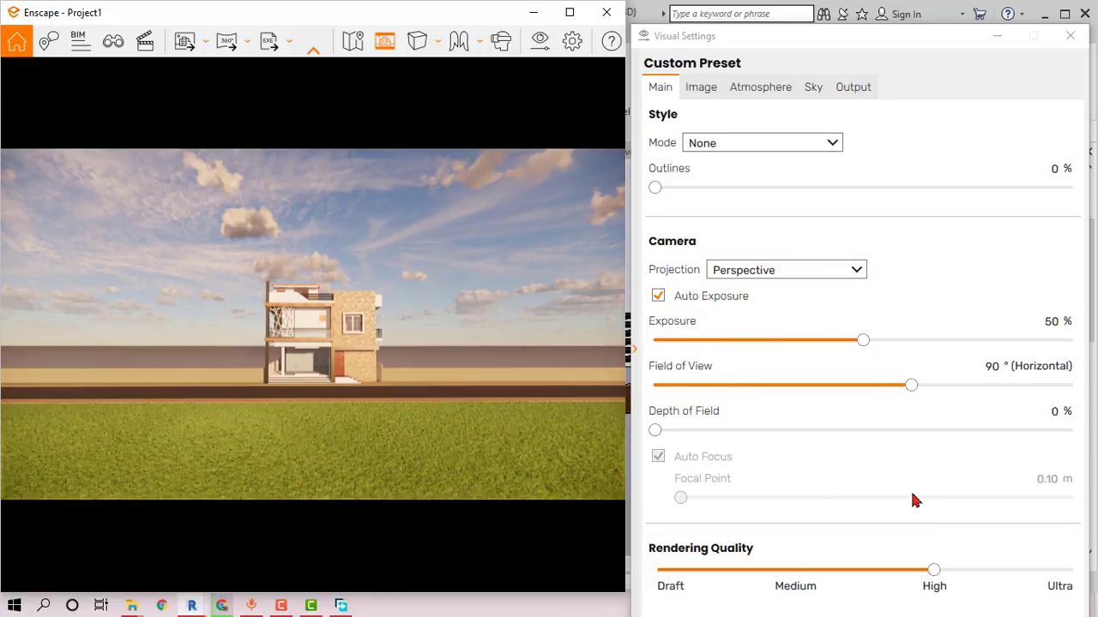
{"action": "left_click_drag", "start_coordinate": [934, 570], "coordinate": [1070, 570]}
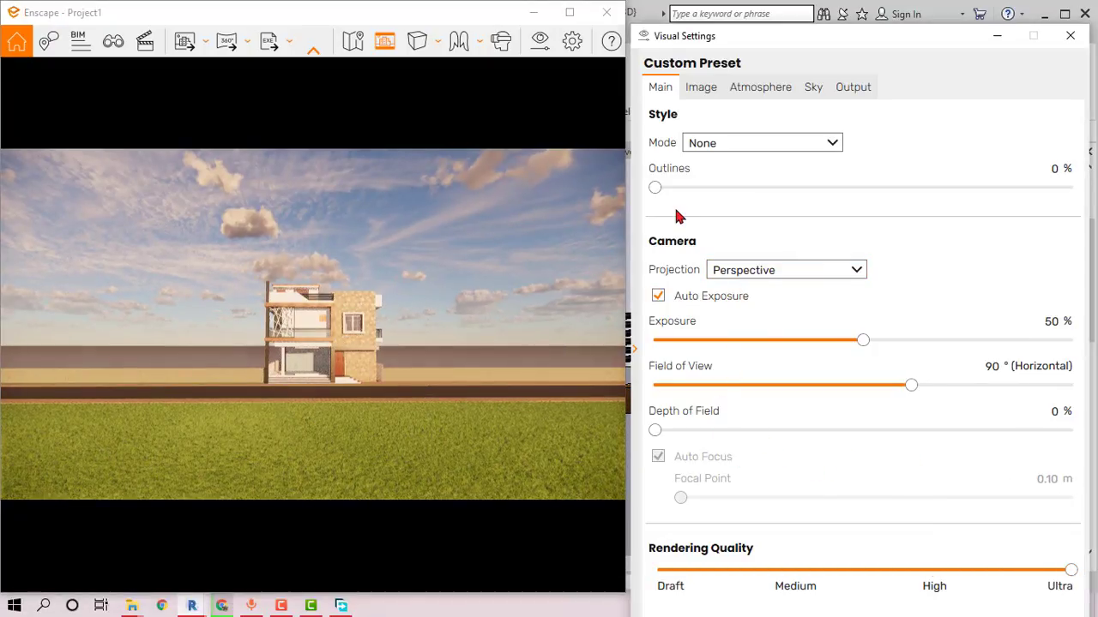
{"action": "left_click_drag", "start_coordinate": [655, 188], "coordinate": [683, 188]}
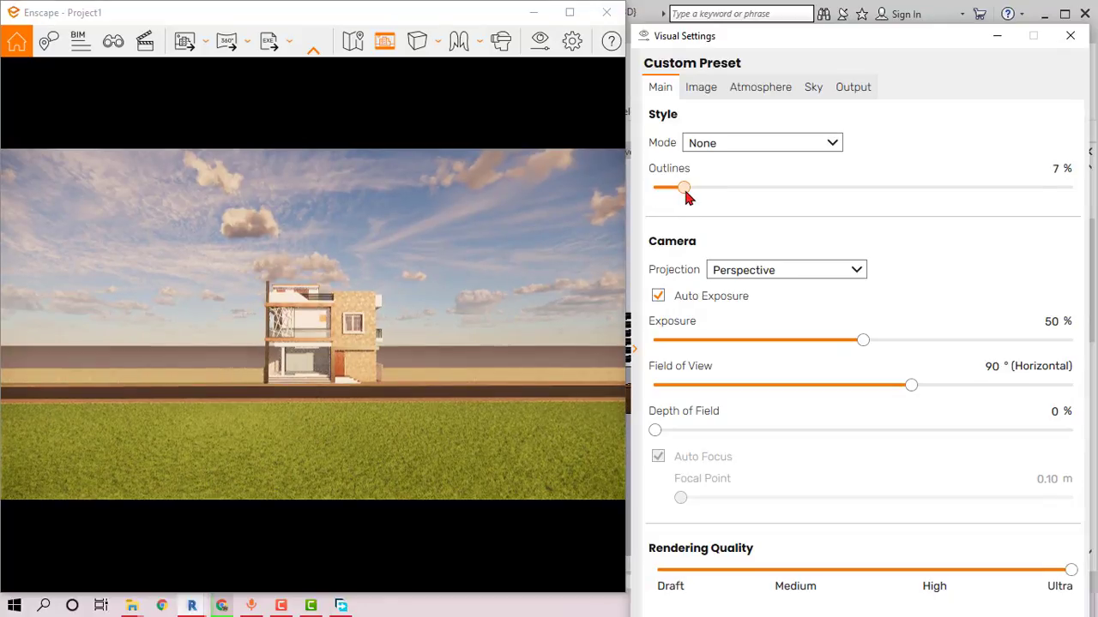
{"action": "left_click_drag", "start_coordinate": [908, 386], "coordinate": [742, 386]}
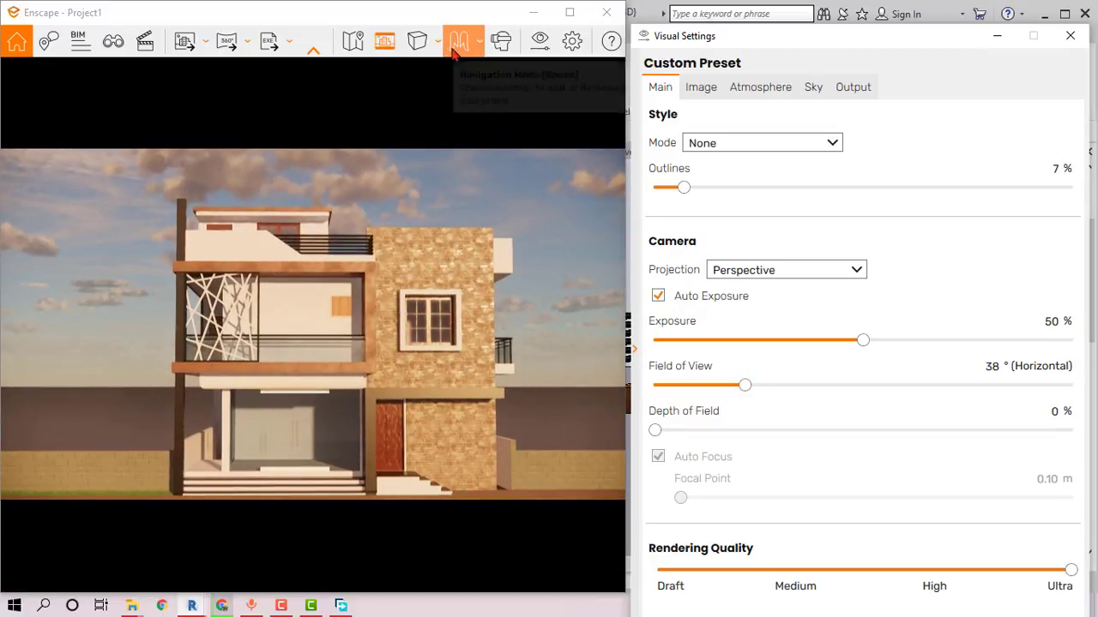
Step: Switch to two-point projection and set a manual 15% exposure with Auto Exposure off
{"action": "left_click", "coordinate": [420, 42]}
{"action": "left_click", "coordinate": [454, 102]}
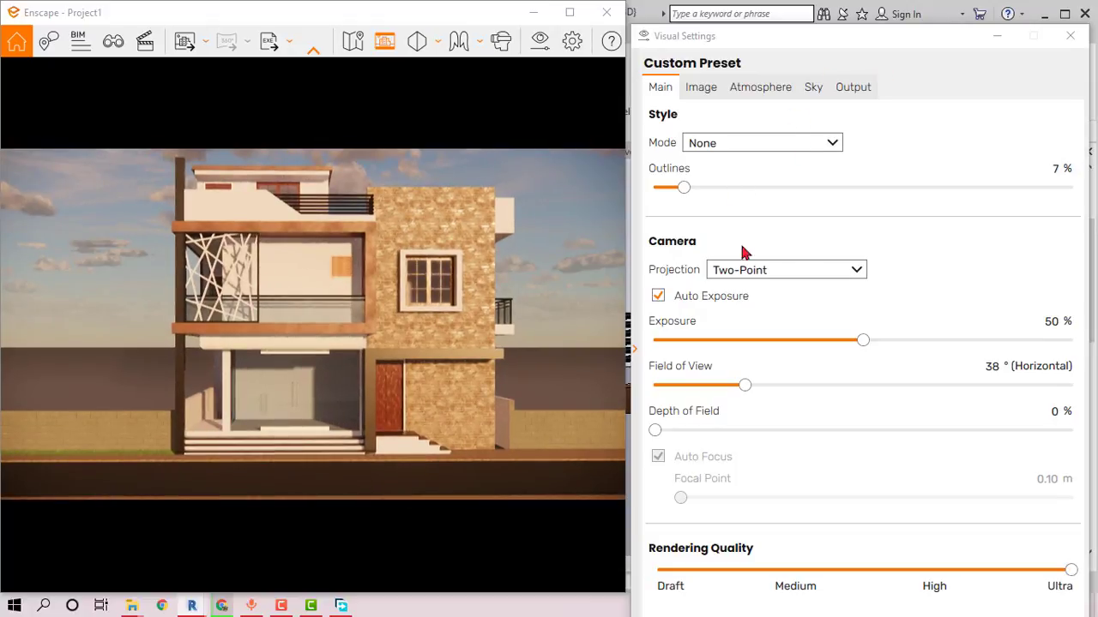
{"action": "mouse_move", "coordinate": [863, 340]}
{"action": "left_mouse_down"}
{"action": "mouse_move", "coordinate": [882, 341]}
{"action": "mouse_move", "coordinate": [701, 341]}
{"action": "mouse_move", "coordinate": [714, 341]}
{"action": "left_mouse_up"}
{"action": "left_click", "coordinate": [697, 296]}
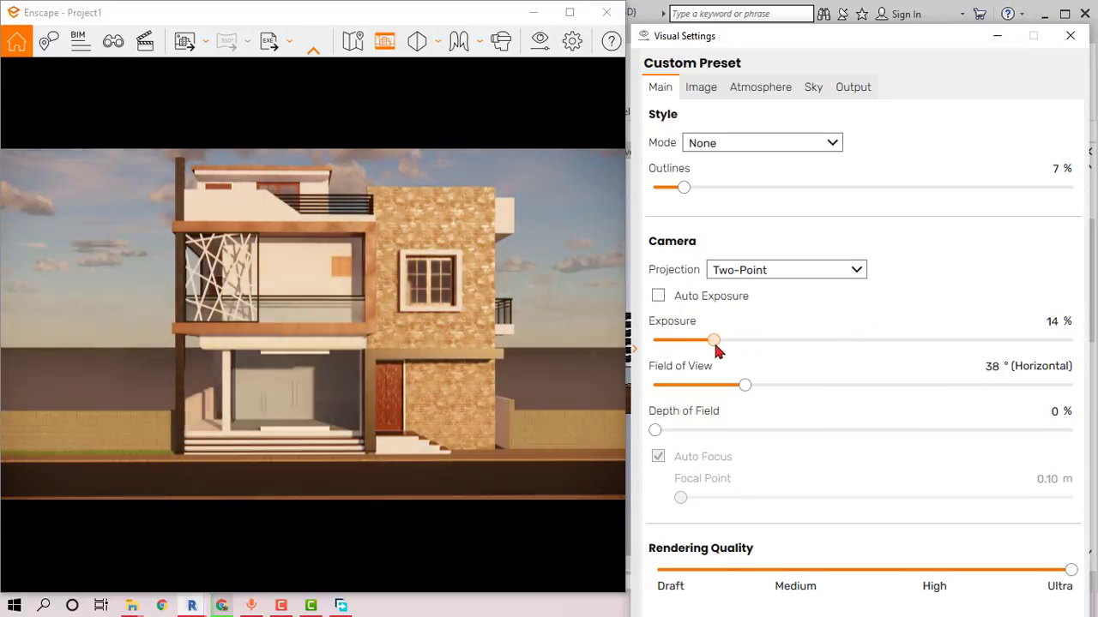
{"action": "left_click", "coordinate": [704, 87]}
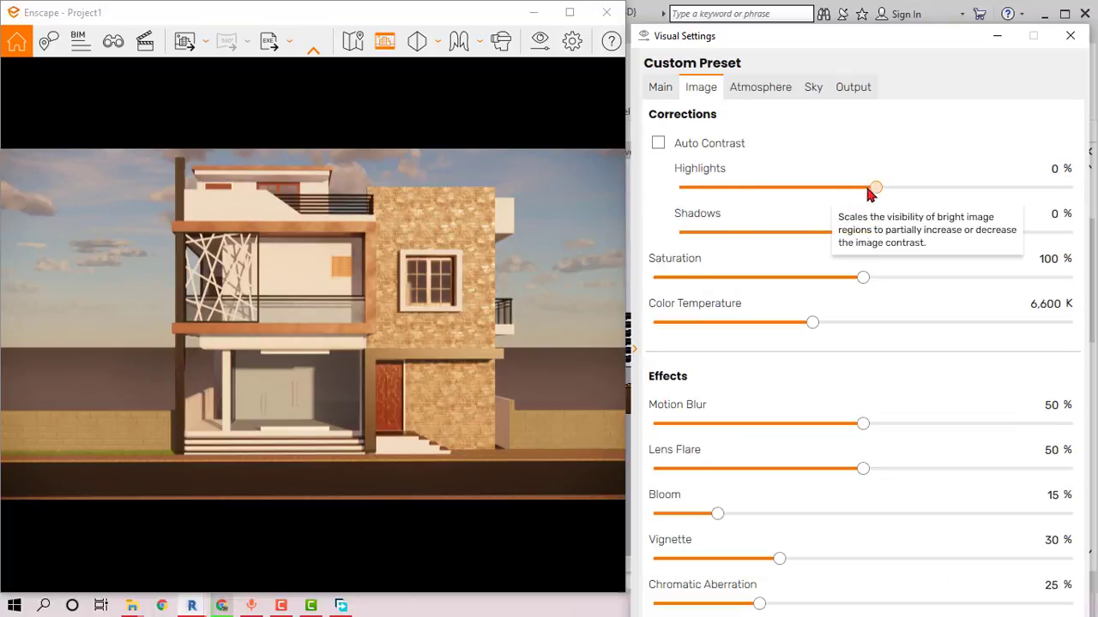
Step: Lower the highlights, set shadows to -7%, saturation to 80% and colour temperature to 5,896 K
{"action": "mouse_move", "coordinate": [868, 193]}
{"action": "left_mouse_down"}
{"action": "mouse_move", "coordinate": [825, 194]}
{"action": "mouse_move", "coordinate": [965, 196]}
{"action": "mouse_move", "coordinate": [863, 198]}
{"action": "left_mouse_up"}
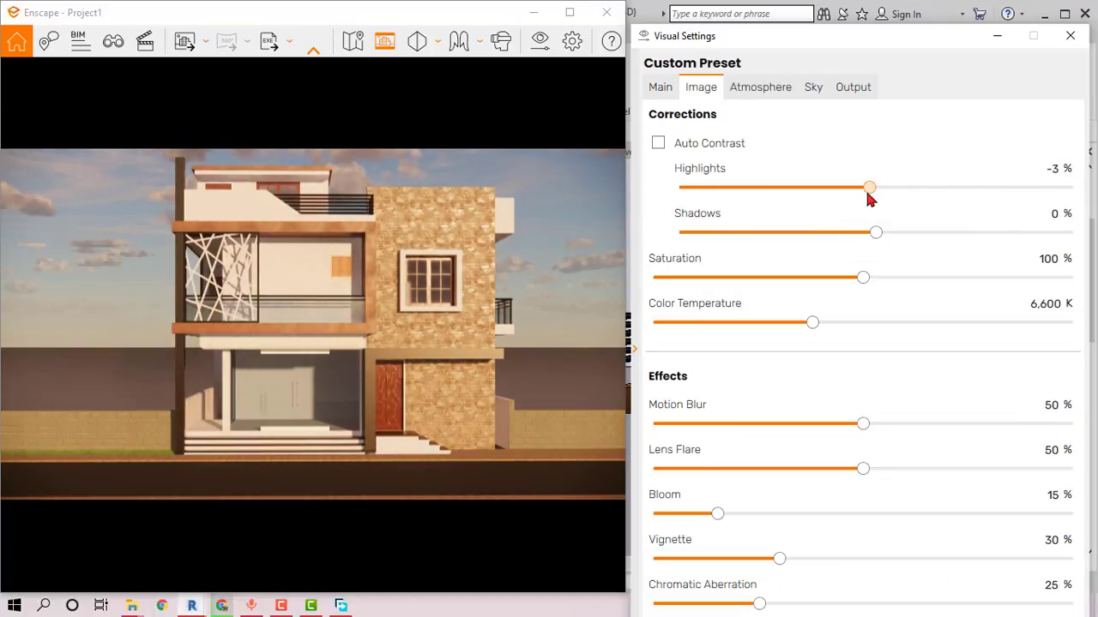
{"action": "mouse_move", "coordinate": [837, 213]}
{"action": "mouse_move", "coordinate": [876, 194]}
{"action": "left_mouse_down"}
{"action": "mouse_move", "coordinate": [693, 187]}
{"action": "mouse_move", "coordinate": [975, 206]}
{"action": "mouse_move", "coordinate": [792, 210]}
{"action": "mouse_move", "coordinate": [860, 211]}
{"action": "mouse_move", "coordinate": [821, 235]}
{"action": "left_mouse_up"}
{"action": "left_click_drag", "start_coordinate": [907, 233], "coordinate": [861, 232]}
{"action": "mouse_move", "coordinate": [862, 277]}
{"action": "left_mouse_down"}
{"action": "mouse_move", "coordinate": [788, 276]}
{"action": "mouse_move", "coordinate": [968, 277]}
{"action": "mouse_move", "coordinate": [821, 278]}
{"action": "left_mouse_up"}
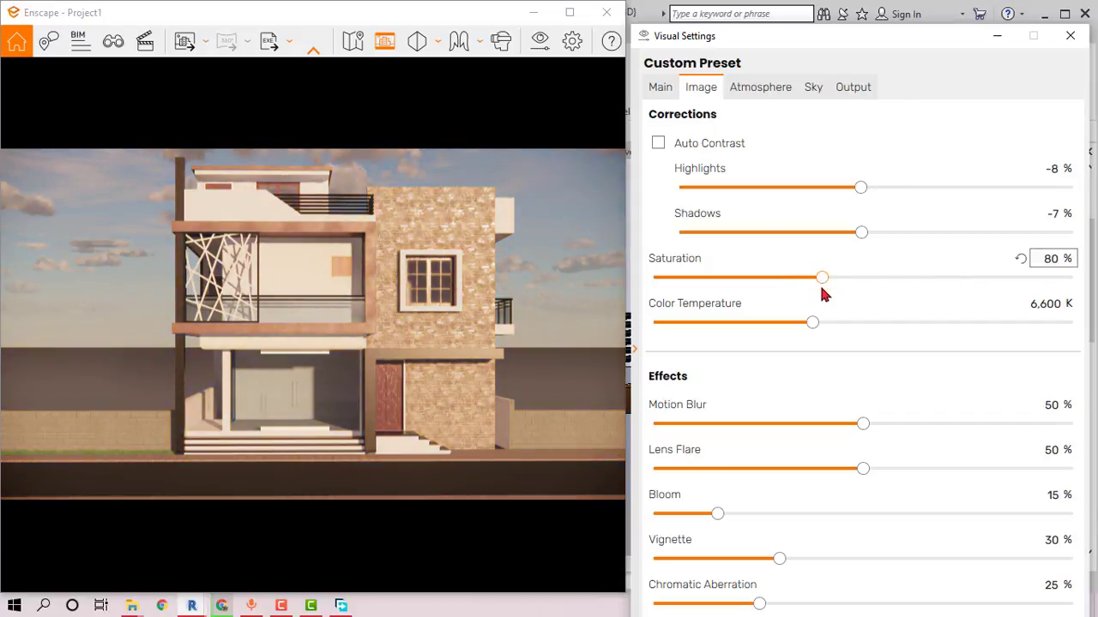
{"action": "mouse_move", "coordinate": [813, 323]}
{"action": "left_mouse_down"}
{"action": "mouse_move", "coordinate": [899, 325]}
{"action": "mouse_move", "coordinate": [790, 323]}
{"action": "left_mouse_up"}
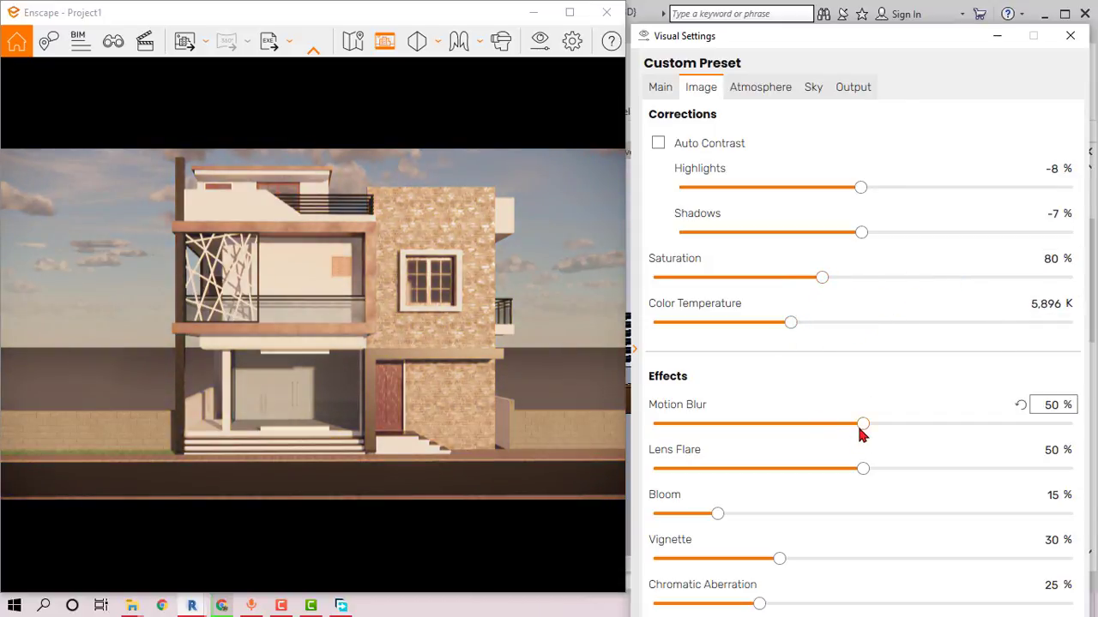
Step: Turn on Auto Contrast, then raise saturation to 103% and colour temperature to 8,372 K
{"action": "left_click", "coordinate": [658, 143]}
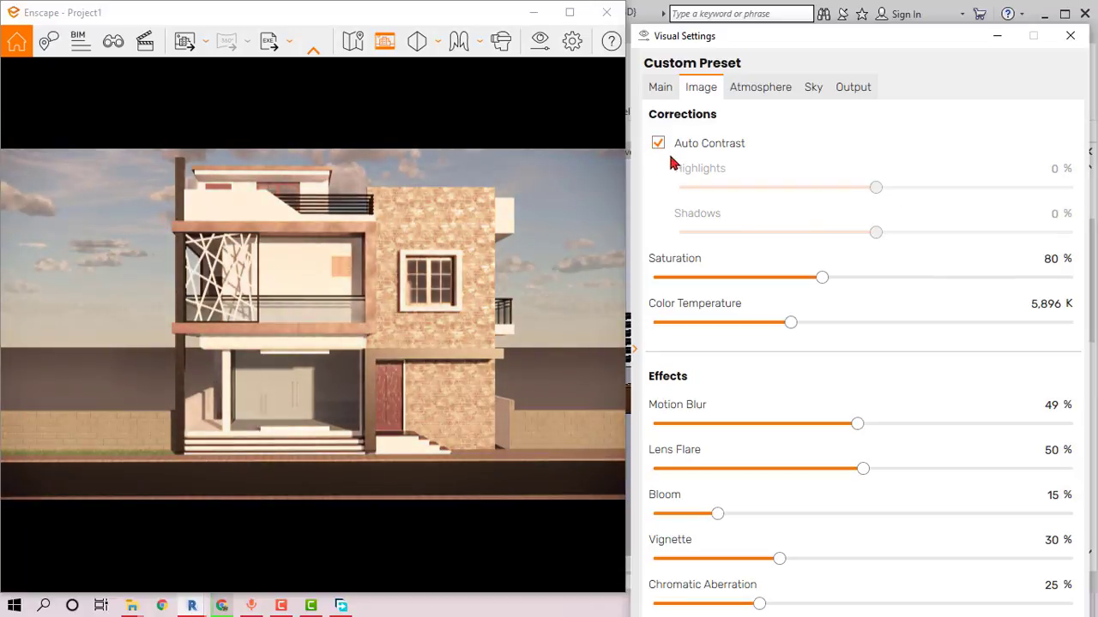
{"action": "left_click_drag", "start_coordinate": [822, 278], "coordinate": [857, 278]}
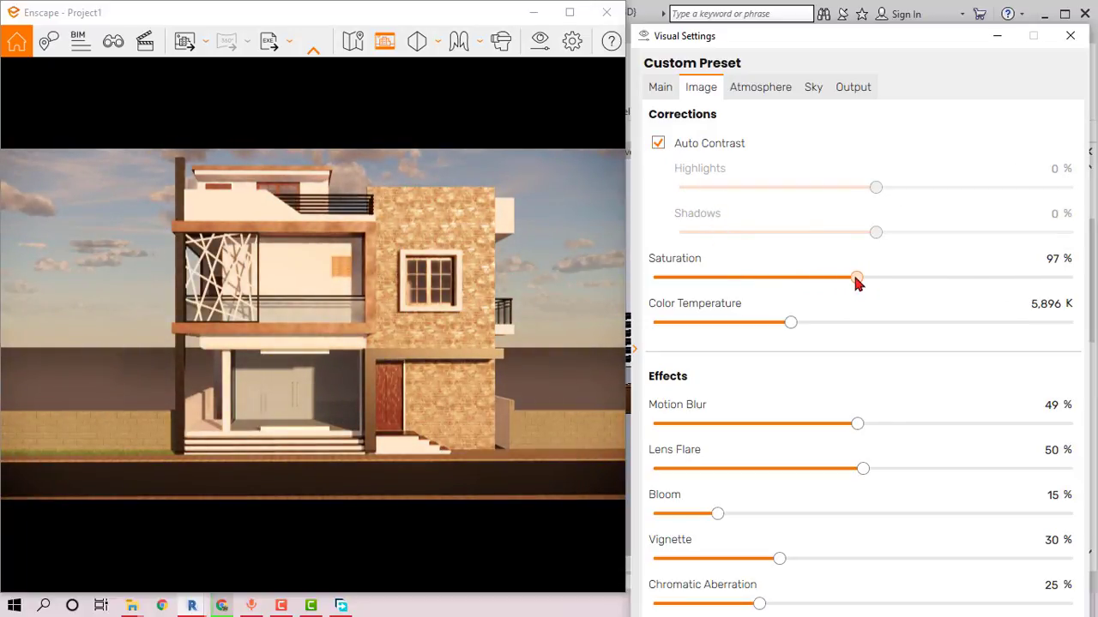
{"action": "left_click_drag", "start_coordinate": [858, 283], "coordinate": [864, 279]}
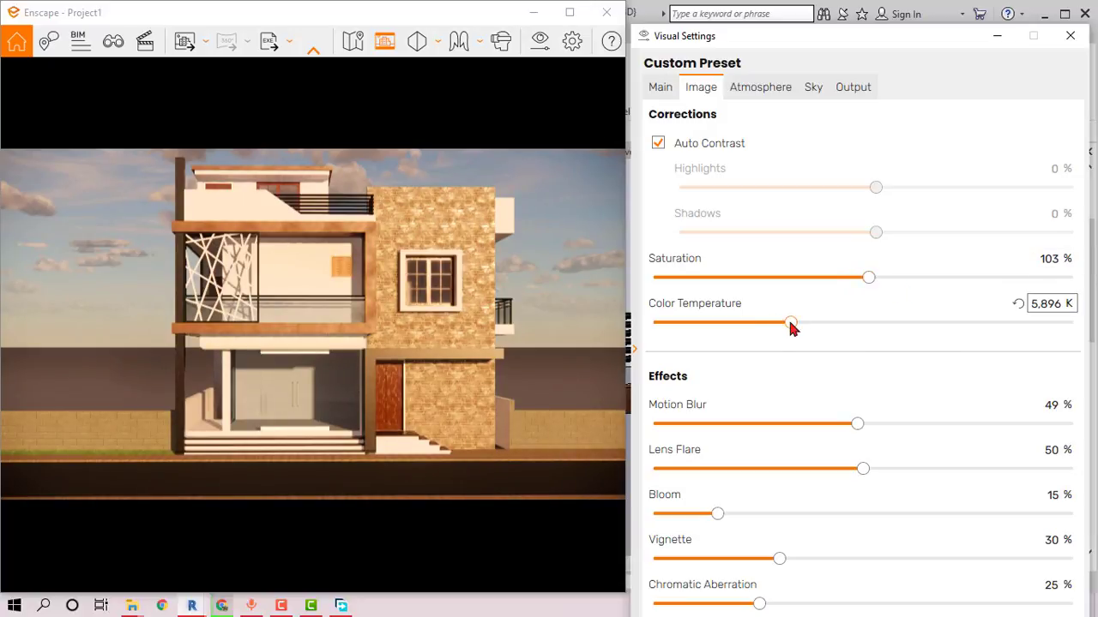
{"action": "left_click_drag", "start_coordinate": [790, 323], "coordinate": [866, 324]}
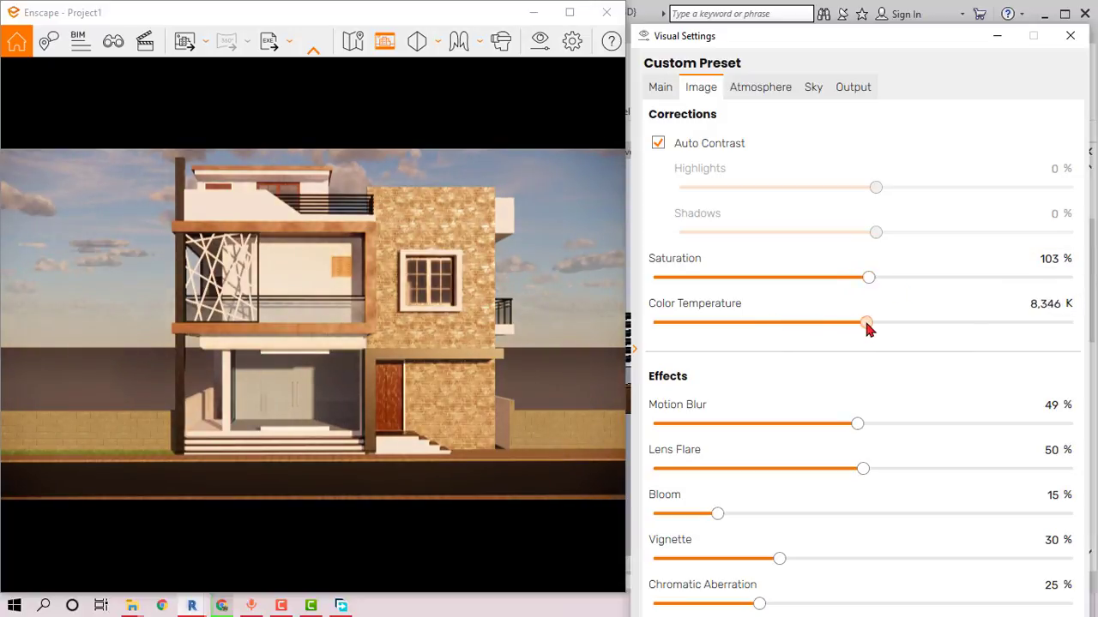
{"action": "left_click", "coordinate": [776, 94]}
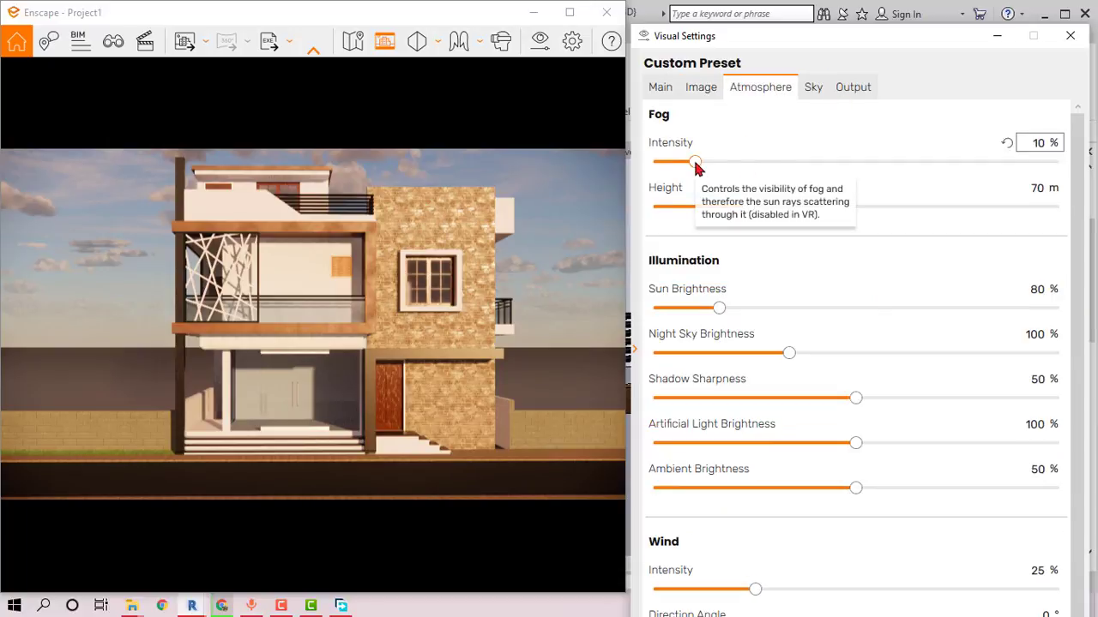
Step: Set fog to 0%, sun brightness 119%, shadow sharpness 61% and ambient brightness 77%
{"action": "left_click_drag", "start_coordinate": [694, 163], "coordinate": [655, 163]}
{"action": "left_click_drag", "start_coordinate": [718, 310], "coordinate": [754, 312]}
{"action": "mouse_move", "coordinate": [857, 401]}
{"action": "left_mouse_down"}
{"action": "mouse_move", "coordinate": [835, 403]}
{"action": "mouse_move", "coordinate": [903, 398]}
{"action": "left_mouse_up"}
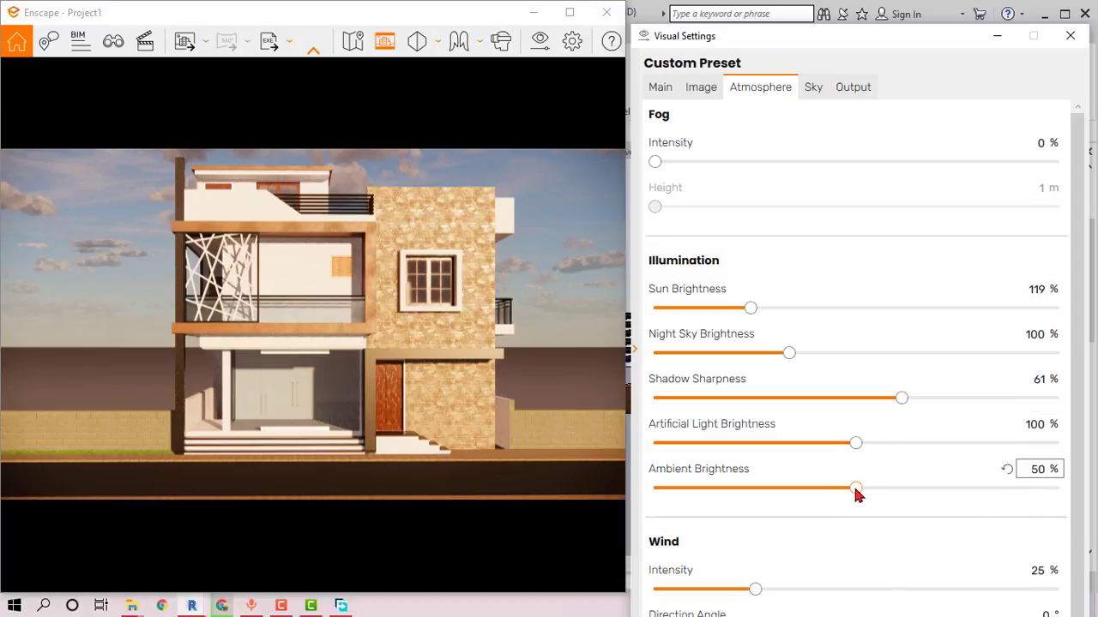
{"action": "left_click_drag", "start_coordinate": [856, 489], "coordinate": [962, 490]}
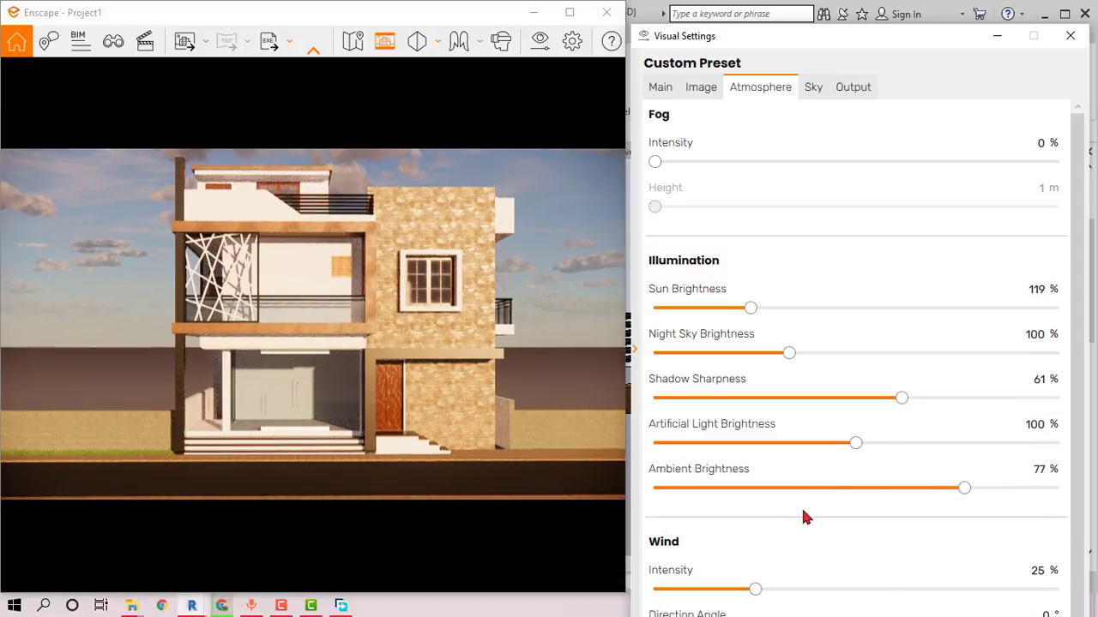
{"action": "scroll", "coordinate": [819, 531], "scroll_direction": "down", "scroll_amount": 1}
{"action": "left_click", "coordinate": [813, 87]}
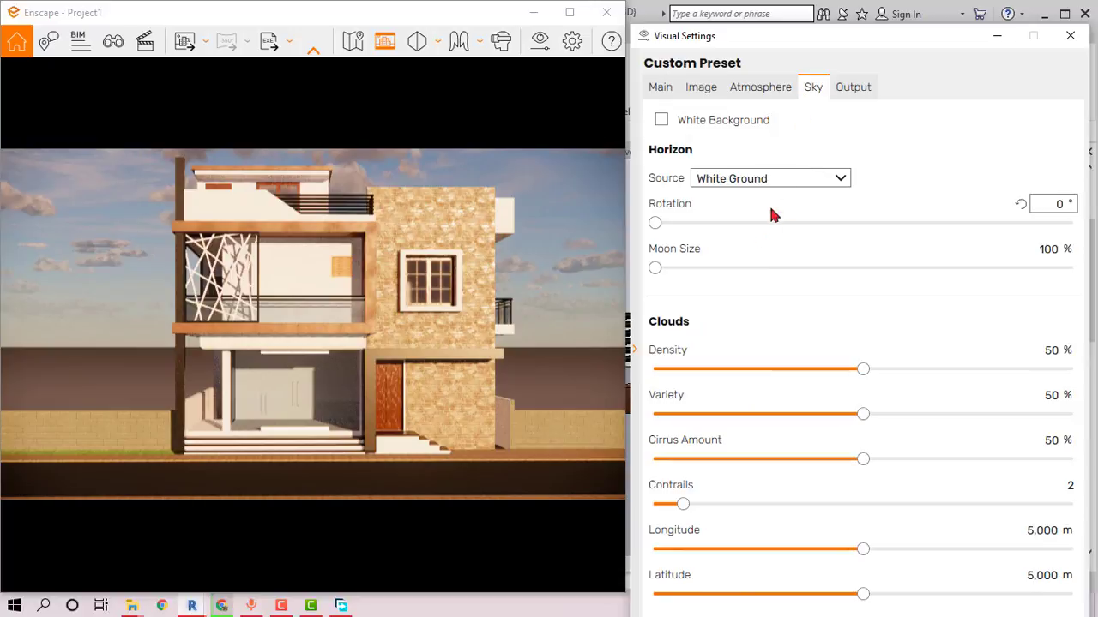
Step: Set the horizon to Skybox, cancel the file browser, and choose the White Cubes backdrop
{"action": "left_click", "coordinate": [790, 176]}
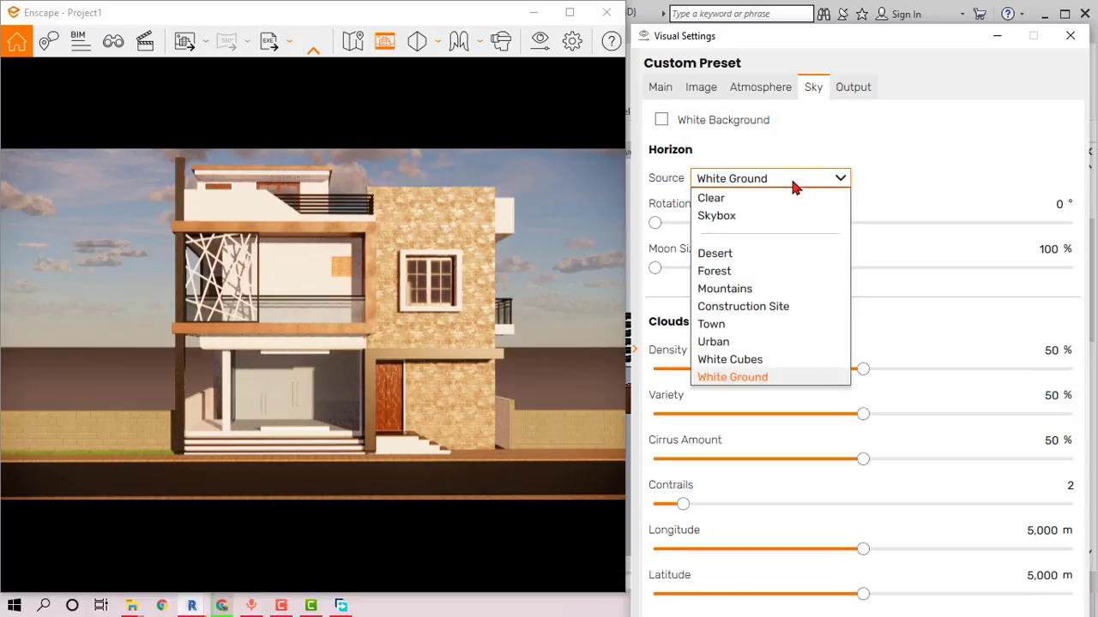
{"action": "left_click", "coordinate": [730, 218]}
{"action": "left_click", "coordinate": [777, 254]}
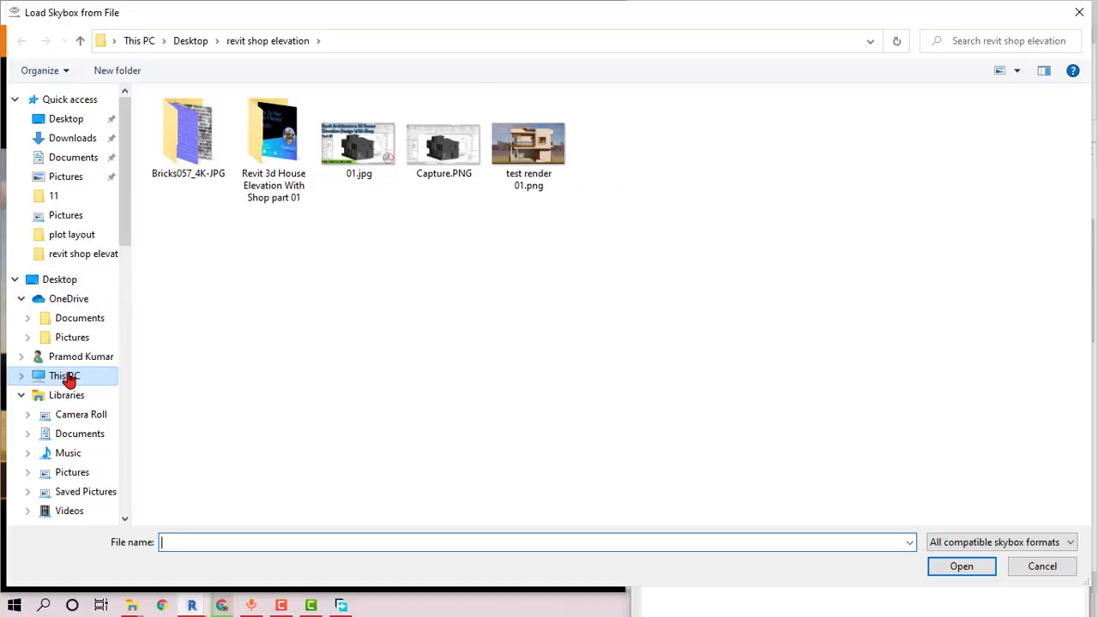
{"action": "left_click", "coordinate": [1079, 12]}
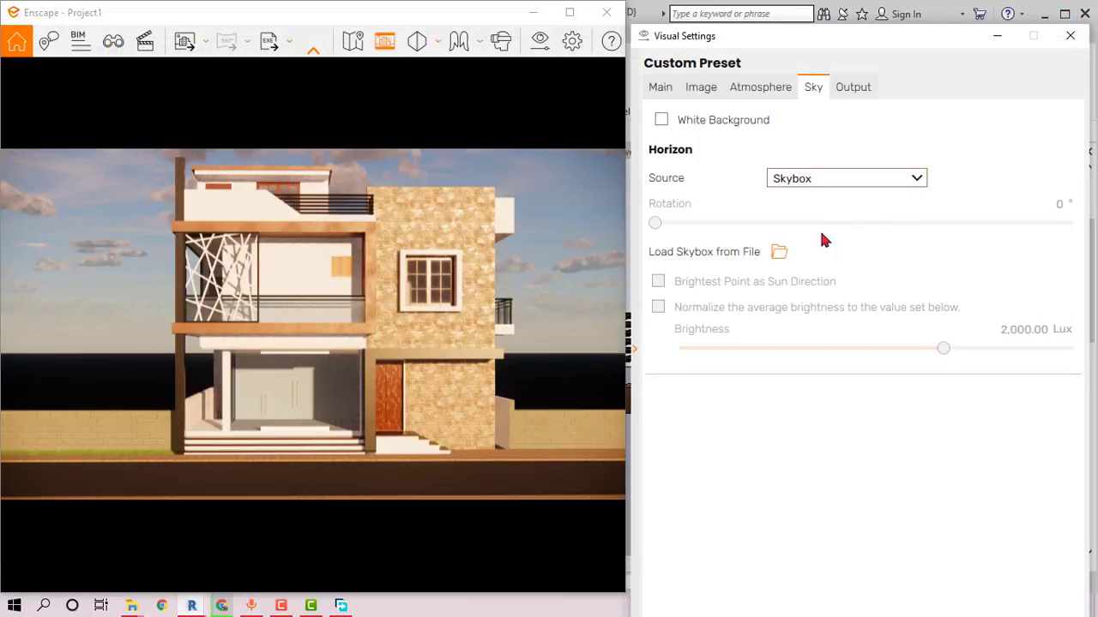
{"action": "left_click", "coordinate": [854, 177]}
{"action": "left_click", "coordinate": [853, 178]}
{"action": "left_click", "coordinate": [834, 178]}
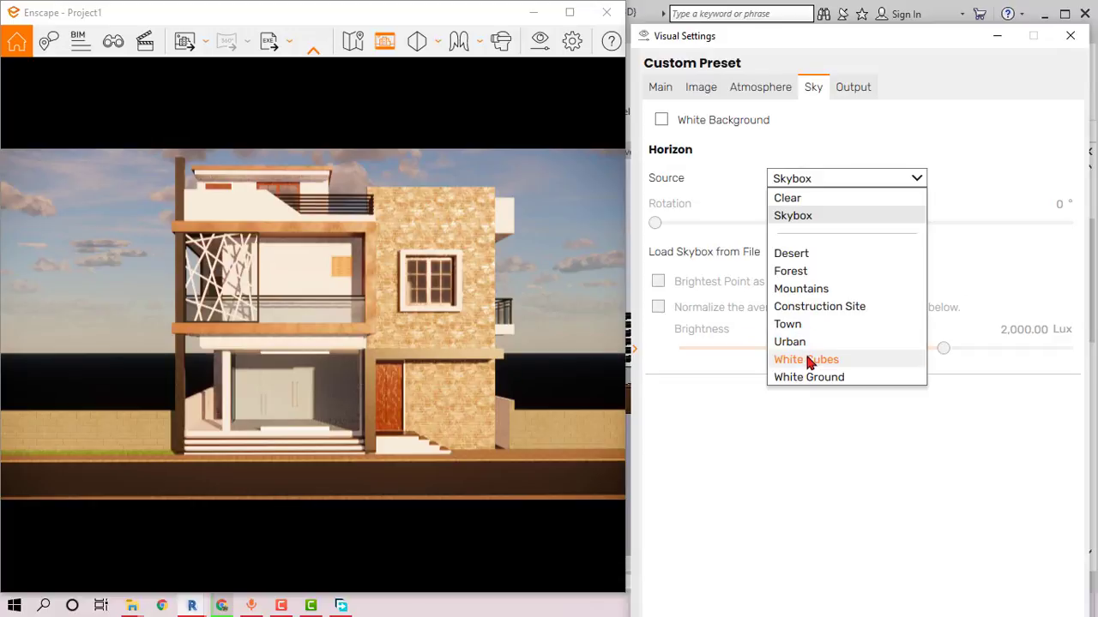
{"action": "left_click", "coordinate": [808, 359]}
Step: Adjust the sun with the U and I keys to a morning time around 08:56
{"action": "left_click", "coordinate": [419, 369]}
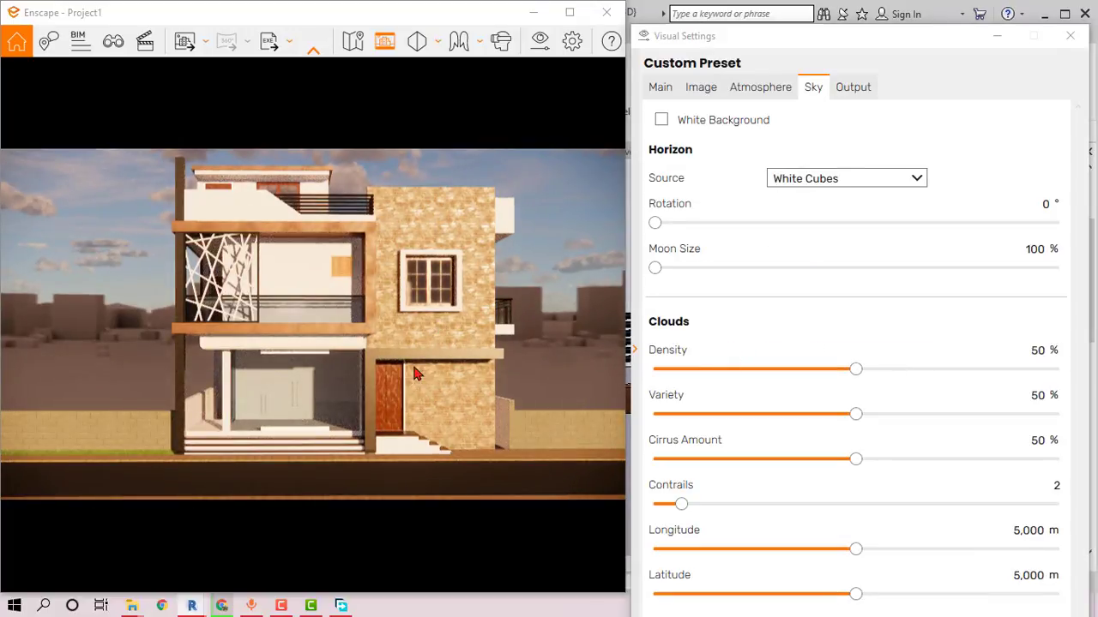
{"action": "key", "text": "i"}
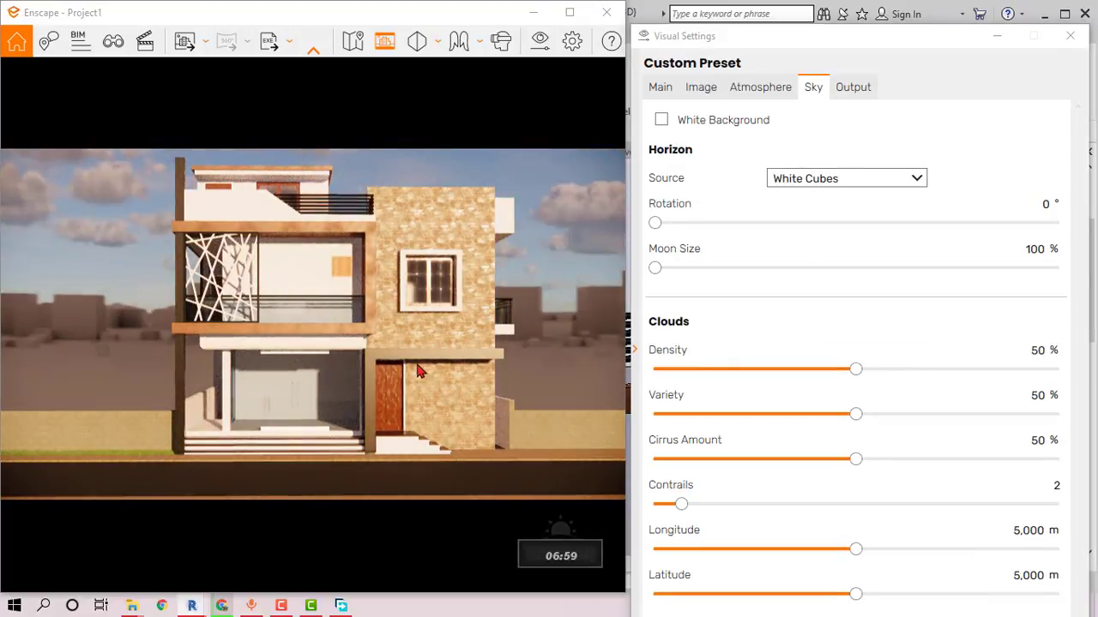
{"action": "key", "text": "u"}
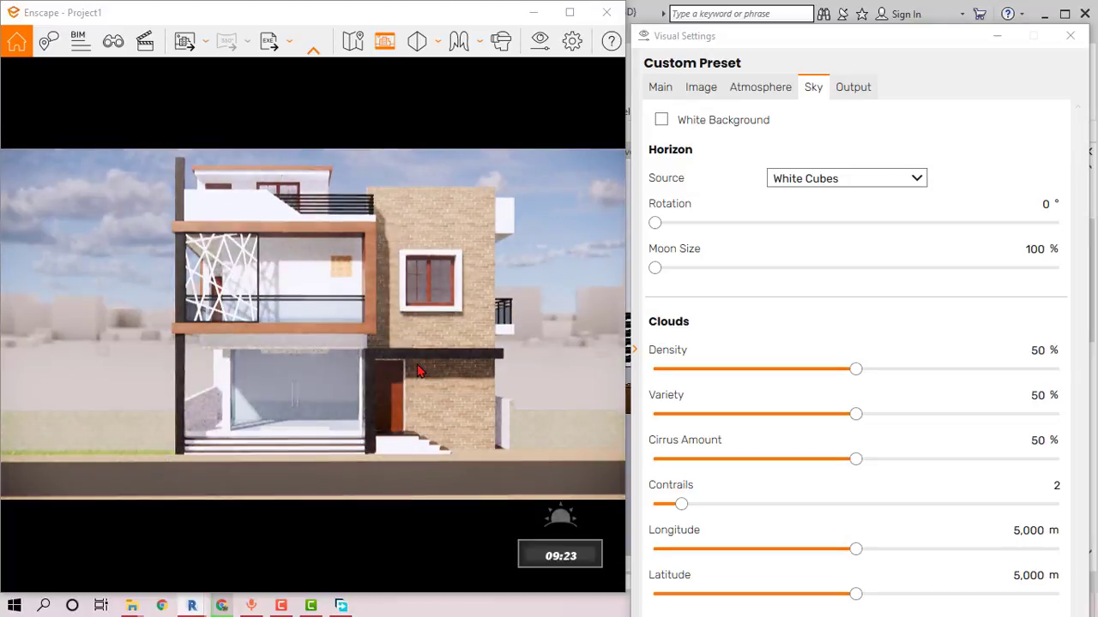
{"action": "key", "text": "i"}
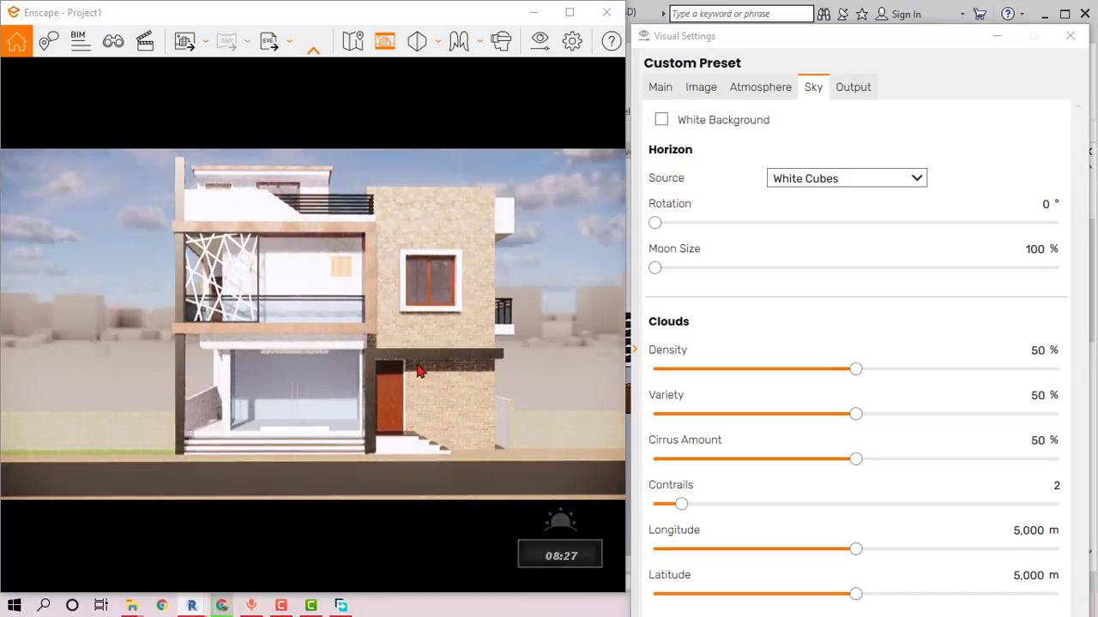
{"action": "key", "text": "u"}
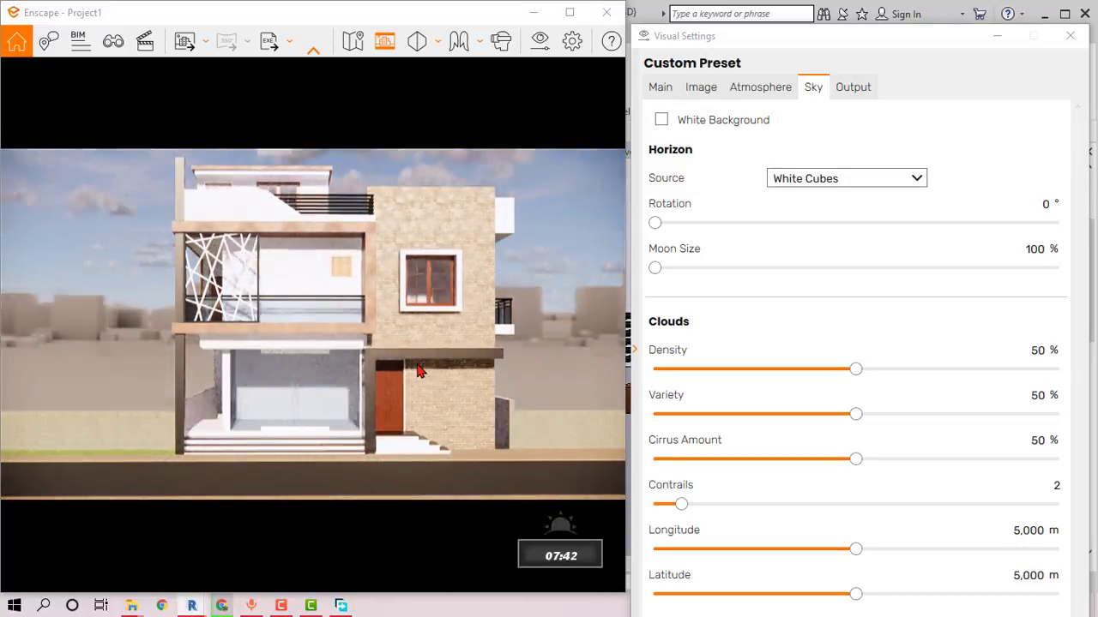
{"action": "key", "text": "i"}
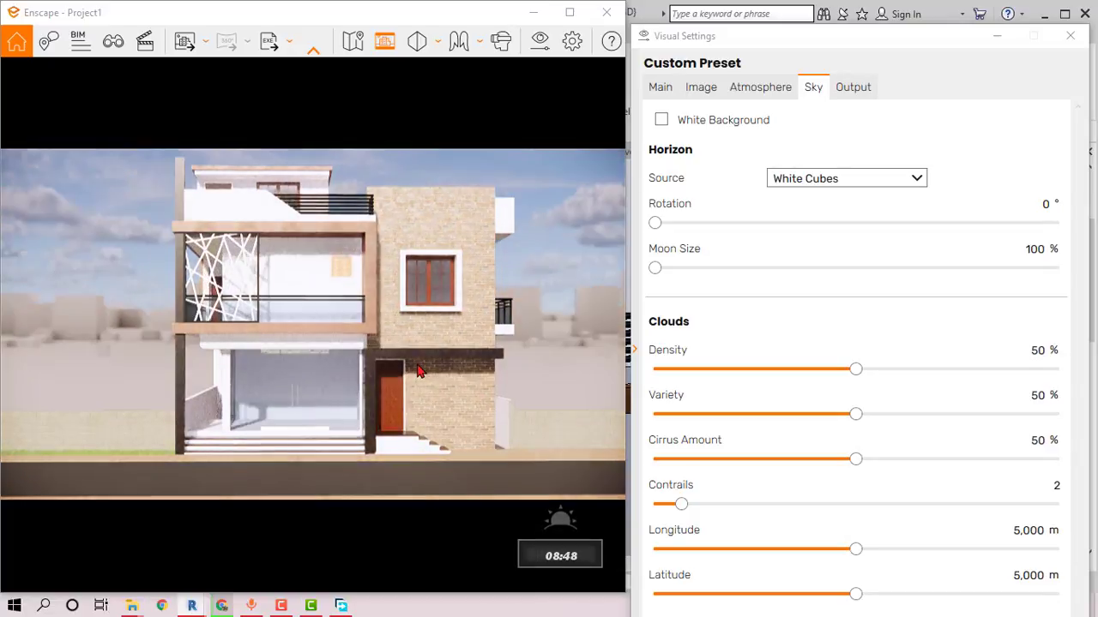
{"action": "key", "text": "u"}
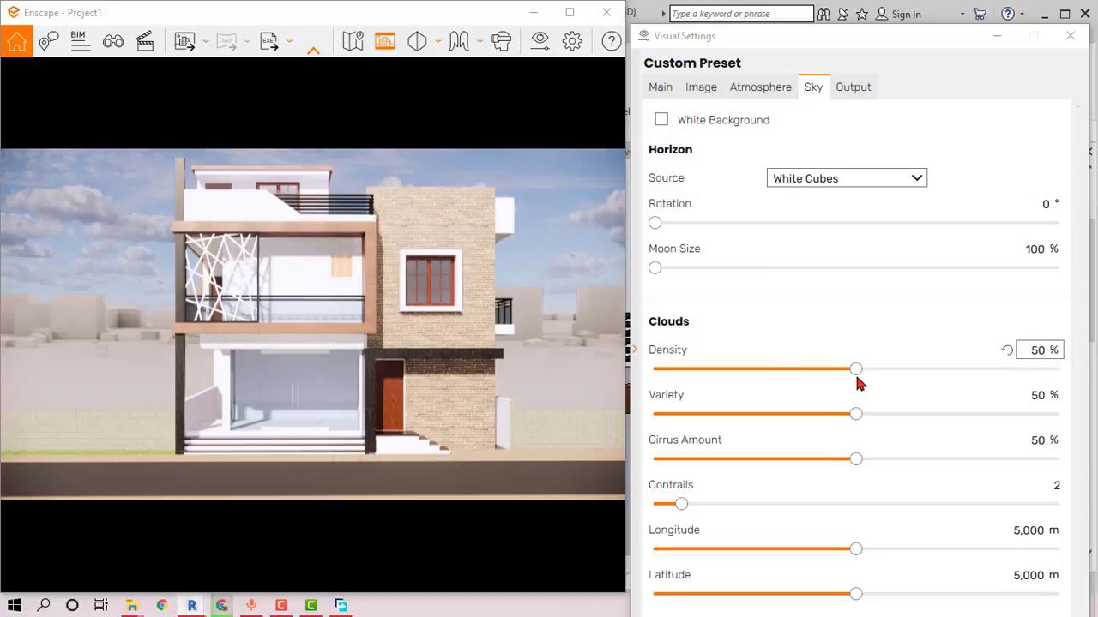
Step: Set cloud density to 76%, cirrus amount 17%, longitude 4,381 m, and exposure 11%
{"action": "mouse_move", "coordinate": [856, 369]}
{"action": "left_mouse_down"}
{"action": "mouse_move", "coordinate": [1039, 369]}
{"action": "mouse_move", "coordinate": [882, 371]}
{"action": "mouse_move", "coordinate": [960, 370]}
{"action": "left_mouse_up"}
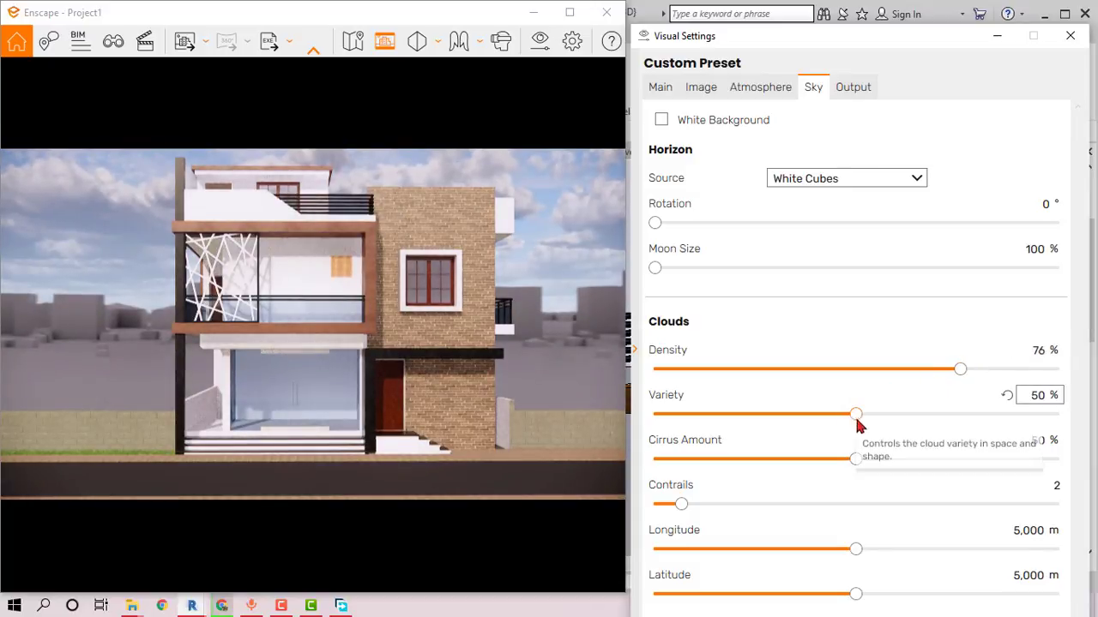
{"action": "left_click_drag", "start_coordinate": [855, 458], "coordinate": [726, 459]}
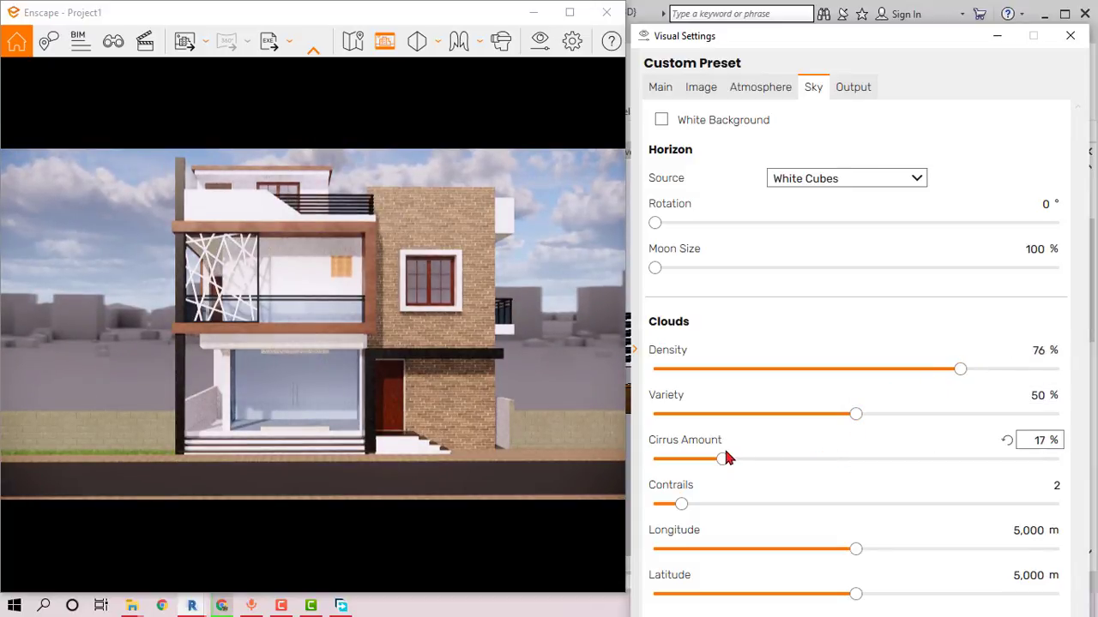
{"action": "mouse_move", "coordinate": [855, 549]}
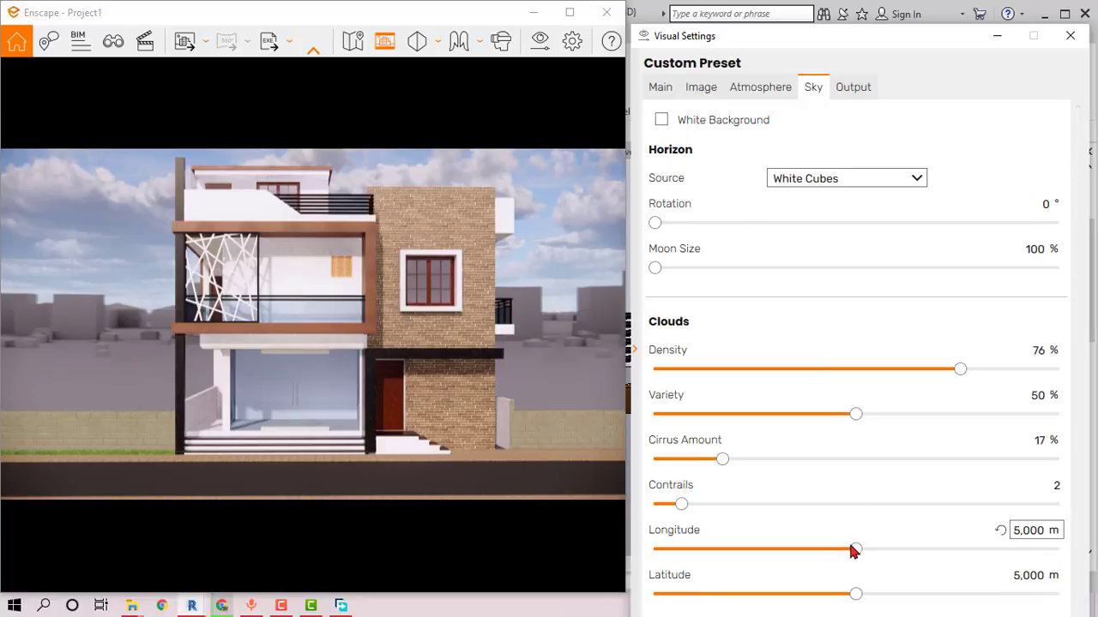
{"action": "mouse_move", "coordinate": [806, 549]}
{"action": "left_mouse_down"}
{"action": "mouse_move", "coordinate": [894, 549]}
{"action": "mouse_move", "coordinate": [812, 549]}
{"action": "mouse_move", "coordinate": [838, 549]}
{"action": "left_mouse_up"}
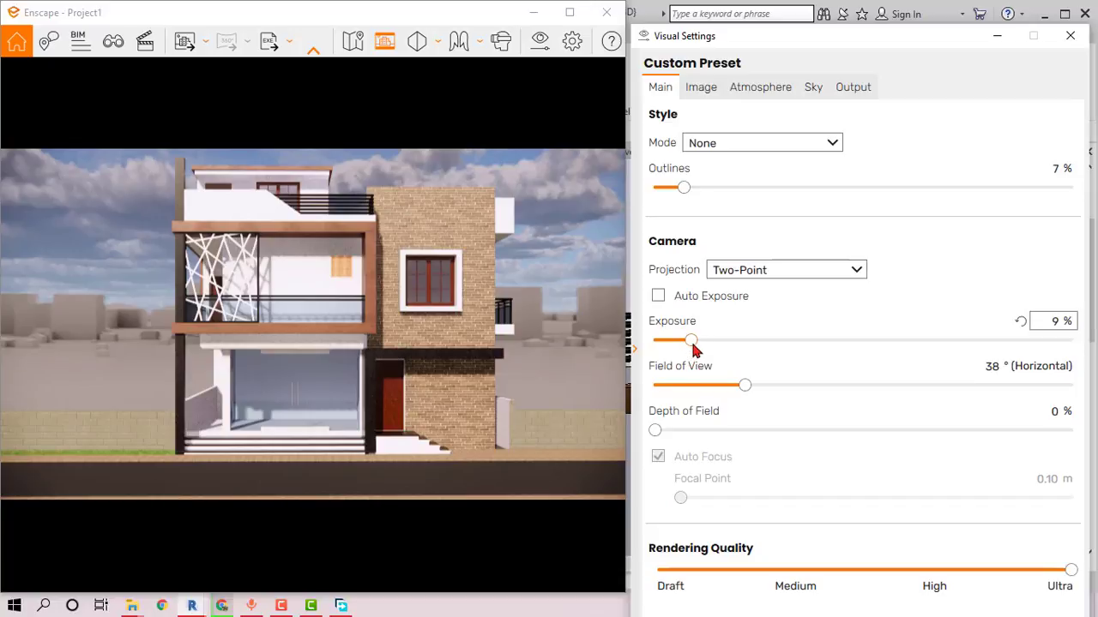
{"action": "mouse_move", "coordinate": [693, 346]}
{"action": "left_mouse_down"}
{"action": "mouse_move", "coordinate": [1021, 348]}
{"action": "mouse_move", "coordinate": [704, 341]}
{"action": "left_mouse_up"}
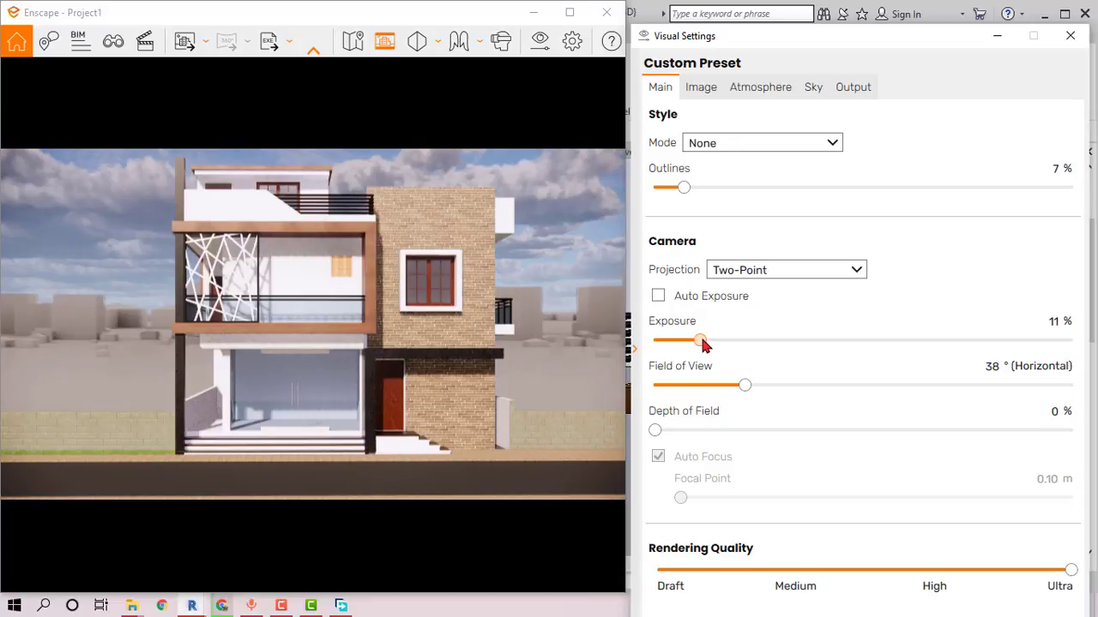
Step: Set exposure to 10% and outlines to 5%, then saturation to 122% and colour temperature to 10,000 K
{"action": "left_click_drag", "start_coordinate": [703, 344], "coordinate": [699, 343]}
{"action": "left_click_drag", "start_coordinate": [685, 187], "coordinate": [680, 194]}
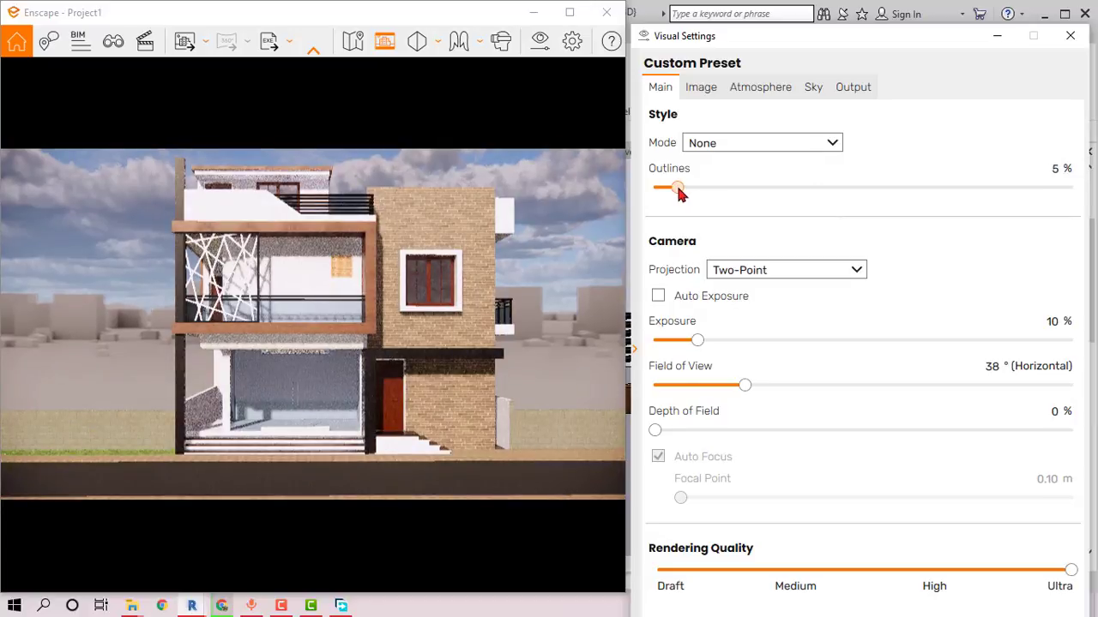
{"action": "left_click", "coordinate": [702, 87]}
{"action": "mouse_move", "coordinate": [869, 279]}
{"action": "left_mouse_down"}
{"action": "mouse_move", "coordinate": [845, 278]}
{"action": "mouse_move", "coordinate": [962, 281]}
{"action": "left_mouse_up"}
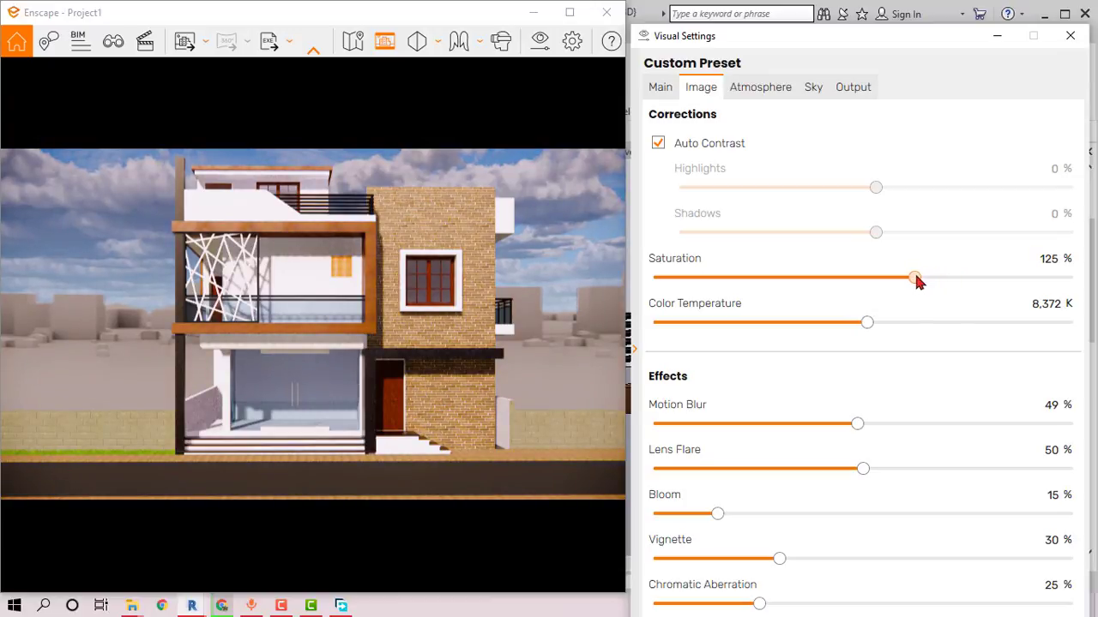
{"action": "left_click_drag", "start_coordinate": [914, 277], "coordinate": [909, 278]}
{"action": "mouse_move", "coordinate": [869, 324]}
{"action": "left_mouse_down"}
{"action": "mouse_move", "coordinate": [979, 331]}
{"action": "mouse_move", "coordinate": [743, 320]}
{"action": "mouse_move", "coordinate": [941, 333]}
{"action": "mouse_move", "coordinate": [916, 333]}
{"action": "left_mouse_up"}
{"action": "left_click", "coordinate": [1043, 309]}
{"action": "type", "text": "10,000"}
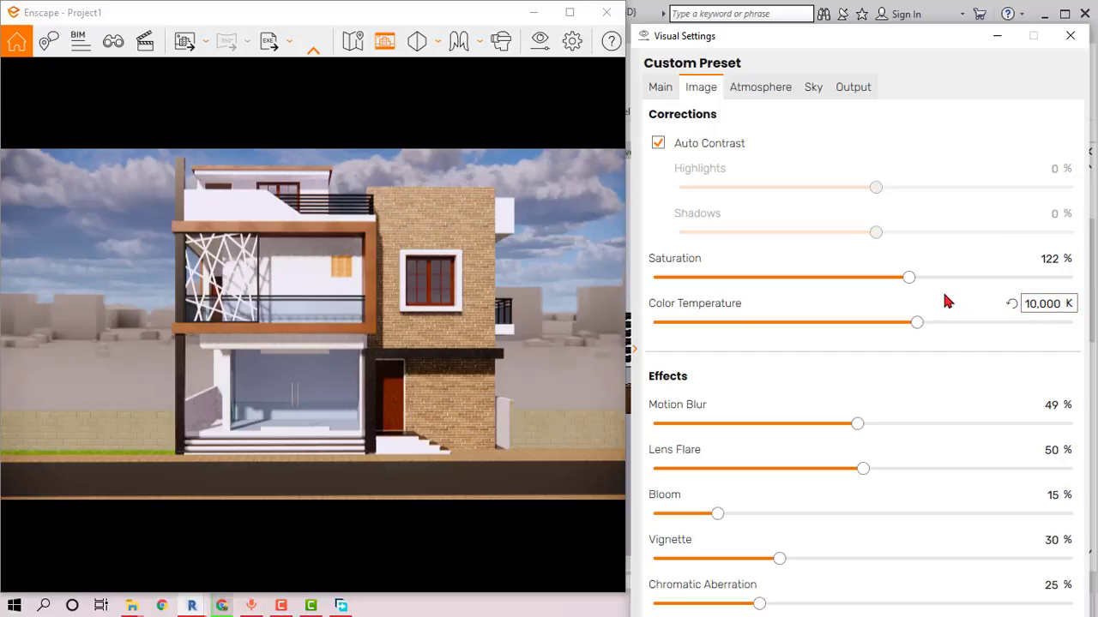
Step: Set motion blur, lens flare, bloom, vignette and chromatic aberration all to 0%
{"action": "left_click_drag", "start_coordinate": [857, 423], "coordinate": [655, 424]}
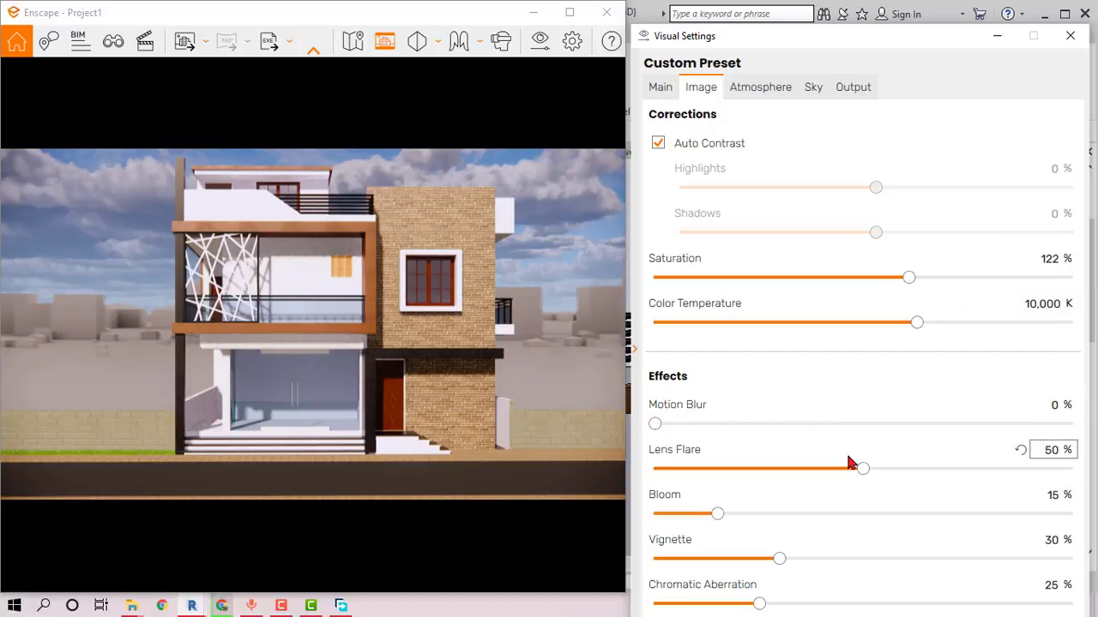
{"action": "left_click_drag", "start_coordinate": [849, 464], "coordinate": [643, 469]}
{"action": "left_click_drag", "start_coordinate": [717, 513], "coordinate": [636, 515]}
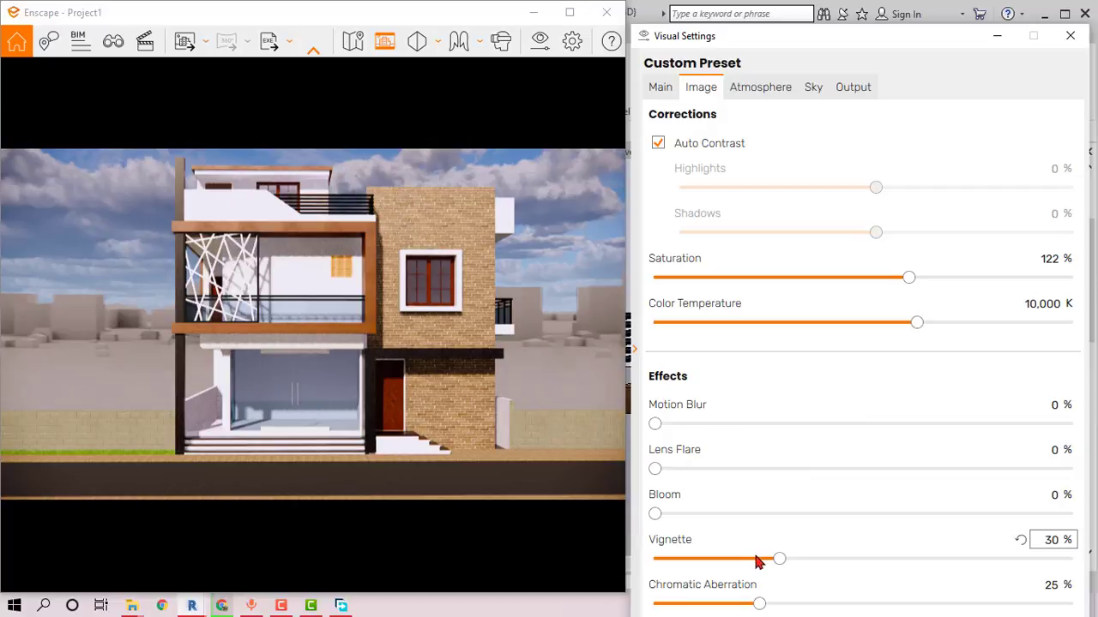
{"action": "left_click_drag", "start_coordinate": [757, 562], "coordinate": [629, 561]}
{"action": "left_click_drag", "start_coordinate": [759, 605], "coordinate": [577, 595]}
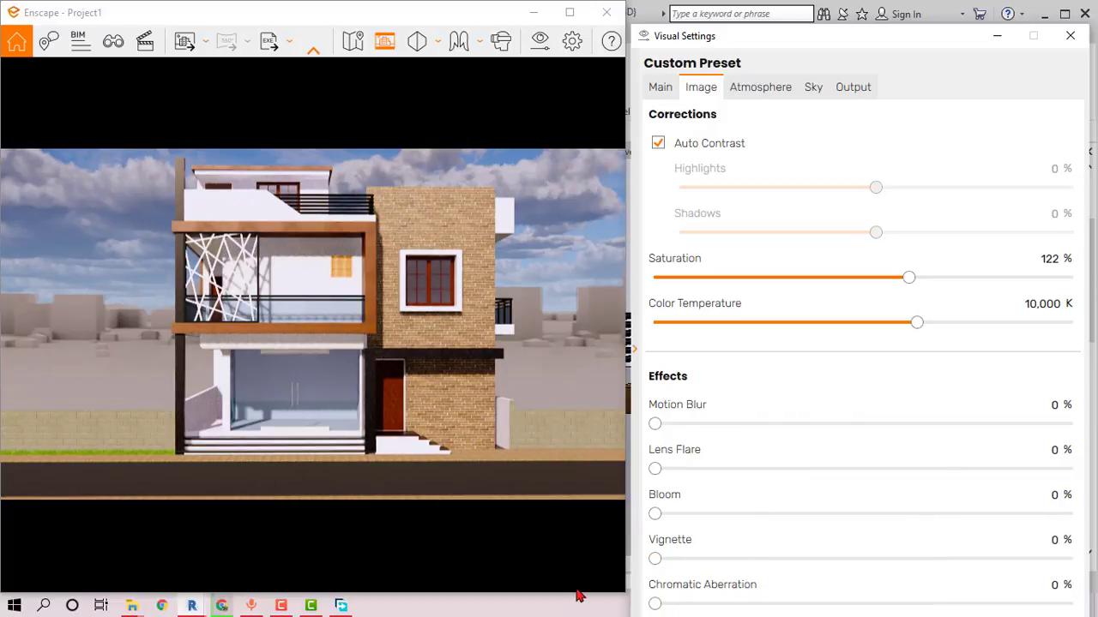
{"action": "left_click", "coordinate": [463, 346]}
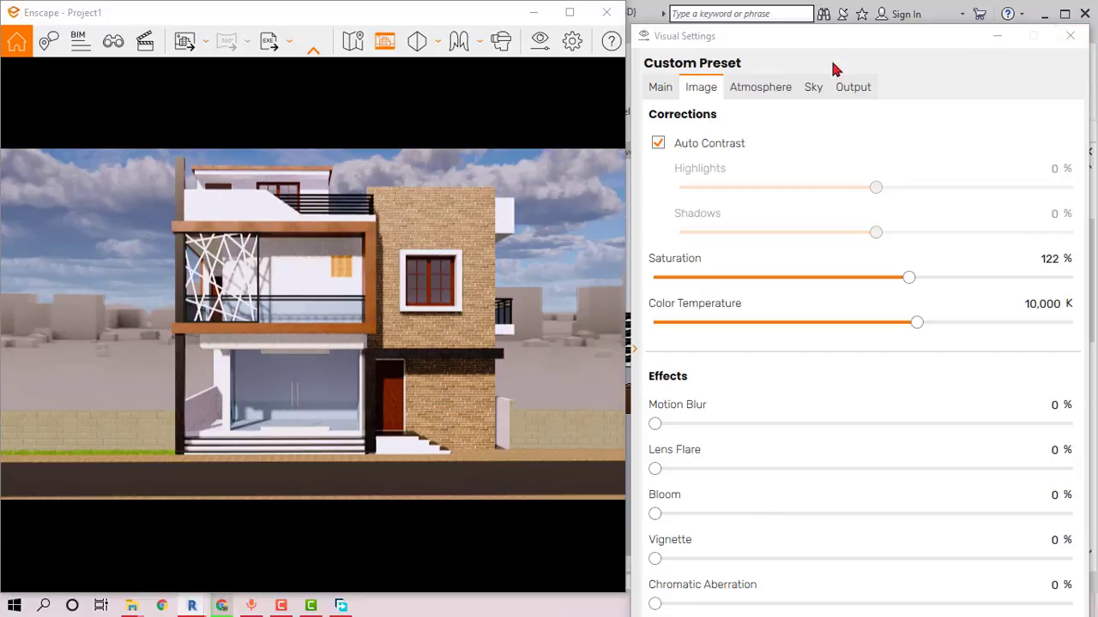
Step: Set the output resolution to Ultra HD and maximize the render window
{"action": "left_click", "coordinate": [852, 88]}
{"action": "left_click", "coordinate": [800, 146]}
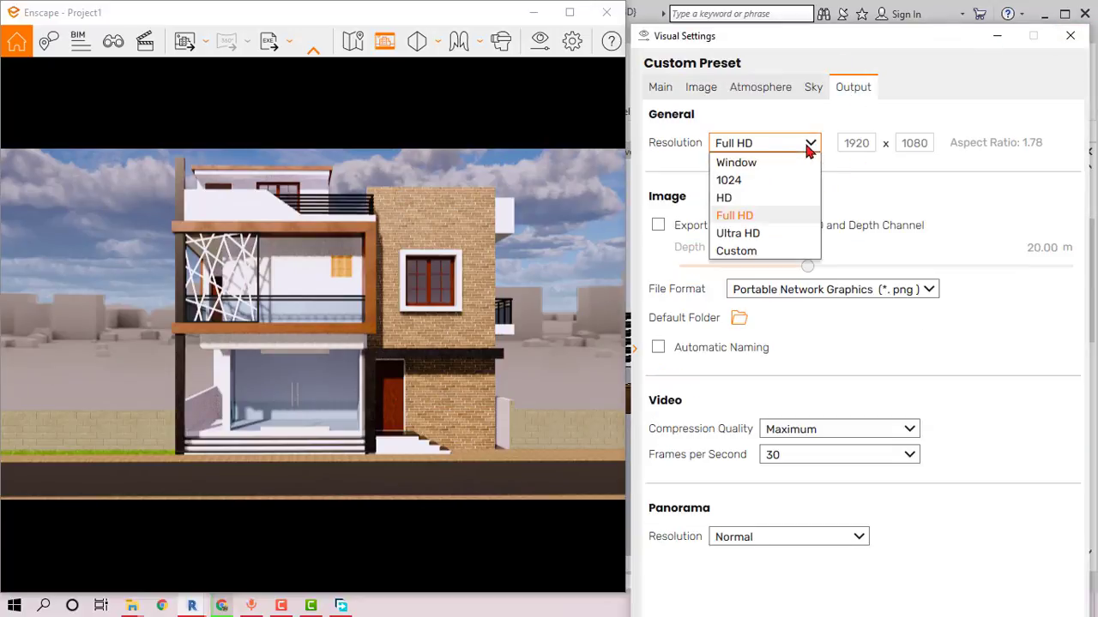
{"action": "left_click", "coordinate": [754, 233]}
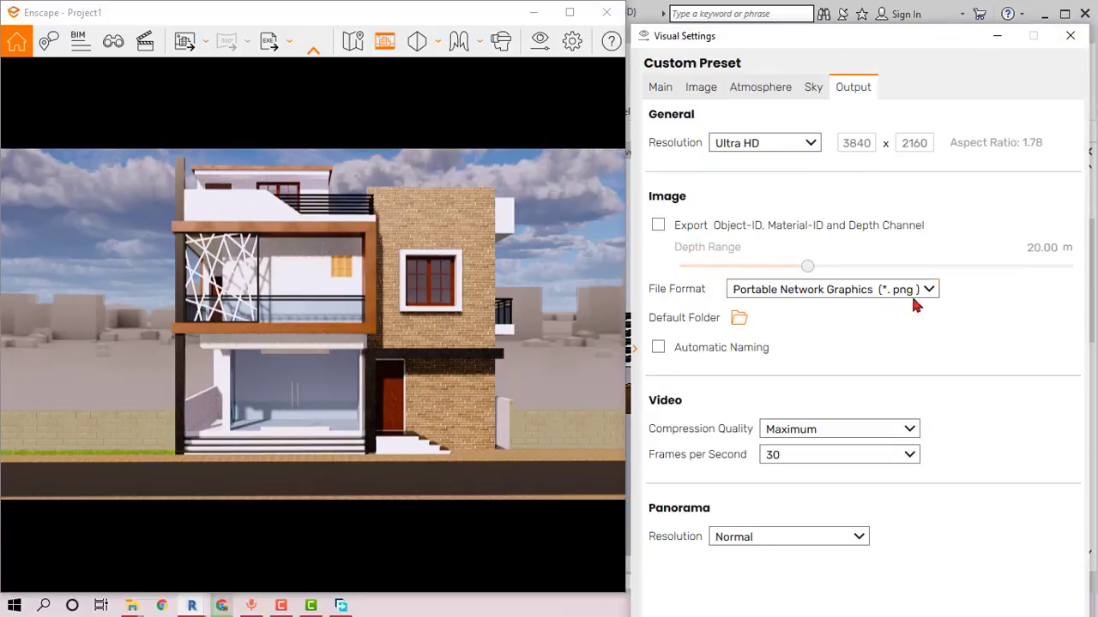
{"action": "left_click", "coordinate": [1070, 36]}
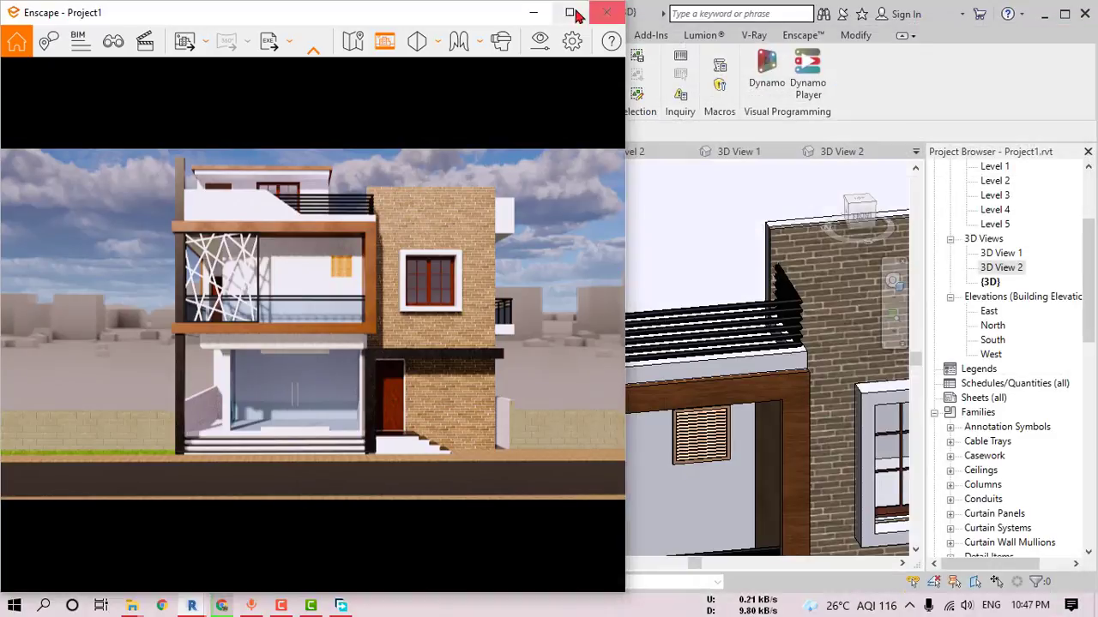
{"action": "left_click", "coordinate": [570, 12]}
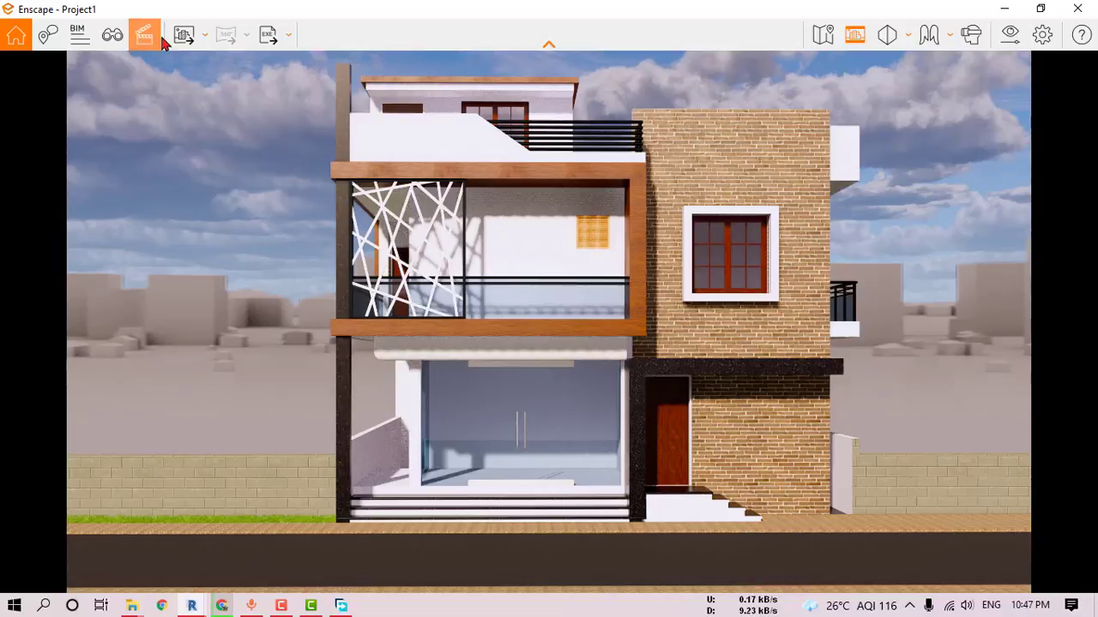
Step: Capture a screenshot of the view and save it as test render 02.png
{"action": "left_click", "coordinate": [184, 36]}
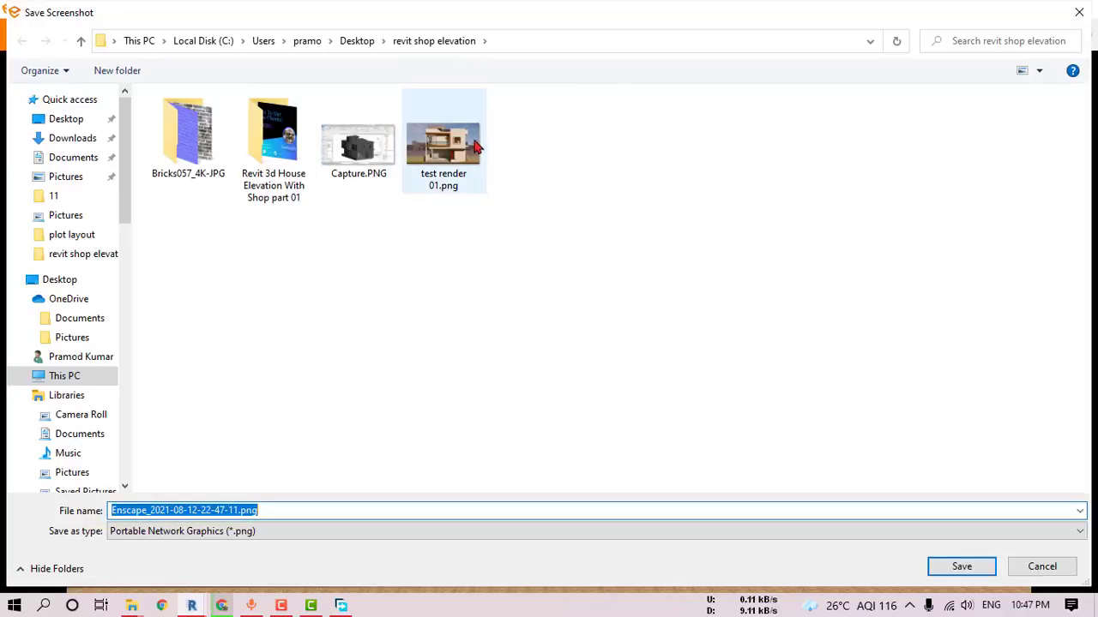
{"action": "left_click", "coordinate": [476, 146]}
{"action": "left_click", "coordinate": [169, 511]}
{"action": "left_click", "coordinate": [169, 511]}
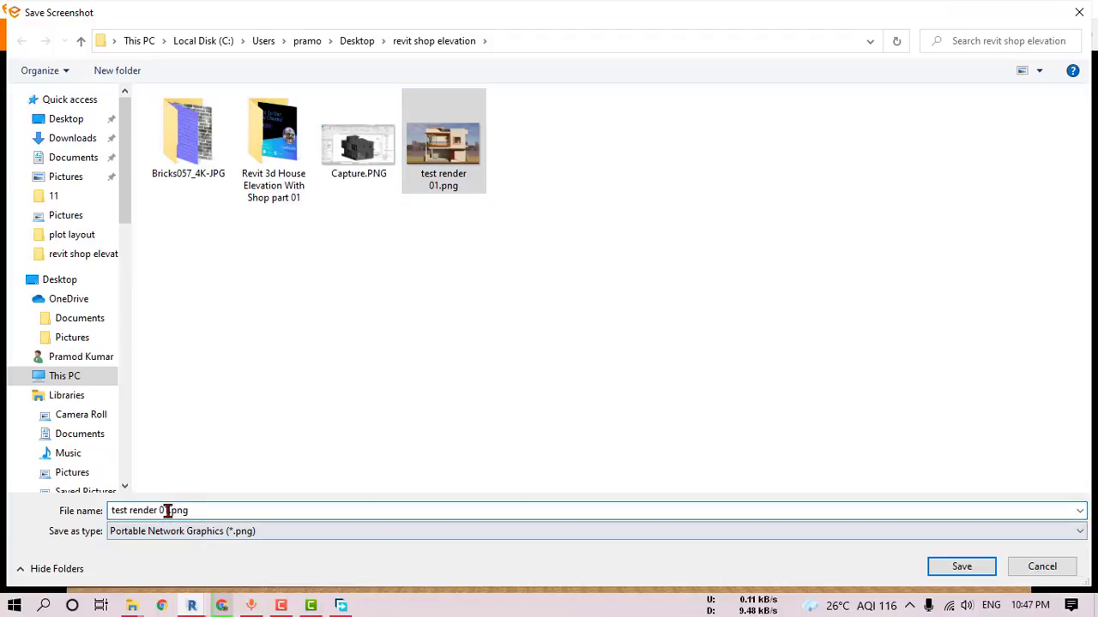
{"action": "key", "text": "BackSpace"}
{"action": "type", "text": "2"}
{"action": "left_click", "coordinate": [986, 570]}
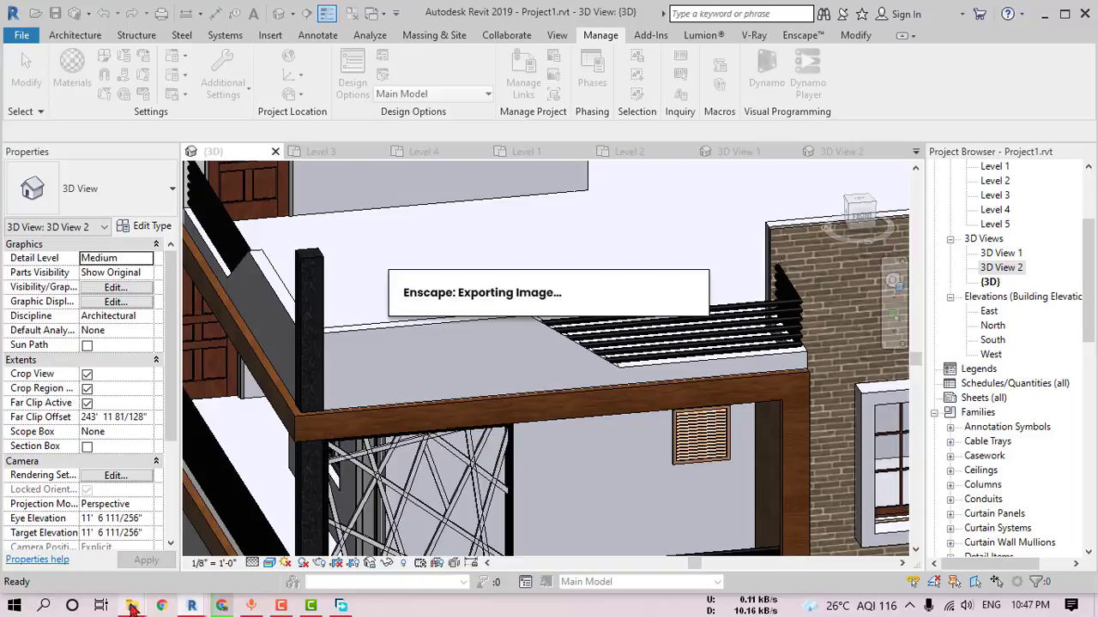
{"action": "mouse_move", "coordinate": [131, 606]}
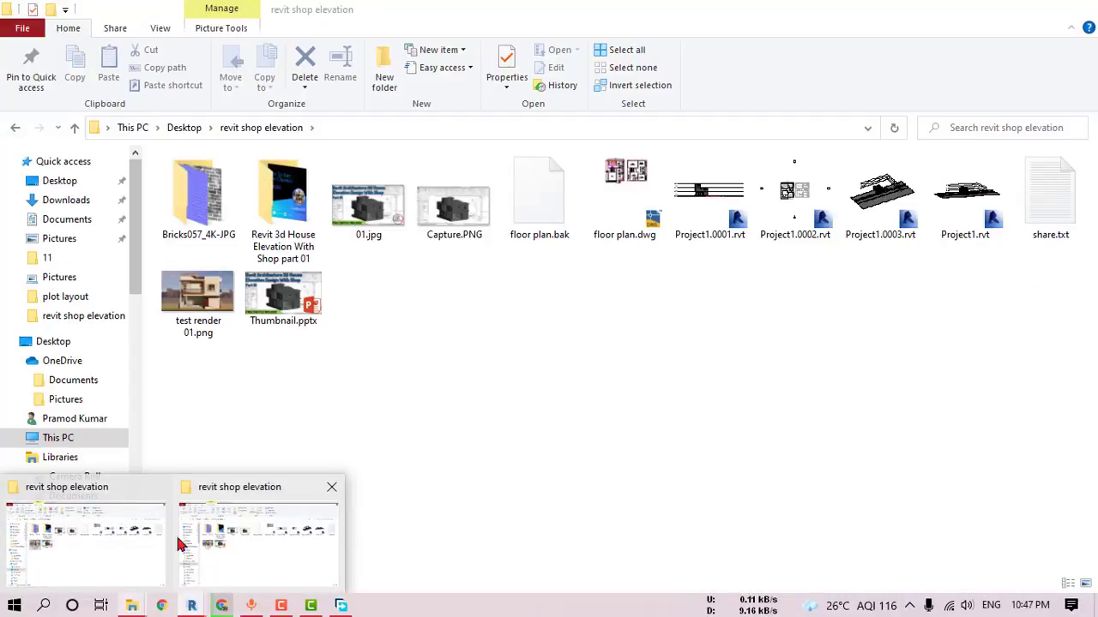
Step: Refresh the revit shop elevation folder and open test render 02.png once the export finishes
{"action": "left_click", "coordinate": [180, 543]}
{"action": "right_click", "coordinate": [514, 329]}
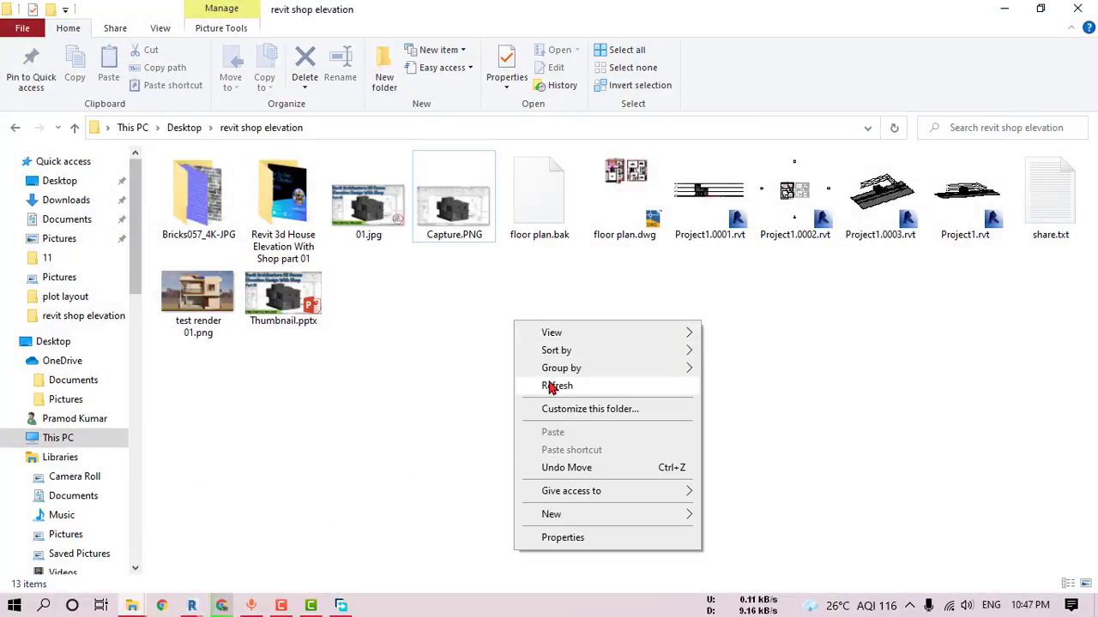
{"action": "left_click", "coordinate": [552, 385]}
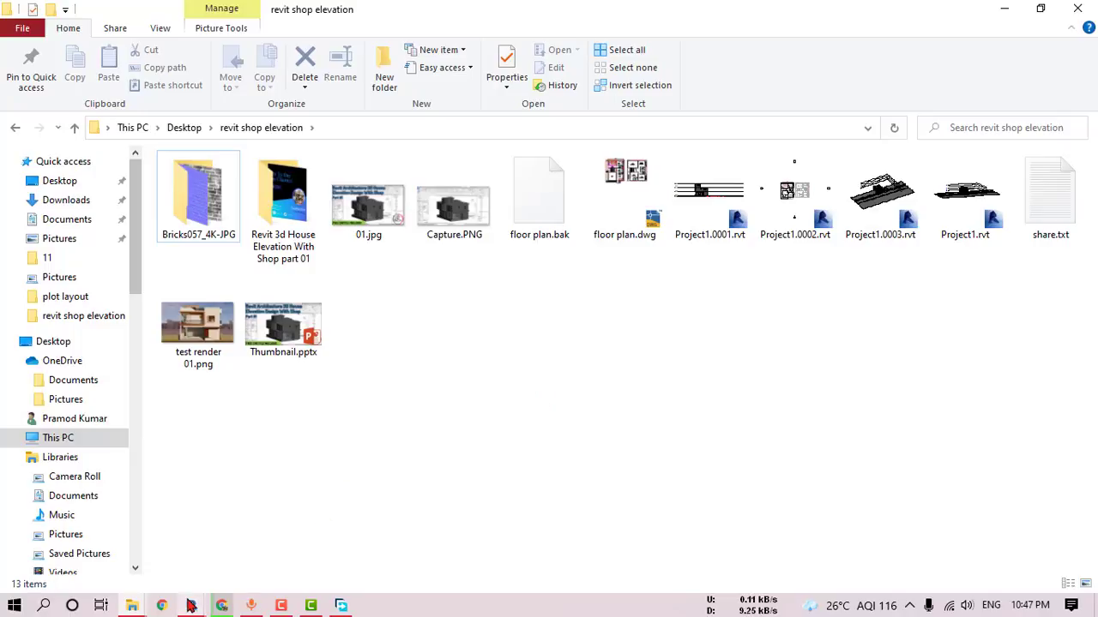
{"action": "left_click", "coordinate": [281, 538]}
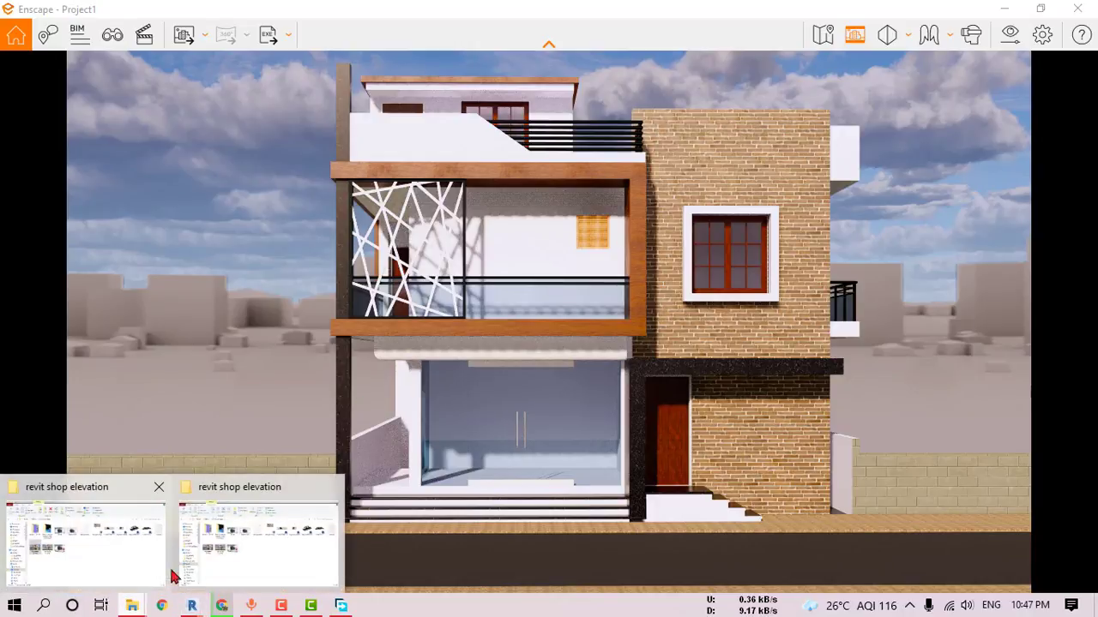
{"action": "left_click", "coordinate": [239, 542]}
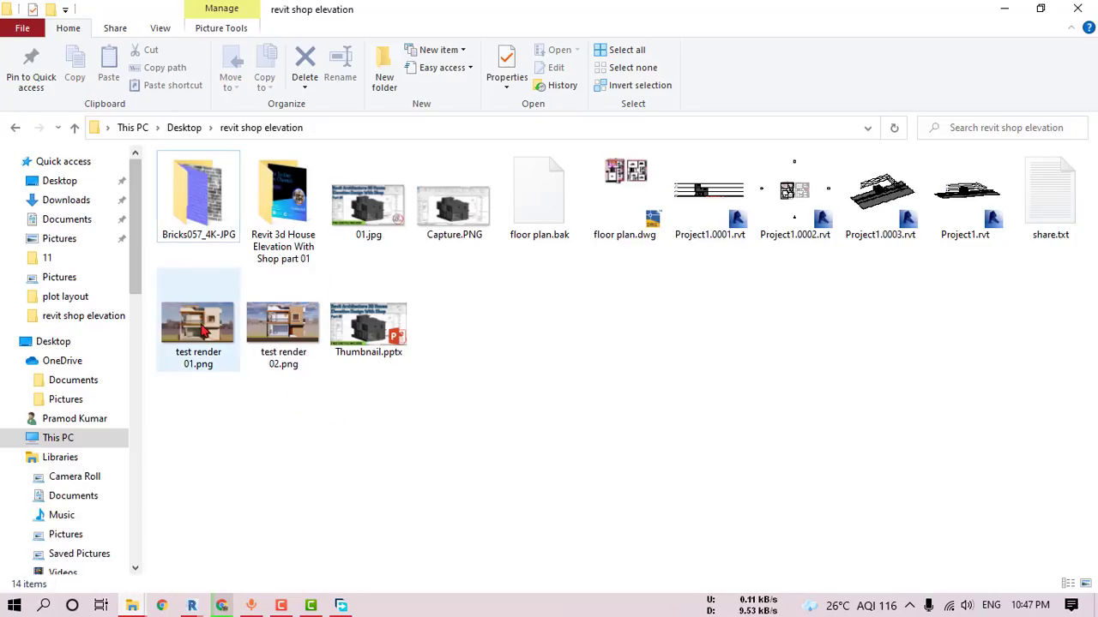
{"action": "double_click", "coordinate": [200, 343]}
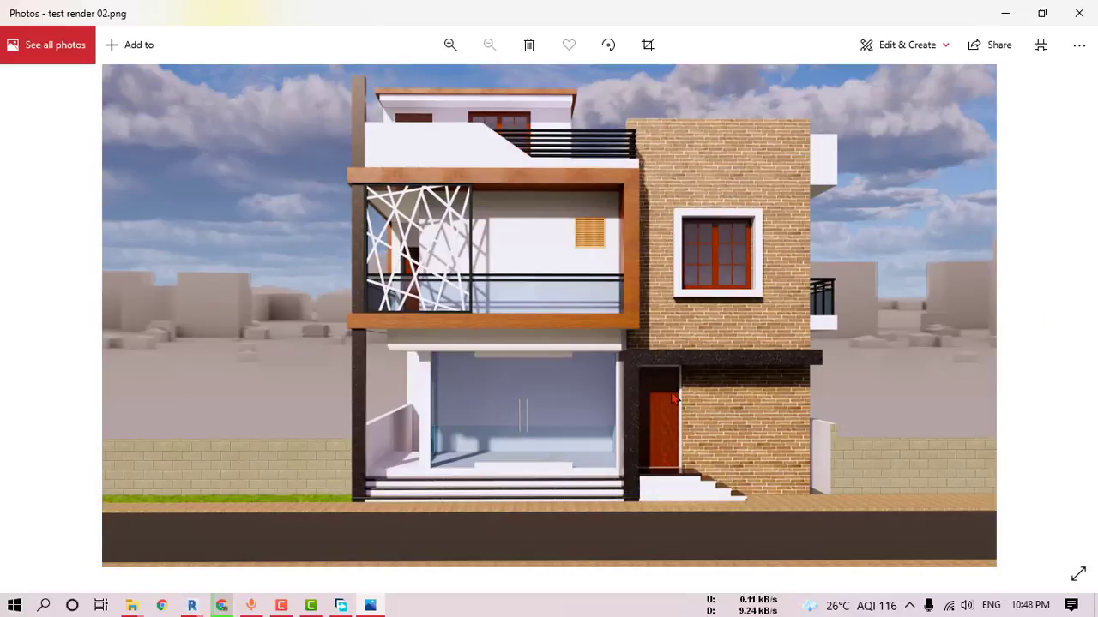
Step: Zoom into test render 02.png and compare it with test render 01.png
{"action": "scroll", "coordinate": [679, 503], "scroll_direction": "up", "scroll_amount": 2}
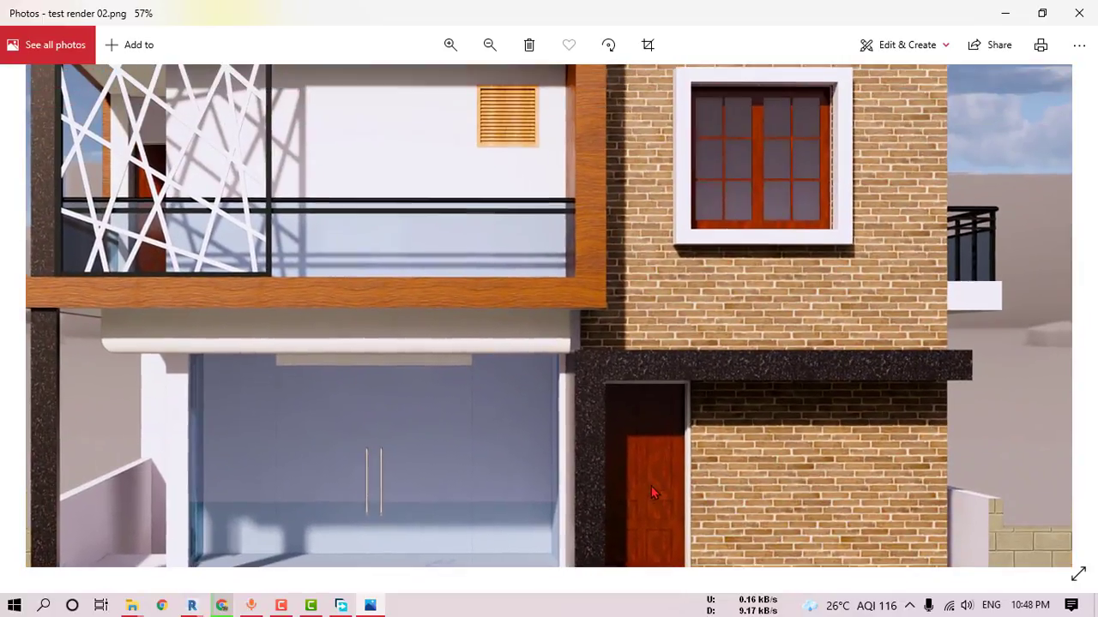
{"action": "scroll", "coordinate": [566, 347], "scroll_direction": "down", "scroll_amount": 2}
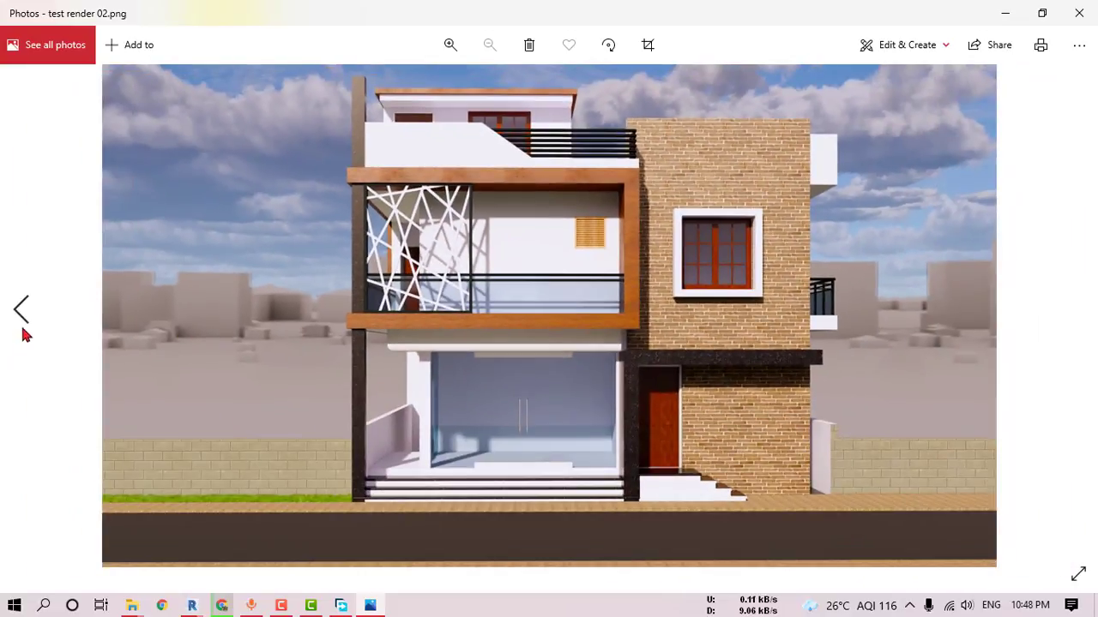
{"action": "left_click", "coordinate": [21, 312]}
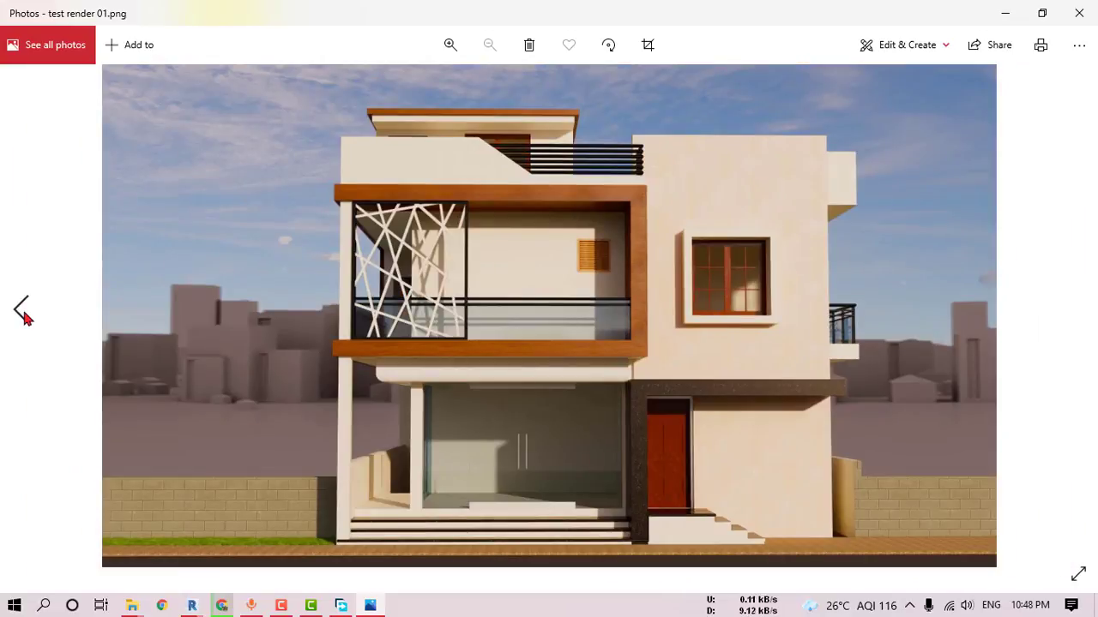
{"action": "left_click", "coordinate": [1075, 312]}
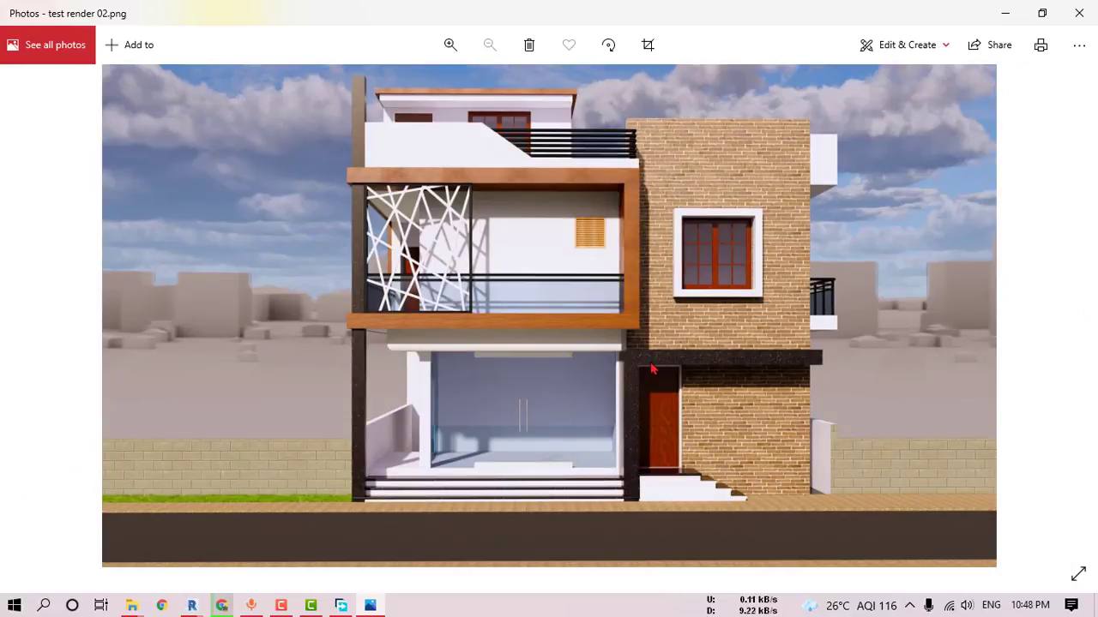
Step: Pan over the upper storey and shopfront, circle the glass shopfront in red, then clear it and zoom out
{"action": "scroll", "coordinate": [551, 311], "scroll_direction": "up", "scroll_amount": 1}
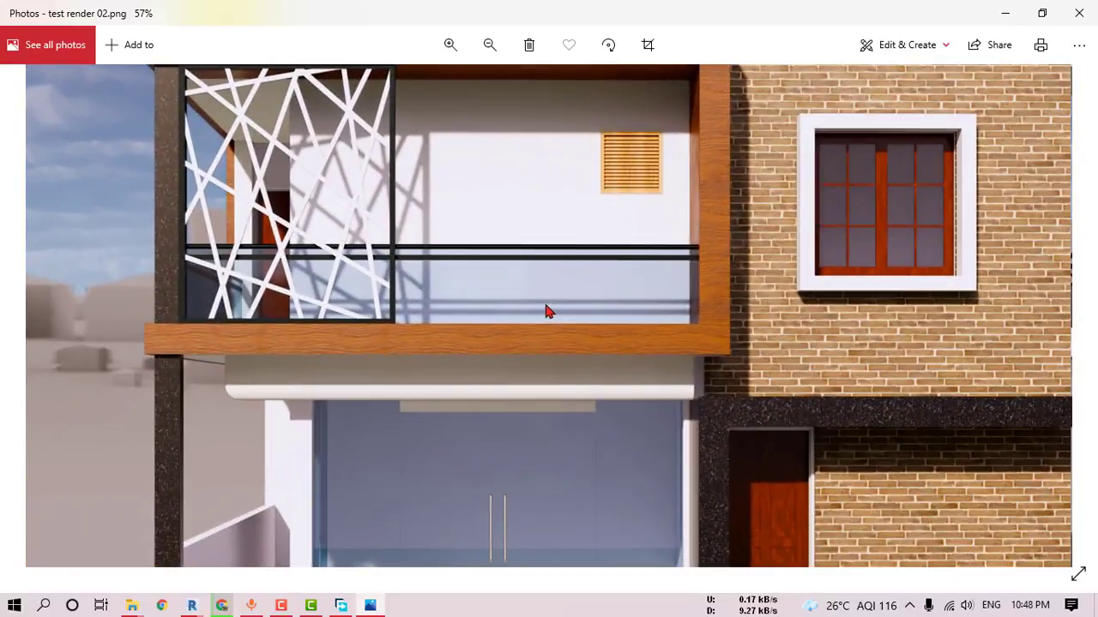
{"action": "left_click_drag", "start_coordinate": [623, 275], "coordinate": [529, 465]}
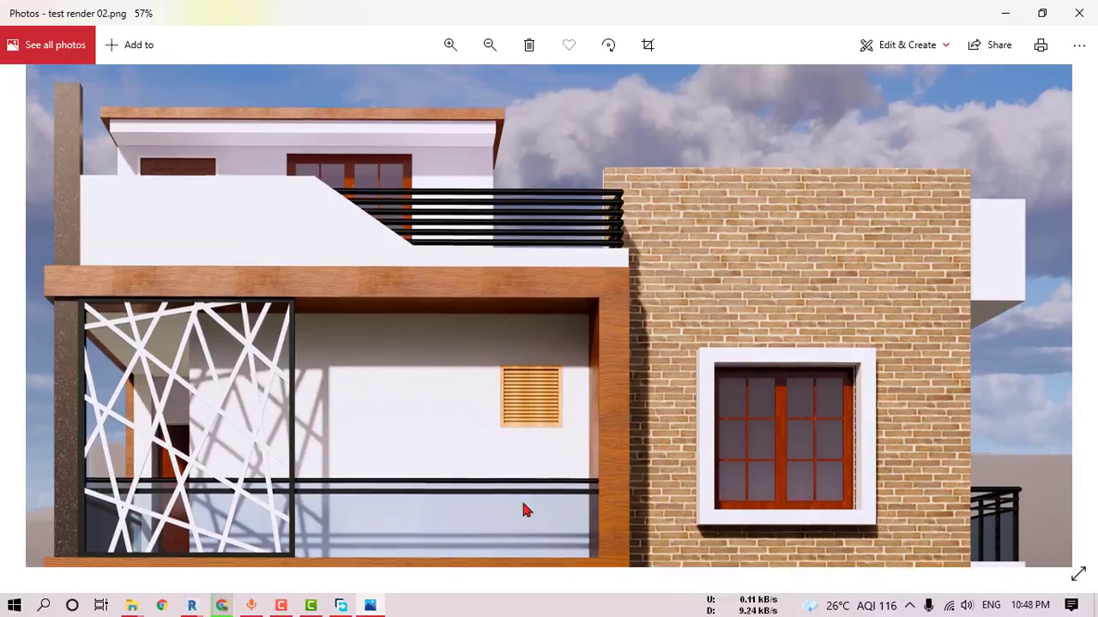
{"action": "left_click_drag", "start_coordinate": [521, 509], "coordinate": [553, 184]}
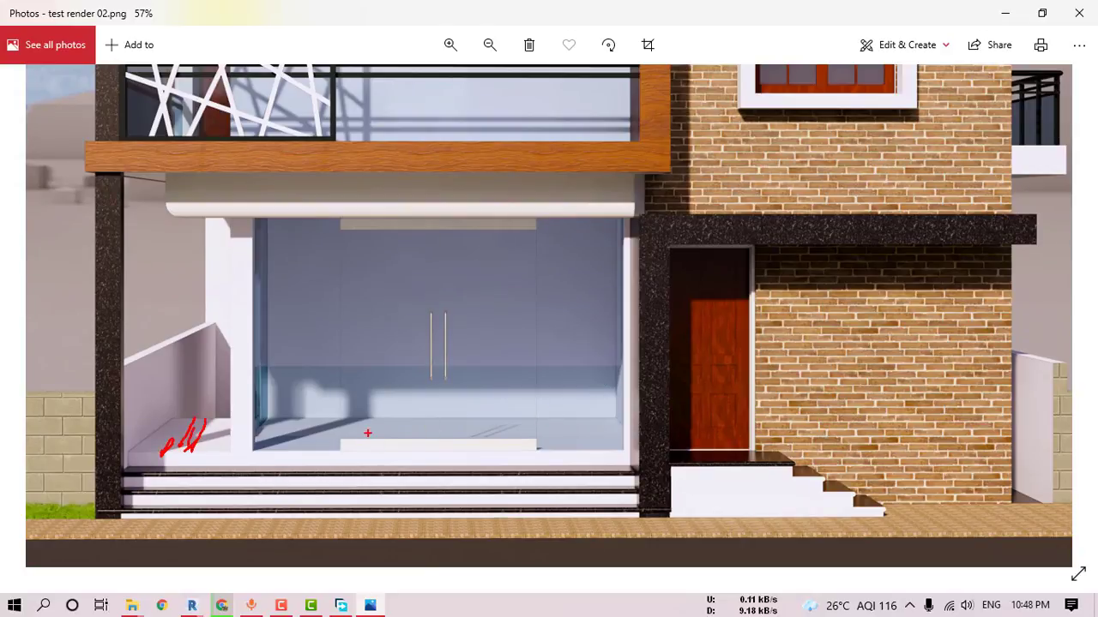
{"action": "mouse_move", "coordinate": [264, 416]}
{"action": "left_mouse_down"}
{"action": "mouse_move", "coordinate": [601, 408]}
{"action": "mouse_move", "coordinate": [469, 459]}
{"action": "mouse_move", "coordinate": [250, 442]}
{"action": "left_mouse_up"}
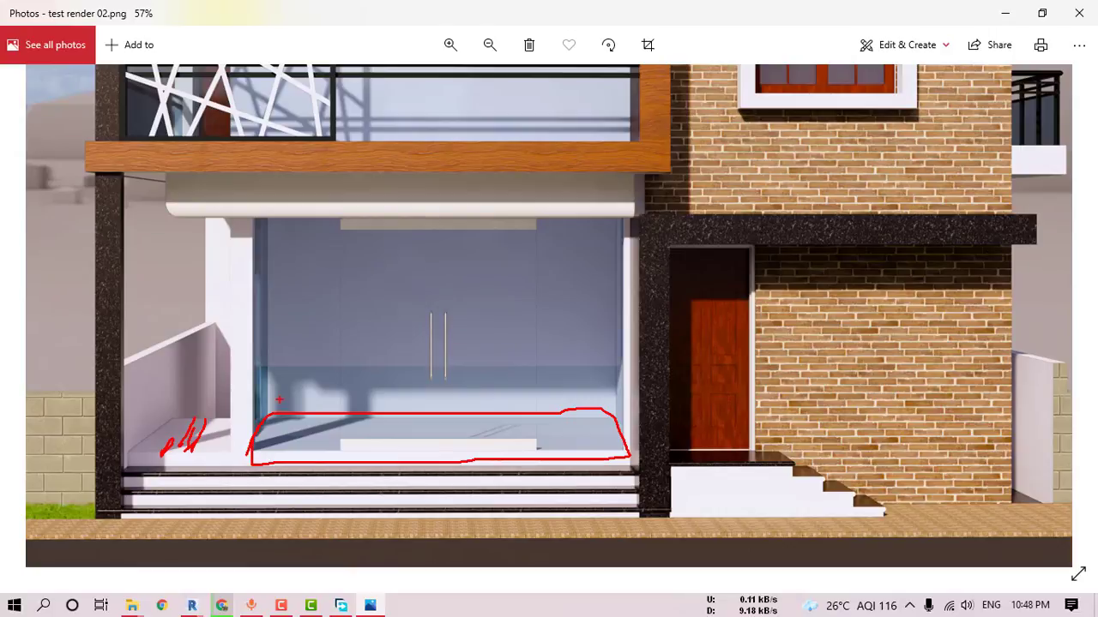
{"action": "key", "text": "Escape"}
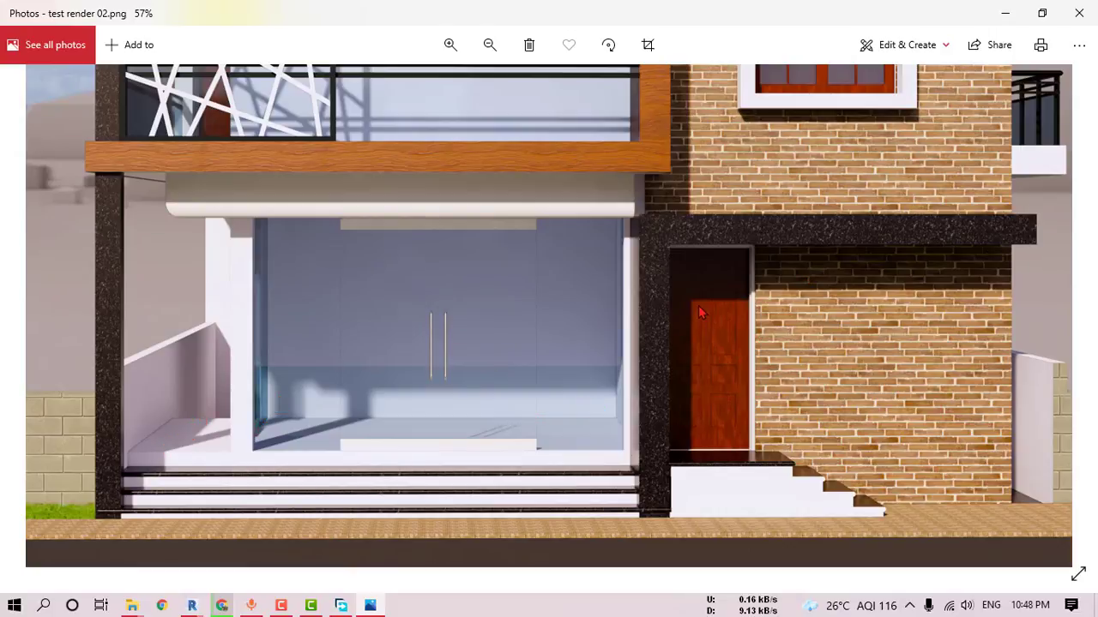
{"action": "scroll", "coordinate": [698, 306], "scroll_direction": "down", "scroll_amount": 3}
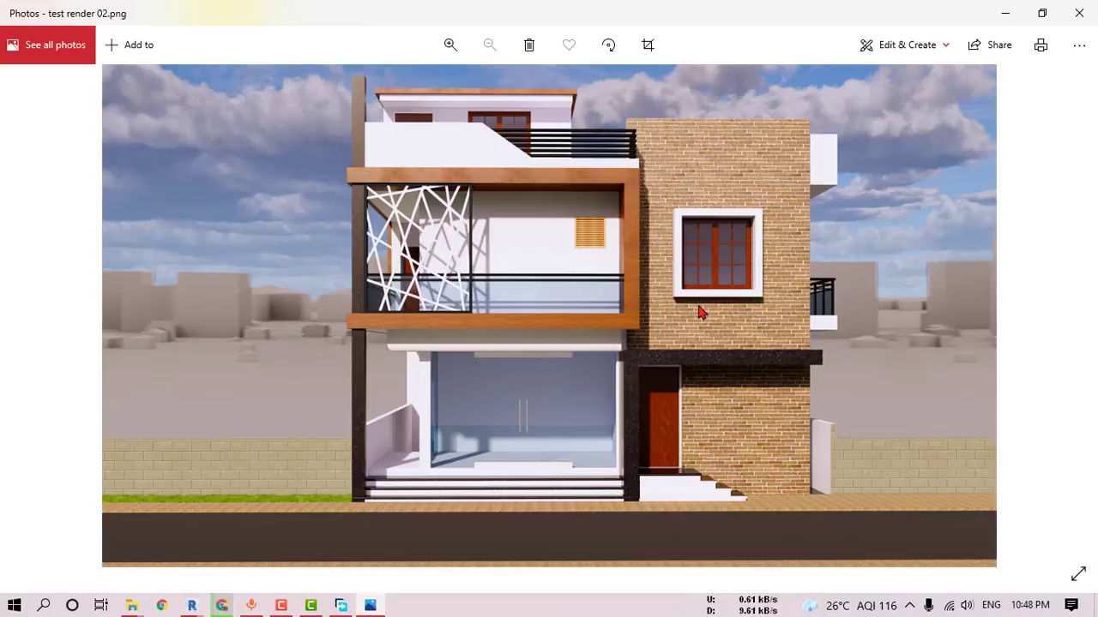